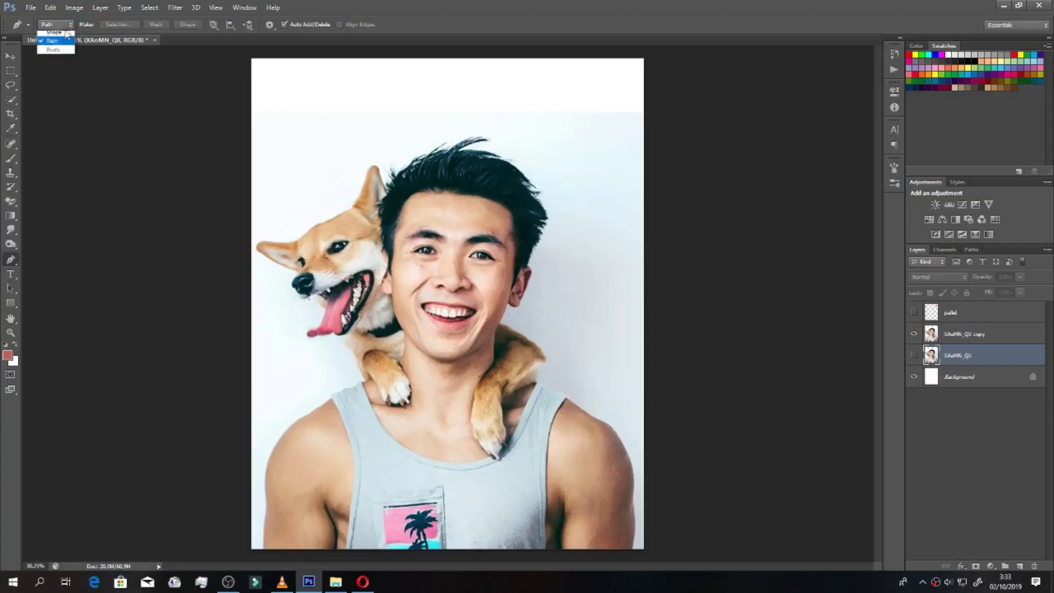
# Step: Start the Pen shape outline at the man's ear and trace down the jaw edge
pyautogui.scroll(5, 384, 299)
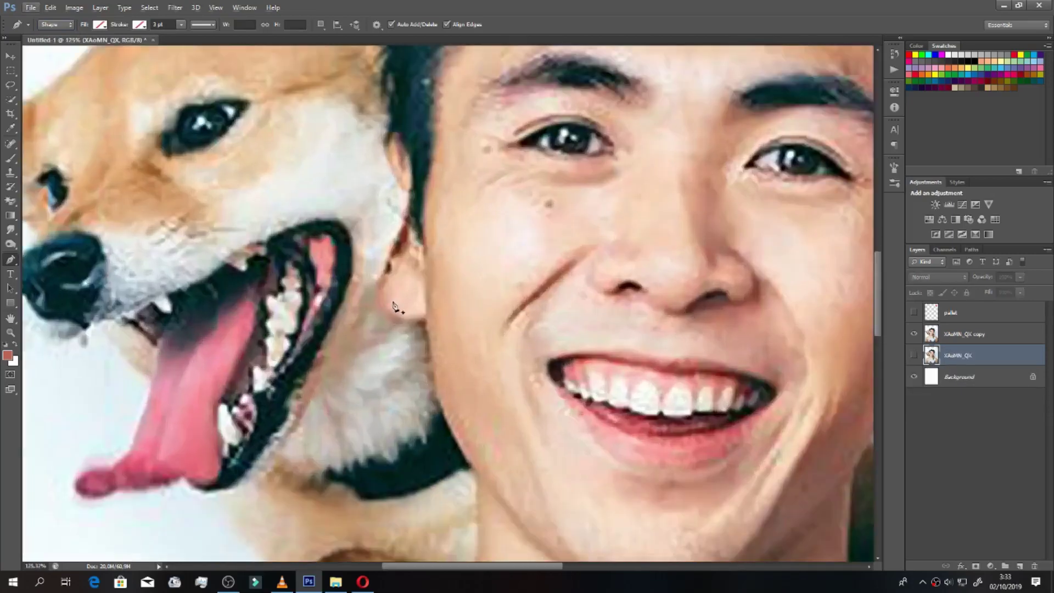
pyautogui.click(381, 288)
pyautogui.moveTo(392, 312); pyautogui.dragTo(405, 324)
pyautogui.click(425, 317)
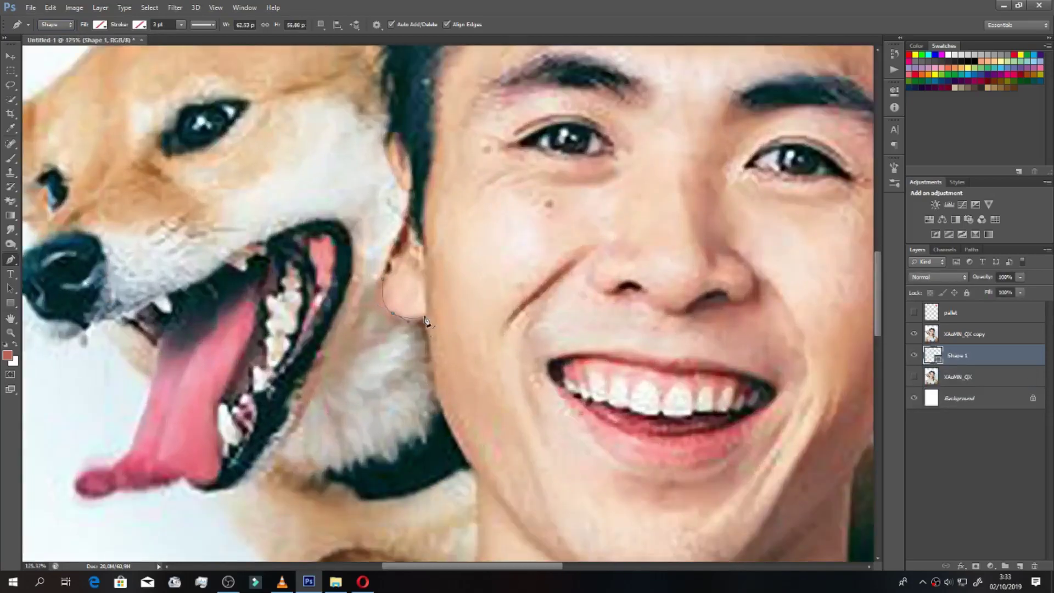
pyautogui.scroll(-3, 439, 324)
pyautogui.click(459, 354)
pyautogui.scroll(-3, 474, 375)
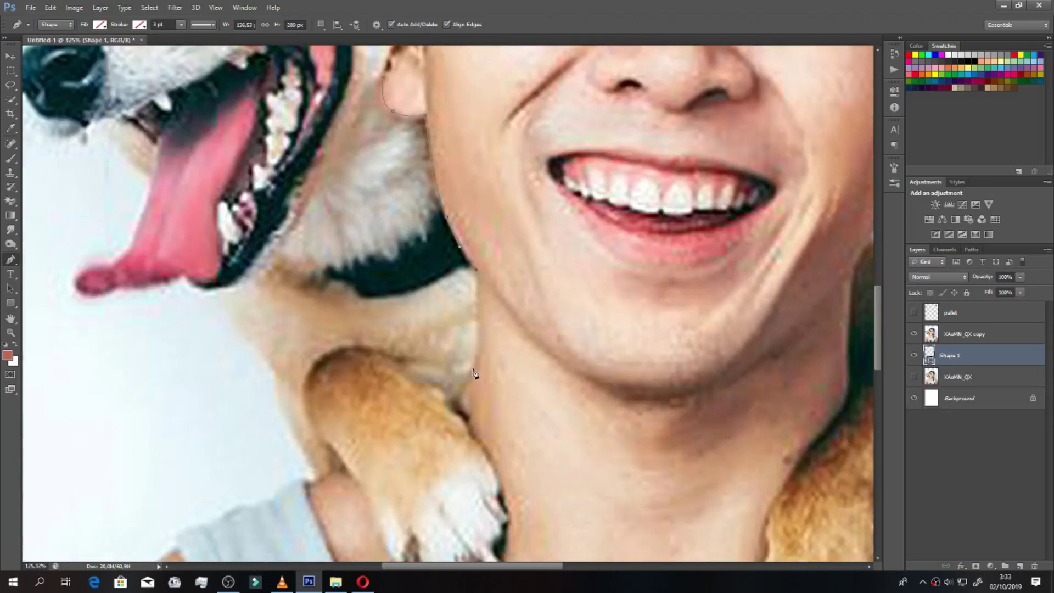
pyautogui.click(466, 388)
pyautogui.scroll(-3, 458, 384)
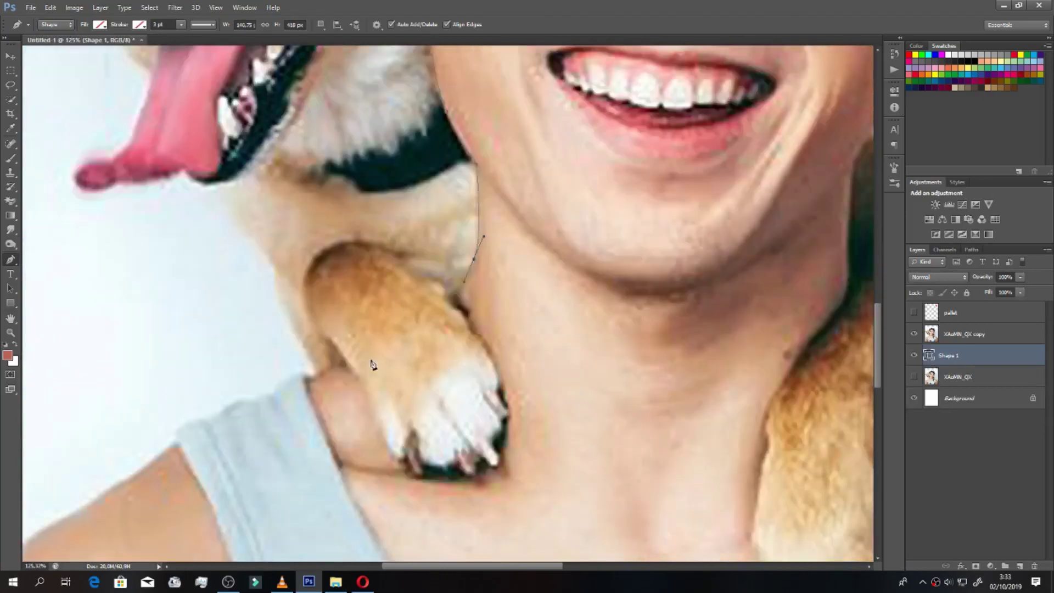
pyautogui.scroll(-1, 350, 350)
# Step: Trace the outline across the dog's paw and along the shirt neckline
pyautogui.moveTo(339, 320); pyautogui.dragTo(306, 336)
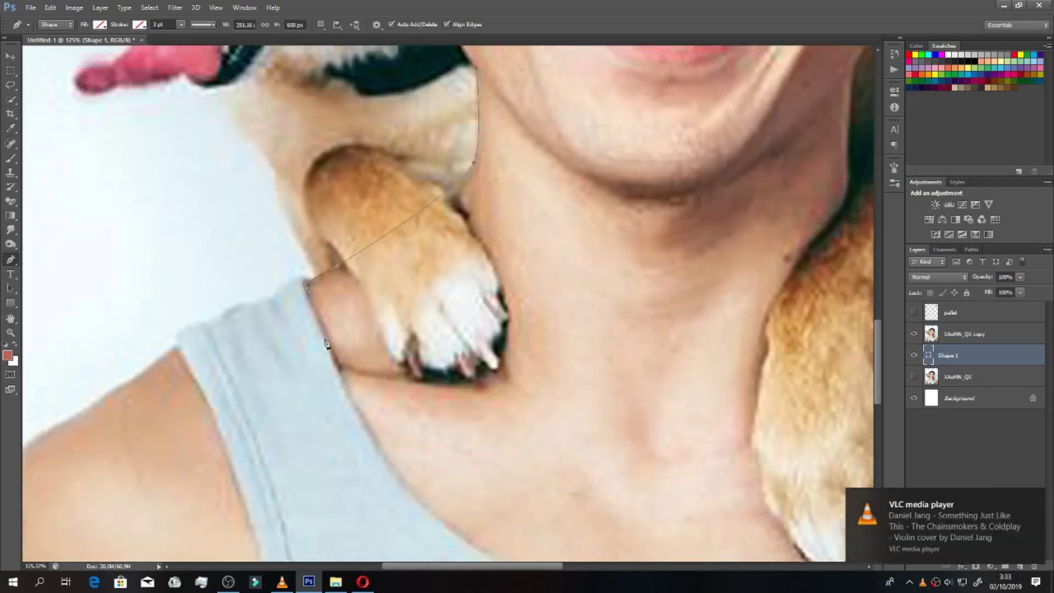
pyautogui.scroll(-1, 309, 349)
pyautogui.scroll(2, 344, 190)
pyautogui.scroll(-2, 344, 190)
pyautogui.click(347, 315)
pyautogui.click(377, 361)
pyautogui.click(407, 407)
pyautogui.scroll(-1, 419, 416)
# Step: Continue the outline along the neckline and up the shirt edge
pyautogui.moveTo(591, 447); pyautogui.dragTo(678, 450)
pyautogui.hscroll(2, 678, 449)
pyautogui.moveTo(718, 369)
pyautogui.mouseDown()
pyautogui.moveTo(754, 340)
pyautogui.moveTo(777, 288)
pyautogui.mouseUp()
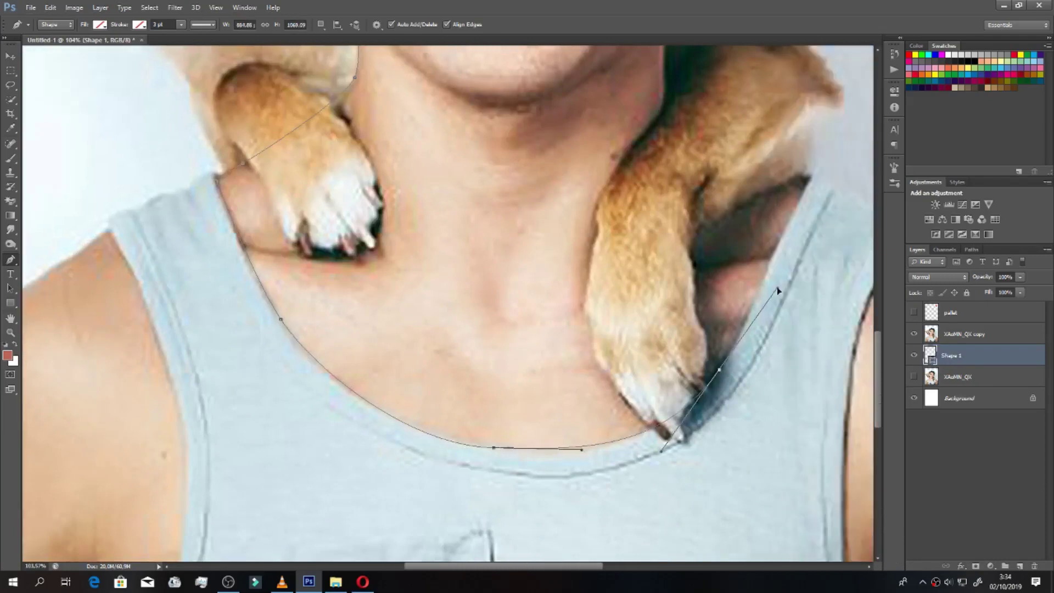
pyautogui.hscroll(3, 615, 413)
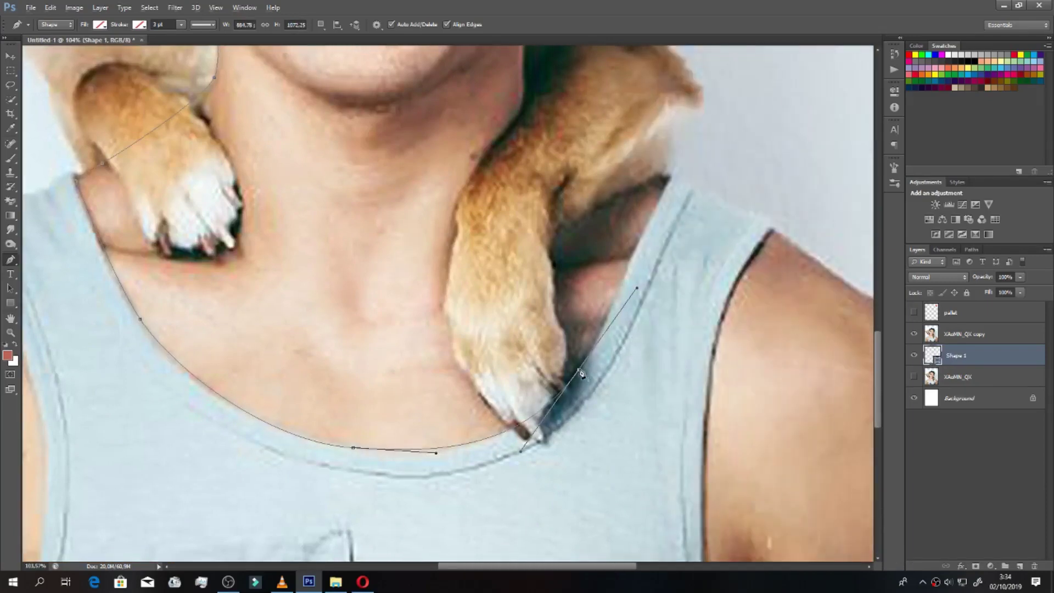
pyautogui.click(579, 371)
pyautogui.scroll(1, 603, 329)
pyautogui.click(625, 309)
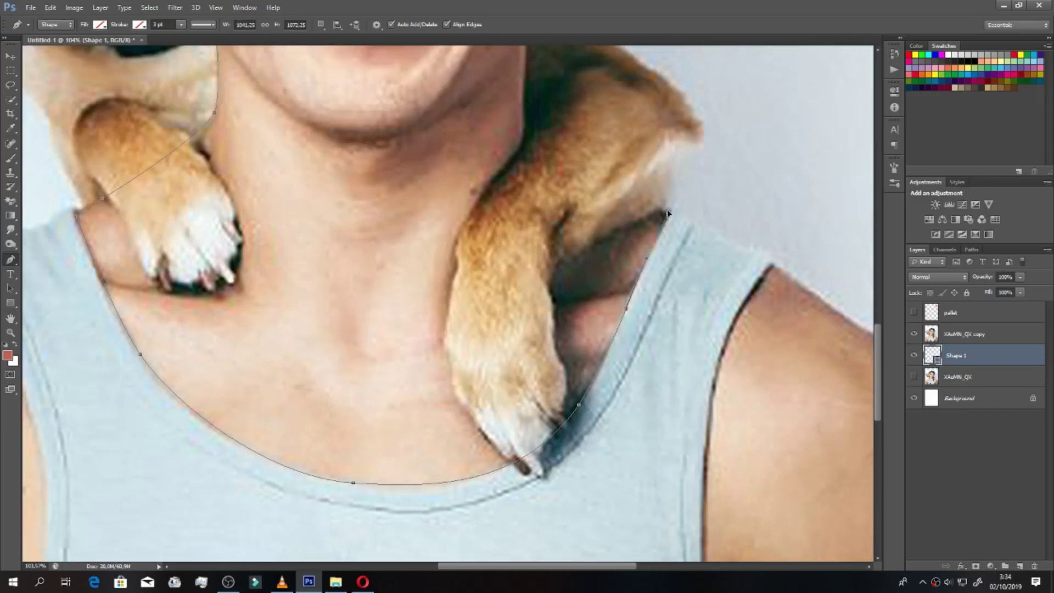
pyautogui.click(667, 213)
# Step: Run the outline up the side of the neck and curve it toward the ear
pyautogui.scroll(3, 604, 231)
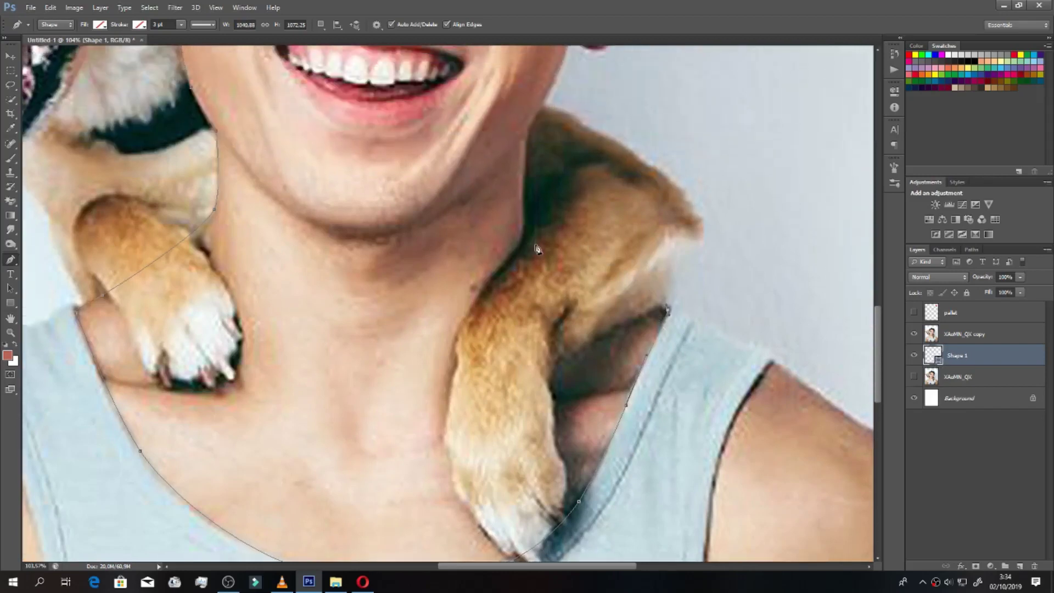
pyautogui.scroll(-2, 538, 250)
pyautogui.click(528, 238)
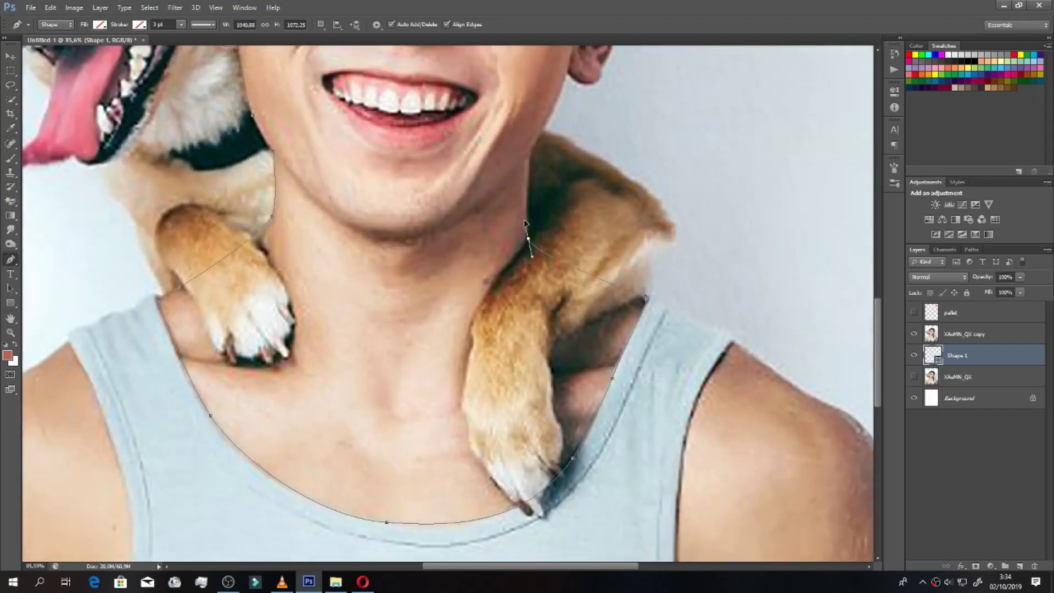
pyautogui.click(532, 147)
pyautogui.scroll(3, 557, 172)
pyautogui.scroll(2, 556, 172)
pyautogui.moveTo(568, 212); pyautogui.dragTo(578, 175)
pyautogui.keyDown('alt'); pyautogui.click(569, 212); pyautogui.keyUp('alt')
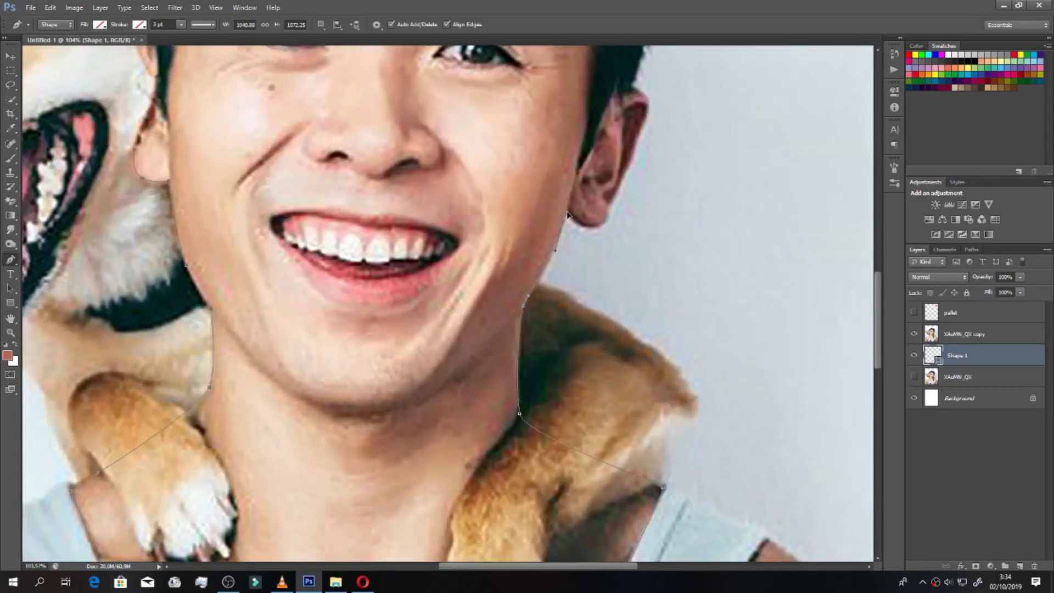
# Step: Trace the outline around the right ear with curved and corner anchor points
pyautogui.scroll(2, 568, 215)
pyautogui.moveTo(607, 222); pyautogui.dragTo(630, 208)
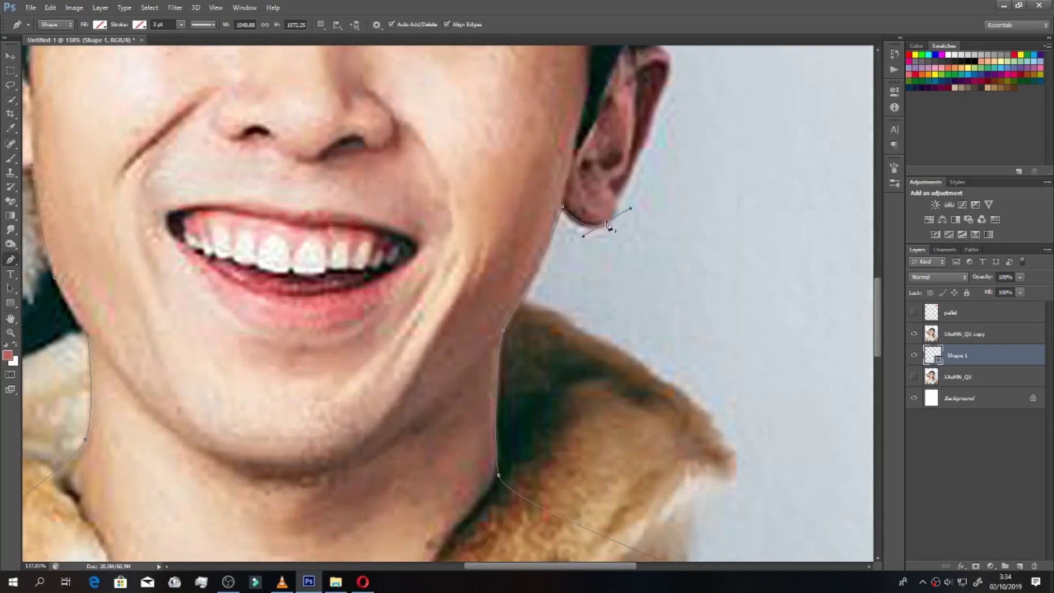
pyautogui.scroll(3, 608, 225)
pyautogui.scroll(1, 612, 340)
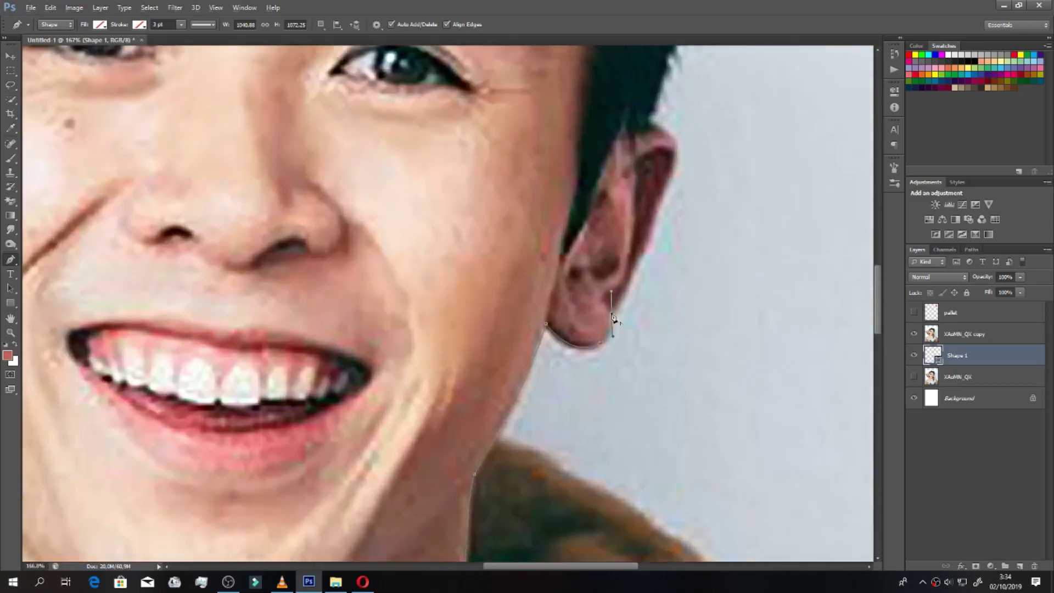
pyautogui.scroll(1, 648, 299)
pyautogui.moveTo(677, 191); pyautogui.dragTo(648, 164)
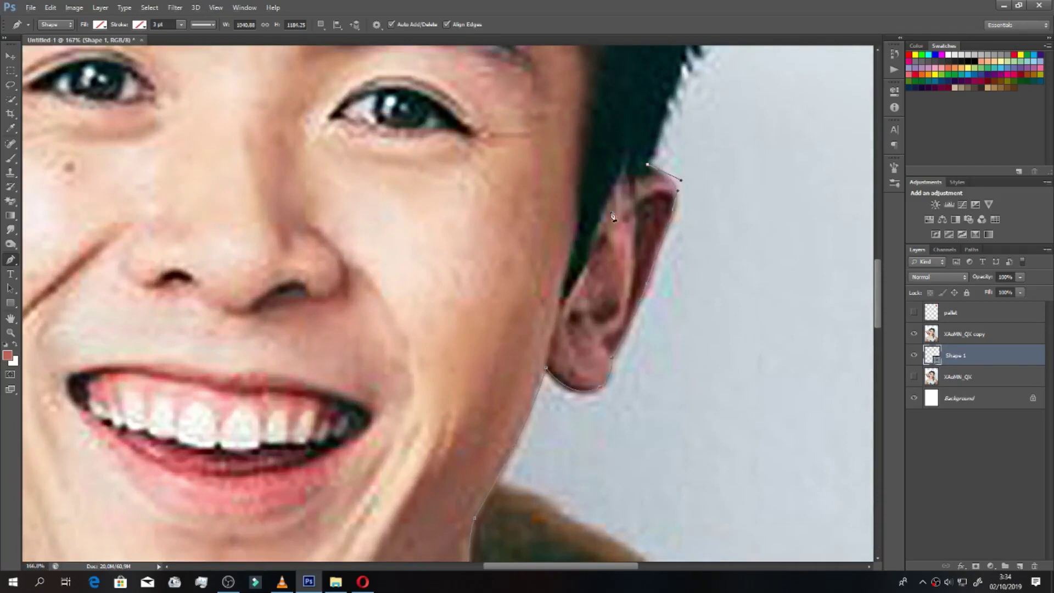
pyautogui.moveTo(634, 208); pyautogui.dragTo(640, 241)
pyautogui.moveTo(625, 160); pyautogui.dragTo(587, 258)
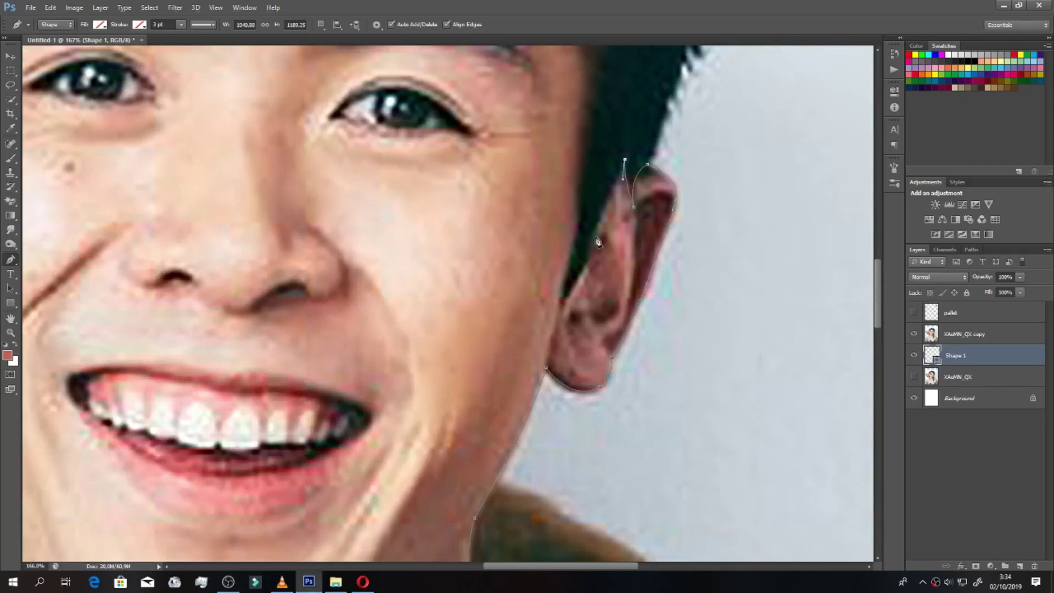
pyautogui.click(580, 265)
pyautogui.click(568, 297)
# Step: Curve the outline up beside the temple and along the side hair
pyautogui.scroll(-3, 559, 325)
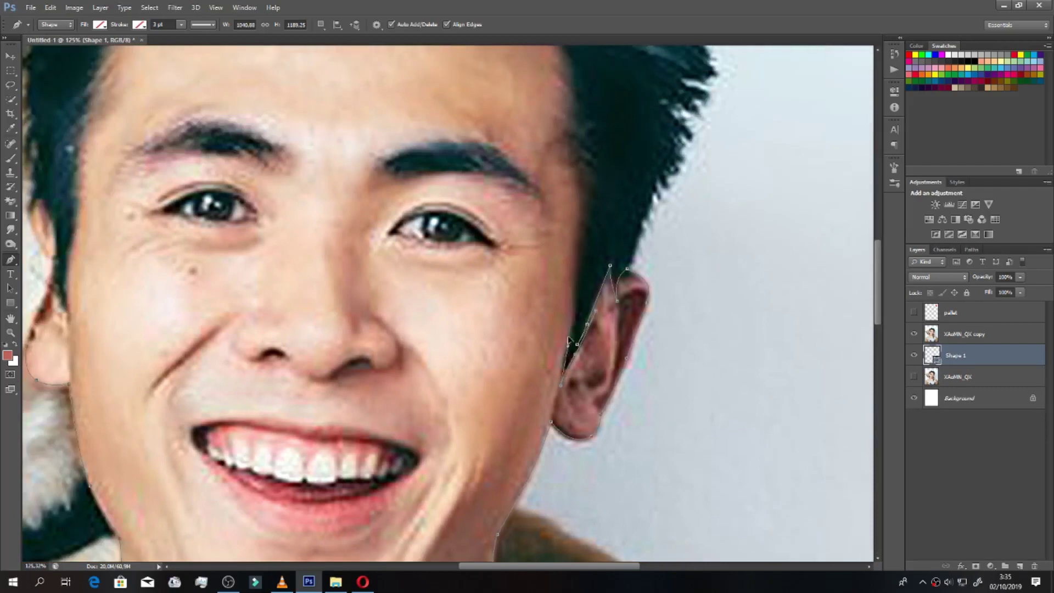
pyautogui.scroll(2, 576, 263)
pyautogui.moveTo(567, 198); pyautogui.dragTo(576, 220)
pyautogui.scroll(2, 576, 220)
pyautogui.moveTo(548, 154); pyautogui.dragTo(589, 186)
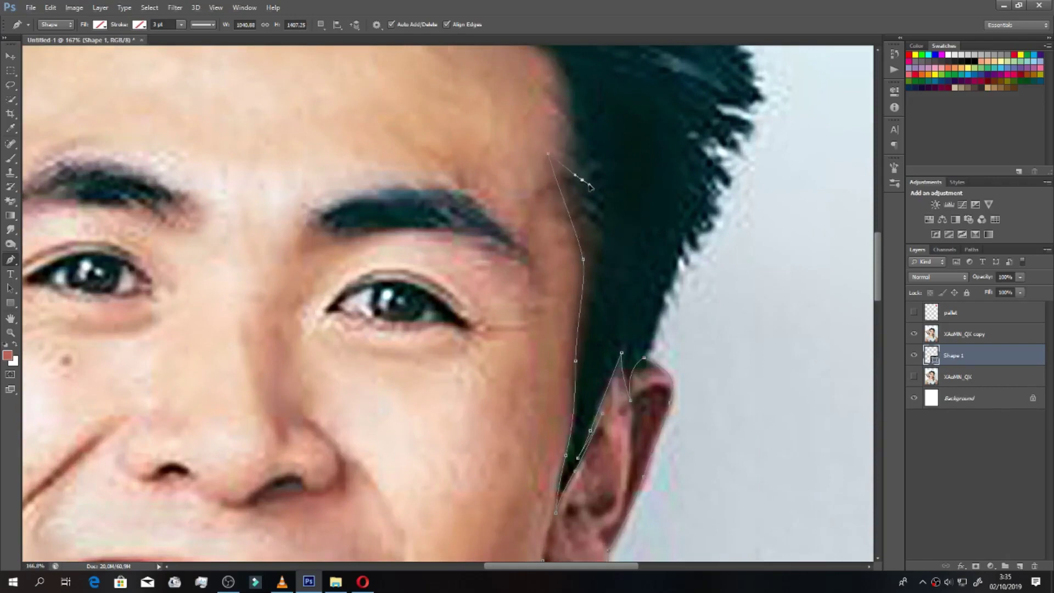
pyautogui.moveTo(544, 116); pyautogui.dragTo(563, 151)
pyautogui.scroll(-2, 576, 159)
pyautogui.scroll(1, 565, 183)
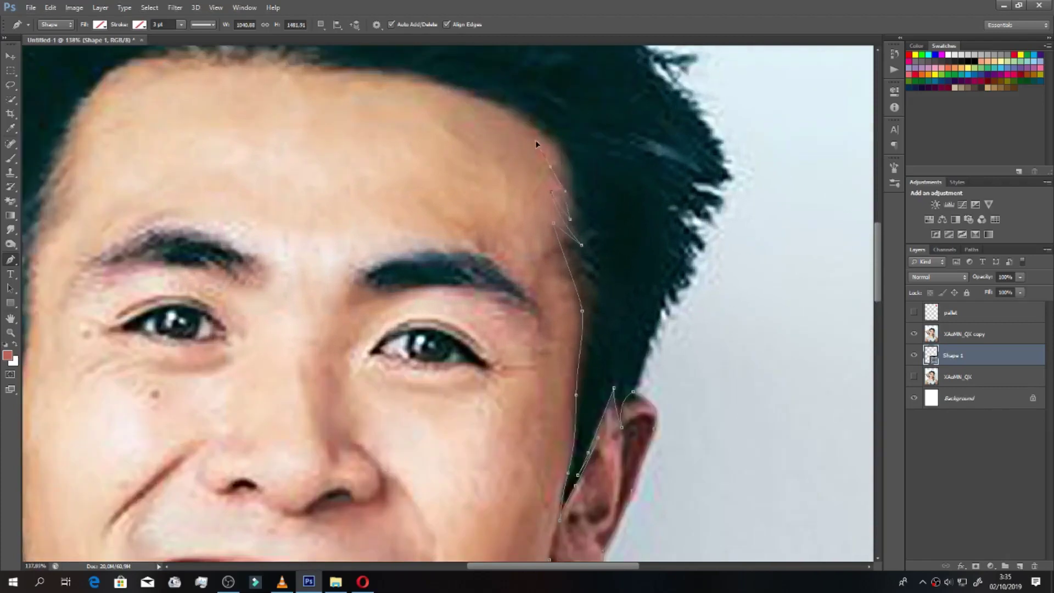
pyautogui.scroll(1, 467, 167)
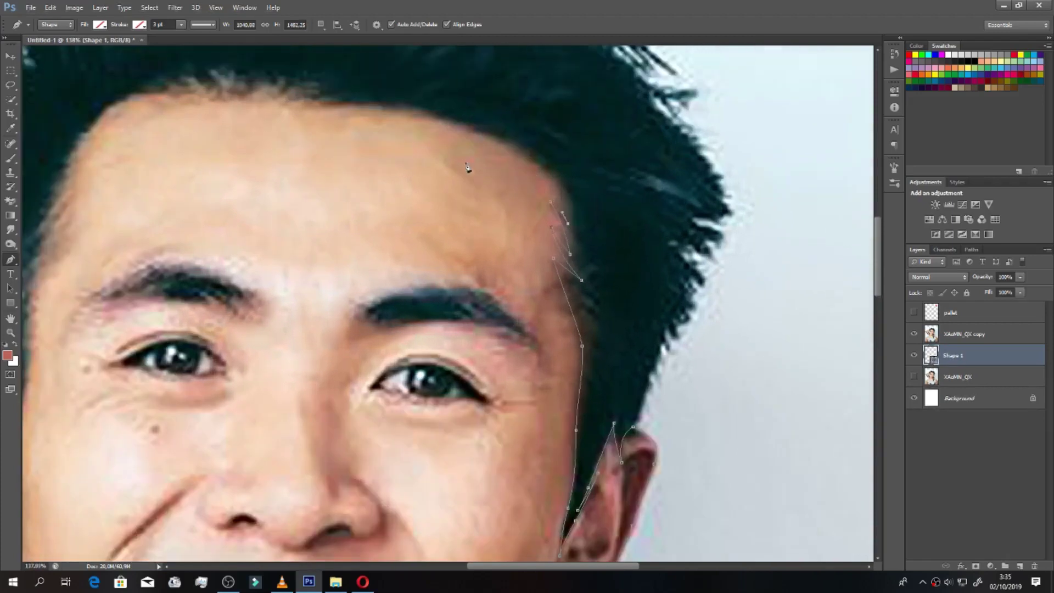
# Step: Trace the top hairline across the forehead, reshaping the curves between points
pyautogui.click(465, 132)
pyautogui.moveTo(361, 117); pyautogui.dragTo(512, 141)
pyautogui.scroll(1, 372, 147)
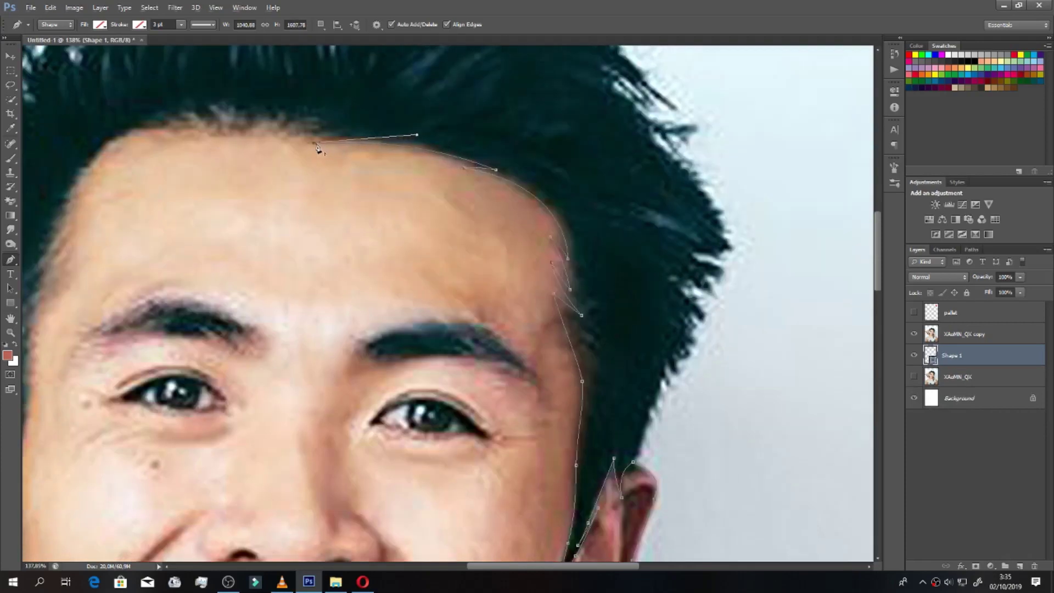
pyautogui.click(354, 134)
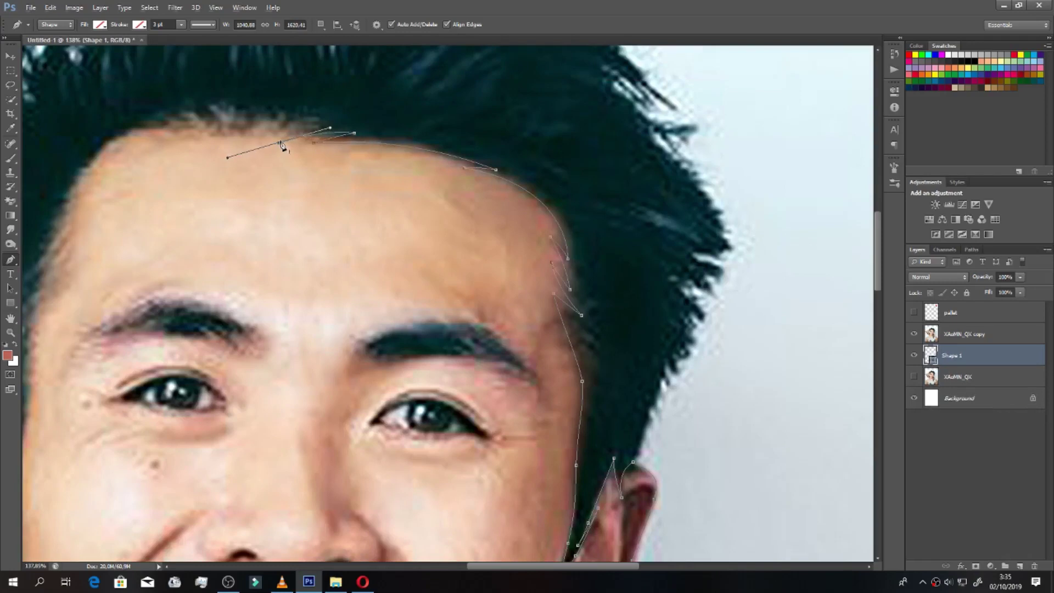
pyautogui.click(280, 144)
pyautogui.keyDown('alt'); pyautogui.click(279, 143); pyautogui.keyUp('alt')
pyautogui.moveTo(315, 127); pyautogui.dragTo(283, 119)
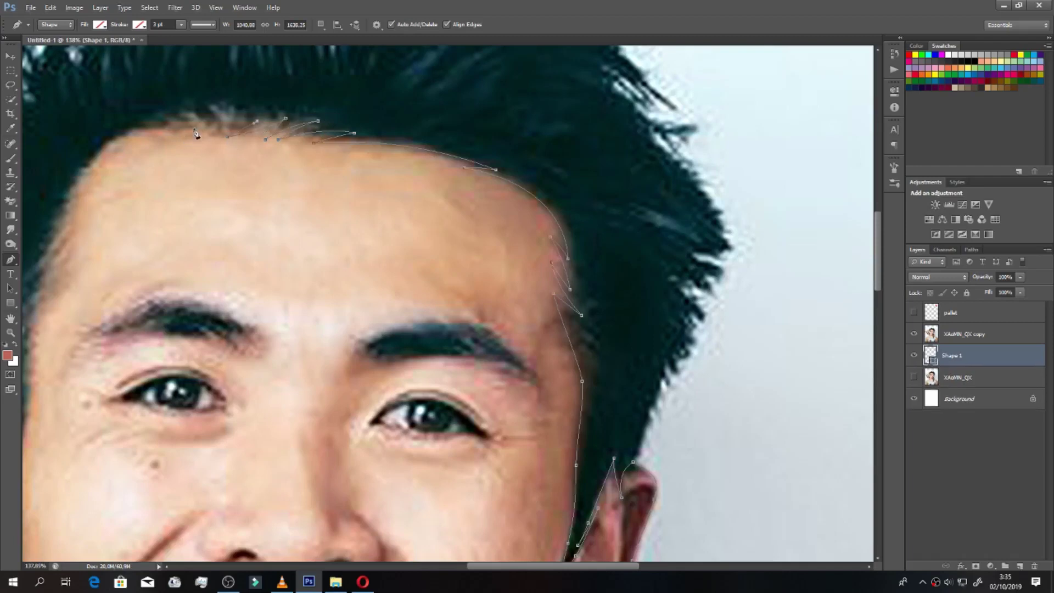
pyautogui.moveTo(161, 108); pyautogui.dragTo(199, 128)
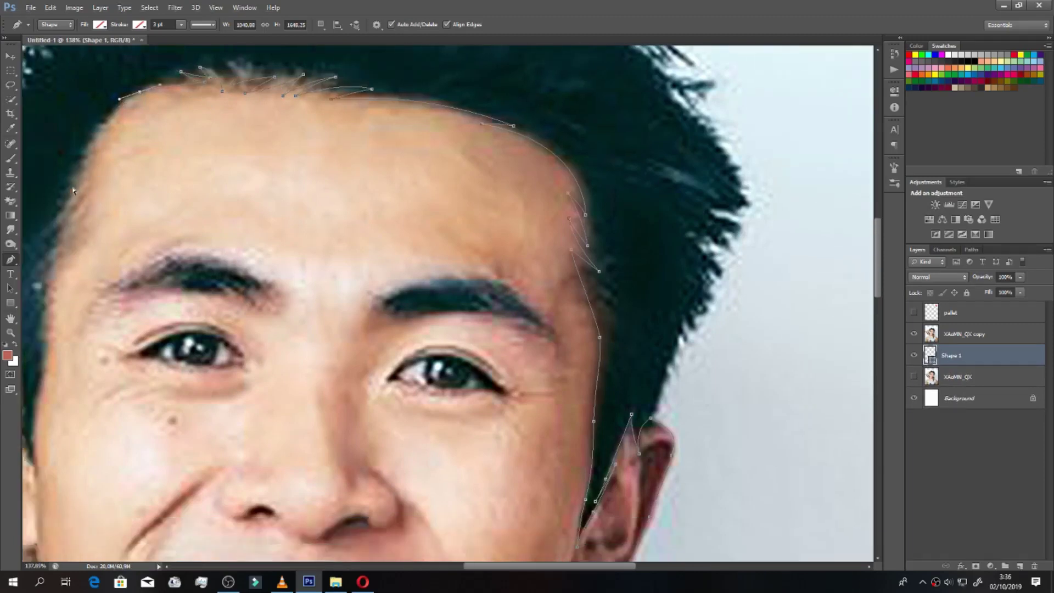
# Step: Extend the outline down the left hairline with curved points
pyautogui.moveTo(105, 143); pyautogui.dragTo(131, 100)
pyautogui.click(86, 164)
pyautogui.moveTo(100, 158); pyautogui.dragTo(103, 155)
pyautogui.moveTo(65, 228); pyautogui.dragTo(56, 260)
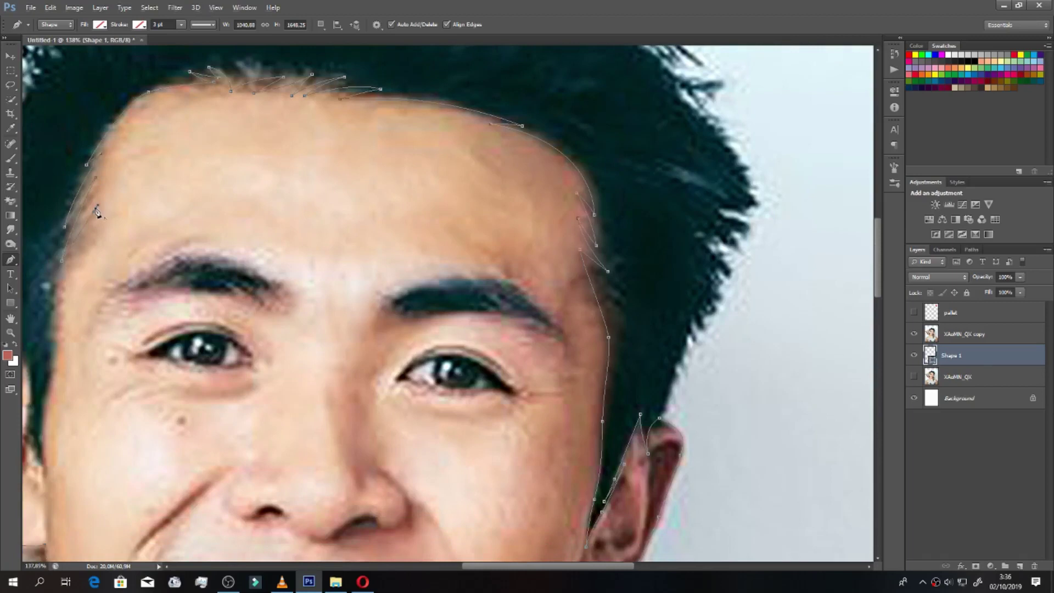
pyautogui.scroll(-2, 73, 231)
pyautogui.scroll(-2, 54, 240)
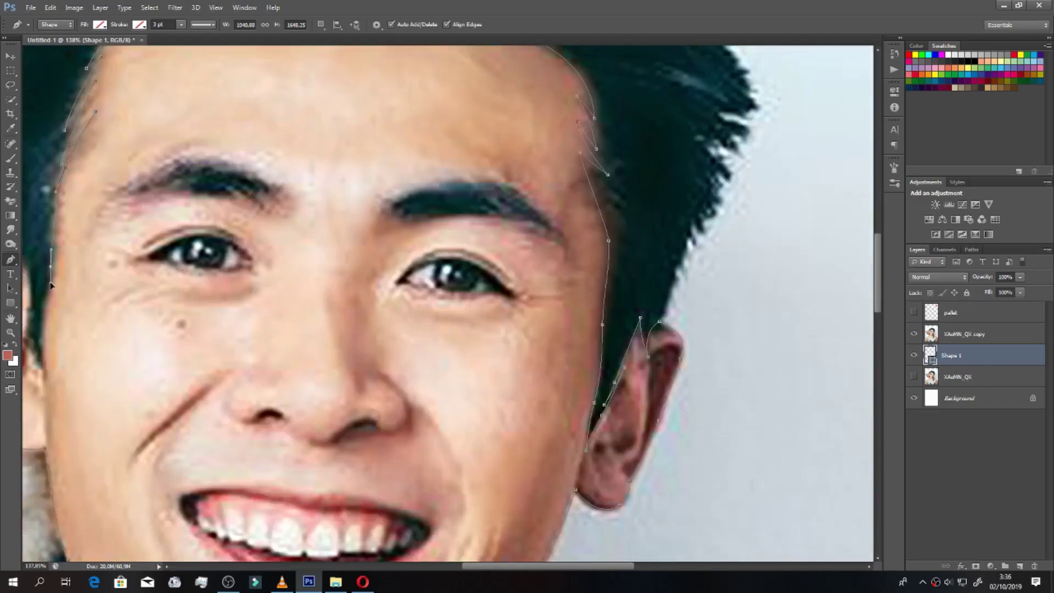
# Step: Carry the outline down the left temple toward the left ear
pyautogui.hscroll(-3, 50, 285)
pyautogui.hscroll(-5, 161, 307)
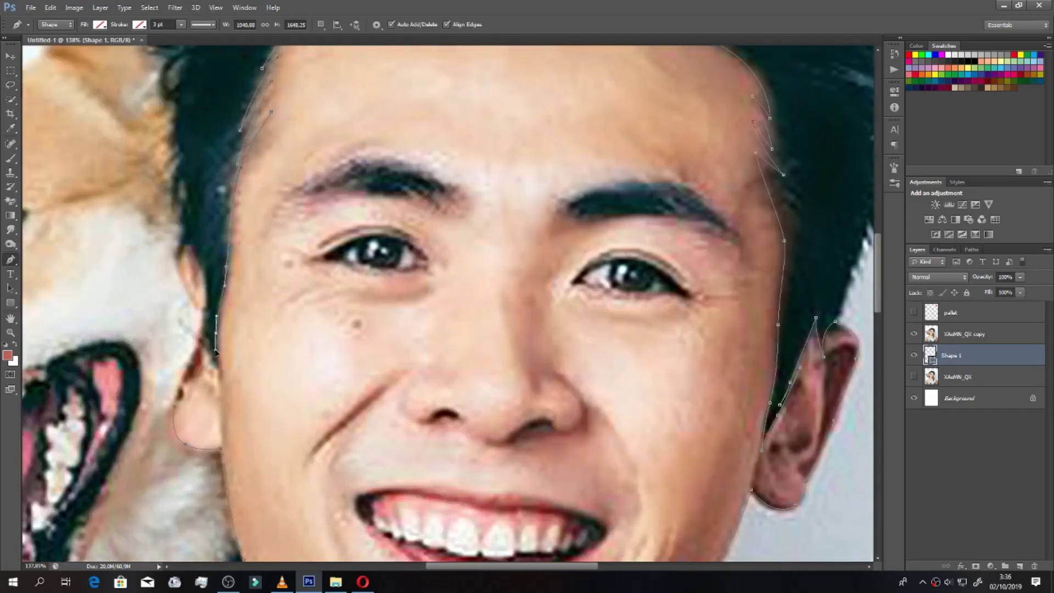
pyautogui.moveTo(202, 314); pyautogui.dragTo(202, 295)
pyautogui.moveTo(198, 258); pyautogui.dragTo(188, 233)
pyautogui.scroll(-1, 185, 296)
pyautogui.scroll(-1, 192, 329)
pyautogui.scroll(1, 206, 370)
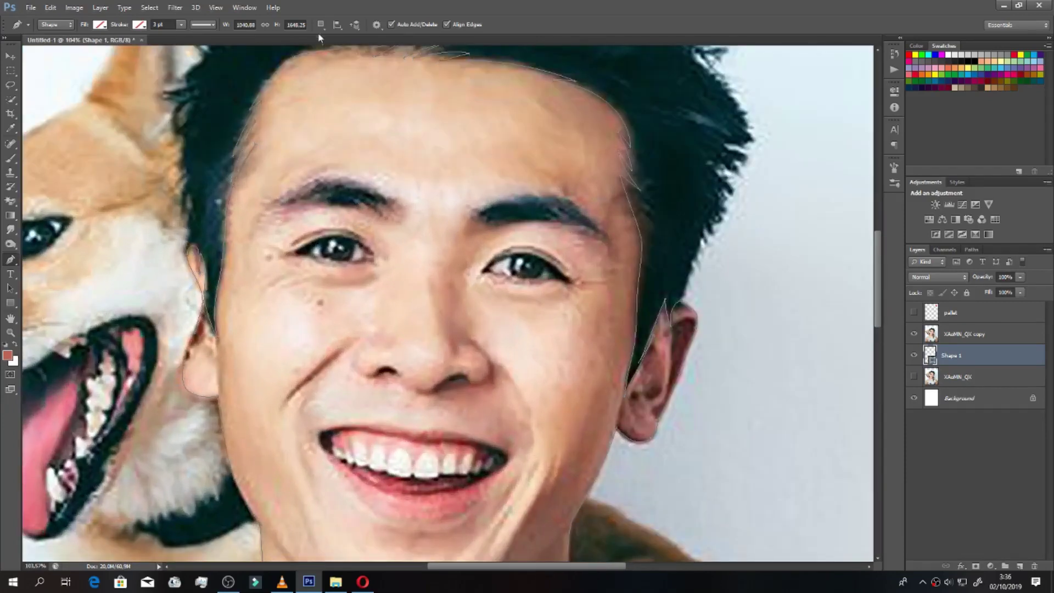
# Step: Trace anchors down the left tank-top strap edge
pyautogui.scroll(-3, 348, 122)
pyautogui.scroll(2, 330, 416)
pyautogui.scroll(1, 354, 401)
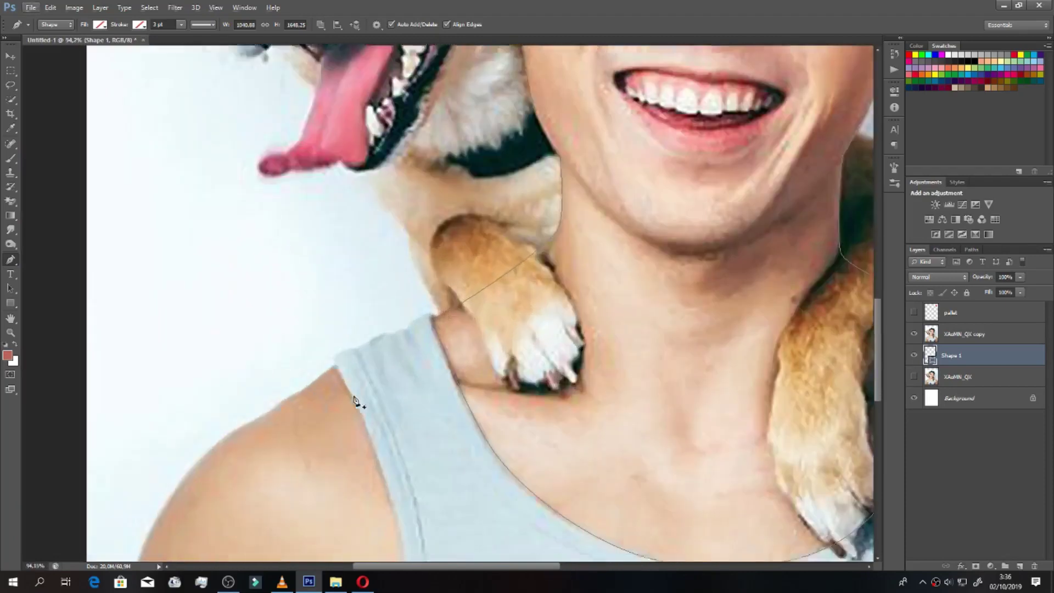
pyautogui.click(334, 337)
pyautogui.click(361, 389)
pyautogui.scroll(-5, 378, 417)
pyautogui.moveTo(403, 375); pyautogui.dragTo(406, 409)
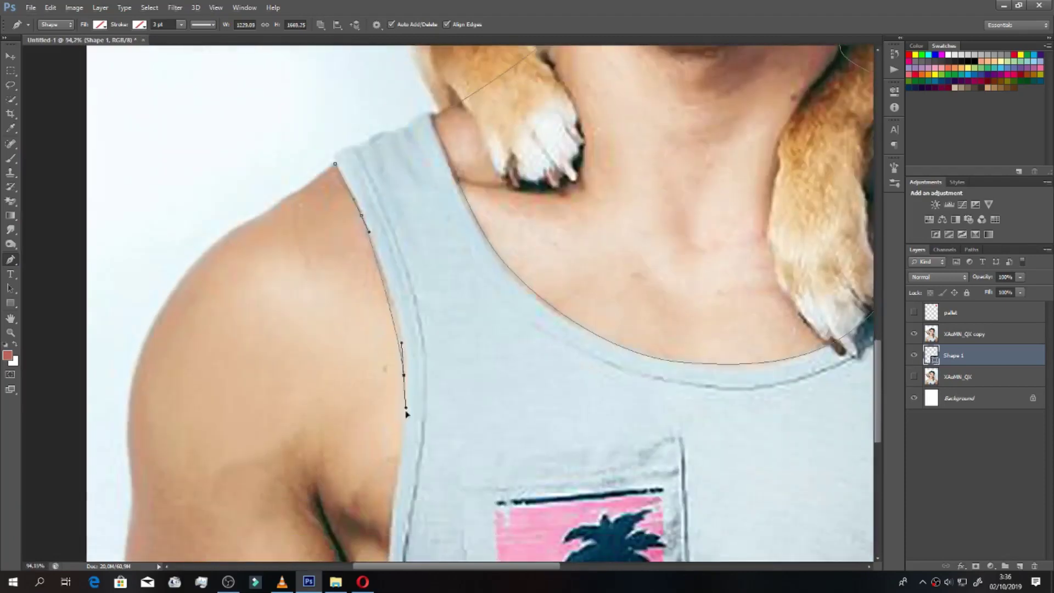
pyautogui.scroll(-3, 406, 415)
pyautogui.click(391, 417)
pyautogui.click(383, 478)
pyautogui.moveTo(379, 519); pyautogui.dragTo(379, 543)
# Step: Run the outline along the image bottom and up the outer left arm to the shoulder
pyautogui.click(124, 533)
pyautogui.click(126, 435)
pyautogui.click(129, 403)
pyautogui.click(132, 383)
pyautogui.click(132, 359)
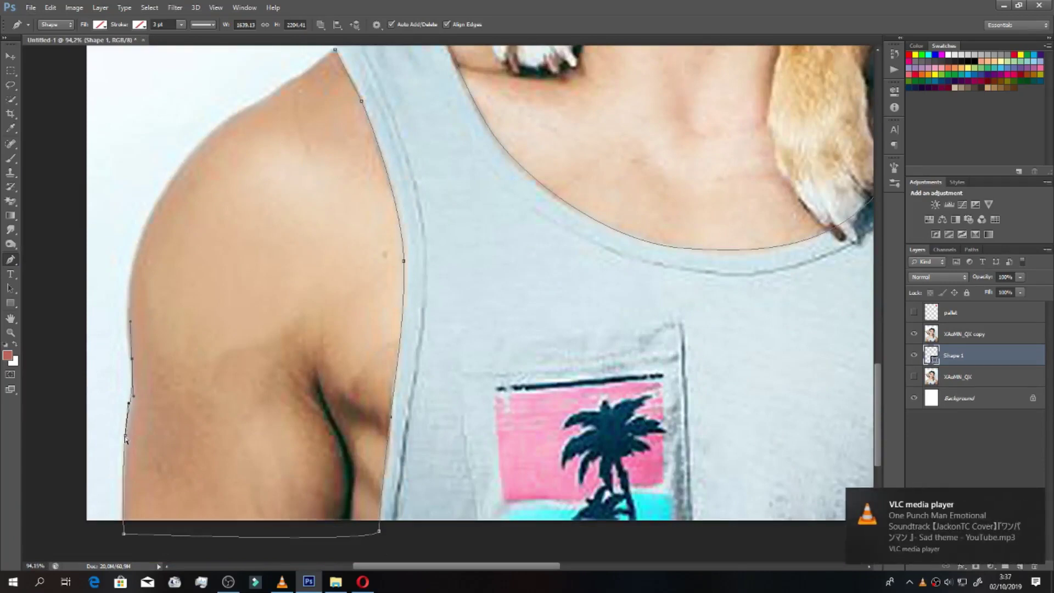
pyautogui.scroll(3, 126, 384)
pyautogui.click(121, 367)
pyautogui.click(143, 320)
pyautogui.click(163, 273)
# Step: Follow the left shoulder curve and close the path at its starting anchor
pyautogui.scroll(1, 164, 273)
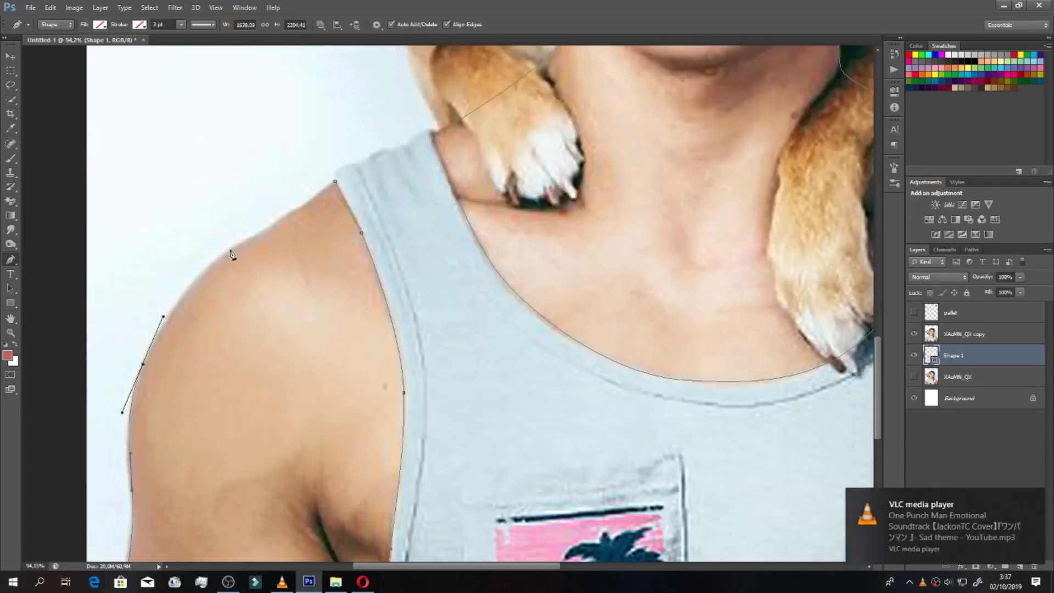
pyautogui.click(204, 264)
pyautogui.click(232, 248)
pyautogui.click(334, 181)
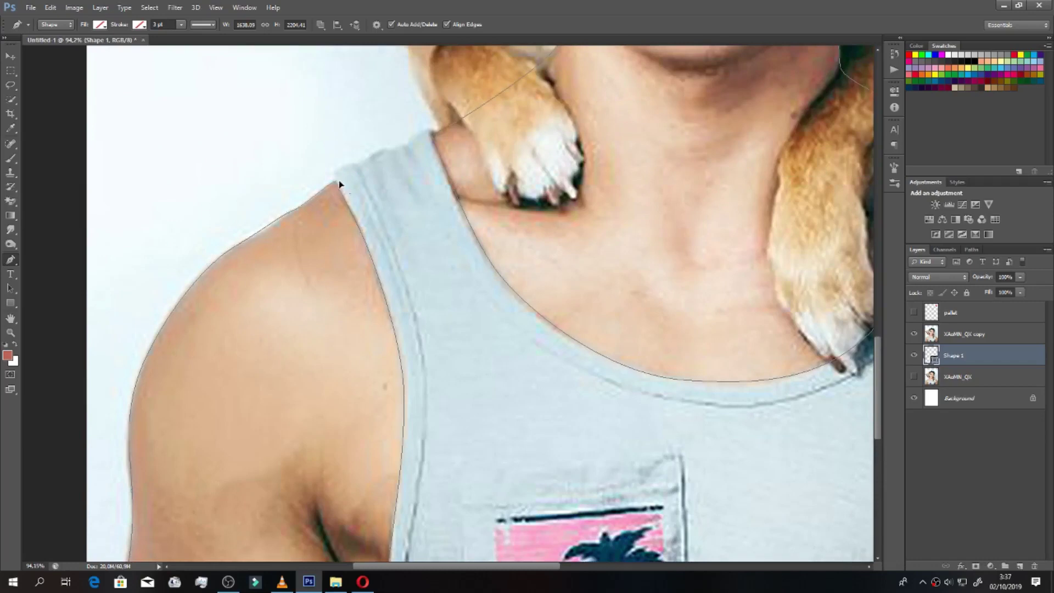
pyautogui.scroll(-5, 334, 182)
pyautogui.scroll(5, 245, 224)
pyautogui.click(245, 220)
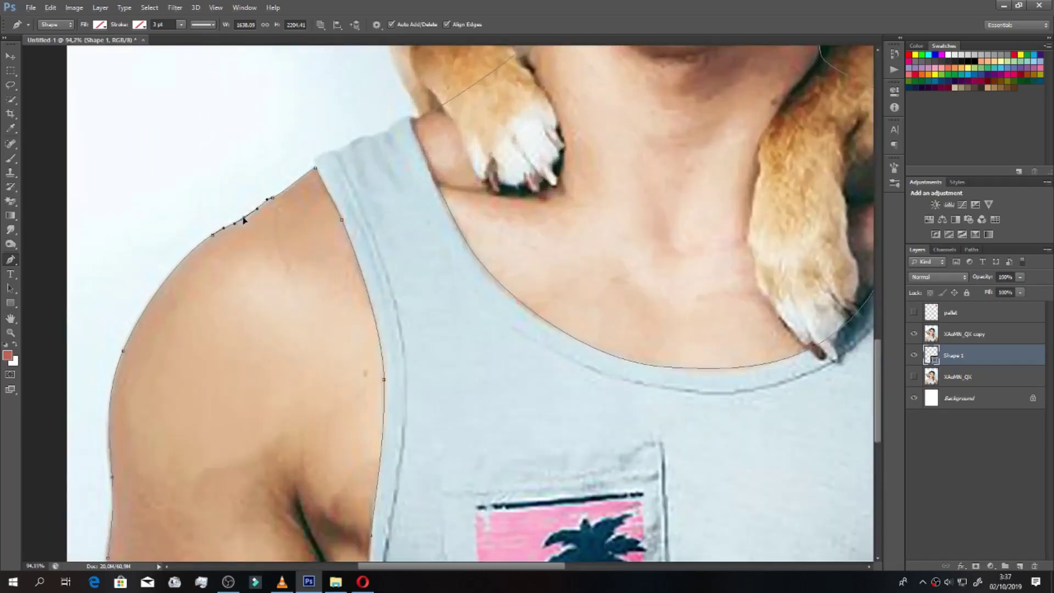
# Step: Begin the right arm with a curved anchor and run the outline below the image bottom
pyautogui.scroll(-5, 296, 245)
pyautogui.hscroll(3, 439, 252)
pyautogui.scroll(5, 580, 259)
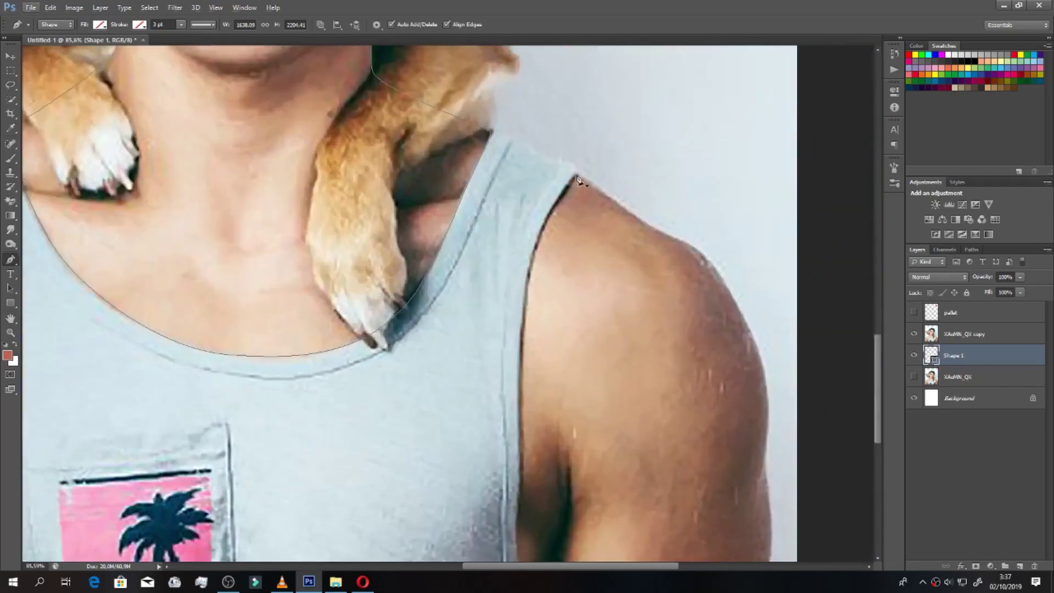
pyautogui.moveTo(529, 276); pyautogui.dragTo(519, 407)
pyautogui.scroll(-3, 518, 347)
pyautogui.click(516, 500)
pyautogui.click(626, 505)
pyautogui.click(760, 494)
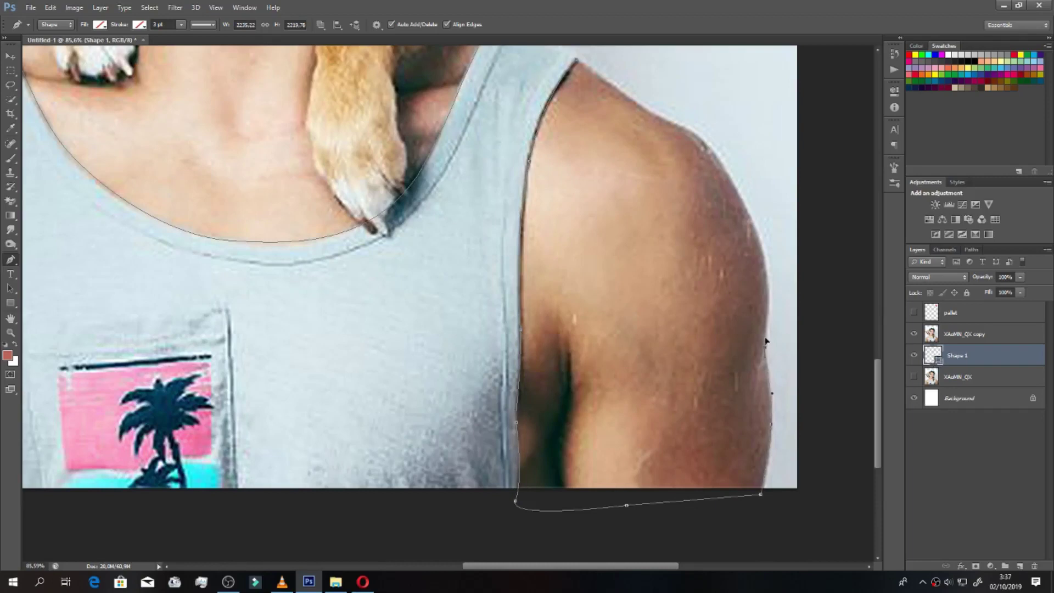
# Step: Trace anchors up the right shoulder edge
pyautogui.scroll(2, 766, 341)
pyautogui.moveTo(754, 293); pyautogui.dragTo(733, 247)
pyautogui.click(680, 197)
pyautogui.scroll(2, 661, 198)
pyautogui.click(626, 163)
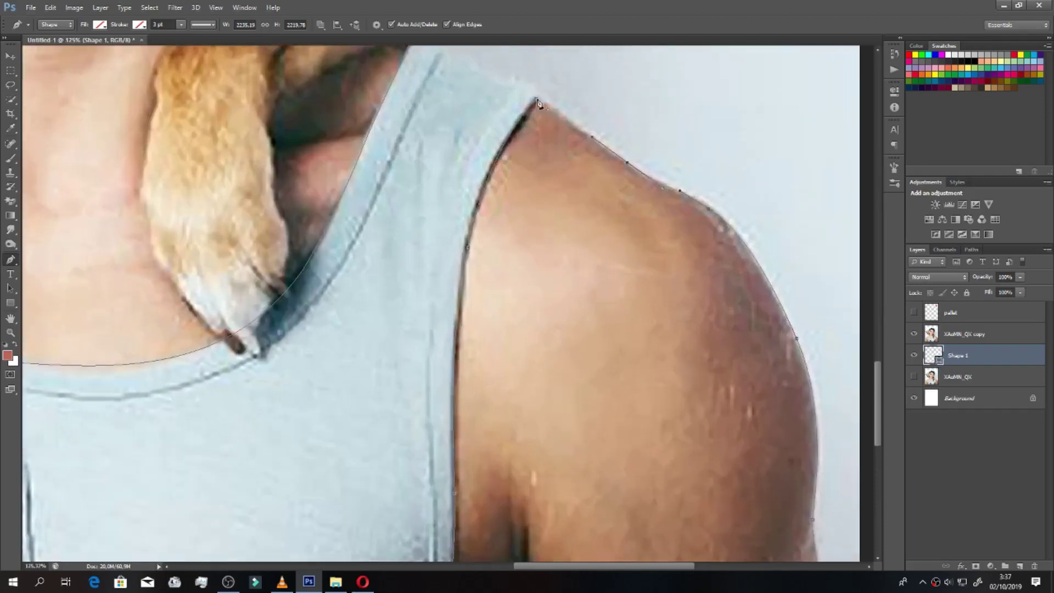
pyautogui.scroll(-8, 538, 103)
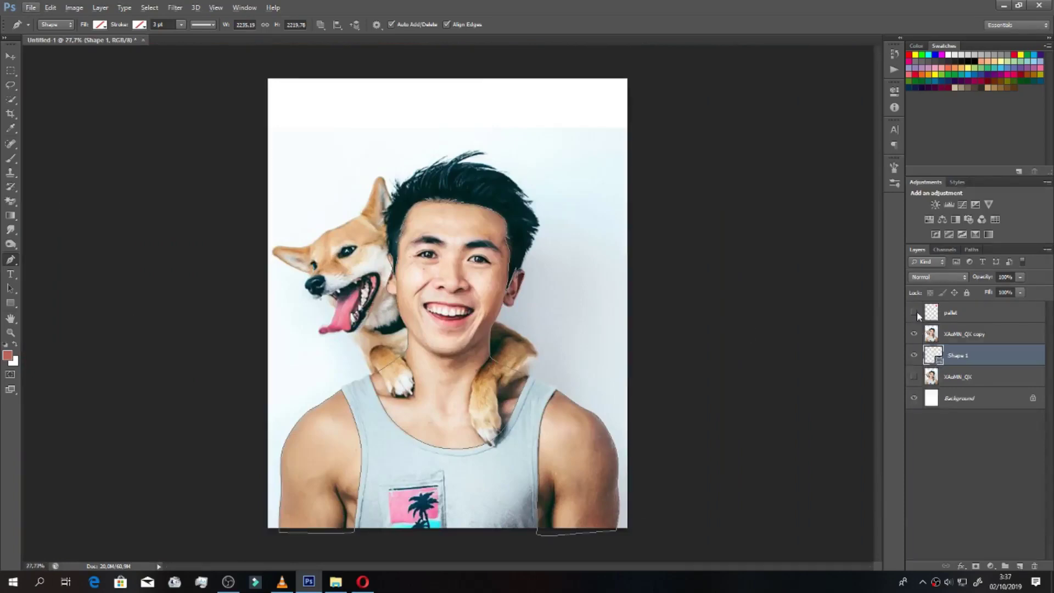
# Step: Save the document as 4.psd in the vexel folder and hide the photo copy layer
pyautogui.hotkey('ctrl', 's')
pyautogui.click(445, 108)
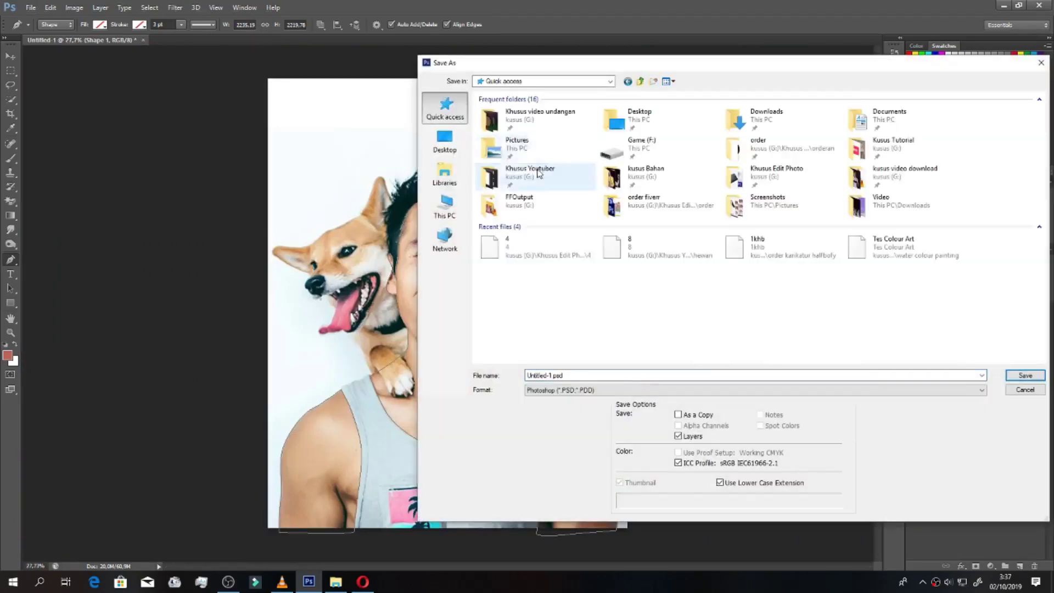
pyautogui.doubleClick(538, 173)
pyautogui.doubleClick(963, 123)
pyautogui.doubleClick(905, 123)
pyautogui.doubleClick(641, 375)
pyautogui.write('4')
pyautogui.press('Return')
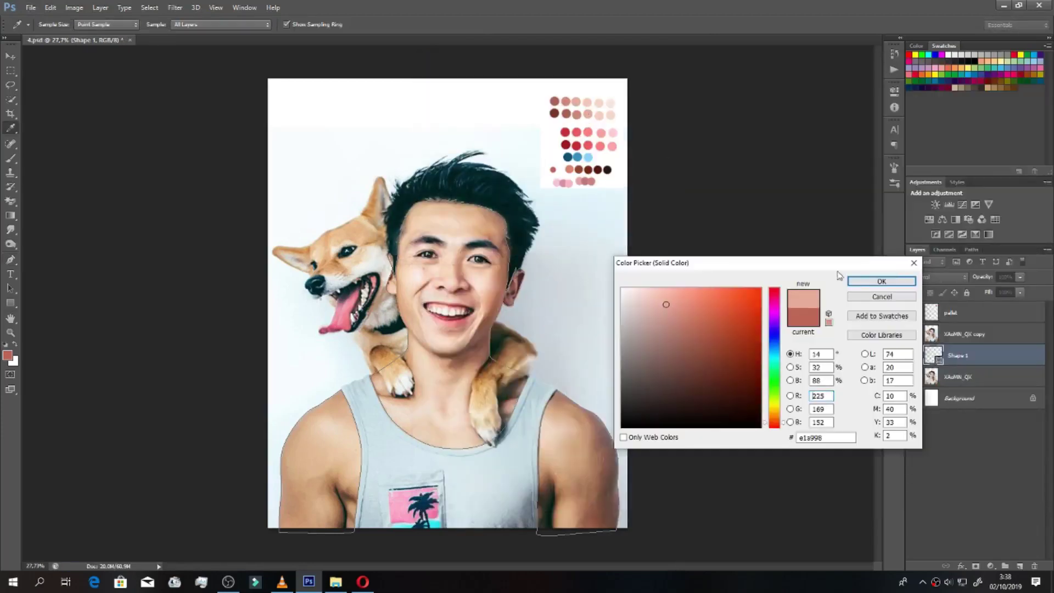
pyautogui.click(913, 333)
# Step: Fill Shape 1 with the skin-tone swatch and show the photo copy layer again
pyautogui.click(913, 334)
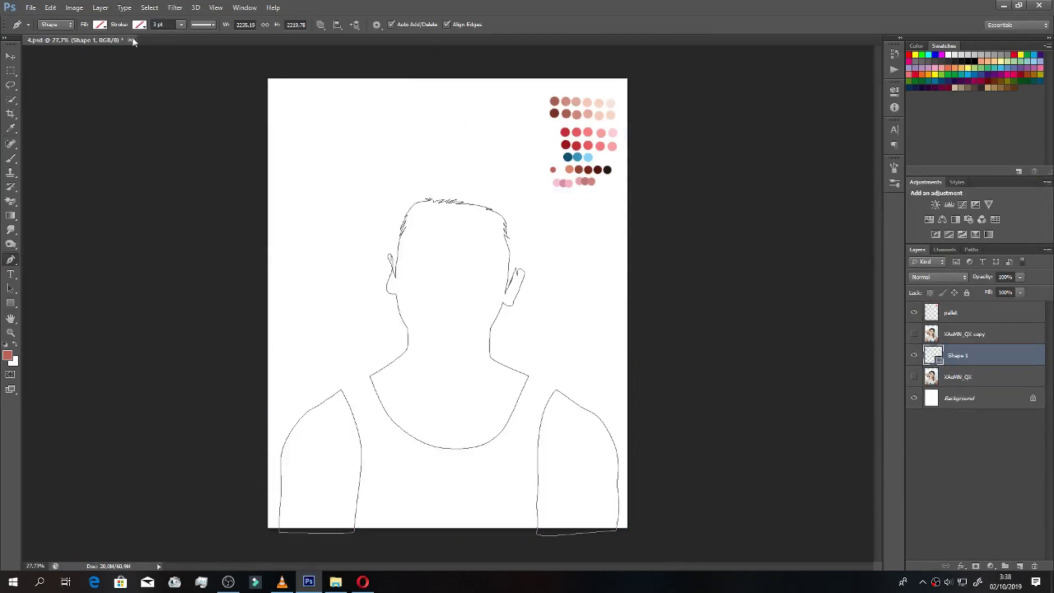
pyautogui.click(99, 25)
pyautogui.click(77, 47)
pyautogui.click(848, 348)
pyautogui.hotkey('alt', '[')
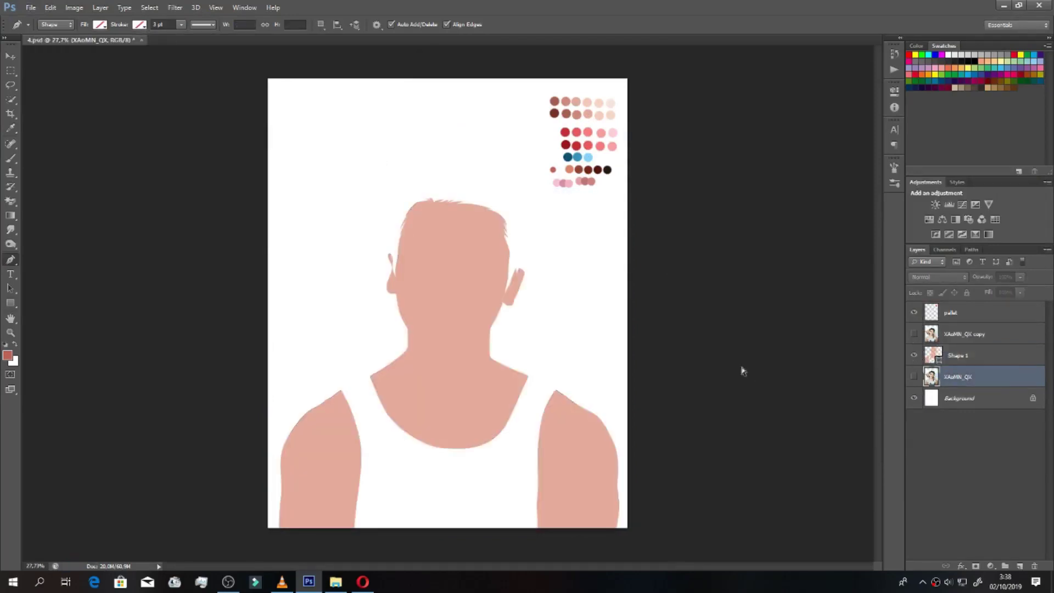
pyautogui.click(914, 334)
# Step: Start the tank-top shape: trace the left strap, left side, bottom edge and right side
pyautogui.scroll(5, 364, 384)
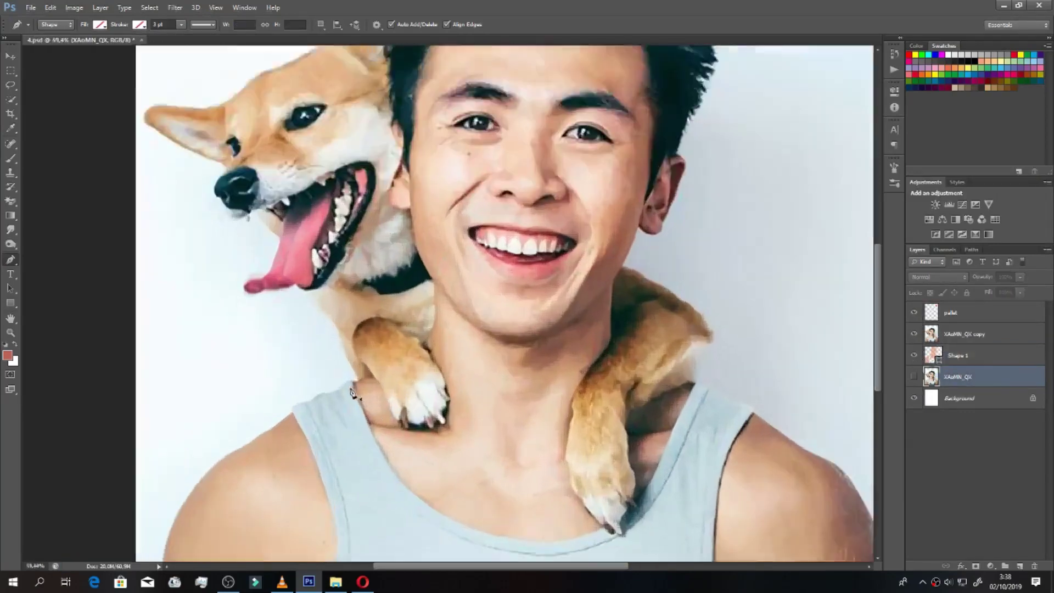
pyautogui.click(363, 378)
pyautogui.click(333, 386)
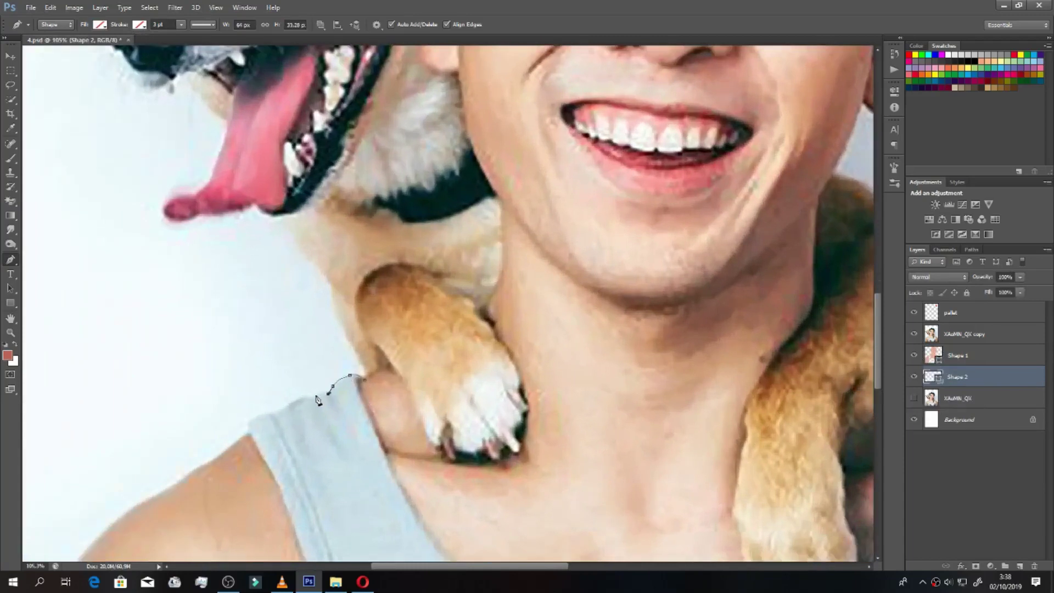
pyautogui.click(294, 403)
pyautogui.click(249, 424)
pyautogui.scroll(-3, 252, 444)
pyautogui.scroll(-1, 283, 500)
pyautogui.scroll(-2, 296, 527)
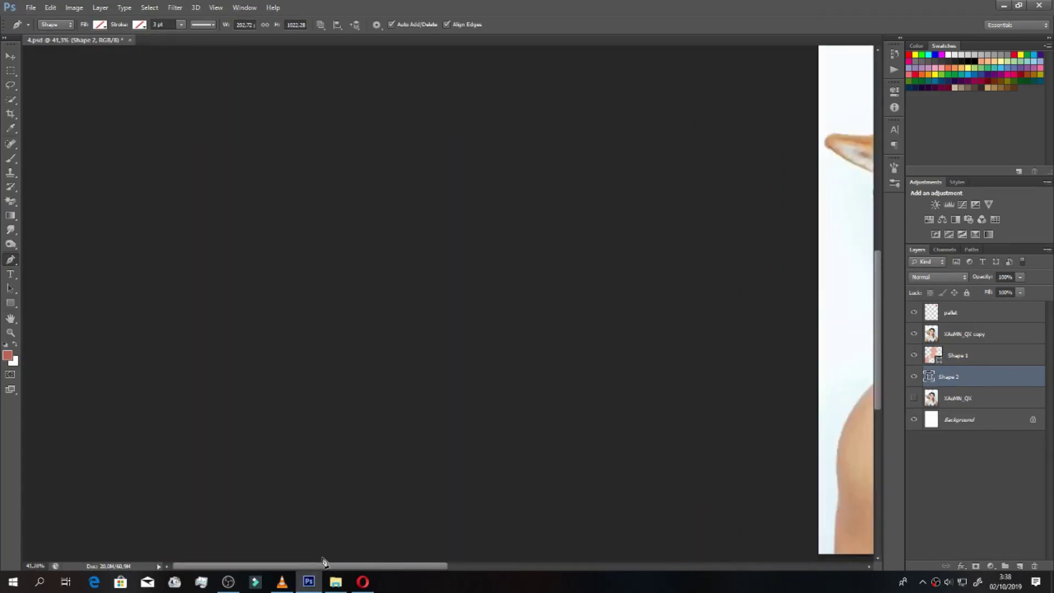
pyautogui.moveTo(329, 565); pyautogui.dragTo(545, 564)
pyautogui.click(376, 527)
pyautogui.click(547, 511)
pyautogui.click(583, 505)
pyautogui.click(580, 380)
# Step: Trace along the right strap top and close the tank-top outline at its start
pyautogui.scroll(5, 588, 334)
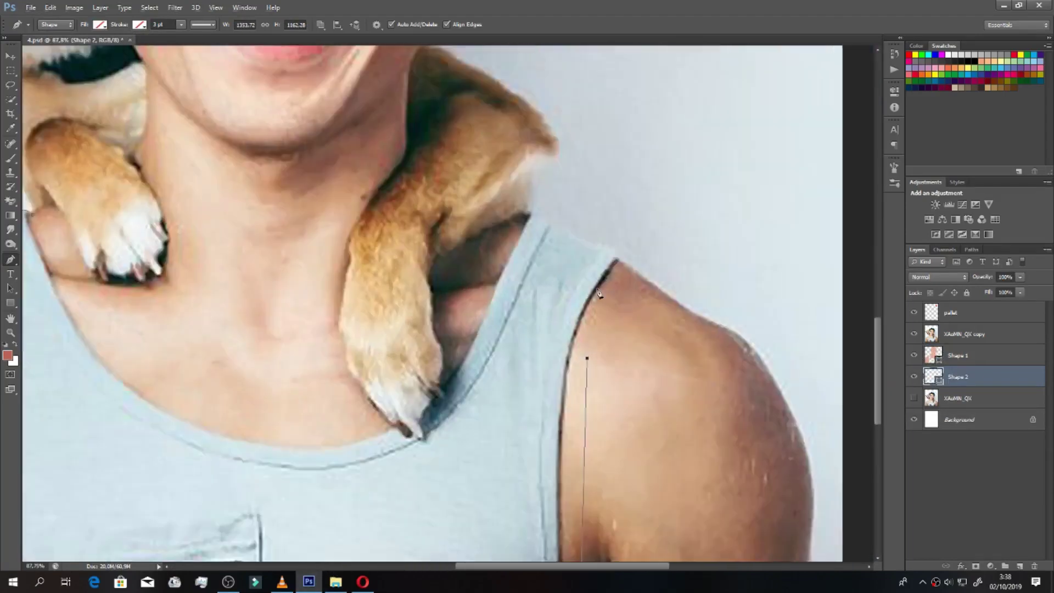
pyautogui.scroll(2, 619, 267)
pyautogui.click(609, 240)
pyautogui.click(564, 225)
pyautogui.click(546, 212)
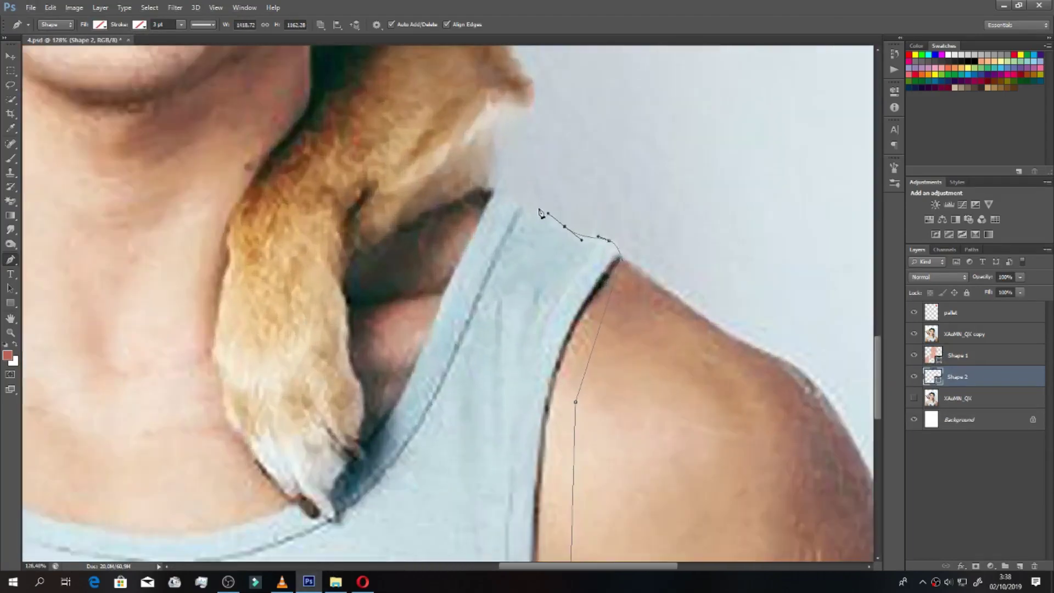
pyautogui.click(484, 193)
pyautogui.scroll(-4, 497, 186)
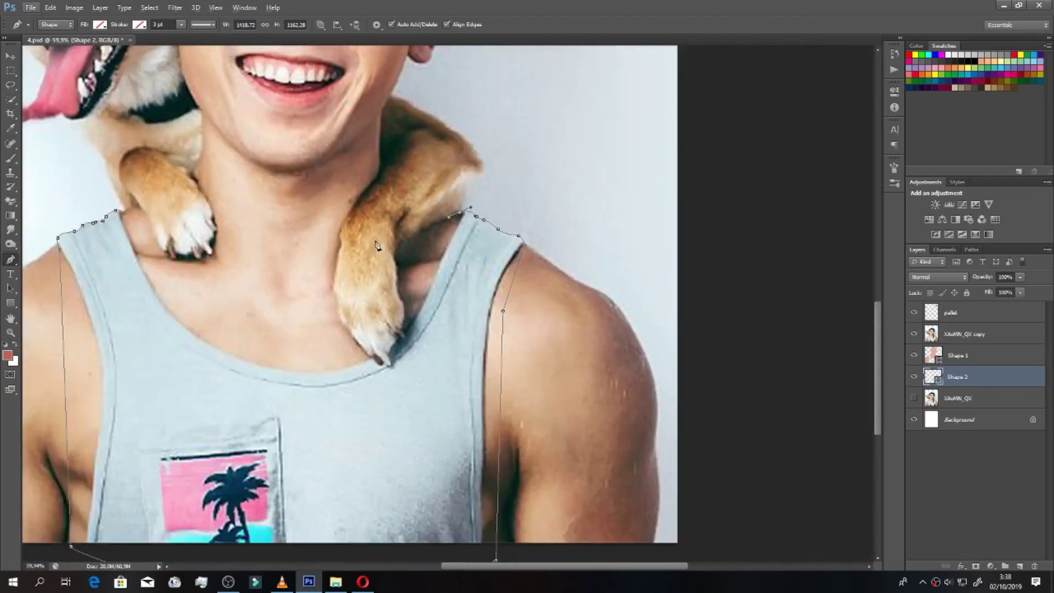
pyautogui.click(126, 218)
# Step: Set the tank-top shape's fill to pale blue #c9dce2
pyautogui.doubleClick(931, 376)
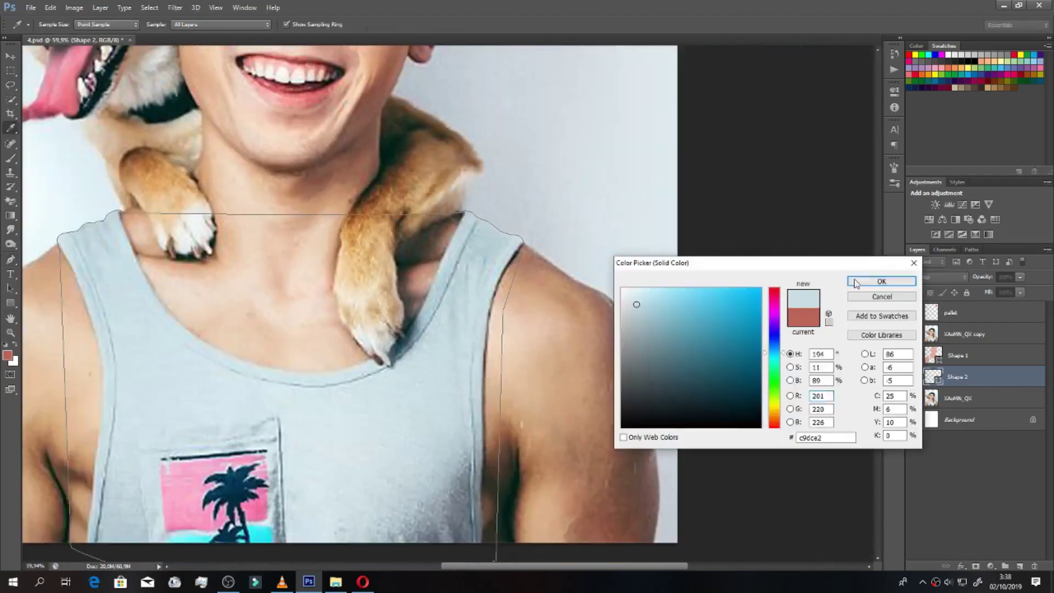
pyautogui.click(878, 280)
pyautogui.click(968, 366)
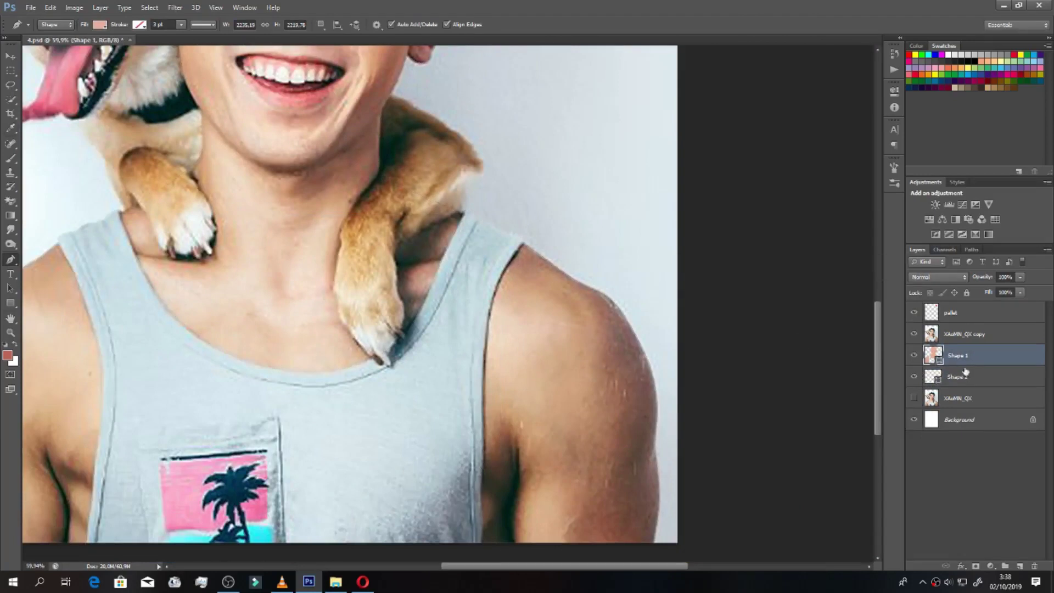
# Step: Start a new hair shape, tracing the left strands and first hair tips
pyautogui.scroll(3, 428, 238)
pyautogui.click(955, 377)
pyautogui.scroll(3, 602, 331)
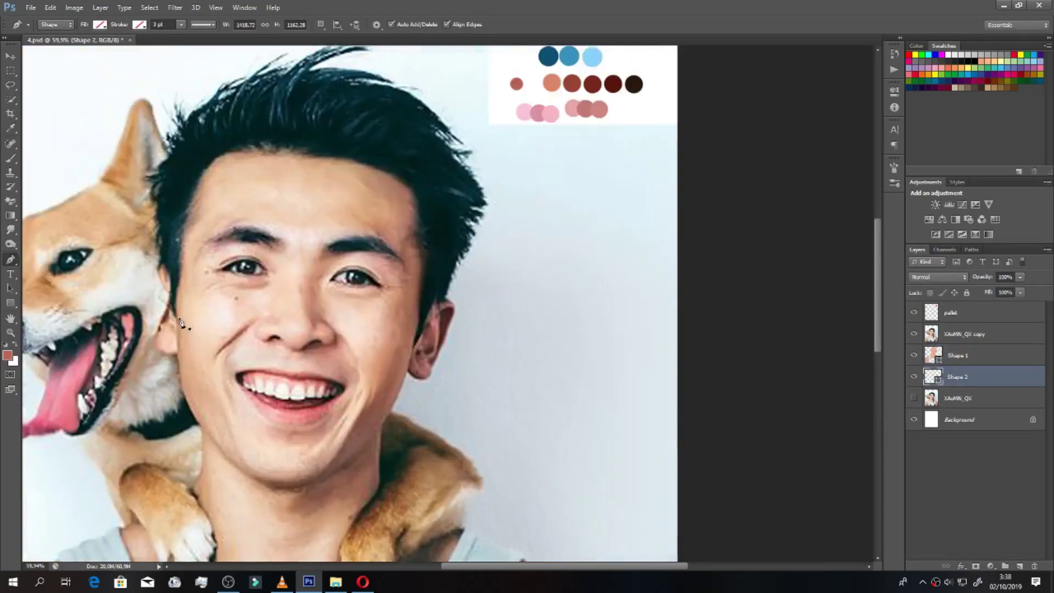
pyautogui.scroll(3, 298, 227)
pyautogui.click(301, 223)
pyautogui.click(290, 151)
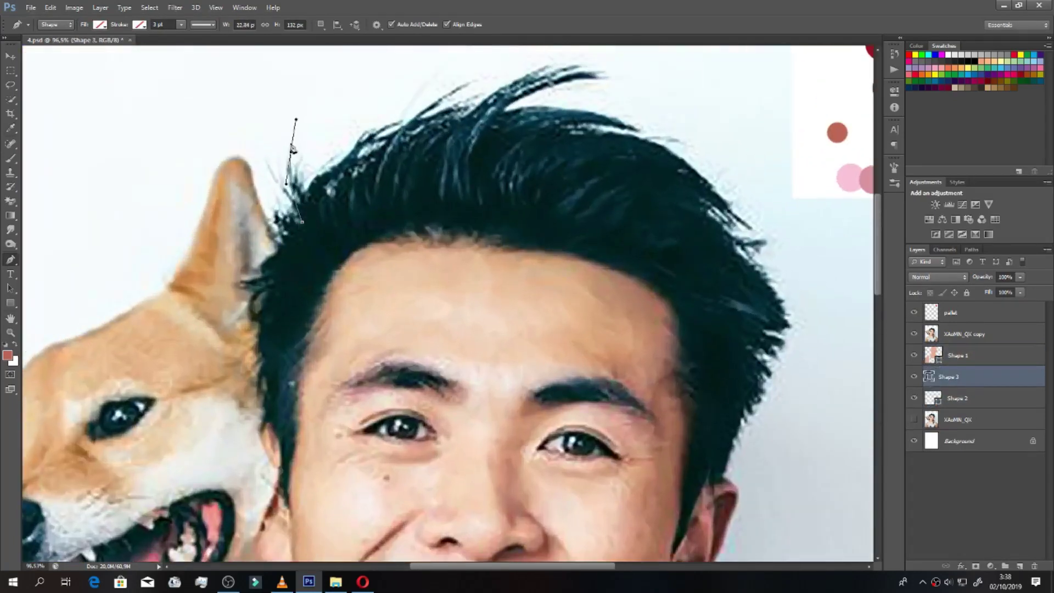
pyautogui.click(306, 209)
pyautogui.click(306, 179)
pyautogui.click(396, 122)
pyautogui.click(354, 159)
pyautogui.scroll(2, 355, 164)
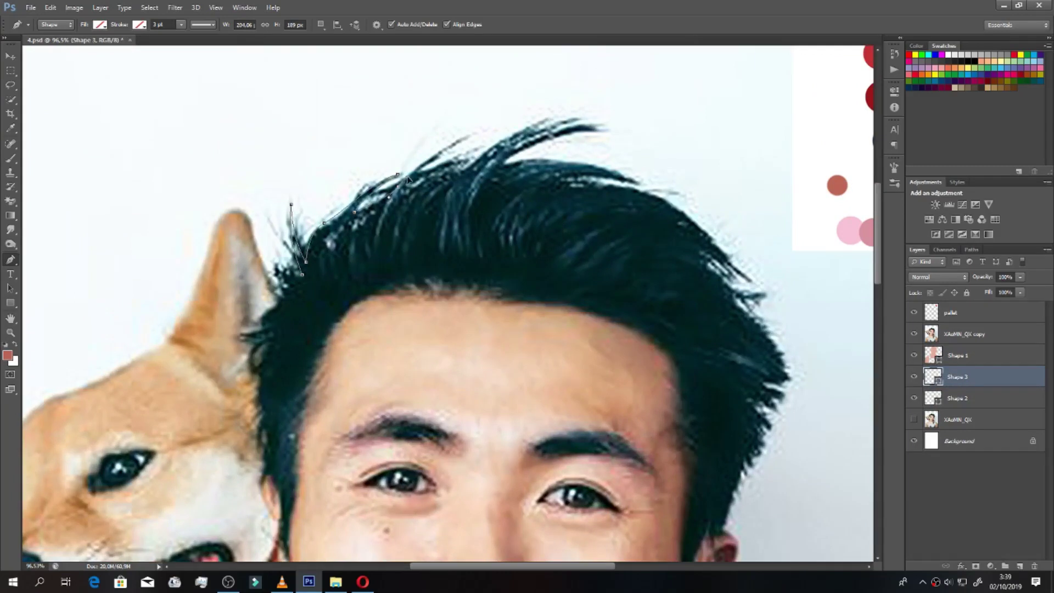
pyautogui.click(470, 160)
pyautogui.moveTo(456, 175); pyautogui.dragTo(470, 169)
# Step: Continue the hair outline across the top and down the right side to above the ear
pyautogui.moveTo(509, 136); pyautogui.dragTo(522, 133)
pyautogui.click(600, 128)
pyautogui.click(500, 166)
pyautogui.moveTo(466, 201); pyautogui.dragTo(475, 195)
pyautogui.moveTo(639, 181); pyautogui.dragTo(711, 216)
pyautogui.click(562, 184)
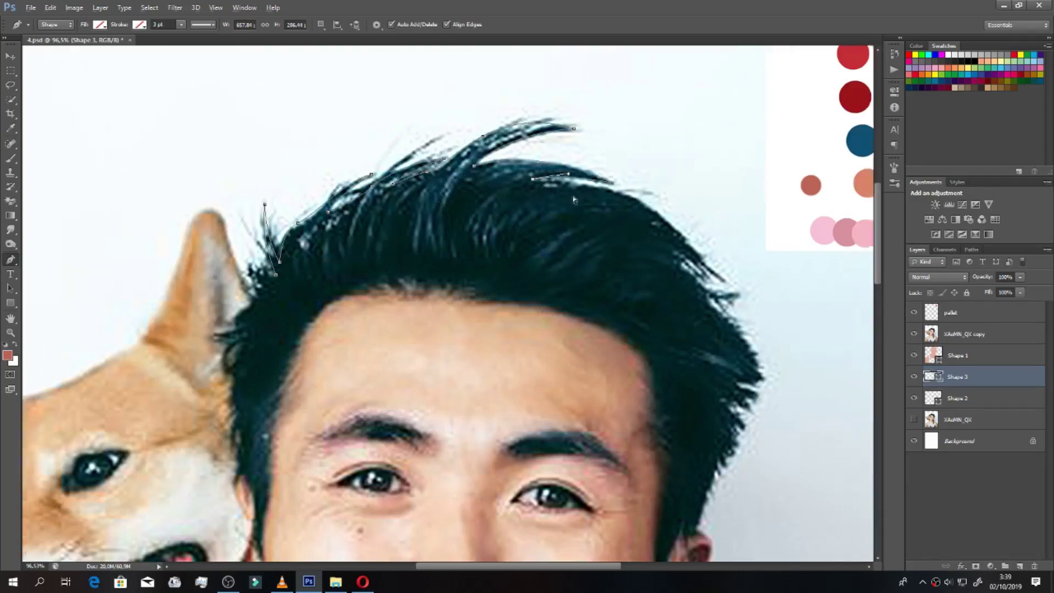
pyautogui.hscroll(2, 604, 274)
pyautogui.moveTo(689, 277)
pyautogui.mouseDown()
pyautogui.moveTo(757, 386)
pyautogui.moveTo(710, 301)
pyautogui.moveTo(672, 297)
pyautogui.mouseUp()
pyautogui.moveTo(730, 377); pyautogui.dragTo(735, 423)
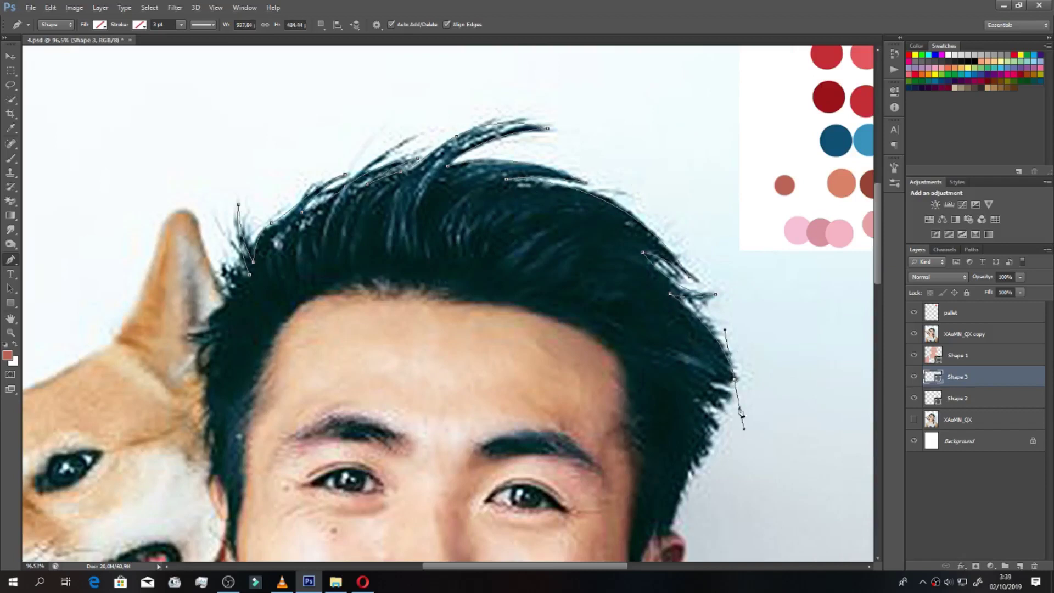
pyautogui.keyDown('alt'); pyautogui.click(721, 363); pyautogui.keyUp('alt')
pyautogui.click(733, 387)
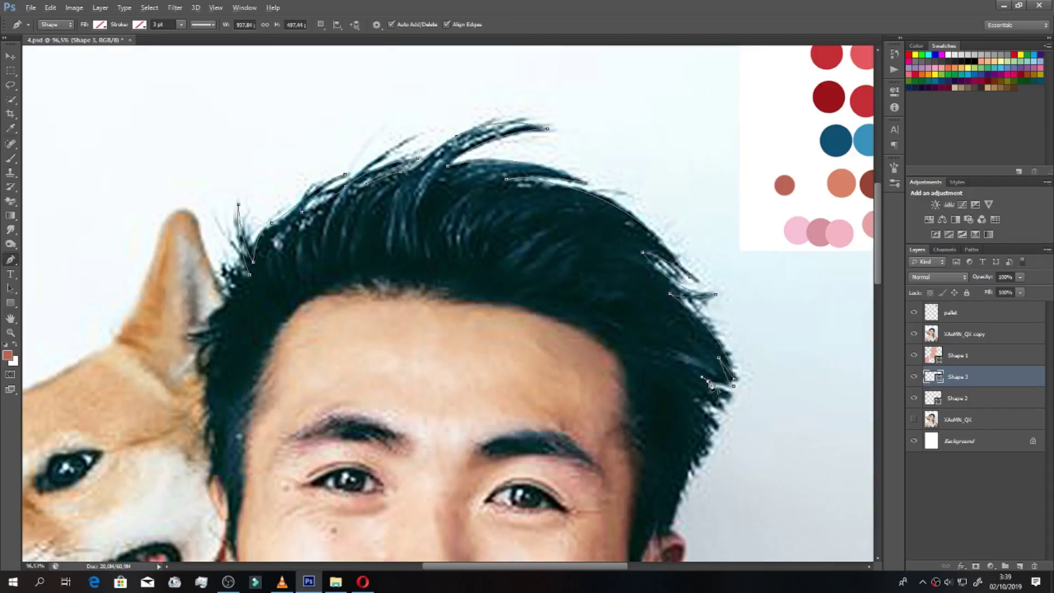
pyautogui.click(725, 414)
pyautogui.click(718, 437)
pyautogui.moveTo(699, 472); pyautogui.dragTo(695, 458)
# Step: Carry the hair outline across the face to the left ear and up the left hairline
pyautogui.scroll(-4, 695, 458)
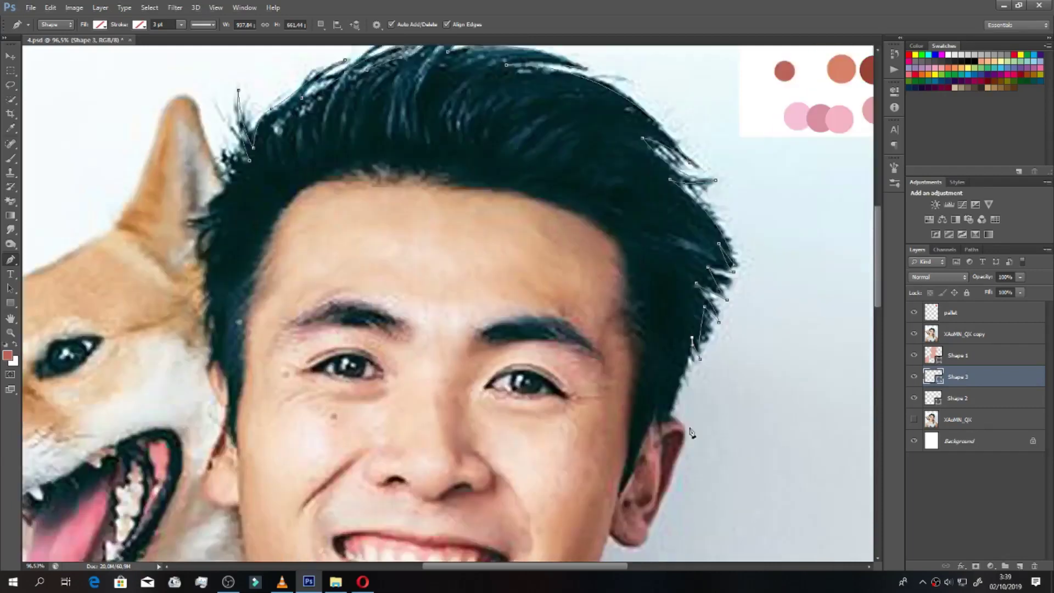
pyautogui.scroll(-1, 695, 458)
pyautogui.click(667, 392)
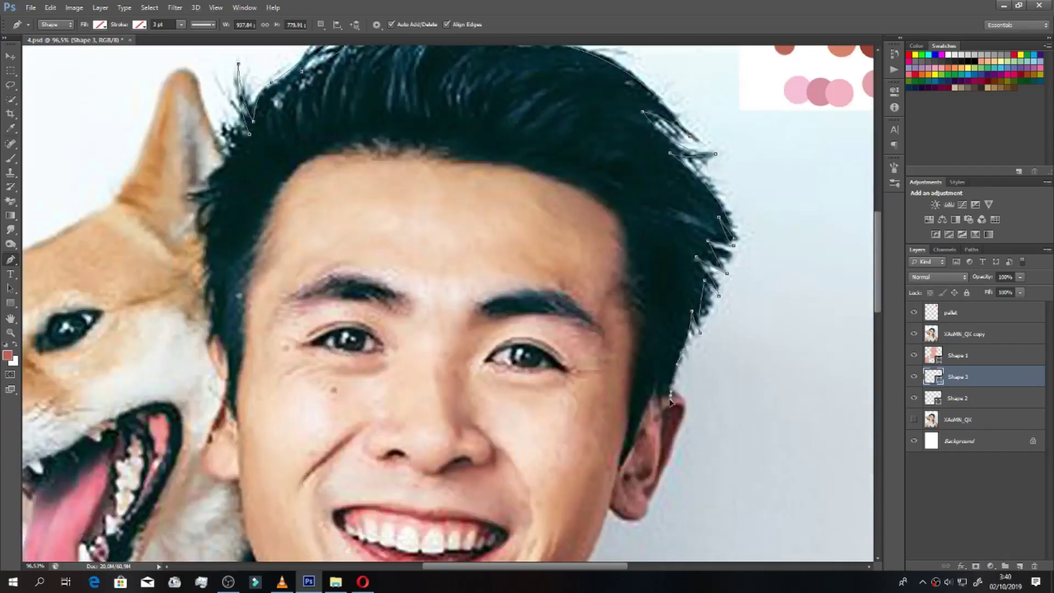
pyautogui.click(668, 415)
pyautogui.moveTo(310, 452); pyautogui.dragTo(287, 455)
pyautogui.moveTo(233, 427); pyautogui.dragTo(228, 371)
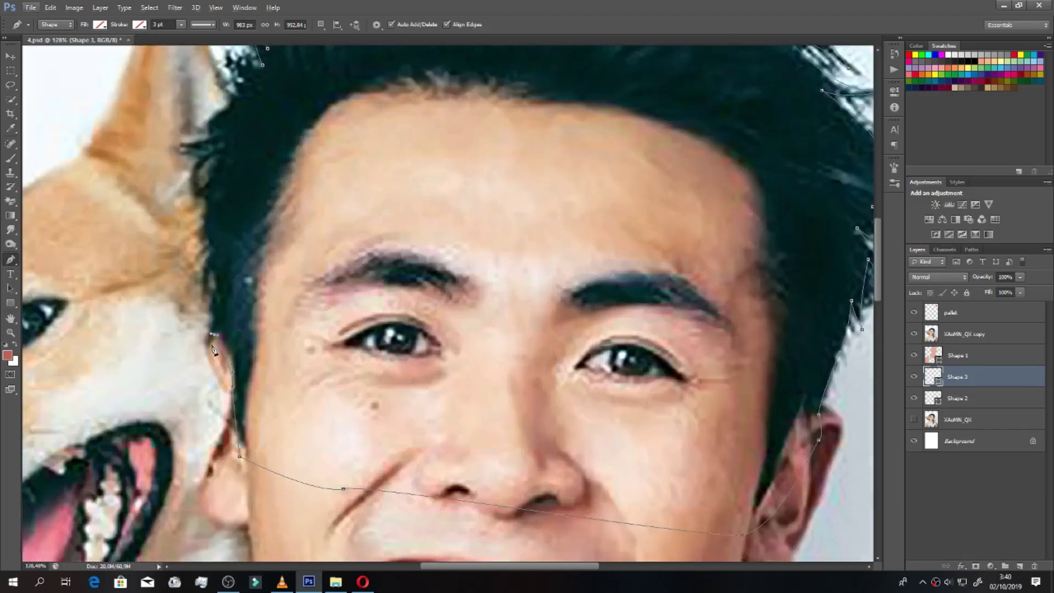
pyautogui.scroll(2, 218, 343)
pyautogui.click(213, 314)
pyautogui.click(212, 268)
pyautogui.moveTo(211, 253); pyautogui.dragTo(206, 239)
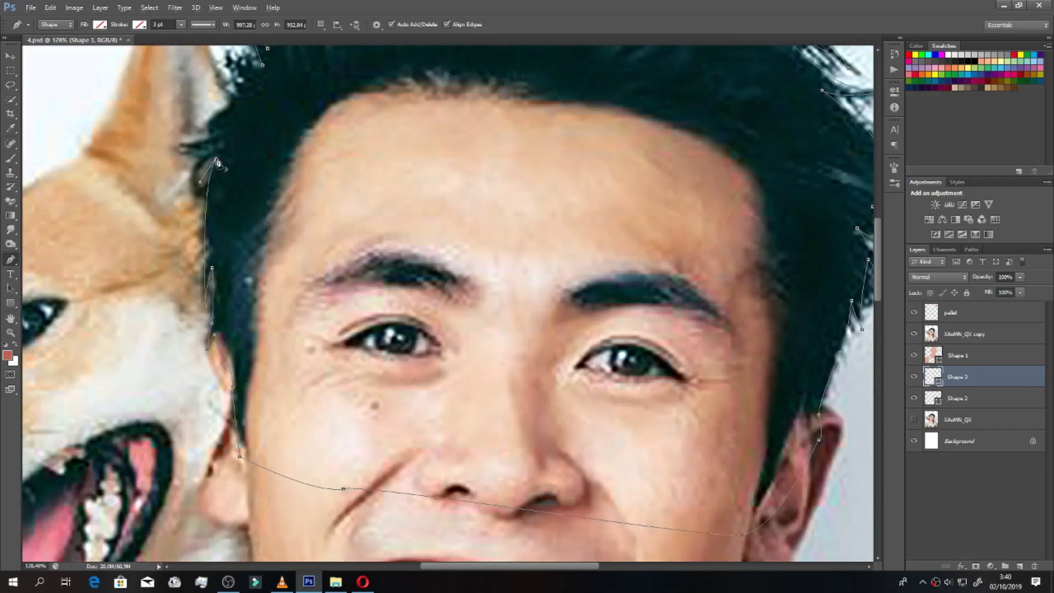
pyautogui.moveTo(215, 158)
pyautogui.mouseDown()
pyautogui.moveTo(193, 175)
pyautogui.moveTo(256, 173)
pyautogui.moveTo(214, 180)
pyautogui.mouseUp()
pyautogui.scroll(1, 207, 242)
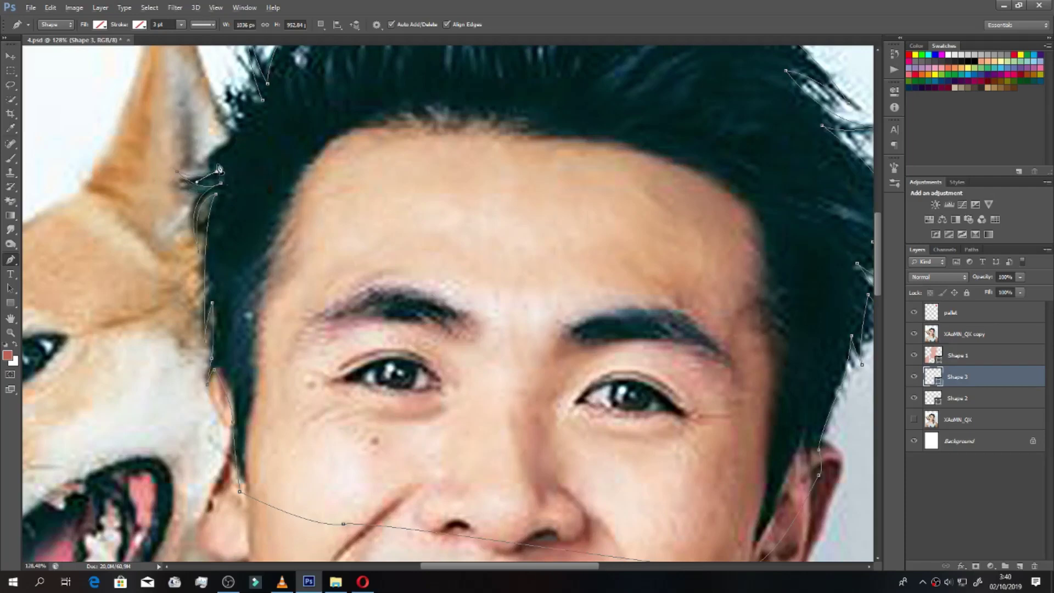
pyautogui.scroll(2, 237, 185)
pyautogui.moveTo(225, 126); pyautogui.dragTo(241, 102)
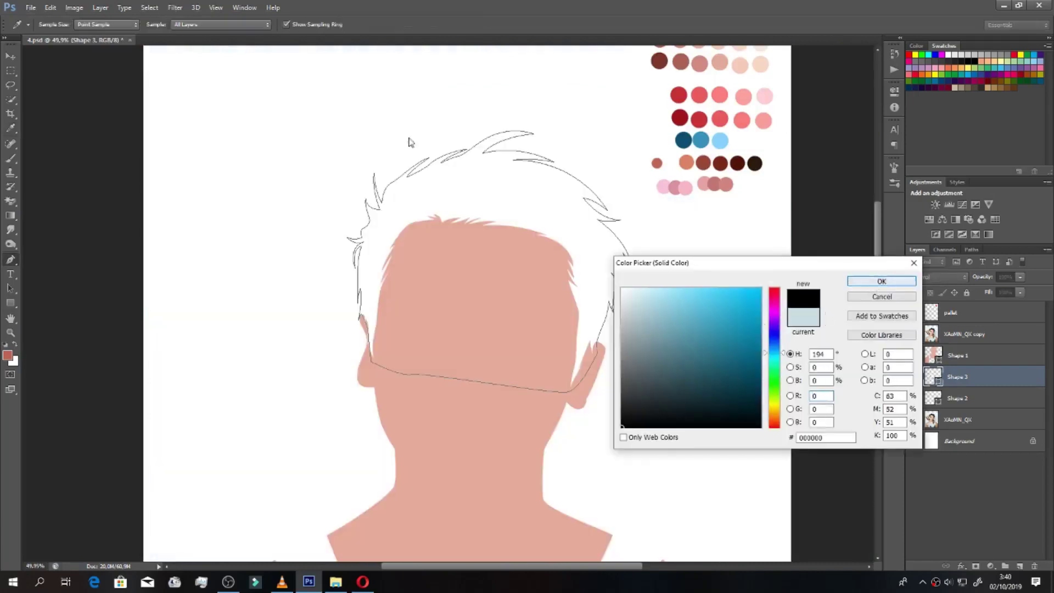
# Step: Fill the hair shape black and finish editing its path
pyautogui.click(881, 281)
pyautogui.click(99, 24)
pyautogui.click(75, 45)
pyautogui.press('Escape')
pyautogui.press('Return')
# Step: Zoom out and fill the tank-top shape with a light-blue swatch
pyautogui.click(964, 334)
pyautogui.click(99, 24)
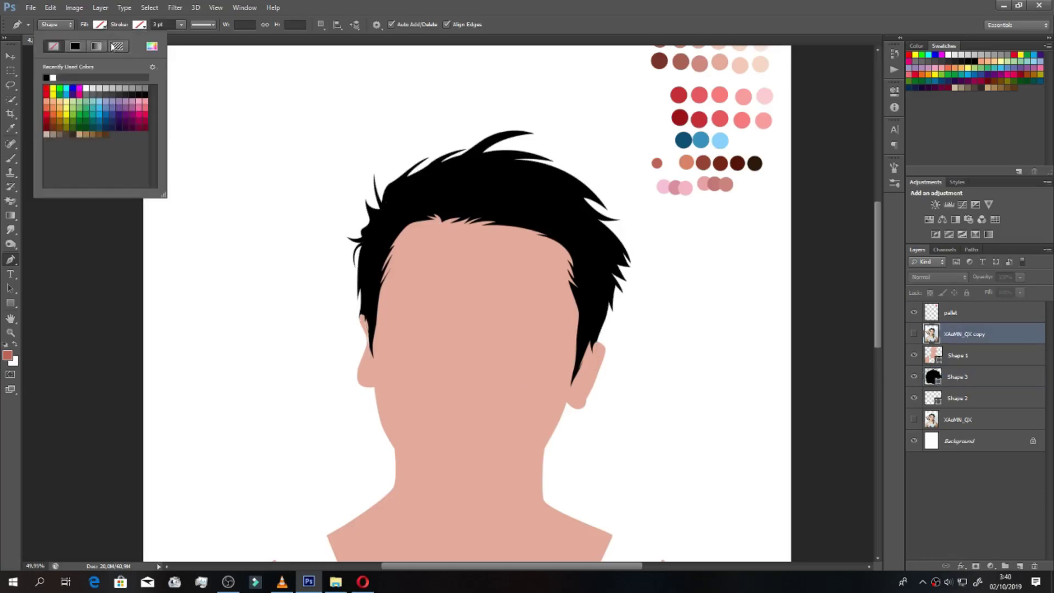
pyautogui.press('Escape')
pyautogui.scroll(-1, 576, 171)
pyautogui.scroll(-2, 576, 171)
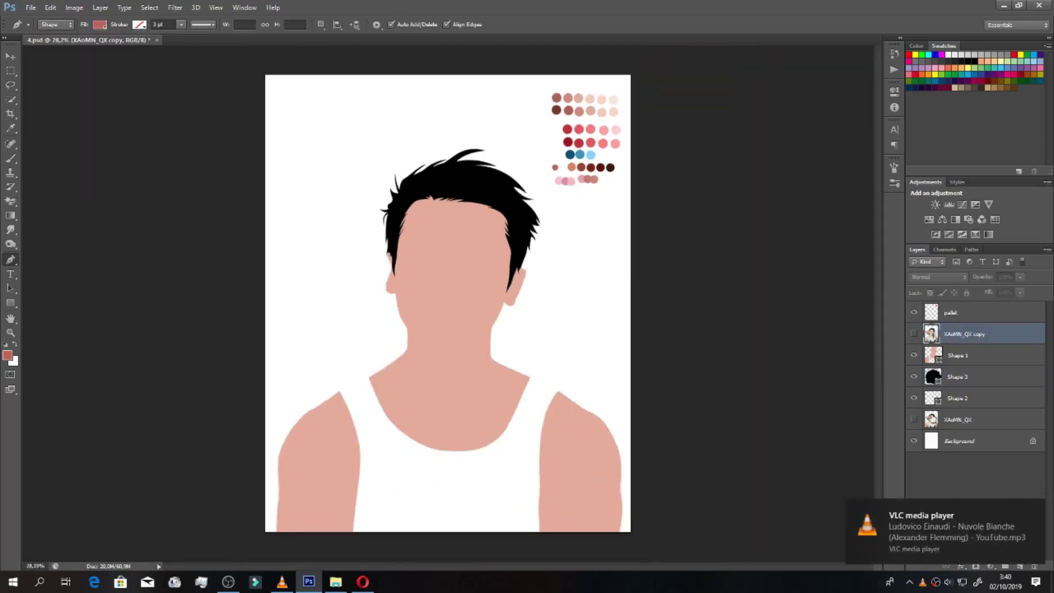
pyautogui.click(933, 398)
pyautogui.click(100, 25)
pyautogui.click(66, 48)
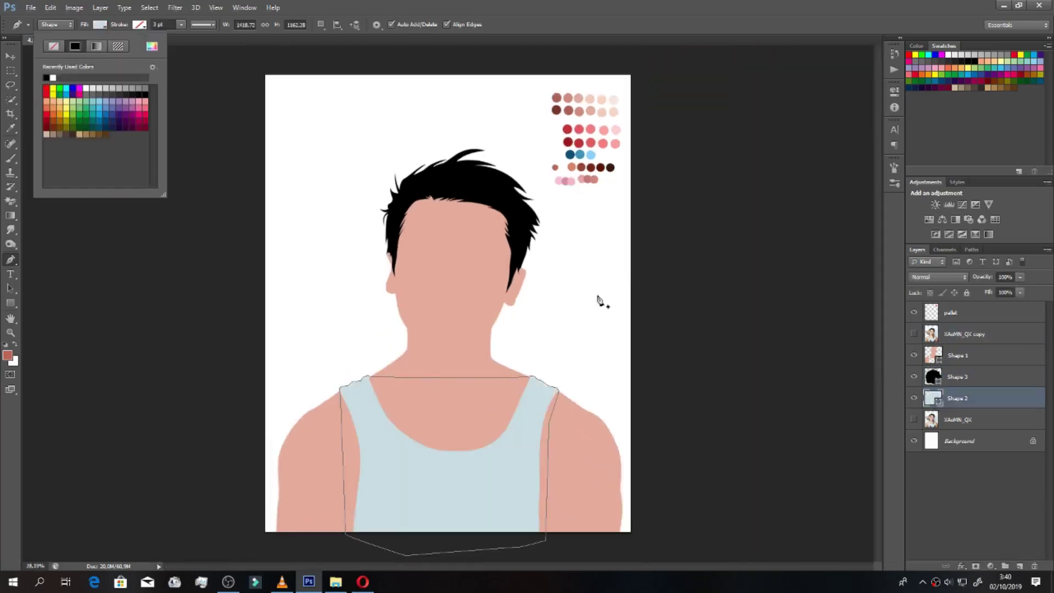
# Step: Toggle the photo copy layer to compare it with the shapes, leaving it visible
pyautogui.click(942, 339)
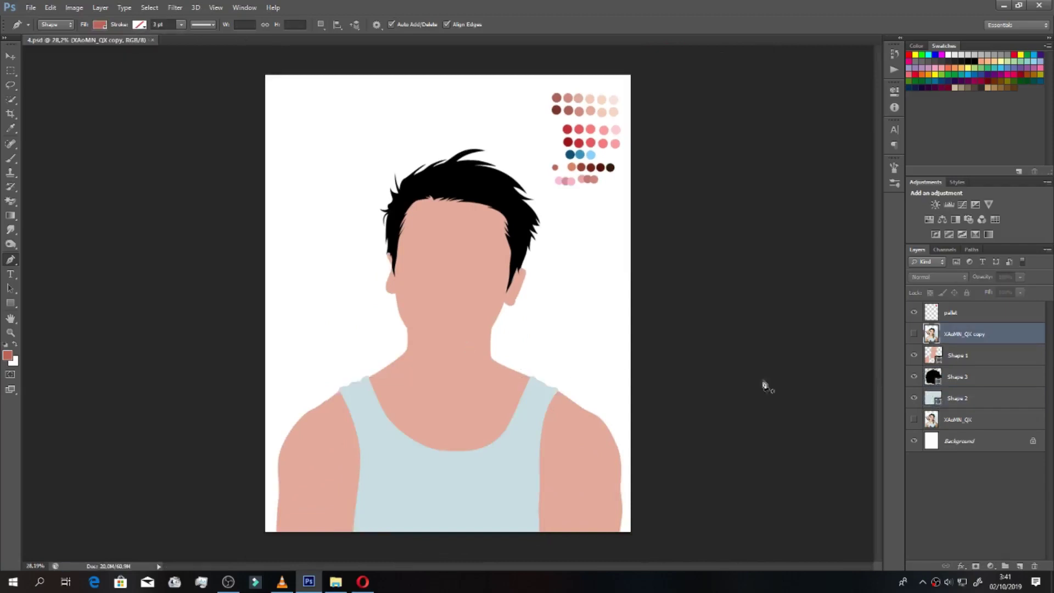
pyautogui.click(914, 335)
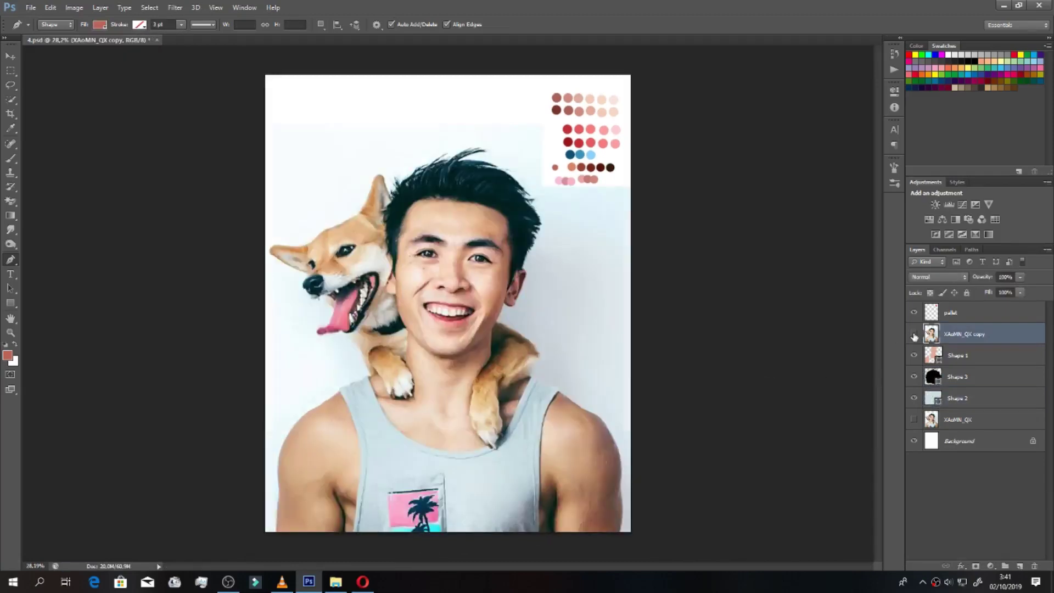
pyautogui.click(914, 335)
pyautogui.click(914, 334)
# Step: Put the face, hair and tank-top shape layers each into their own group, then collapse them
pyautogui.click(957, 355)
pyautogui.hotkey('ctrl', 'g')
pyautogui.click(958, 390)
pyautogui.hotkey('ctrl', 'g')
pyautogui.click(965, 423)
pyautogui.hotkey('ctrl', 'g')
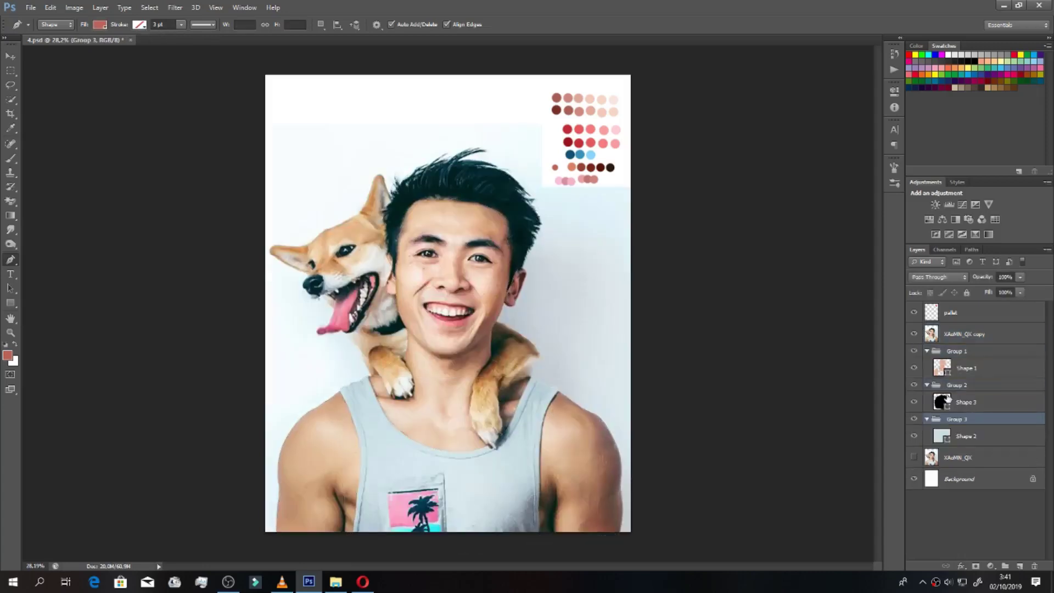
pyautogui.click(927, 419)
pyautogui.click(926, 385)
pyautogui.click(927, 351)
# Step: Reset the fill to black, zoom in on the left eyebrow and begin tracing it
pyautogui.scroll(3, 444, 340)
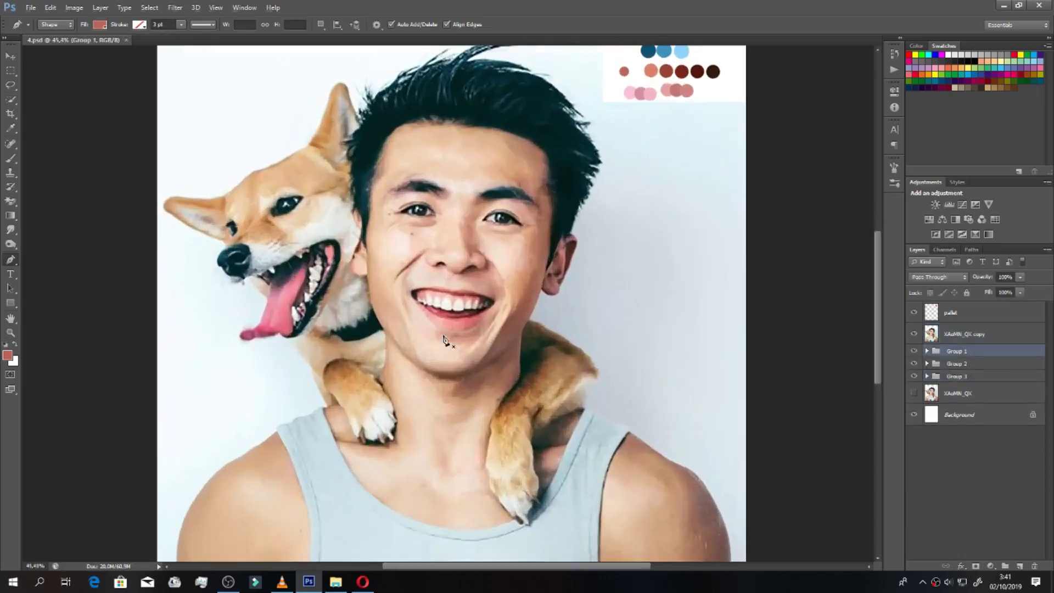
pyautogui.scroll(2, 465, 327)
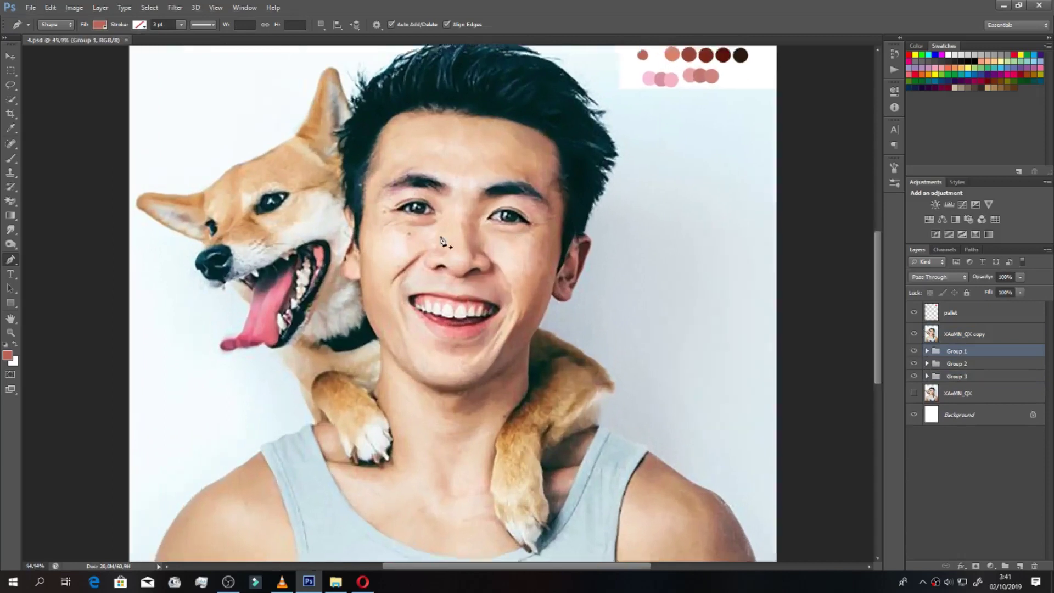
pyautogui.scroll(2, 431, 238)
pyautogui.press('d')
pyautogui.scroll(4, 455, 211)
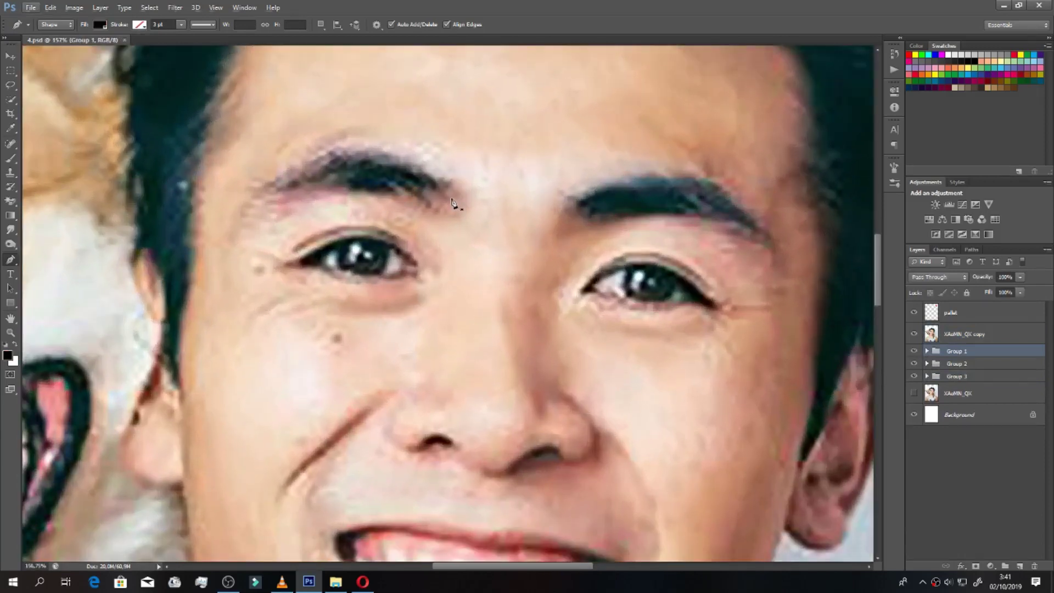
pyautogui.scroll(1, 452, 203)
pyautogui.click(459, 206)
pyautogui.click(440, 178)
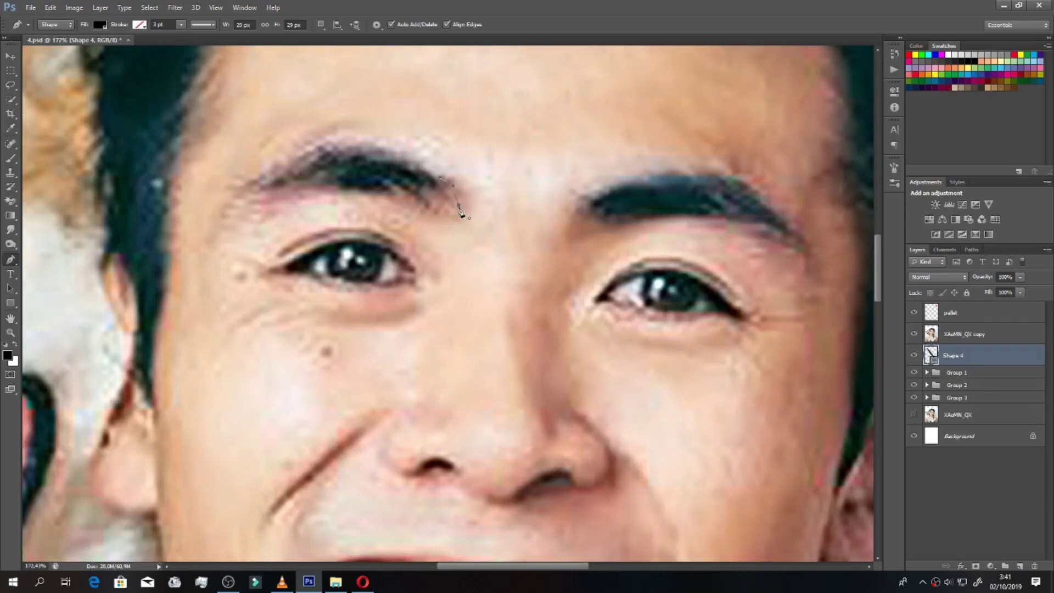
pyautogui.click(450, 209)
pyautogui.moveTo(417, 166); pyautogui.dragTo(383, 147)
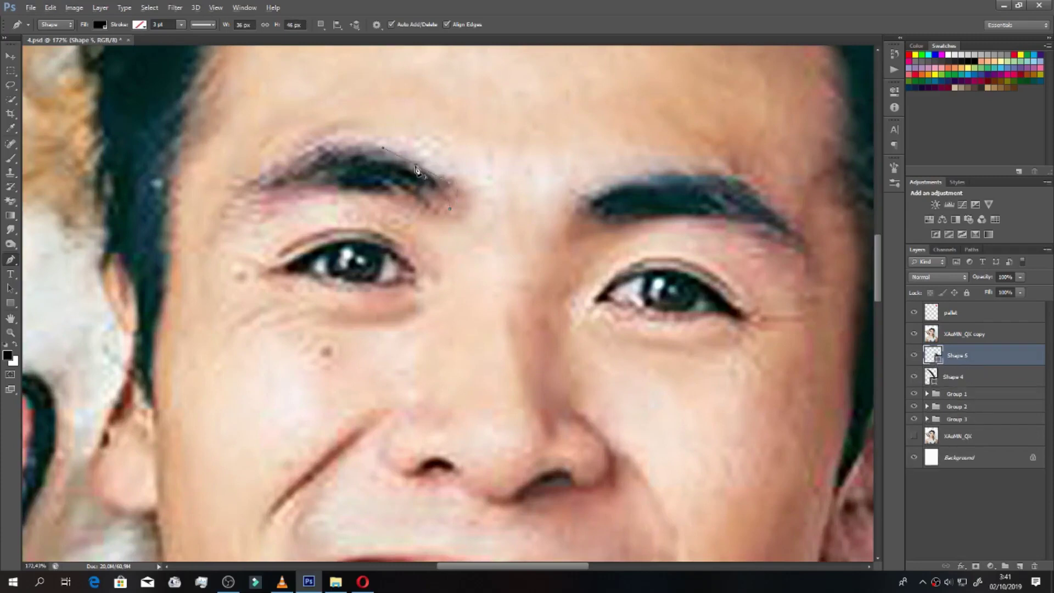
# Step: Trace the eyebrow's upper and lower edges out to its outer end
pyautogui.click(421, 173)
pyautogui.click(391, 162)
pyautogui.click(364, 163)
pyautogui.moveTo(365, 163); pyautogui.dragTo(333, 164)
pyautogui.click(308, 177)
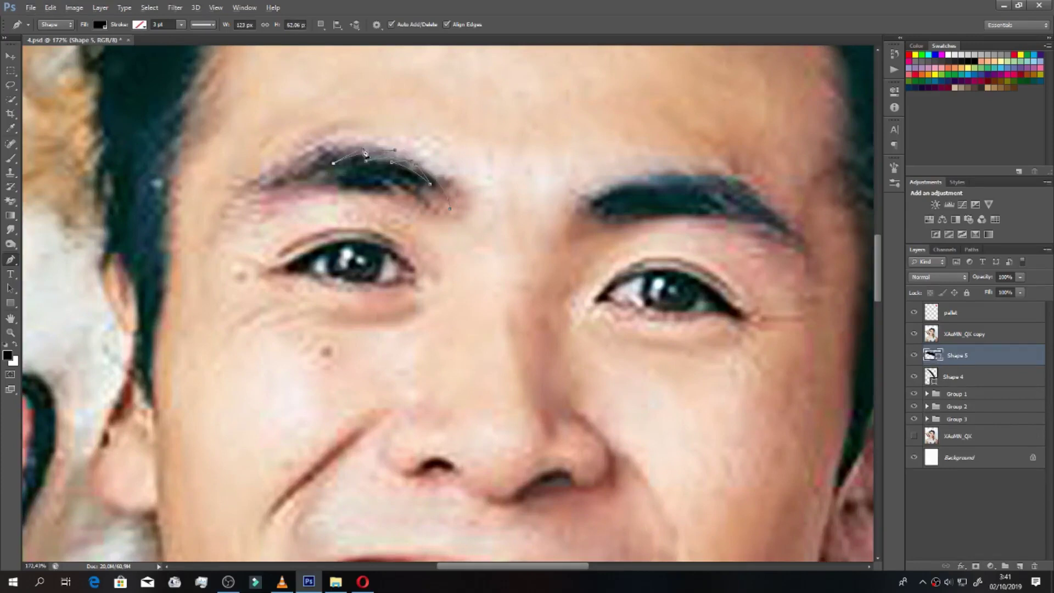
pyautogui.click(290, 183)
pyautogui.moveTo(307, 177); pyautogui.dragTo(310, 170)
pyautogui.moveTo(269, 184)
pyautogui.mouseDown()
pyautogui.moveTo(242, 205)
pyautogui.moveTo(288, 163)
pyautogui.moveTo(296, 189)
pyautogui.mouseUp()
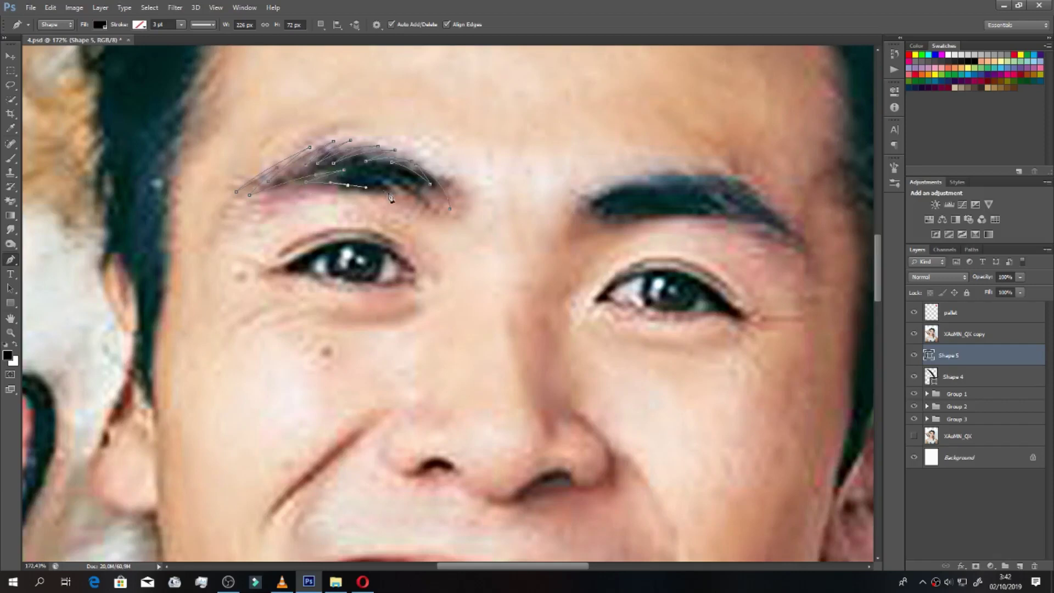
# Step: Close the eyebrow outline and merge Shape 4 and Shape 5 into one layer
pyautogui.moveTo(451, 229); pyautogui.dragTo(440, 218)
pyautogui.keyDown('alt'); pyautogui.click(439, 216); pyautogui.keyUp('alt')
pyautogui.keyDown('alt'); pyautogui.click(399, 181); pyautogui.keyUp('alt')
pyautogui.keyDown('shift'); pyautogui.click(981, 378); pyautogui.keyUp('shift')
pyautogui.hotkey('ctrl', 'e')
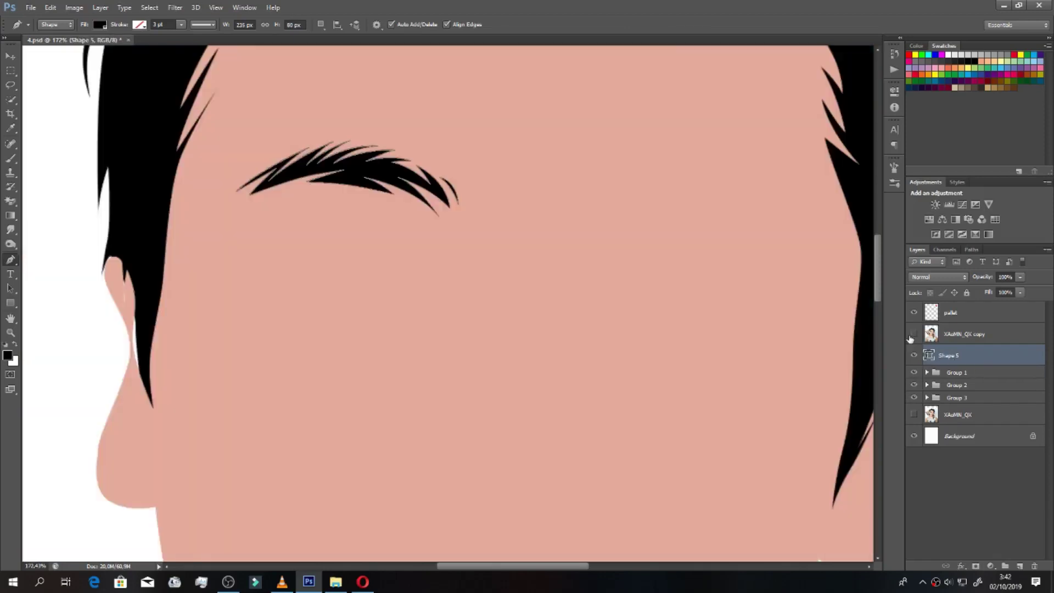
# Step: Trace the second eyebrow as a closed curved black shape with the Pen tool
pyautogui.click(320, 24)
pyautogui.click(330, 49)
pyautogui.hscroll(3, 500, 236)
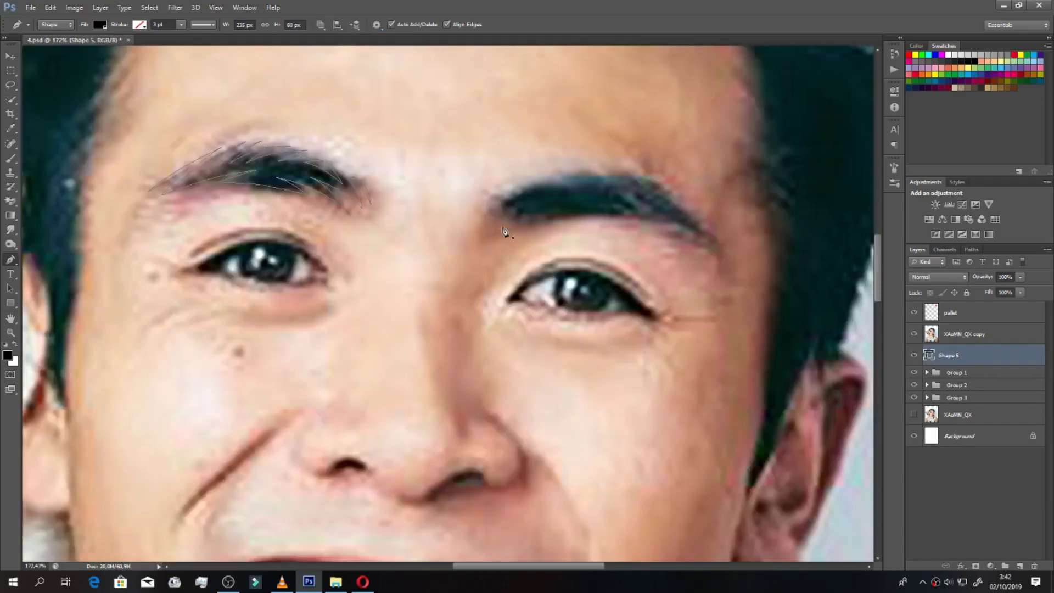
pyautogui.scroll(-5, 508, 248)
pyautogui.scroll(5, 500, 231)
pyautogui.click(499, 230)
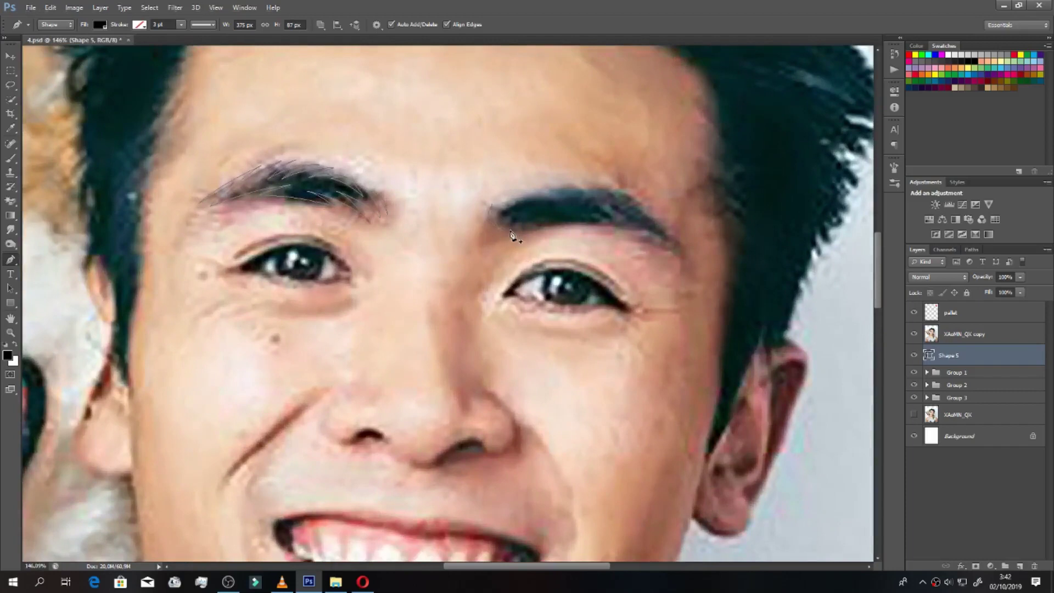
pyautogui.moveTo(496, 188); pyautogui.dragTo(494, 204)
pyautogui.moveTo(558, 196)
pyautogui.mouseDown()
pyautogui.moveTo(546, 196)
pyautogui.moveTo(616, 204)
pyautogui.mouseUp()
pyautogui.moveTo(671, 237); pyautogui.dragTo(677, 247)
pyautogui.moveTo(616, 225)
pyautogui.mouseDown()
pyautogui.moveTo(594, 218)
pyautogui.moveTo(516, 240)
pyautogui.mouseUp()
pyautogui.click(679, 258)
# Step: Hide the photo copy layer to check the eyebrows, then show it again
pyautogui.click(914, 334)
pyautogui.hotkey('ctrl', '0')
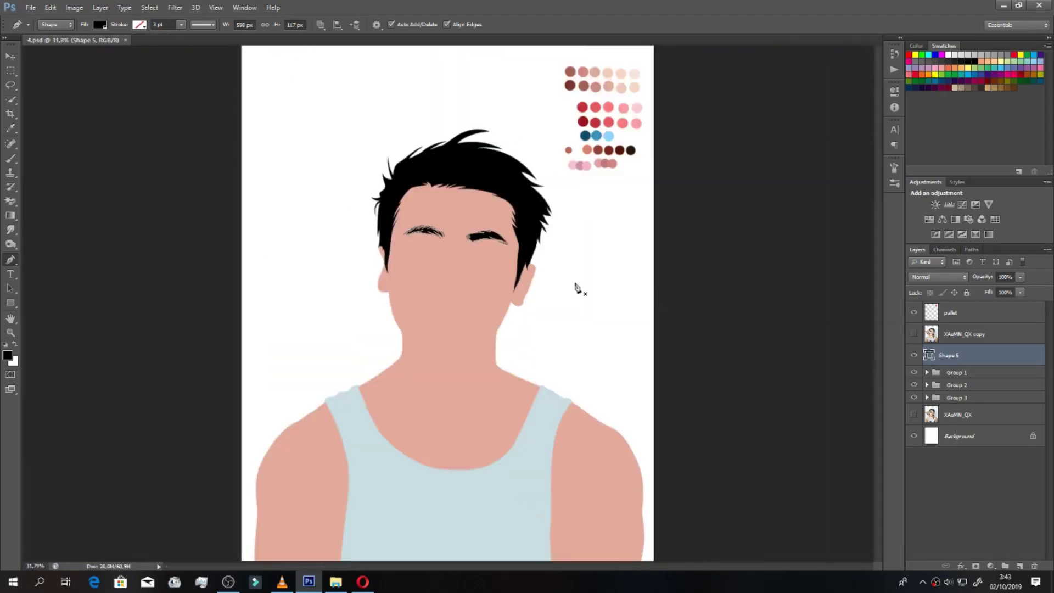
pyautogui.click(913, 334)
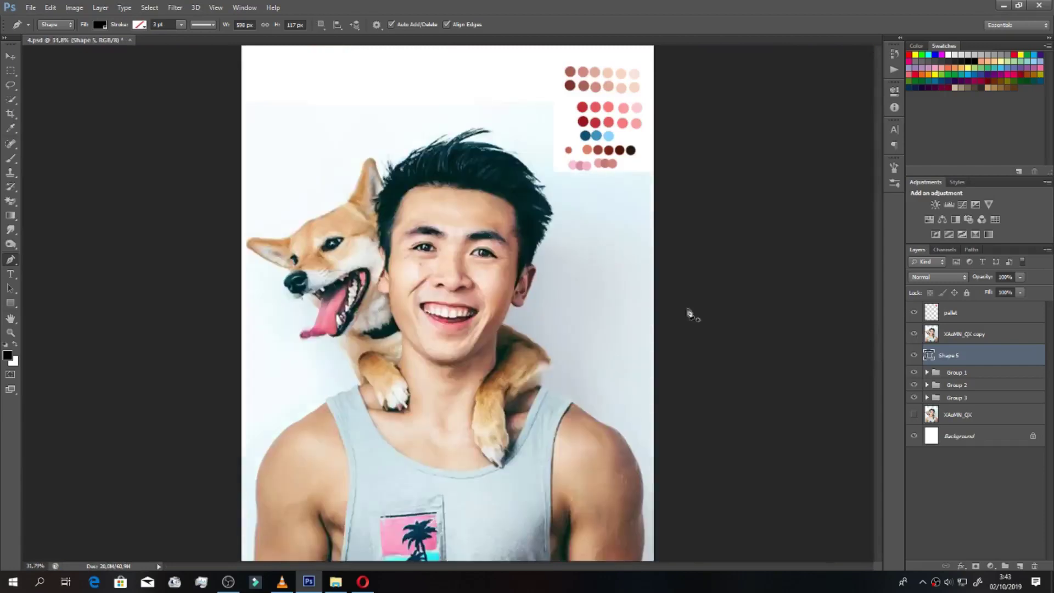
pyautogui.scroll(2, 423, 231)
pyautogui.scroll(3, 423, 230)
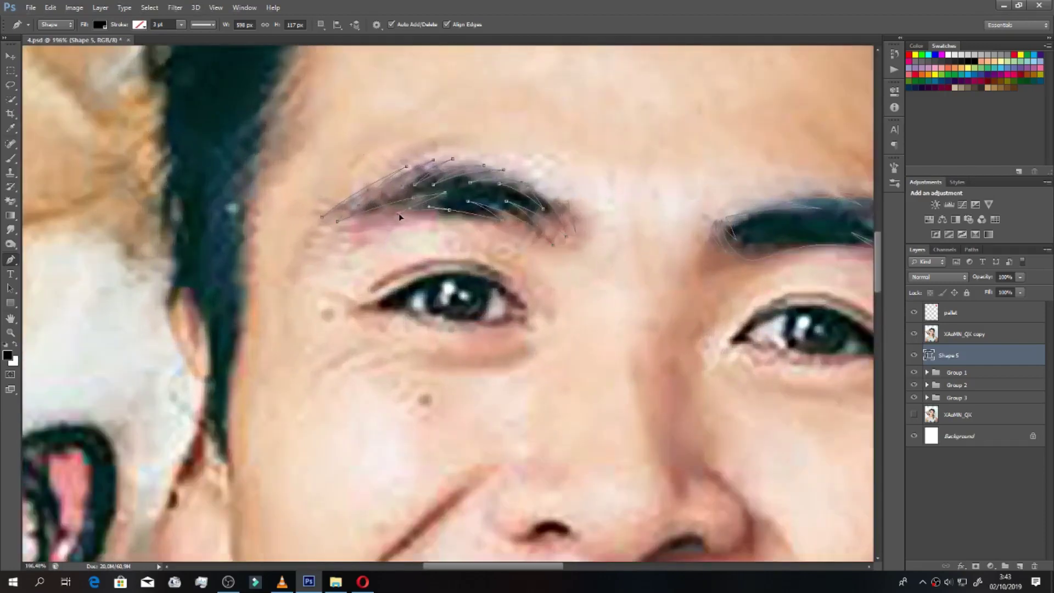
# Step: Set new paths to combine with the shape and add a curved eyebrow section
pyautogui.click(321, 25)
pyautogui.click(377, 48)
pyautogui.click(448, 188)
pyautogui.click(505, 200)
pyautogui.moveTo(549, 226); pyautogui.dragTo(518, 237)
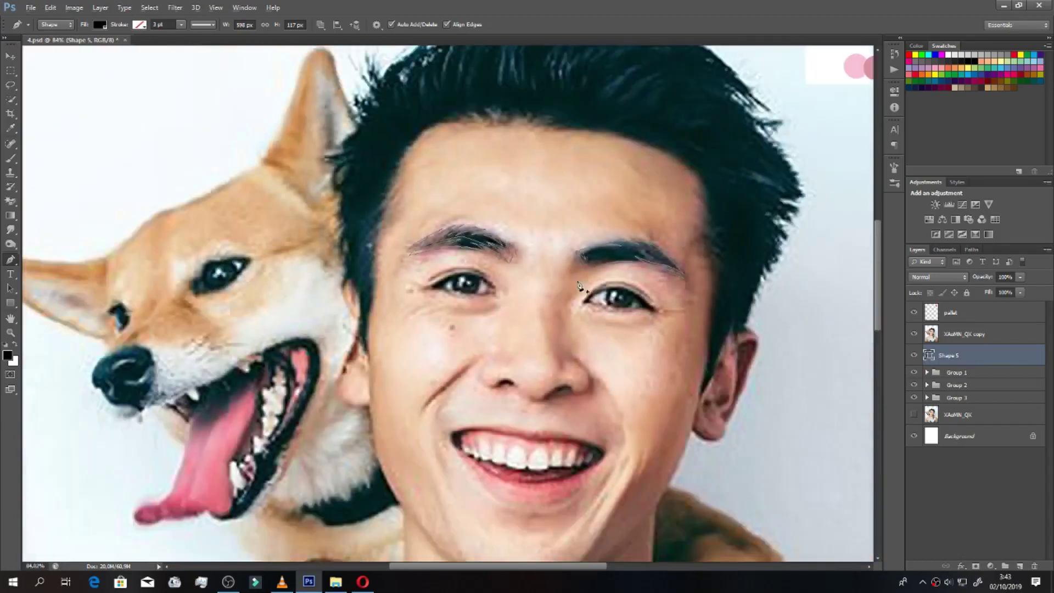
# Step: Toggle the reference photo off to compare the eyebrows against the plain face, then restore it
pyautogui.hotkey('ctrl', '0')
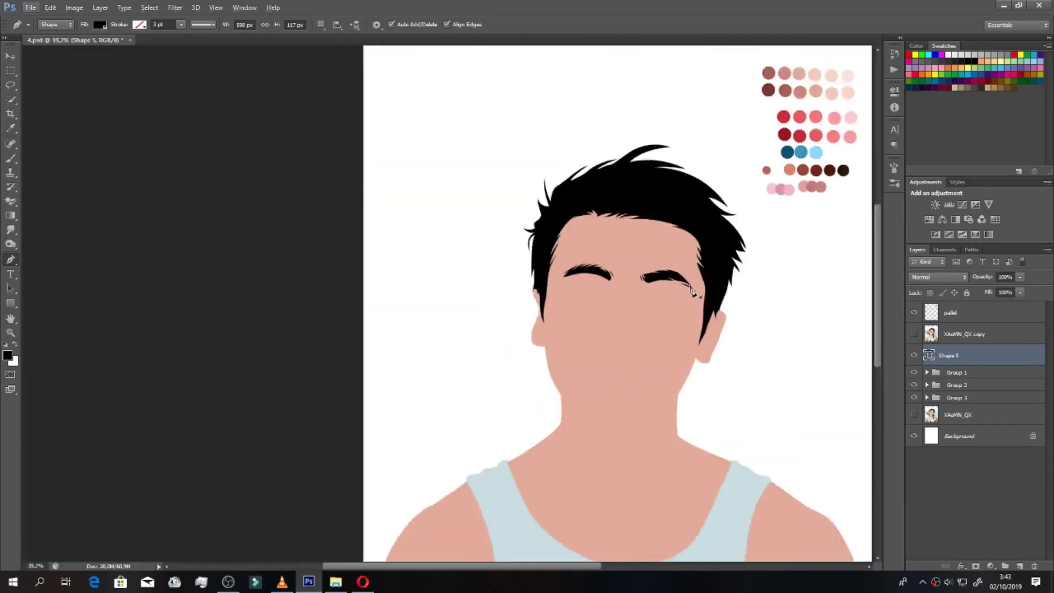
pyautogui.click(913, 333)
pyautogui.scroll(5, 451, 267)
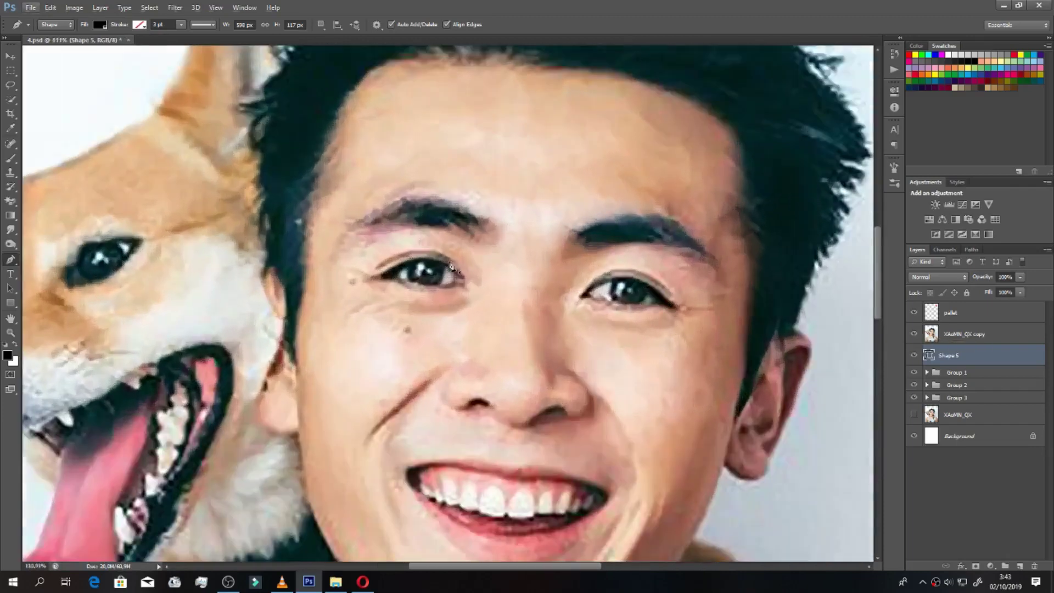
pyautogui.scroll(2, 454, 160)
pyautogui.scroll(2, 454, 160)
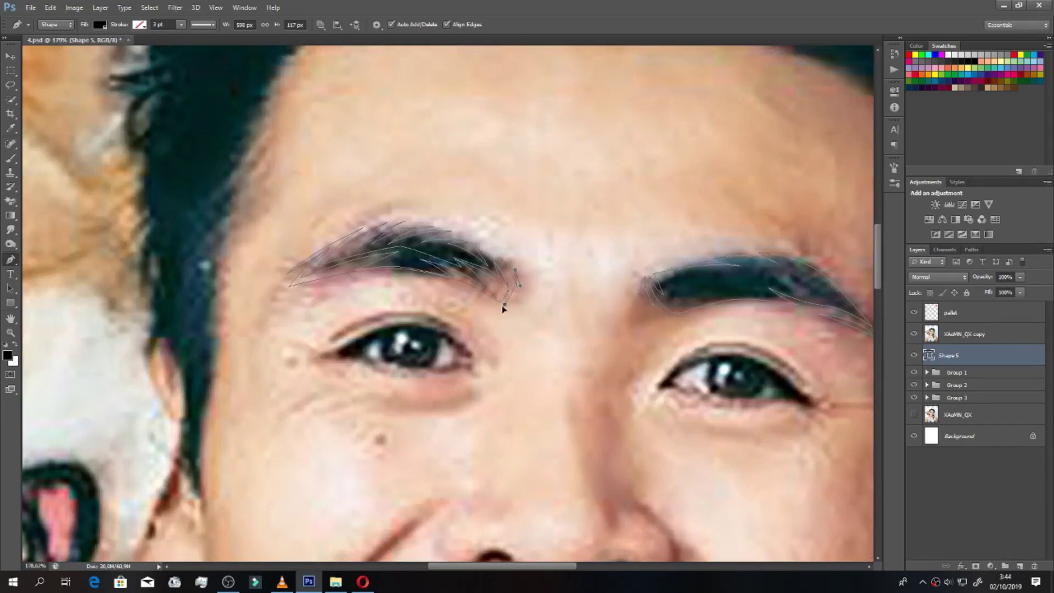
pyautogui.click(913, 334)
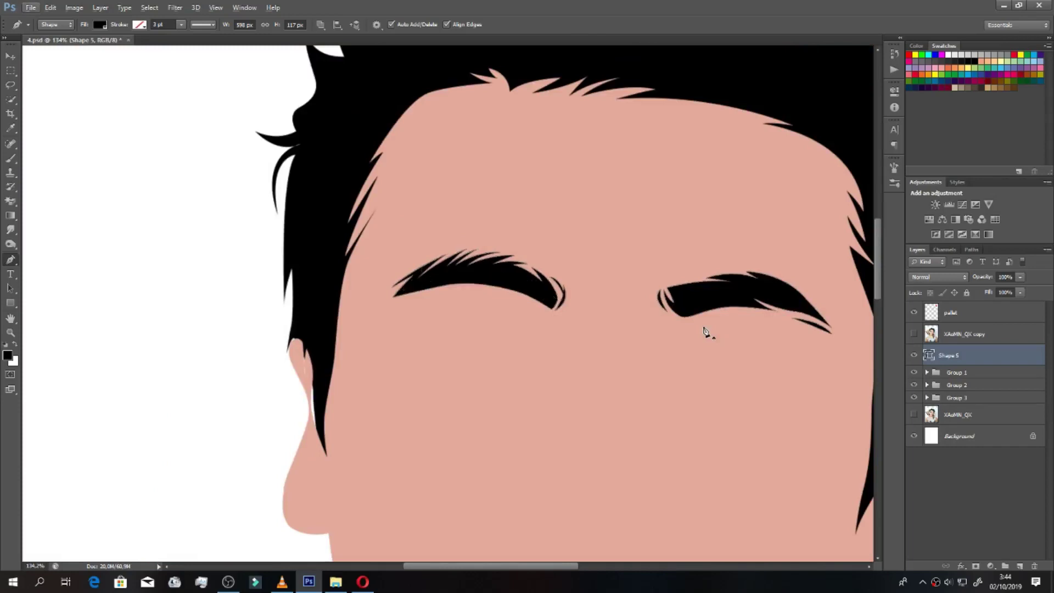
pyautogui.scroll(-3, 675, 325)
pyautogui.scroll(-2, 662, 322)
pyautogui.scroll(-1, 631, 313)
pyautogui.scroll(3, 451, 263)
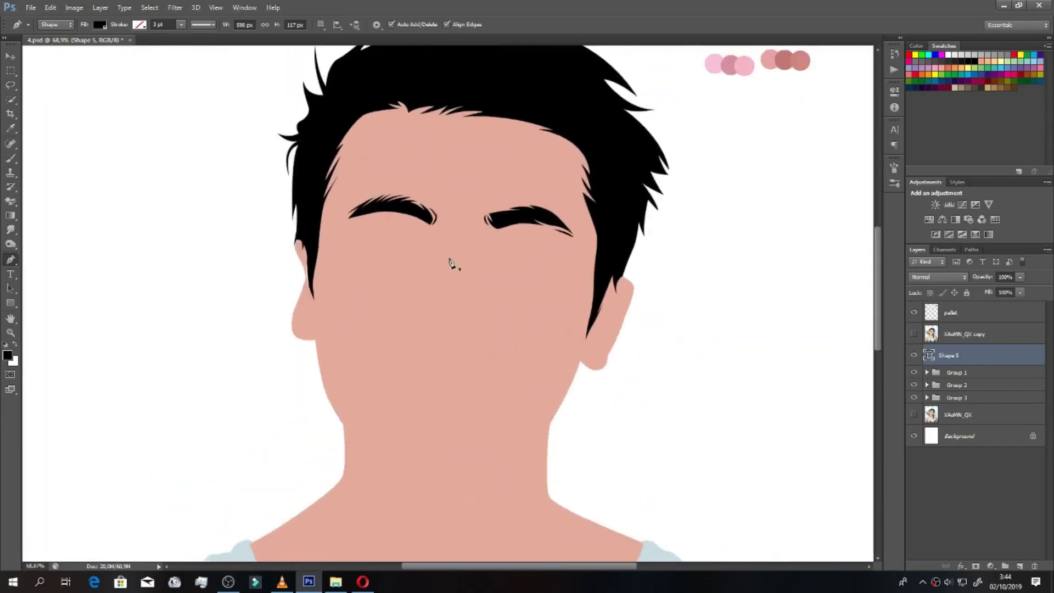
pyautogui.click(914, 333)
pyautogui.scroll(1, 415, 245)
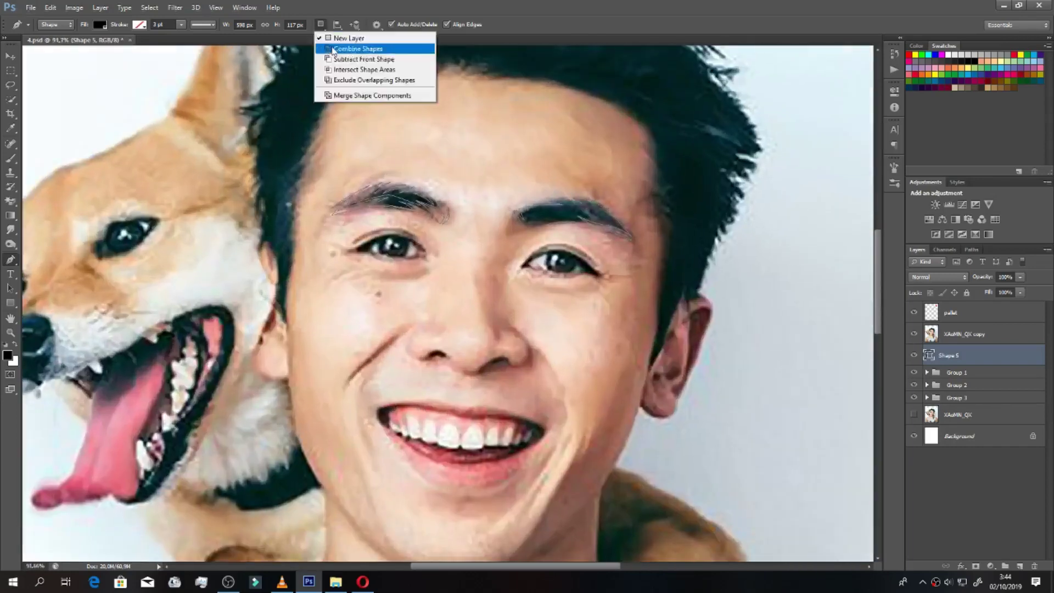
# Step: Trace the first eye's upper lash line as a curved shape and finish it
pyautogui.scroll(5, 416, 246)
pyautogui.moveTo(338, 208)
pyautogui.mouseDown()
pyautogui.moveTo(261, 235)
pyautogui.moveTo(324, 250)
pyautogui.mouseUp()
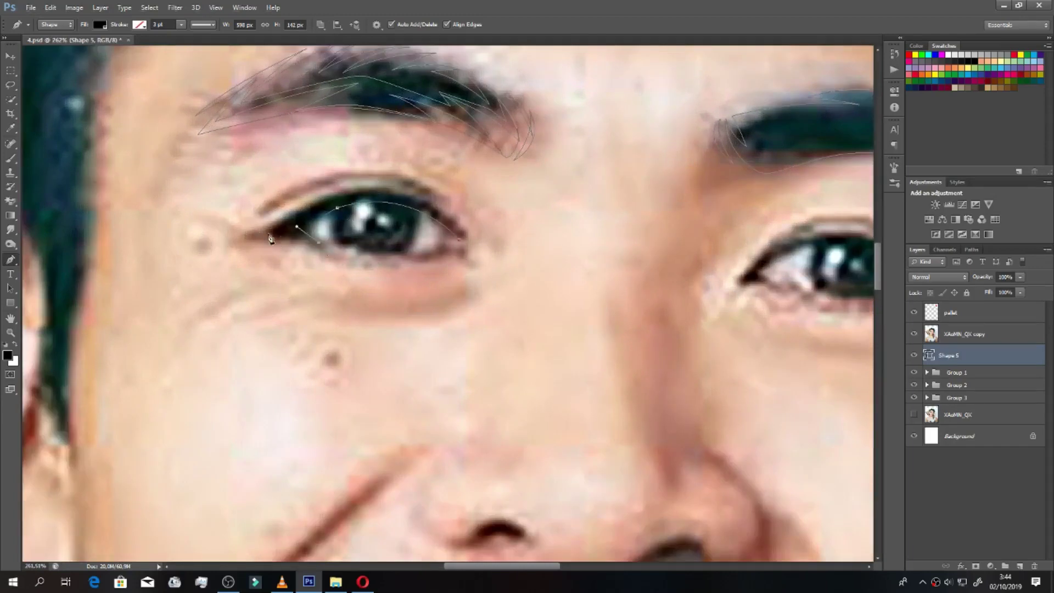
pyautogui.hotkey('ctrl', 'z')
pyautogui.moveTo(300, 213); pyautogui.dragTo(325, 202)
pyautogui.moveTo(467, 245); pyautogui.dragTo(522, 315)
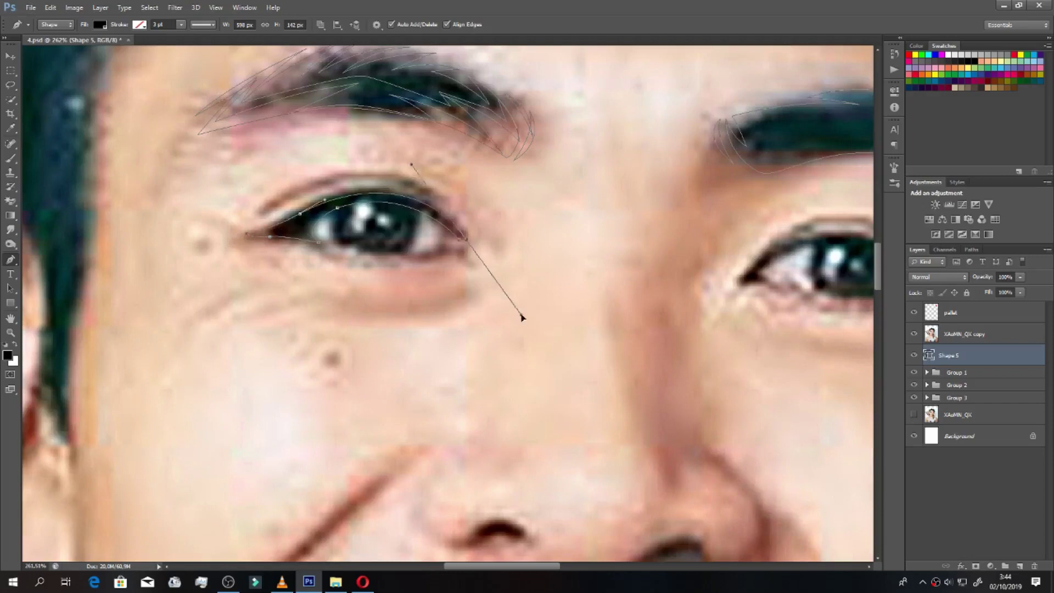
pyautogui.press('Return')
# Step: Trace the other eye's upper lash line, close it at its start, and refine its curves
pyautogui.moveTo(258, 216); pyautogui.dragTo(156, 287)
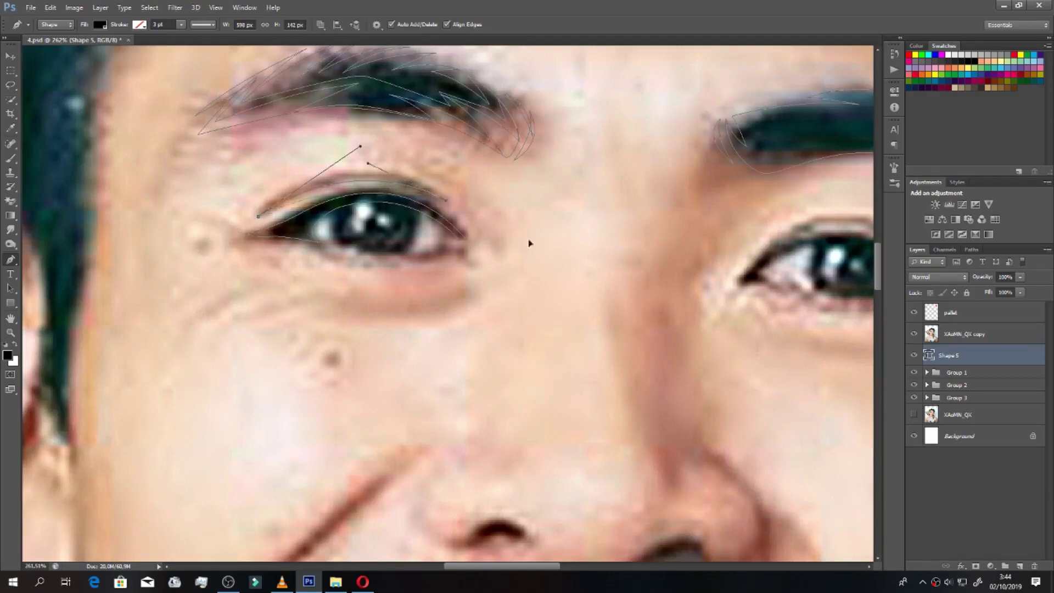
pyautogui.scroll(-2, 551, 263)
pyautogui.scroll(1, 580, 274)
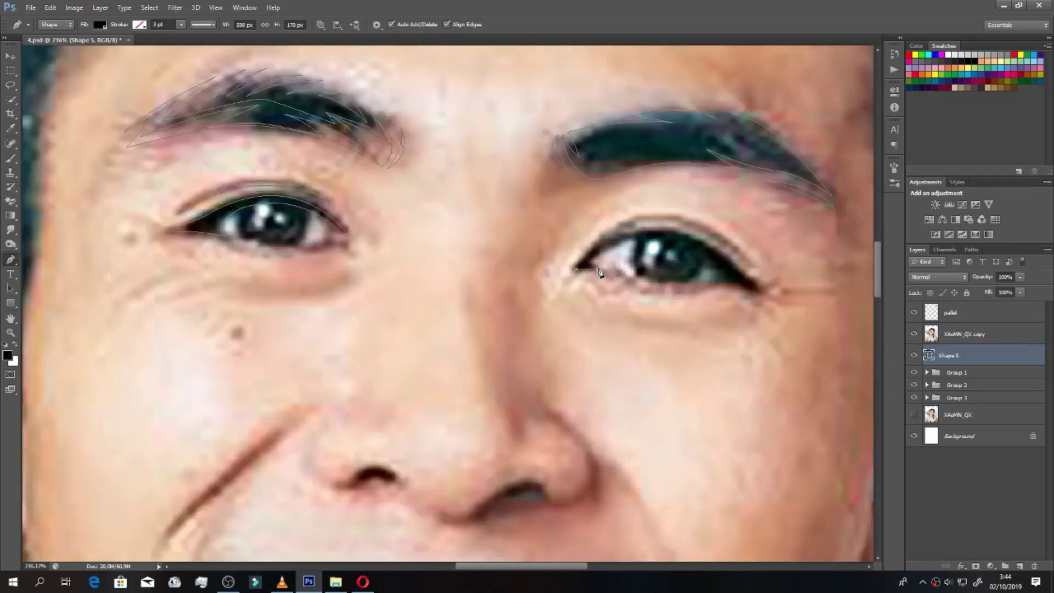
pyautogui.moveTo(659, 238); pyautogui.dragTo(703, 248)
pyautogui.click(762, 290)
pyautogui.click(573, 262)
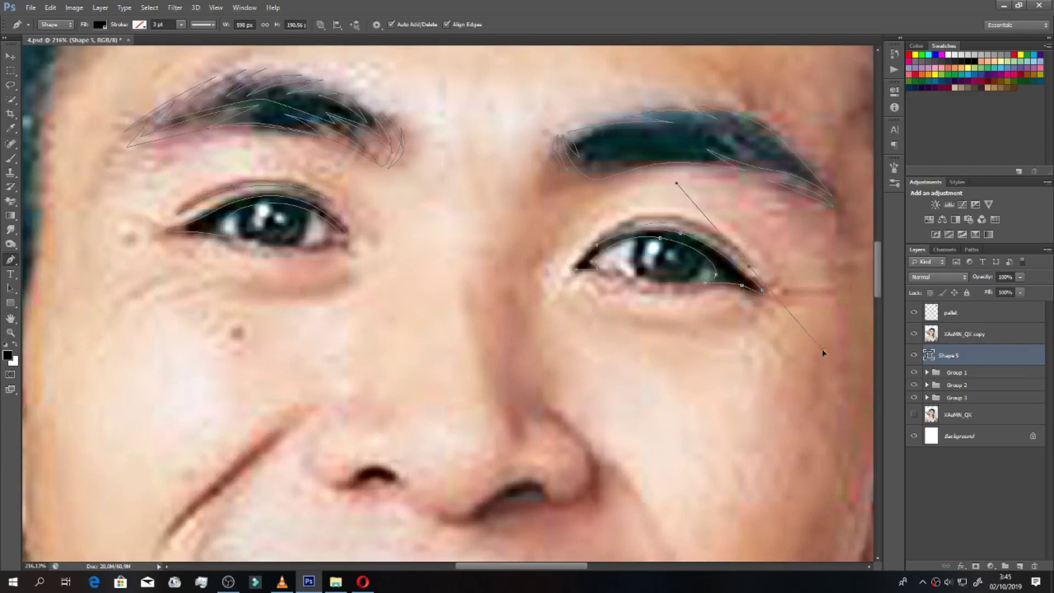
pyautogui.moveTo(755, 272); pyautogui.dragTo(735, 265)
pyautogui.moveTo(553, 289); pyautogui.dragTo(582, 236)
pyautogui.moveTo(647, 224); pyautogui.dragTo(640, 218)
pyautogui.scroll(-5, 560, 305)
pyautogui.scroll(3, 549, 422)
# Step: Trace the smile crease beside the nose as a curved path
pyautogui.click(473, 303)
pyautogui.moveTo(424, 347); pyautogui.dragTo(385, 387)
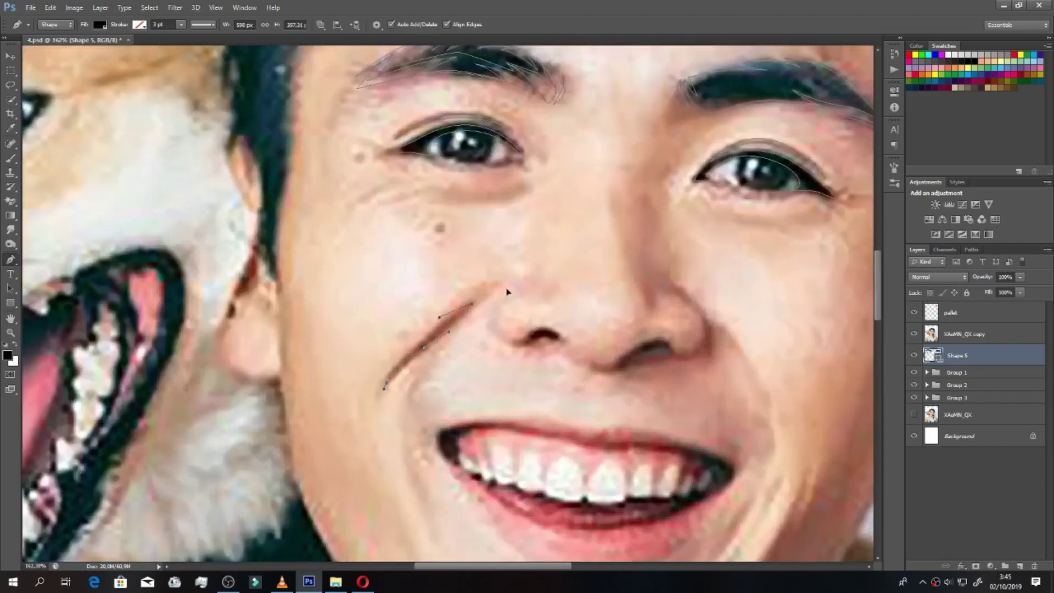
pyautogui.scroll(2, 556, 250)
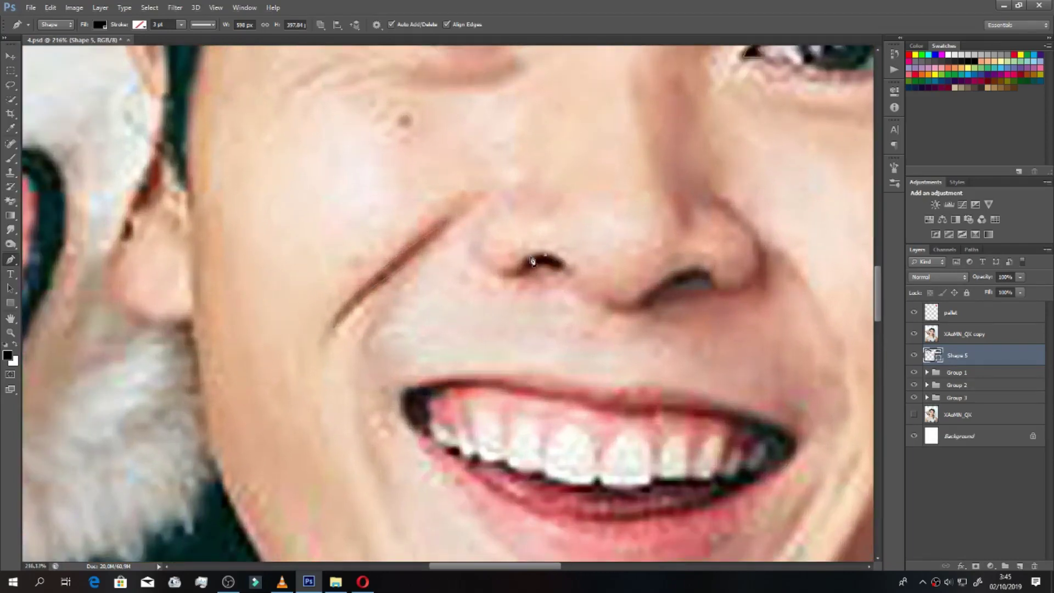
pyautogui.hscroll(3, 553, 268)
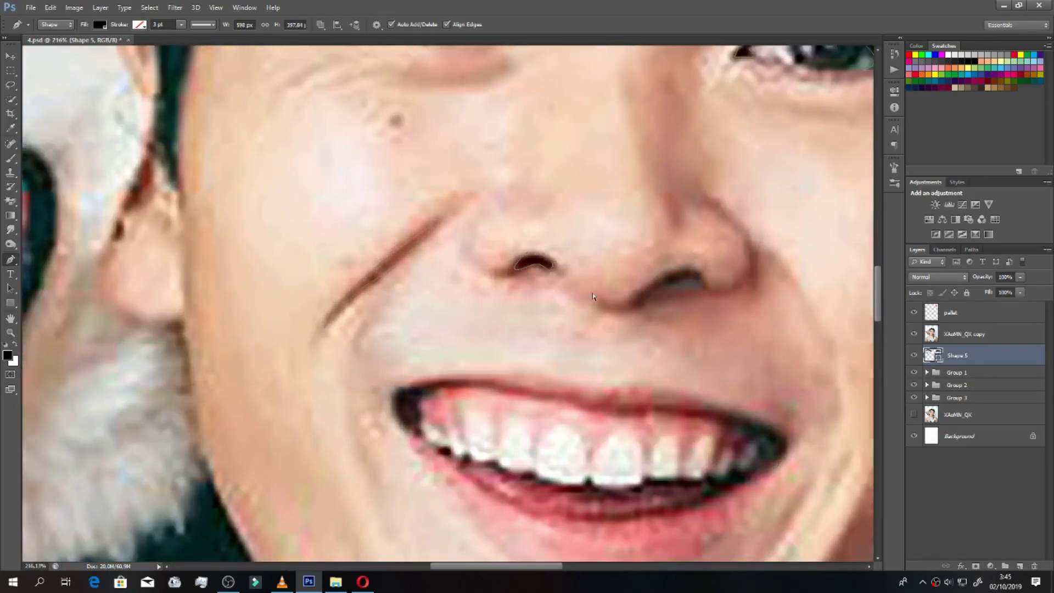
# Step: Outline the right nostril as a closed shape
pyautogui.moveTo(580, 297); pyautogui.dragTo(627, 270)
pyautogui.click(638, 281)
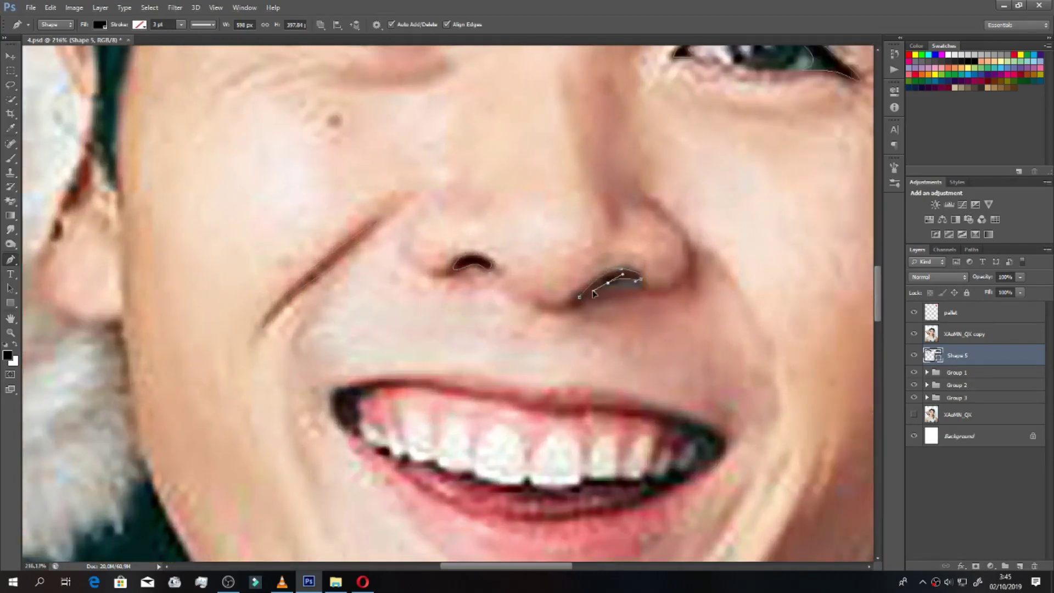
pyautogui.click(580, 296)
pyautogui.hscroll(2, 657, 260)
pyautogui.click(650, 242)
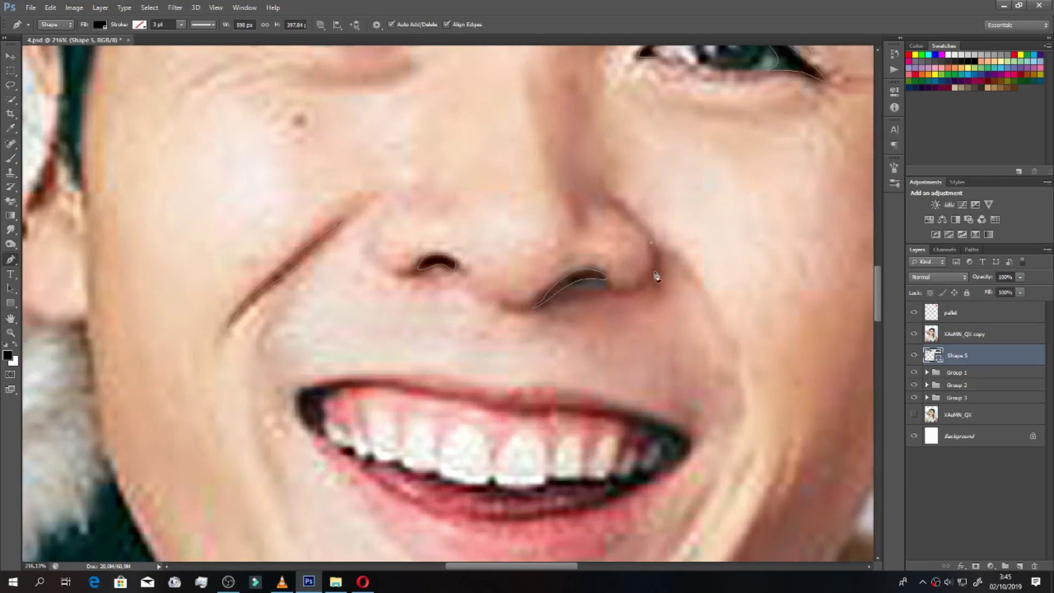
pyautogui.keyDown('ctrl'); pyautogui.click(629, 211); pyautogui.keyUp('ctrl')
pyautogui.scroll(-3, 376, 262)
pyautogui.scroll(4, 378, 291)
# Step: Trace the dark left mouth corner as a closed shape
pyautogui.click(411, 278)
pyautogui.click(377, 286)
pyautogui.click(359, 293)
pyautogui.click(359, 339)
pyautogui.click(329, 306)
pyautogui.click(333, 286)
pyautogui.click(344, 285)
pyautogui.click(411, 278)
# Step: Trace the right mouth corner along the mouth's dark inner edge as a closed shape
pyautogui.click(746, 336)
pyautogui.click(760, 354)
pyautogui.click(732, 352)
pyautogui.click(708, 347)
pyautogui.click(711, 322)
pyautogui.click(693, 313)
pyautogui.click(746, 335)
# Step: Draw a closed shape along the right part of the lower teeth edge
pyautogui.click(705, 370)
pyautogui.click(711, 389)
pyautogui.click(661, 392)
pyautogui.click(613, 391)
pyautogui.scroll(2, 592, 407)
pyautogui.click(599, 398)
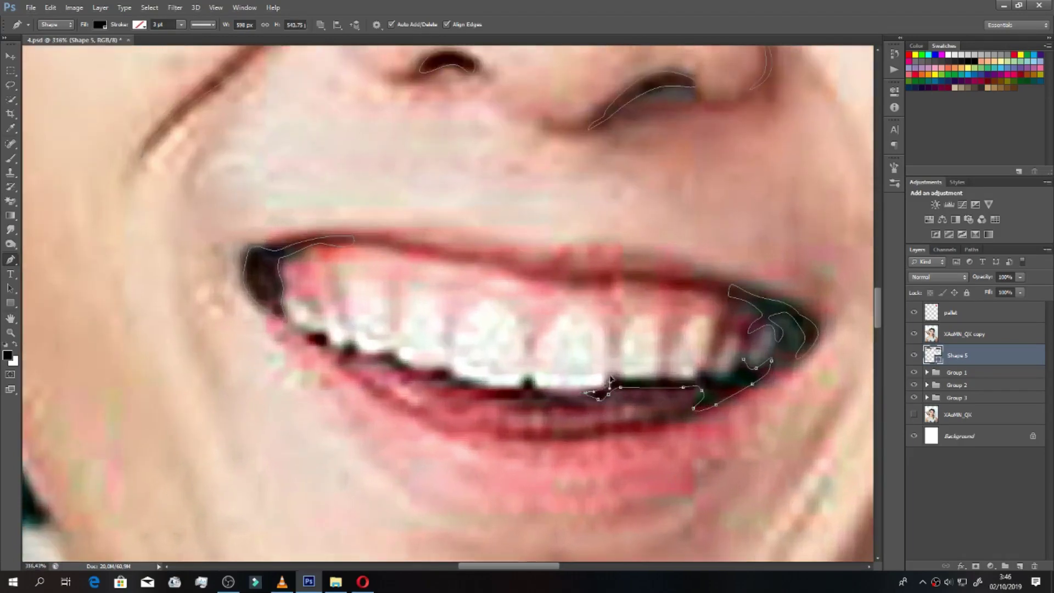
pyautogui.moveTo(639, 375); pyautogui.dragTo(663, 377)
pyautogui.click(696, 380)
# Step: Extend the lower teeth outline leftward with curved points and close it at its start
pyautogui.click(530, 373)
pyautogui.click(535, 391)
pyautogui.click(575, 400)
pyautogui.click(529, 405)
pyautogui.moveTo(497, 398); pyautogui.dragTo(483, 395)
pyautogui.click(469, 389)
pyautogui.click(445, 380)
pyautogui.click(401, 371)
pyautogui.moveTo(385, 360)
pyautogui.mouseDown()
pyautogui.moveTo(390, 344)
pyautogui.moveTo(450, 362)
pyautogui.mouseUp()
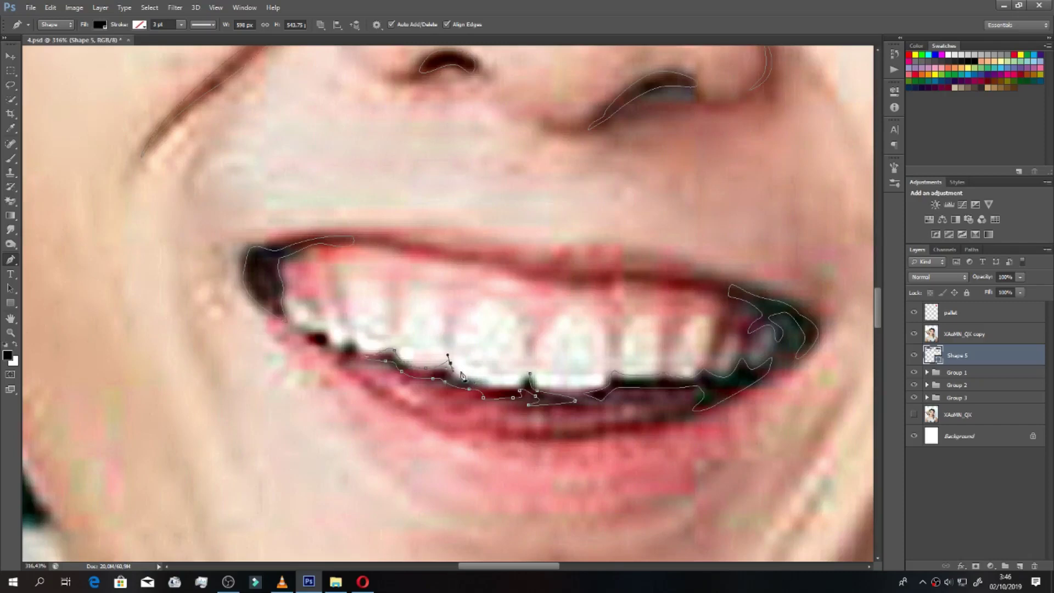
pyautogui.click(528, 374)
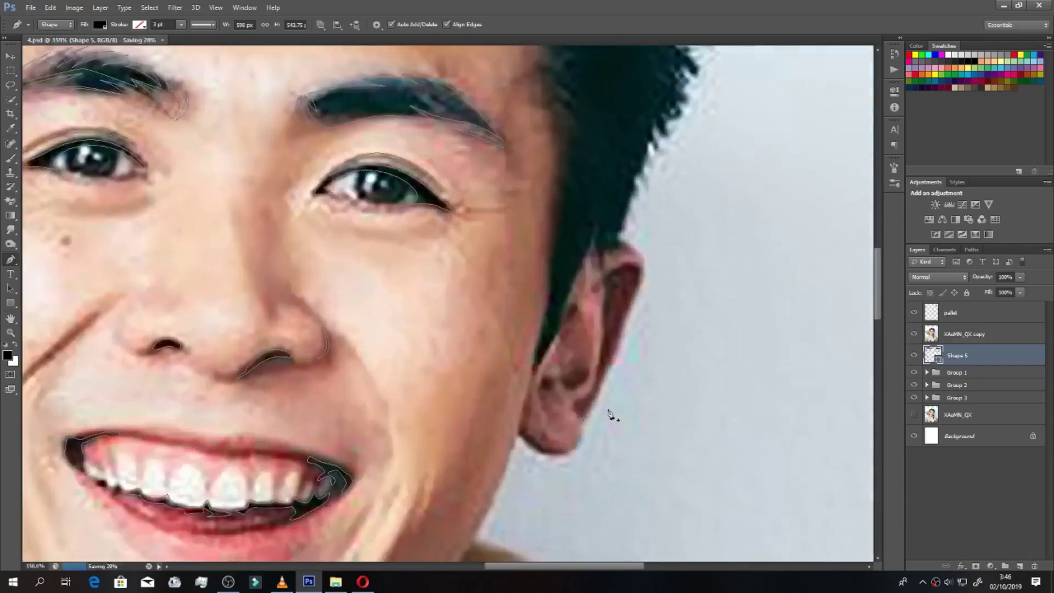
# Step: Pen-trace a shape for the inner ear detail along the upper ear rim
pyautogui.keyDown('alt'); pyautogui.scroll(3, 606, 415); pyautogui.keyUp('alt')
pyautogui.click(579, 278)
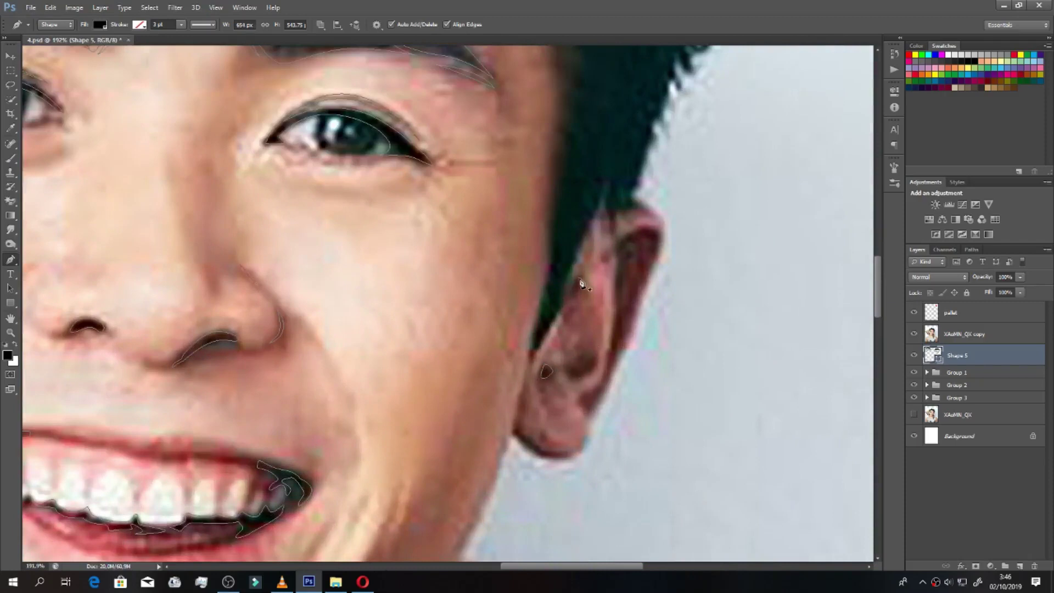
pyautogui.click(596, 359)
pyautogui.moveTo(572, 378); pyautogui.dragTo(578, 369)
pyautogui.click(626, 235)
pyautogui.click(615, 299)
pyautogui.click(625, 262)
pyautogui.click(632, 238)
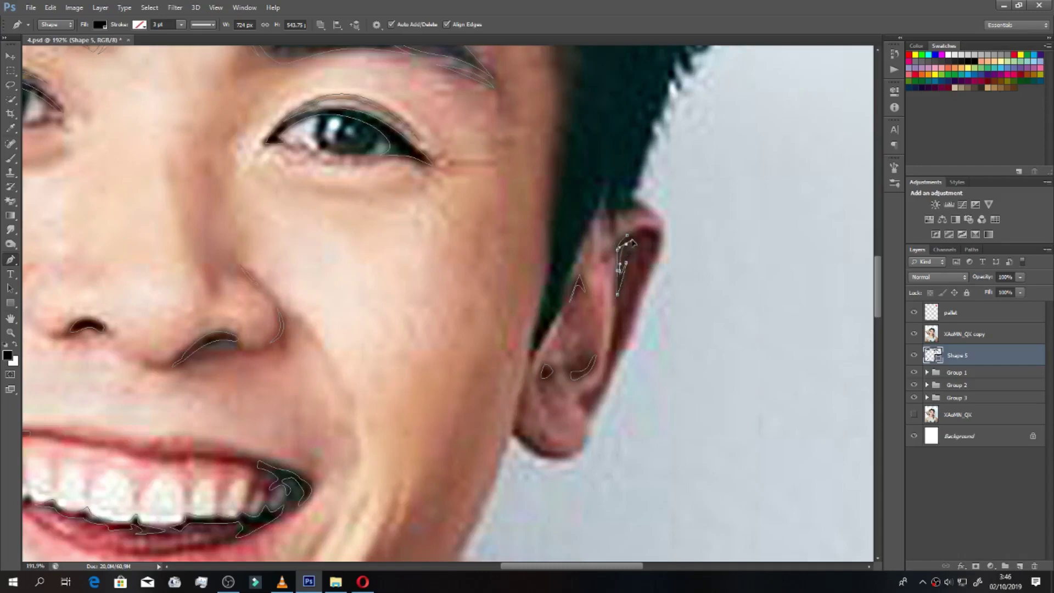
pyautogui.click(654, 257)
pyautogui.moveTo(611, 224); pyautogui.dragTo(614, 206)
pyautogui.click(651, 198)
pyautogui.click(608, 367)
pyautogui.click(615, 314)
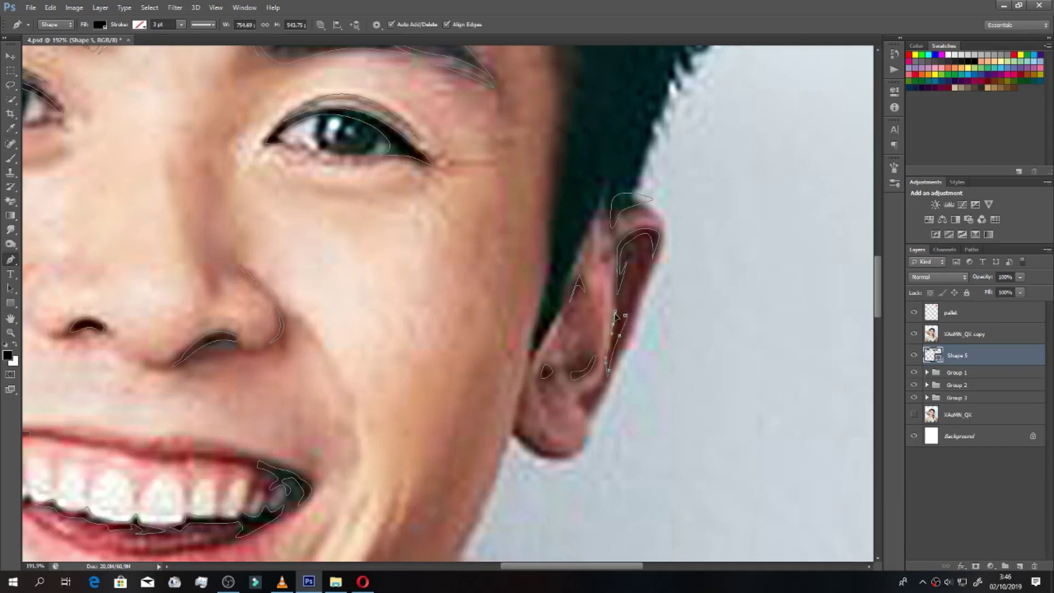
# Step: Trace a shape along the other ear's edge
pyautogui.scroll(-5, 615, 329)
pyautogui.scroll(-2, 590, 351)
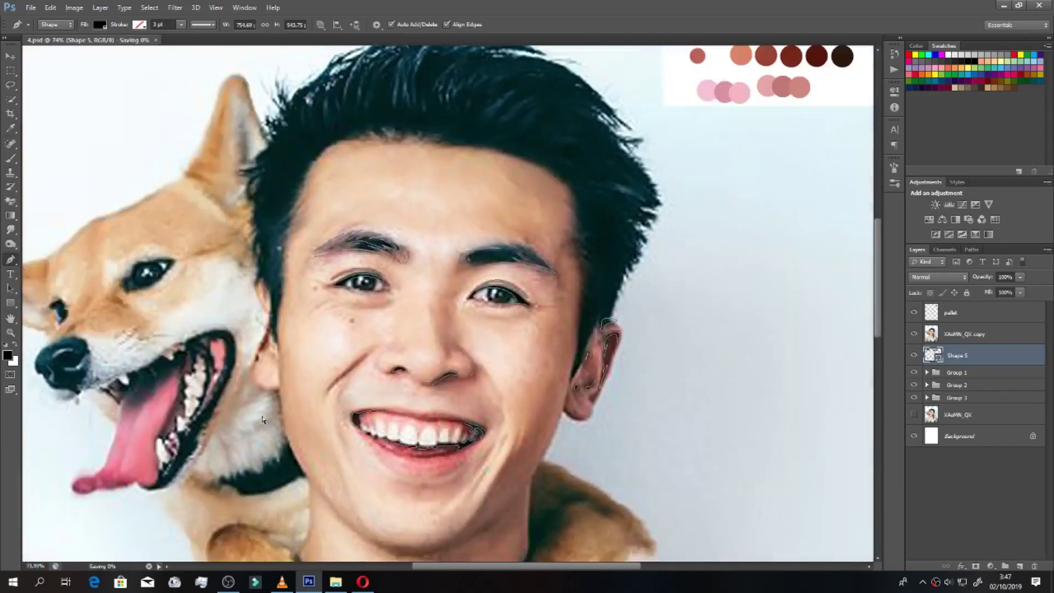
pyautogui.scroll(3, 313, 375)
pyautogui.scroll(2, 312, 375)
pyautogui.click(343, 329)
pyautogui.click(324, 348)
pyautogui.click(323, 325)
pyautogui.scroll(-3, 385, 313)
pyautogui.scroll(-2, 428, 362)
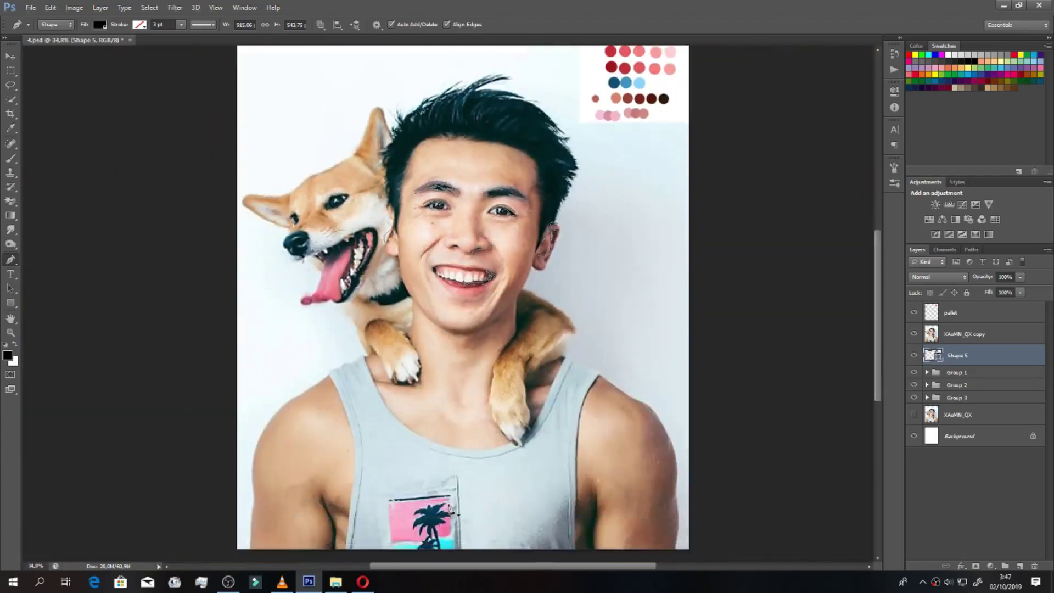
pyautogui.scroll(3, 332, 512)
pyautogui.scroll(2, 331, 512)
# Step: Trace the left and right armpit creases, extending both past the image bottom
pyautogui.click(335, 496)
pyautogui.click(336, 434)
pyautogui.moveTo(310, 385); pyautogui.dragTo(306, 371)
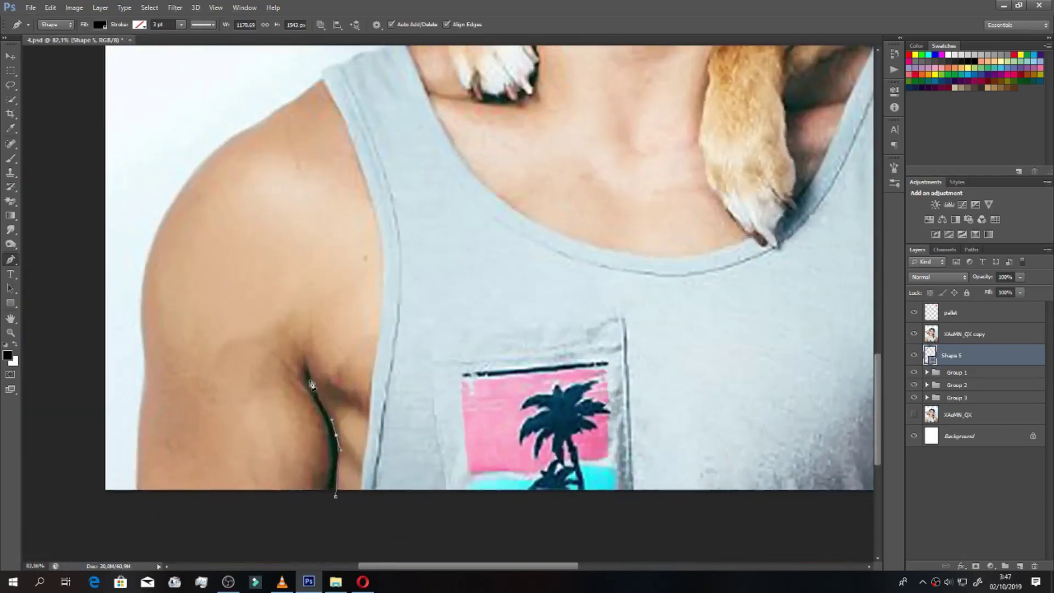
pyautogui.click(331, 505)
pyautogui.scroll(-3, 331, 505)
pyautogui.scroll(2, 437, 478)
pyautogui.click(558, 494)
pyautogui.click(556, 450)
pyautogui.click(562, 411)
pyautogui.click(554, 498)
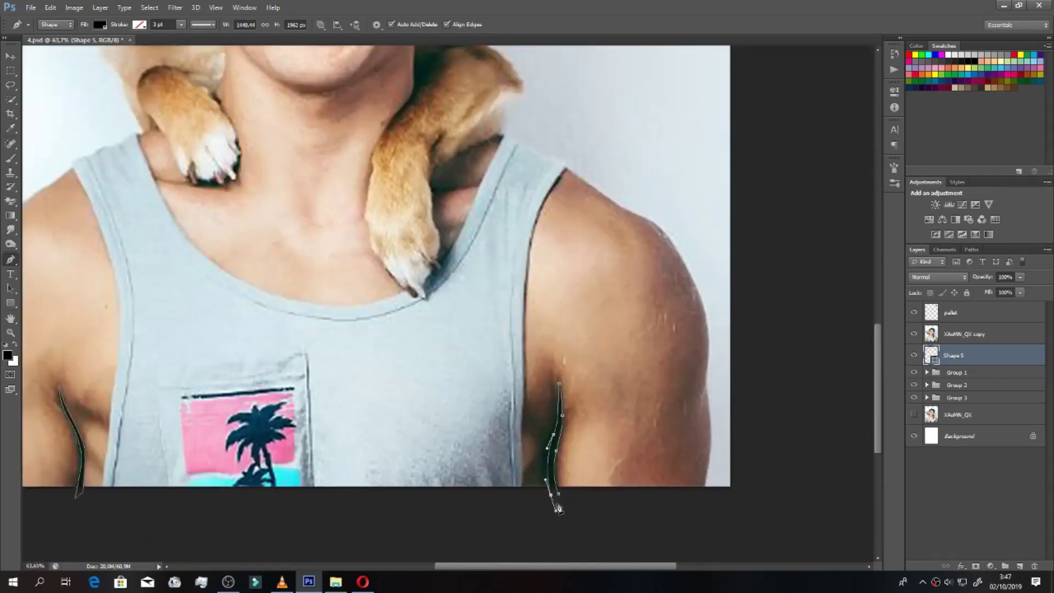
pyautogui.scroll(-2, 540, 472)
pyautogui.scroll(3, 483, 321)
# Step: Trace a closed shape for the first dog paw, starting from the collar
pyautogui.click(562, 227)
pyautogui.click(542, 230)
pyautogui.click(498, 260)
pyautogui.click(481, 283)
pyautogui.click(478, 297)
pyautogui.click(483, 331)
pyautogui.click(488, 366)
pyautogui.click(464, 420)
pyautogui.click(449, 280)
pyautogui.click(532, 197)
pyautogui.click(563, 225)
# Step: Trace a closed shape for the dog's second paw
pyautogui.click(239, 226)
pyautogui.click(246, 249)
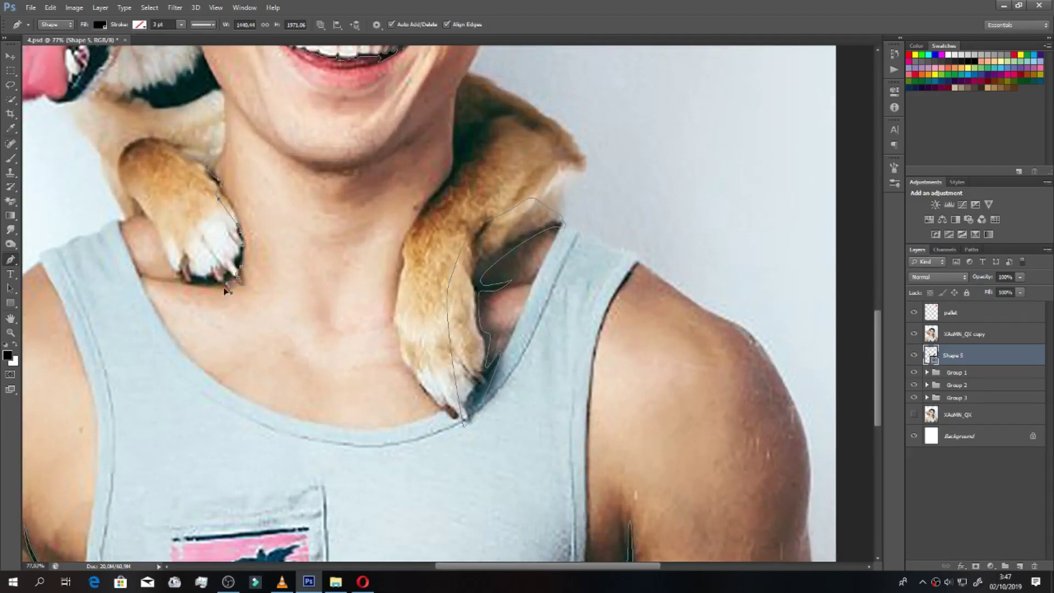
pyautogui.click(150, 210)
pyautogui.click(154, 176)
pyautogui.click(203, 166)
pyautogui.click(218, 180)
# Step: Hide the photo copy layer and fit the whole image on screen
pyautogui.click(914, 334)
pyautogui.hotkey('ctrl', '0')
pyautogui.press('alt')
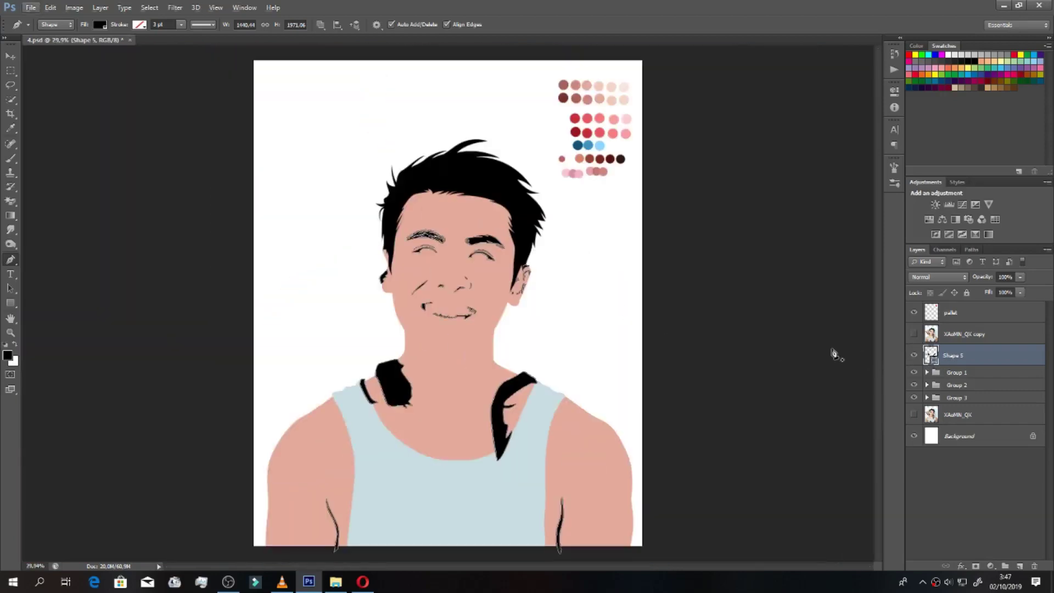
# Step: Mask the black detail shapes to Shape 1's figure silhouette from Group 1
pyautogui.click(927, 372)
pyautogui.keyDown('ctrl'); pyautogui.click(941, 389); pyautogui.keyUp('ctrl')
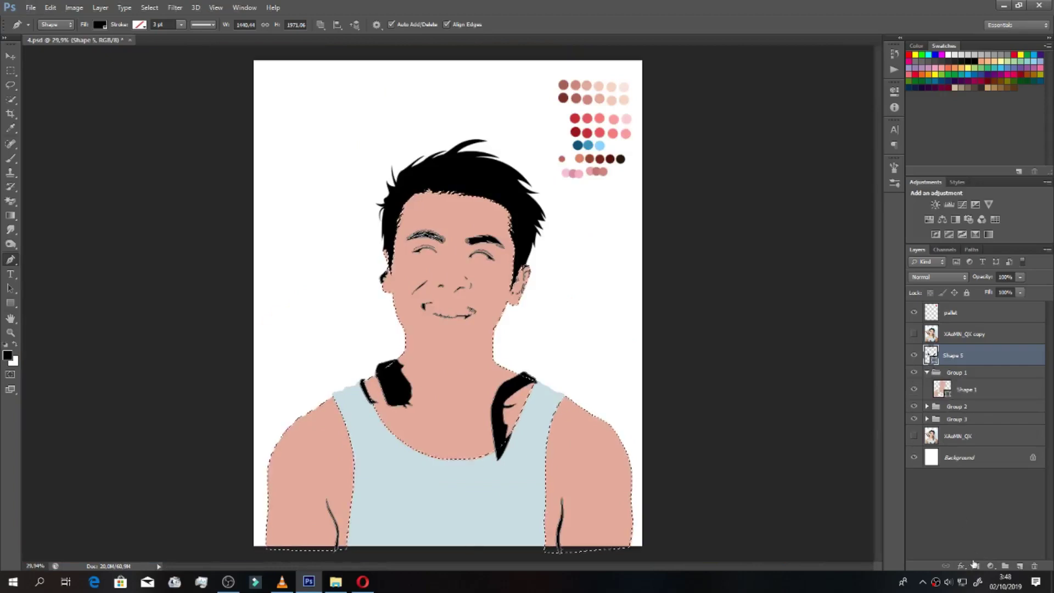
pyautogui.click(975, 566)
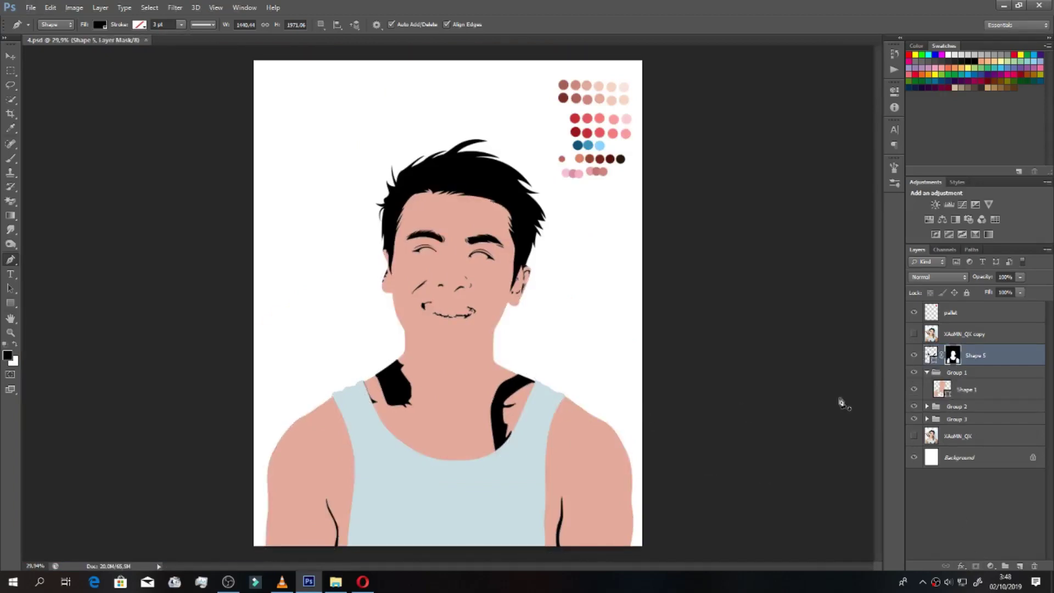
pyautogui.click(912, 356)
# Step: Turn the photo copy layer back on, toggling it to compare with the art
pyautogui.click(913, 333)
pyautogui.doubleClick(914, 333)
pyautogui.doubleClick(914, 334)
pyautogui.doubleClick(914, 333)
# Step: Group all the traced shape layers together with Ctrl+G
pyautogui.click(926, 372)
pyautogui.keyDown('shift'); pyautogui.click(952, 400); pyautogui.keyUp('shift')
pyautogui.hotkey('ctrl', 'g')
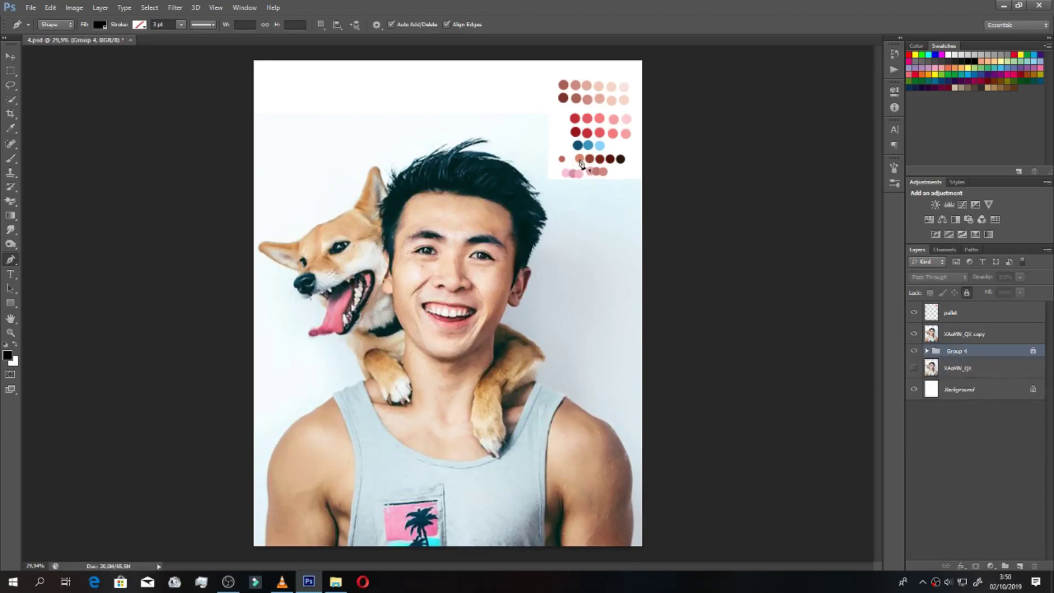
# Step: Switch to the Freeform Pen in Shape mode with a light-blue fill
pyautogui.rightClick(12, 261)
pyautogui.click(40, 272)
pyautogui.click(101, 26)
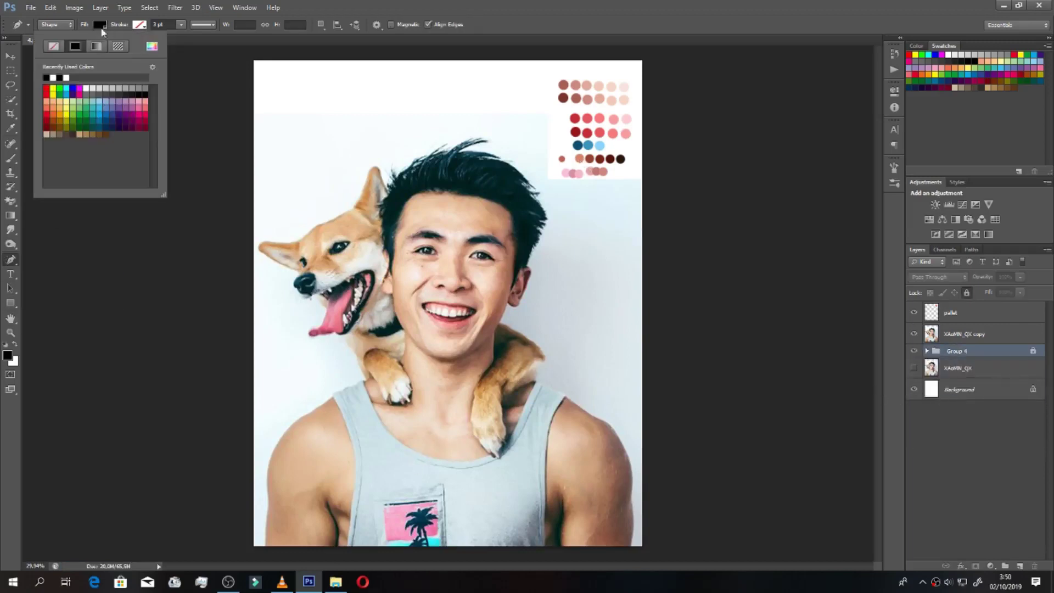
pyautogui.click(70, 90)
pyautogui.click(316, 5)
# Step: Zoom to 100% on the dog and trace a blue shape over its mouth
pyautogui.hotkey('ctrl', '+')
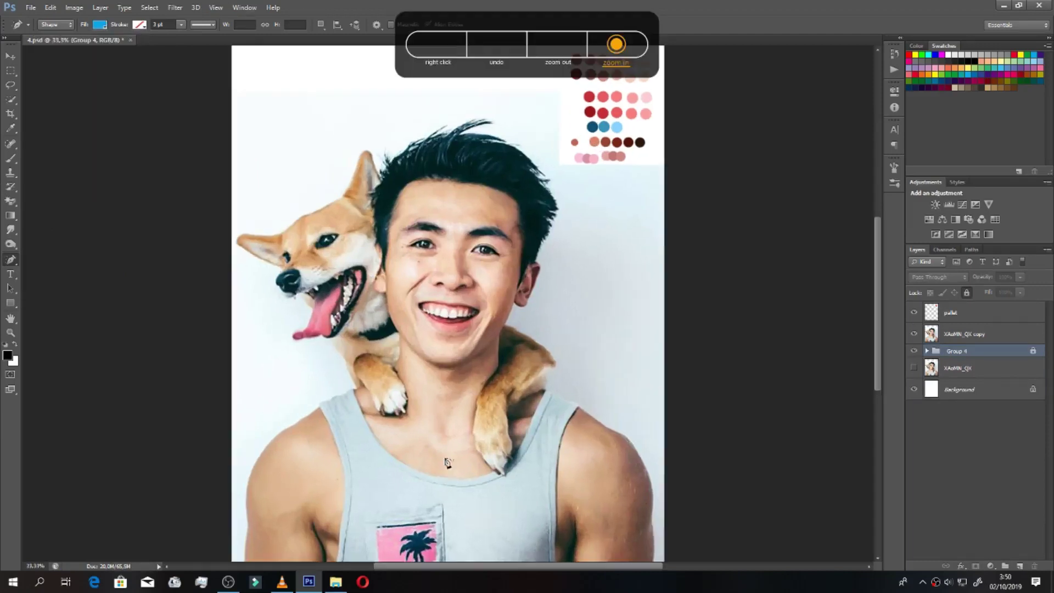
pyautogui.hotkey('ctrl', '+')
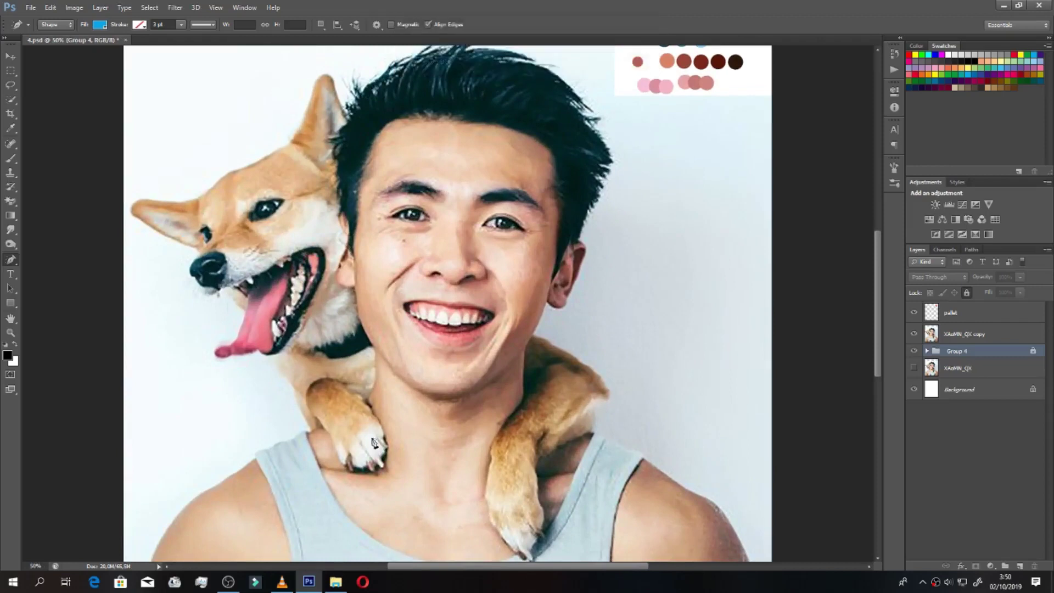
pyautogui.hotkey('ctrl', '+')
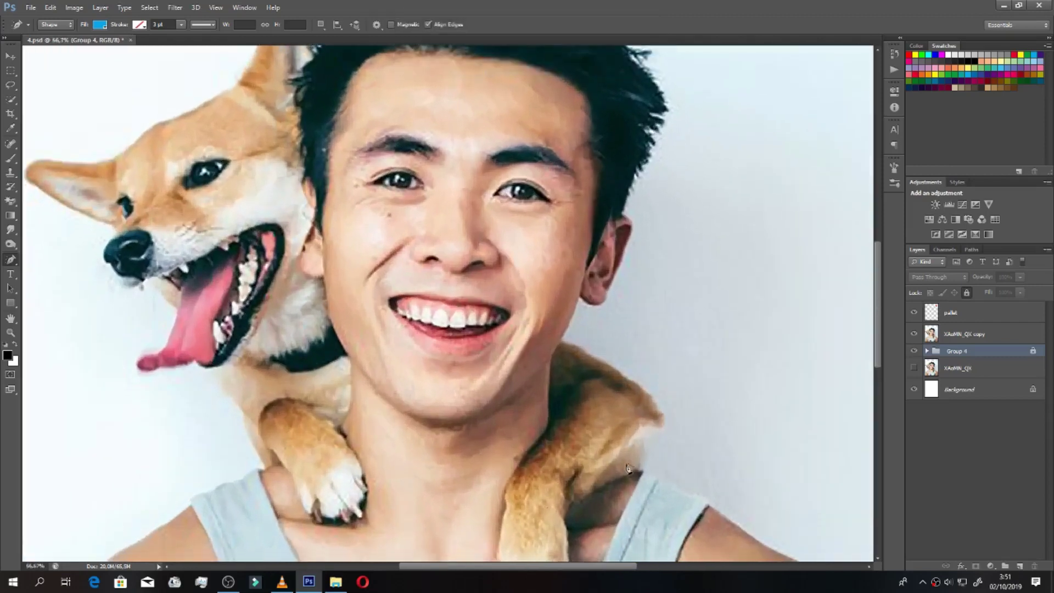
pyautogui.hotkey('ctrl', '+')
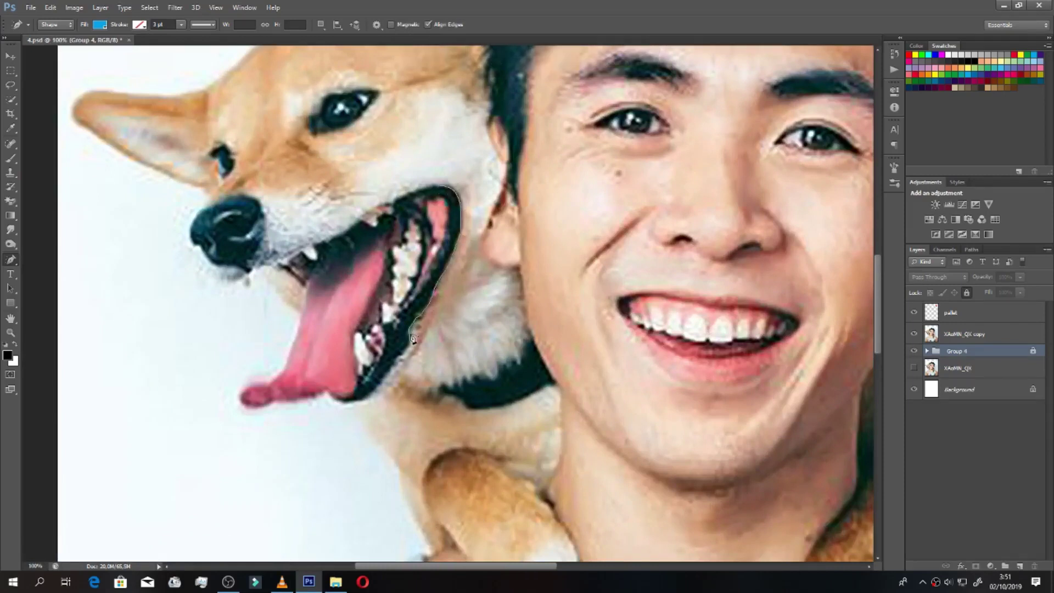
pyautogui.moveTo(368, 402)
pyautogui.mouseDown()
pyautogui.moveTo(359, 387)
pyautogui.moveTo(384, 331)
pyautogui.moveTo(435, 272)
pyautogui.moveTo(449, 233)
pyautogui.moveTo(444, 201)
pyautogui.moveTo(422, 197)
pyautogui.moveTo(404, 225)
pyautogui.moveTo(398, 214)
pyautogui.moveTo(392, 247)
pyautogui.moveTo(355, 235)
pyautogui.moveTo(354, 263)
pyautogui.moveTo(343, 253)
pyautogui.moveTo(307, 282)
pyautogui.moveTo(319, 250)
pyautogui.moveTo(436, 188)
pyautogui.mouseUp()
pyautogui.click(321, 24)
pyautogui.click(332, 89)
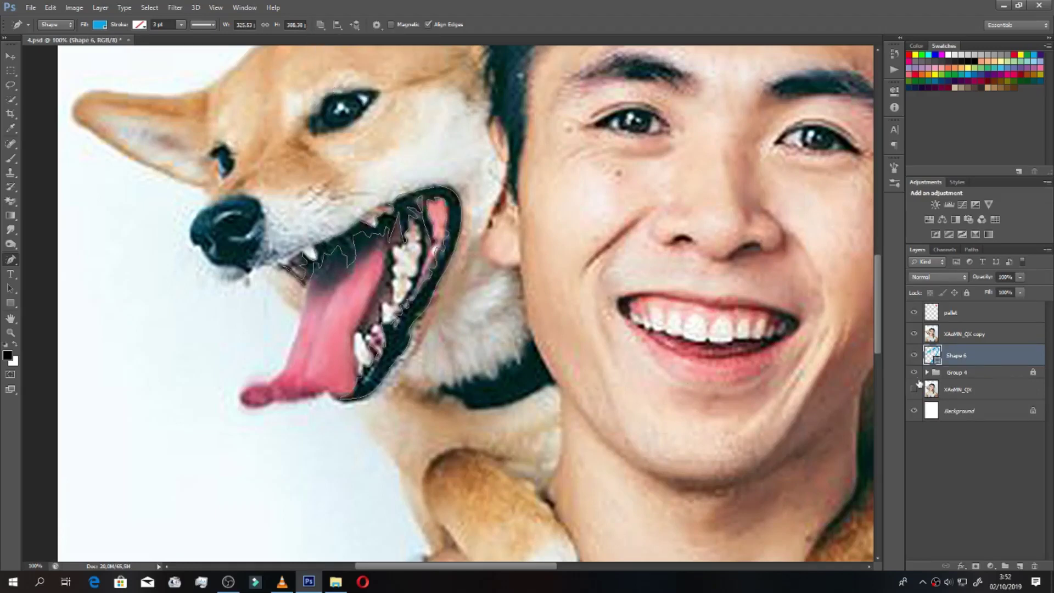
pyautogui.click(914, 335)
pyautogui.click(915, 372)
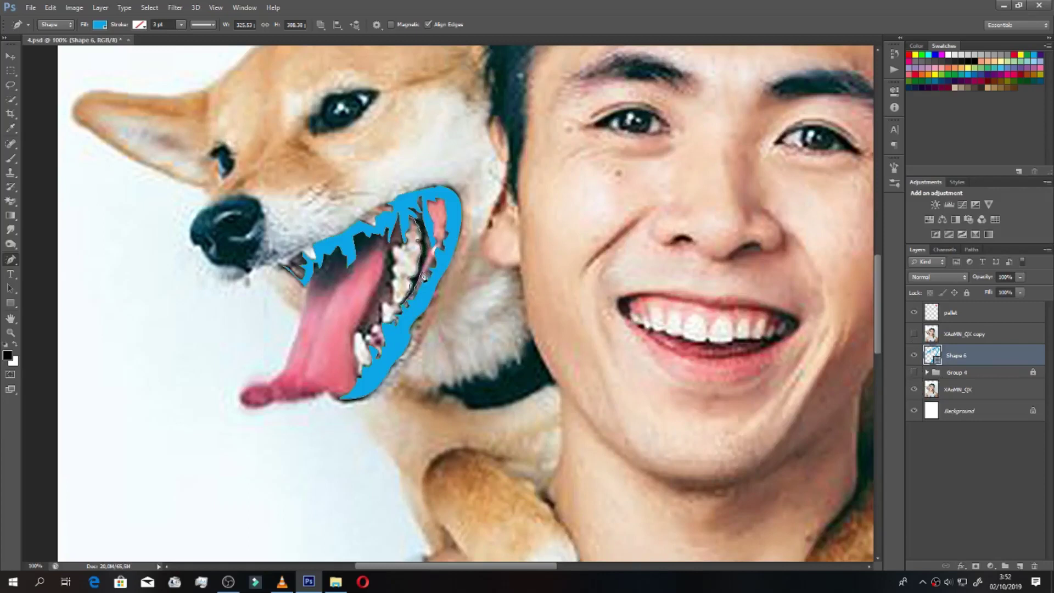
pyautogui.click(412, 216)
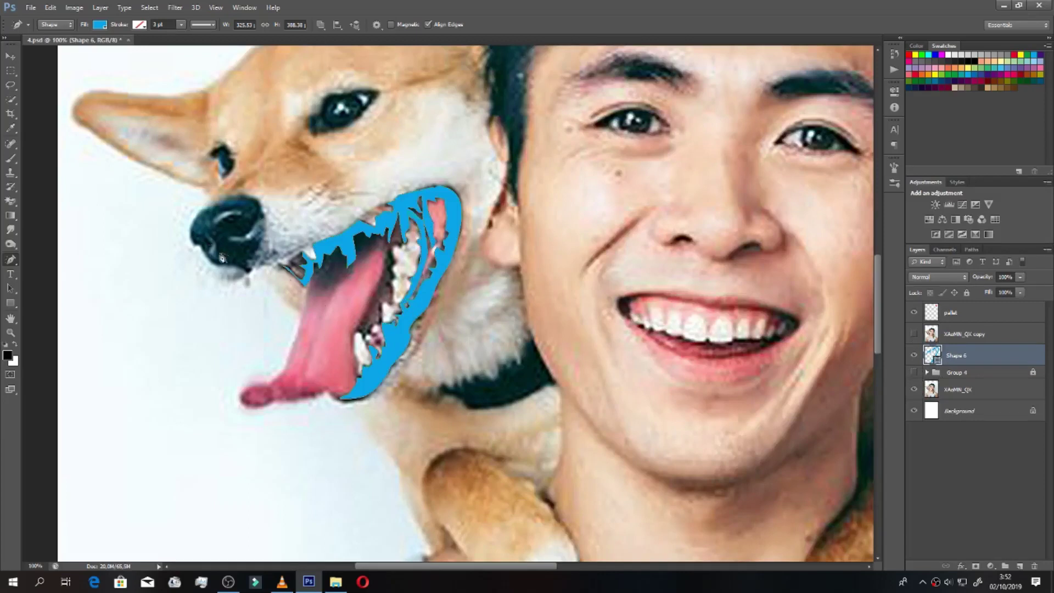
# Step: Trace blue shapes over the dog's nose and both eyes
pyautogui.moveTo(245, 201)
pyautogui.mouseDown()
pyautogui.moveTo(209, 259)
pyautogui.moveTo(256, 256)
pyautogui.moveTo(250, 198)
pyautogui.mouseUp()
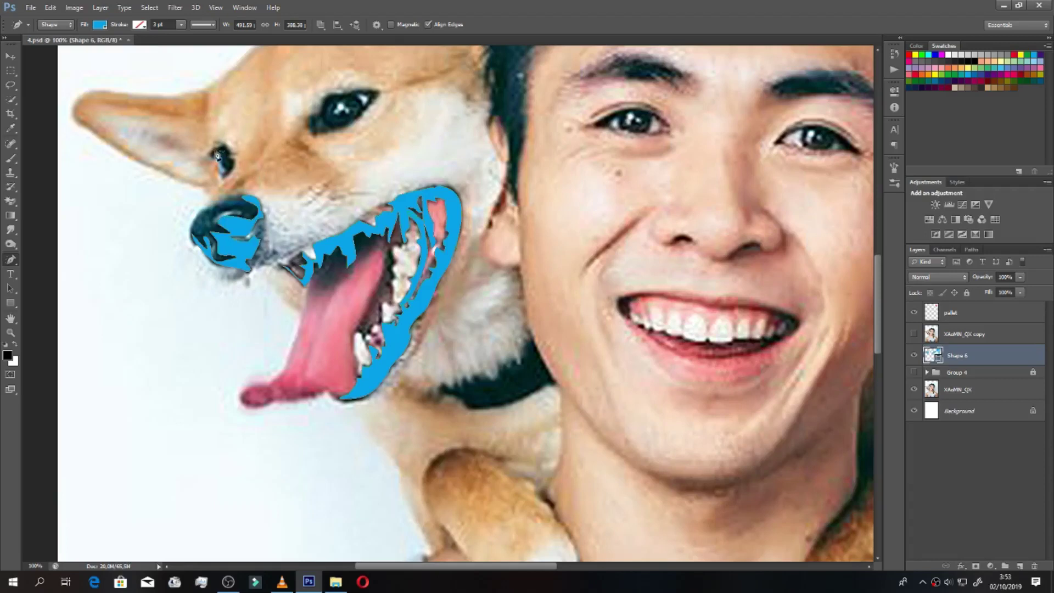
pyautogui.moveTo(217, 158)
pyautogui.mouseDown()
pyautogui.moveTo(230, 160)
pyautogui.moveTo(220, 150)
pyautogui.mouseUp()
pyautogui.moveTo(318, 119)
pyautogui.mouseDown()
pyautogui.moveTo(348, 125)
pyautogui.moveTo(362, 107)
pyautogui.mouseUp()
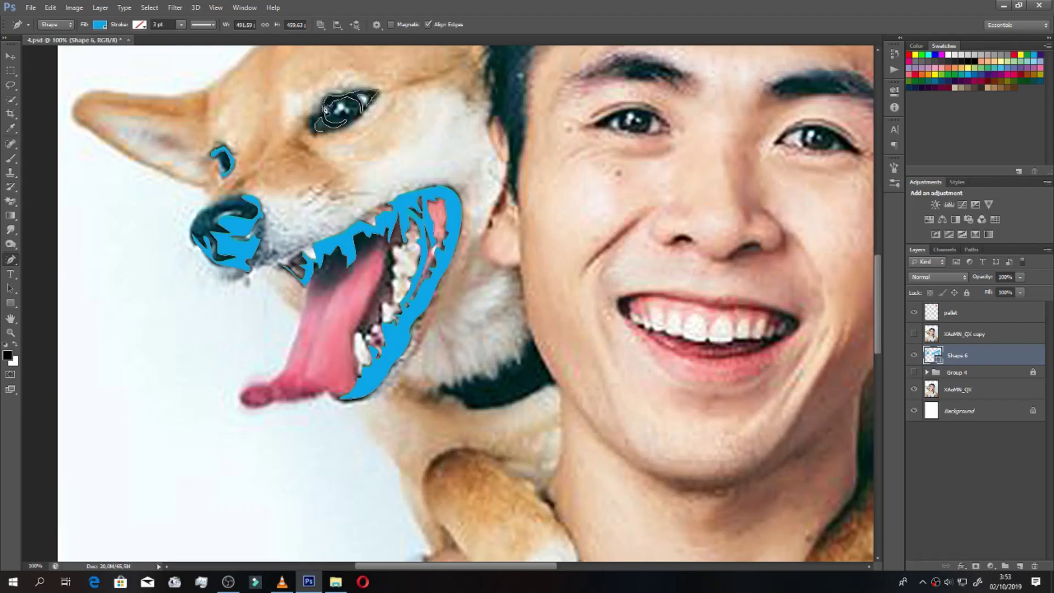
pyautogui.moveTo(379, 98); pyautogui.dragTo(316, 132)
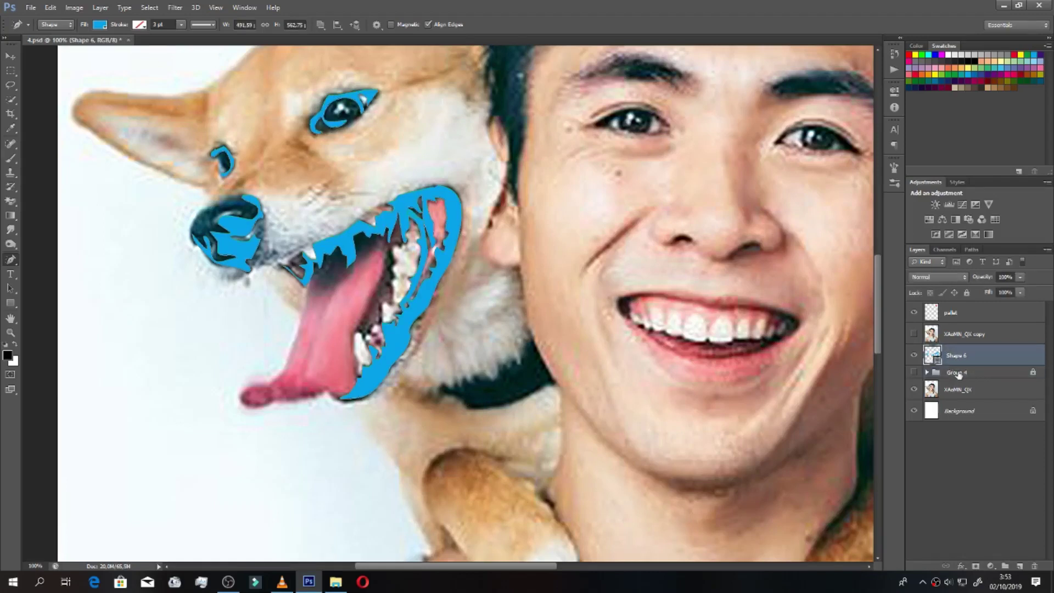
pyautogui.moveTo(878, 302); pyautogui.dragTo(882, 263)
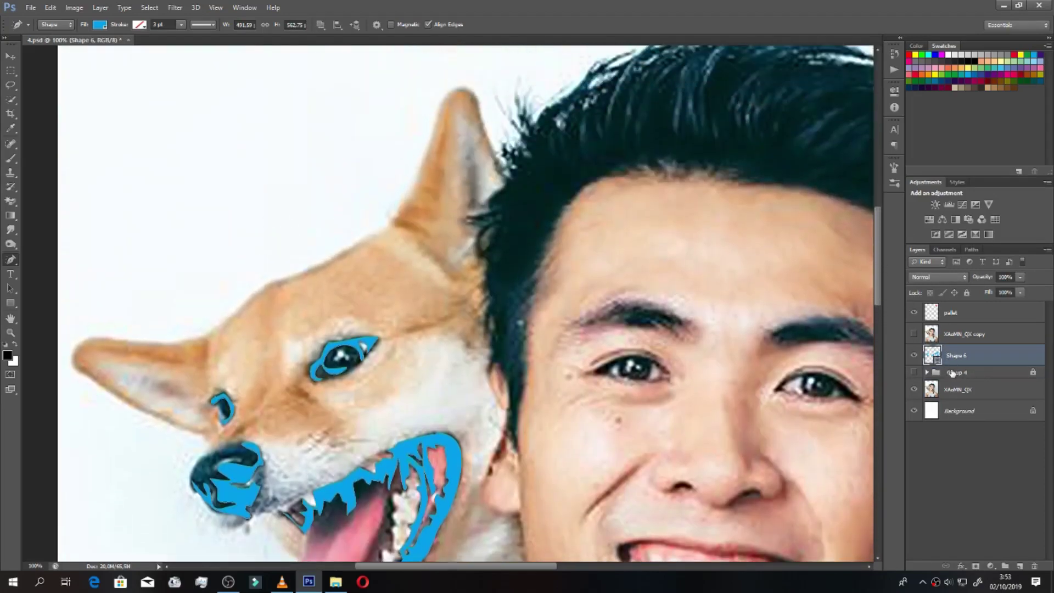
# Step: Move Group 4 above Shape 6 in the layer stack
pyautogui.click(952, 373)
pyautogui.moveTo(949, 373); pyautogui.dragTo(952, 378)
pyautogui.click(949, 378)
# Step: Trace blue freeform shapes inside the dog's upright ear and show Group 4 again
pyautogui.click(948, 387)
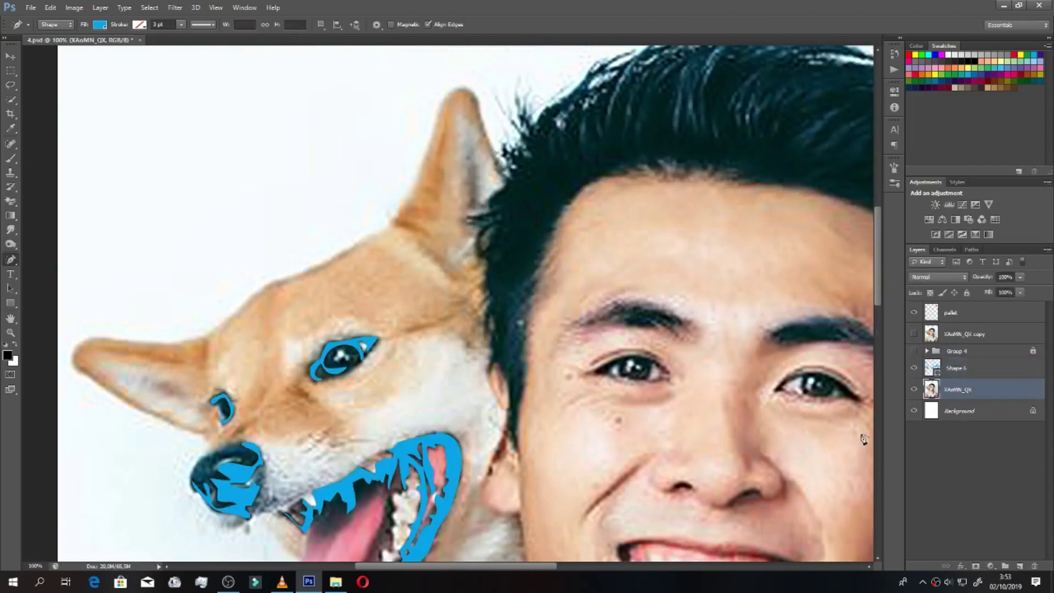
pyautogui.moveTo(470, 174)
pyautogui.mouseDown()
pyautogui.moveTo(479, 183)
pyautogui.moveTo(470, 176)
pyautogui.mouseUp()
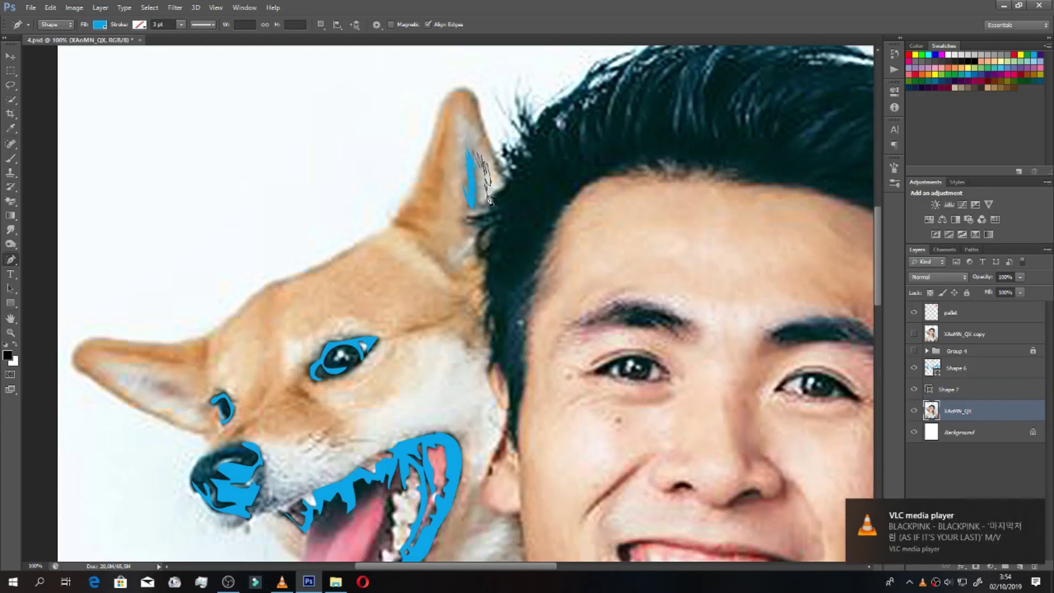
pyautogui.moveTo(488, 177); pyautogui.dragTo(455, 190)
pyautogui.click(955, 433)
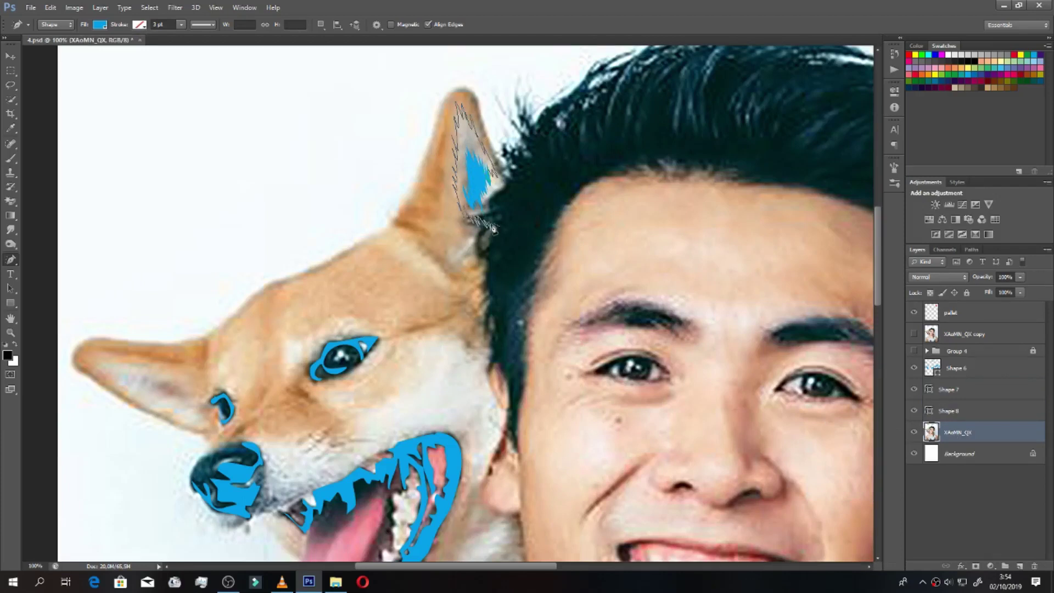
pyautogui.moveTo(455, 189)
pyautogui.mouseDown()
pyautogui.moveTo(480, 175)
pyautogui.moveTo(485, 225)
pyautogui.mouseUp()
pyautogui.hotkey('alt', '[')
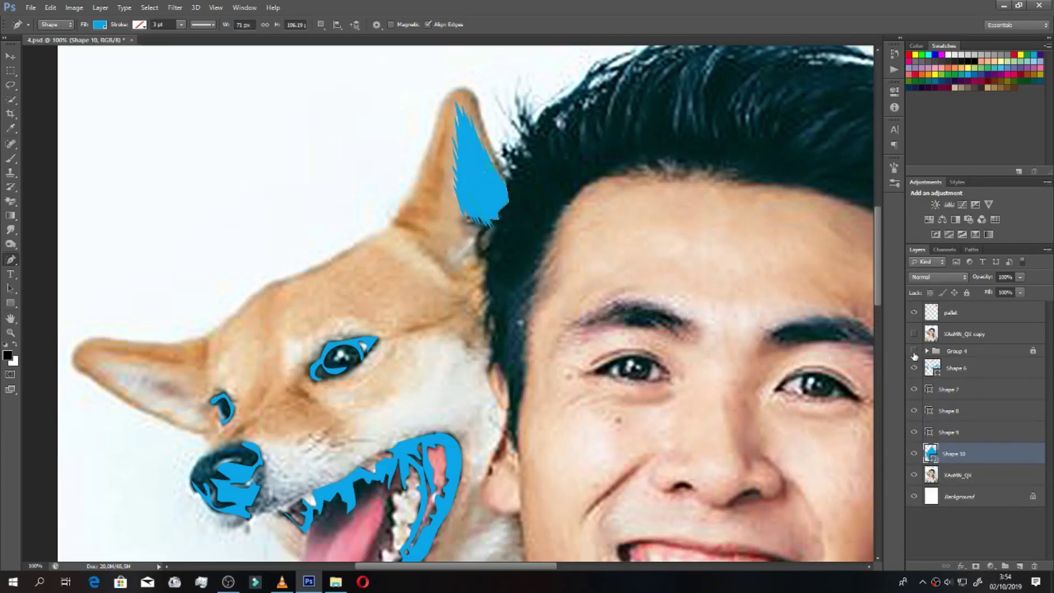
pyautogui.click(913, 352)
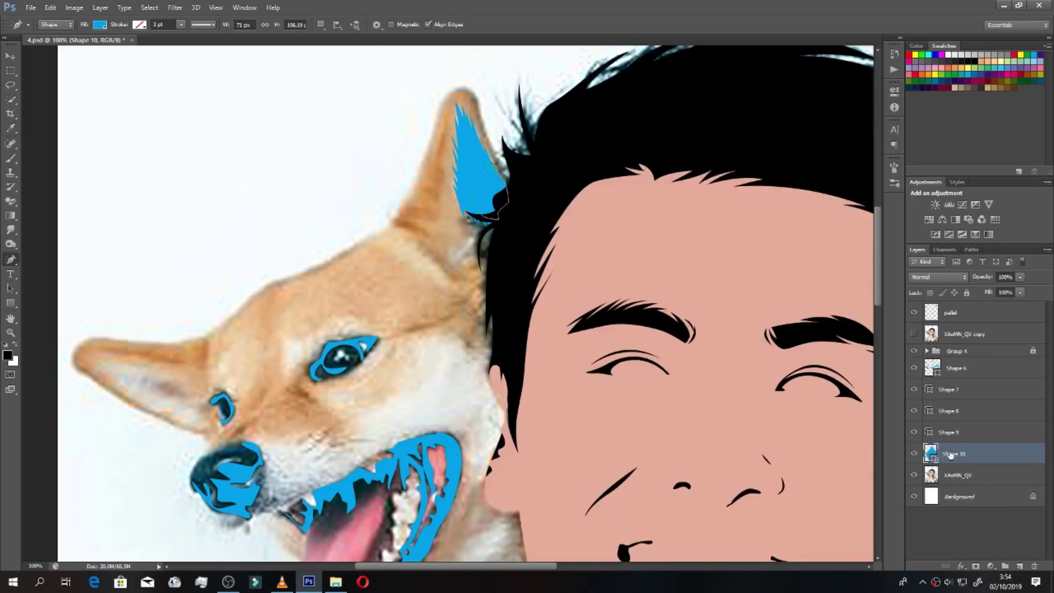
# Step: Trace blue shapes outlining the upright ear's edge and a zigzag inside it
pyautogui.click(954, 472)
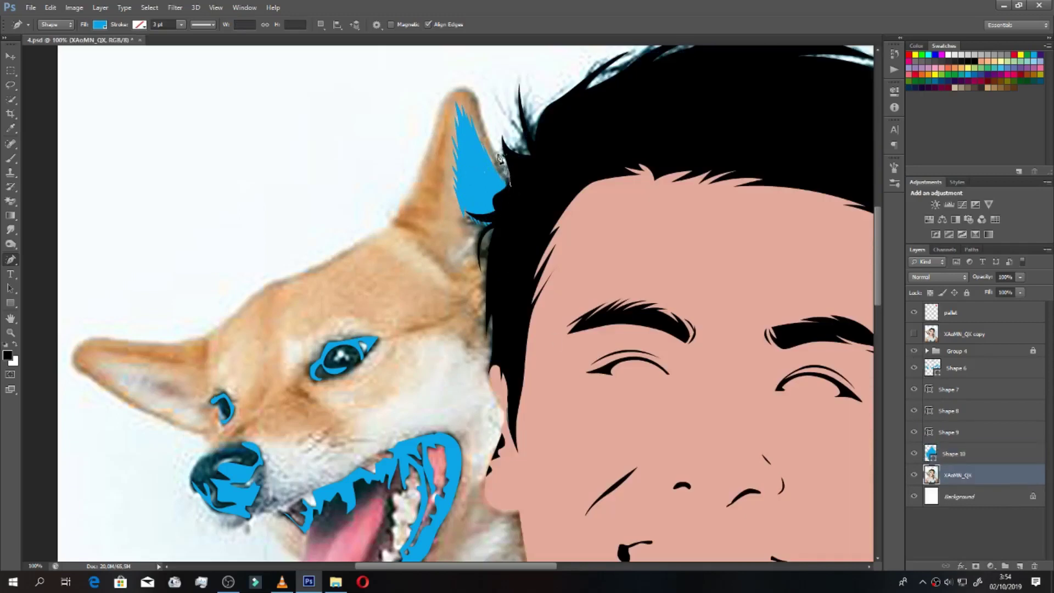
pyautogui.moveTo(492, 142)
pyautogui.mouseDown()
pyautogui.moveTo(464, 91)
pyautogui.moveTo(499, 200)
pyautogui.mouseUp()
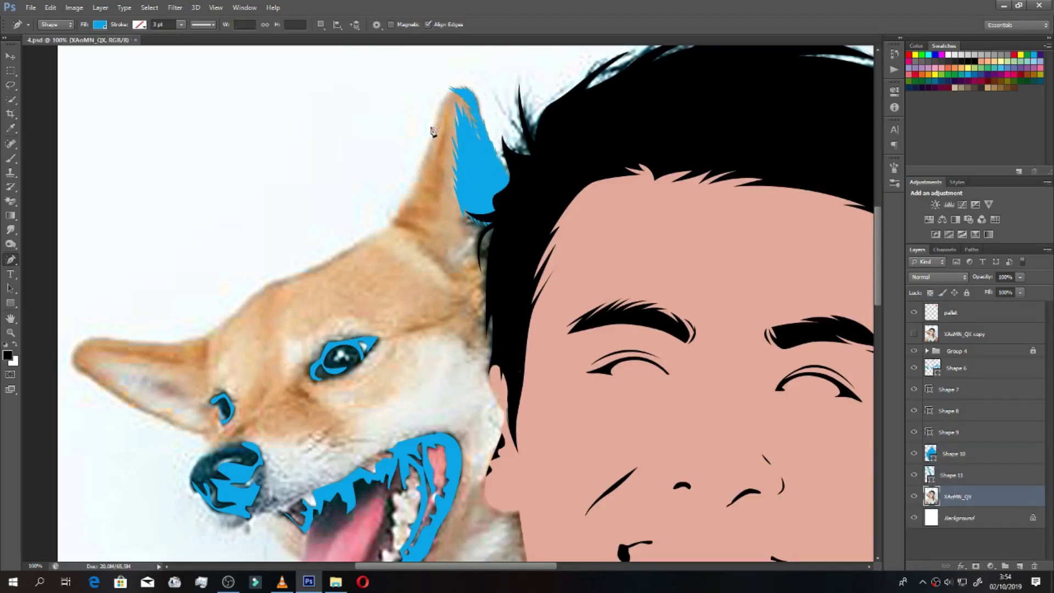
pyautogui.moveTo(400, 231); pyautogui.dragTo(444, 256)
pyautogui.moveTo(400, 224)
pyautogui.mouseDown()
pyautogui.moveTo(452, 94)
pyautogui.moveTo(431, 170)
pyautogui.mouseUp()
pyautogui.moveTo(440, 184)
pyautogui.mouseDown()
pyautogui.moveTo(421, 217)
pyautogui.moveTo(397, 227)
pyautogui.mouseUp()
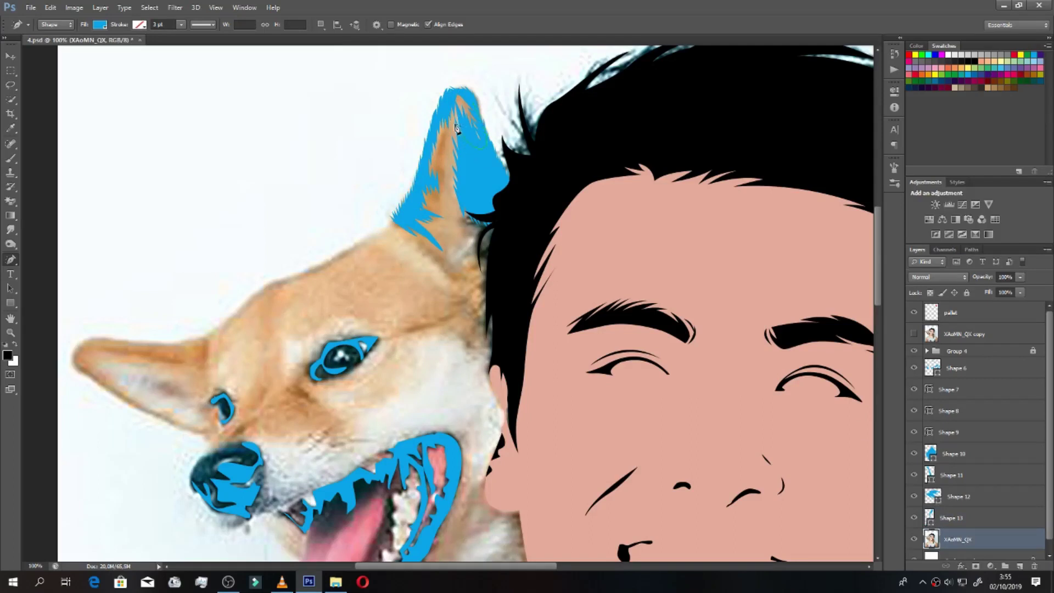
pyautogui.moveTo(450, 137)
pyautogui.mouseDown()
pyautogui.moveTo(436, 211)
pyautogui.moveTo(419, 218)
pyautogui.mouseUp()
pyautogui.moveTo(457, 97); pyautogui.dragTo(475, 103)
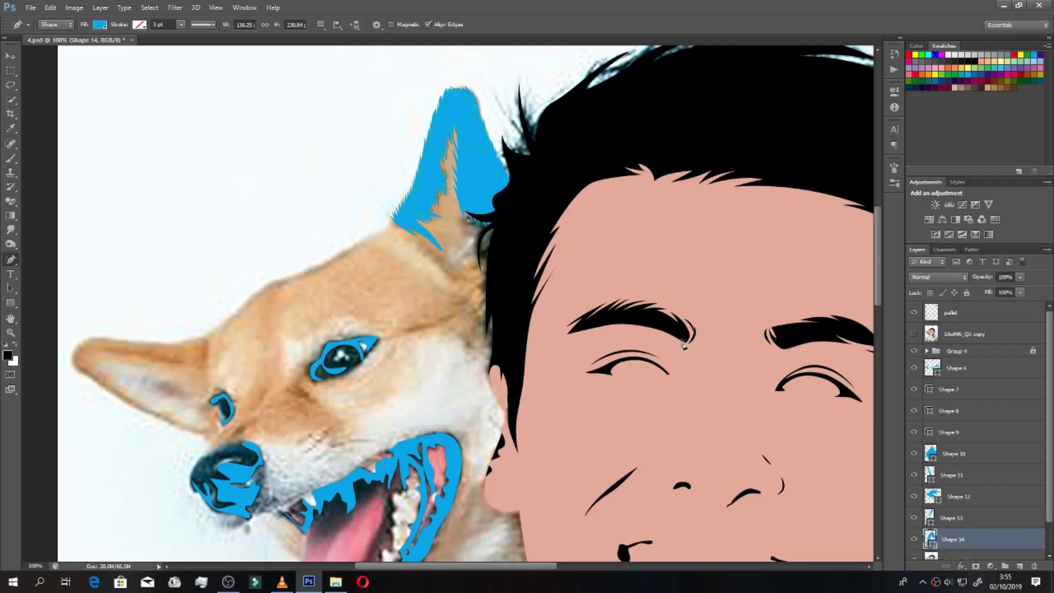
pyautogui.scroll(-1, 1038, 447)
# Step: Fill the inner ear with more blue shapes, including a thin edge strip
pyautogui.click(957, 531)
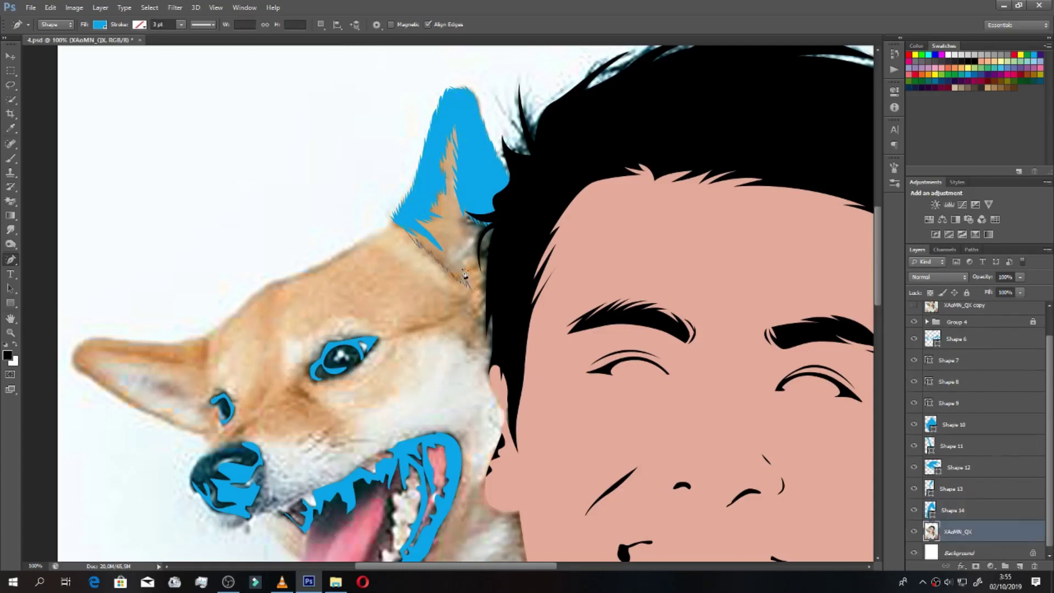
pyautogui.moveTo(460, 286)
pyautogui.mouseDown()
pyautogui.moveTo(411, 224)
pyautogui.moveTo(462, 198)
pyautogui.mouseUp()
pyautogui.hotkey('alt', '[')
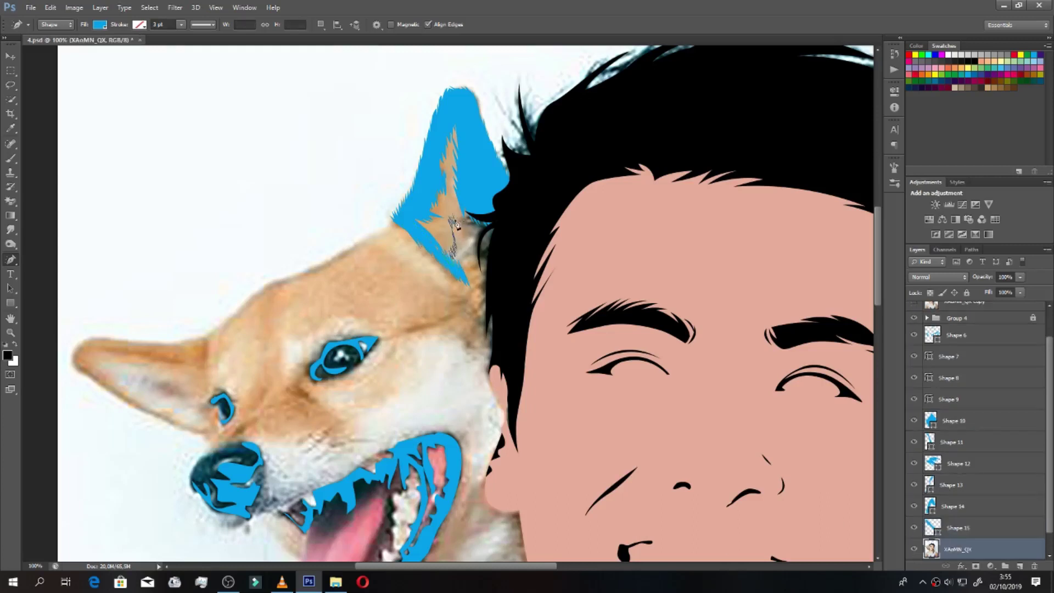
pyautogui.moveTo(417, 225); pyautogui.dragTo(415, 222)
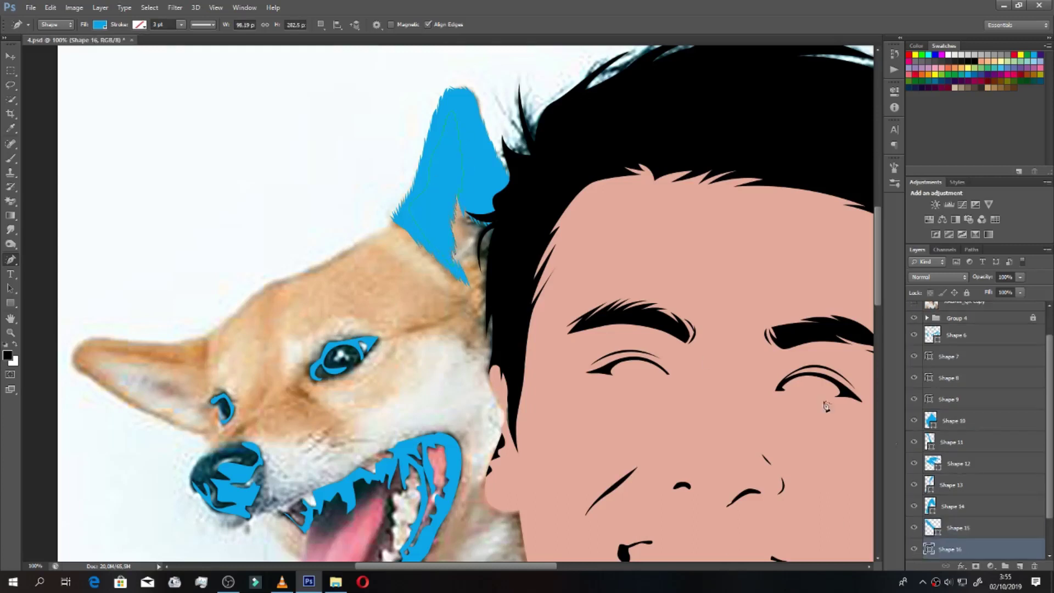
pyautogui.scroll(-1, 1043, 437)
pyautogui.hotkey('alt', '[')
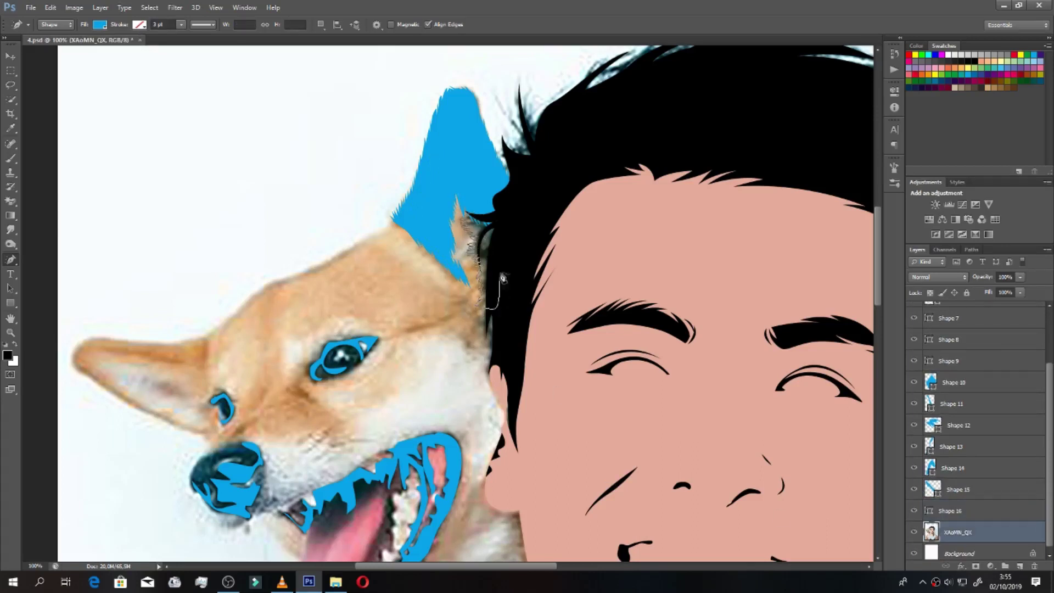
pyautogui.click(467, 212)
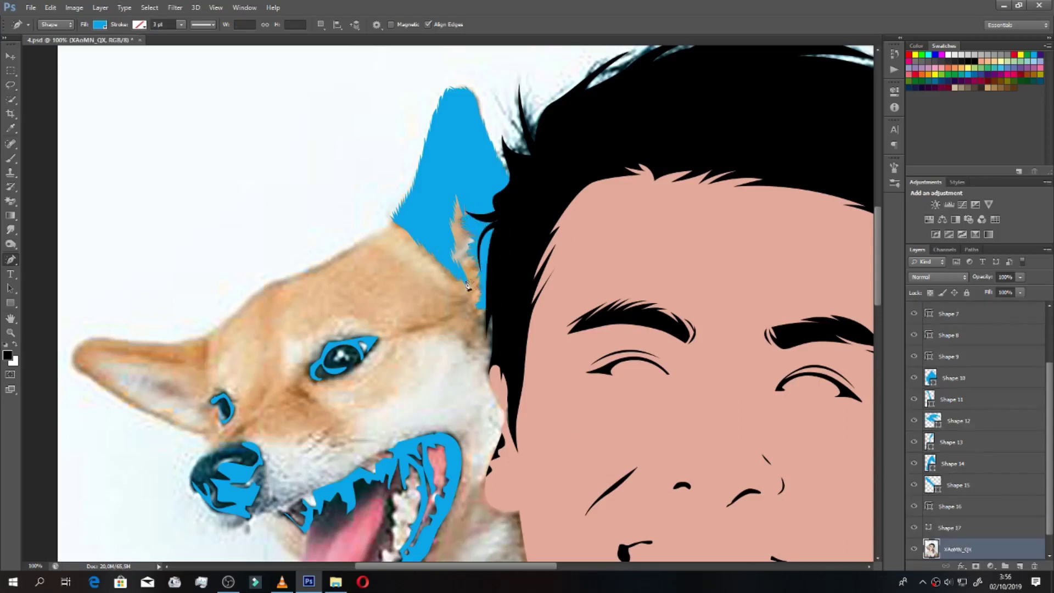
pyautogui.moveTo(468, 301); pyautogui.dragTo(461, 290)
# Step: Trace a blue shape over the jagged fur below the ear
pyautogui.scroll(-2, 1050, 454)
pyautogui.click(957, 531)
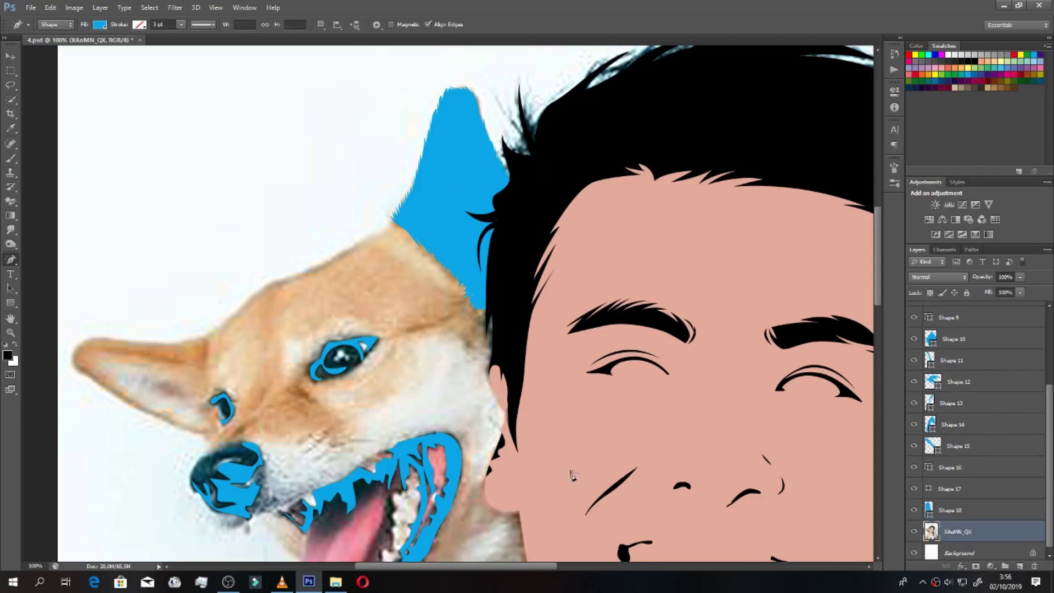
pyautogui.moveTo(473, 337)
pyautogui.mouseDown()
pyautogui.moveTo(475, 307)
pyautogui.moveTo(445, 301)
pyautogui.moveTo(406, 332)
pyautogui.moveTo(449, 323)
pyautogui.moveTo(472, 296)
pyautogui.mouseUp()
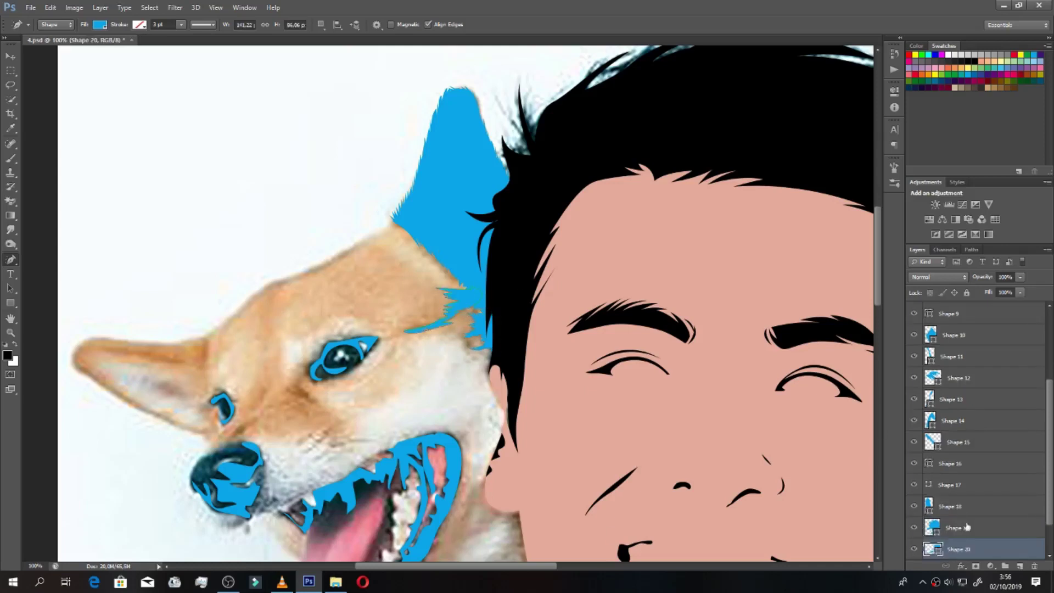
pyautogui.moveTo(365, 239)
pyautogui.mouseDown()
pyautogui.moveTo(449, 259)
pyautogui.moveTo(370, 245)
pyautogui.mouseUp()
pyautogui.moveTo(542, 571); pyautogui.dragTo(499, 571)
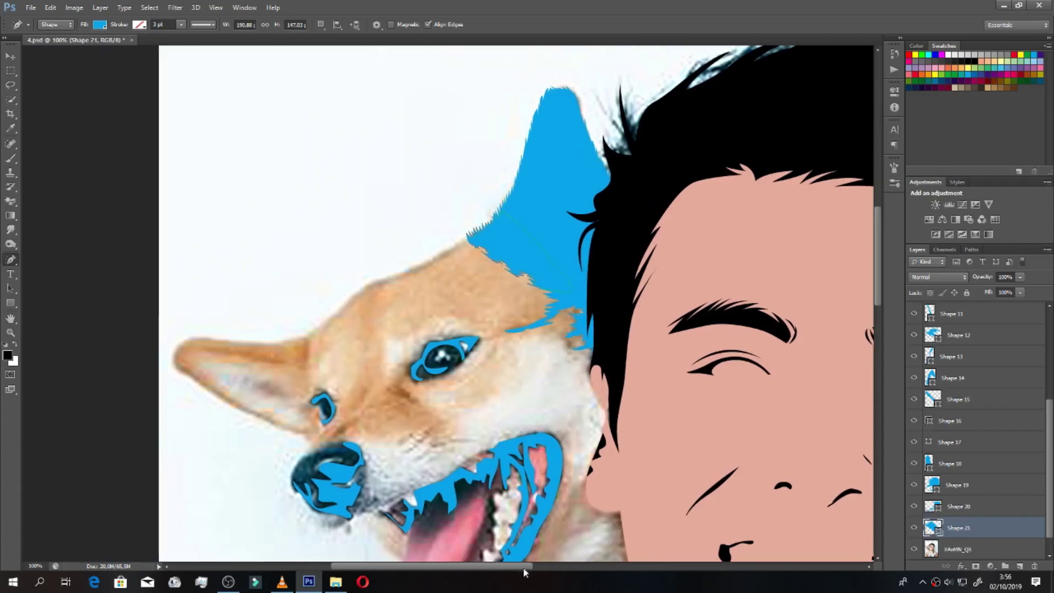
# Step: Trace blue fur patches between the blue crown and the dog's eye
pyautogui.moveTo(876, 259); pyautogui.dragTo(876, 273)
pyautogui.scroll(-1, 1047, 427)
pyautogui.hotkey('alt', '[')
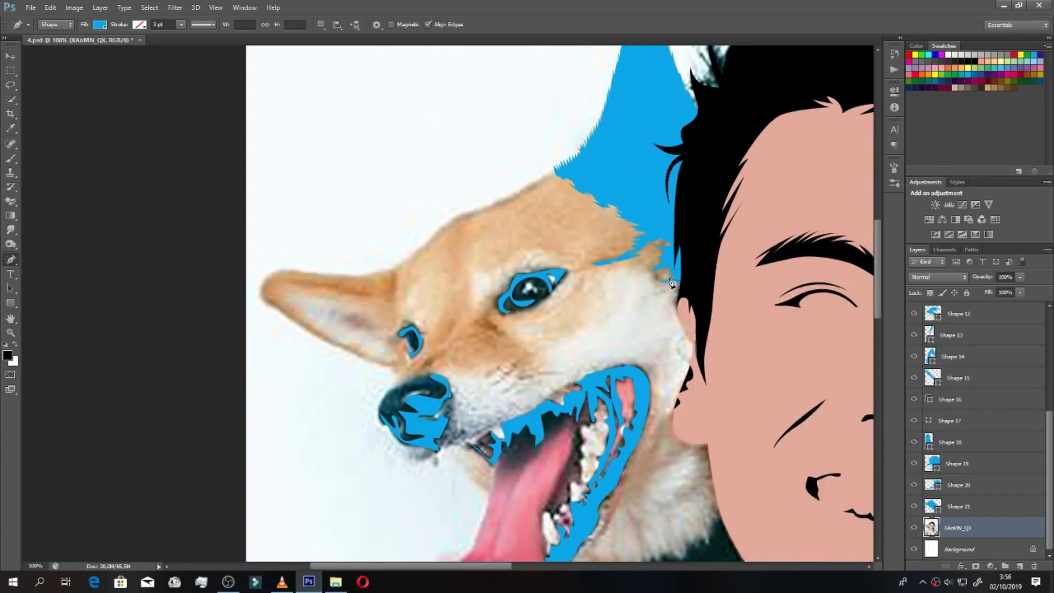
pyautogui.moveTo(651, 279)
pyautogui.mouseDown()
pyautogui.moveTo(688, 265)
pyautogui.moveTo(679, 285)
pyautogui.mouseUp()
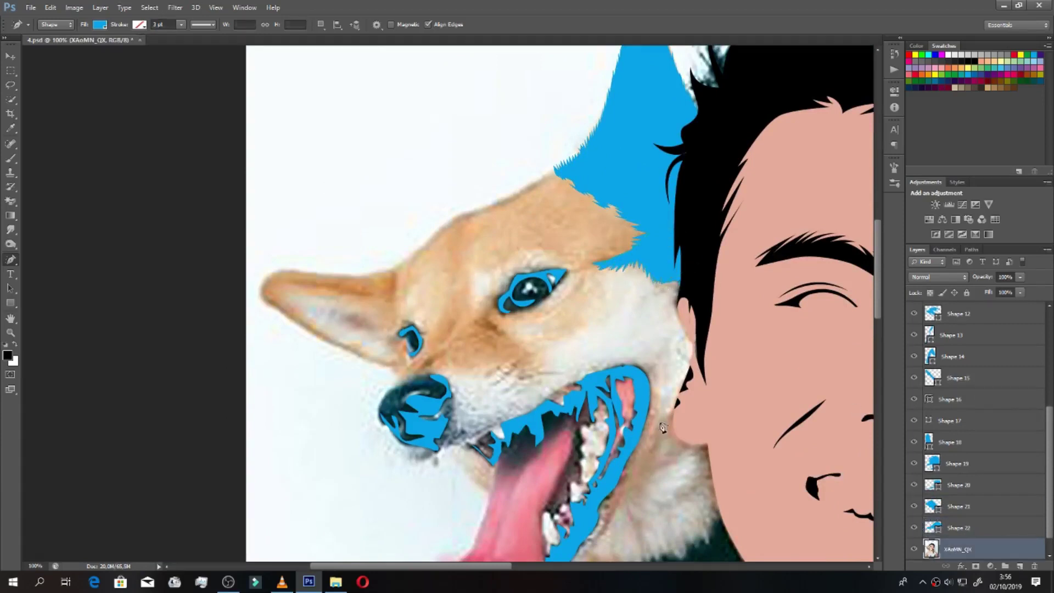
pyautogui.moveTo(575, 273)
pyautogui.mouseDown()
pyautogui.moveTo(585, 235)
pyautogui.moveTo(561, 203)
pyautogui.moveTo(544, 216)
pyautogui.moveTo(545, 177)
pyautogui.moveTo(588, 177)
pyautogui.mouseUp()
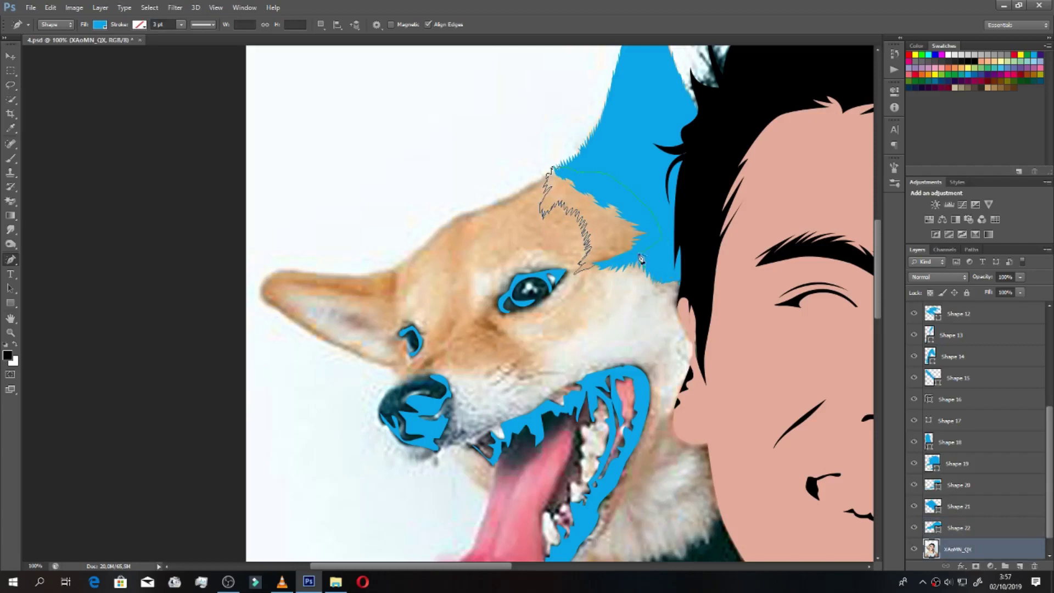
pyautogui.moveTo(640, 259); pyautogui.dragTo(642, 258)
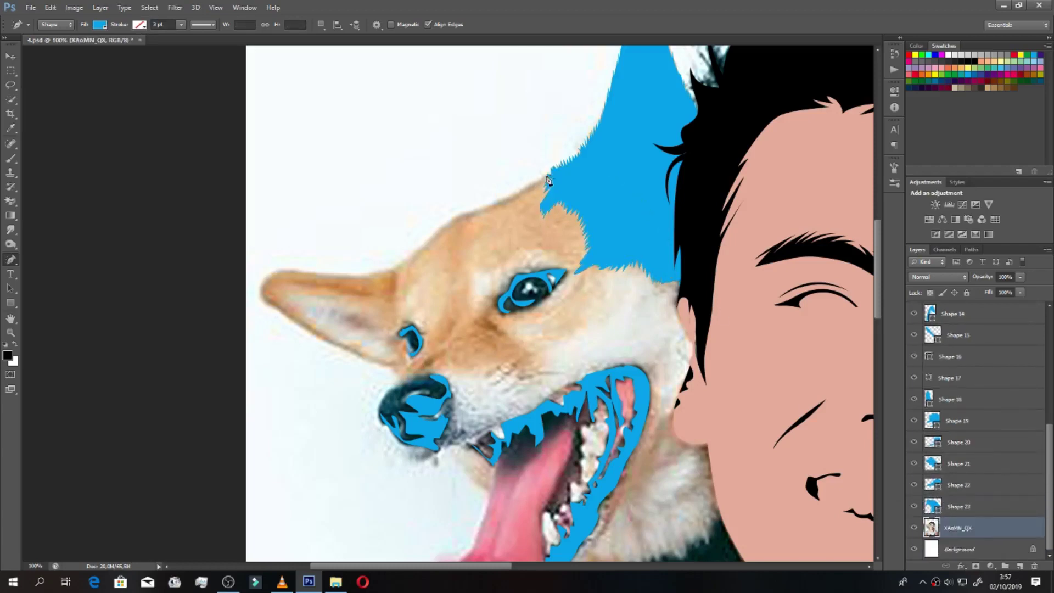
pyautogui.moveTo(527, 193)
pyautogui.mouseDown()
pyautogui.moveTo(439, 234)
pyautogui.moveTo(410, 283)
pyautogui.moveTo(434, 243)
pyautogui.moveTo(550, 181)
pyautogui.mouseUp()
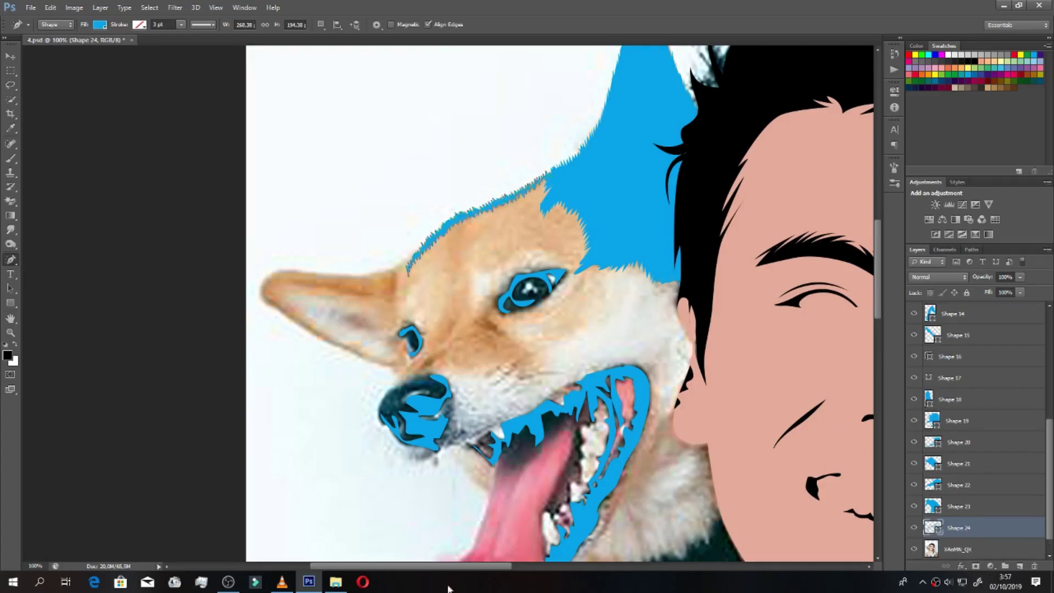
pyautogui.hscroll(-3, 461, 587)
pyautogui.click(971, 549)
# Step: Cover the dog's brow and the patch above it with blue shapes
pyautogui.moveTo(642, 265)
pyautogui.mouseDown()
pyautogui.moveTo(652, 194)
pyautogui.moveTo(643, 265)
pyautogui.mouseUp()
pyautogui.scroll(-2, 1049, 436)
pyautogui.click(993, 528)
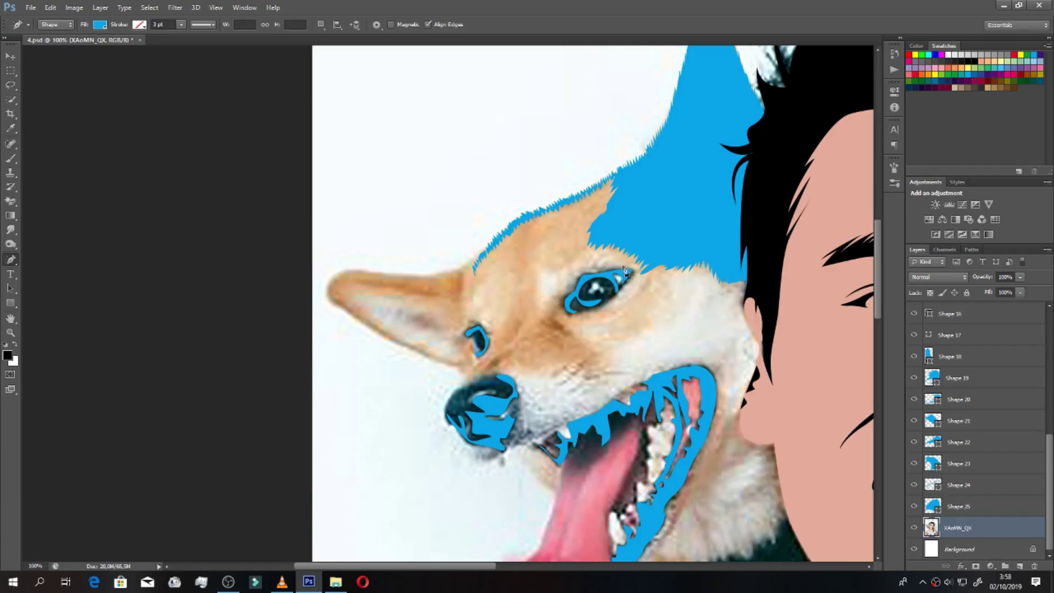
pyautogui.click(640, 262)
pyautogui.click(637, 262)
pyautogui.click(991, 549)
pyautogui.click(576, 264)
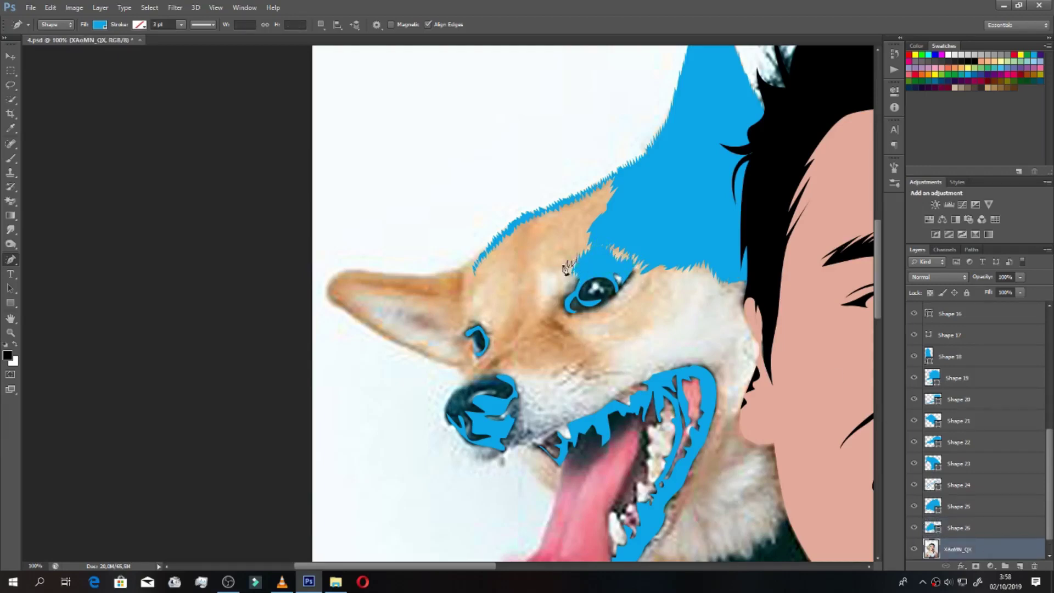
pyautogui.click(576, 266)
pyautogui.scroll(-2, 977, 494)
pyautogui.click(976, 530)
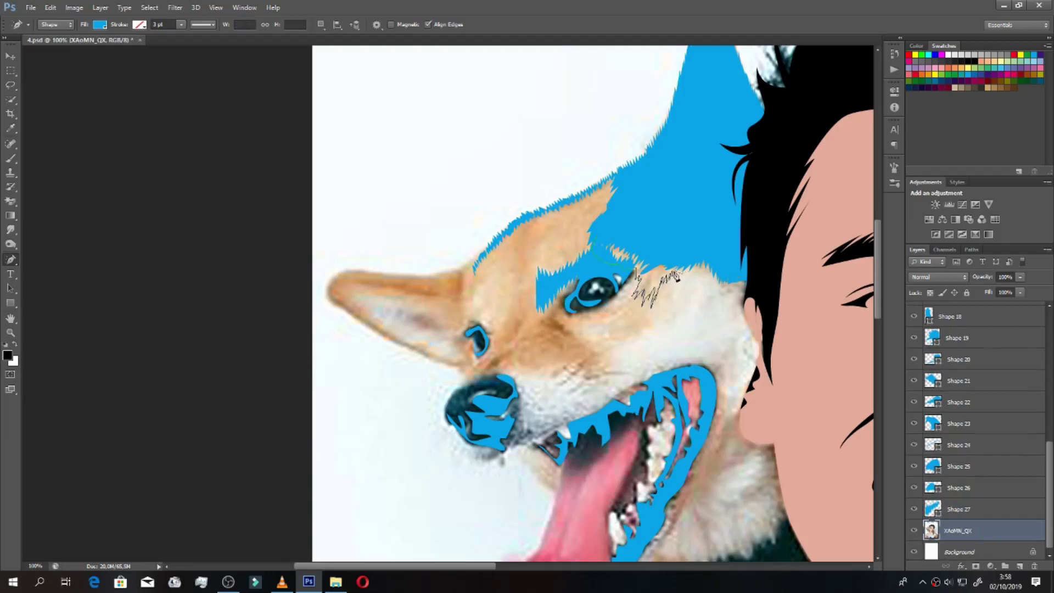
# Step: Close the brow outline and add a jagged blue fur patch on the forehead
pyautogui.click(598, 237)
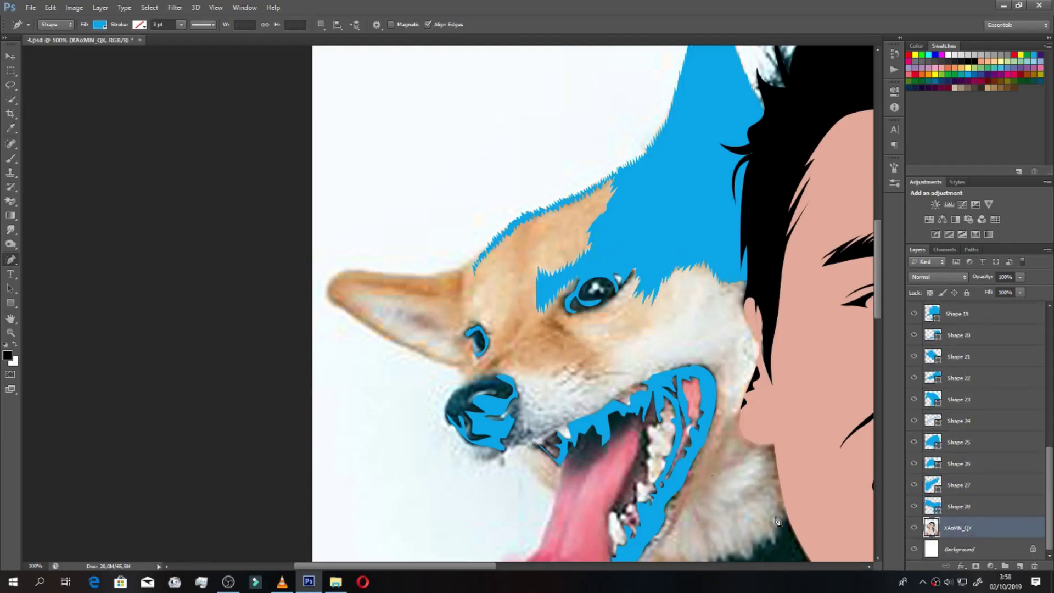
pyautogui.click(534, 264)
pyautogui.click(532, 269)
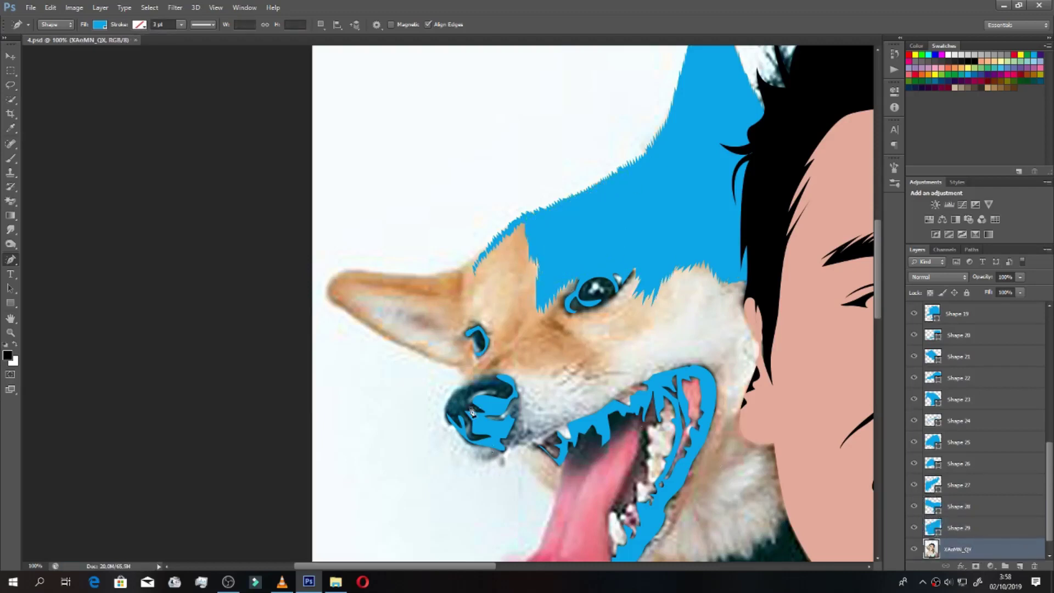
pyautogui.moveTo(530, 260)
pyautogui.mouseDown()
pyautogui.moveTo(517, 329)
pyautogui.moveTo(571, 298)
pyautogui.mouseUp()
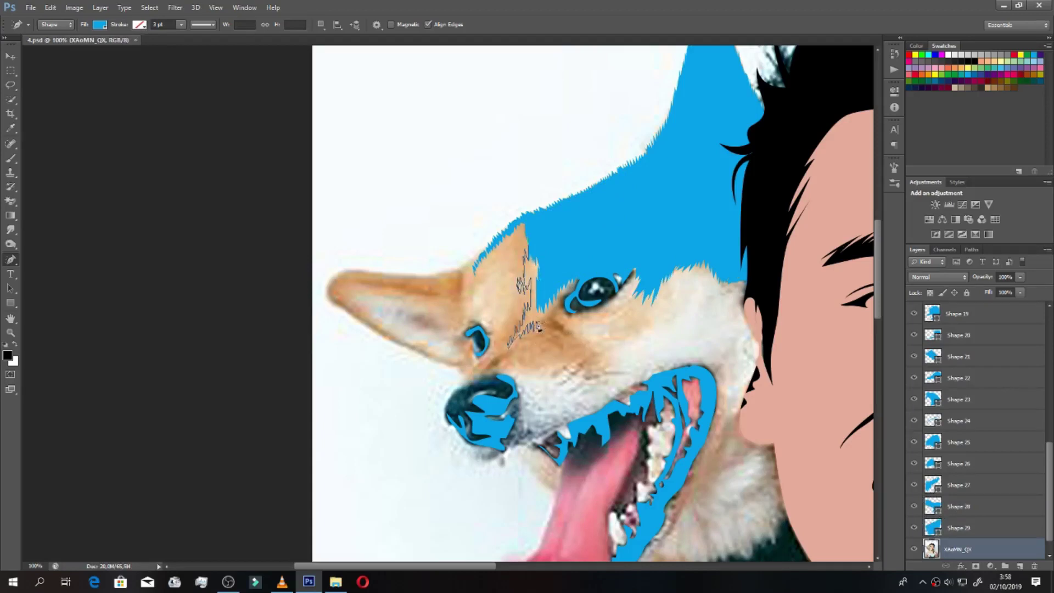
pyautogui.moveTo(569, 257); pyautogui.dragTo(569, 258)
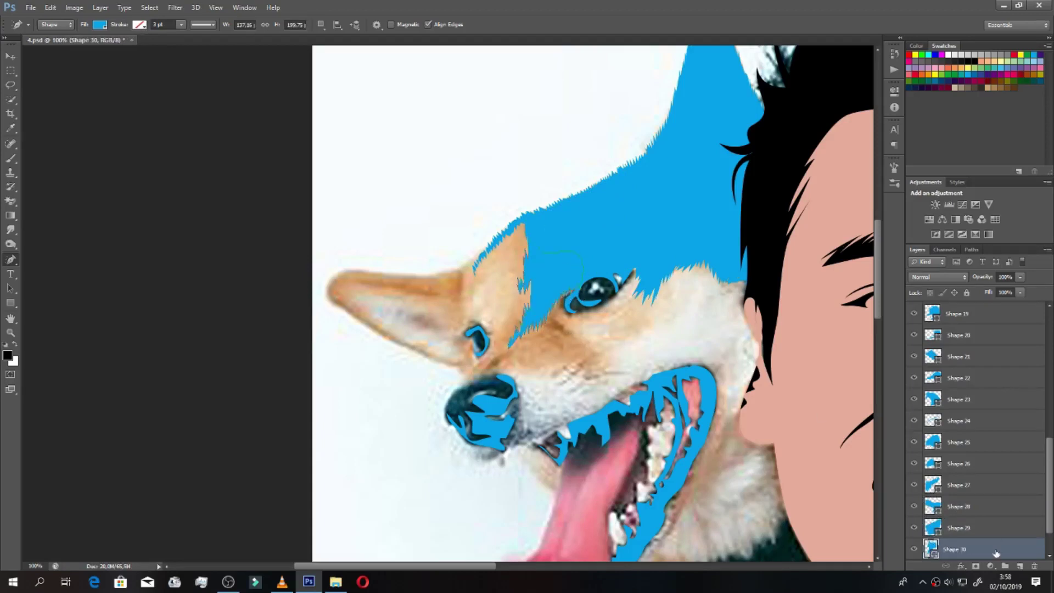
# Step: From the XAoMN_QX photo layer, add blue strips down the forehead and along the ear's top edge
pyautogui.scroll(-1, 1051, 488)
pyautogui.click(958, 527)
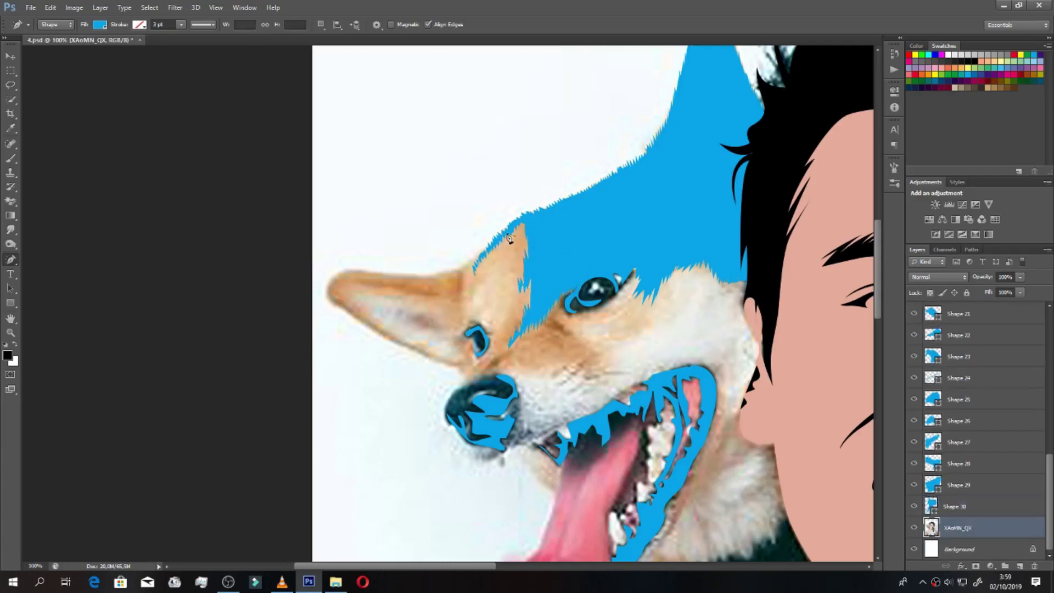
pyautogui.moveTo(513, 240); pyautogui.dragTo(511, 287)
pyautogui.moveTo(522, 225)
pyautogui.mouseDown()
pyautogui.moveTo(473, 302)
pyautogui.moveTo(506, 300)
pyautogui.moveTo(523, 276)
pyautogui.moveTo(484, 250)
pyautogui.mouseUp()
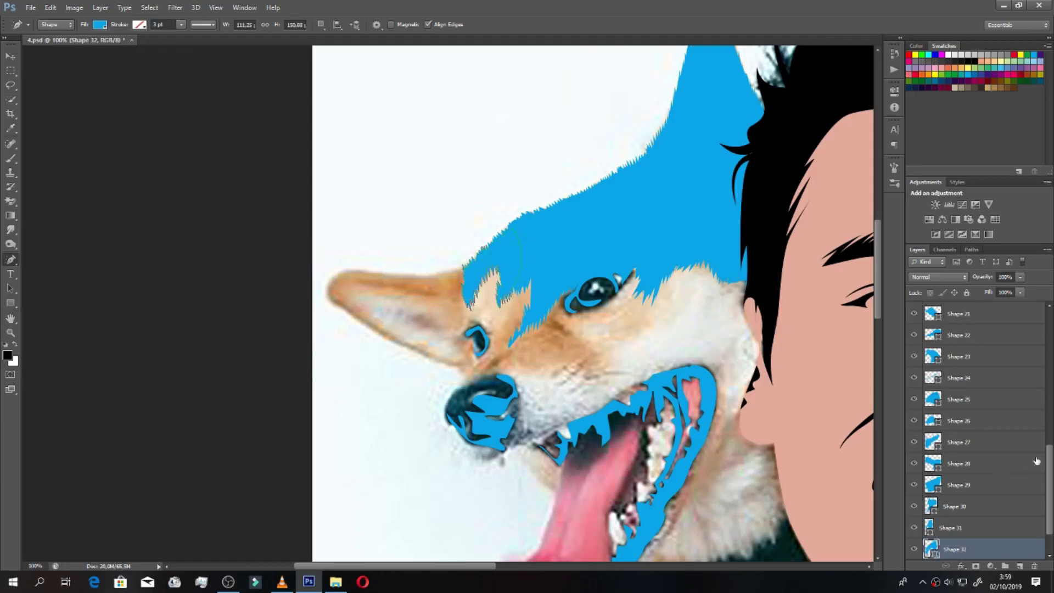
pyautogui.moveTo(511, 286)
pyautogui.mouseDown()
pyautogui.moveTo(483, 370)
pyautogui.moveTo(463, 311)
pyautogui.moveTo(471, 287)
pyautogui.mouseUp()
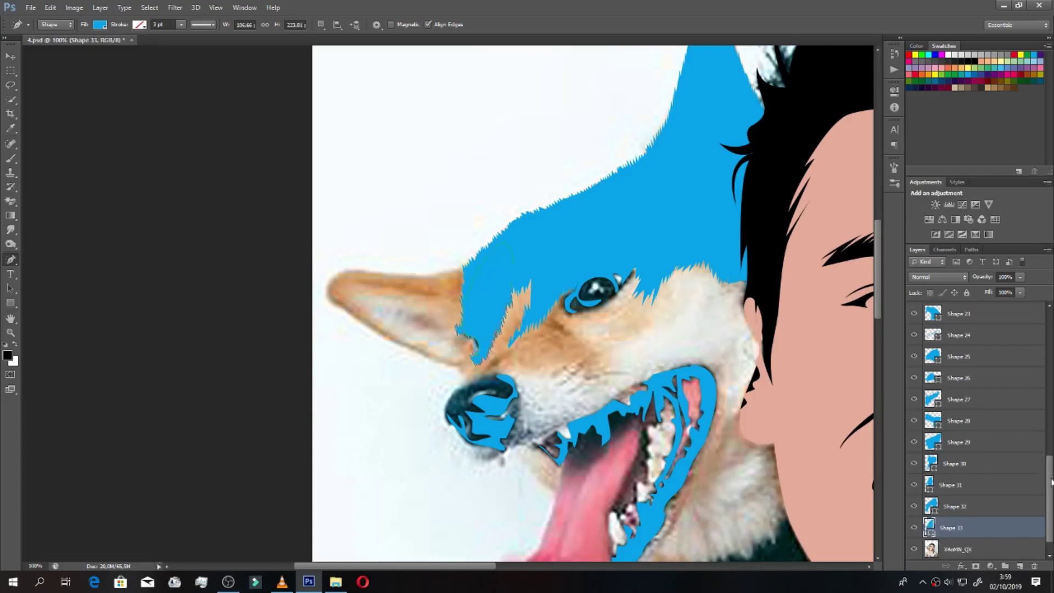
pyautogui.hotkey('alt', '[')
pyautogui.moveTo(455, 289)
pyautogui.mouseDown()
pyautogui.moveTo(411, 299)
pyautogui.moveTo(457, 290)
pyautogui.moveTo(351, 276)
pyautogui.mouseUp()
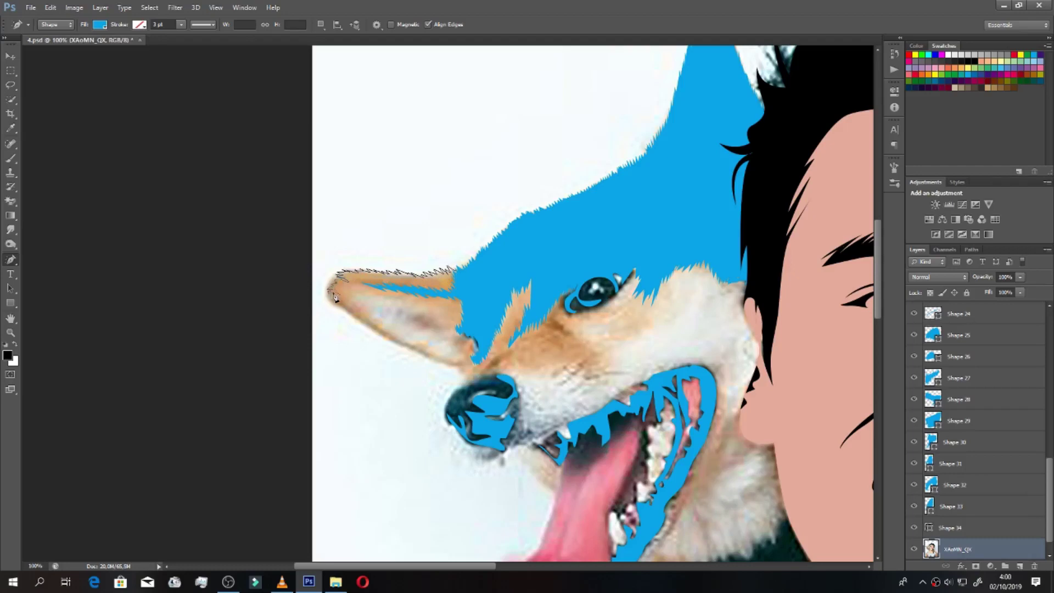
# Step: Outline the left ear's left and lower edges as blue shapes
pyautogui.moveTo(342, 311); pyautogui.dragTo(460, 279)
pyautogui.scroll(-2, 1032, 494)
pyautogui.click(958, 527)
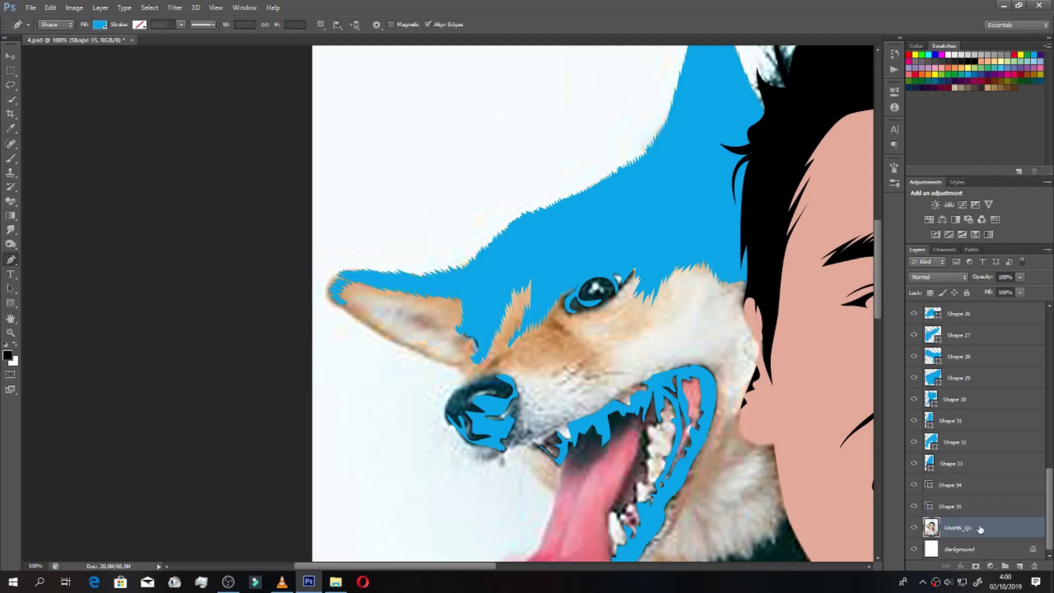
pyautogui.moveTo(333, 305); pyautogui.dragTo(397, 337)
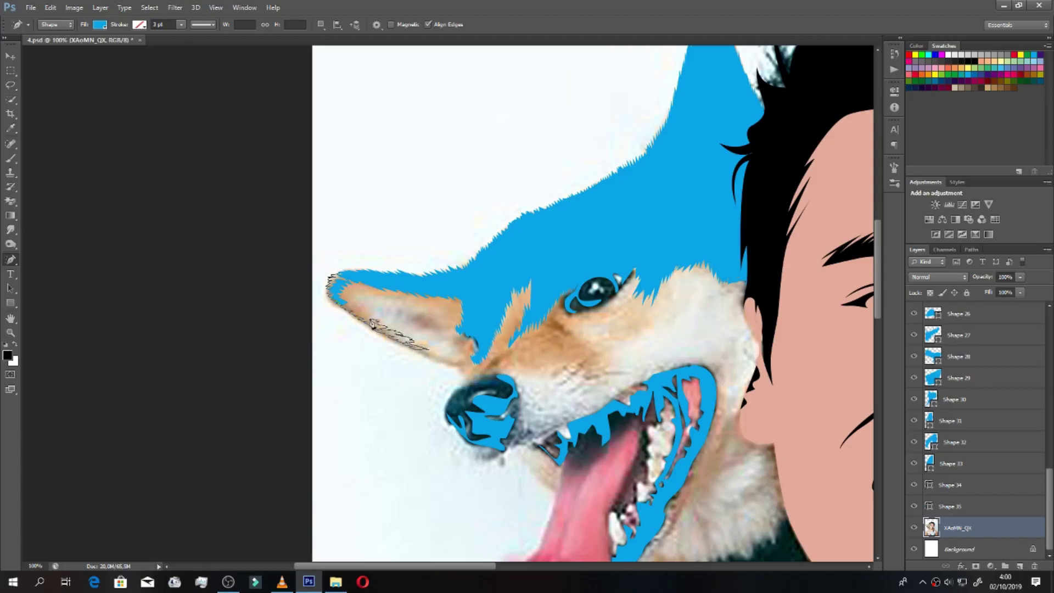
pyautogui.moveTo(372, 323); pyautogui.dragTo(455, 269)
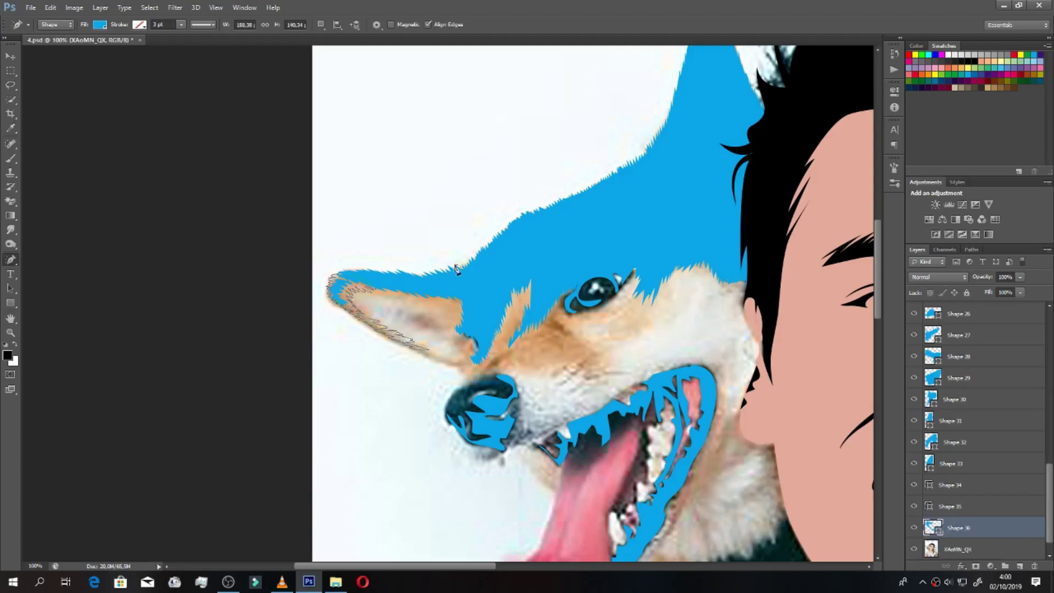
pyautogui.scroll(-2, 439, 282)
pyautogui.hotkey('alt', '[')
pyautogui.moveTo(418, 310); pyautogui.dragTo(452, 331)
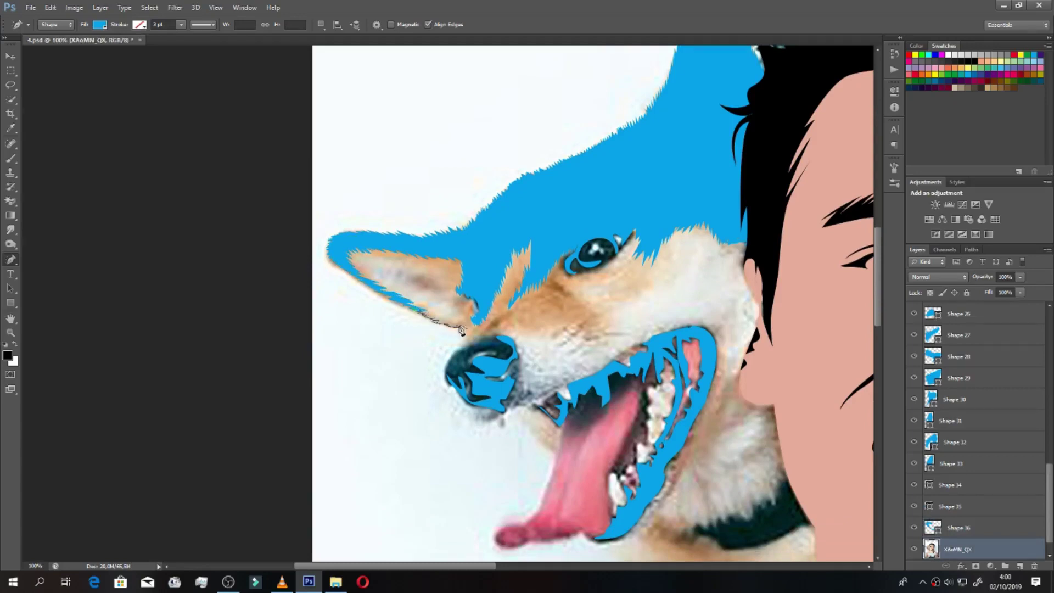
pyautogui.moveTo(464, 303); pyautogui.dragTo(454, 329)
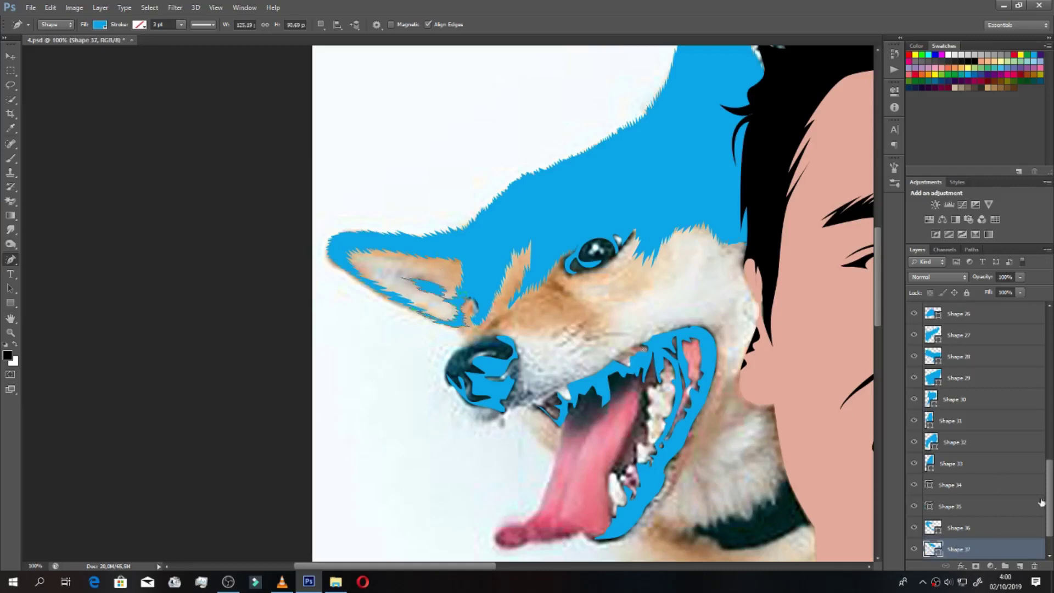
# Step: Fill the inner ear and lower ear edge with blue zigzag shapes, then trace the tuft from nose to ear
pyautogui.scroll(-2, 1041, 502)
pyautogui.click(966, 527)
pyautogui.moveTo(370, 251)
pyautogui.mouseDown()
pyautogui.moveTo(430, 283)
pyautogui.moveTo(445, 230)
pyautogui.mouseUp()
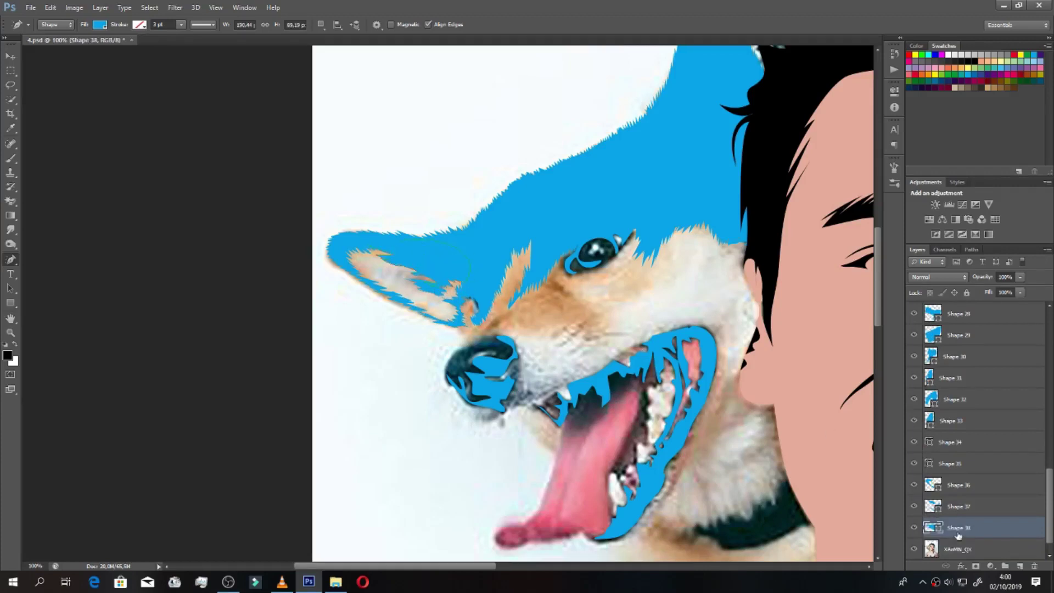
pyautogui.moveTo(397, 264)
pyautogui.mouseDown()
pyautogui.moveTo(384, 297)
pyautogui.moveTo(346, 267)
pyautogui.mouseUp()
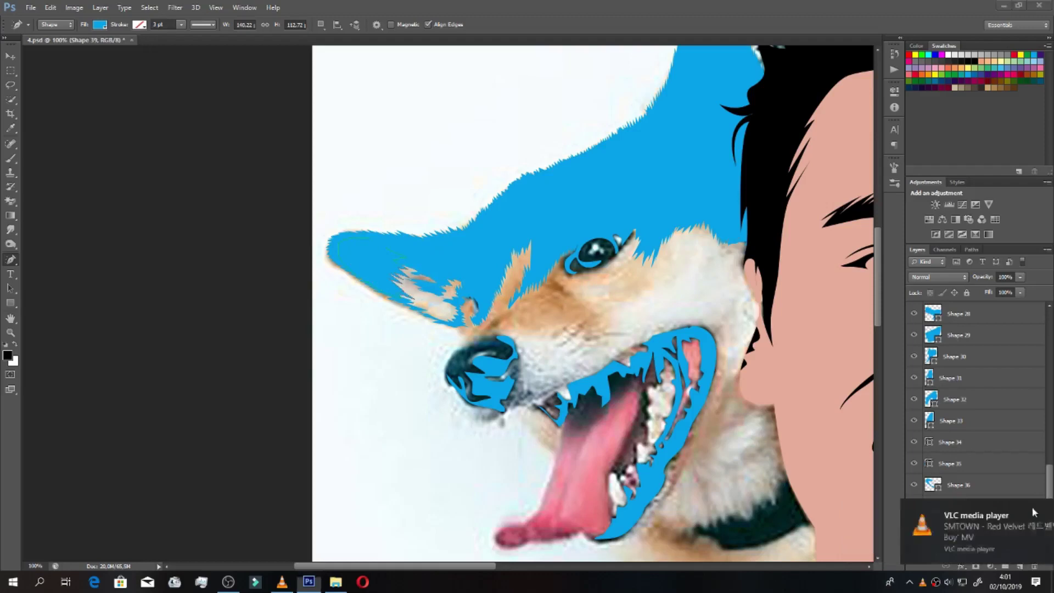
pyautogui.scroll(-3, 976, 439)
pyautogui.moveTo(407, 309); pyautogui.dragTo(455, 329)
pyautogui.moveTo(470, 286); pyautogui.dragTo(397, 260)
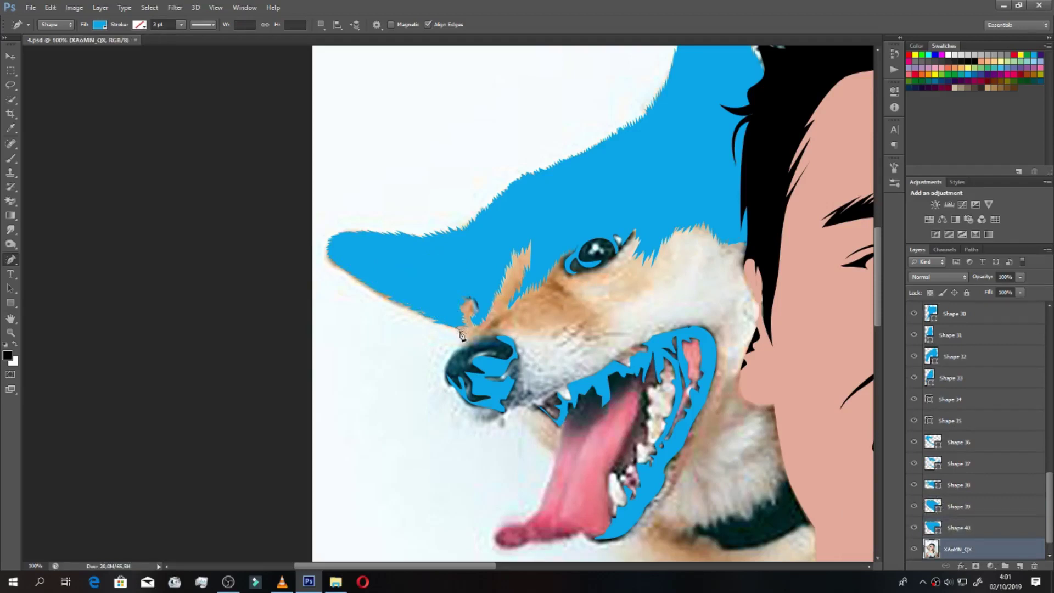
pyautogui.moveTo(468, 347)
pyautogui.mouseDown()
pyautogui.moveTo(463, 291)
pyautogui.moveTo(474, 346)
pyautogui.mouseUp()
# Step: Add a blue shape along the top of the dog's nose
pyautogui.scroll(-2, 1049, 497)
pyautogui.click(957, 528)
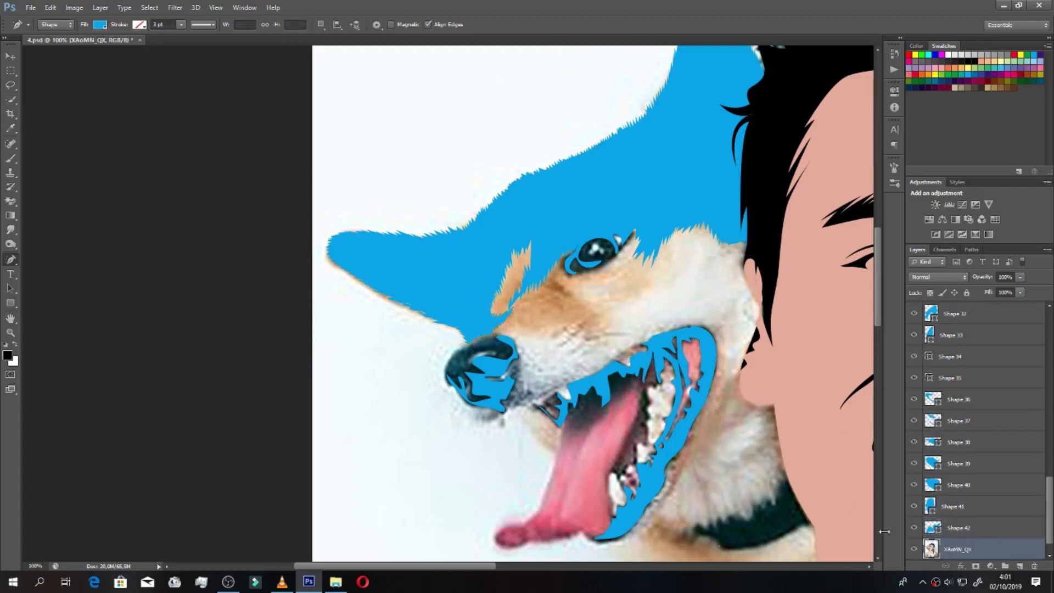
pyautogui.moveTo(479, 342)
pyautogui.mouseDown()
pyautogui.moveTo(500, 338)
pyautogui.moveTo(475, 351)
pyautogui.moveTo(483, 378)
pyautogui.mouseUp()
pyautogui.hotkey('alt', '[')
pyautogui.click(489, 338)
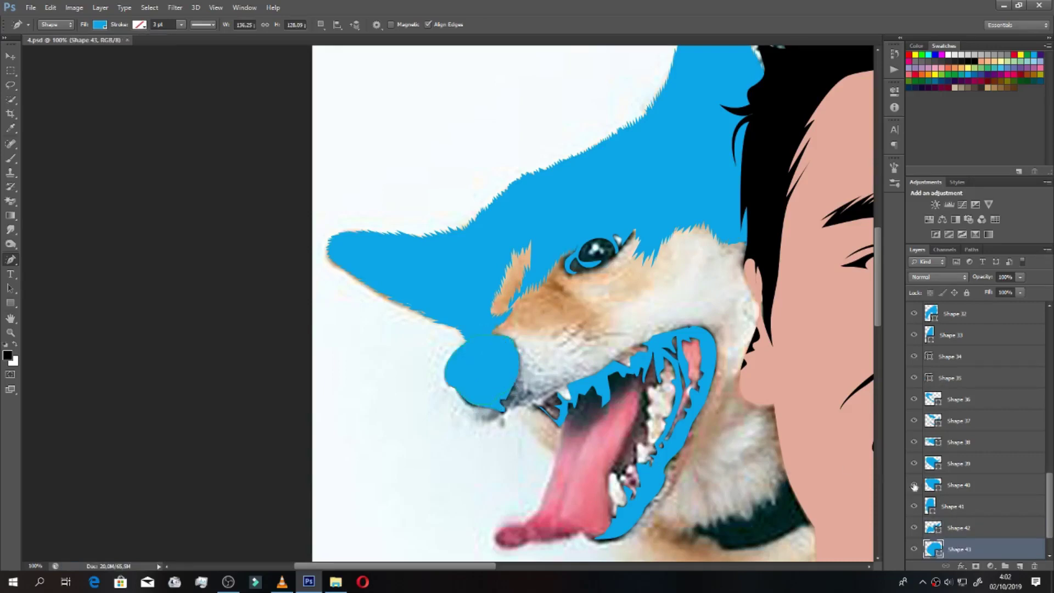
pyautogui.hotkey('alt', '[')
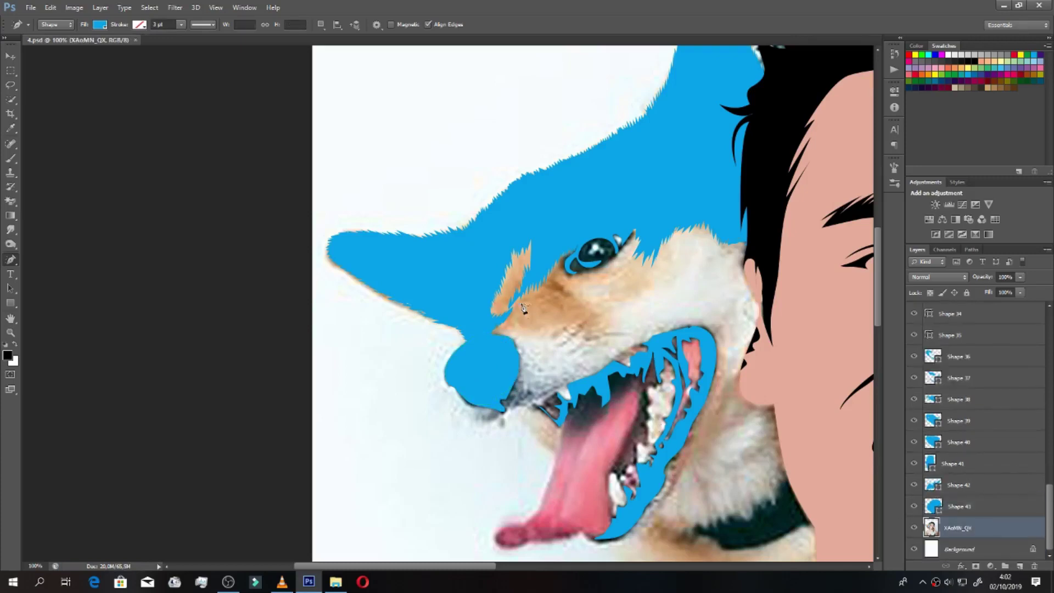
# Step: Trace blue fur shapes around and beside the dog's eye
pyautogui.moveTo(547, 280); pyautogui.dragTo(521, 320)
pyautogui.moveTo(542, 236); pyautogui.dragTo(538, 229)
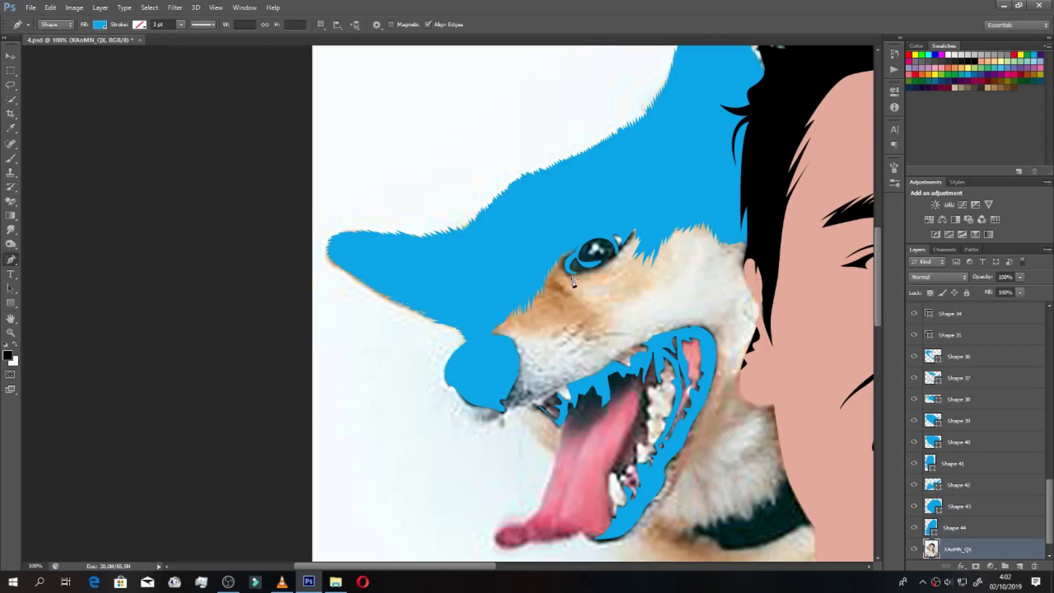
pyautogui.moveTo(571, 269); pyautogui.dragTo(568, 266)
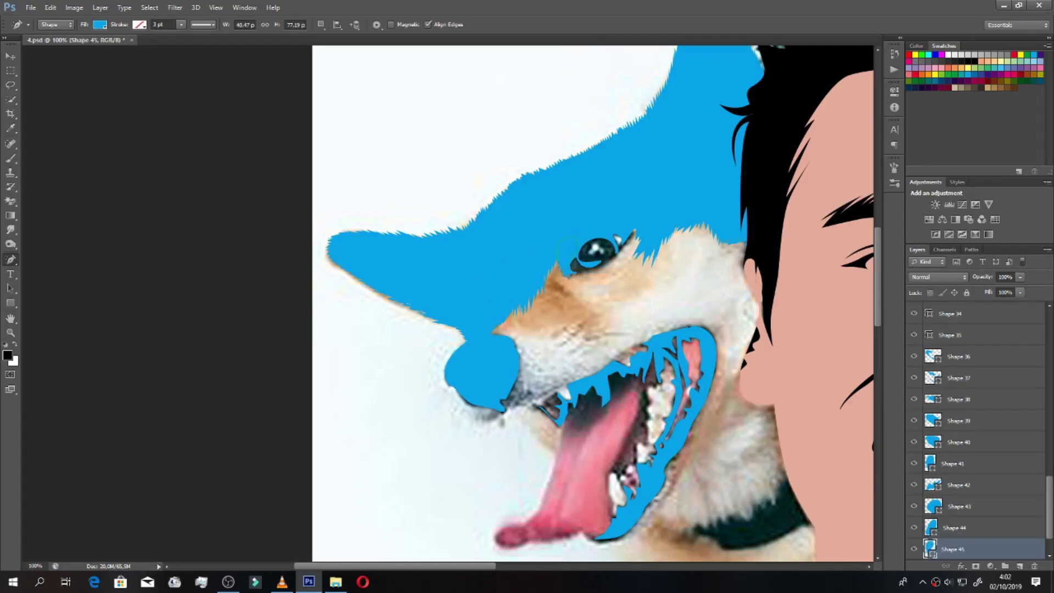
pyautogui.moveTo(1049, 503); pyautogui.dragTo(1049, 516)
pyautogui.click(957, 528)
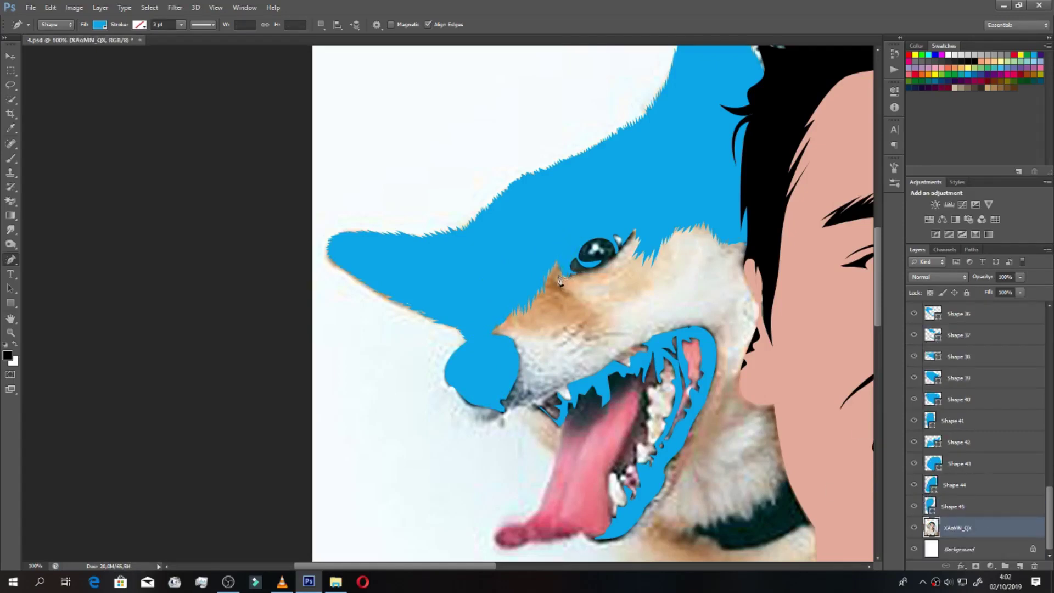
# Step: Add a zigzag blue fur shape from the eye toward the snout
pyautogui.moveTo(543, 276); pyautogui.dragTo(554, 265)
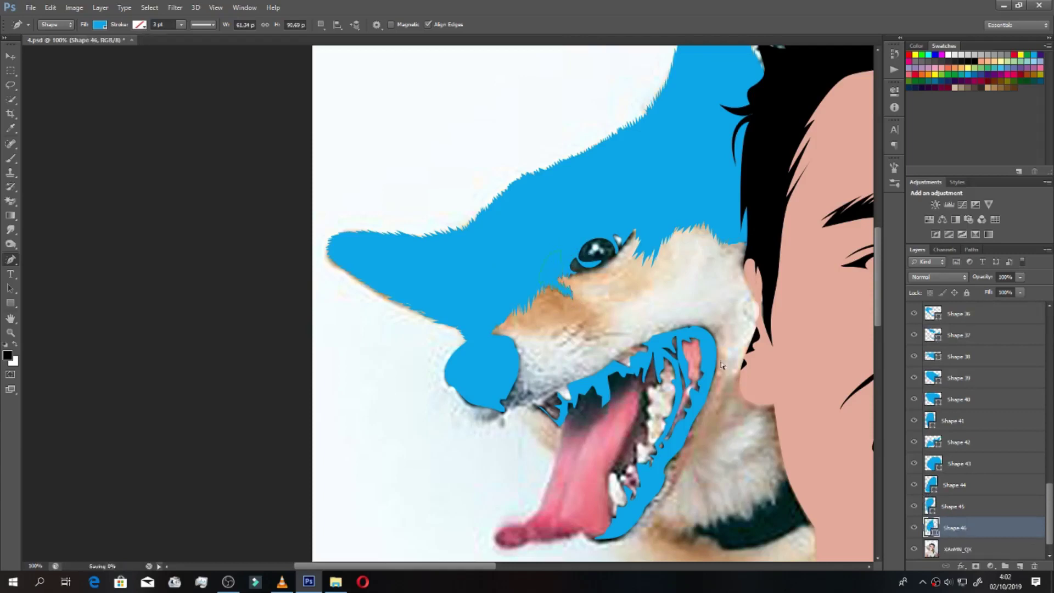
pyautogui.moveTo(577, 325); pyautogui.dragTo(547, 324)
pyautogui.moveTo(543, 276); pyautogui.dragTo(542, 274)
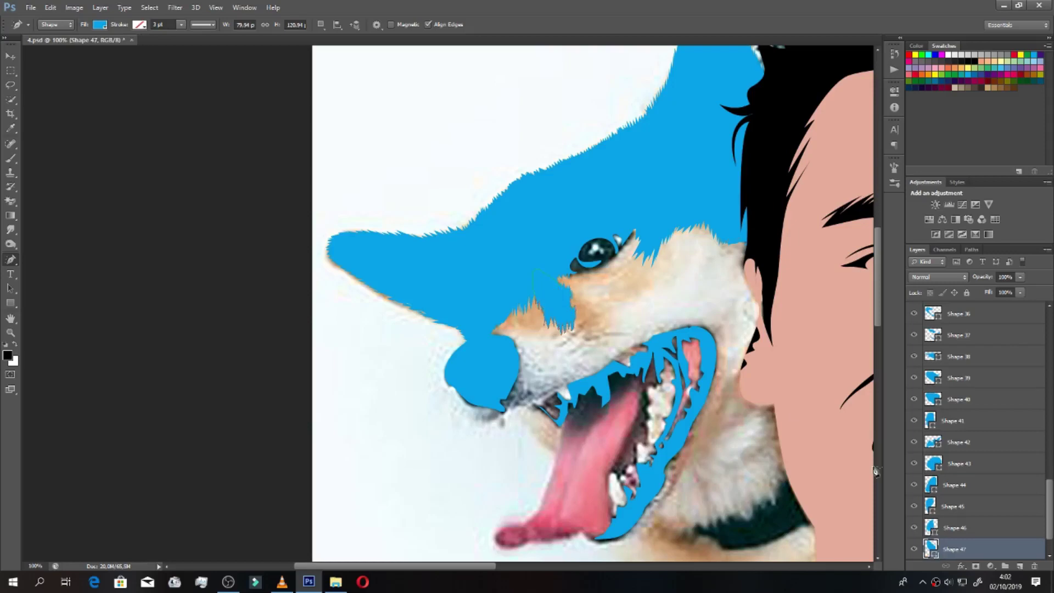
pyautogui.scroll(-2, 1049, 499)
pyautogui.click(957, 527)
# Step: Close another snout fur shape and merge away the extra shape layer
pyautogui.moveTo(502, 345); pyautogui.dragTo(565, 328)
pyautogui.moveTo(482, 329); pyautogui.dragTo(514, 312)
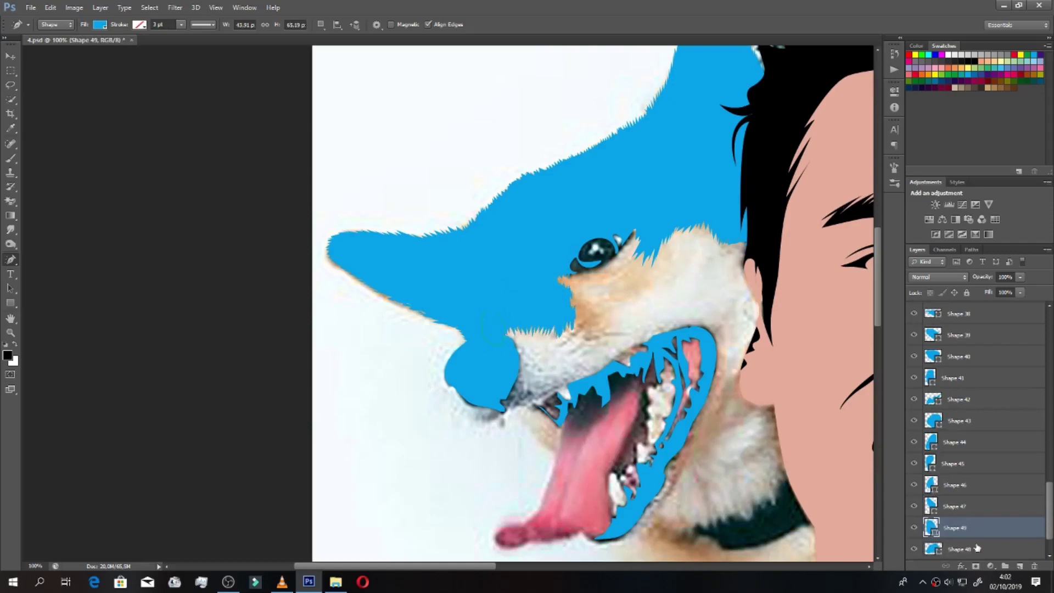
pyautogui.moveTo(1048, 501); pyautogui.dragTo(1050, 516)
pyautogui.keyDown('shift'); pyautogui.click(959, 506); pyautogui.keyUp('shift')
pyautogui.hotkey('ctrl', 'e')
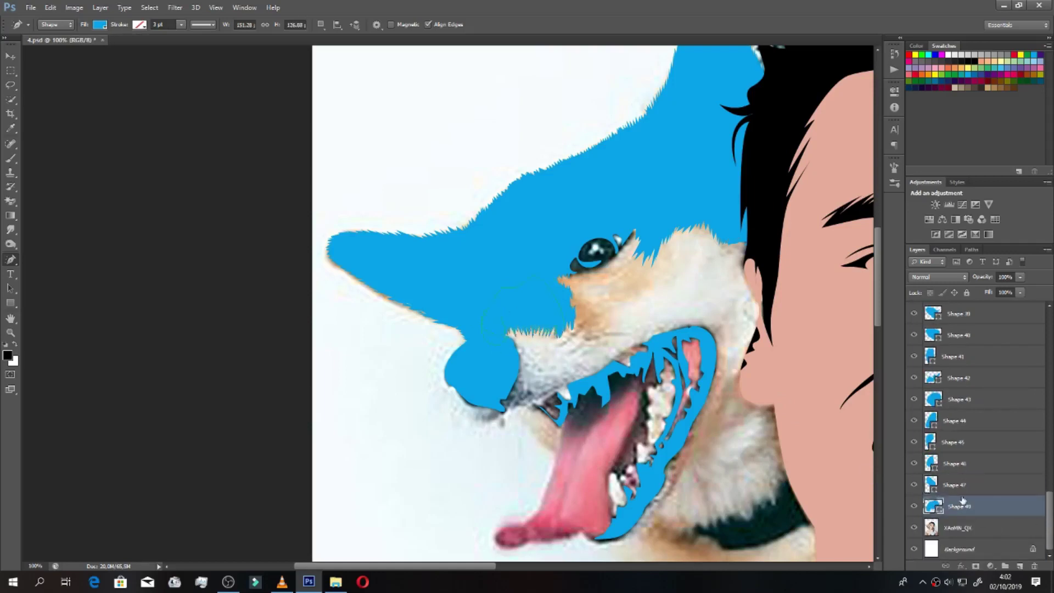
pyautogui.click(958, 527)
# Step: Add blue fur shapes beside and below the eye and up toward the ear
pyautogui.moveTo(572, 281)
pyautogui.mouseDown()
pyautogui.moveTo(585, 343)
pyautogui.moveTo(576, 329)
pyautogui.mouseUp()
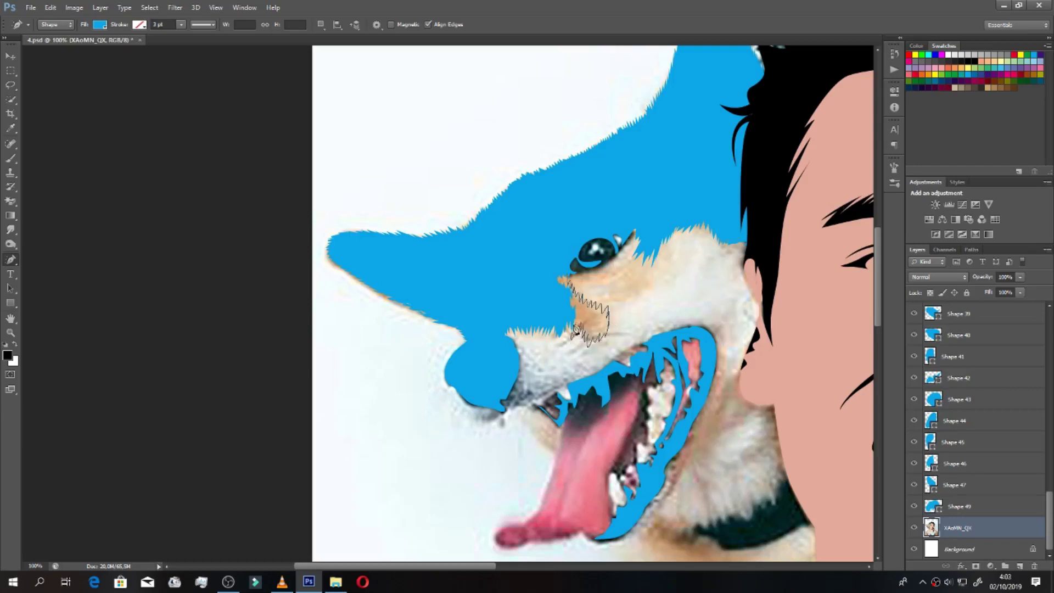
pyautogui.moveTo(559, 268); pyautogui.dragTo(559, 270)
pyautogui.click(982, 551)
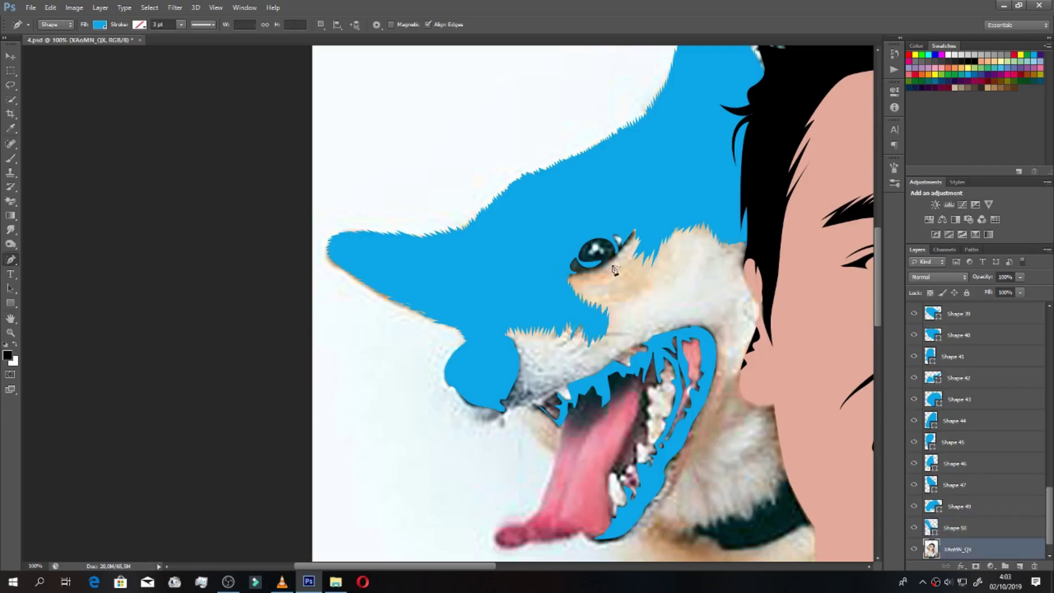
pyautogui.moveTo(608, 268)
pyautogui.mouseDown()
pyautogui.moveTo(652, 252)
pyautogui.moveTo(658, 277)
pyautogui.moveTo(614, 313)
pyautogui.moveTo(620, 286)
pyautogui.moveTo(578, 306)
pyautogui.mouseUp()
pyautogui.moveTo(610, 232); pyautogui.dragTo(641, 222)
pyautogui.moveTo(650, 303); pyautogui.dragTo(709, 243)
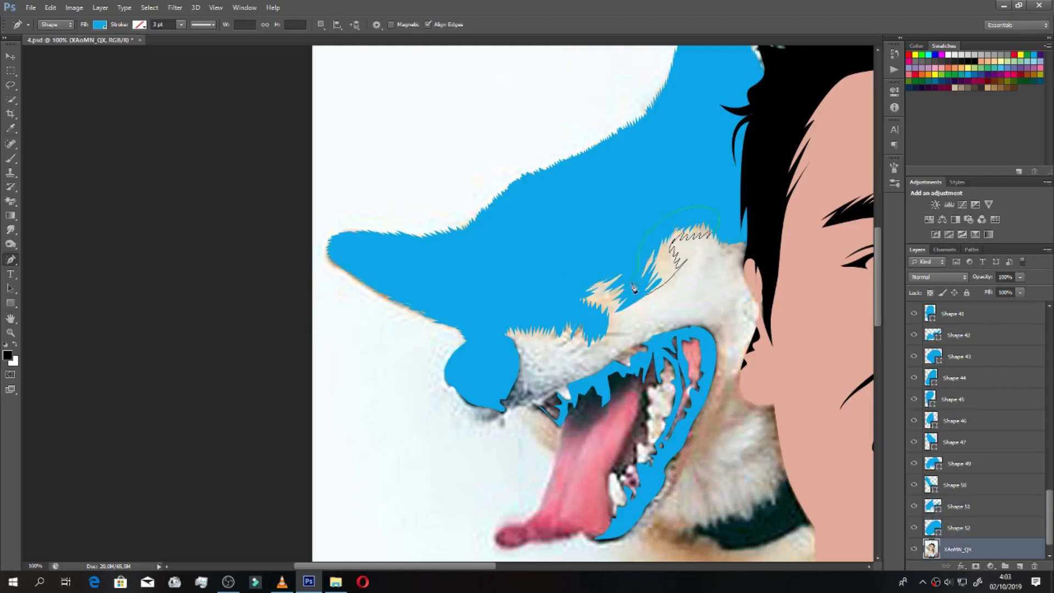
pyautogui.moveTo(633, 288); pyautogui.dragTo(639, 292)
# Step: Cover the fur along the muzzle with a blue shape
pyautogui.scroll(-2, 1050, 514)
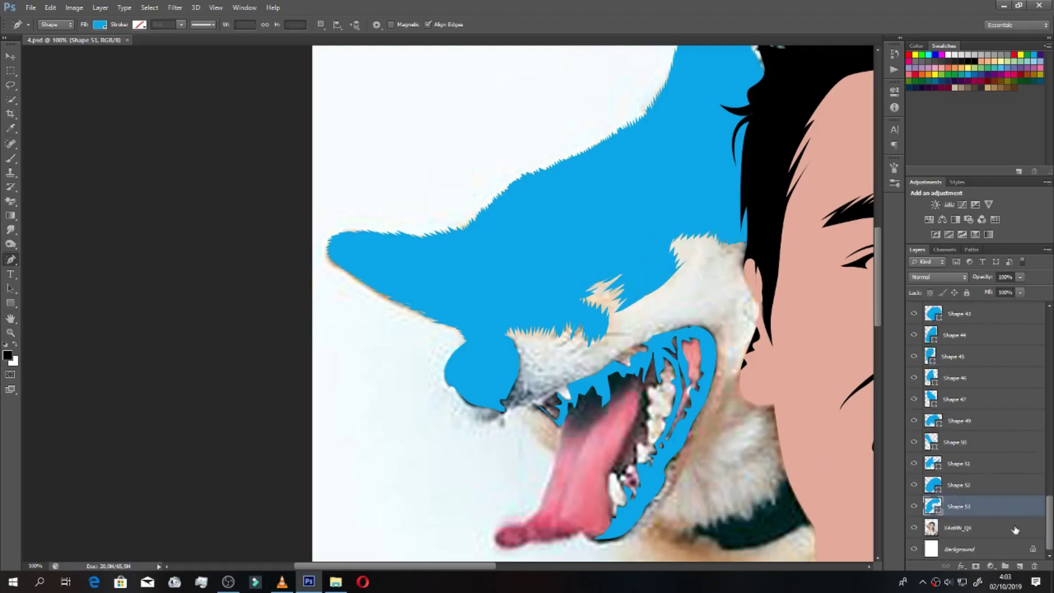
pyautogui.click(958, 527)
pyautogui.moveTo(506, 341)
pyautogui.mouseDown()
pyautogui.moveTo(526, 379)
pyautogui.moveTo(514, 410)
pyautogui.moveTo(506, 338)
pyautogui.moveTo(548, 379)
pyautogui.mouseUp()
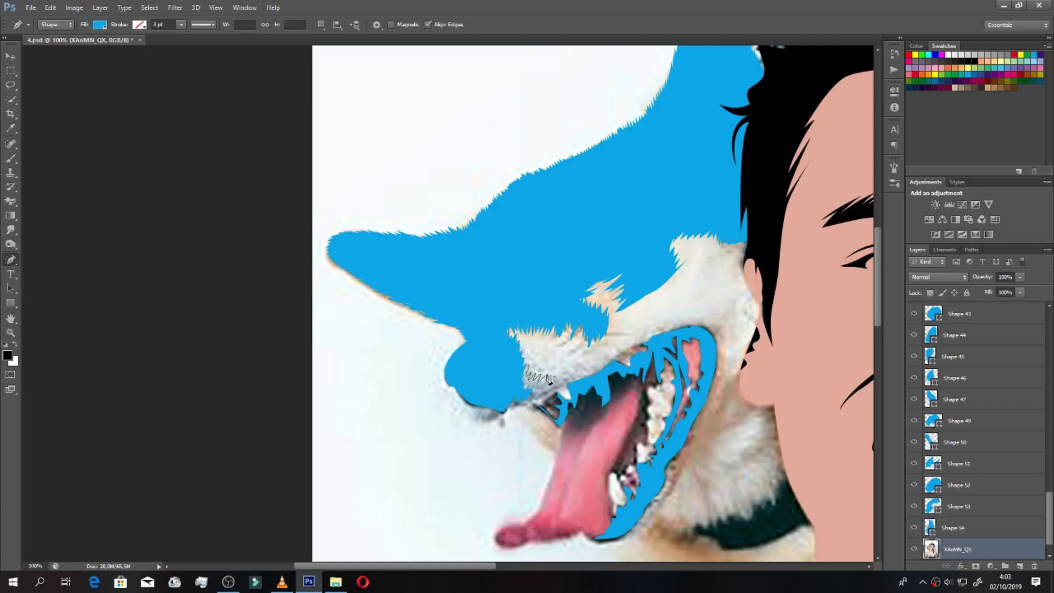
pyautogui.moveTo(564, 391); pyautogui.dragTo(502, 412)
# Step: Save the document and show the original photo copy for comparison
pyautogui.hotkey('ctrl', 's')
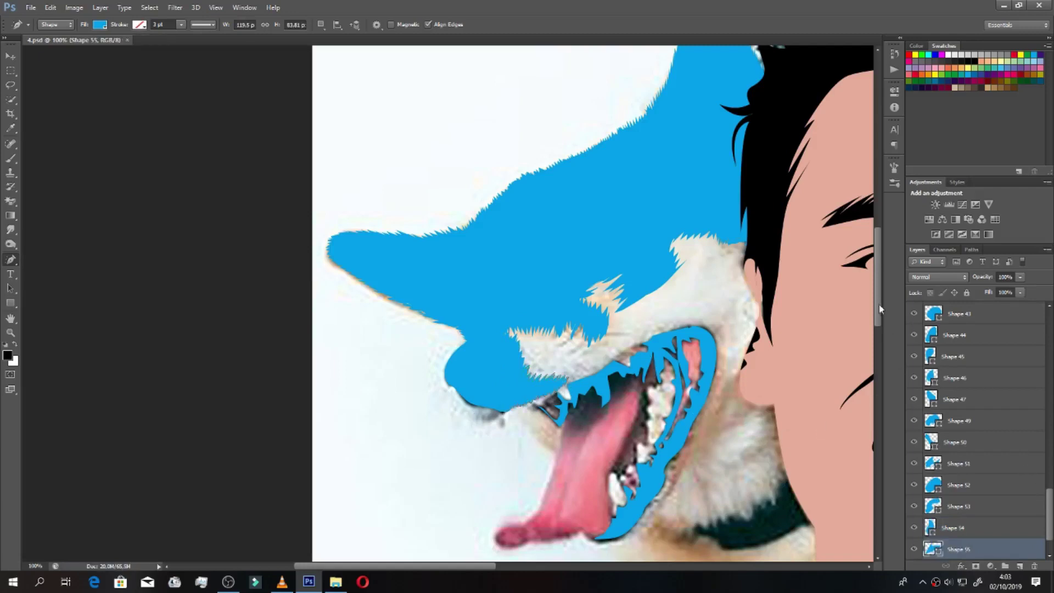
pyautogui.scroll(-3, 878, 304)
pyautogui.moveTo(1045, 497); pyautogui.dragTo(1037, 348)
pyautogui.scroll(5, 1037, 347)
pyautogui.click(914, 334)
# Step: Compare the snout against the original photo while zooming, then hide the photo copy
pyautogui.click(914, 334)
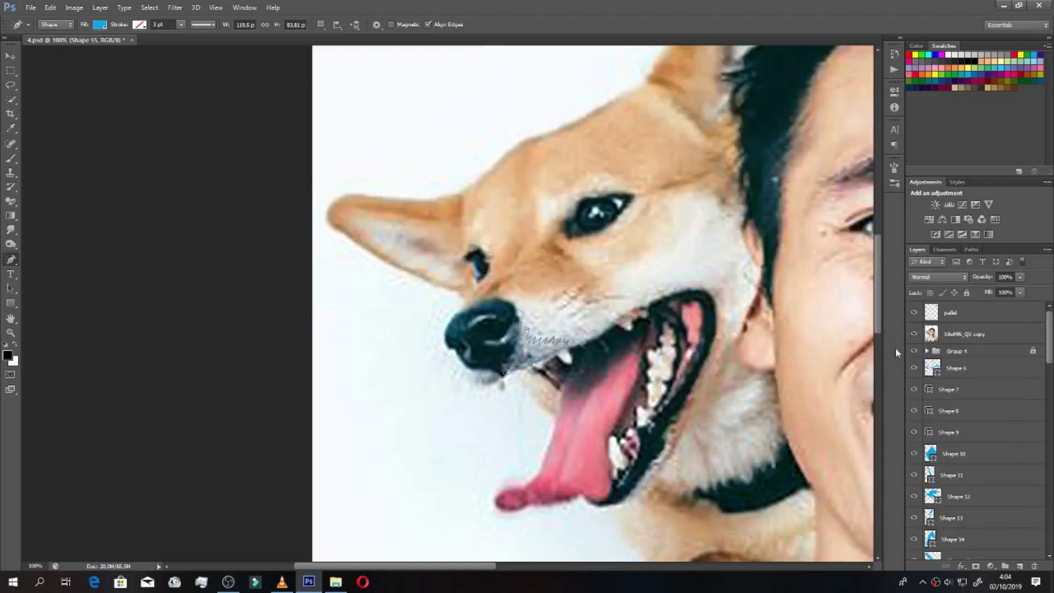
pyautogui.hotkey('ctrl', '+')
pyautogui.hotkey('ctrl', '-')
pyautogui.hotkey('ctrl', '-')
pyautogui.hotkey('ctrl', '-')
pyautogui.hotkey('ctrl', '+')
pyautogui.hotkey('ctrl', '+')
pyautogui.hotkey('ctrl', '+')
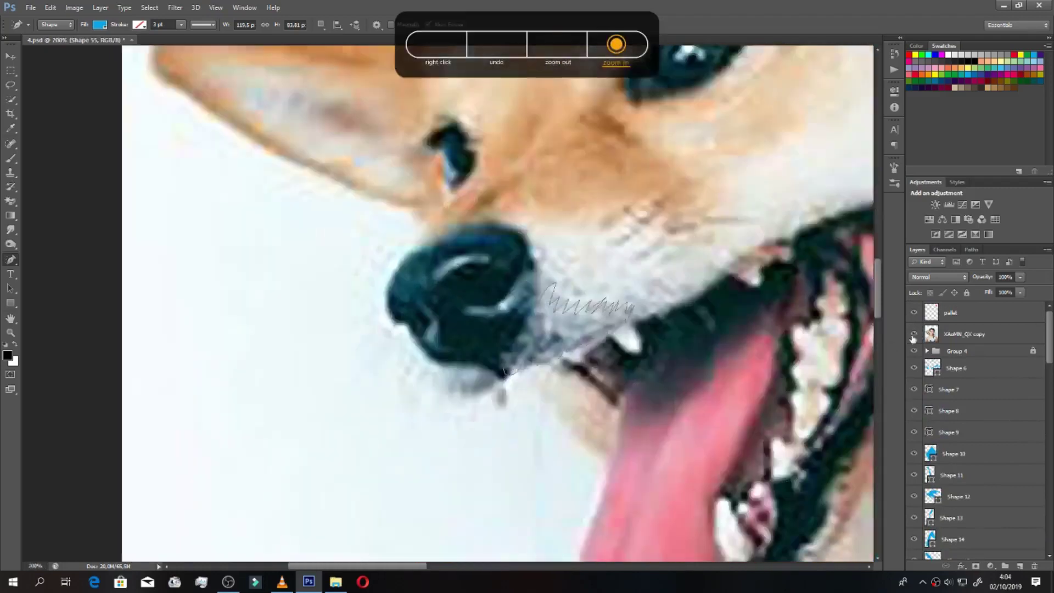
pyautogui.hotkey('ctrl', '-')
pyautogui.click(913, 334)
# Step: Fill the white fur above the dog's mouth with blue zigzag shapes
pyautogui.scroll(-15, 1015, 494)
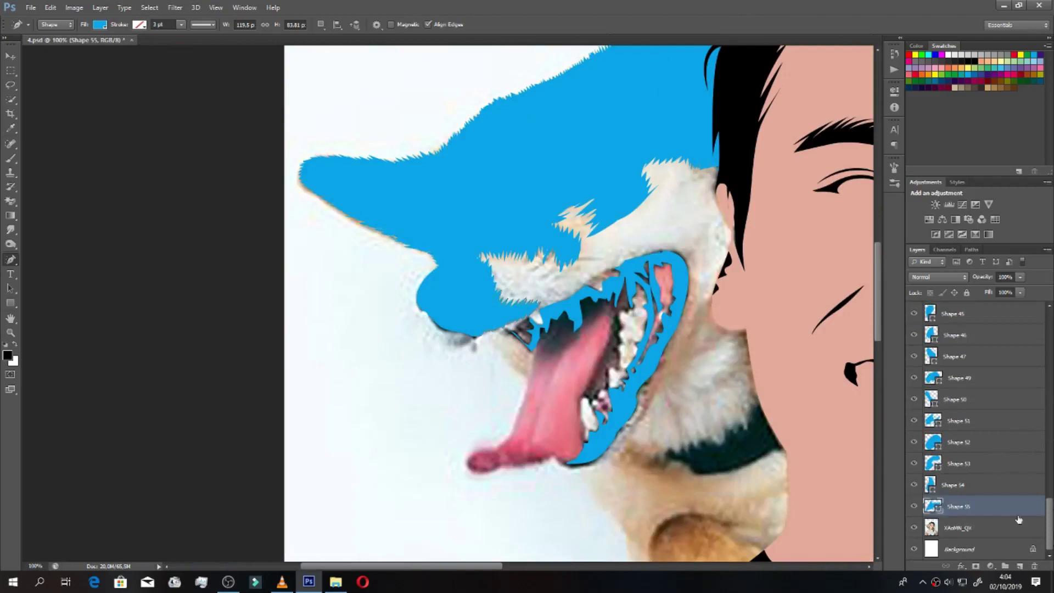
pyautogui.click(1016, 527)
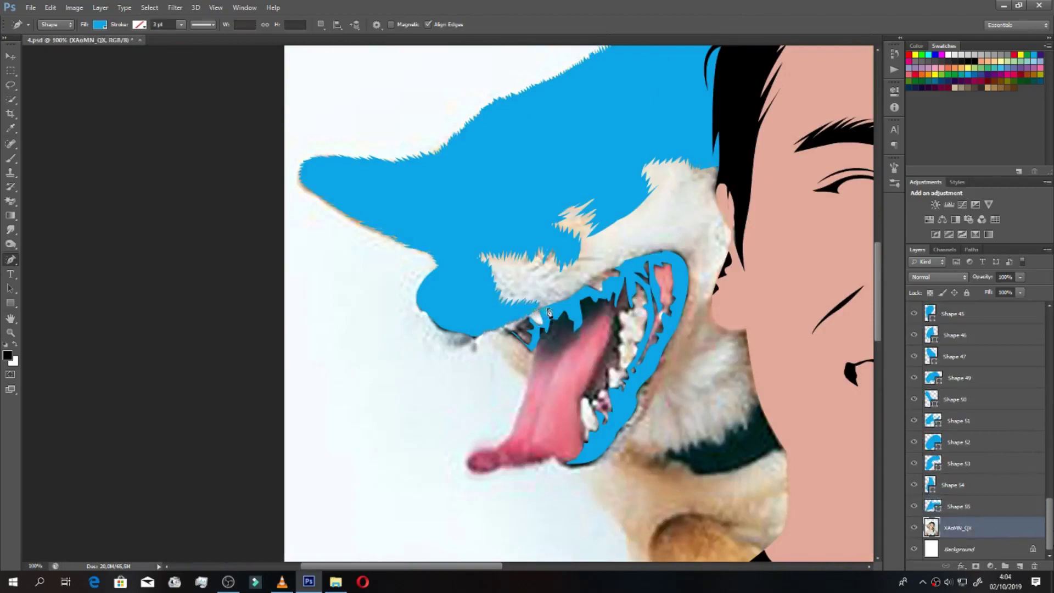
pyautogui.moveTo(569, 304); pyautogui.dragTo(535, 320)
pyautogui.moveTo(559, 255)
pyautogui.mouseDown()
pyautogui.moveTo(566, 304)
pyautogui.moveTo(559, 249)
pyautogui.mouseUp()
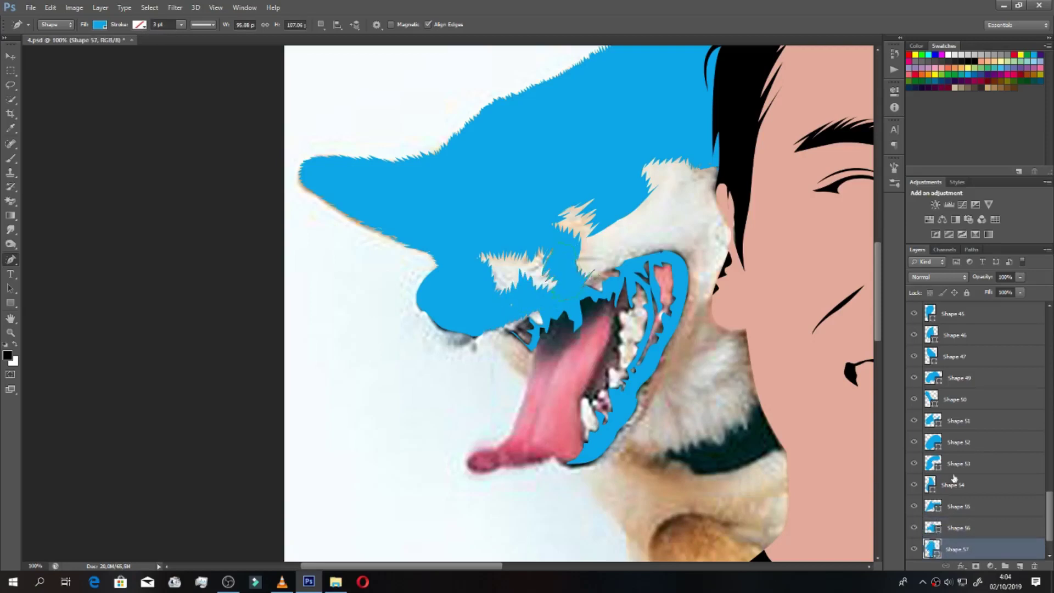
pyautogui.scroll(-2, 1046, 512)
pyautogui.click(966, 527)
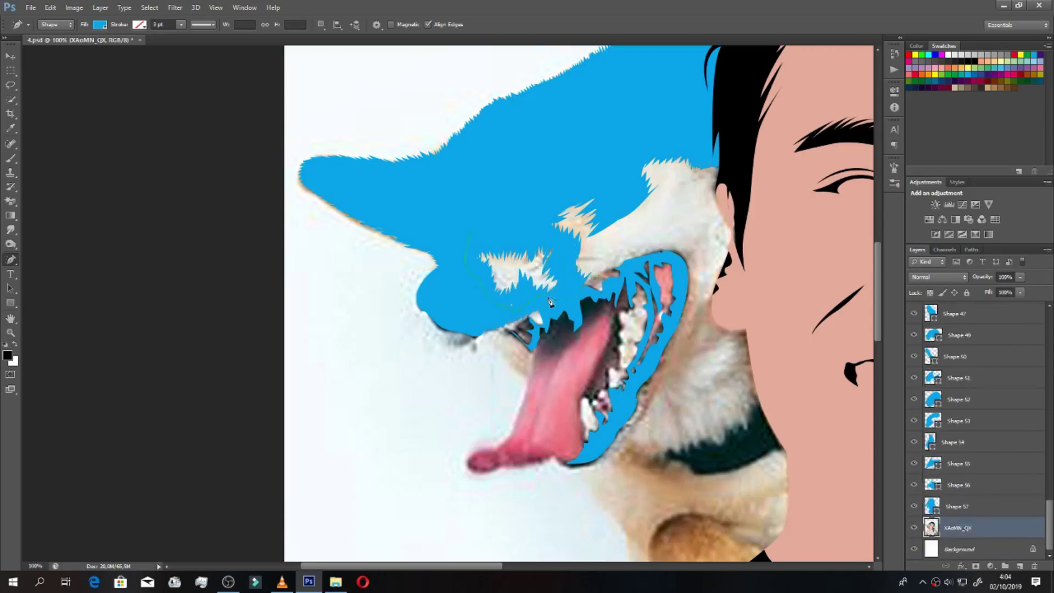
pyautogui.moveTo(550, 302)
pyautogui.mouseDown()
pyautogui.moveTo(567, 262)
pyautogui.moveTo(588, 281)
pyautogui.mouseUp()
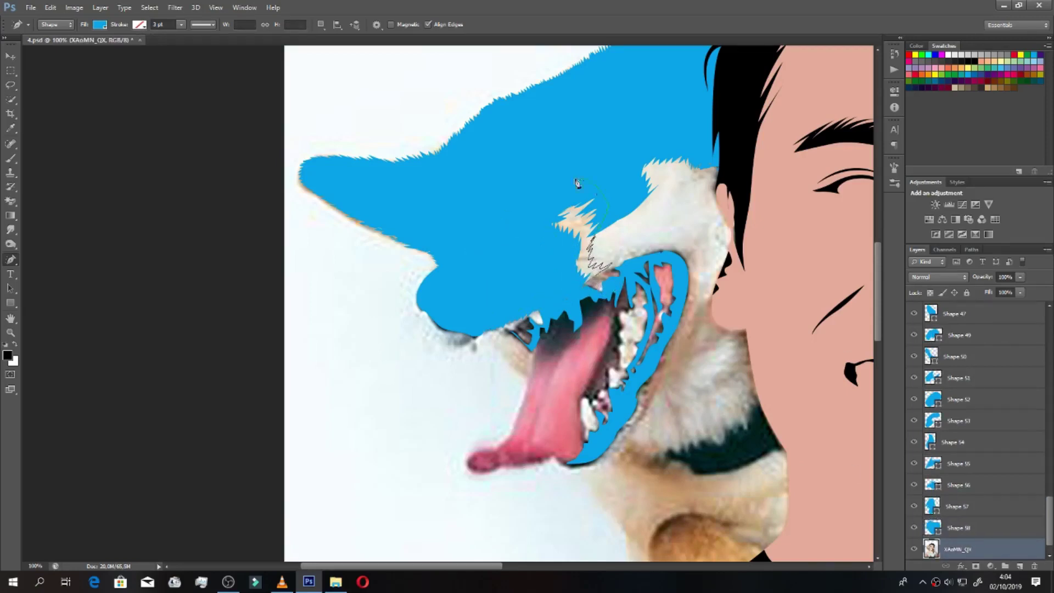
# Step: Add blue fur shapes from the mouth edge up toward the ear
pyautogui.scroll(-2, 1021, 526)
pyautogui.click(1021, 527)
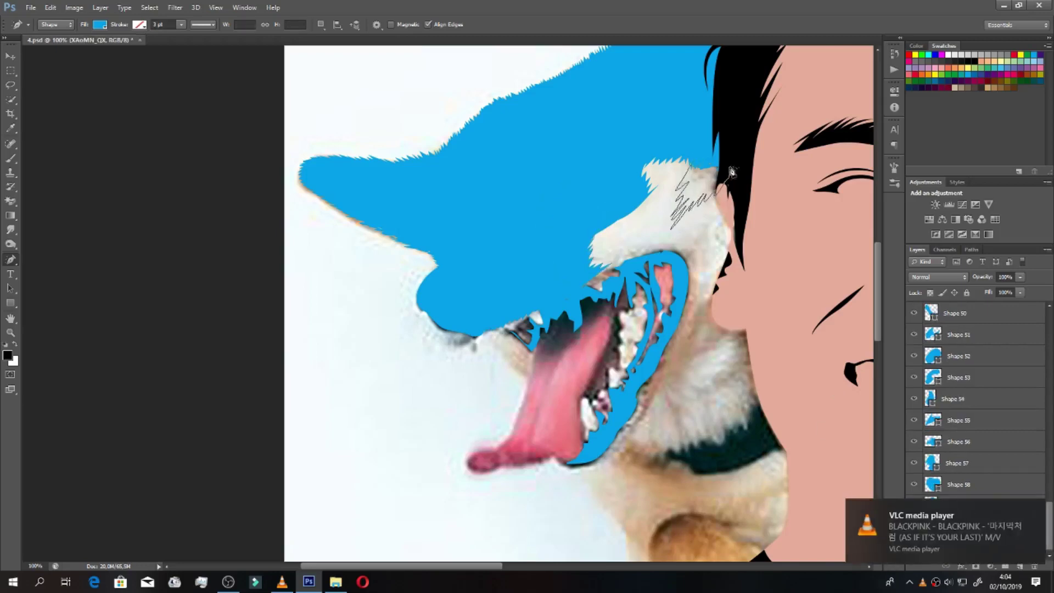
pyautogui.moveTo(678, 205); pyautogui.dragTo(724, 175)
pyautogui.hotkey('alt', '[')
pyautogui.moveTo(669, 256)
pyautogui.mouseDown()
pyautogui.moveTo(697, 293)
pyautogui.moveTo(671, 256)
pyautogui.mouseUp()
pyautogui.hotkey('alt', '[')
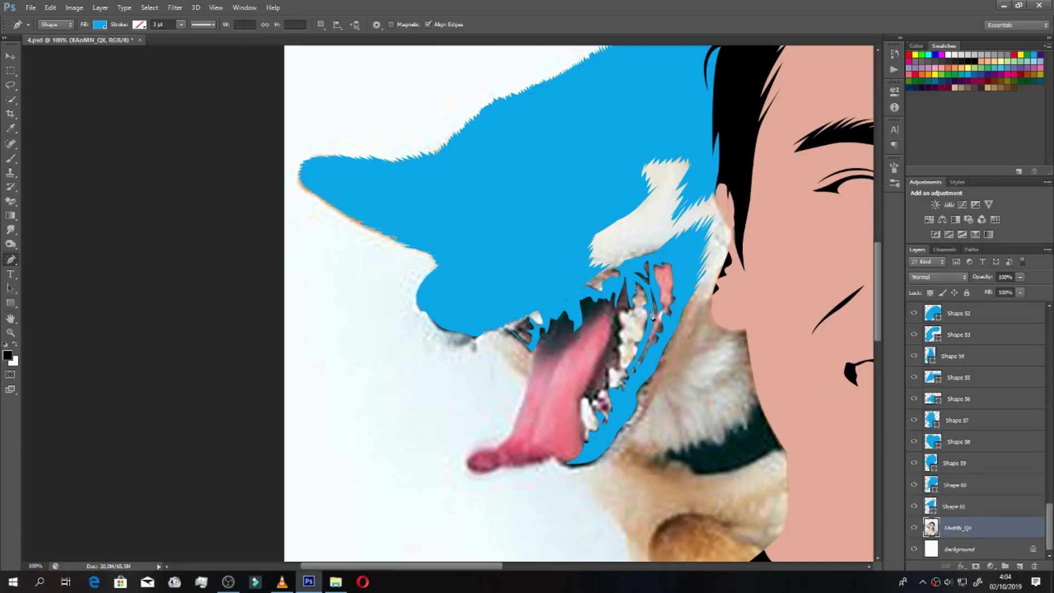
pyautogui.moveTo(610, 227)
pyautogui.mouseDown()
pyautogui.moveTo(624, 269)
pyautogui.moveTo(614, 203)
pyautogui.mouseUp()
pyautogui.hotkey('alt', '[')
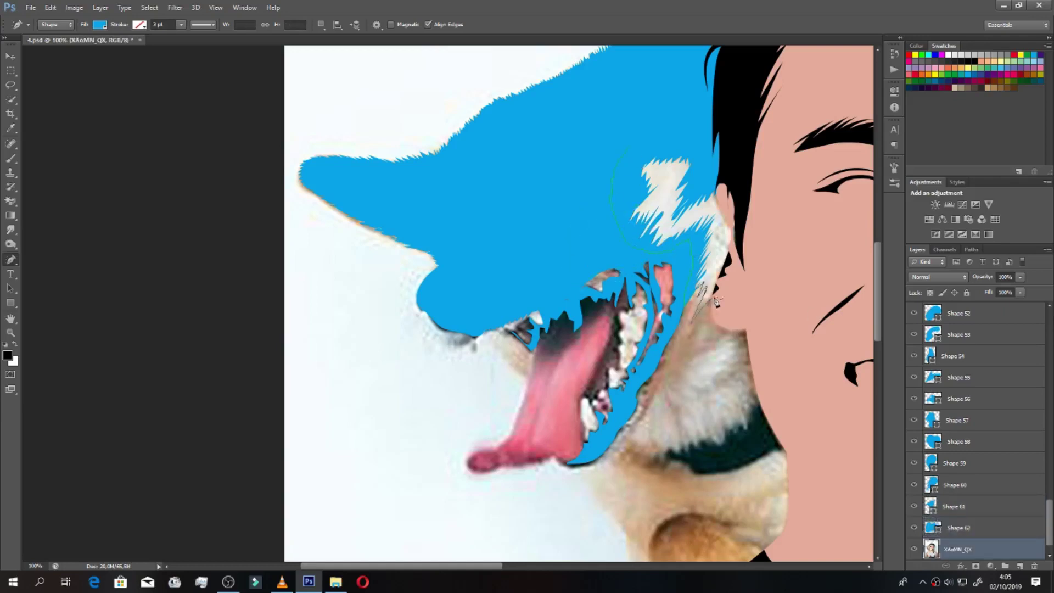
# Step: Cover the fur along the man's face and below the mouth with blue shapes
pyautogui.moveTo(708, 293); pyautogui.dragTo(720, 159)
pyautogui.scroll(-2, 878, 299)
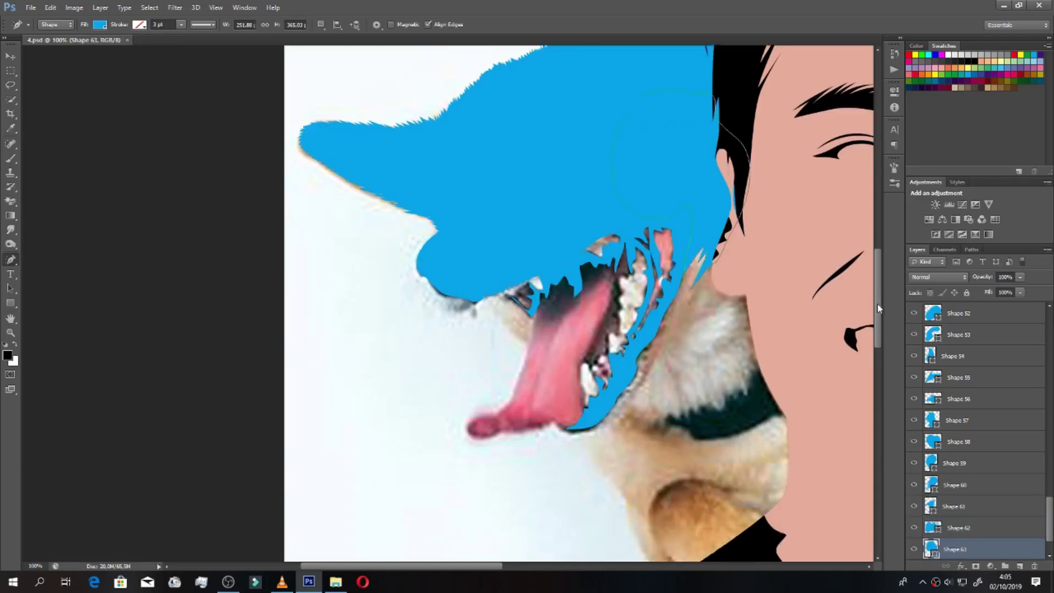
pyautogui.scroll(-2, 1045, 525)
pyautogui.hotkey('alt', '[')
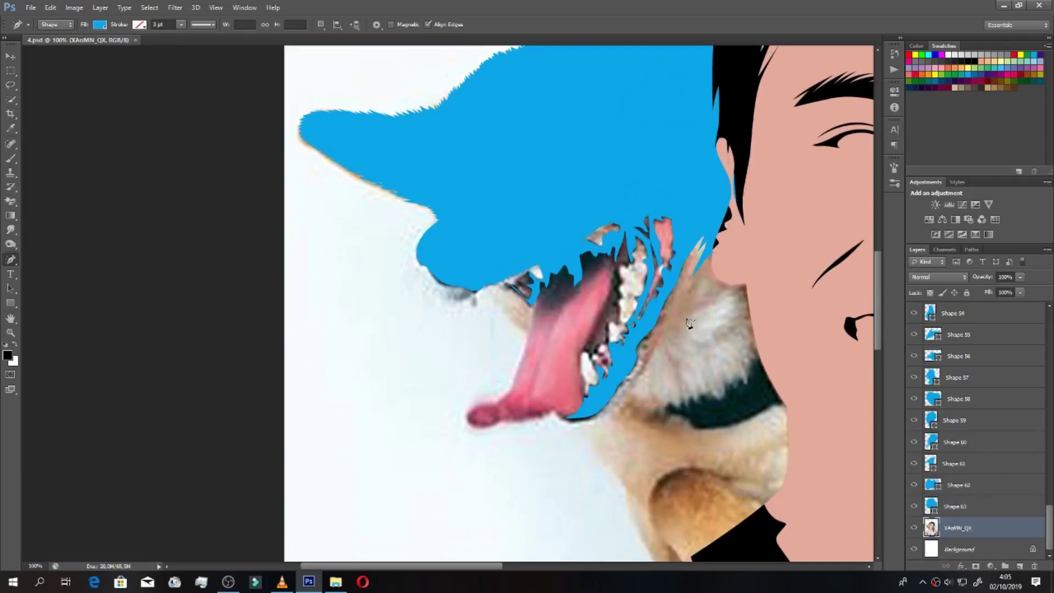
pyautogui.moveTo(685, 262); pyautogui.dragTo(687, 258)
pyautogui.moveTo(631, 387)
pyautogui.mouseDown()
pyautogui.moveTo(731, 296)
pyautogui.moveTo(729, 341)
pyautogui.moveTo(755, 356)
pyautogui.moveTo(707, 235)
pyautogui.mouseUp()
pyautogui.moveTo(670, 288); pyautogui.dragTo(636, 381)
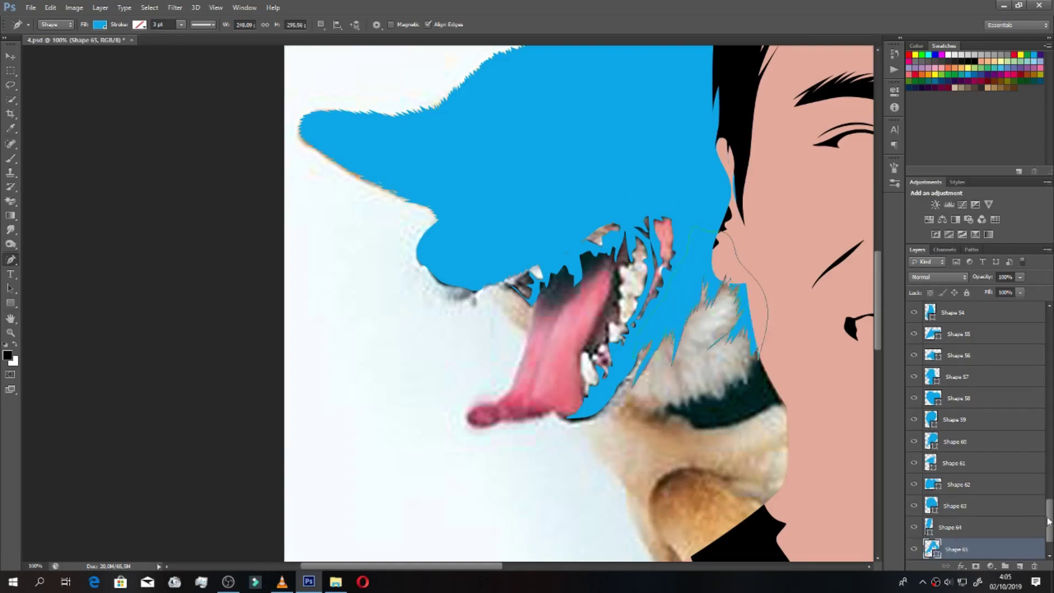
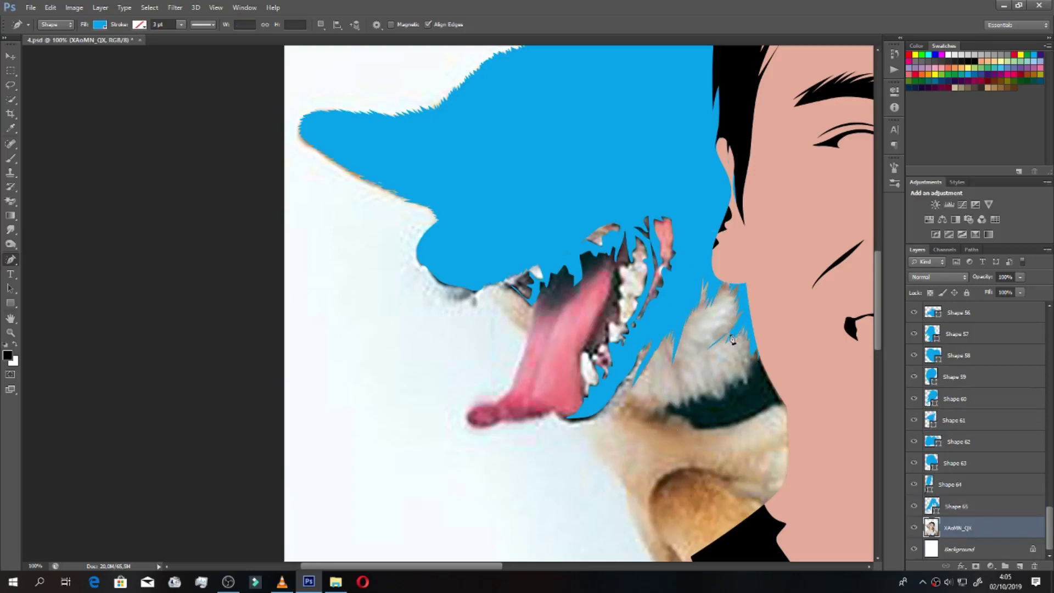
# Step: Trace two jagged fur outlines beside the man's cheek as blue freeform shapes
pyautogui.moveTo(682, 350)
pyautogui.mouseDown()
pyautogui.moveTo(743, 295)
pyautogui.moveTo(690, 361)
pyautogui.mouseUp()
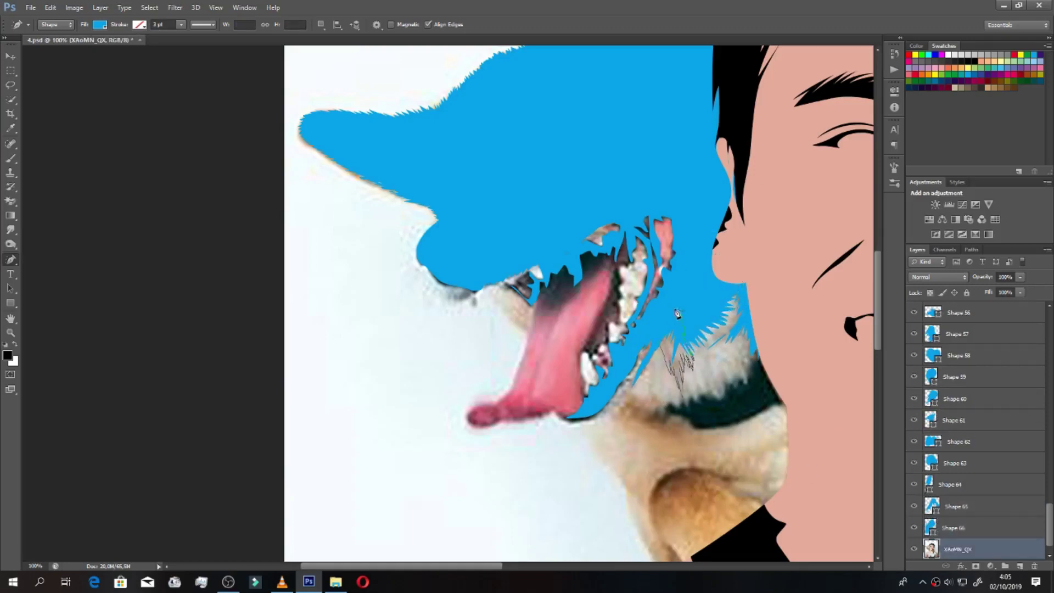
pyautogui.moveTo(677, 313); pyautogui.dragTo(666, 343)
pyautogui.moveTo(753, 346)
pyautogui.mouseDown()
pyautogui.moveTo(733, 290)
pyautogui.moveTo(689, 392)
pyautogui.moveTo(746, 368)
pyautogui.mouseUp()
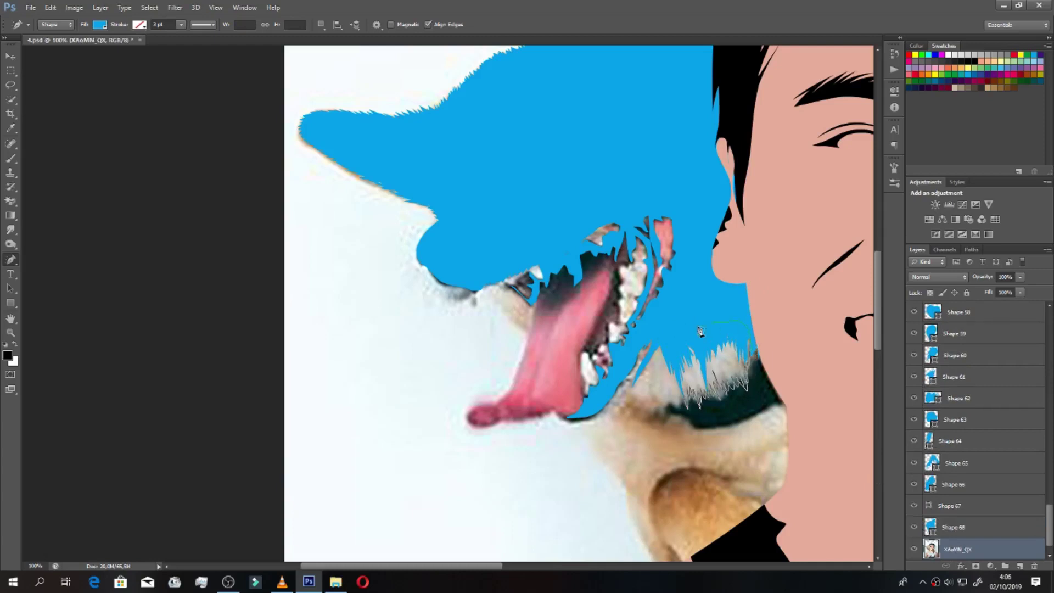
pyautogui.moveTo(700, 332); pyautogui.dragTo(677, 369)
pyautogui.scroll(-2, 1050, 515)
# Step: From the photo layer, trace more fur spikes along the jaw edge, reaching Shape 73
pyautogui.click(1018, 530)
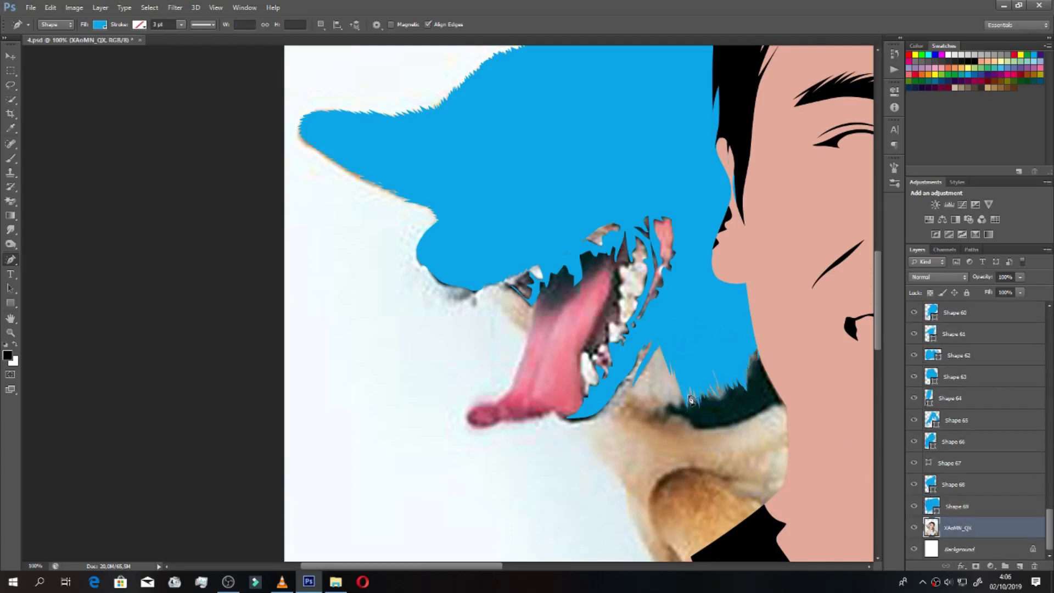
pyautogui.moveTo(661, 403); pyautogui.dragTo(647, 404)
pyautogui.moveTo(640, 348); pyautogui.dragTo(622, 389)
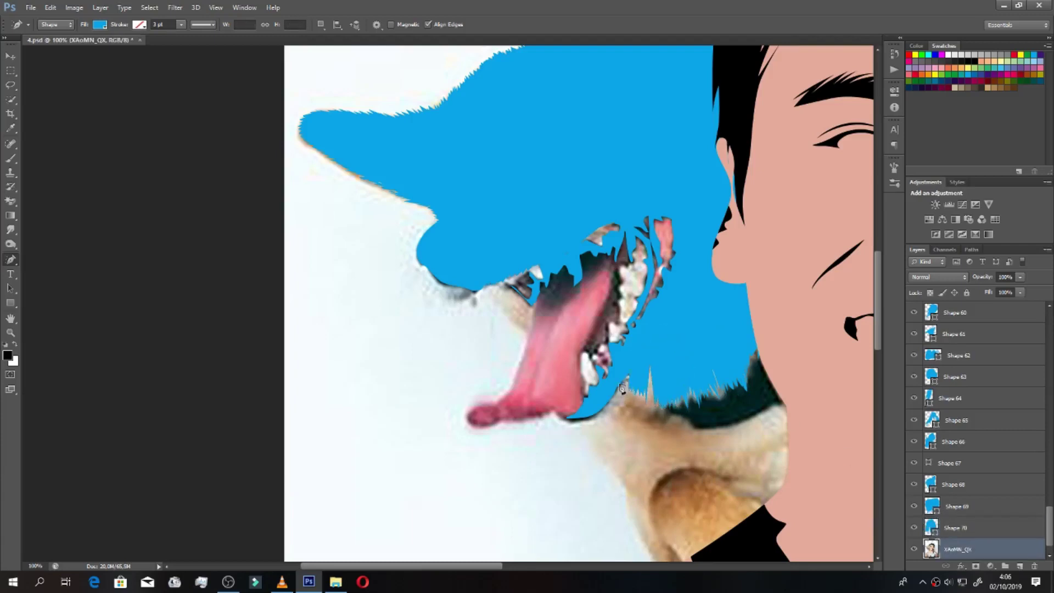
pyautogui.moveTo(666, 415)
pyautogui.mouseDown()
pyautogui.moveTo(646, 417)
pyautogui.moveTo(622, 389)
pyautogui.mouseUp()
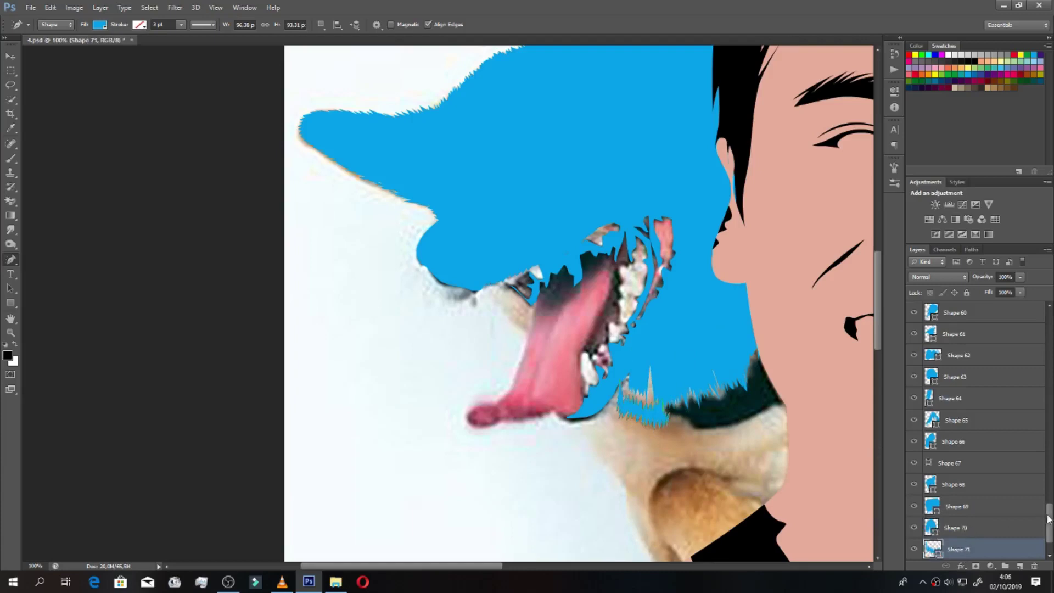
pyautogui.scroll(-2, 1042, 527)
pyautogui.click(958, 528)
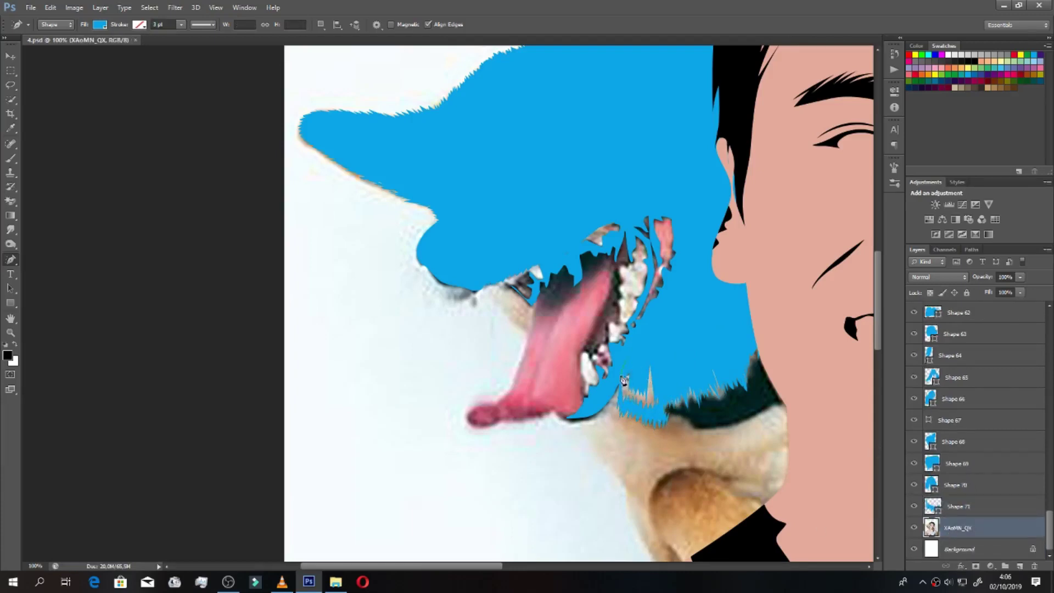
pyautogui.click(659, 417)
pyautogui.click(674, 419)
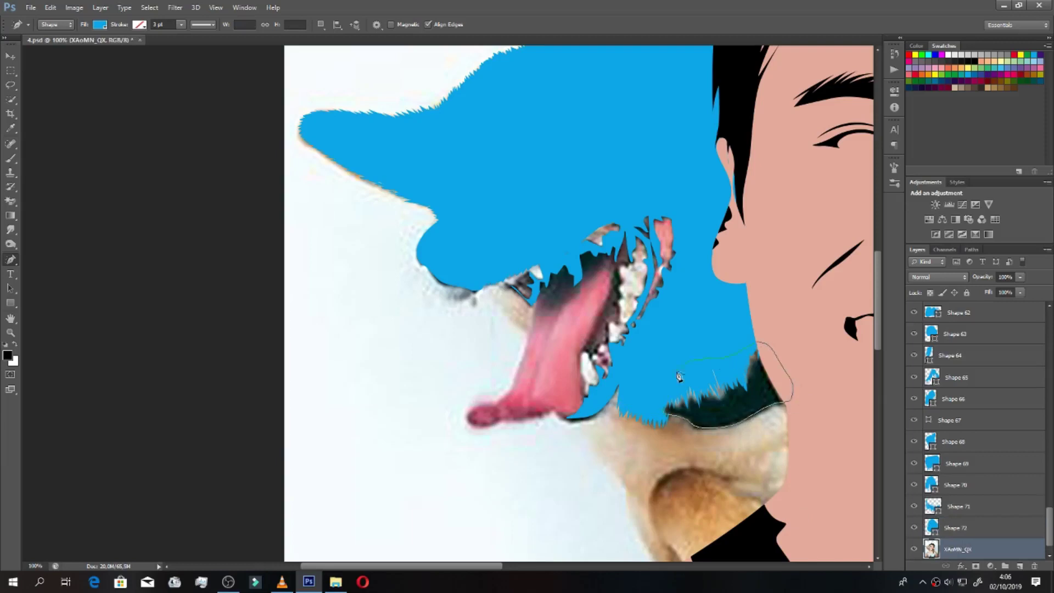
pyautogui.click(667, 415)
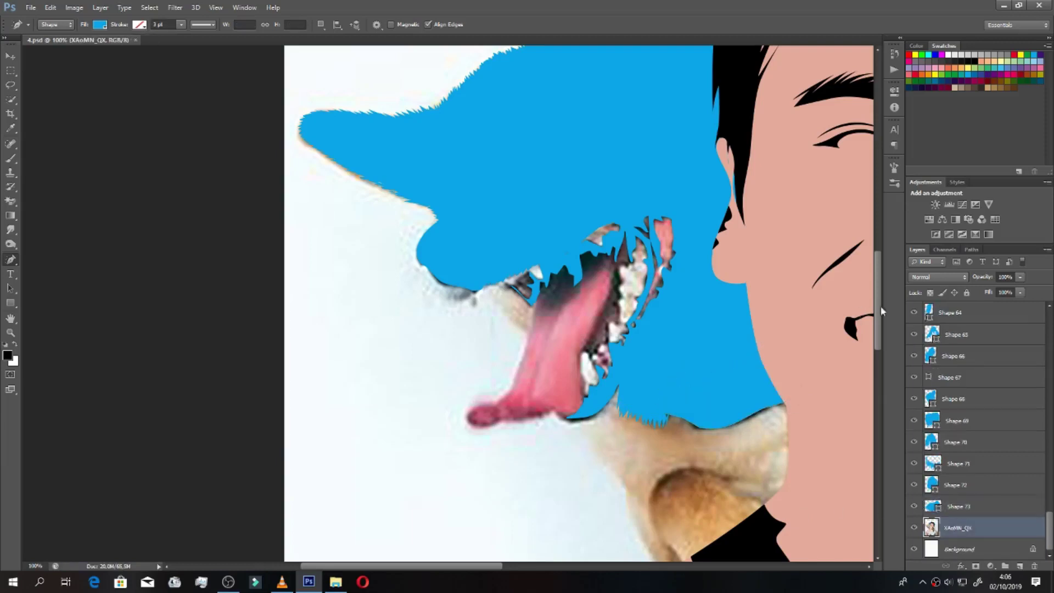
pyautogui.scroll(-3, 861, 340)
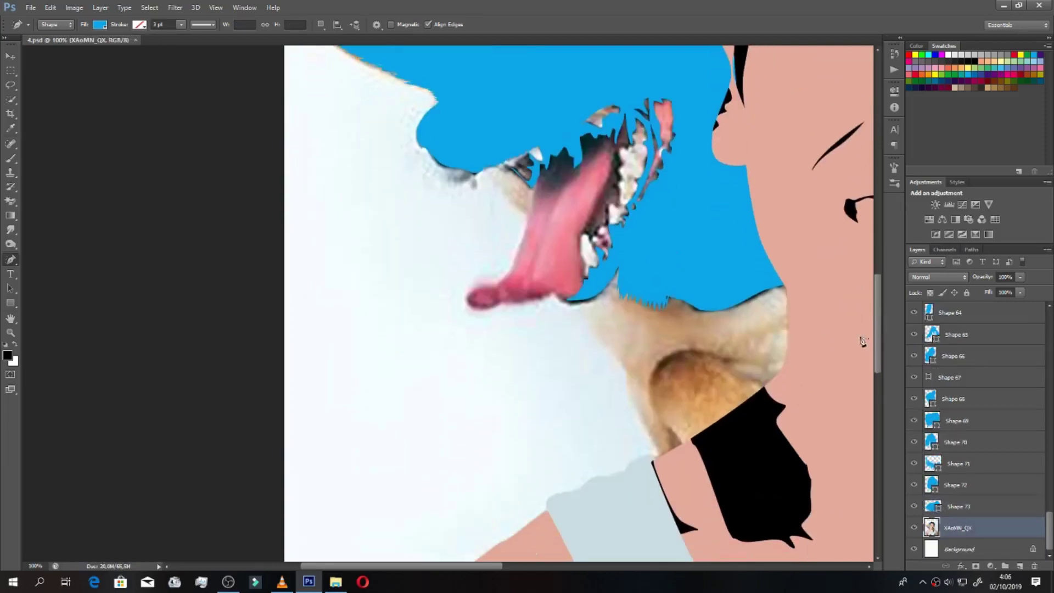
# Step: Add three more blue fur shapes below the jaw and save the document
pyautogui.click(586, 305)
pyautogui.click(587, 296)
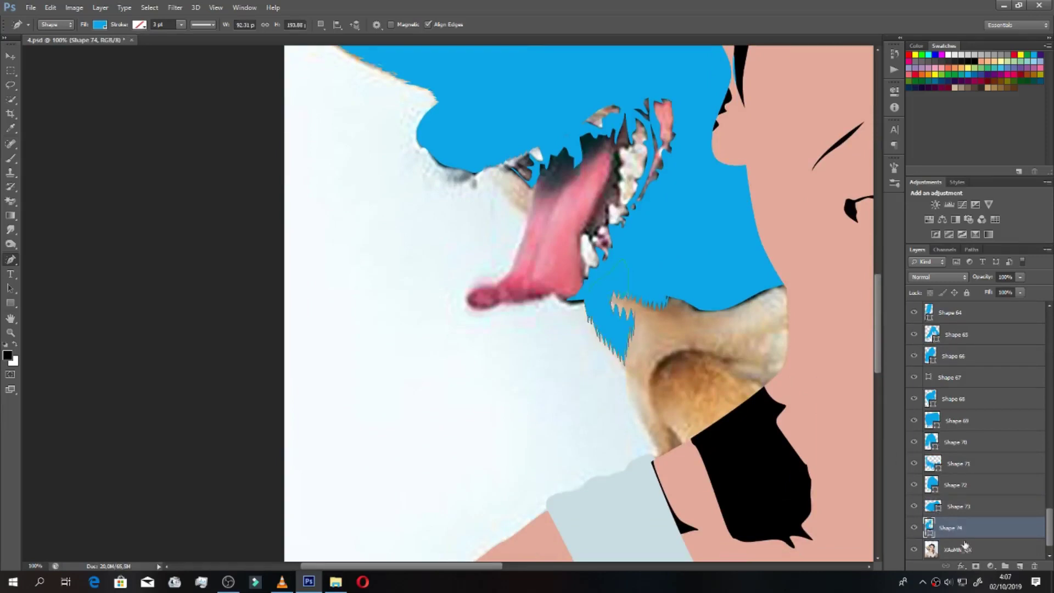
pyautogui.click(627, 376)
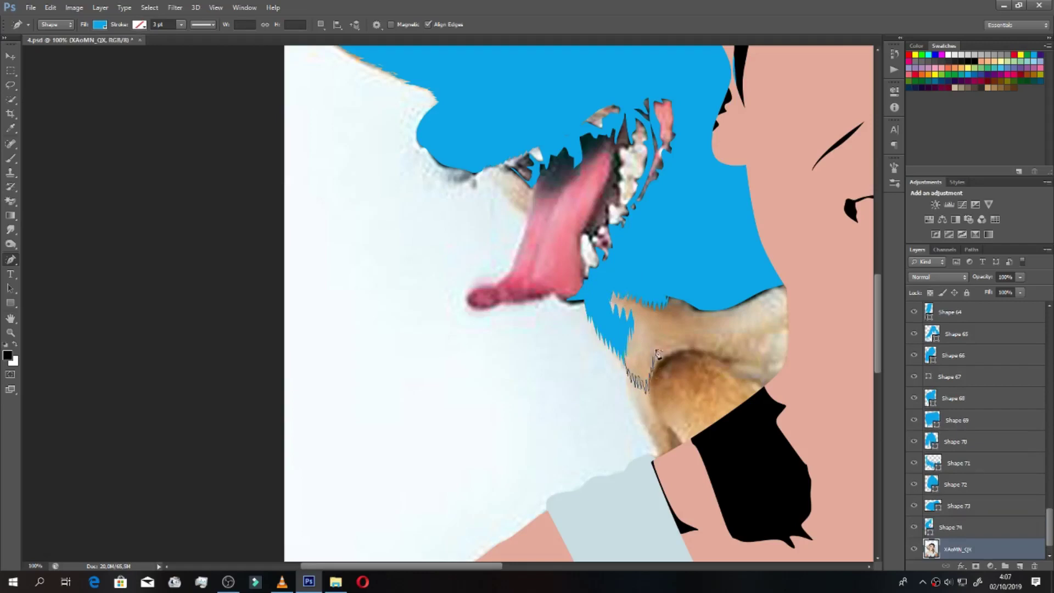
pyautogui.press('Return')
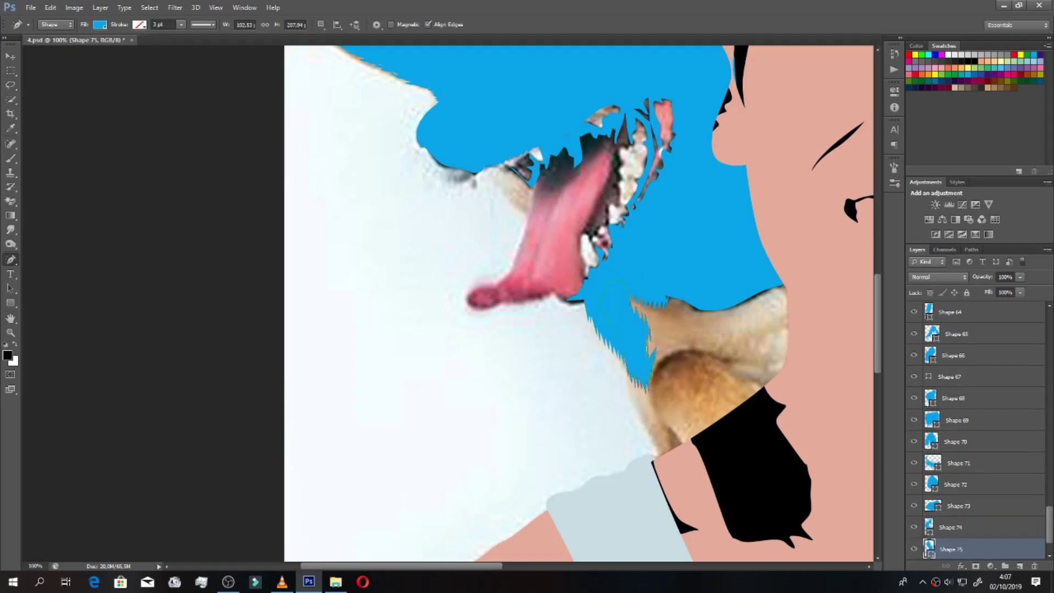
pyautogui.scroll(-2, 926, 516)
pyautogui.click(654, 384)
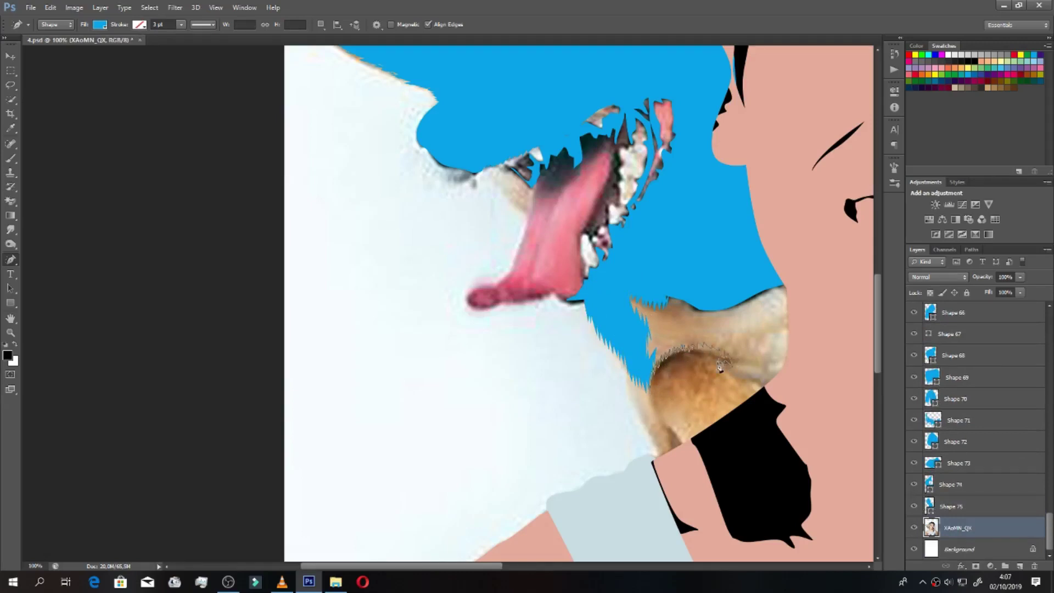
pyautogui.click(654, 384)
pyautogui.hotkey('ctrl', 's')
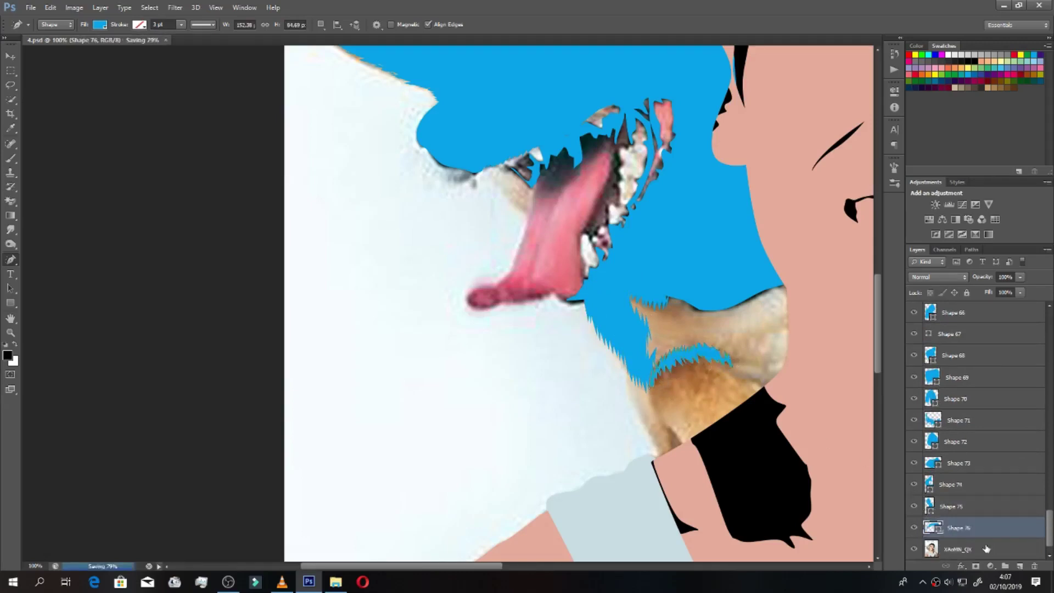
# Step: Trace zig-zag outlines over the chin fur as new blue shapes
pyautogui.click(986, 548)
pyautogui.moveTo(730, 320)
pyautogui.mouseDown()
pyautogui.moveTo(775, 338)
pyautogui.moveTo(770, 371)
pyautogui.moveTo(733, 296)
pyautogui.mouseUp()
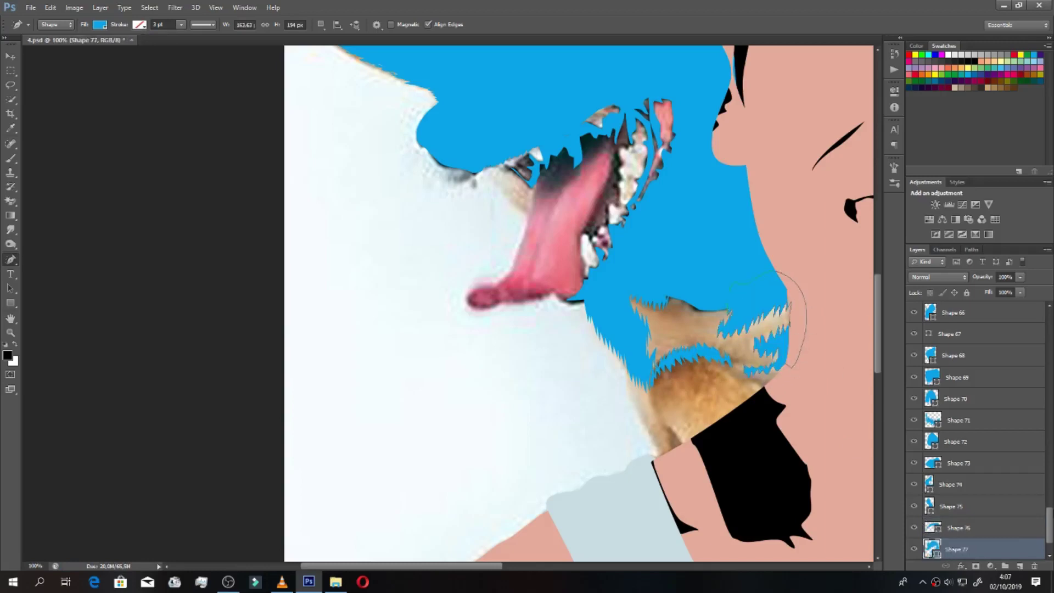
pyautogui.scroll(-2, 1028, 528)
pyautogui.click(1027, 528)
pyautogui.moveTo(637, 317)
pyautogui.mouseDown()
pyautogui.moveTo(666, 328)
pyautogui.moveTo(669, 279)
pyautogui.mouseUp()
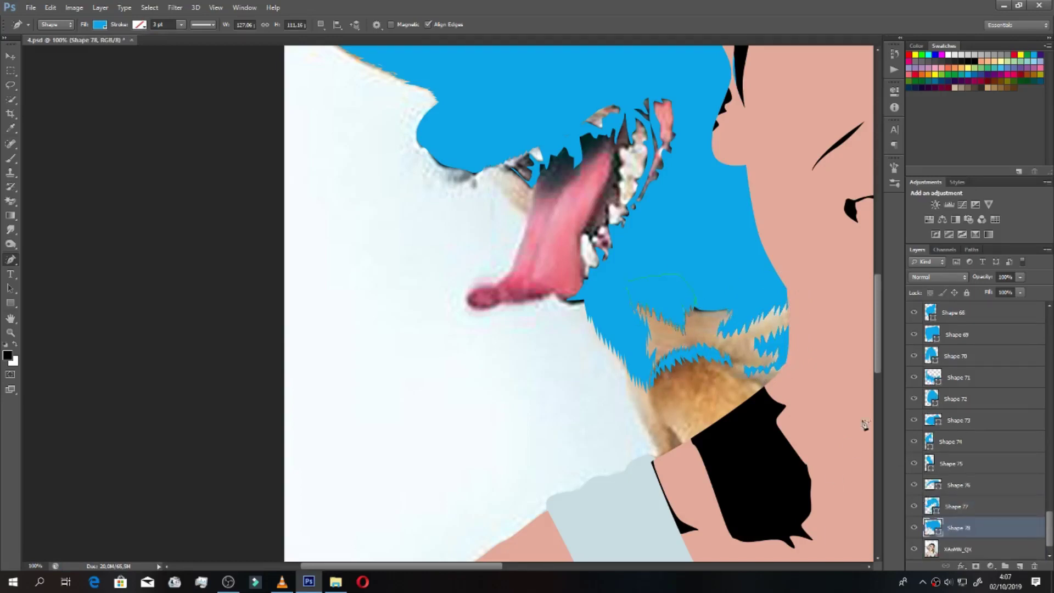
pyautogui.click(972, 548)
pyautogui.moveTo(708, 319); pyautogui.dragTo(709, 343)
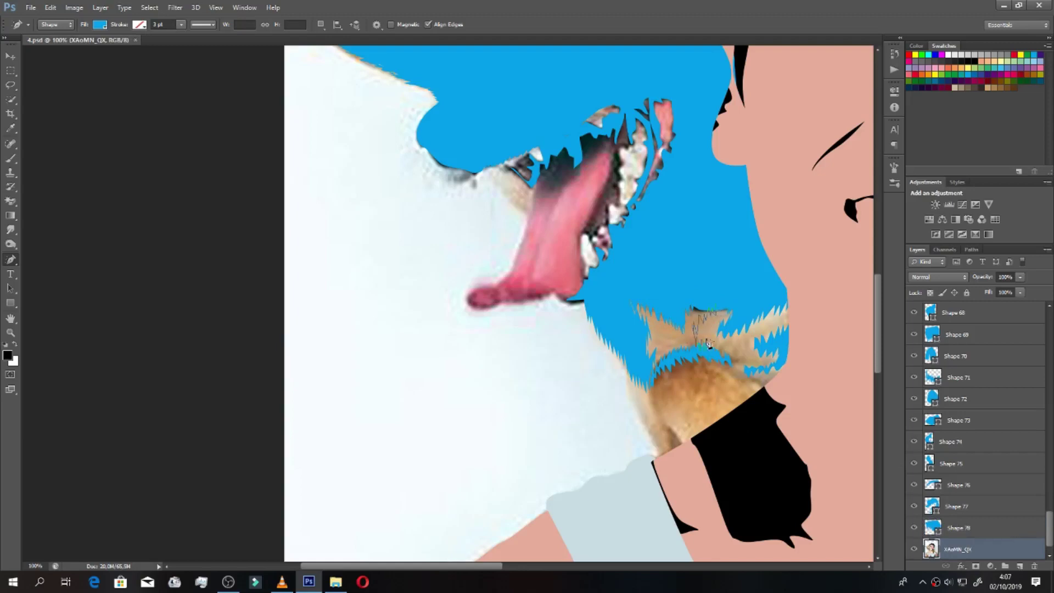
pyautogui.moveTo(730, 340); pyautogui.dragTo(770, 357)
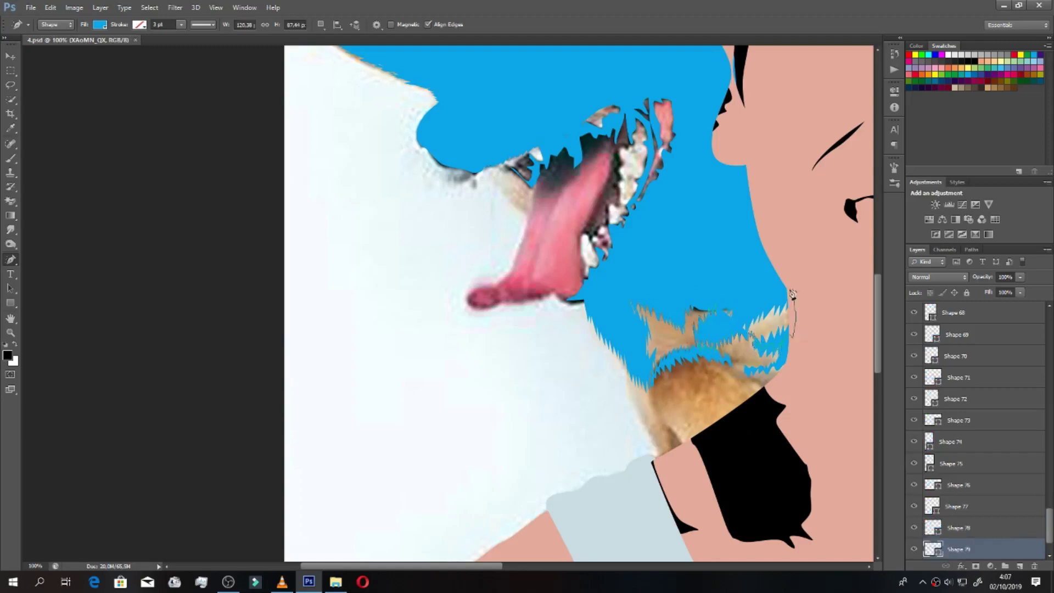
pyautogui.moveTo(738, 295); pyautogui.dragTo(779, 351)
# Step: Fill more chin fur toward the upper right with blue shapes
pyautogui.scroll(-2, 1042, 516)
pyautogui.click(966, 528)
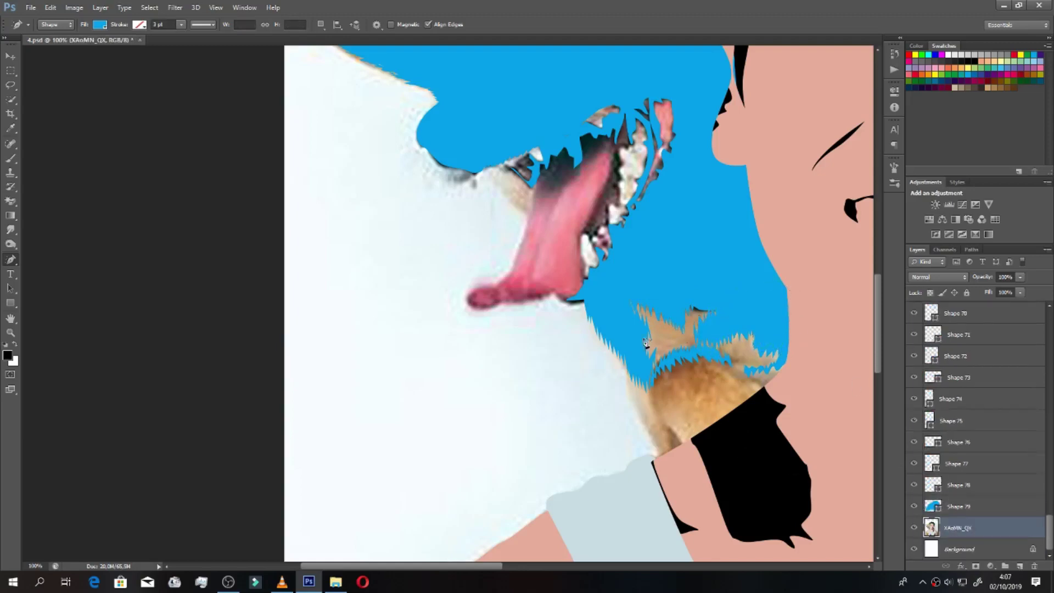
pyautogui.moveTo(683, 359); pyautogui.dragTo(712, 358)
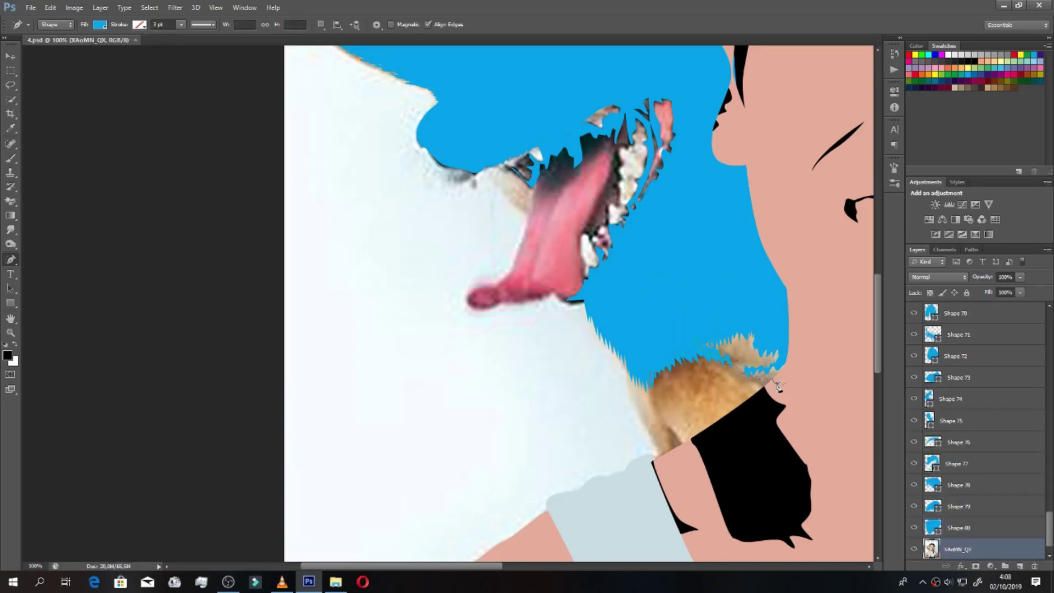
pyautogui.moveTo(778, 386); pyautogui.dragTo(775, 384)
pyautogui.scroll(-2, 1050, 525)
pyautogui.click(966, 529)
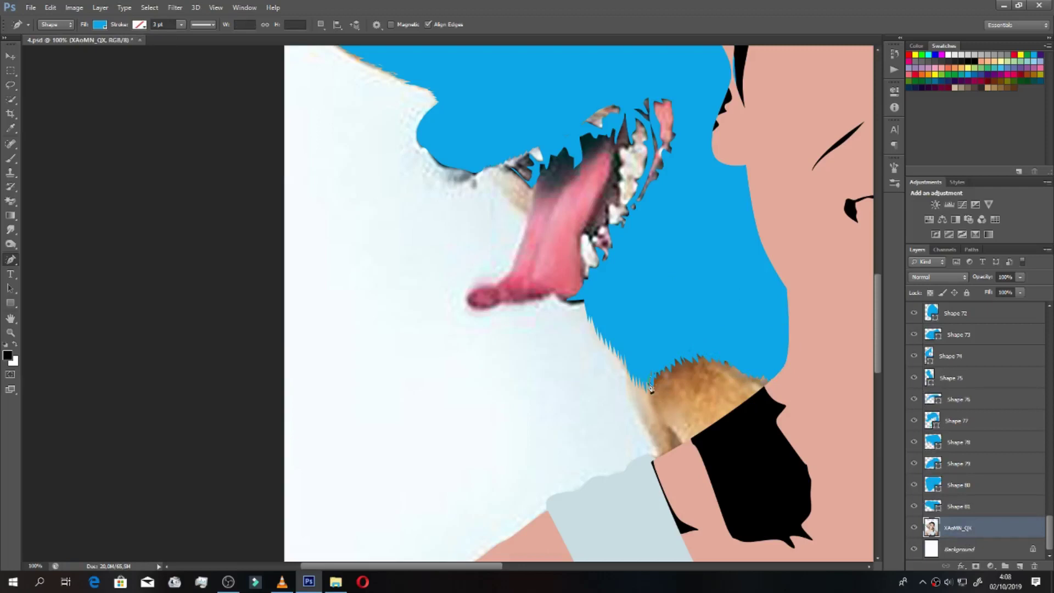
pyautogui.moveTo(665, 396); pyautogui.dragTo(733, 367)
pyautogui.hotkey('alt', '[')
# Step: Cover the fur patches beside the man's neck down to the collar, reaching Shape 88
pyautogui.moveTo(626, 363)
pyautogui.mouseDown()
pyautogui.moveTo(652, 443)
pyautogui.moveTo(652, 413)
pyautogui.mouseUp()
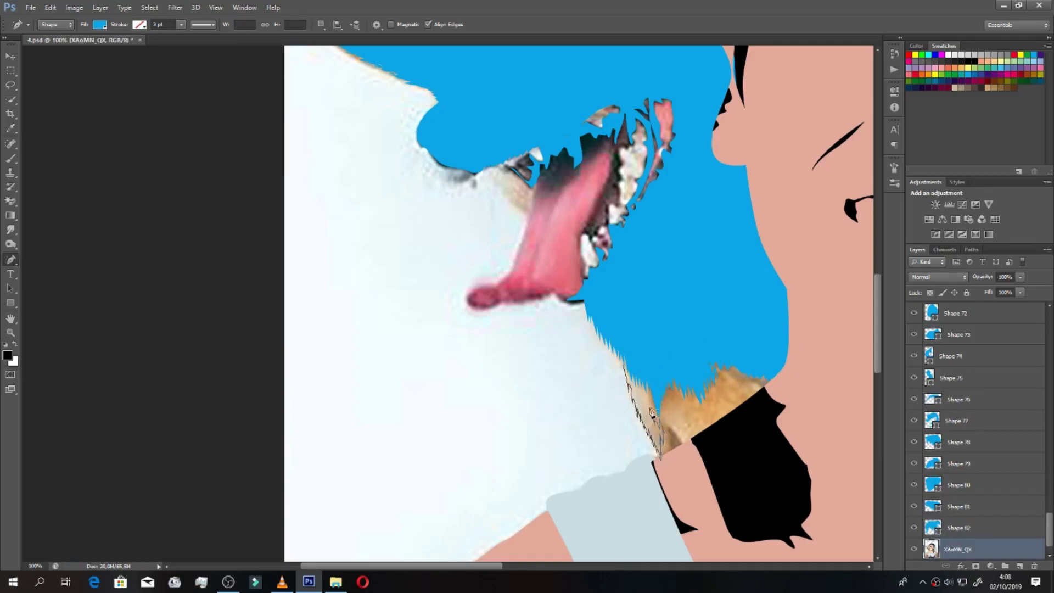
pyautogui.moveTo(630, 361); pyautogui.dragTo(628, 359)
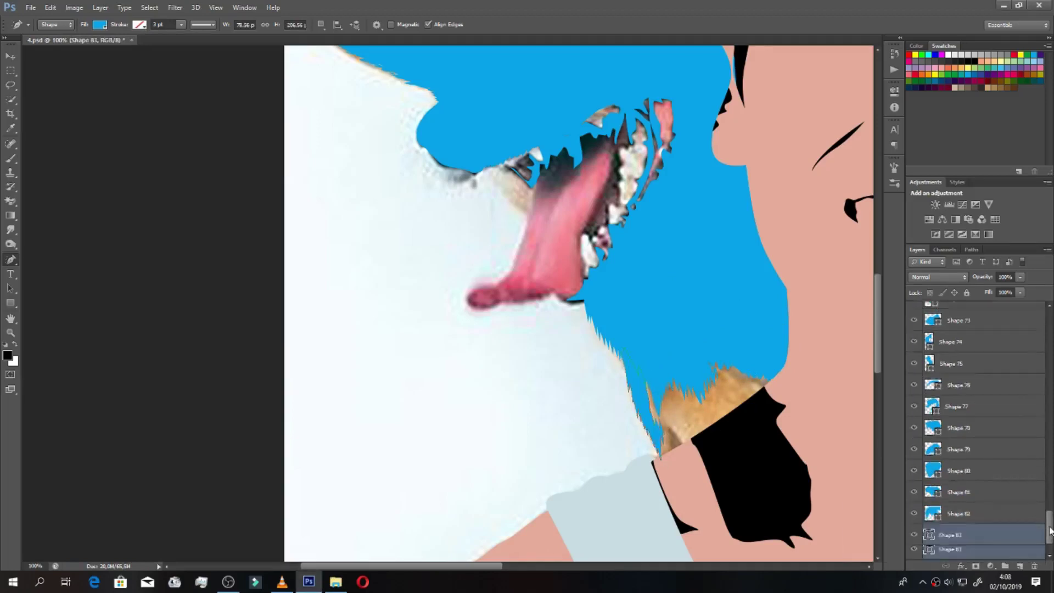
pyautogui.moveTo(667, 428); pyautogui.dragTo(674, 448)
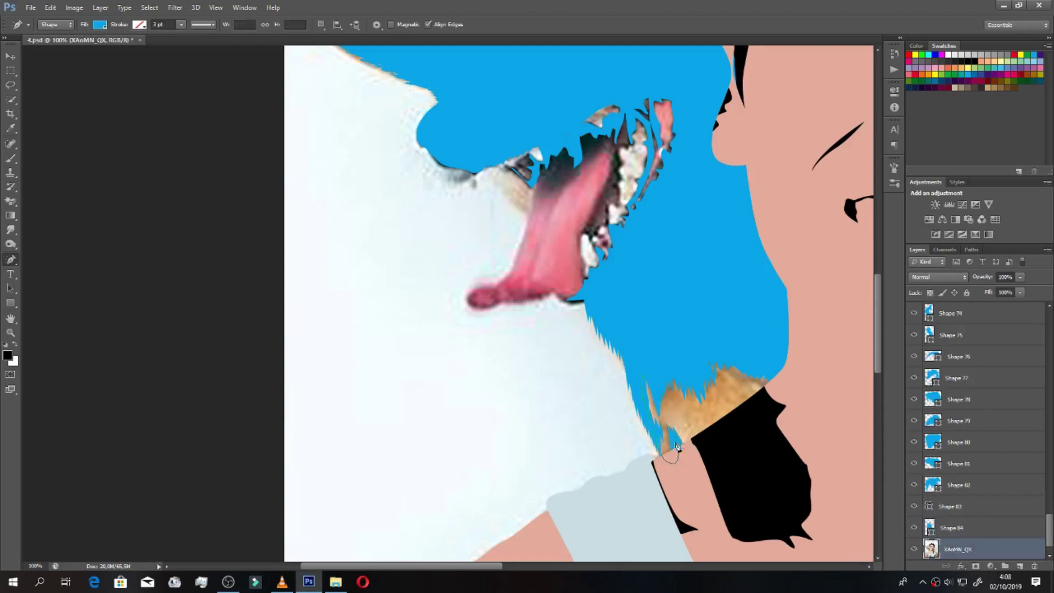
pyautogui.click(666, 415)
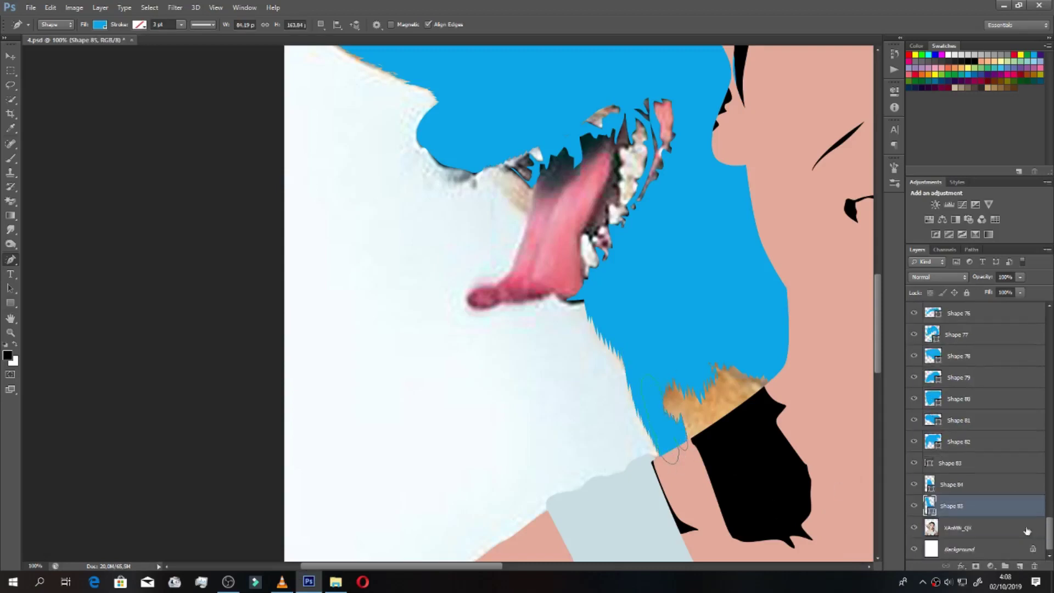
pyautogui.click(690, 409)
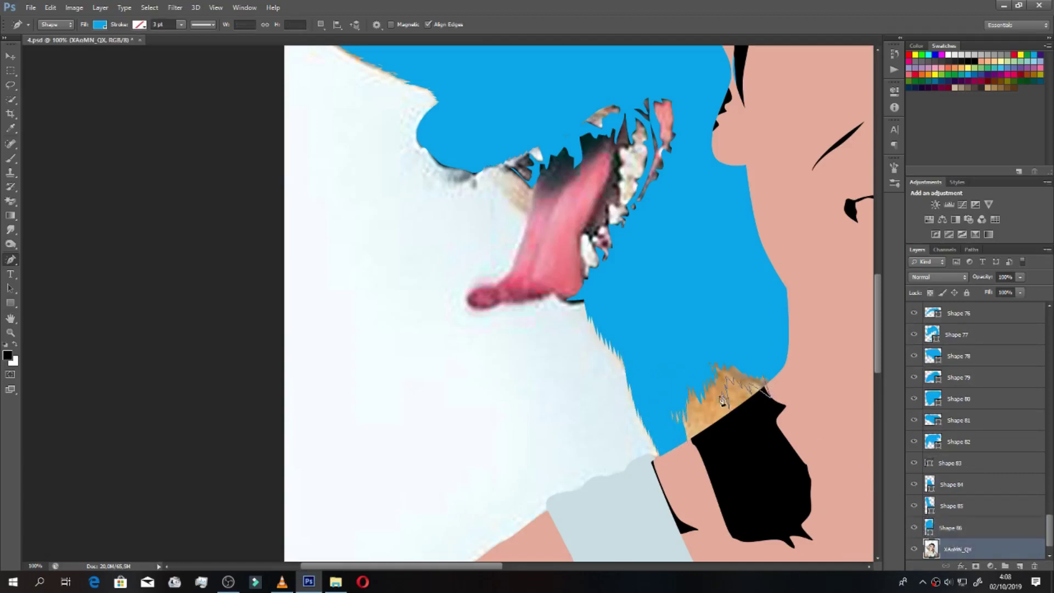
pyautogui.click(683, 400)
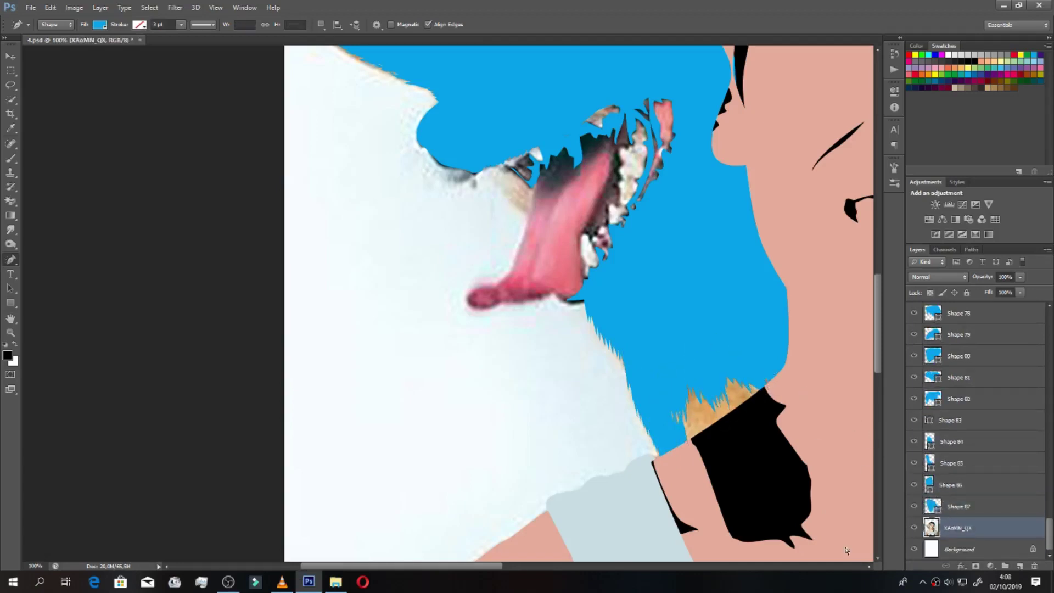
pyautogui.click(778, 384)
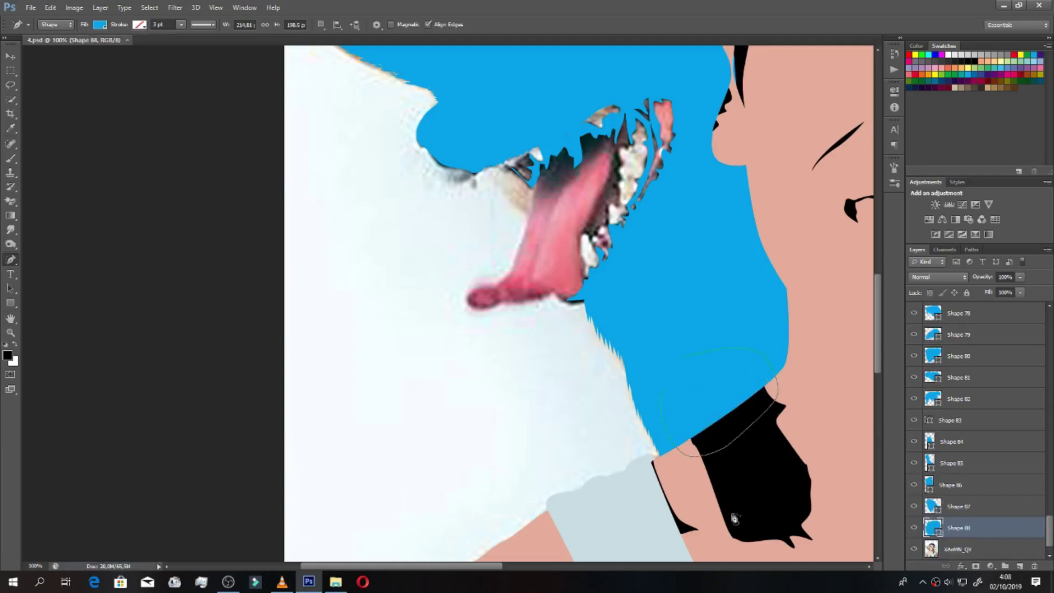
pyautogui.hotkey('ctrl', '-')
pyautogui.hotkey('ctrl', '-')
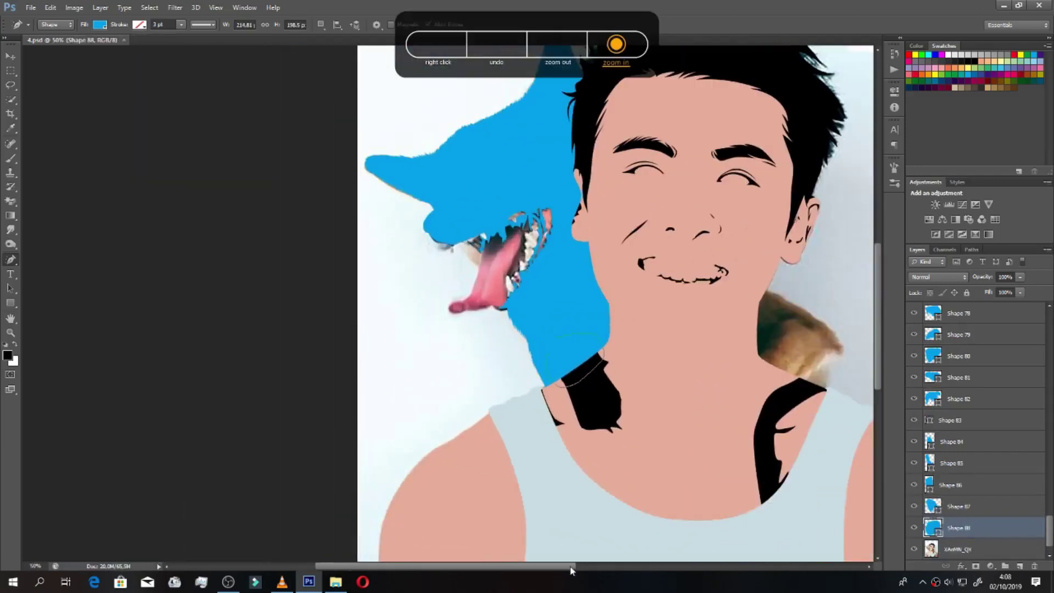
# Step: Compare the artwork with the original photo copy, then reselect the base photo layer and save
pyautogui.hscroll(5, 693, 527)
pyautogui.moveTo(1051, 528); pyautogui.dragTo(1049, 328)
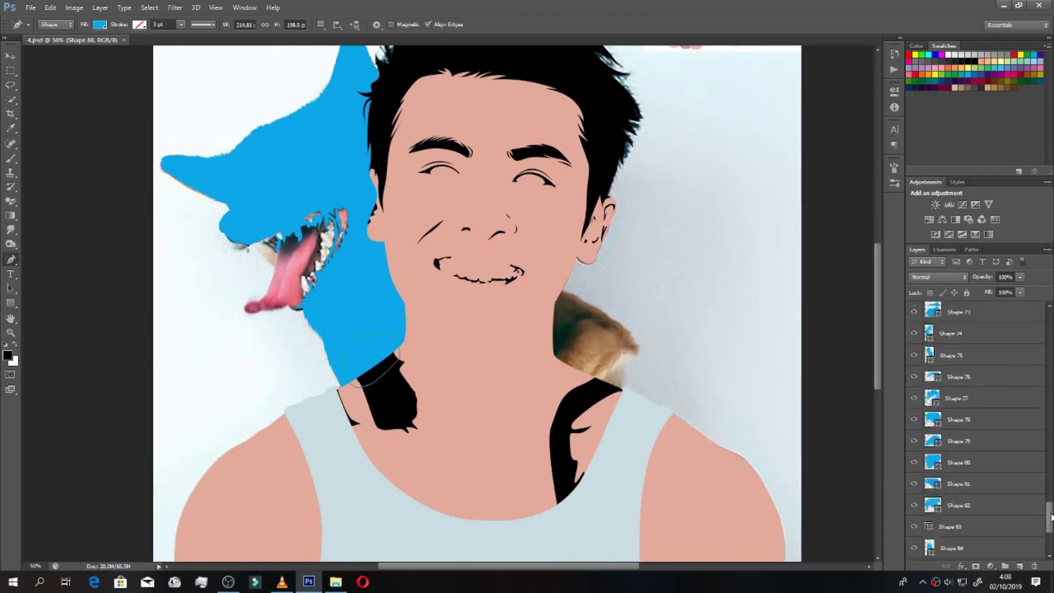
pyautogui.click(913, 334)
pyautogui.click(914, 334)
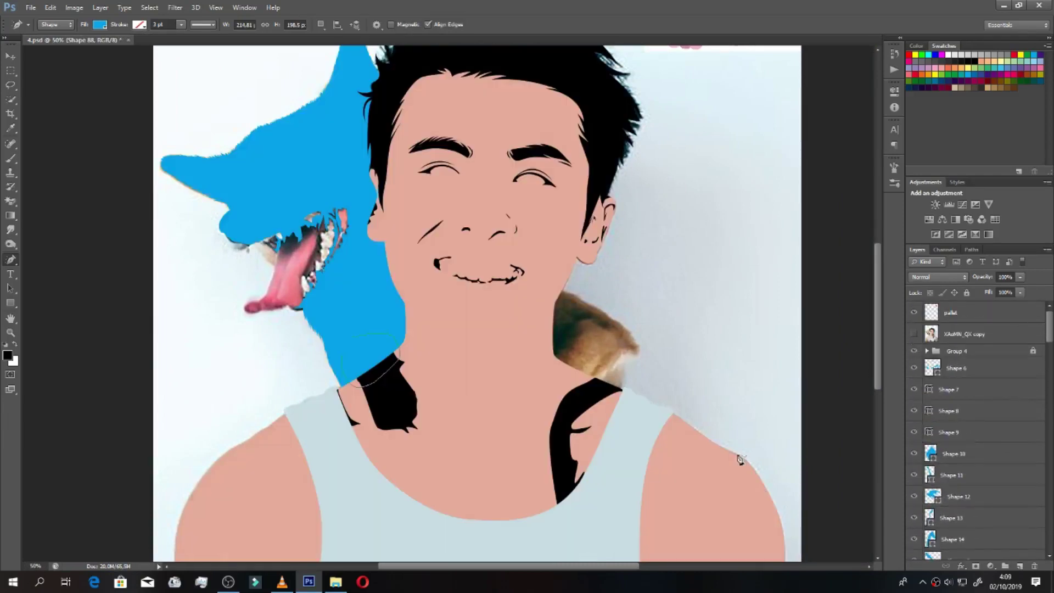
pyautogui.hotkey('ctrl', '+')
pyautogui.scroll(-10, 977, 439)
pyautogui.click(973, 527)
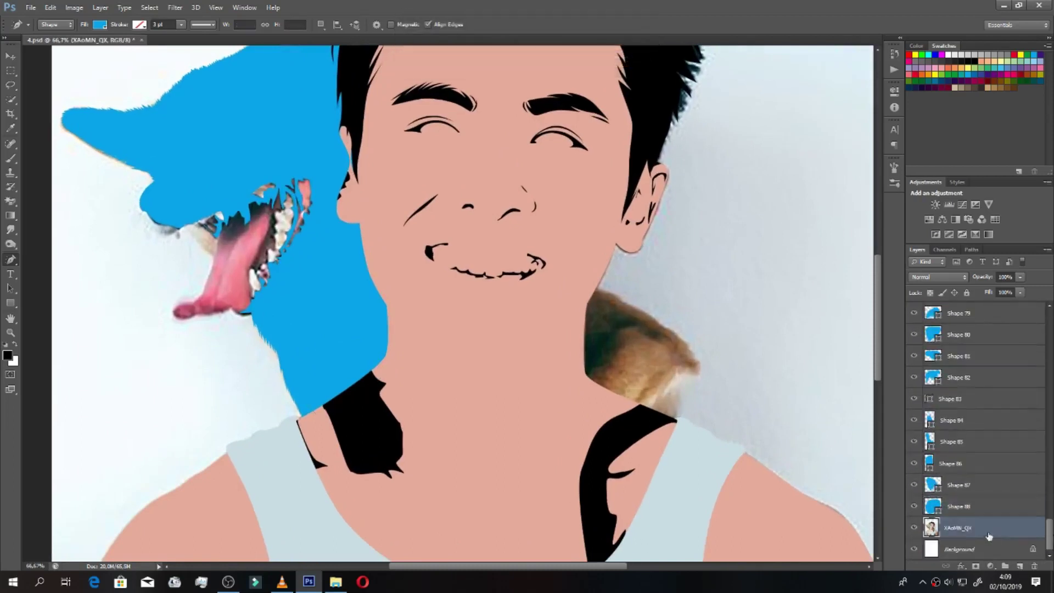
pyautogui.hotkey('ctrl', 's')
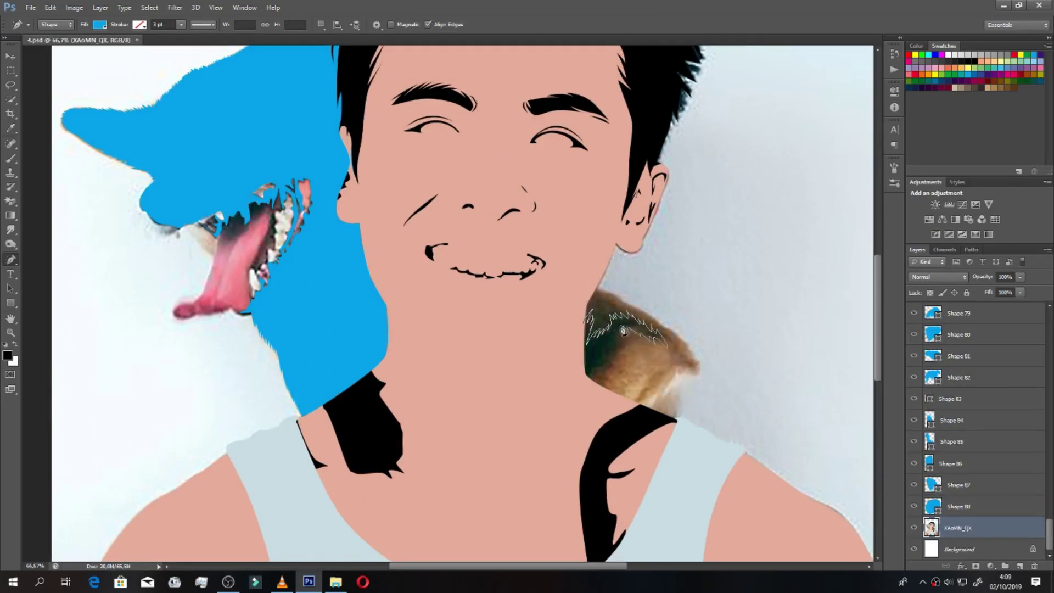
# Step: Trace the first blue fur shapes over the dog's body at the man's neck
pyautogui.click(583, 311)
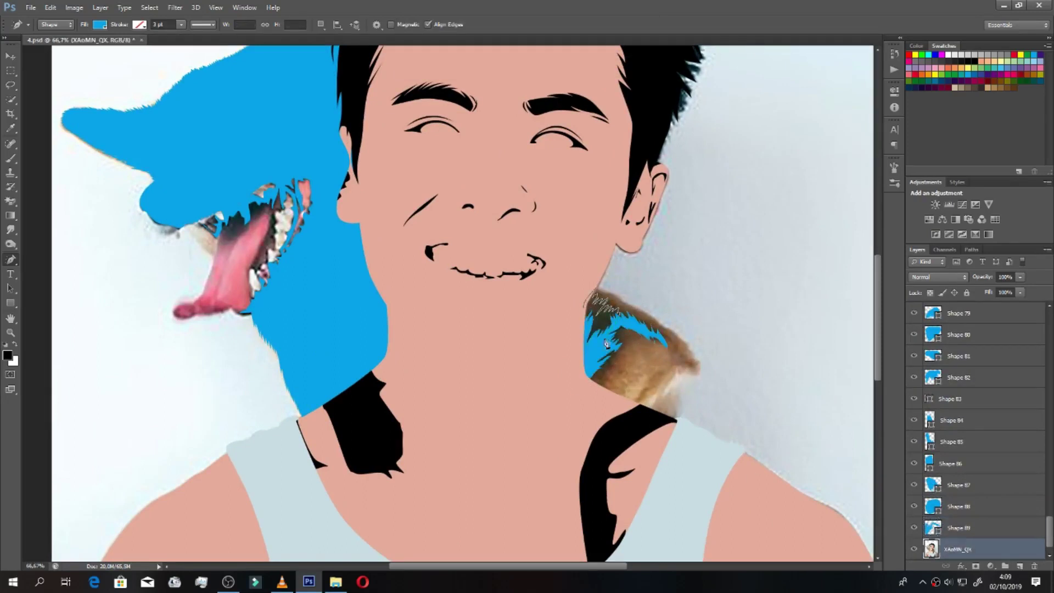
pyautogui.click(584, 299)
pyautogui.hotkey('alt', '[')
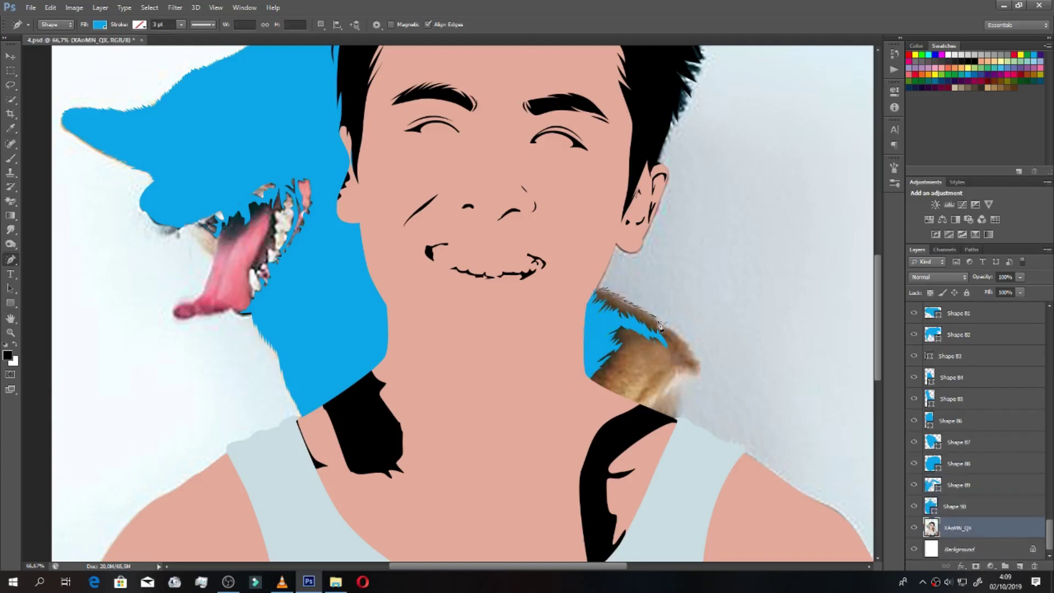
pyautogui.click(583, 321)
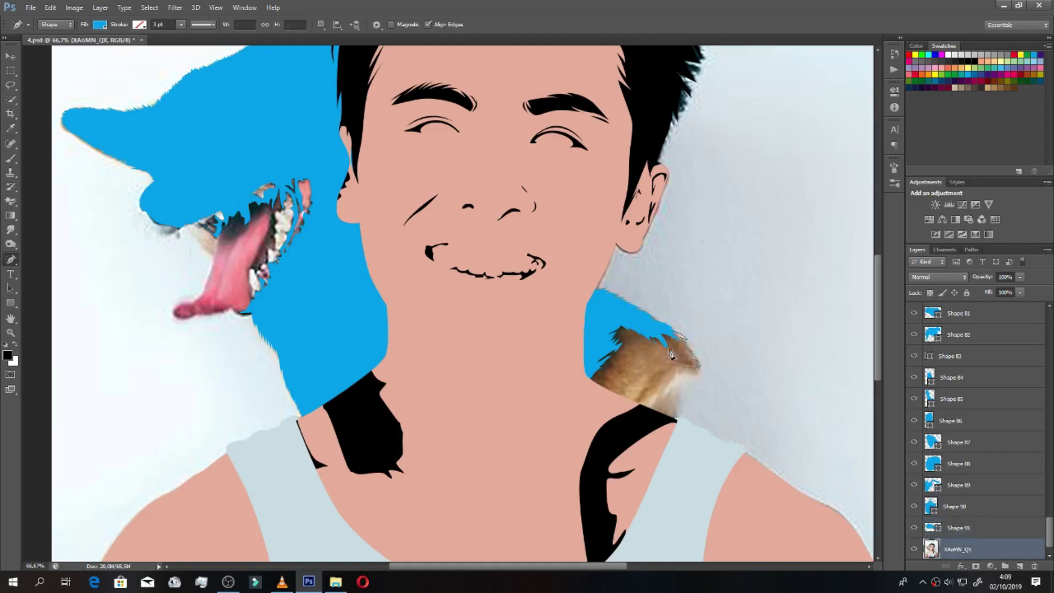
pyautogui.click(668, 333)
pyautogui.hotkey('alt', '[')
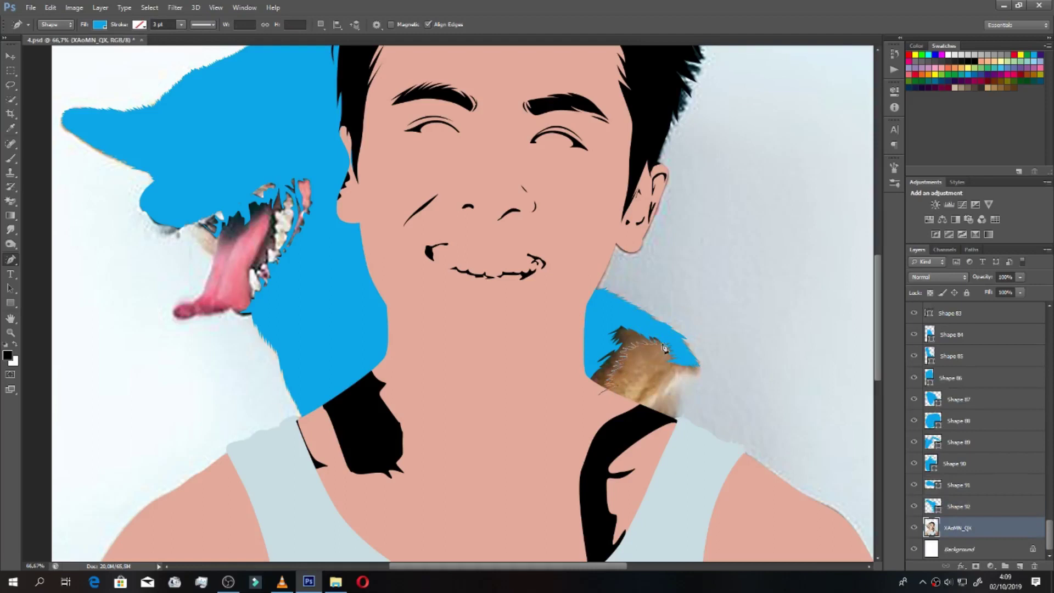
pyautogui.click(590, 398)
pyautogui.hotkey('alt', '[')
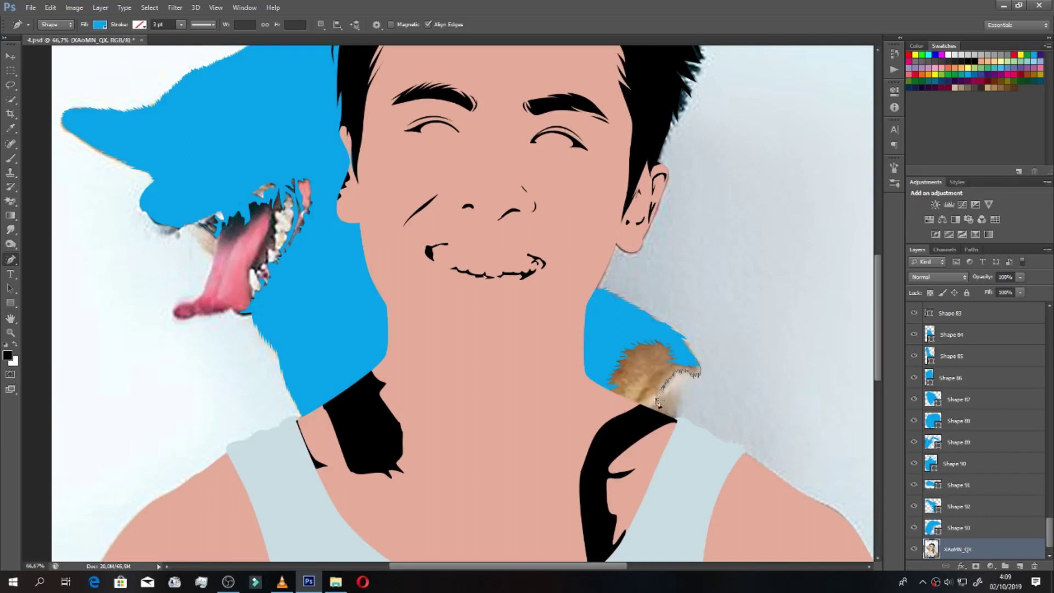
# Step: Add the remaining neck fur shapes, reaching Shape 98
pyautogui.click(706, 380)
pyautogui.hotkey('alt', '[')
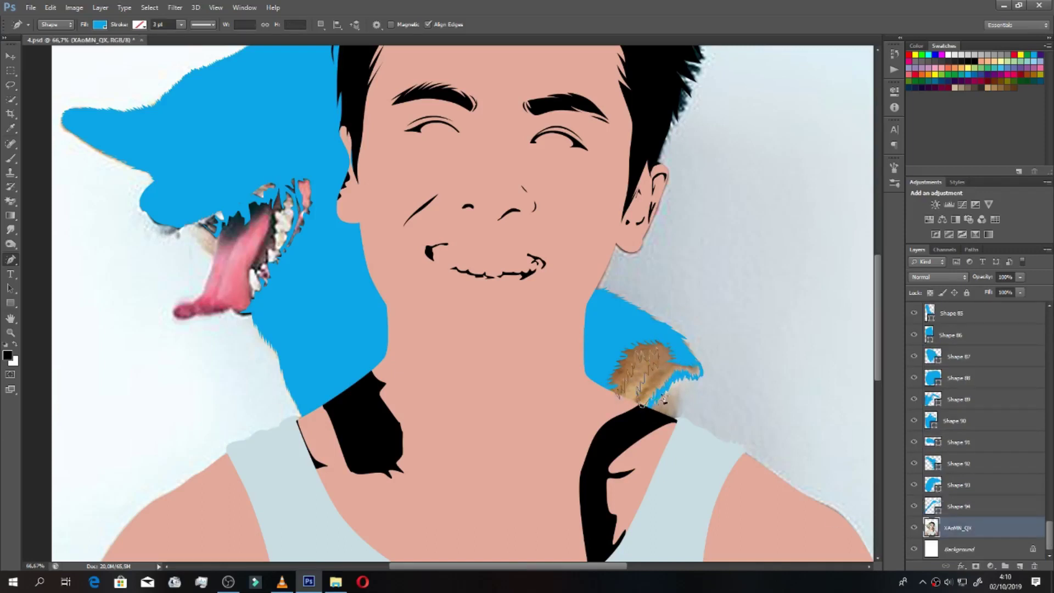
pyautogui.click(657, 338)
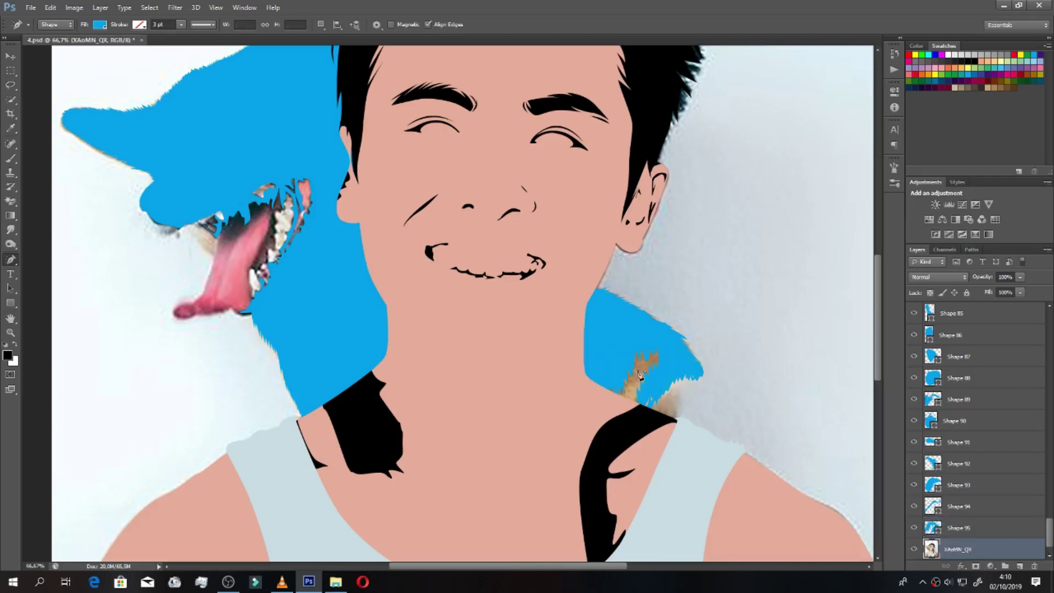
pyautogui.click(669, 382)
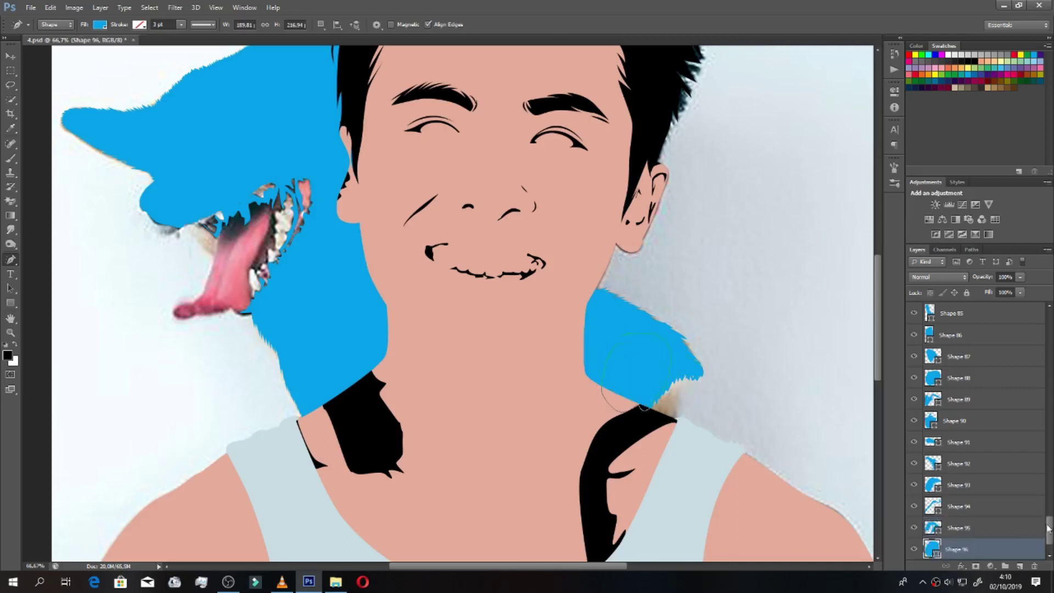
pyautogui.hotkey('alt', '[')
pyautogui.click(686, 373)
pyautogui.click(680, 391)
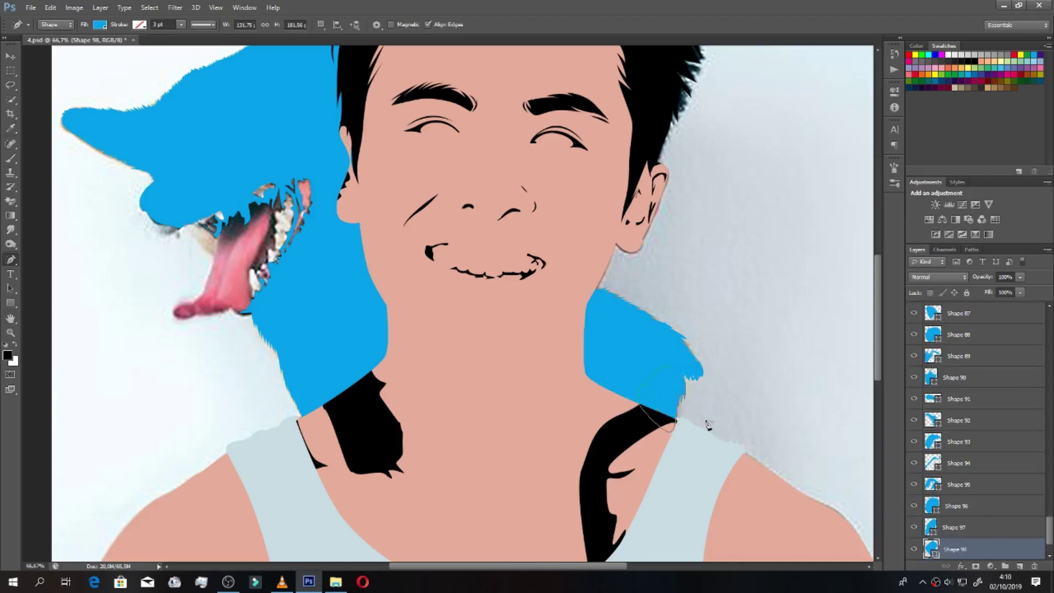
# Step: Show the original photo over the zoomed-out artwork and begin editing Shape 7's 00a8ec fill
pyautogui.hotkey('ctrl', '-')
pyautogui.hotkey('ctrl', '-')
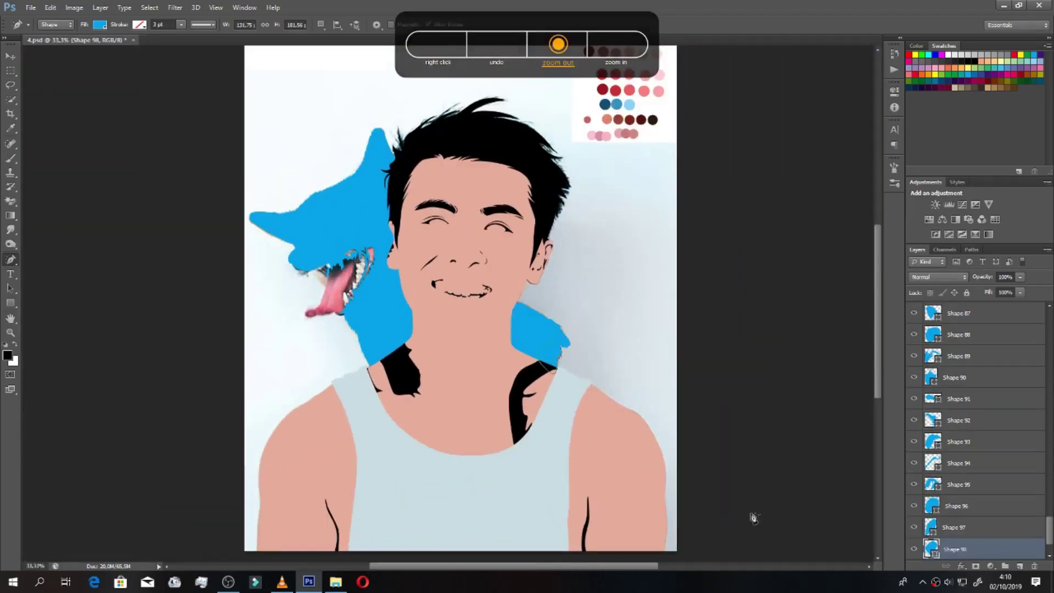
pyautogui.moveTo(1044, 533); pyautogui.dragTo(1045, 329)
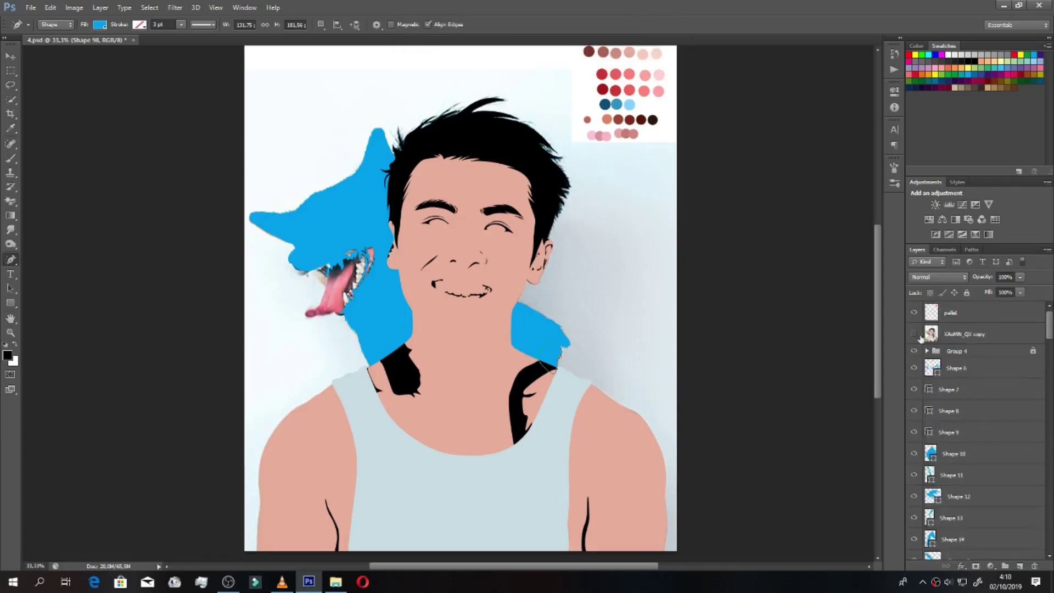
pyautogui.click(914, 333)
pyautogui.doubleClick(928, 391)
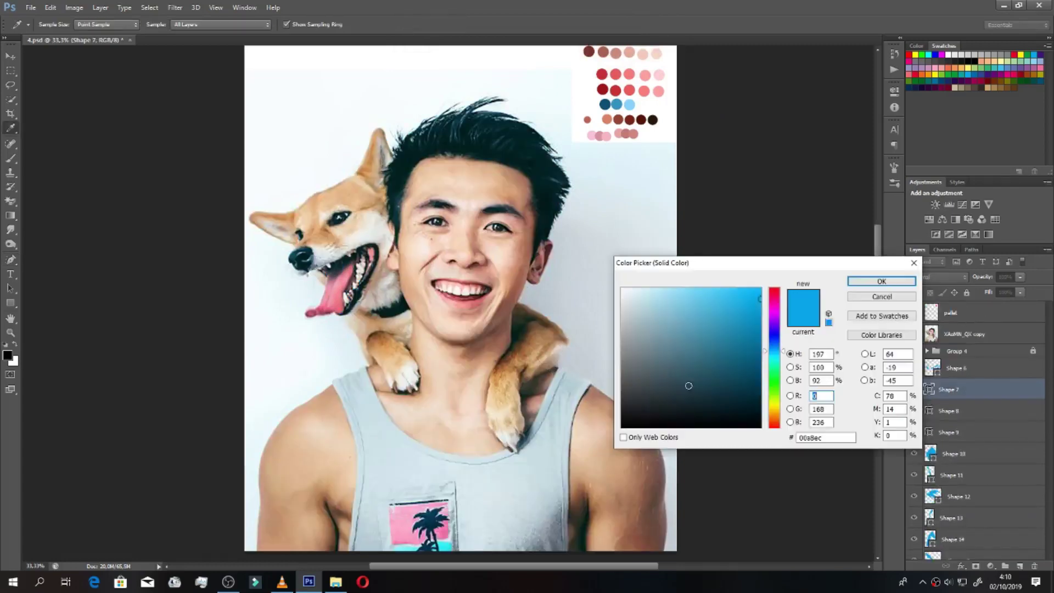
# Step: Compare the artwork with the photo and make Shape 6's outline black
pyautogui.click(886, 300)
pyautogui.click(914, 333)
pyautogui.click(914, 334)
pyautogui.doubleClick(931, 367)
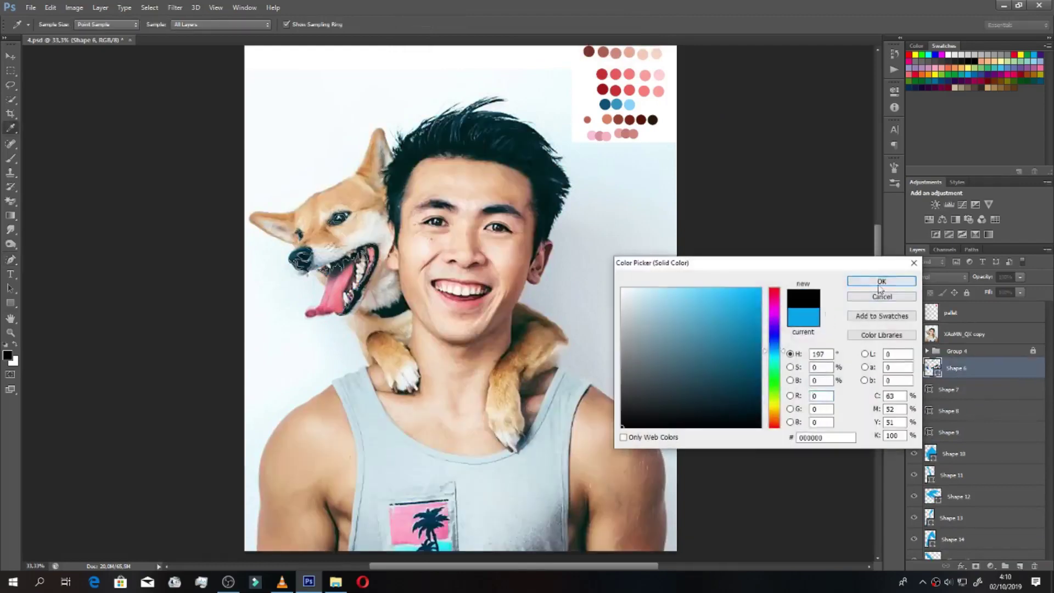
pyautogui.click(879, 280)
# Step: Give Shape 7 a grey fill sampled from the photo
pyautogui.scroll(2, 809, 327)
pyautogui.scroll(2, 809, 327)
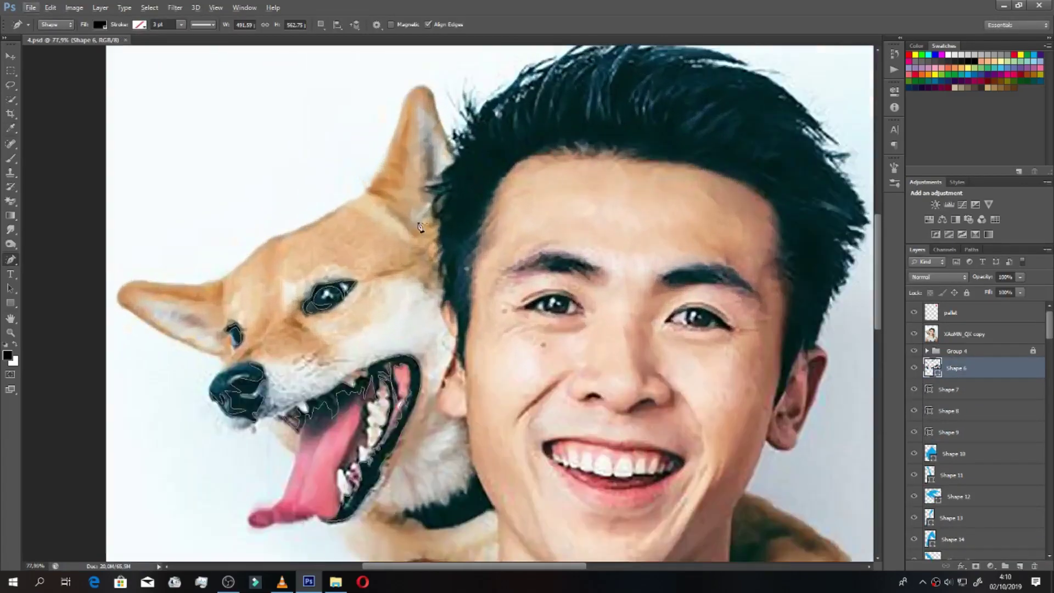
pyautogui.scroll(2, 809, 327)
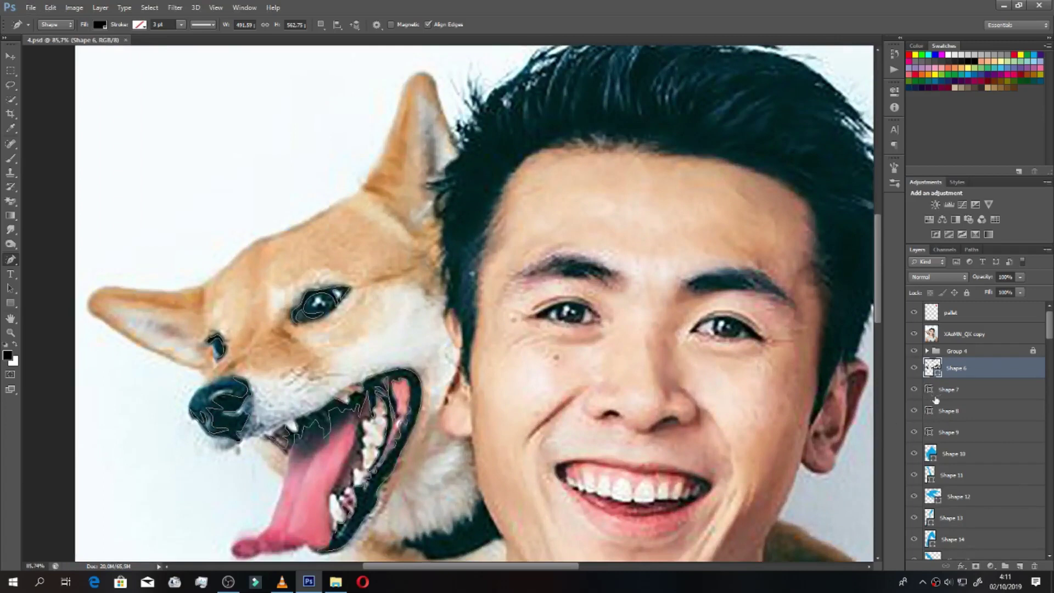
pyautogui.doubleClick(933, 393)
pyautogui.click(422, 145)
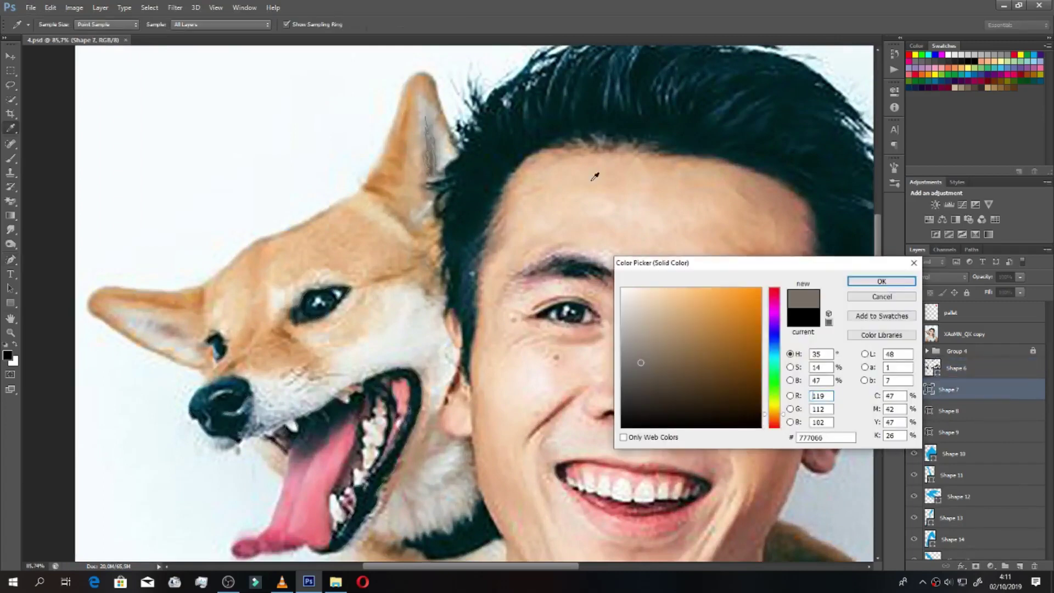
pyautogui.click(858, 282)
# Step: Fill Shapes 8 and 9 with pale and light-grey ear colours sampled from the photo
pyautogui.doubleClick(929, 411)
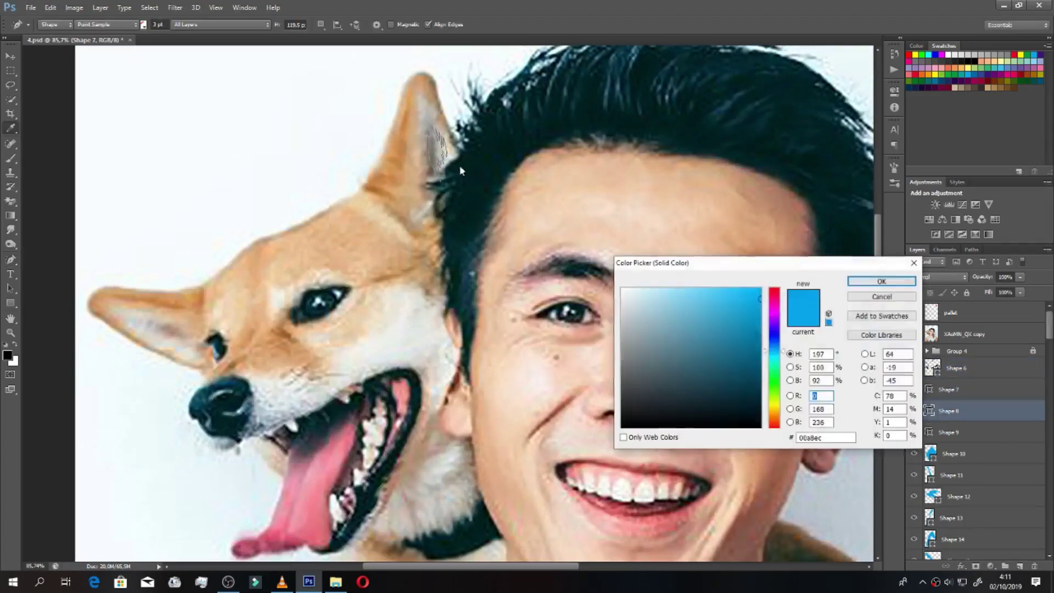
pyautogui.click(436, 151)
pyautogui.click(879, 282)
pyautogui.doubleClick(929, 432)
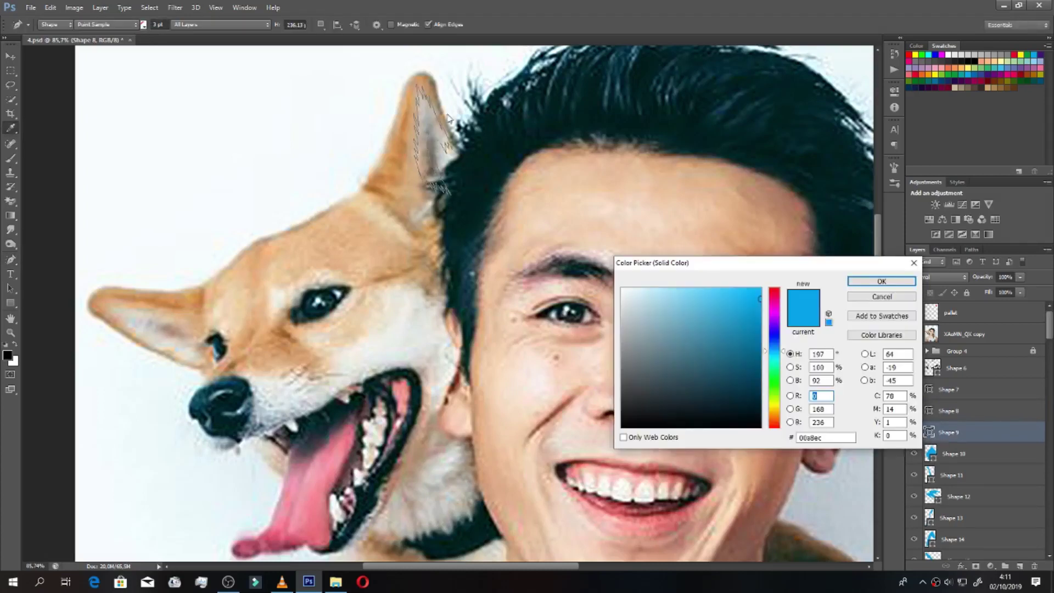
pyautogui.click(439, 164)
pyautogui.press('Return')
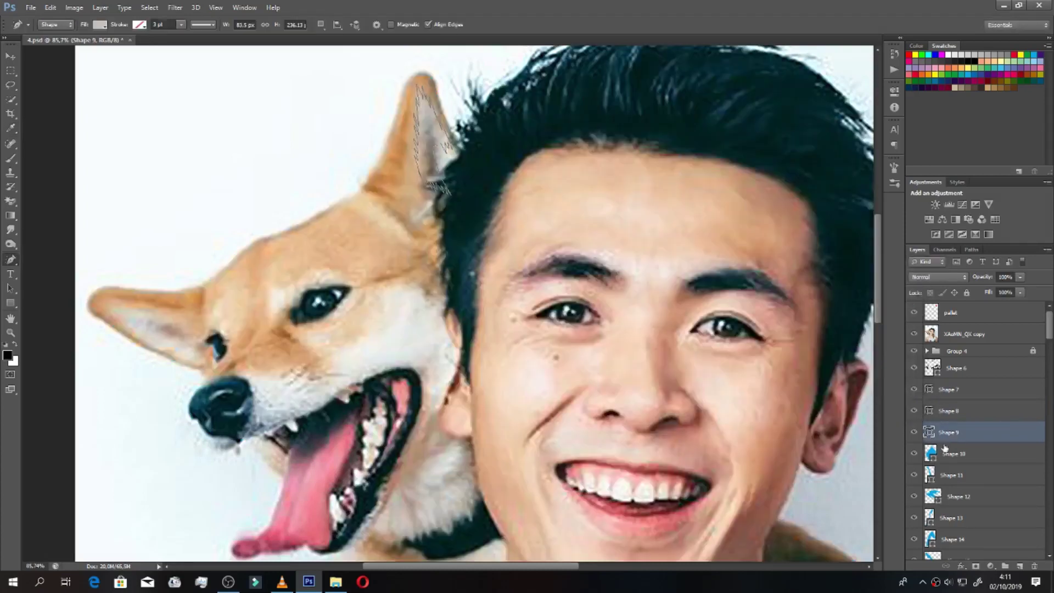
# Step: Check the recoloured ear against the photo, keeping Shapes 8 and 9 unchanged
pyautogui.click(914, 333)
pyautogui.click(929, 411)
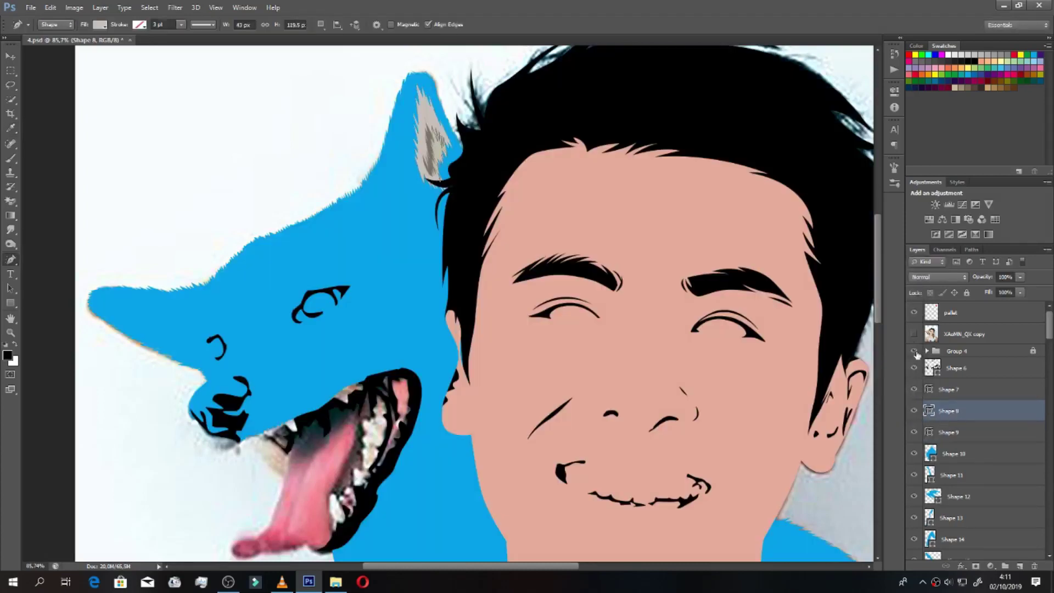
pyautogui.click(914, 336)
pyautogui.doubleClick(927, 411)
pyautogui.click(881, 281)
pyautogui.click(913, 334)
pyautogui.doubleClick(929, 432)
pyautogui.click(880, 281)
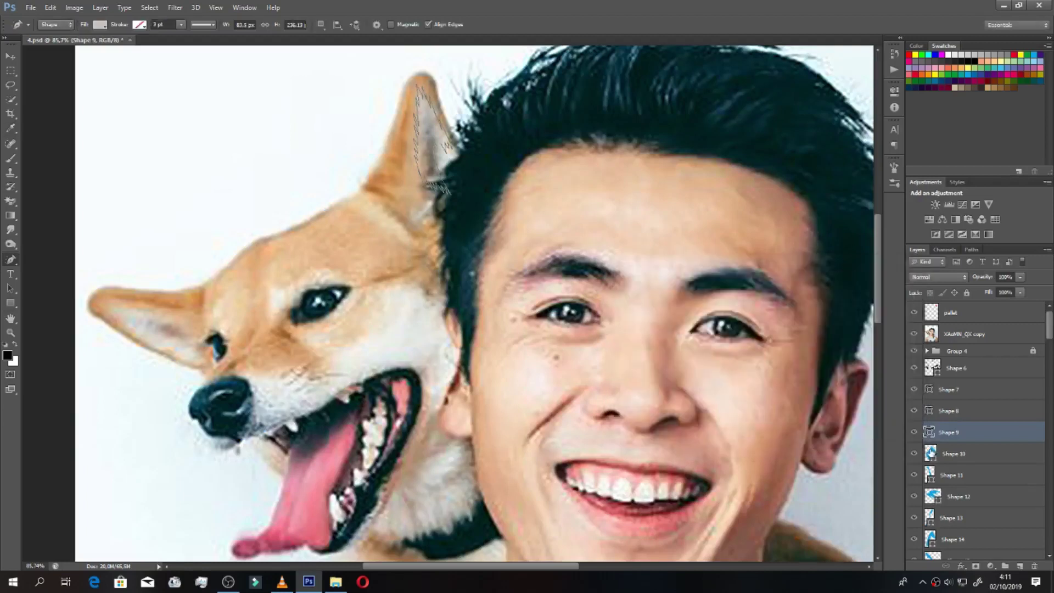
# Step: Give Shape 10 a new fill colour sampled from the photo
pyautogui.doubleClick(928, 453)
pyautogui.click(769, 378)
pyautogui.click(880, 279)
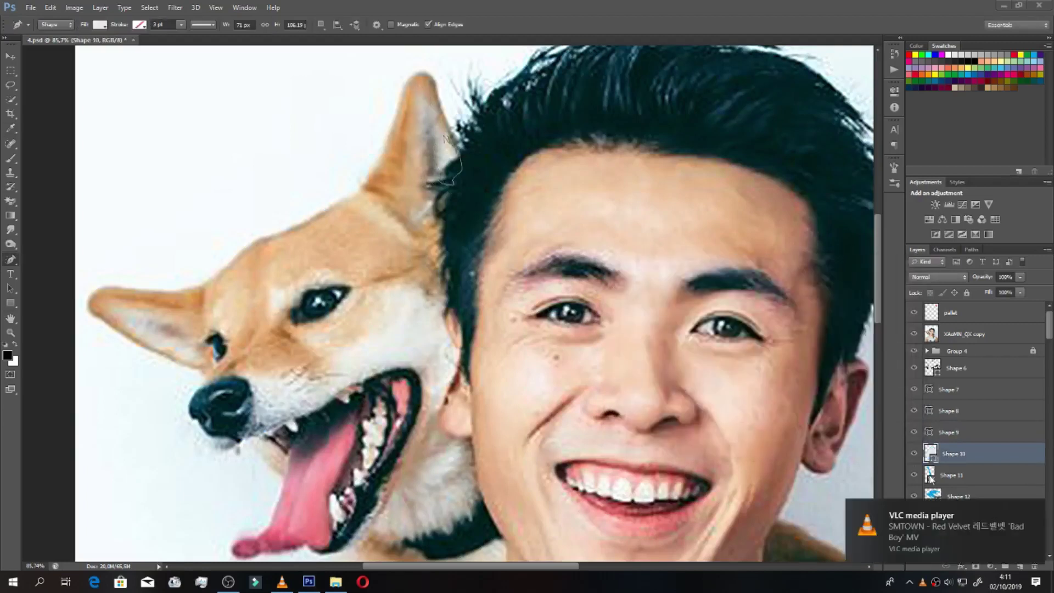
# Step: Fill Shapes 11–14 with brown-orange, tan and light beige sampled from the dog's ear and fur
pyautogui.click(1035, 509)
pyautogui.doubleClick(928, 475)
pyautogui.click(439, 88)
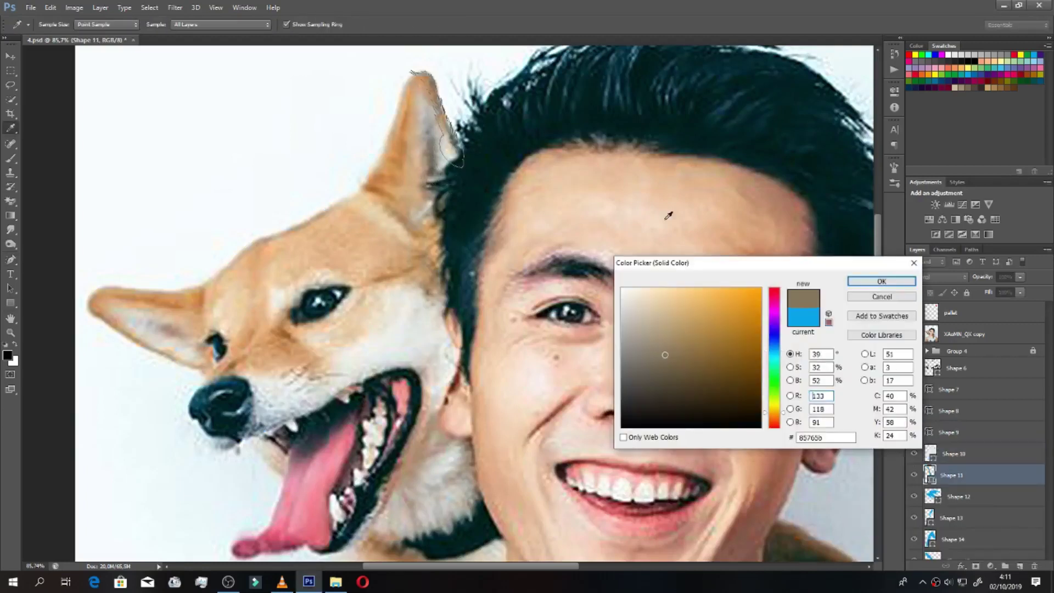
pyautogui.click(881, 281)
pyautogui.doubleClick(931, 496)
pyautogui.click(744, 303)
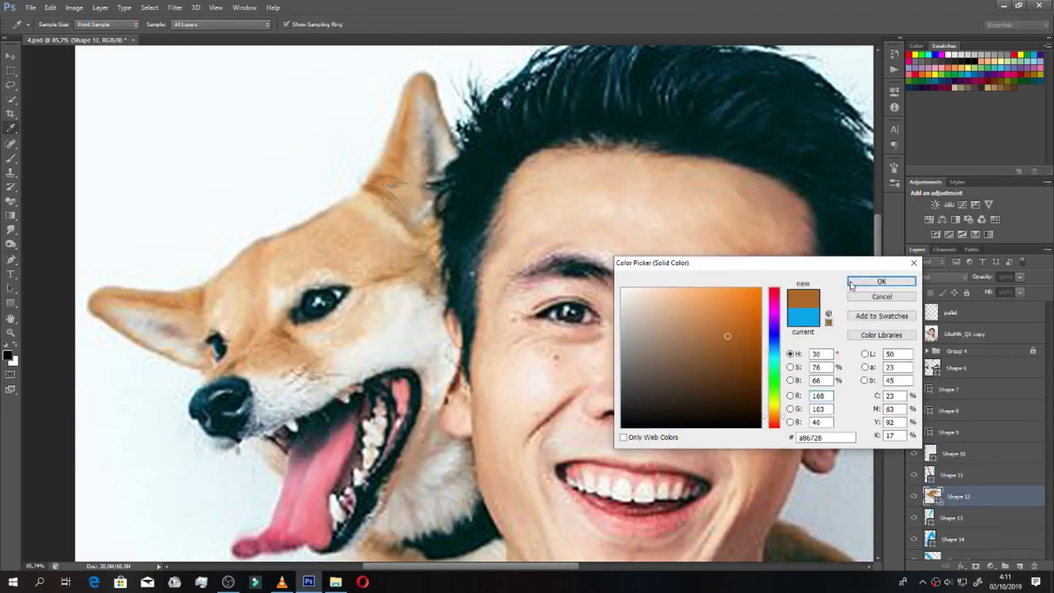
pyautogui.click(881, 281)
pyautogui.doubleClick(928, 516)
pyautogui.click(384, 181)
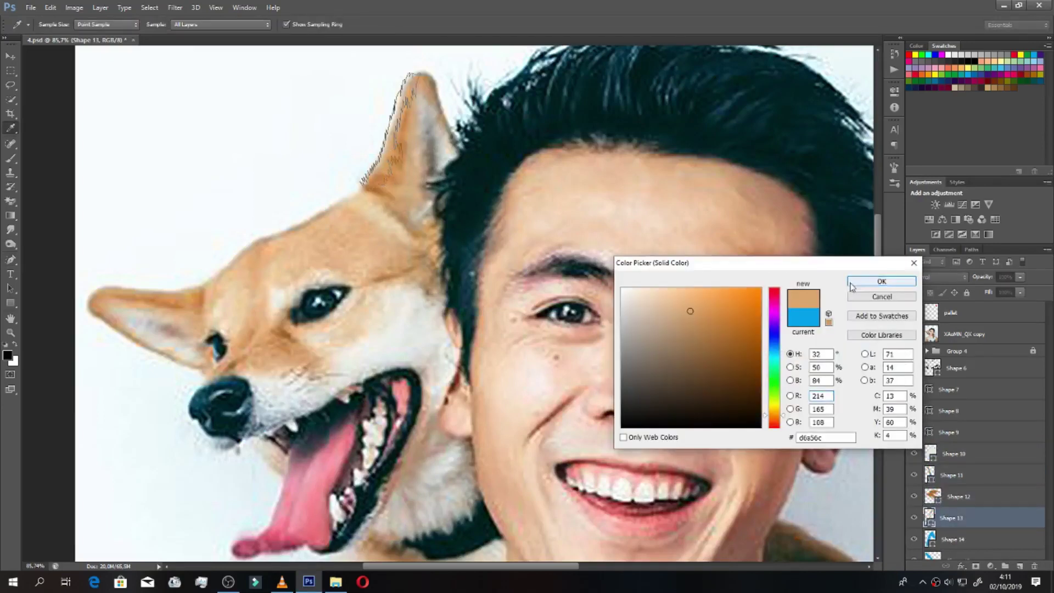
pyautogui.click(880, 280)
pyautogui.doubleClick(931, 539)
pyautogui.click(656, 317)
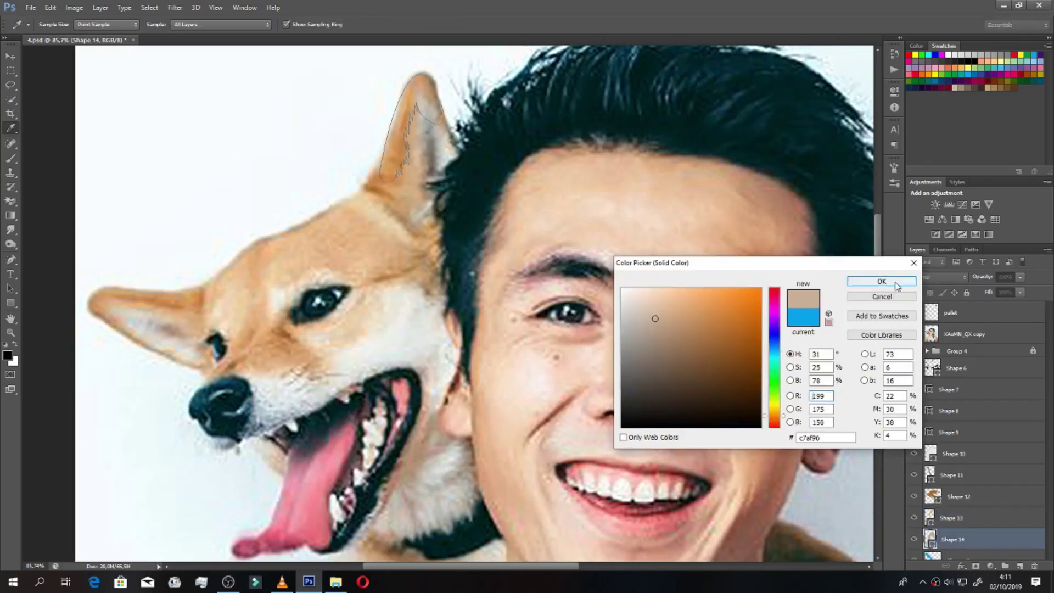
pyautogui.click(863, 277)
# Step: Fill Shapes 15–19 with tan, greyish-tan and brownish tones sampled from the dog's fur
pyautogui.doubleClick(931, 539)
pyautogui.click(401, 220)
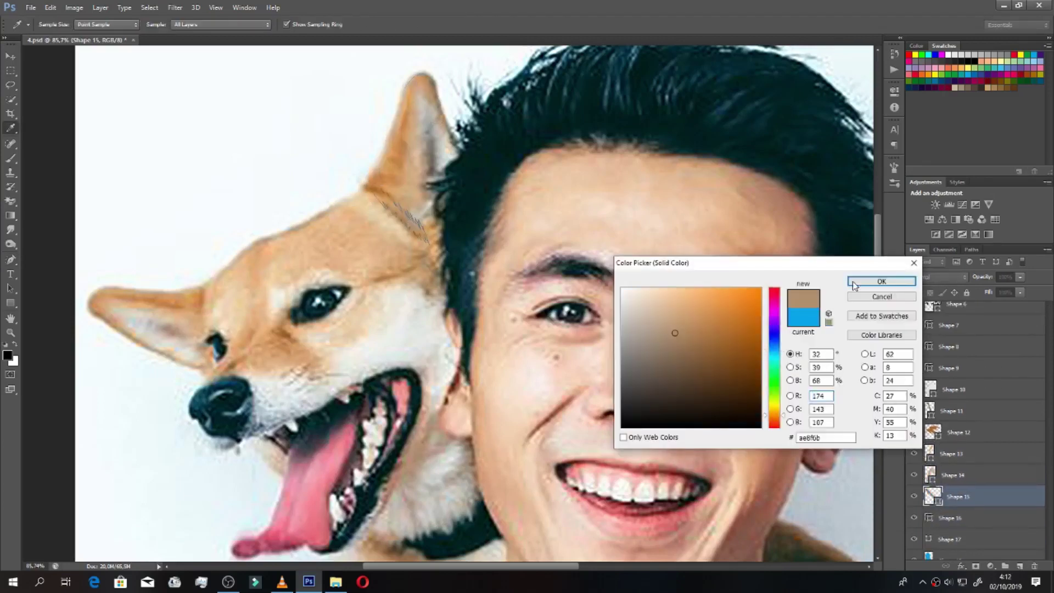
pyautogui.click(856, 278)
pyautogui.doubleClick(929, 518)
pyautogui.click(758, 239)
pyautogui.click(877, 281)
pyautogui.doubleClick(929, 539)
pyautogui.click(659, 337)
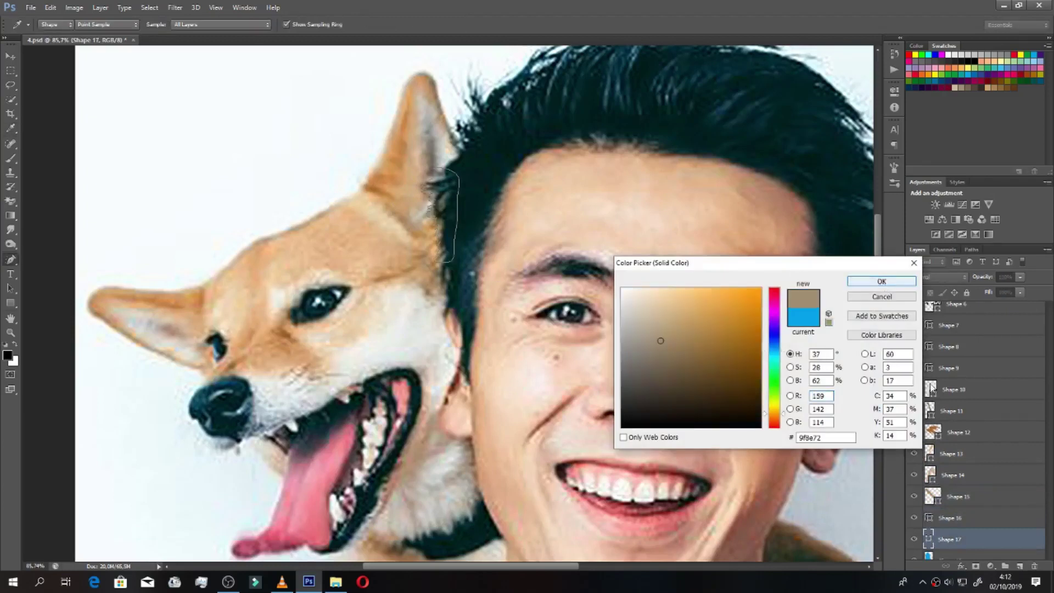
pyautogui.click(876, 280)
pyautogui.doubleClick(929, 516)
pyautogui.click(675, 312)
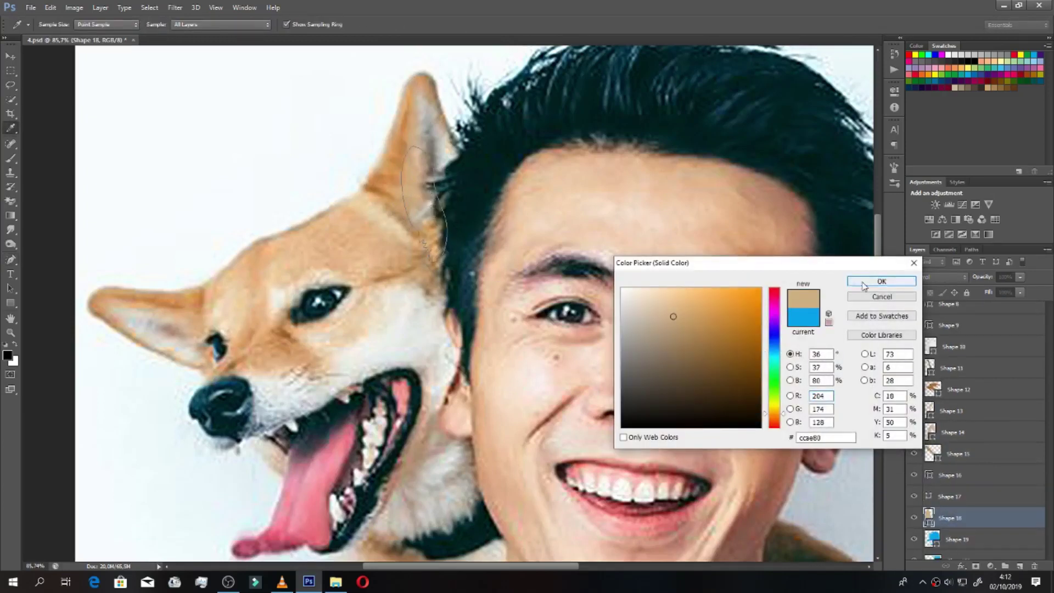
pyautogui.click(875, 281)
pyautogui.doubleClick(932, 474)
pyautogui.click(667, 344)
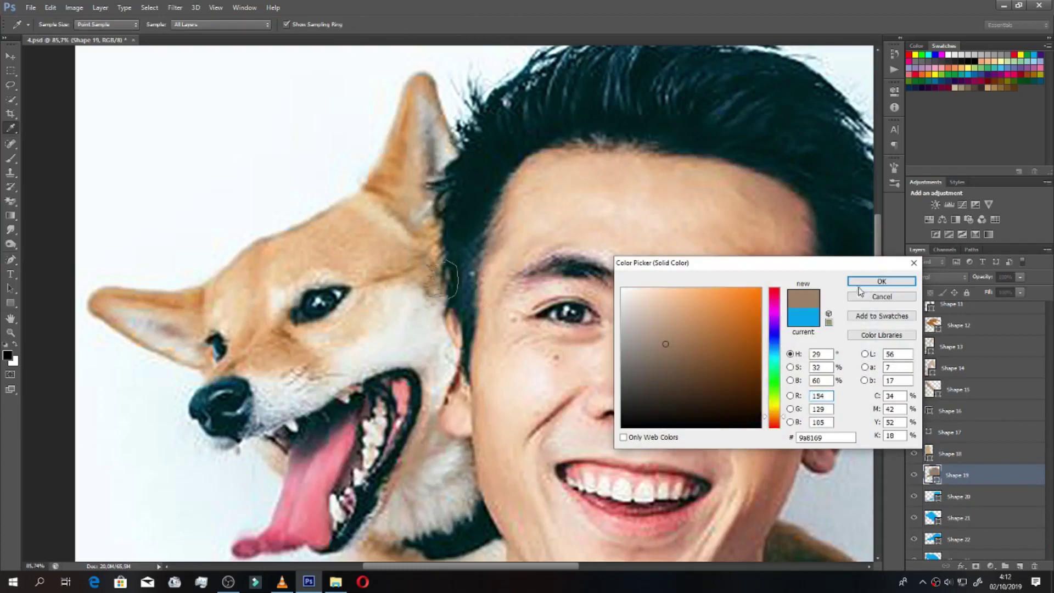
pyautogui.click(870, 280)
# Step: Fill Shapes 20–22 with brown and light tan fur colours sampled from the photo
pyautogui.doubleClick(932, 495)
pyautogui.click(424, 253)
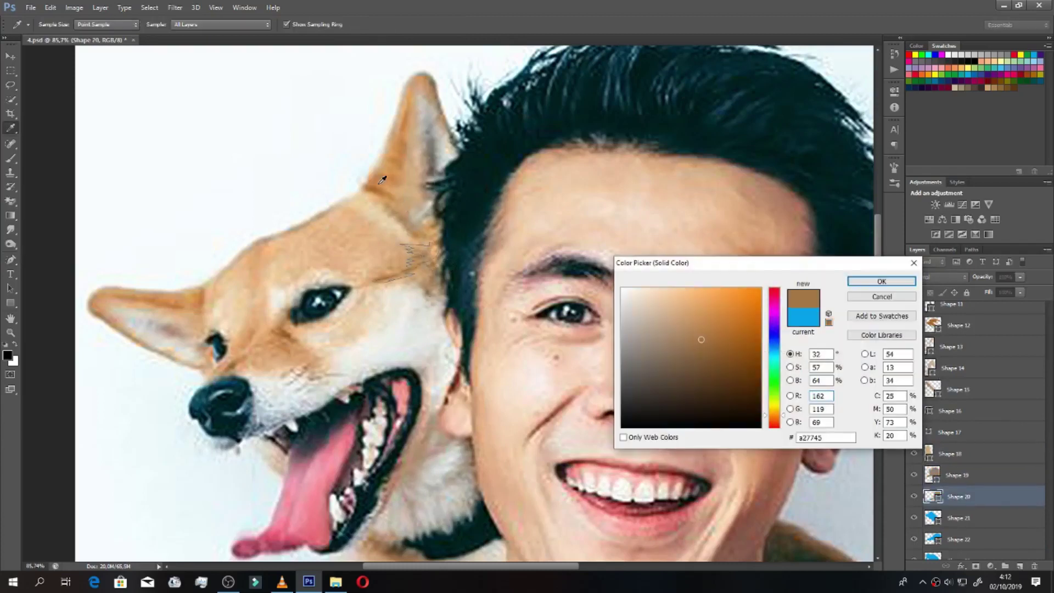
pyautogui.press('Return')
pyautogui.doubleClick(933, 518)
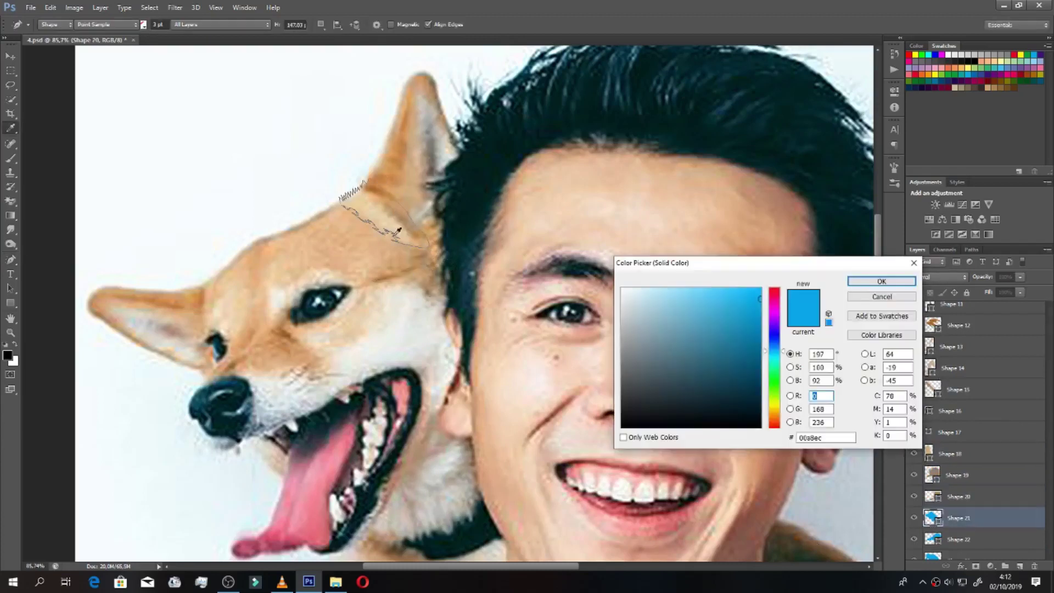
pyautogui.click(495, 332)
pyautogui.click(880, 281)
pyautogui.doubleClick(932, 538)
pyautogui.click(428, 264)
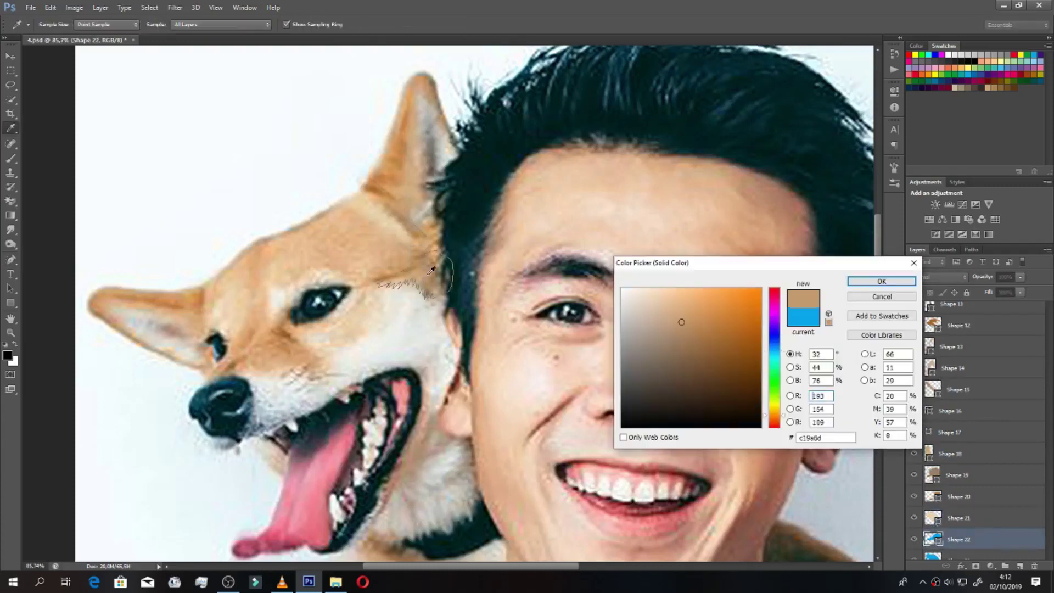
pyautogui.click(881, 281)
# Step: Fill Shapes 23–25 with pale and light-orange fur colours sampled from the dog
pyautogui.scroll(-2, 966, 494)
pyautogui.doubleClick(932, 496)
pyautogui.click(397, 273)
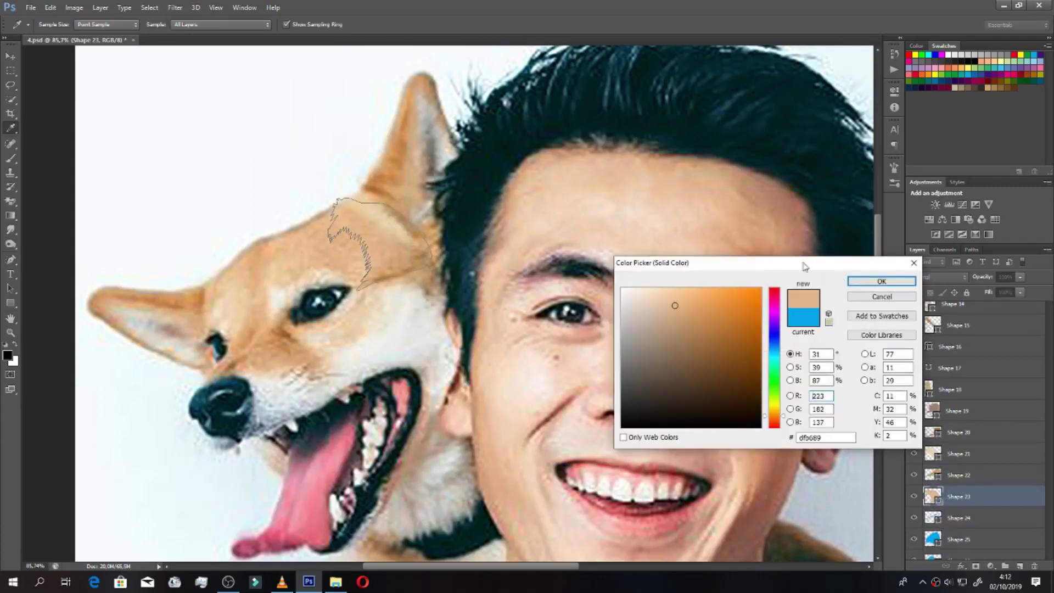
pyautogui.click(880, 281)
pyautogui.doubleClick(931, 518)
pyautogui.click(279, 231)
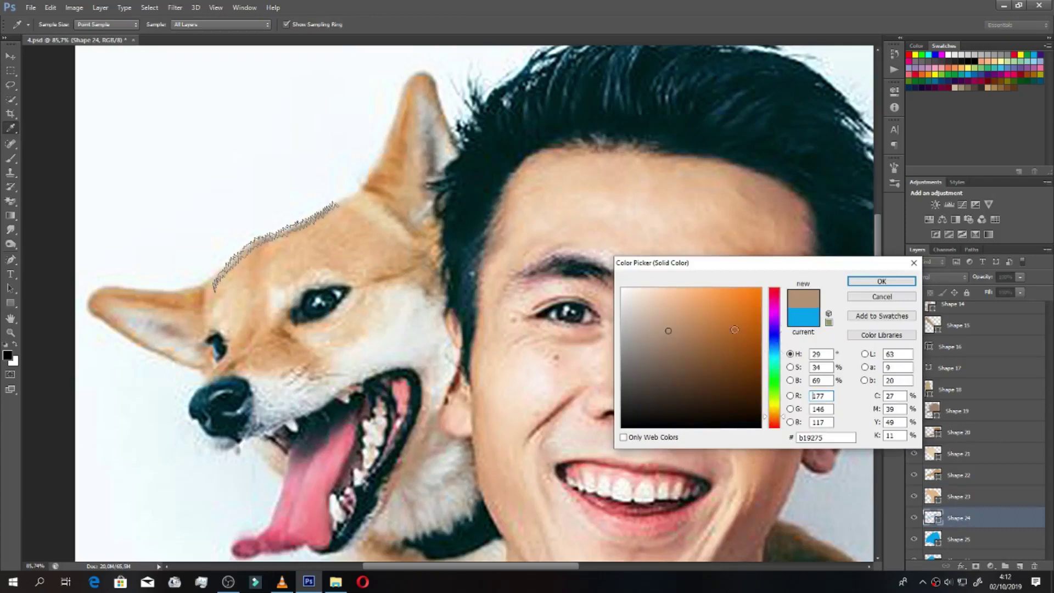
pyautogui.click(880, 281)
pyautogui.doubleClick(931, 539)
pyautogui.click(348, 252)
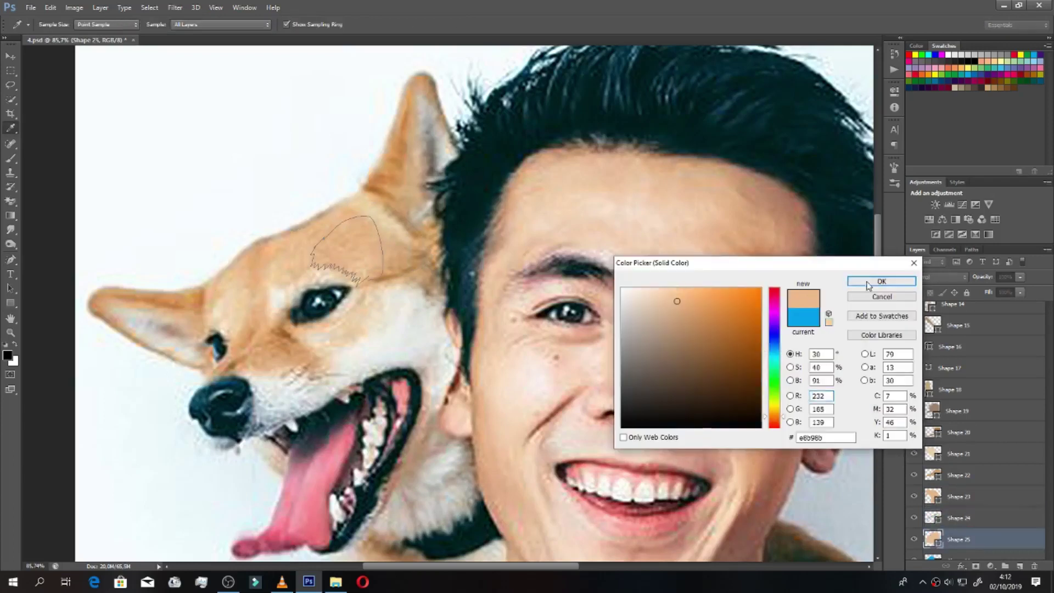
pyautogui.click(881, 281)
# Step: Fill Shapes 26–28 with cream, near-white and tan fur colours sampled from the photo
pyautogui.scroll(-2, 966, 493)
pyautogui.doubleClick(932, 496)
pyautogui.click(326, 271)
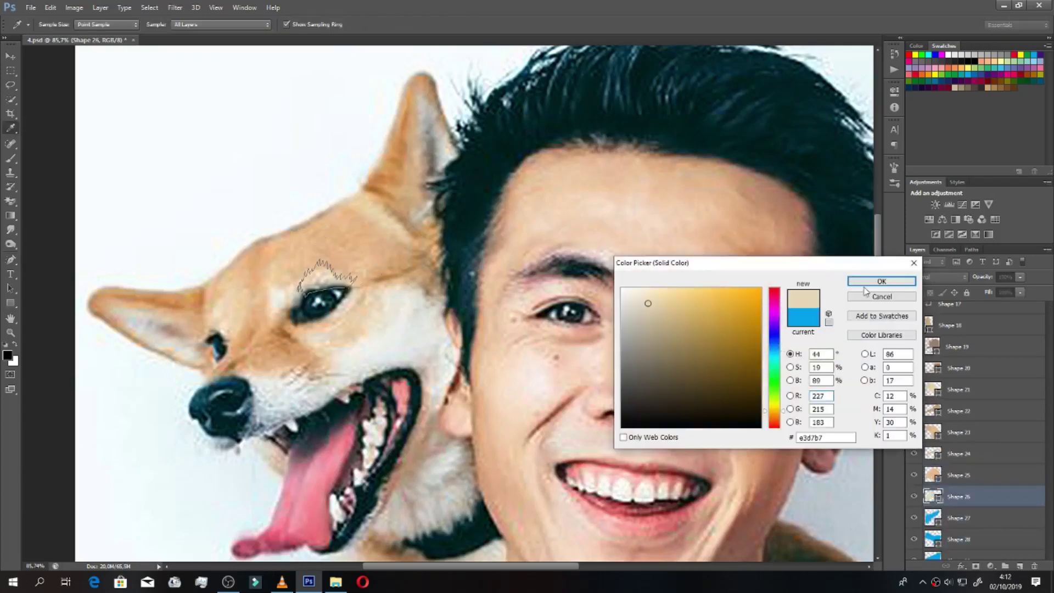
pyautogui.click(881, 281)
pyautogui.doubleClick(932, 518)
pyautogui.click(281, 296)
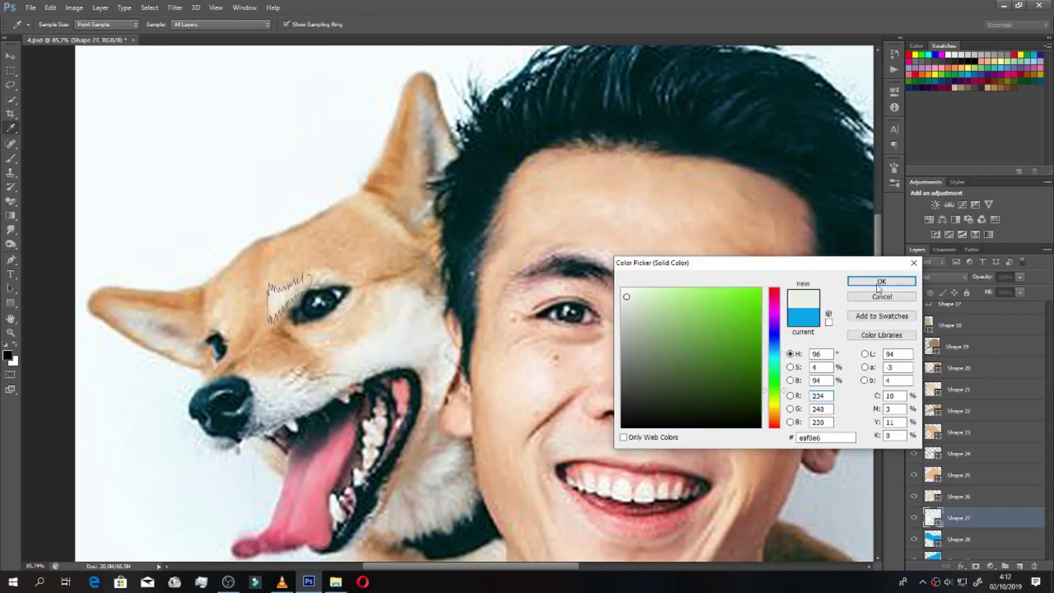
pyautogui.click(881, 281)
pyautogui.scroll(-2, 966, 494)
pyautogui.doubleClick(931, 496)
pyautogui.click(372, 267)
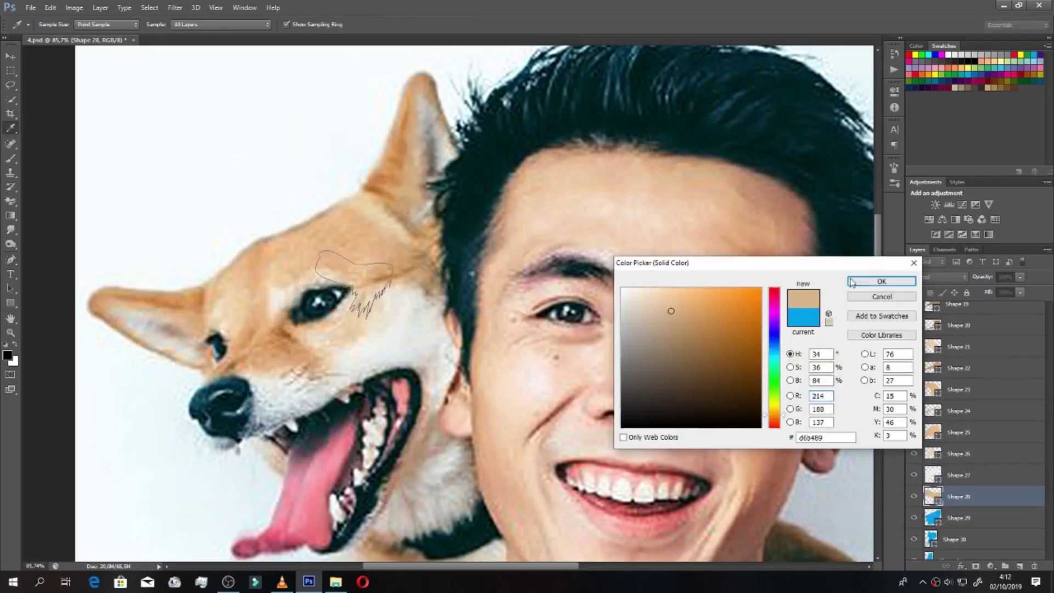
pyautogui.click(881, 281)
# Step: Fill Shapes 29–31 with sampled fur tones, then select the fur shapes from Shape 7 onward
pyautogui.doubleClick(932, 517)
pyautogui.click(308, 247)
pyautogui.click(880, 281)
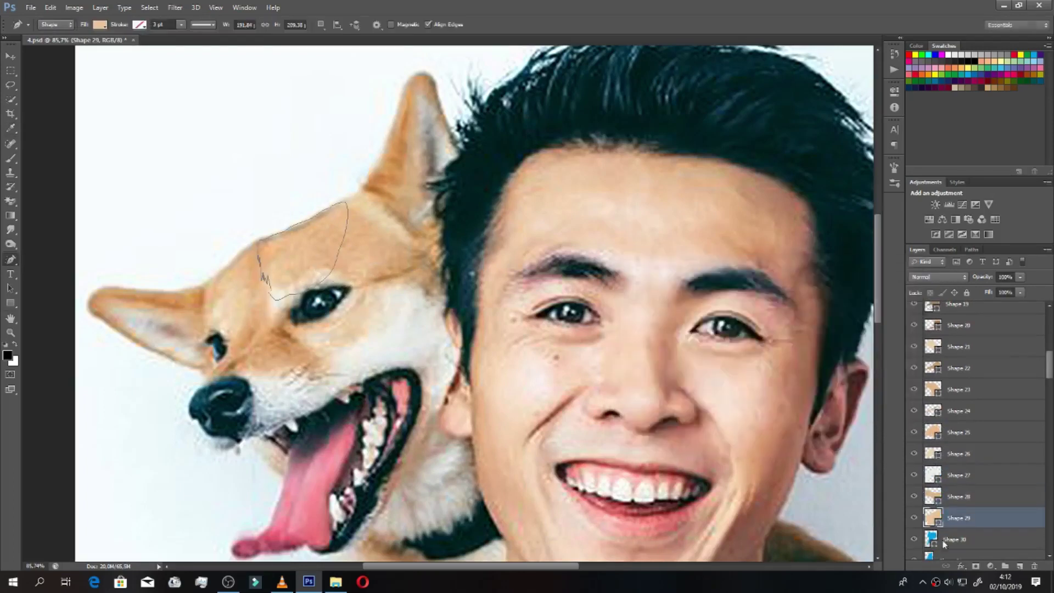
pyautogui.doubleClick(932, 539)
pyautogui.click(280, 312)
pyautogui.click(853, 286)
pyautogui.scroll(-2, 965, 493)
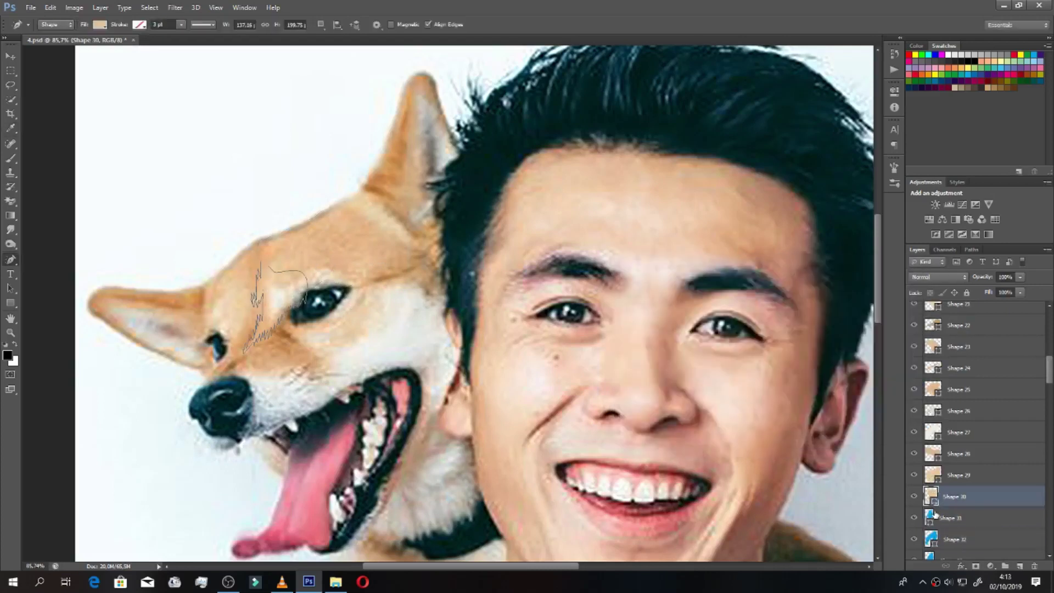
pyautogui.doubleClick(931, 517)
pyautogui.click(263, 264)
pyautogui.click(880, 281)
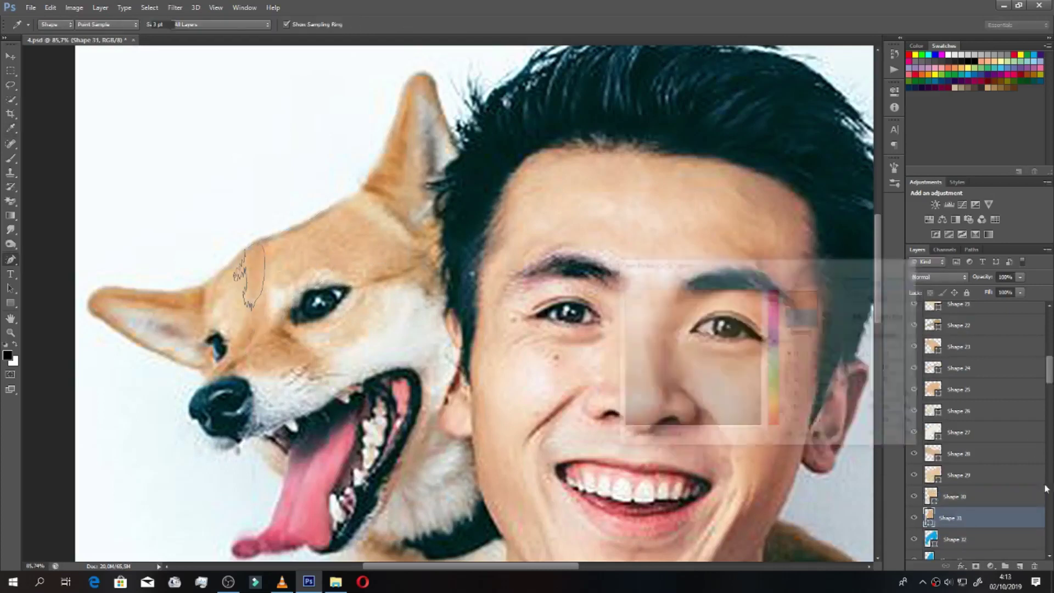
pyautogui.scroll(10, 965, 417)
pyautogui.keyDown('shift'); pyautogui.click(949, 390); pyautogui.keyUp('shift')
# Step: Group the selected fur shapes into Group 5 and compare the shapes against the photo
pyautogui.hotkey('ctrl', 'g')
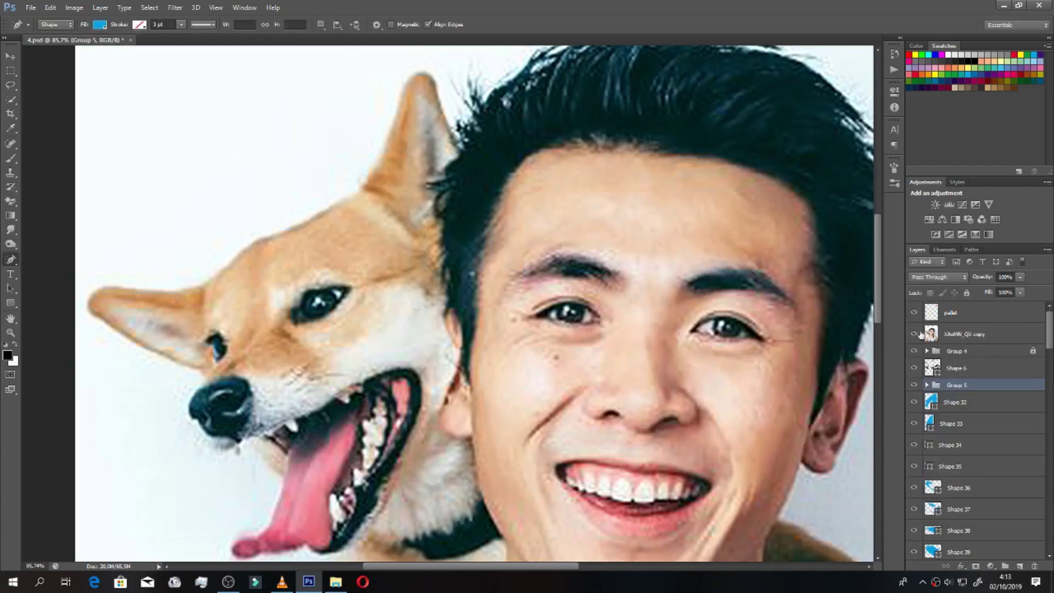
pyautogui.click(913, 333)
pyautogui.click(914, 333)
pyautogui.click(914, 334)
pyautogui.click(913, 333)
pyautogui.click(914, 334)
# Step: Expand Group 5 and inspect Shapes 15 and 16 to locate their pieces
pyautogui.click(914, 334)
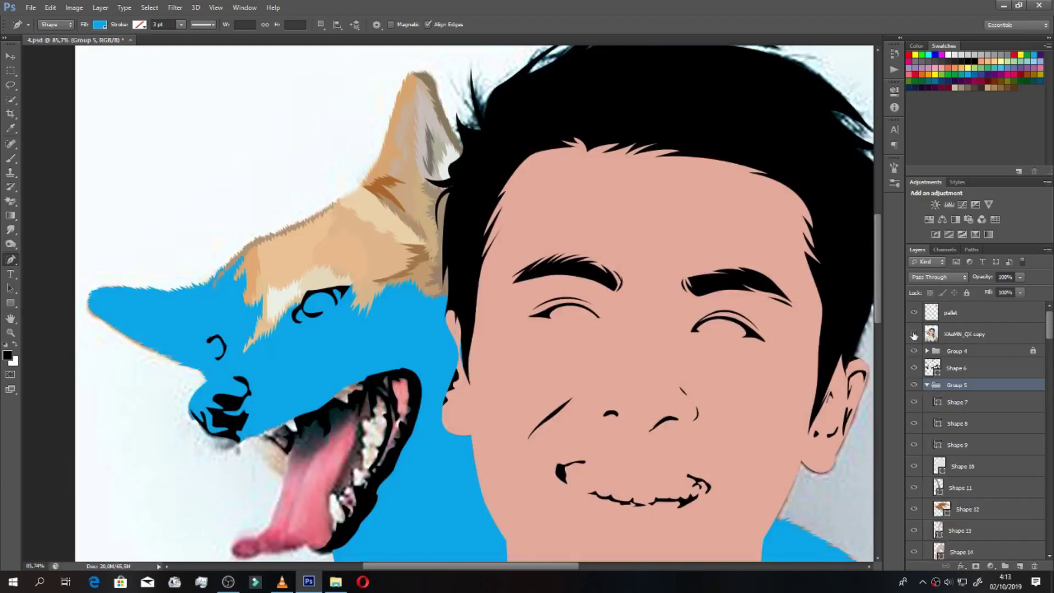
pyautogui.click(913, 333)
pyautogui.click(927, 384)
pyautogui.scroll(-3, 959, 447)
pyautogui.click(959, 447)
pyautogui.scroll(-3, 959, 447)
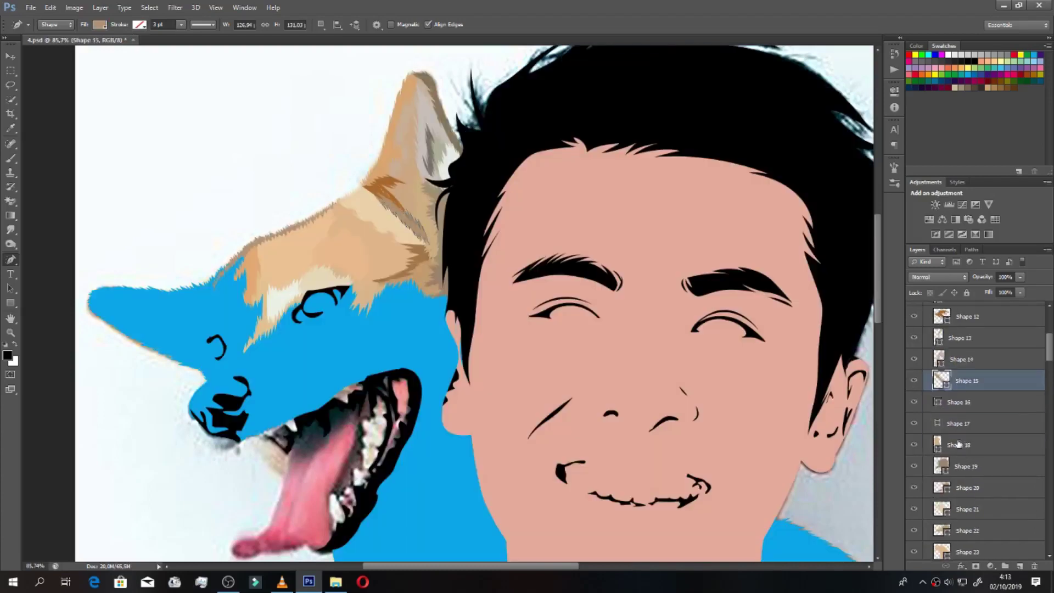
pyautogui.click(952, 401)
pyautogui.click(913, 401)
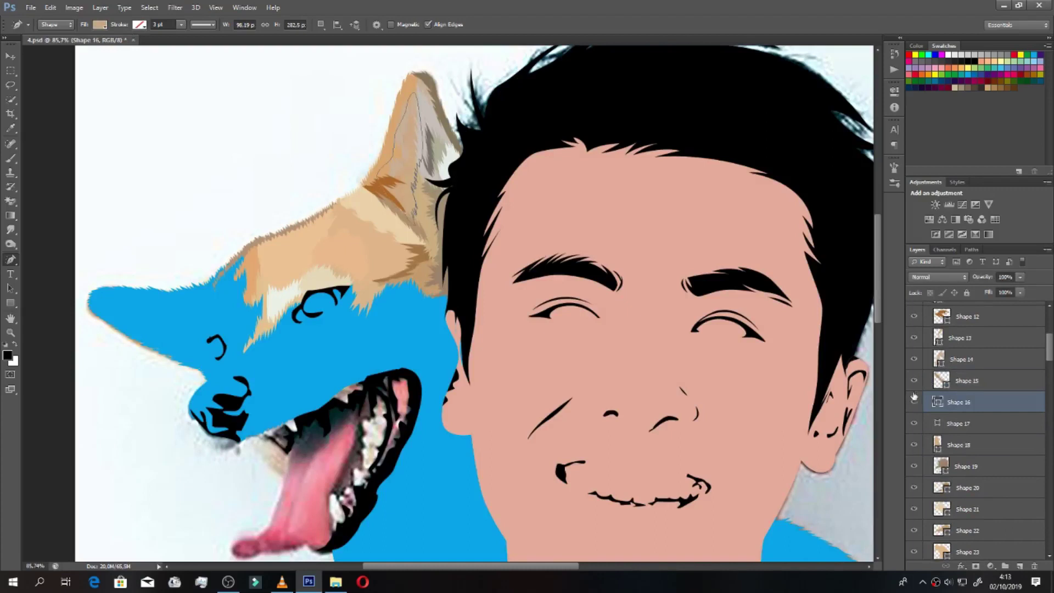
# Step: Refill Shape 14 with a warmer bf7e3f brown sampled from the ear, then collapse Group 5
pyautogui.doubleClick(942, 362)
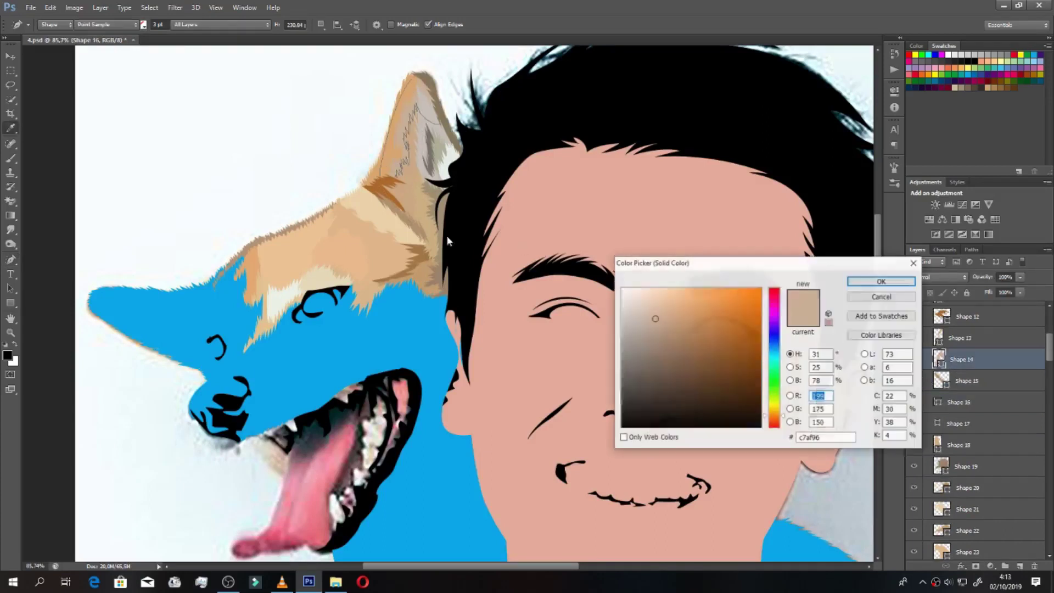
pyautogui.click(401, 193)
pyautogui.click(714, 323)
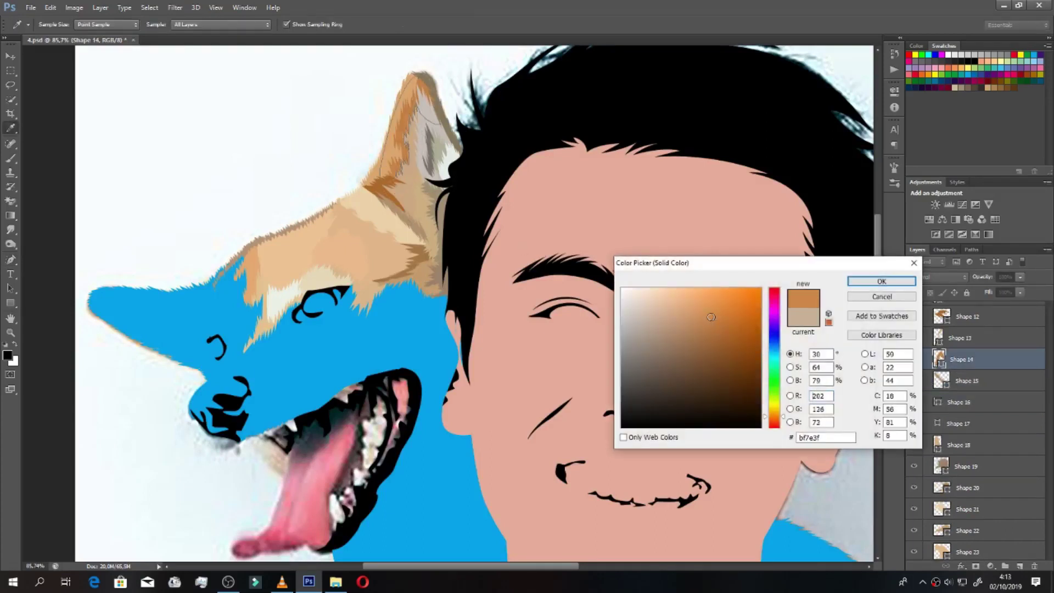
pyautogui.click(881, 298)
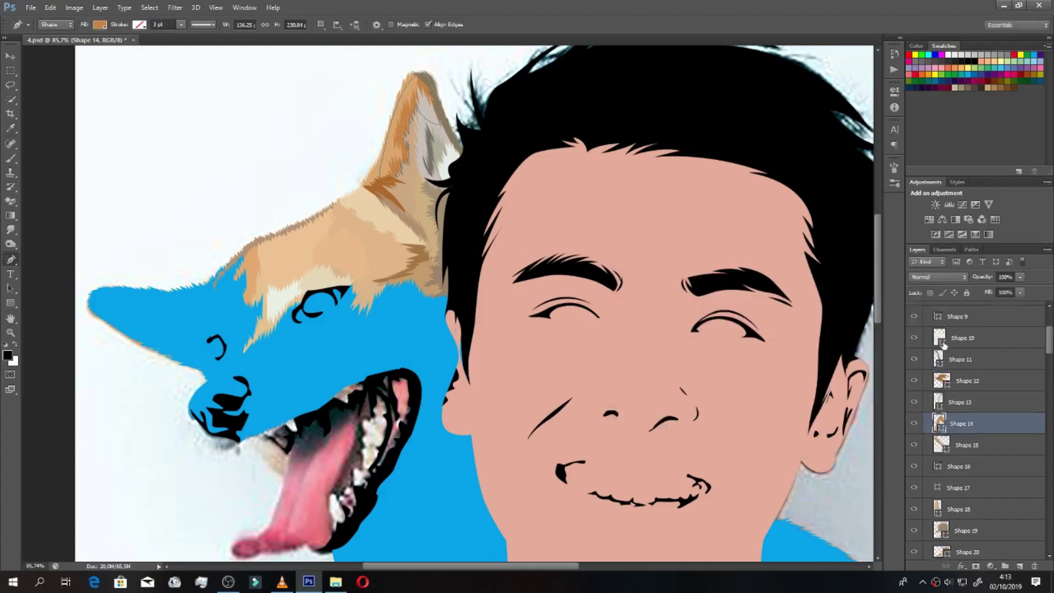
pyautogui.click(934, 341)
pyautogui.scroll(1, 966, 384)
# Step: Show the reference photo and fill Shapes 32–34 with light and orange fur tones sampled from the dog
pyautogui.click(913, 333)
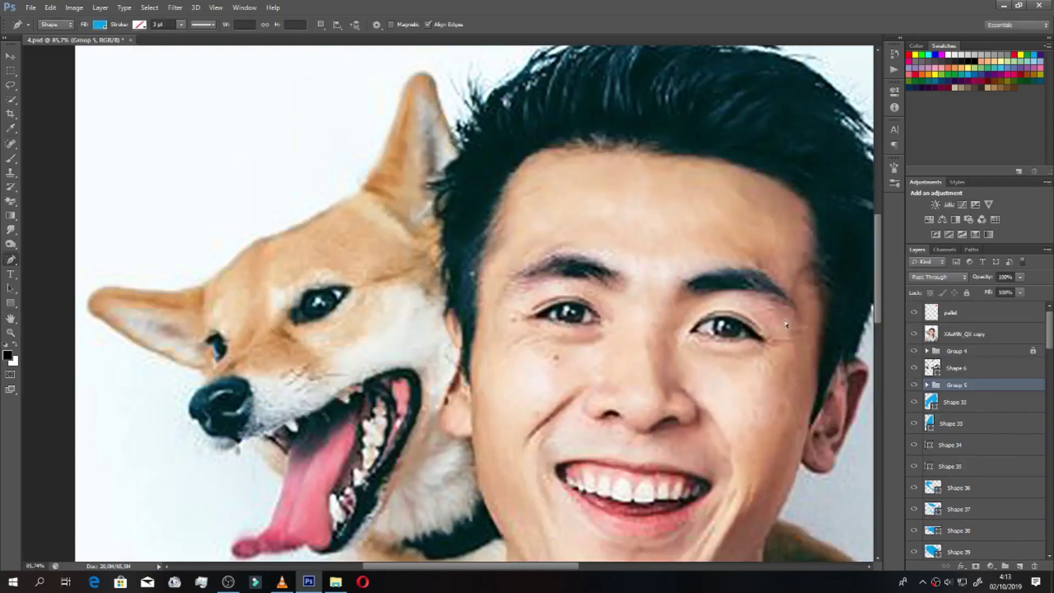
pyautogui.doubleClick(931, 402)
pyautogui.click(483, 303)
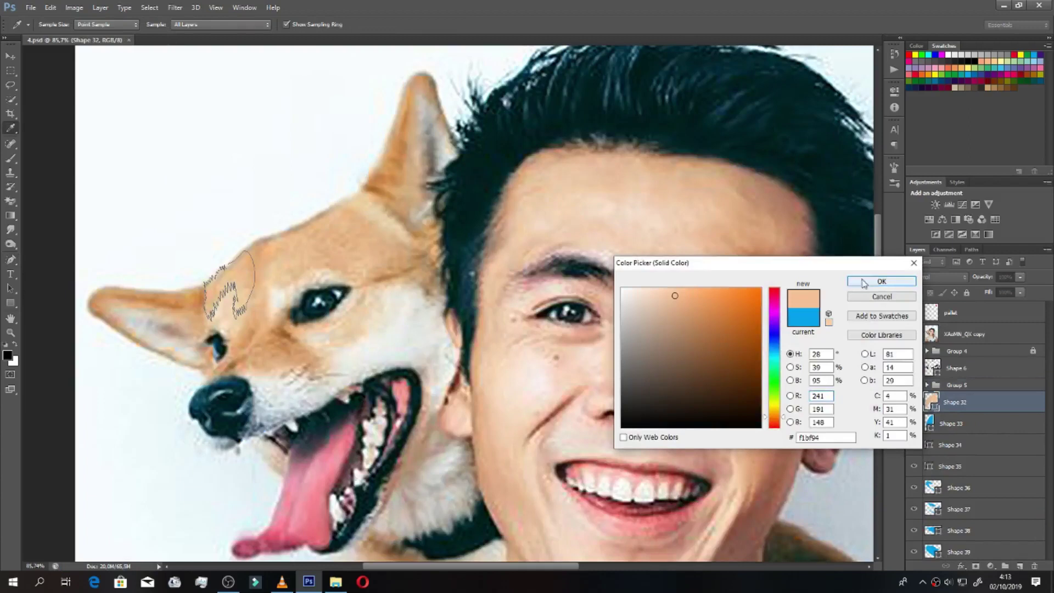
pyautogui.click(863, 282)
pyautogui.doubleClick(929, 423)
pyautogui.click(482, 303)
pyautogui.click(878, 282)
pyautogui.doubleClick(928, 445)
pyautogui.click(329, 339)
pyautogui.click(878, 282)
# Step: Fill Shapes 35–37 with orange and muted colours sampled from the dog's ear
pyautogui.click(930, 465)
pyautogui.doubleClick(930, 466)
pyautogui.click(159, 291)
pyautogui.click(880, 281)
pyautogui.doubleClick(932, 487)
pyautogui.click(172, 301)
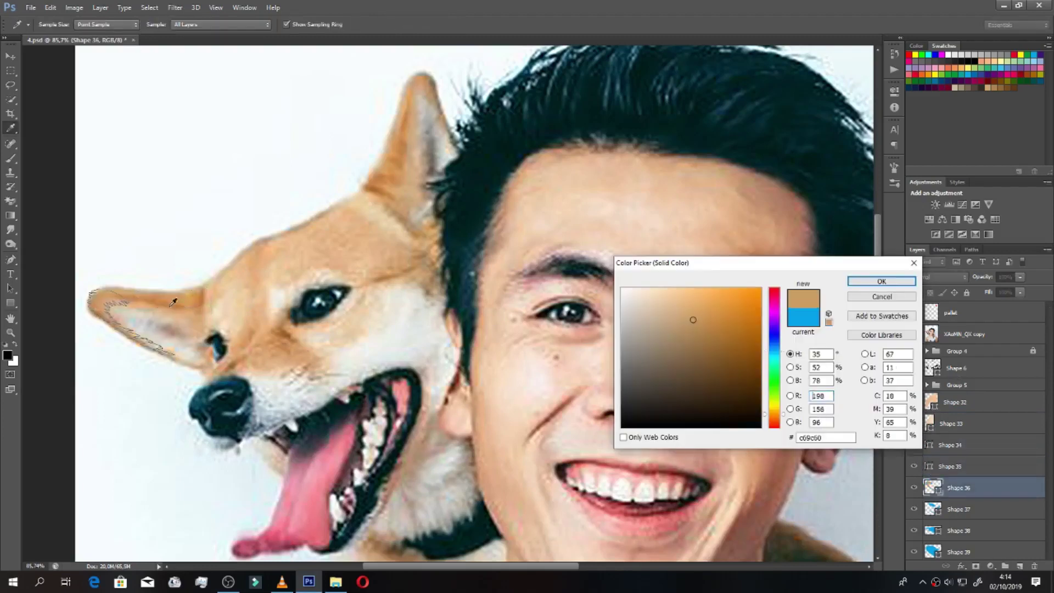
pyautogui.click(881, 281)
pyautogui.doubleClick(932, 509)
pyautogui.click(173, 323)
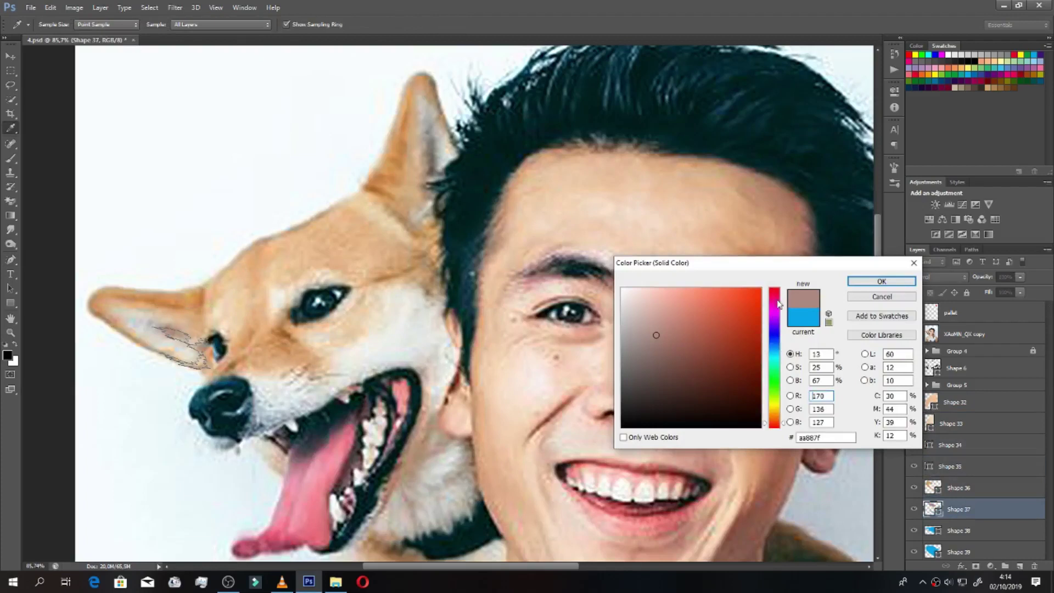
pyautogui.click(881, 281)
# Step: Fill Shapes 38–40 with pale ear, light grey and off-white tones sampled from the dog
pyautogui.doubleClick(932, 530)
pyautogui.click(178, 314)
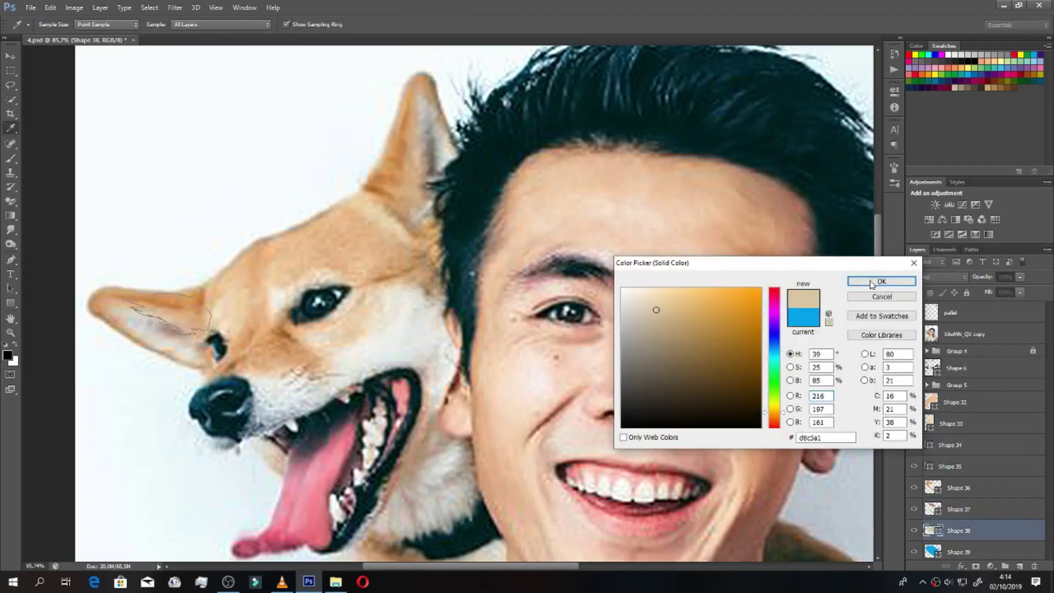
pyautogui.click(880, 280)
pyautogui.doubleClick(932, 551)
pyautogui.click(143, 318)
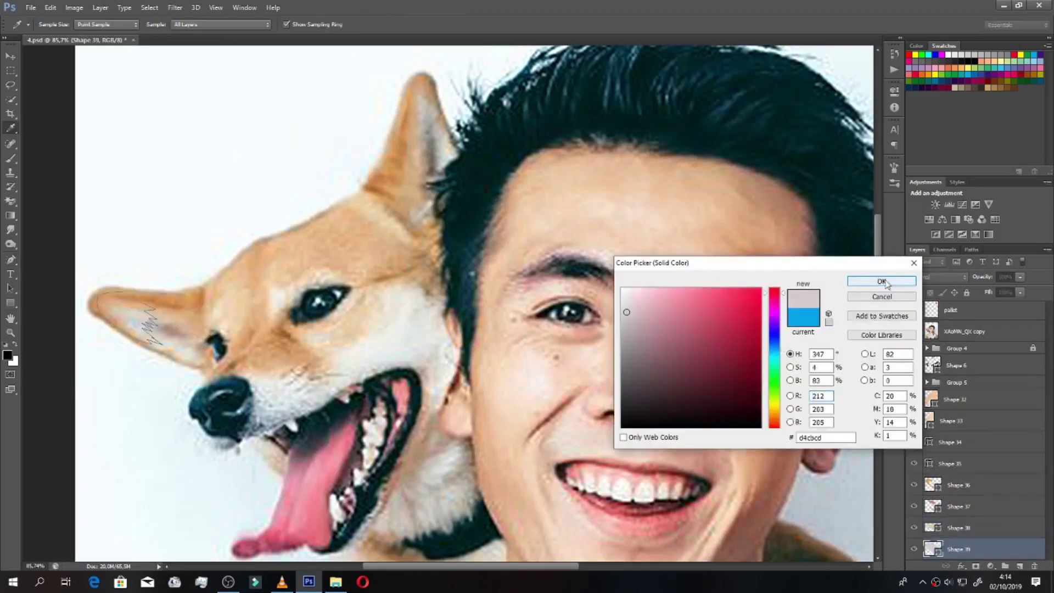
pyautogui.click(881, 281)
pyautogui.doubleClick(932, 506)
pyautogui.click(191, 344)
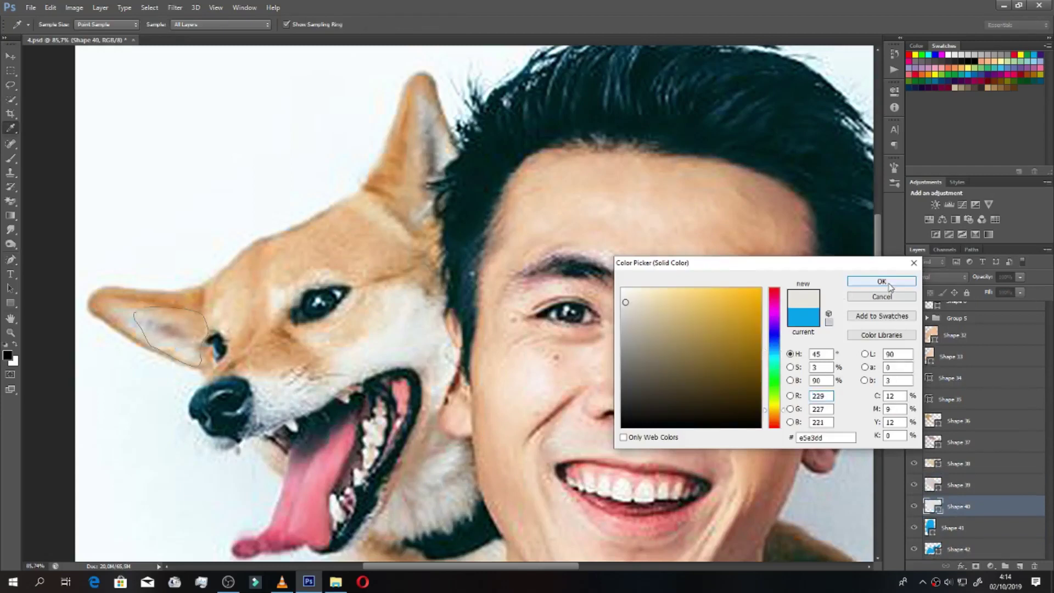
pyautogui.click(880, 281)
# Step: Fill Shapes 41 and 42 with orange fur and Shape 43 with the dark nose colour
pyautogui.doubleClick(930, 527)
pyautogui.click(219, 329)
pyautogui.click(880, 281)
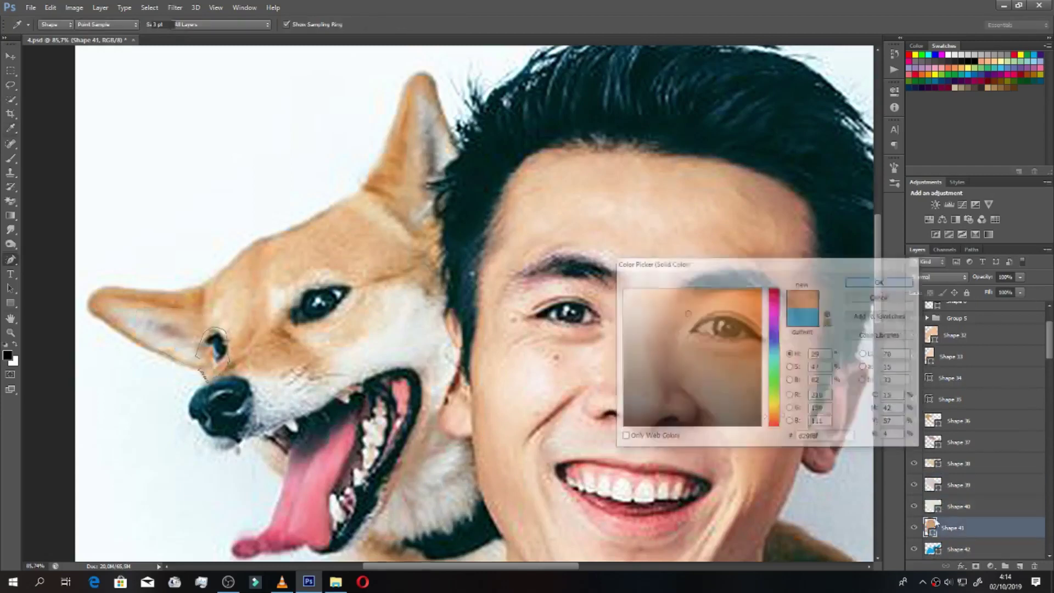
pyautogui.doubleClick(932, 549)
pyautogui.click(514, 321)
pyautogui.click(881, 280)
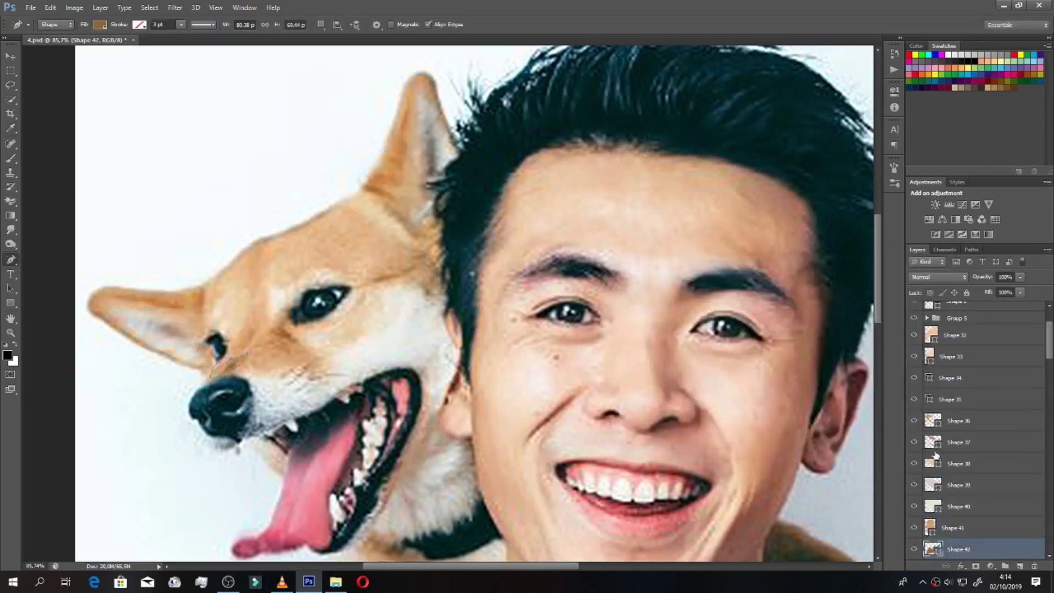
pyautogui.scroll(-3, 935, 455)
pyautogui.doubleClick(931, 463)
pyautogui.click(236, 406)
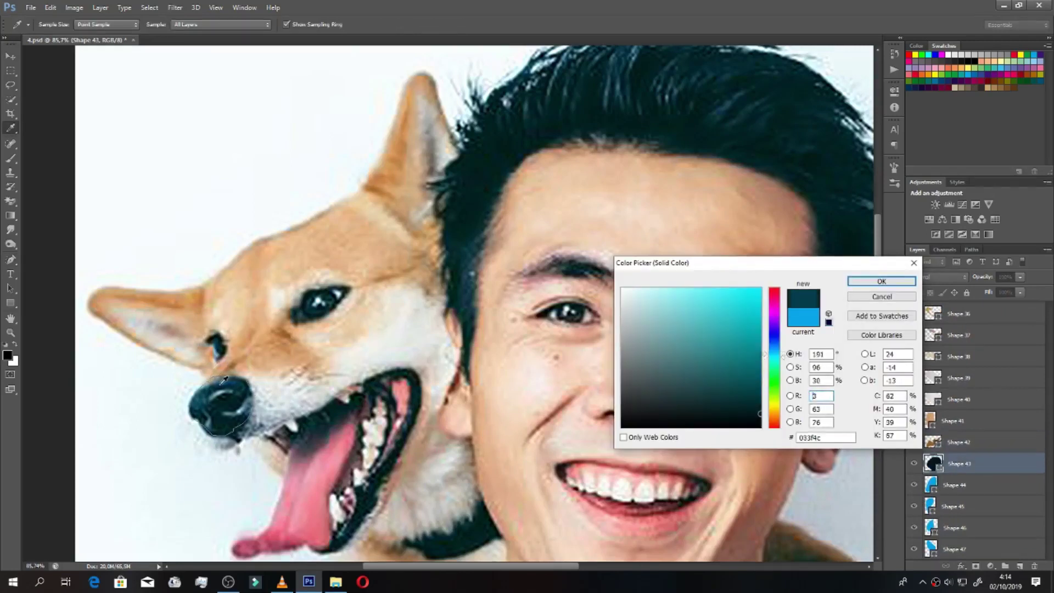
pyautogui.click(880, 281)
# Step: Fill Shapes 44–46 with orange, beige and brown fur colours sampled from the dog
pyautogui.doubleClick(931, 484)
pyautogui.click(252, 325)
pyautogui.click(878, 281)
pyautogui.doubleClick(931, 506)
pyautogui.click(293, 301)
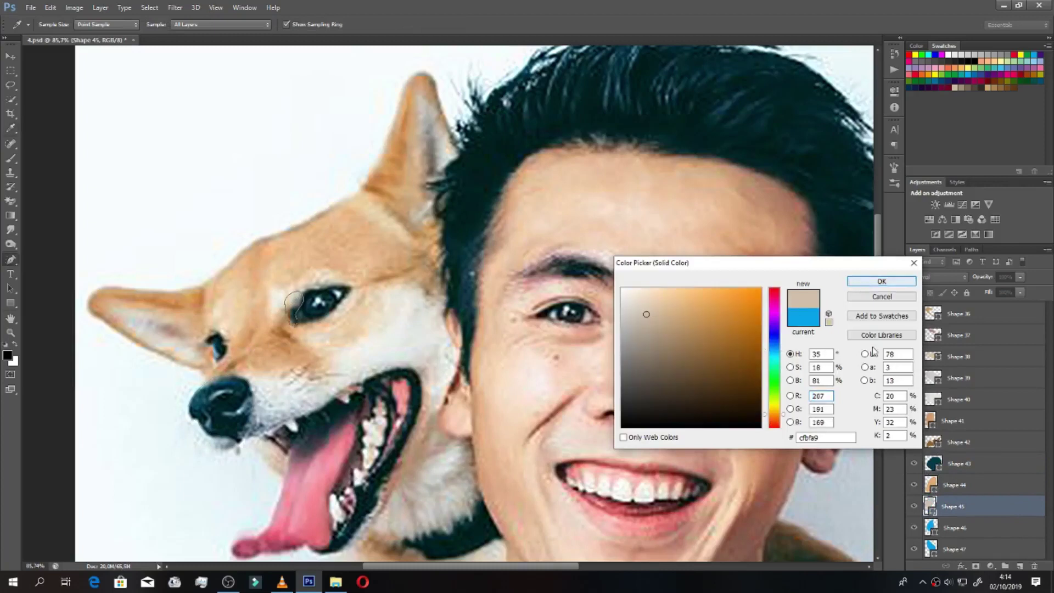
pyautogui.click(878, 281)
pyautogui.doubleClick(932, 528)
pyautogui.click(285, 327)
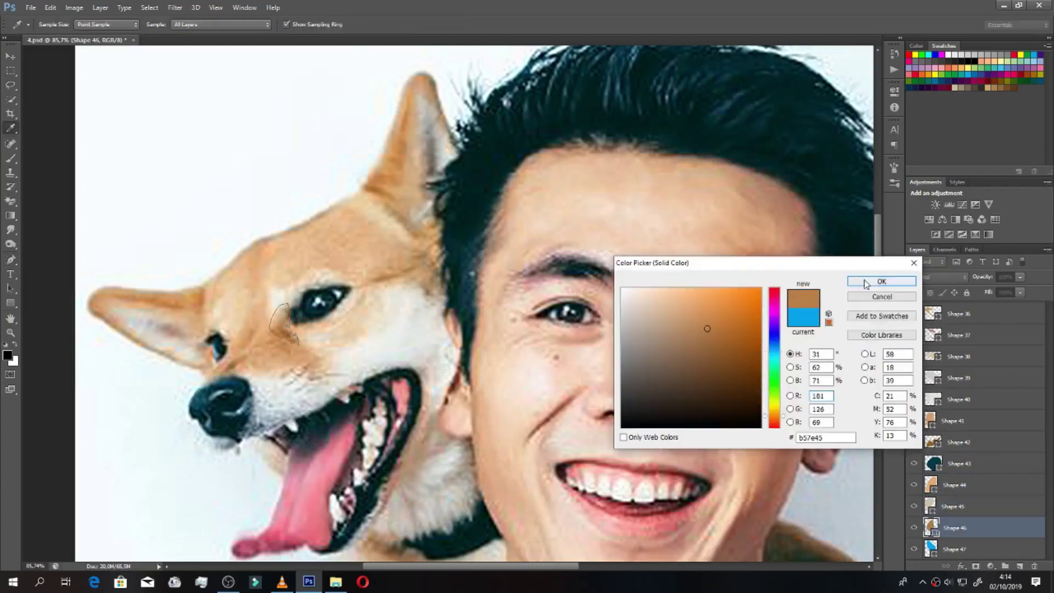
pyautogui.click(865, 282)
# Step: Fill Shapes 47 and 49 with brown fur, then hide and reshow the photo to check the artwork
pyautogui.doubleClick(931, 548)
pyautogui.click(287, 341)
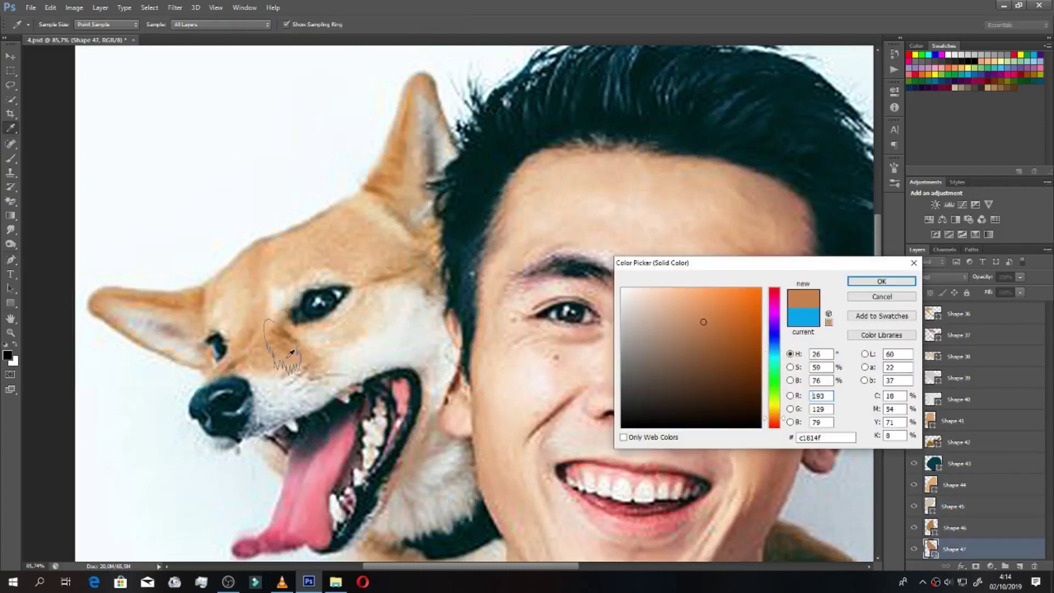
pyautogui.click(881, 281)
pyautogui.doubleClick(932, 506)
pyautogui.click(264, 354)
pyautogui.click(881, 280)
pyautogui.scroll(10, 965, 411)
pyautogui.click(914, 333)
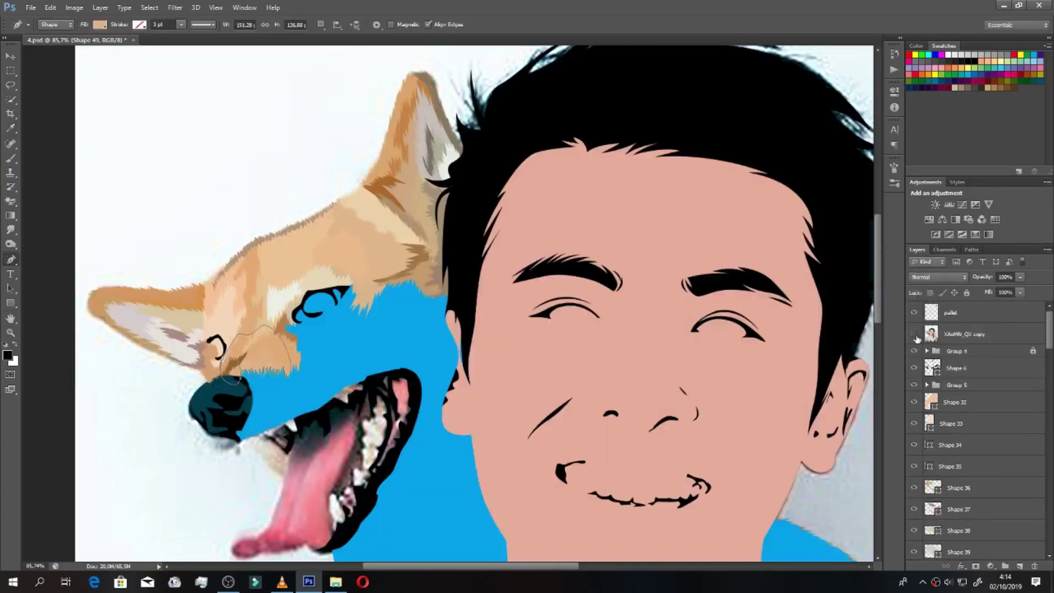
pyautogui.click(913, 334)
pyautogui.scroll(-5, 966, 412)
# Step: Fill Shapes 51–53 with orange, brown and cream fur colours sampled from the dog
pyautogui.doubleClick(932, 488)
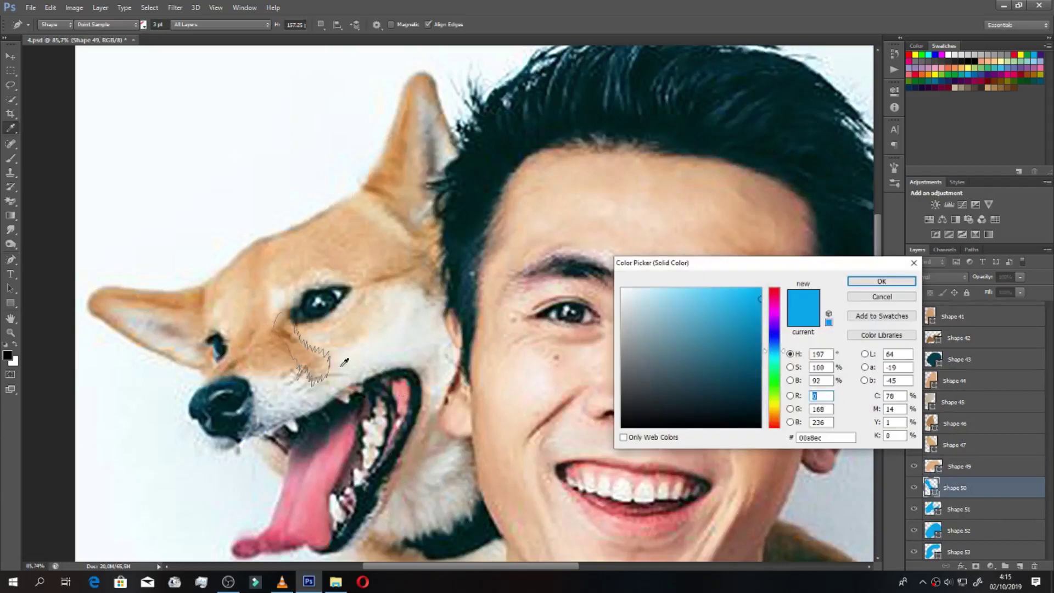
pyautogui.doubleClick(932, 508)
pyautogui.click(340, 258)
pyautogui.press('Return')
pyautogui.doubleClick(932, 529)
pyautogui.click(352, 297)
pyautogui.press('Return')
pyautogui.doubleClick(932, 550)
pyautogui.click(387, 313)
pyautogui.press('Return')
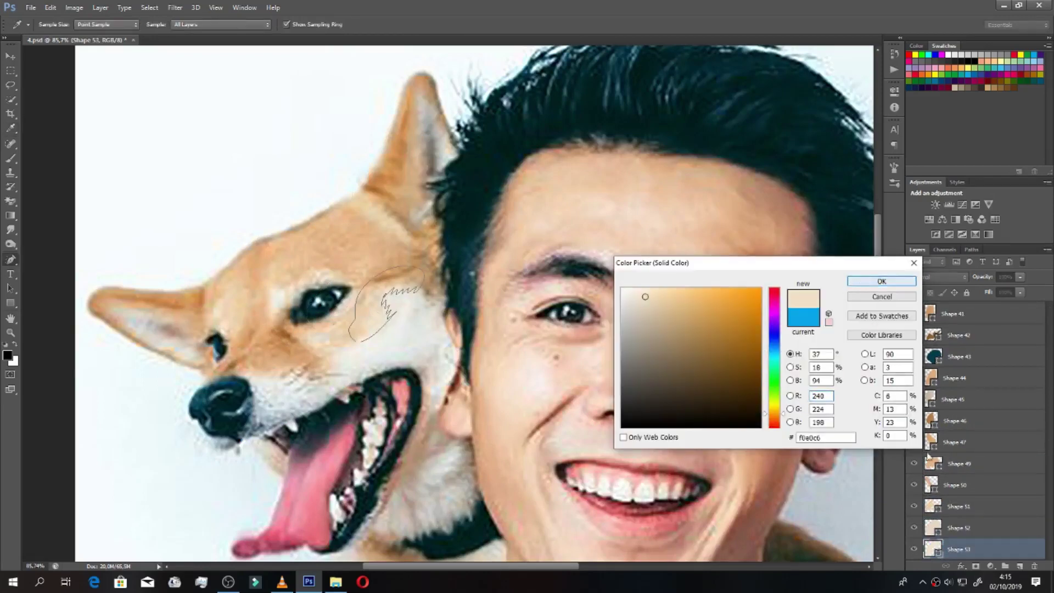
pyautogui.scroll(-2, 977, 466)
# Step: Fill Shape 54 with the dark nose colour and Shape 55 with a dog sample, then save
pyautogui.doubleClick(929, 464)
pyautogui.click(260, 412)
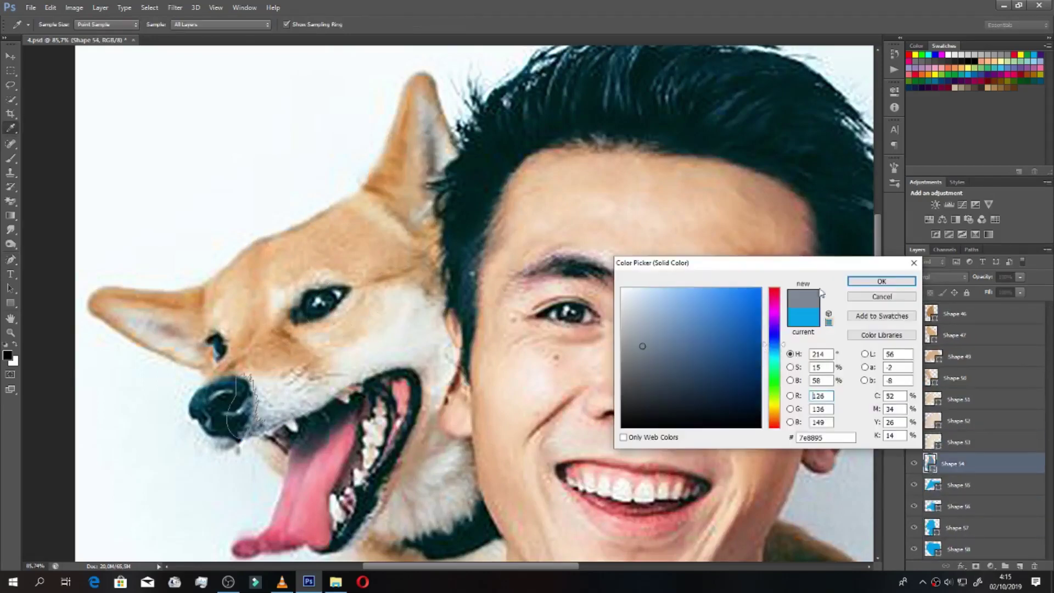
pyautogui.press('Return')
pyautogui.doubleClick(932, 484)
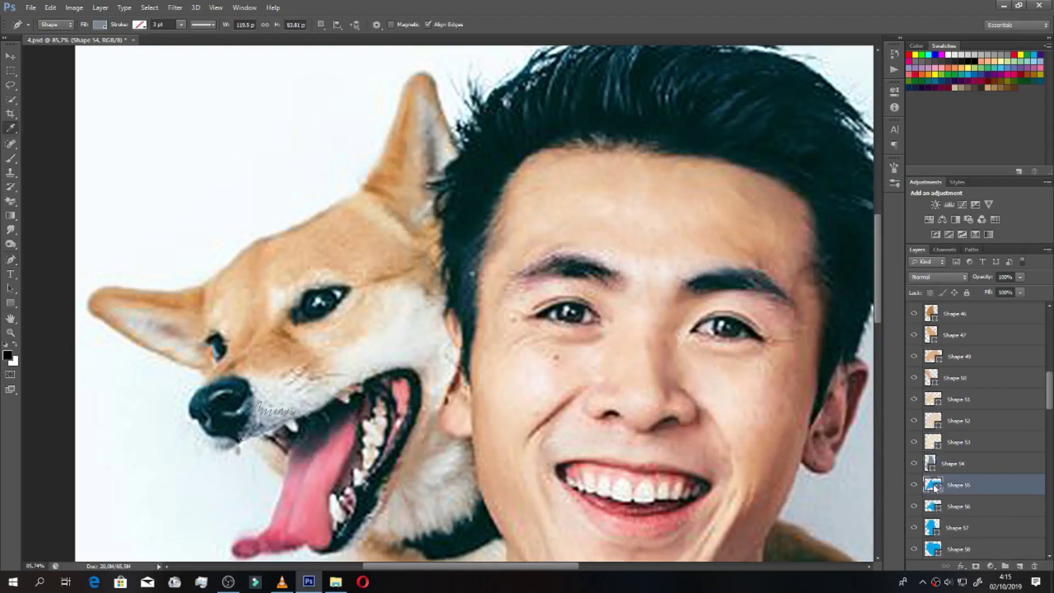
pyautogui.click(647, 329)
pyautogui.press('Return')
pyautogui.hotkey('ctrl', 's')
# Step: Fill Shapes 56–58 with light grey-blue muzzle and light fur tones from the dog
pyautogui.doubleClick(931, 506)
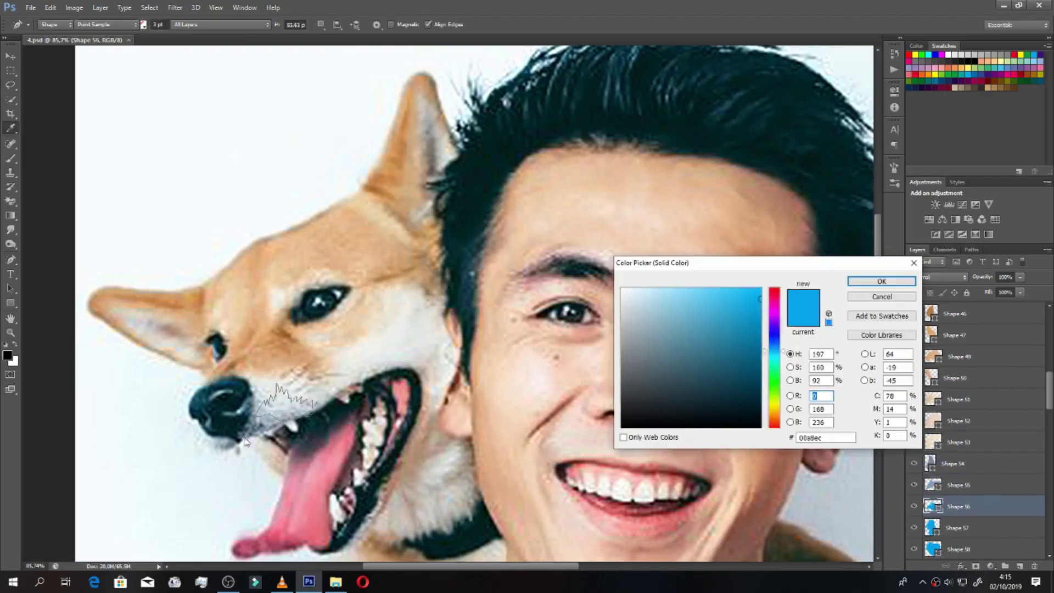
pyautogui.click(283, 405)
pyautogui.click(880, 281)
pyautogui.doubleClick(932, 528)
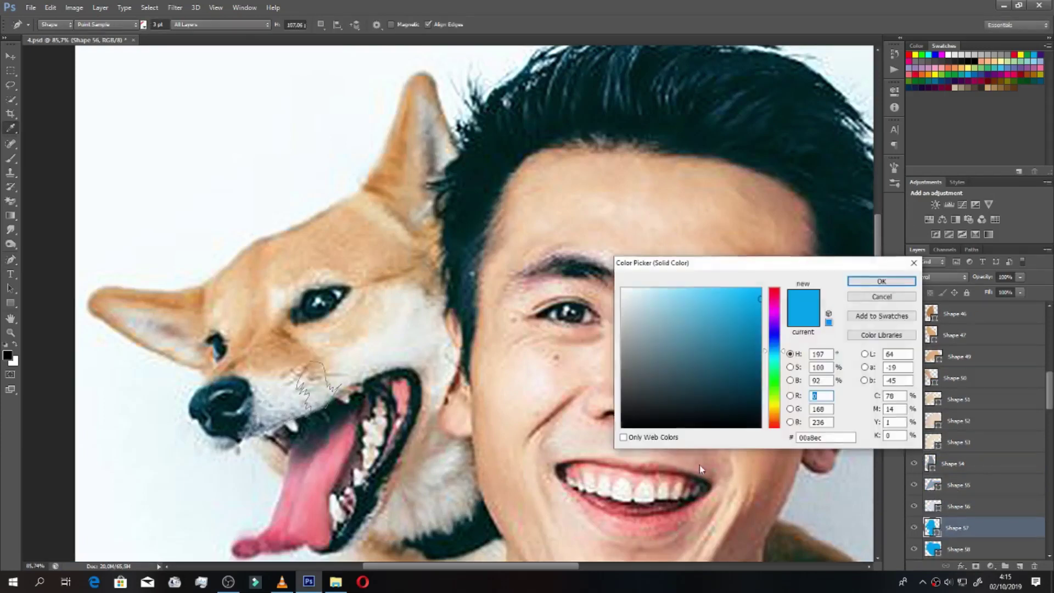
pyautogui.click(332, 385)
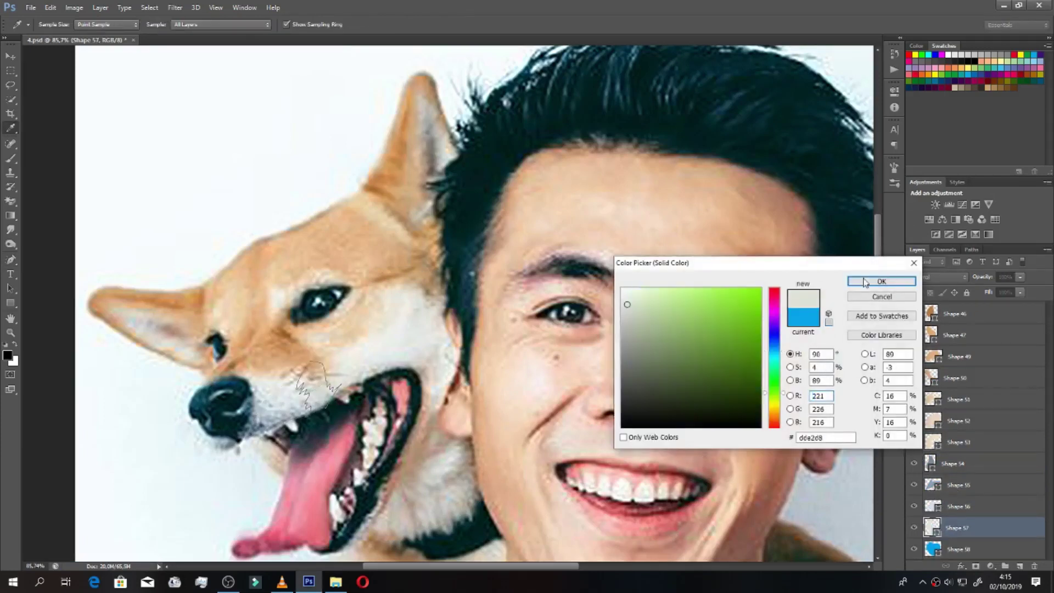
pyautogui.click(881, 281)
pyautogui.doubleClick(932, 549)
pyautogui.click(285, 379)
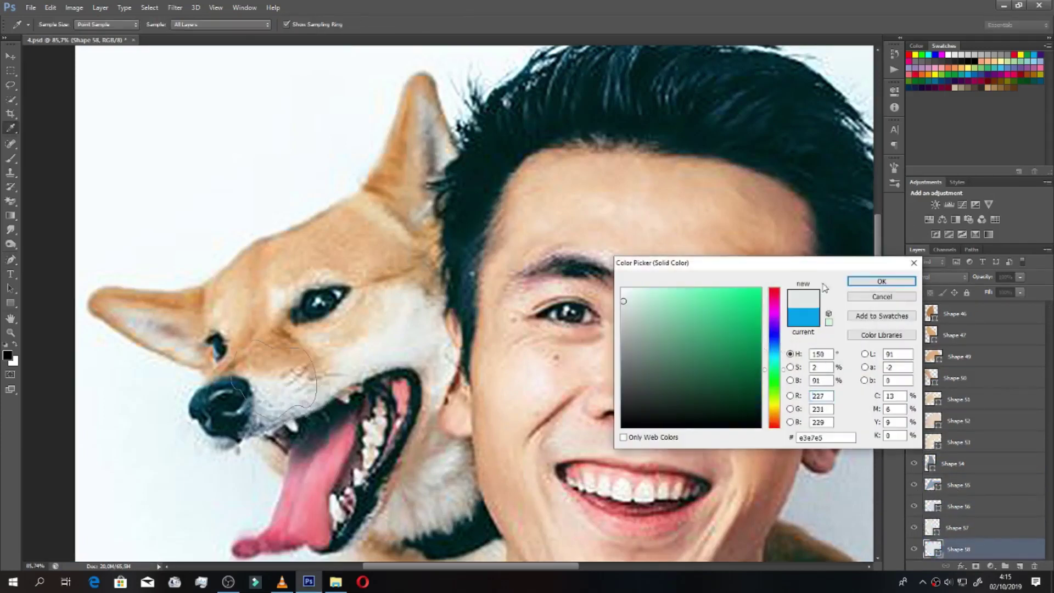
pyautogui.click(880, 281)
# Step: Fill Shape 59 with a light cream tone sampled from the dog
pyautogui.scroll(-2, 931, 490)
pyautogui.doubleClick(931, 490)
pyautogui.click(324, 357)
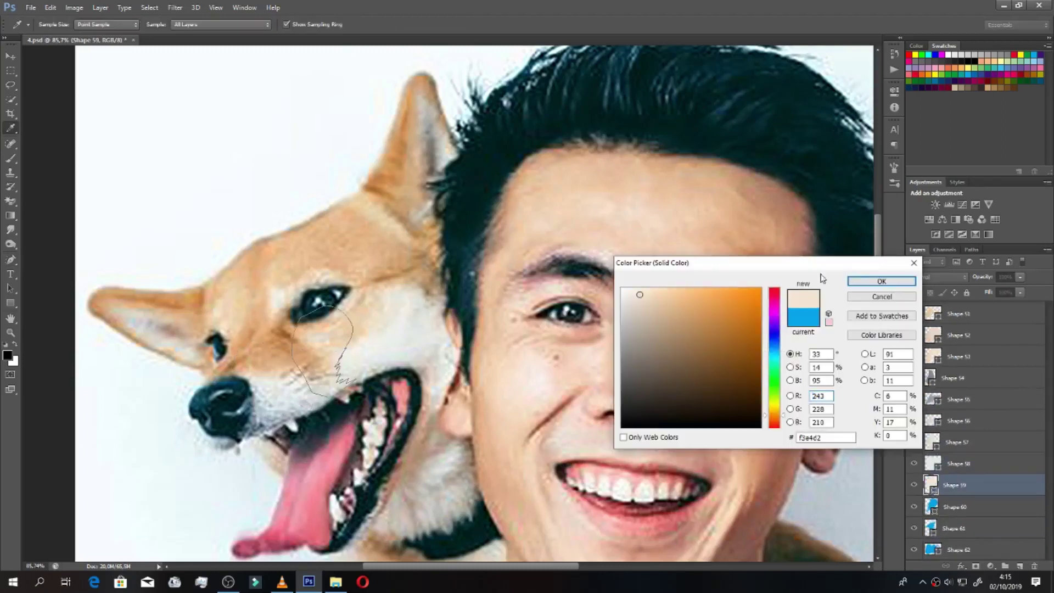
pyautogui.click(868, 285)
pyautogui.doubleClick(931, 507)
# Step: Fill Shapes 60–62 with the same light fur tone sampled from the dog
pyautogui.click(324, 357)
pyautogui.click(880, 281)
pyautogui.doubleClick(931, 528)
pyautogui.click(323, 356)
pyautogui.click(880, 280)
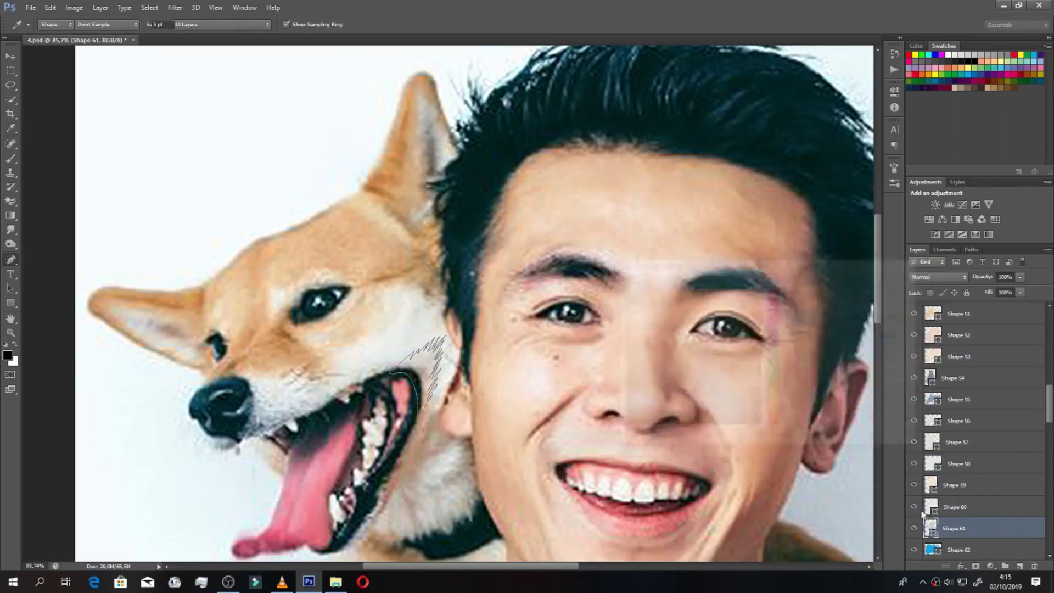
pyautogui.doubleClick(933, 549)
pyautogui.click(324, 356)
pyautogui.click(880, 281)
# Step: Fill Shape 63 with a dog sample and Shapes 64–65 with fur colours from the dog's neck
pyautogui.scroll(-2, 976, 439)
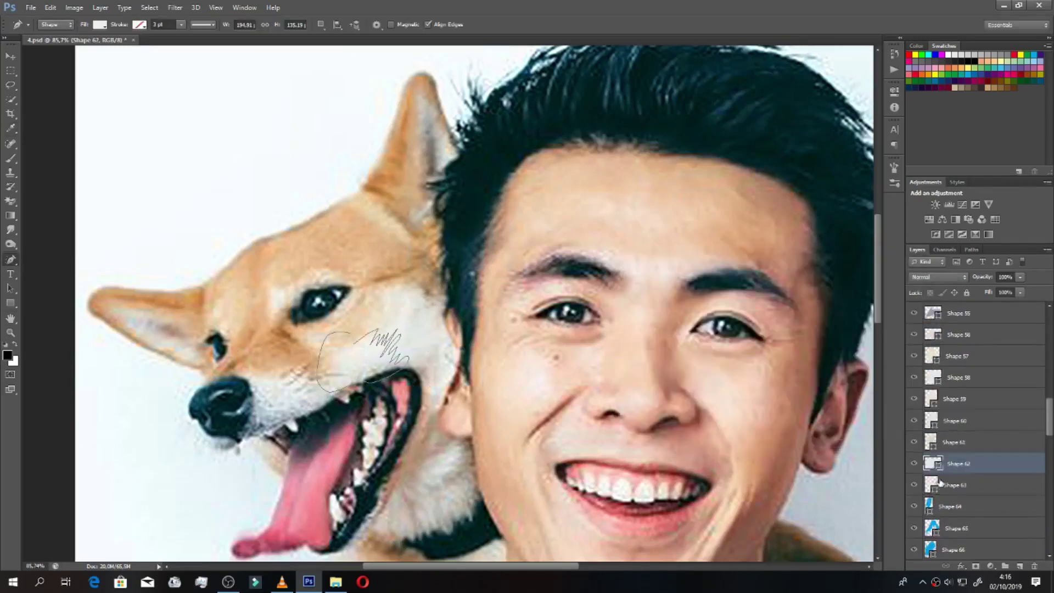
pyautogui.doubleClick(931, 485)
pyautogui.click(324, 356)
pyautogui.click(880, 281)
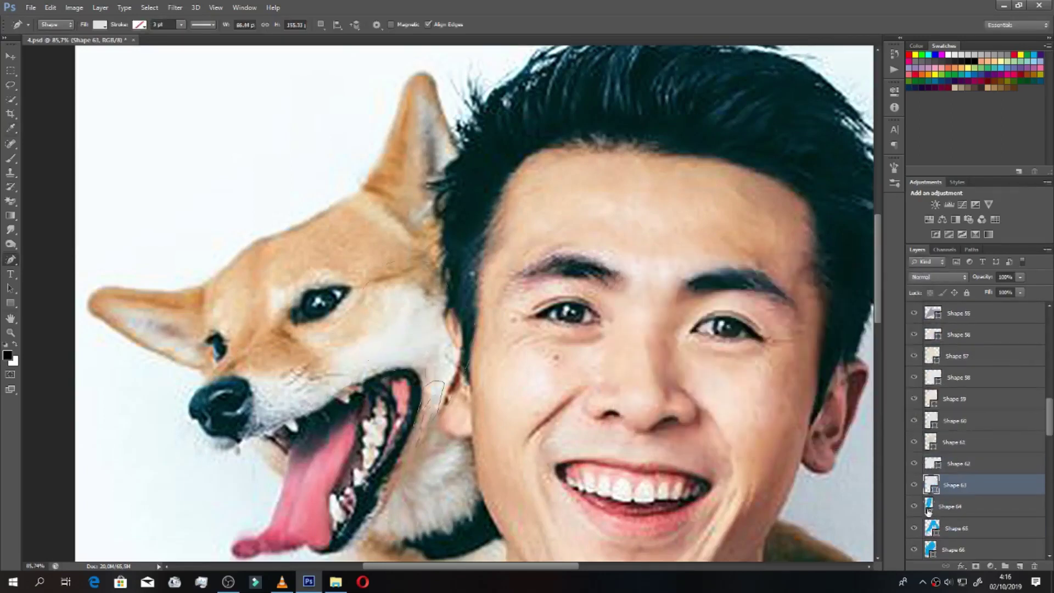
pyautogui.doubleClick(931, 506)
pyautogui.click(436, 403)
pyautogui.click(880, 281)
pyautogui.doubleClick(932, 528)
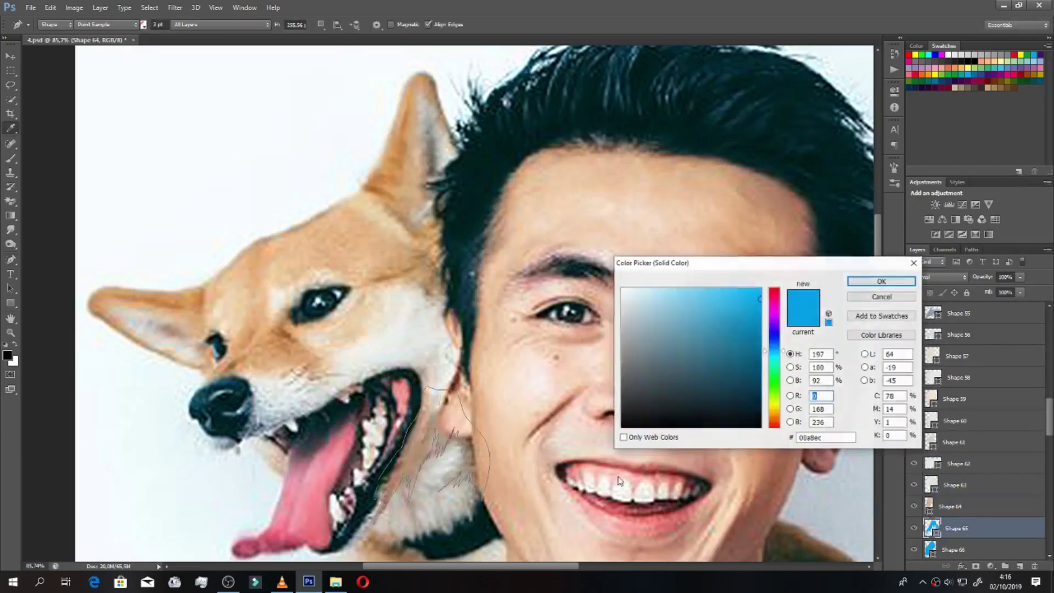
pyautogui.click(434, 439)
pyautogui.click(881, 281)
# Step: Fill Shapes 66–68 with pale fur and neck colours sampled from the dog
pyautogui.scroll(-1, 976, 439)
pyautogui.doubleClick(932, 507)
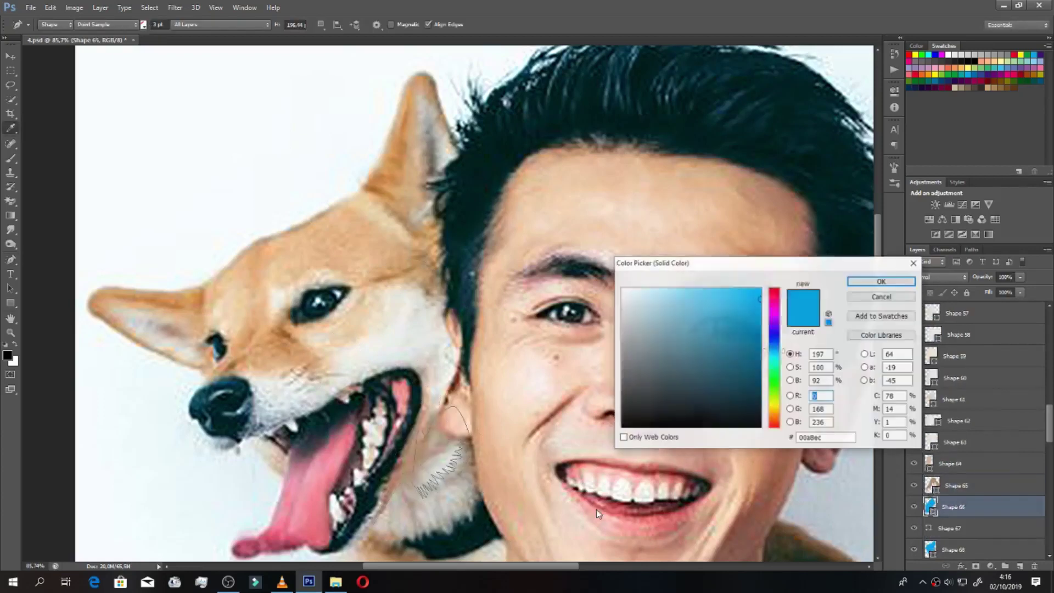
pyautogui.click(437, 464)
pyautogui.click(880, 281)
pyautogui.doubleClick(928, 528)
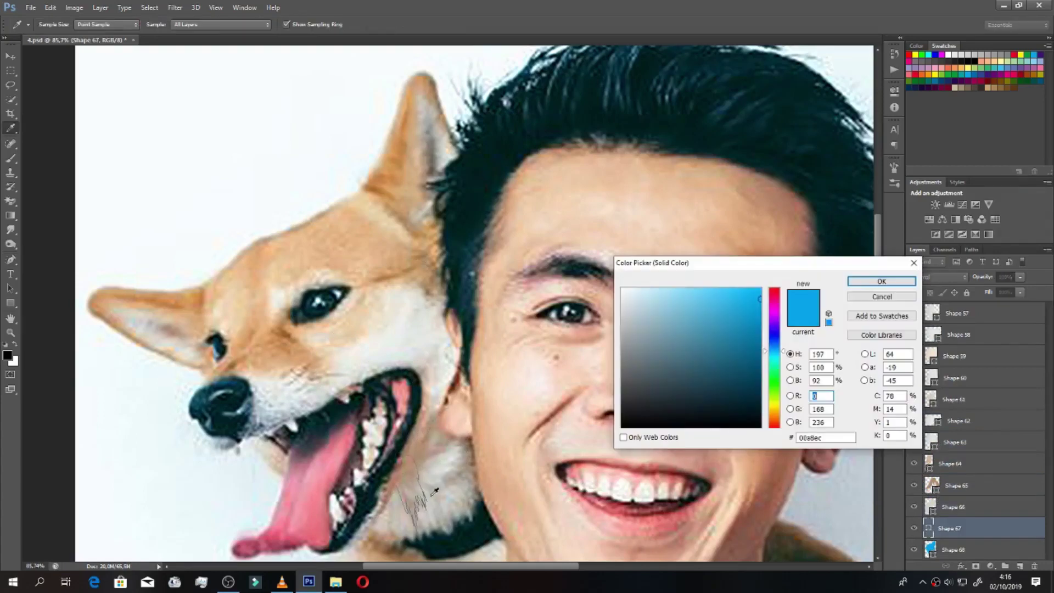
pyautogui.click(408, 491)
pyautogui.click(880, 281)
pyautogui.doubleClick(931, 549)
pyautogui.click(445, 483)
pyautogui.click(881, 281)
# Step: Fill Shape 69 with a dog sample and Shapes 71–72 with brown fur colours
pyautogui.scroll(-2, 977, 439)
pyautogui.doubleClick(931, 484)
pyautogui.click(439, 508)
pyautogui.click(881, 281)
pyautogui.doubleClick(931, 527)
pyautogui.click(378, 530)
pyautogui.click(880, 281)
pyautogui.doubleClick(931, 548)
pyautogui.click(384, 522)
pyautogui.click(880, 281)
# Step: Leave Shape 73's colour unchanged and select layers Shape 72 up through Shape 32
pyautogui.scroll(-1, 986, 528)
pyautogui.doubleClick(931, 527)
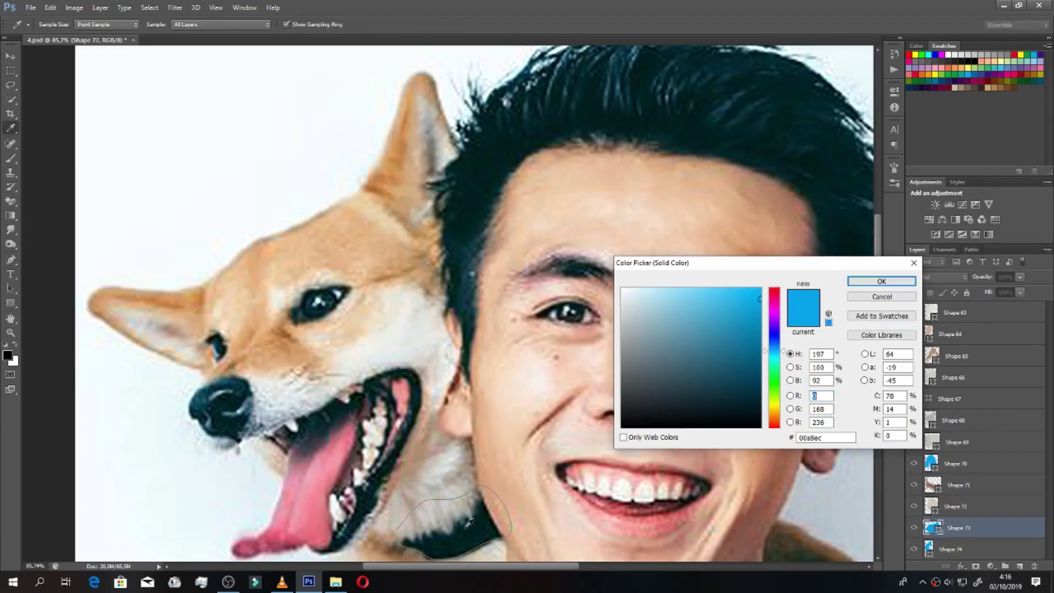
pyautogui.click(880, 281)
pyautogui.click(960, 506)
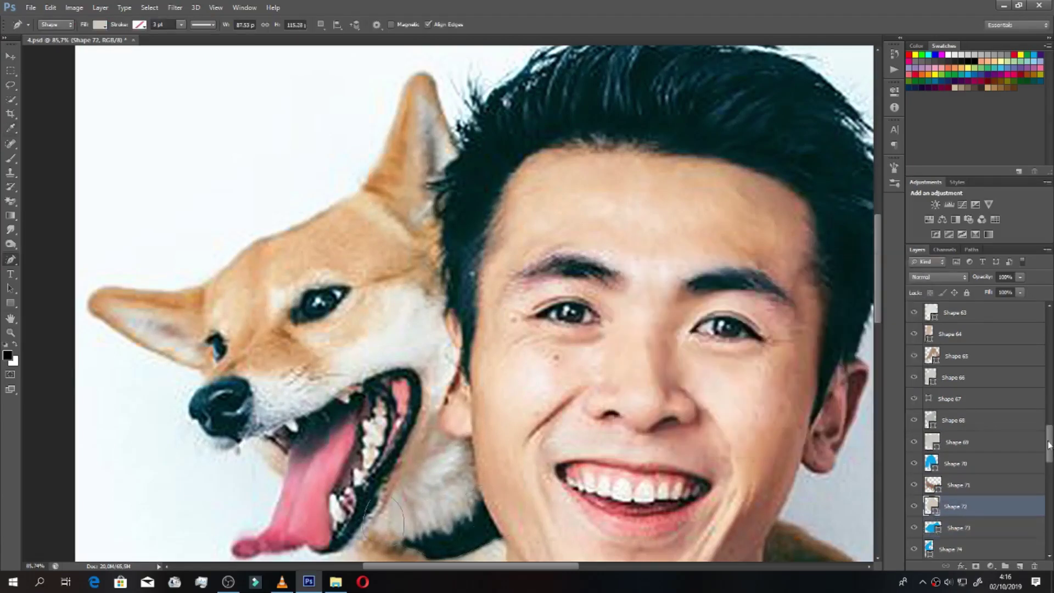
pyautogui.scroll(10, 971, 439)
pyautogui.keyDown('shift'); pyautogui.click(961, 402); pyautogui.keyUp('shift')
# Step: Group the selected shape layers, then toggle the photo layer to compare it with the flat artwork
pyautogui.hotkey('ctrl', 'g')
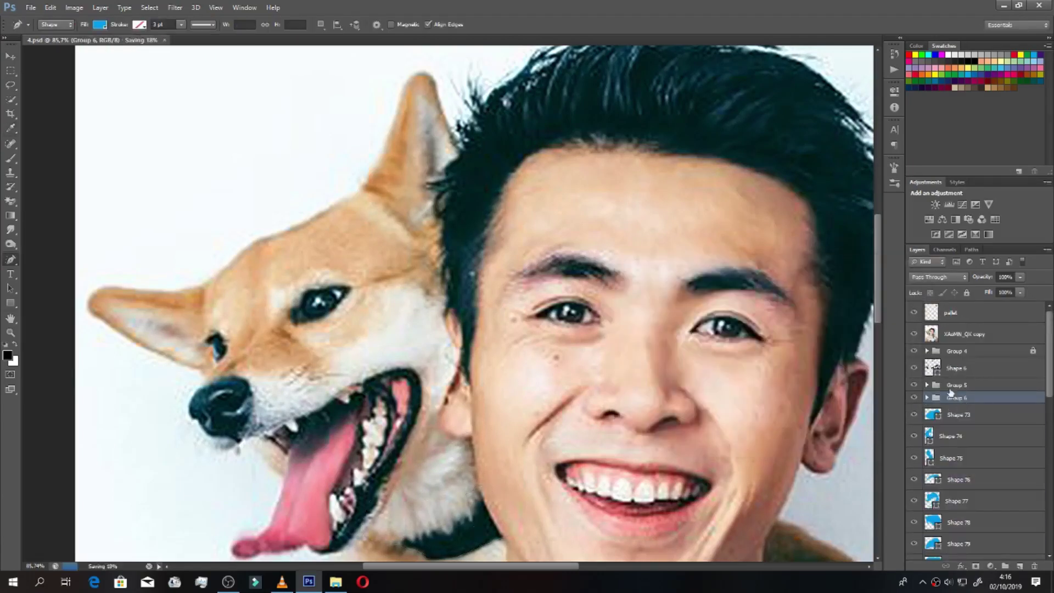
pyautogui.click(914, 333)
pyautogui.scroll(-3, 615, 390)
pyautogui.scroll(-2, 577, 382)
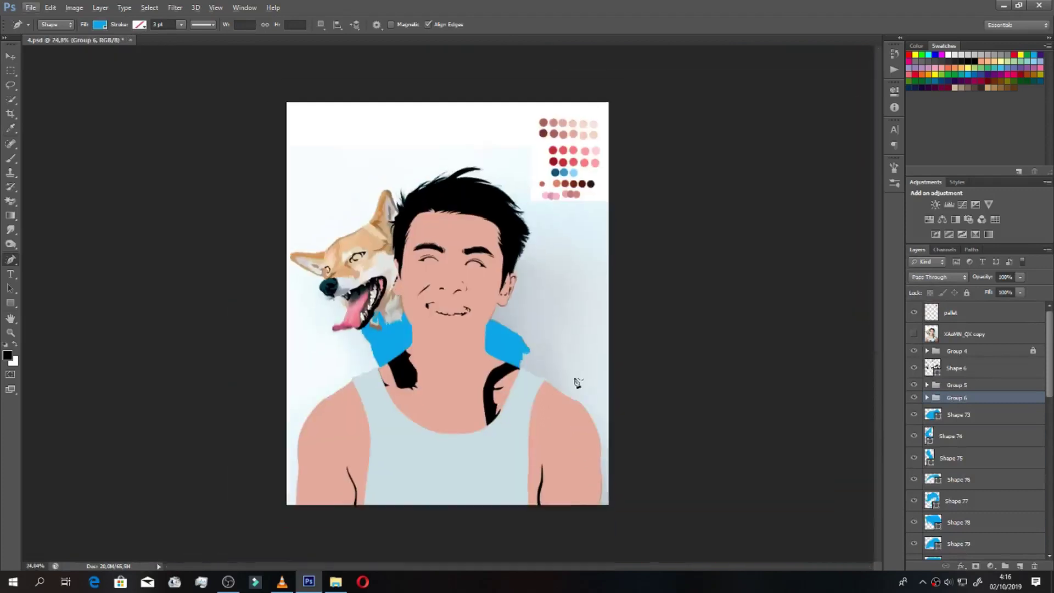
pyautogui.click(914, 334)
pyautogui.click(914, 333)
pyautogui.scroll(2, 362, 318)
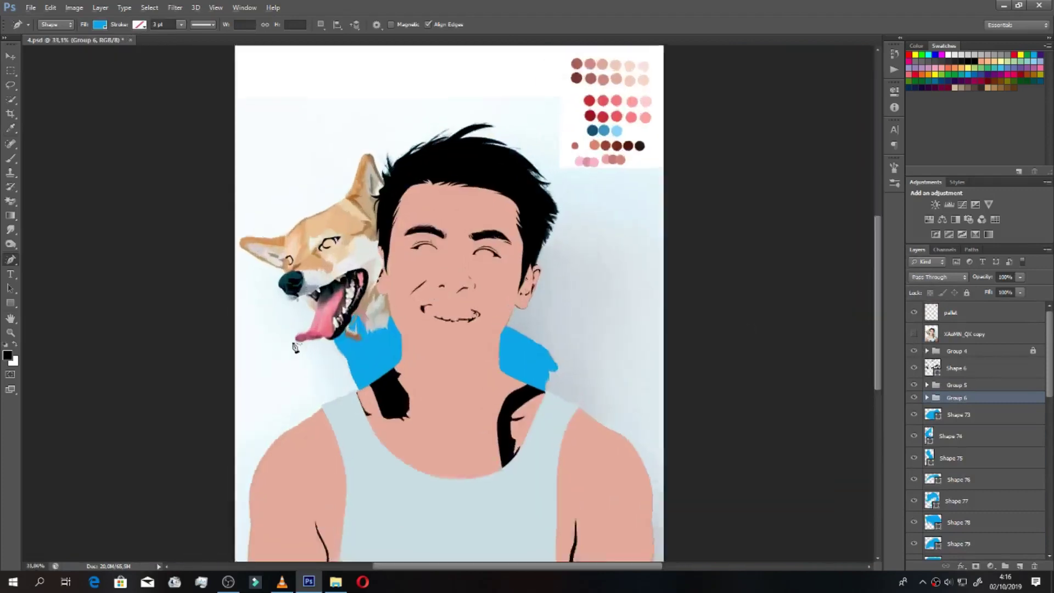
pyautogui.scroll(1, 363, 318)
pyautogui.click(914, 333)
# Step: Fill Shape 73 with near-black 002017 sampled from the dog's collar, and sample Shape 74's colour
pyautogui.doubleClick(932, 415)
pyautogui.click(685, 384)
pyautogui.click(879, 281)
pyautogui.doubleClick(927, 437)
pyautogui.click(417, 384)
# Step: Confirm Shape 74's colour, then fill Shape 75 with a sampled skin tone and Shape 76 with brown
pyautogui.click(879, 281)
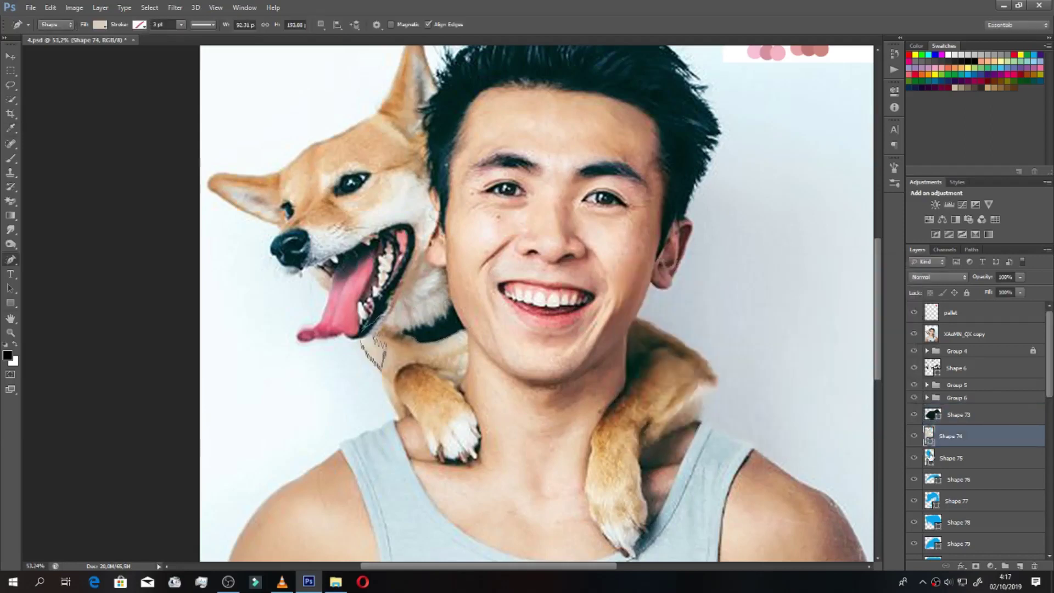
pyautogui.doubleClick(929, 458)
pyautogui.click(510, 395)
pyautogui.click(879, 281)
pyautogui.click(914, 334)
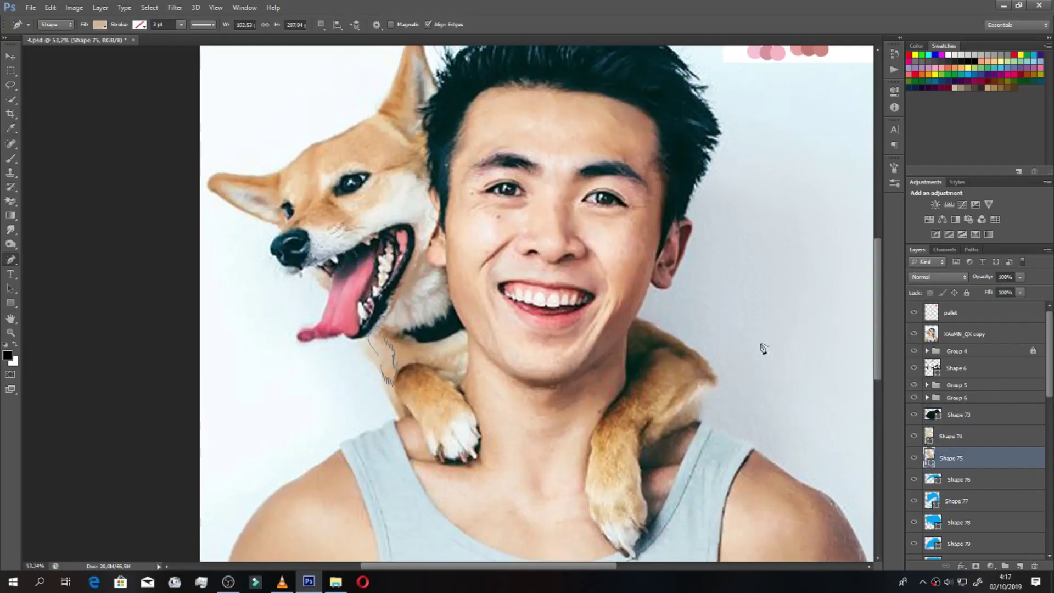
pyautogui.doubleClick(931, 479)
pyautogui.click(413, 363)
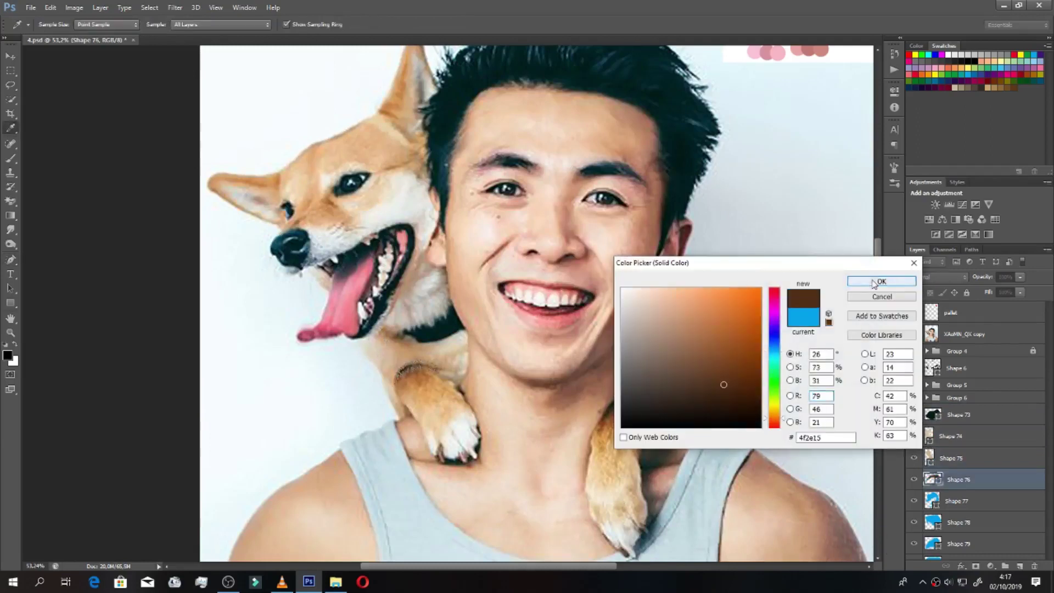
pyautogui.click(880, 281)
pyautogui.click(914, 334)
pyautogui.scroll(5, 370, 344)
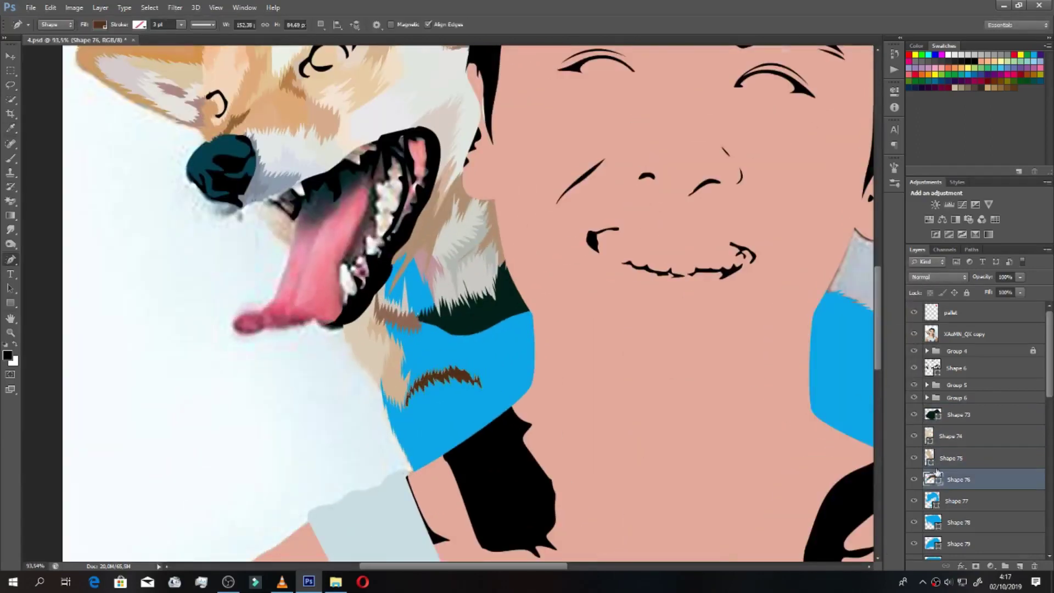
pyautogui.click(914, 333)
# Step: Fill Shapes 77 and 79 with sampled light grey and Shape 78 with fur brown
pyautogui.doubleClick(931, 501)
pyautogui.click(384, 516)
pyautogui.click(879, 281)
pyautogui.click(931, 522)
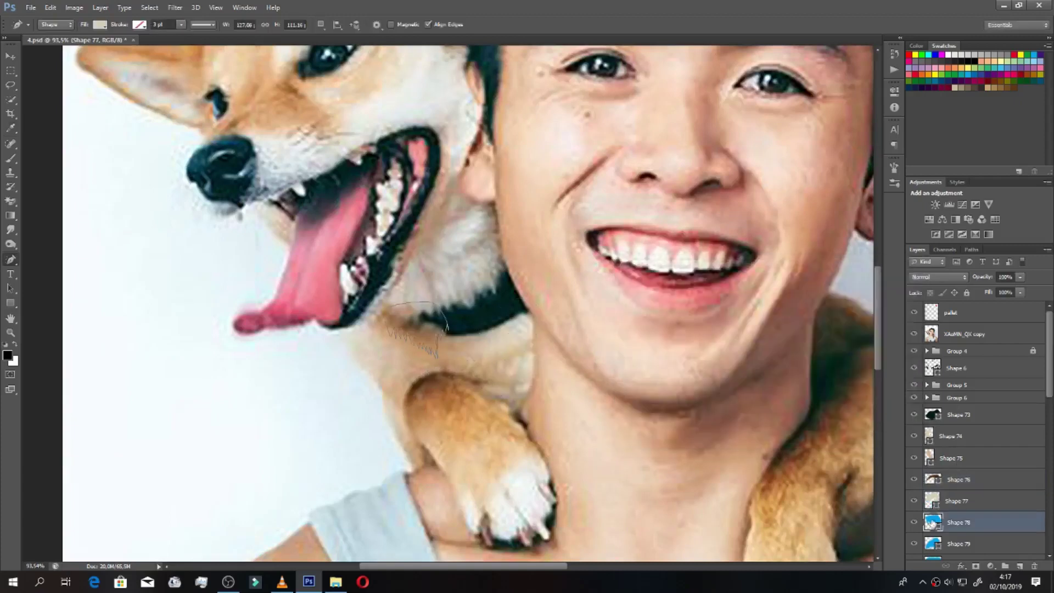
pyautogui.doubleClick(931, 522)
pyautogui.click(439, 384)
pyautogui.click(880, 281)
pyautogui.doubleClick(931, 543)
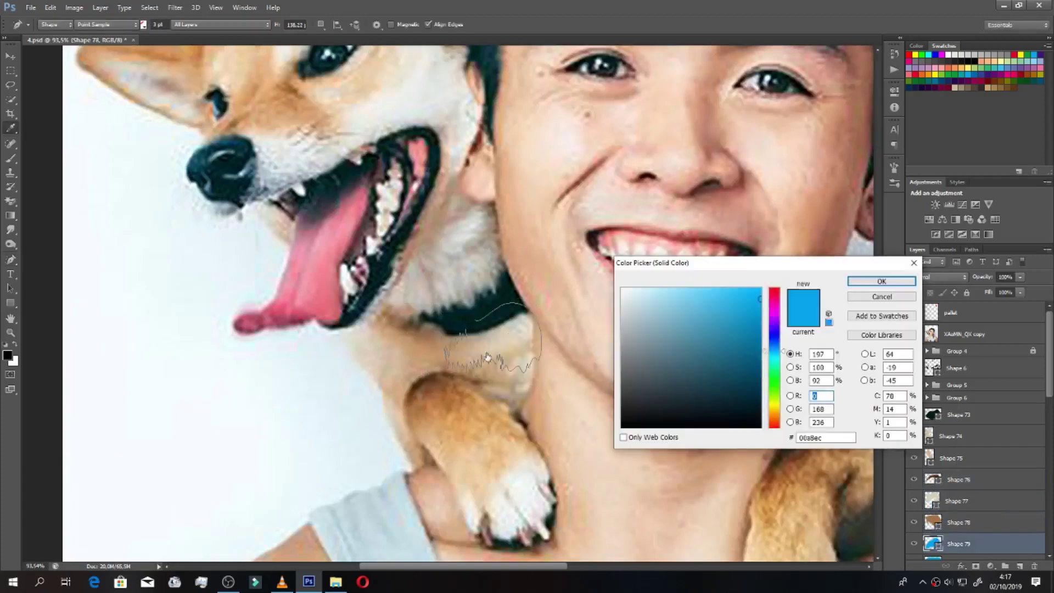
pyautogui.click(487, 357)
pyautogui.click(863, 282)
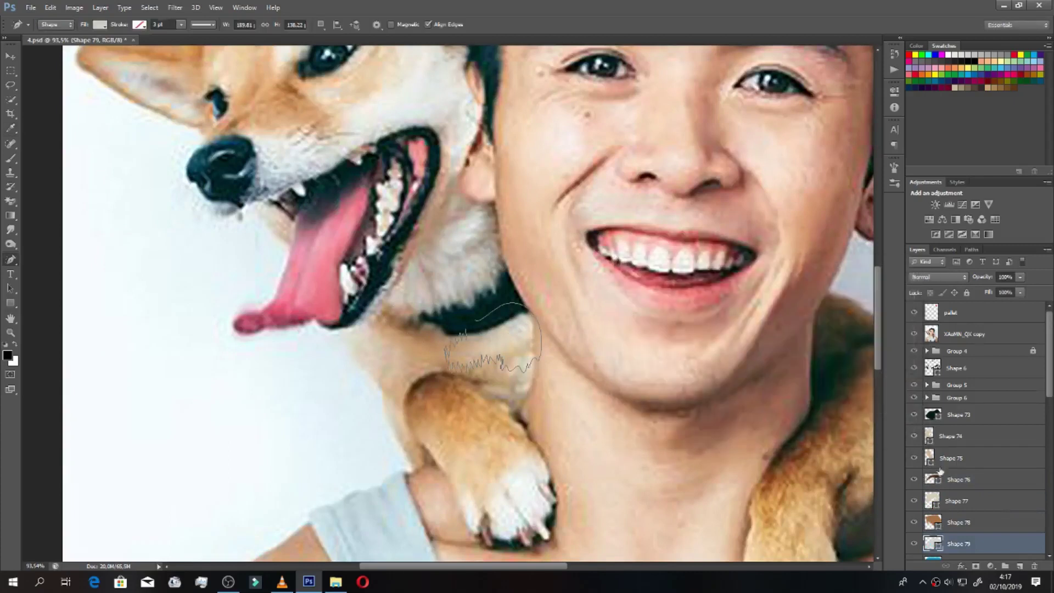
# Step: Fill Shapes 80, 81 and 82 with brown tones sampled from the dog's fur
pyautogui.scroll(-3, 966, 439)
pyautogui.doubleClick(932, 457)
pyautogui.click(398, 363)
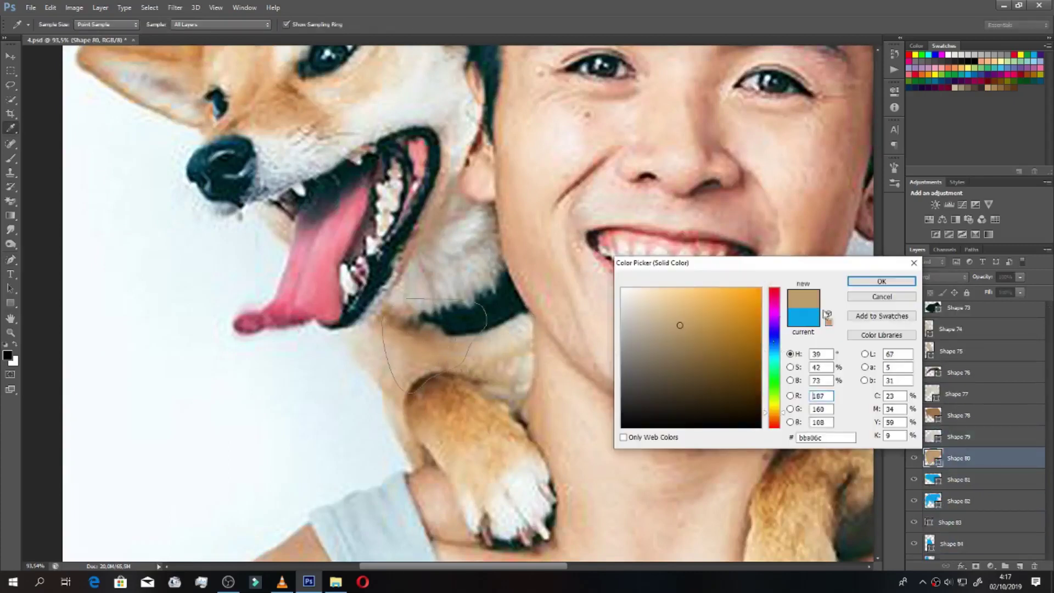
pyautogui.click(880, 281)
pyautogui.doubleClick(931, 479)
pyautogui.click(494, 376)
pyautogui.click(880, 281)
pyautogui.doubleClick(931, 501)
pyautogui.click(439, 395)
pyautogui.click(880, 281)
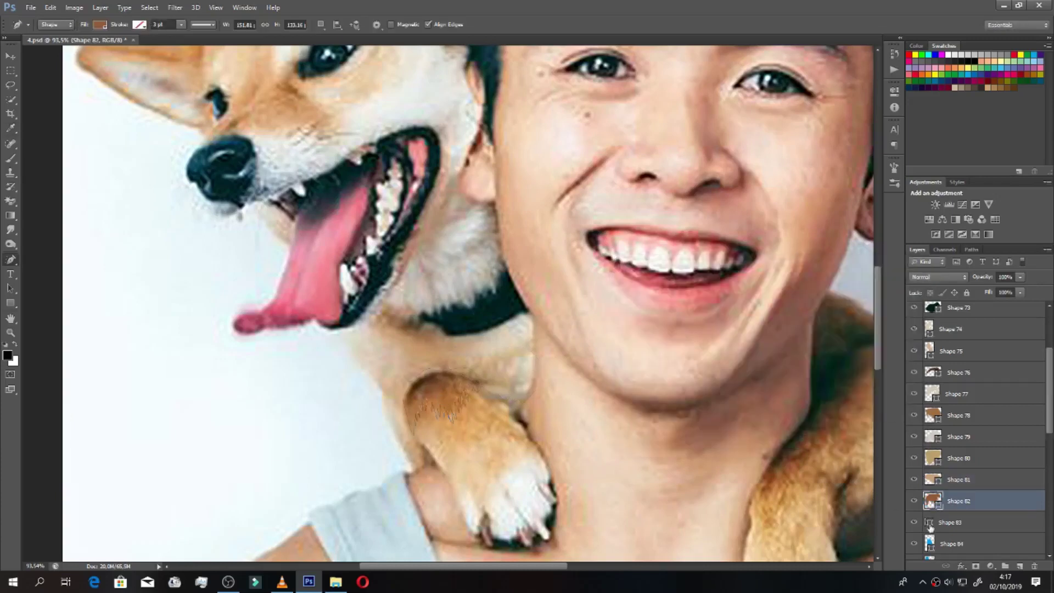
# Step: Fill Shape 83 with a sampled pale tan and Shape 84 with a mid brown
pyautogui.doubleClick(931, 522)
pyautogui.click(417, 384)
pyautogui.click(880, 296)
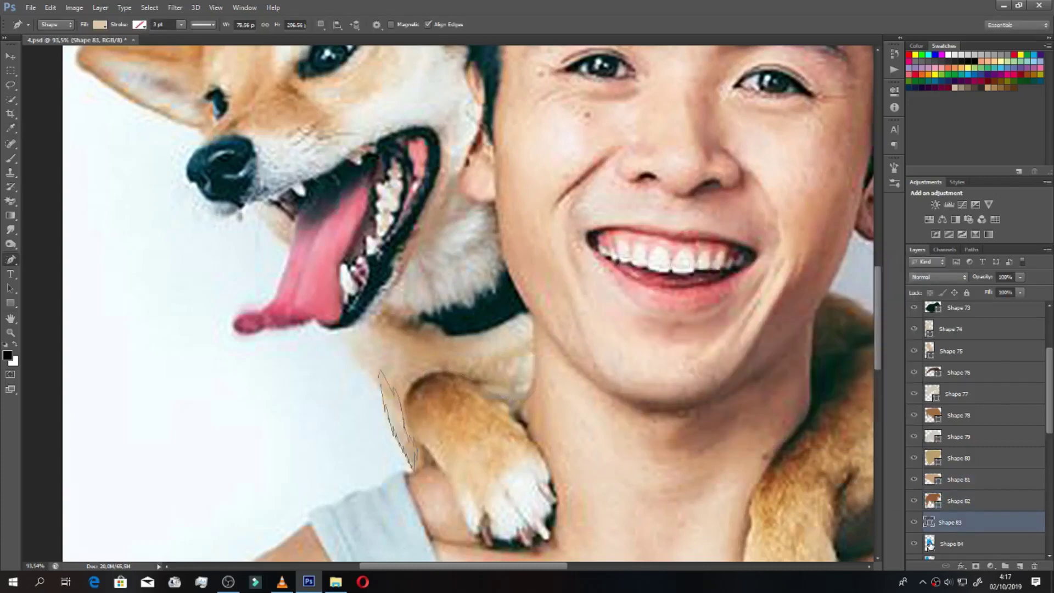
pyautogui.doubleClick(929, 543)
pyautogui.click(430, 450)
pyautogui.click(879, 281)
pyautogui.scroll(-2, 977, 494)
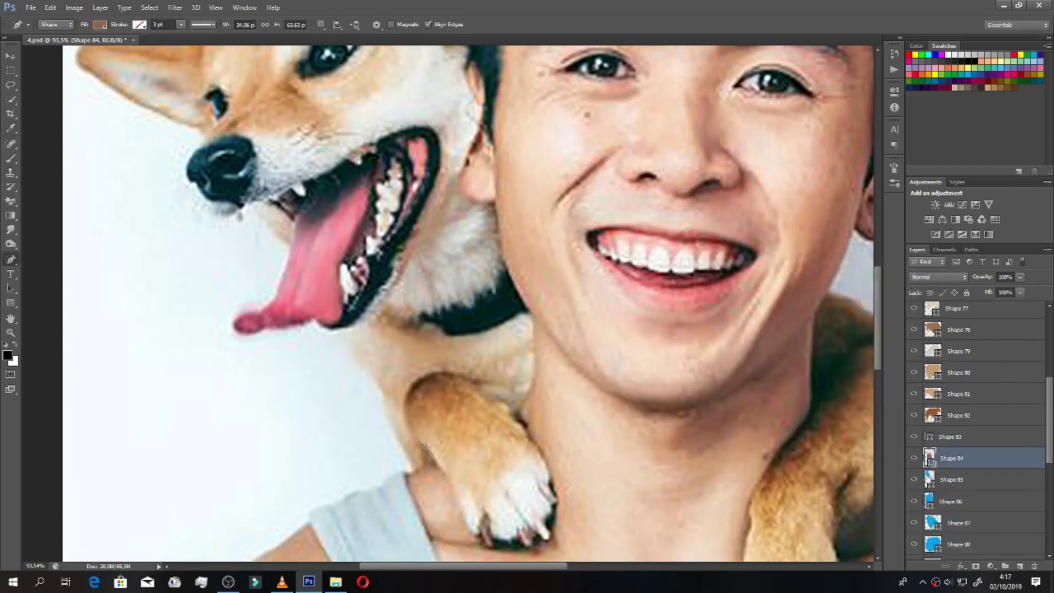
# Step: Fill Shapes 85, 86 and 87 with sampled fur browns and sample ce8e51 for Shape 88
pyautogui.doubleClick(929, 479)
pyautogui.click(422, 417)
pyautogui.click(880, 281)
pyautogui.doubleClick(929, 501)
pyautogui.click(460, 395)
pyautogui.click(880, 281)
pyautogui.doubleClick(929, 523)
pyautogui.click(445, 411)
pyautogui.click(880, 281)
pyautogui.doubleClick(929, 543)
pyautogui.click(449, 415)
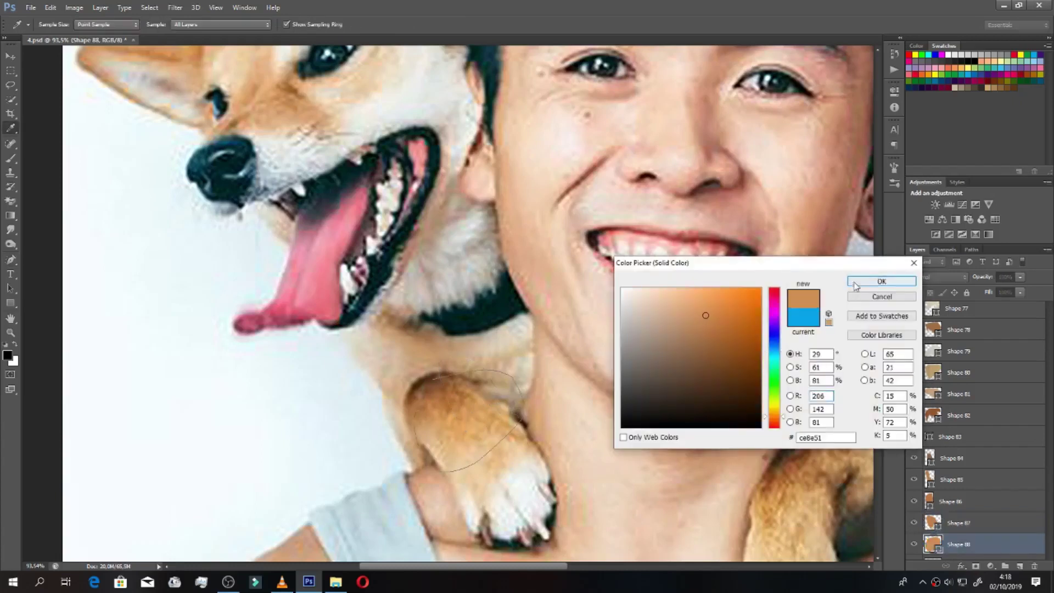
# Step: Confirm Shape 88's orange-brown, pan right, and fill Shape 89 with a dark fur tone
pyautogui.click(880, 281)
pyautogui.scroll(-3, 977, 494)
pyautogui.doubleClick(929, 501)
pyautogui.click(881, 297)
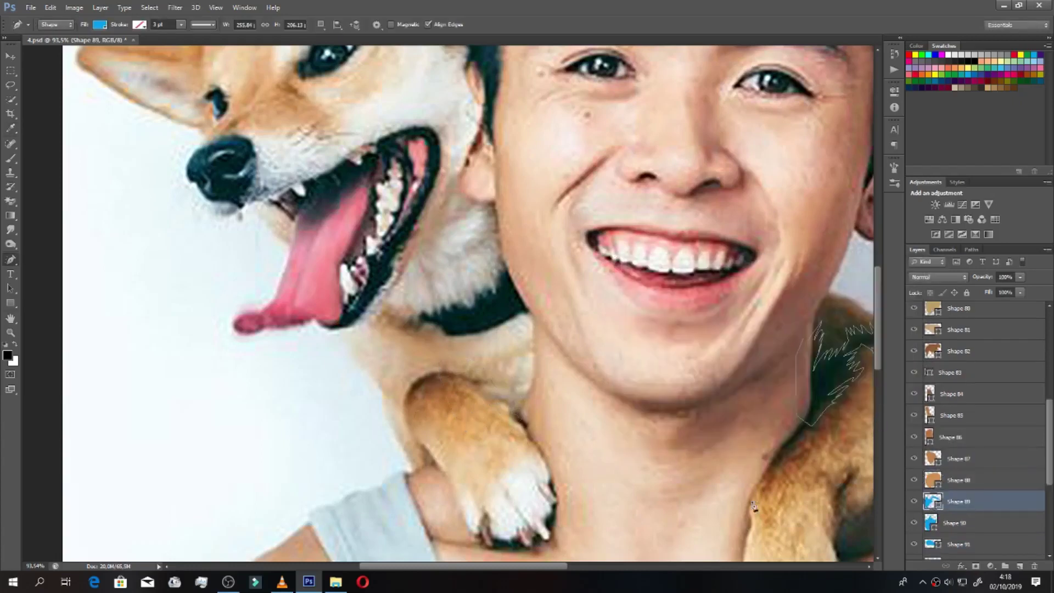
pyautogui.moveTo(548, 569); pyautogui.dragTo(622, 570)
pyautogui.doubleClick(927, 507)
pyautogui.click(548, 395)
pyautogui.click(880, 280)
# Step: Fill Shape 90 with a sampled dark olive and refine Shape 89 to a dark green
pyautogui.doubleClick(929, 523)
pyautogui.click(571, 368)
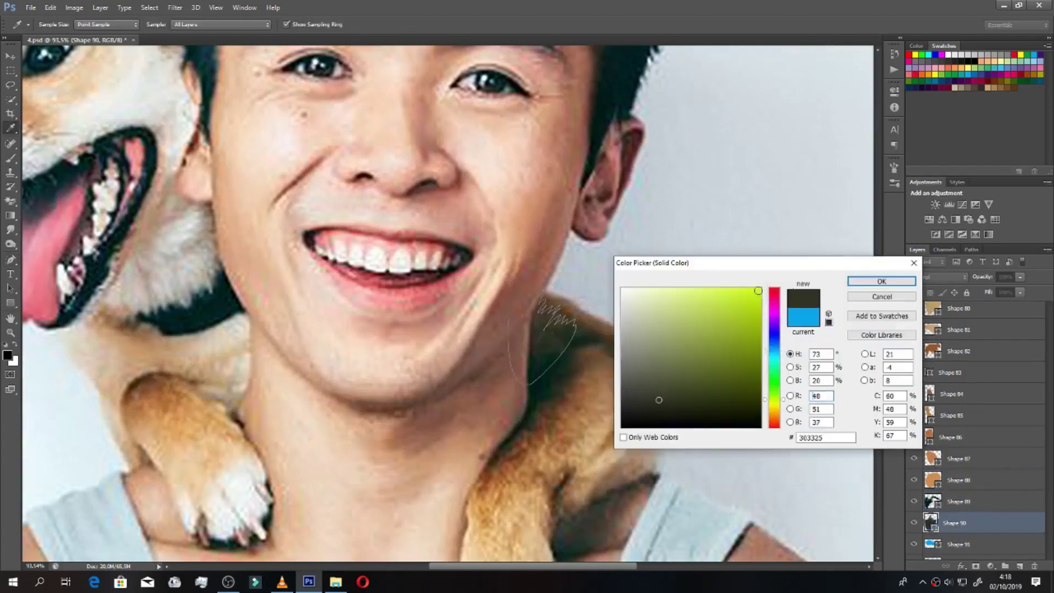
pyautogui.click(803, 317)
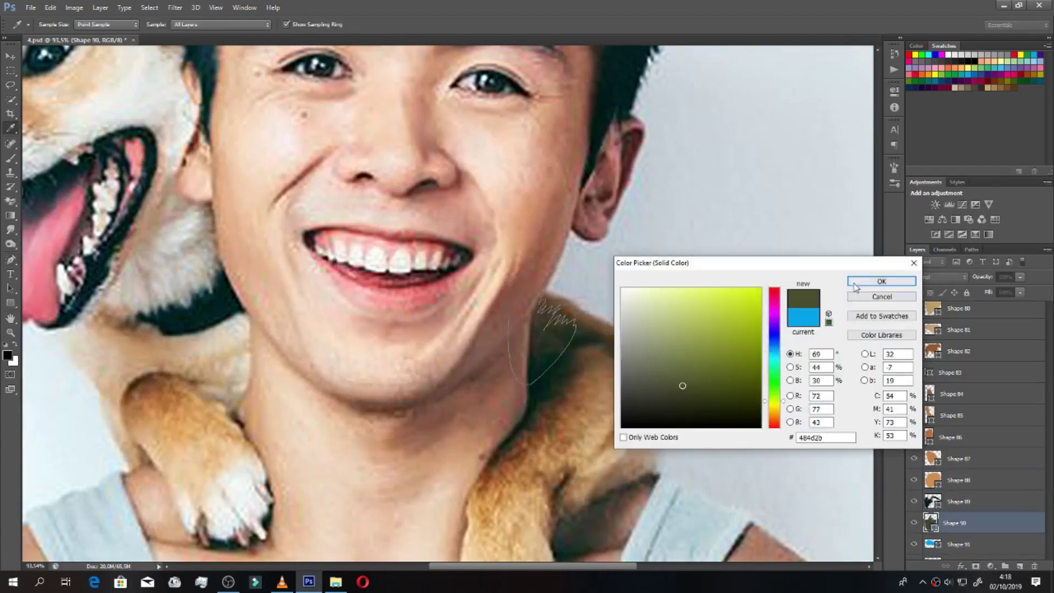
pyautogui.click(881, 281)
pyautogui.doubleClick(931, 501)
pyautogui.click(557, 368)
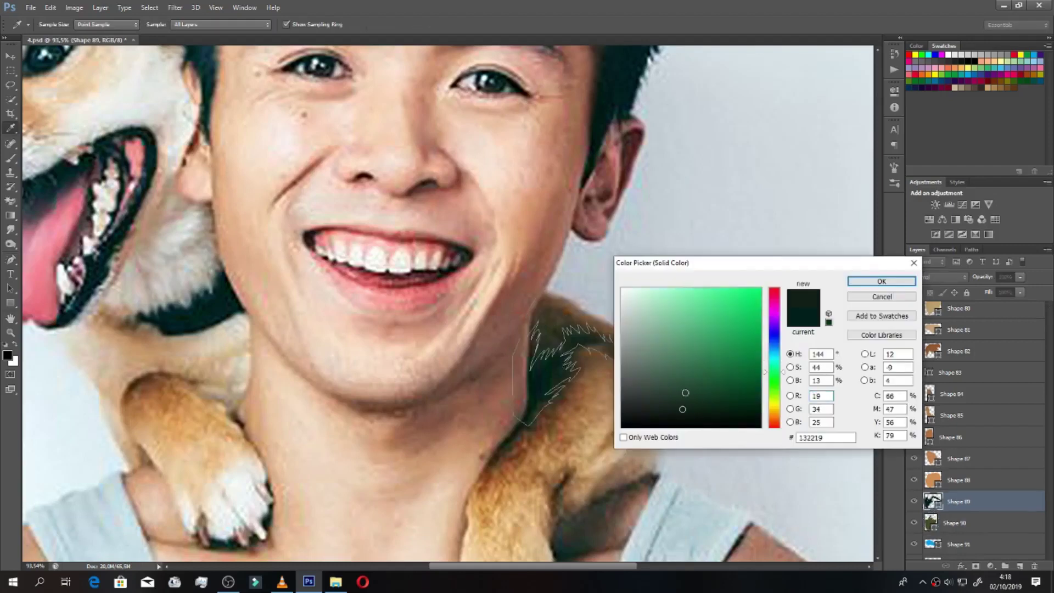
pyautogui.click(774, 290)
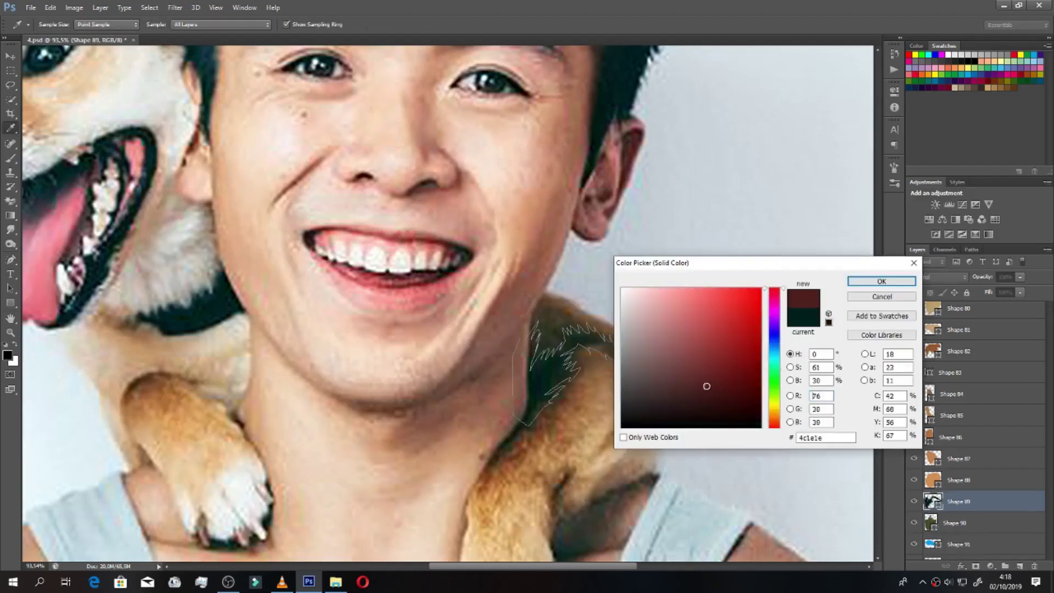
pyautogui.click(562, 367)
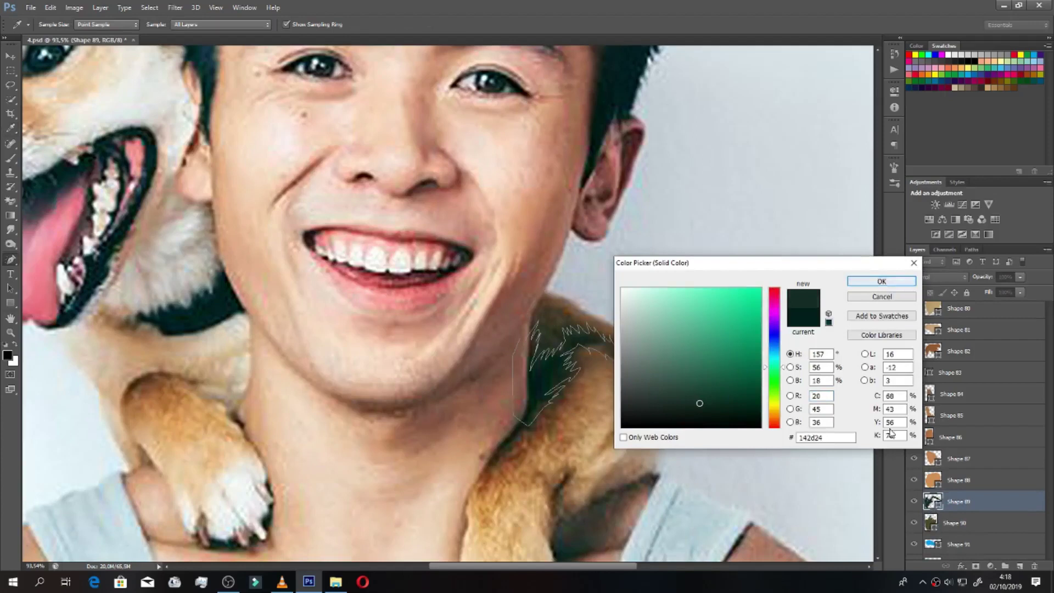
pyautogui.click(880, 281)
# Step: Apply sampled fills to Shape 91, Shape 92 (brown) and Shape 93 (dark brown)
pyautogui.doubleClick(931, 543)
pyautogui.click(880, 280)
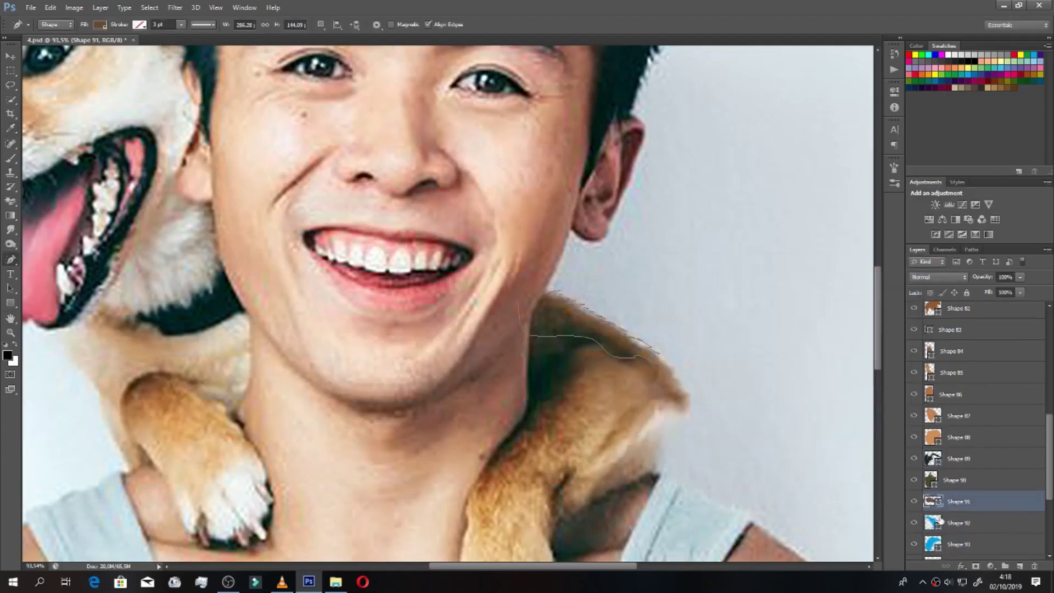
pyautogui.doubleClick(931, 523)
pyautogui.click(666, 364)
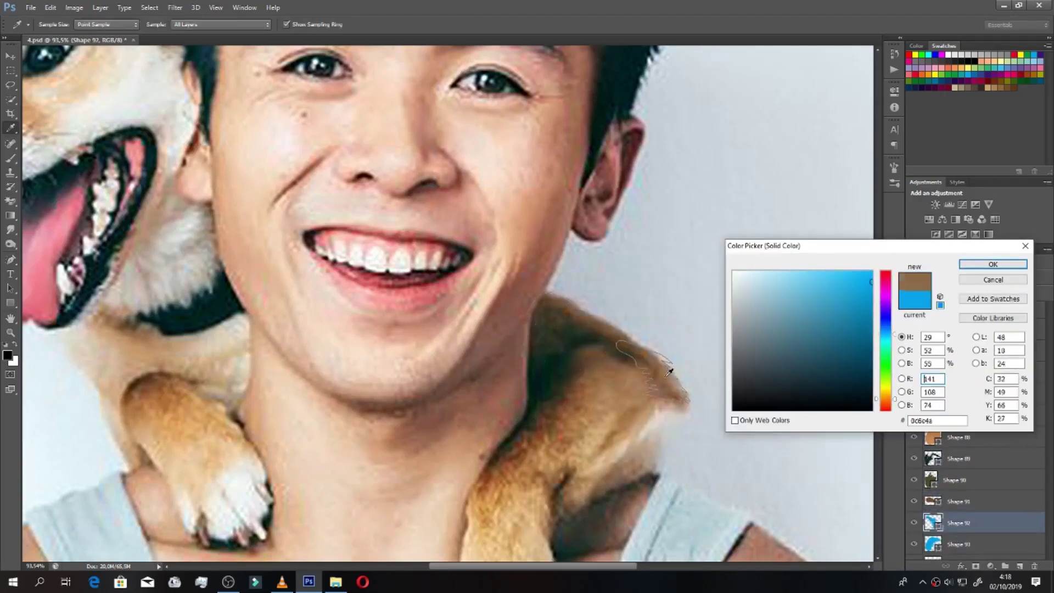
pyautogui.click(995, 265)
pyautogui.doubleClick(931, 543)
pyautogui.click(613, 355)
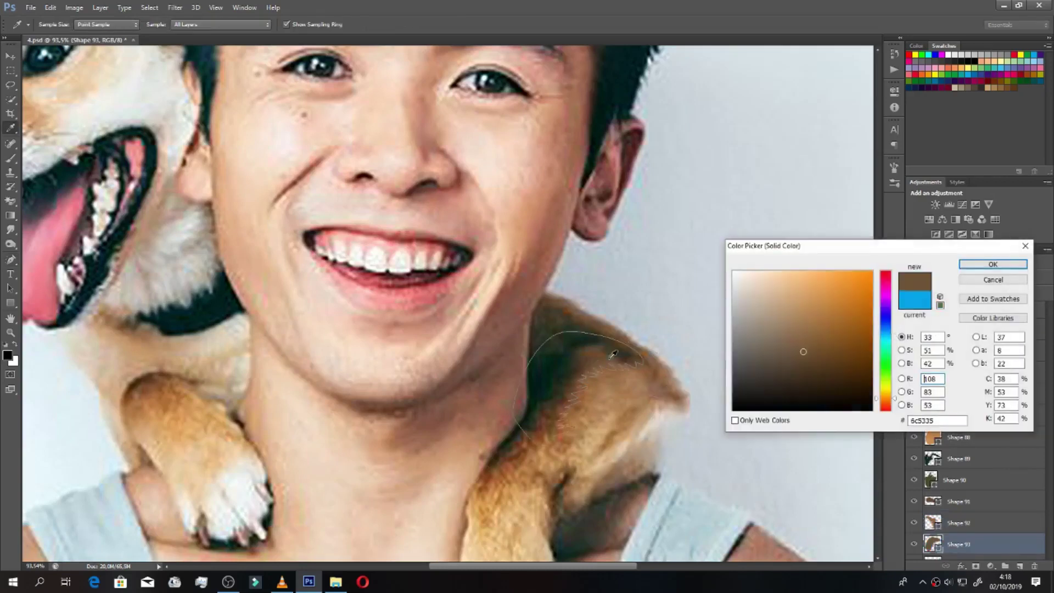
pyautogui.click(995, 265)
# Step: Fill Shape 94 with a light beige and Shape 95 with a sampled fur brown
pyautogui.scroll(-2, 945, 491)
pyautogui.doubleClick(931, 479)
pyautogui.click(757, 285)
pyautogui.click(995, 265)
pyautogui.doubleClick(931, 501)
pyautogui.click(614, 384)
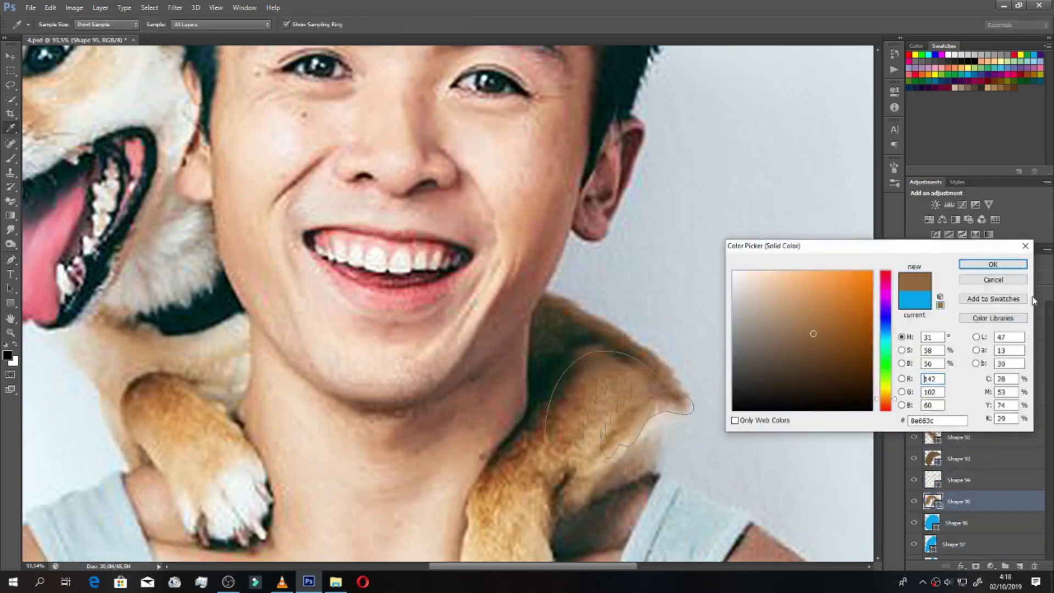
pyautogui.click(995, 265)
# Step: Fill Shape 96 with sampled tan, Shape 97 with pale cream, and Shape 98 with brown
pyautogui.doubleClick(931, 523)
pyautogui.click(609, 378)
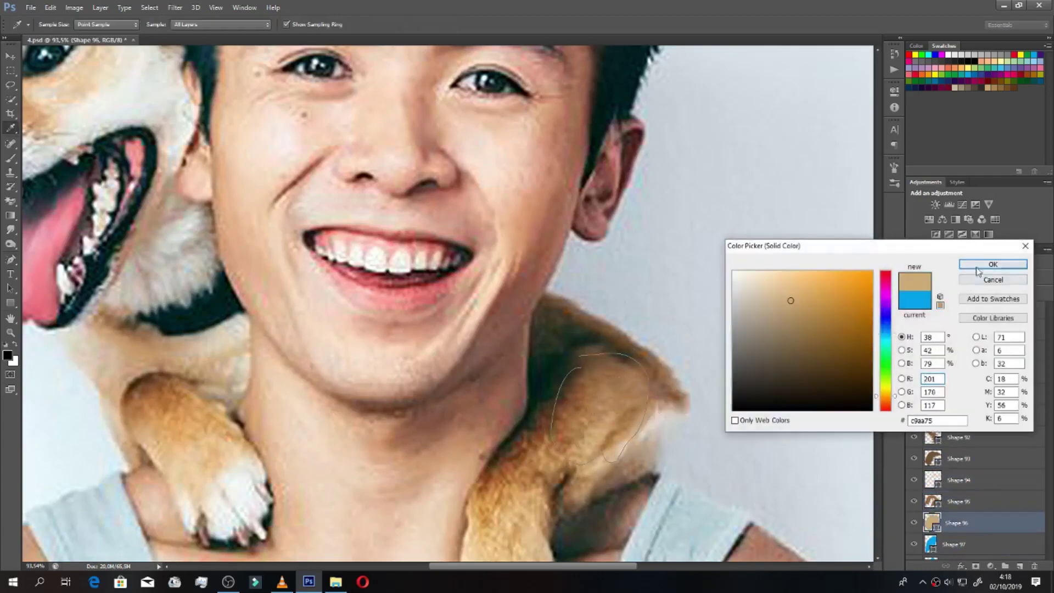
pyautogui.click(995, 265)
pyautogui.doubleClick(931, 544)
pyautogui.click(648, 437)
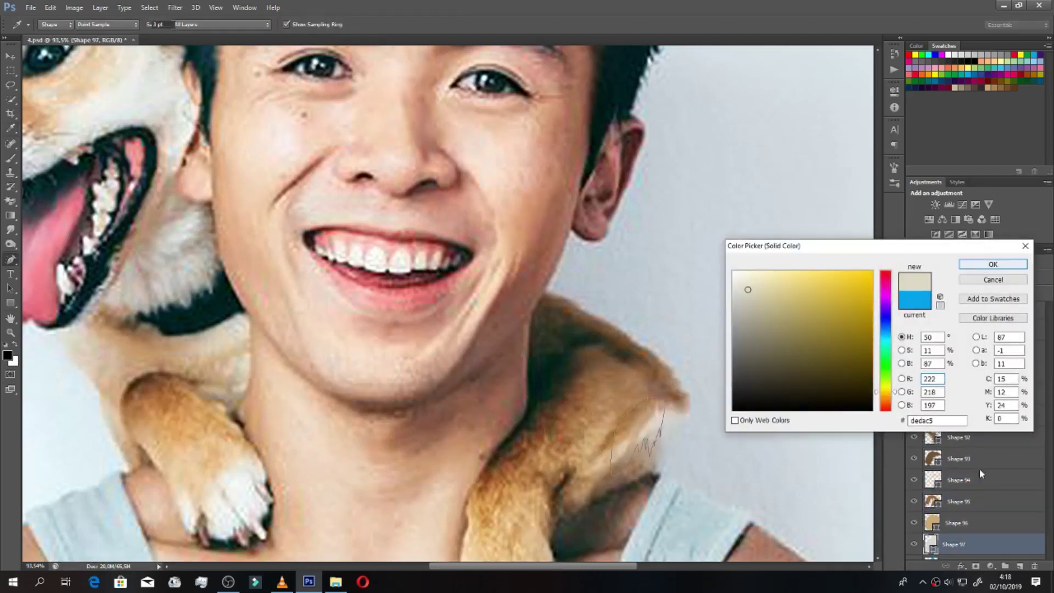
pyautogui.click(993, 263)
pyautogui.moveTo(661, 417); pyautogui.dragTo(657, 472)
pyautogui.doubleClick(931, 506)
pyautogui.click(642, 450)
pyautogui.click(993, 264)
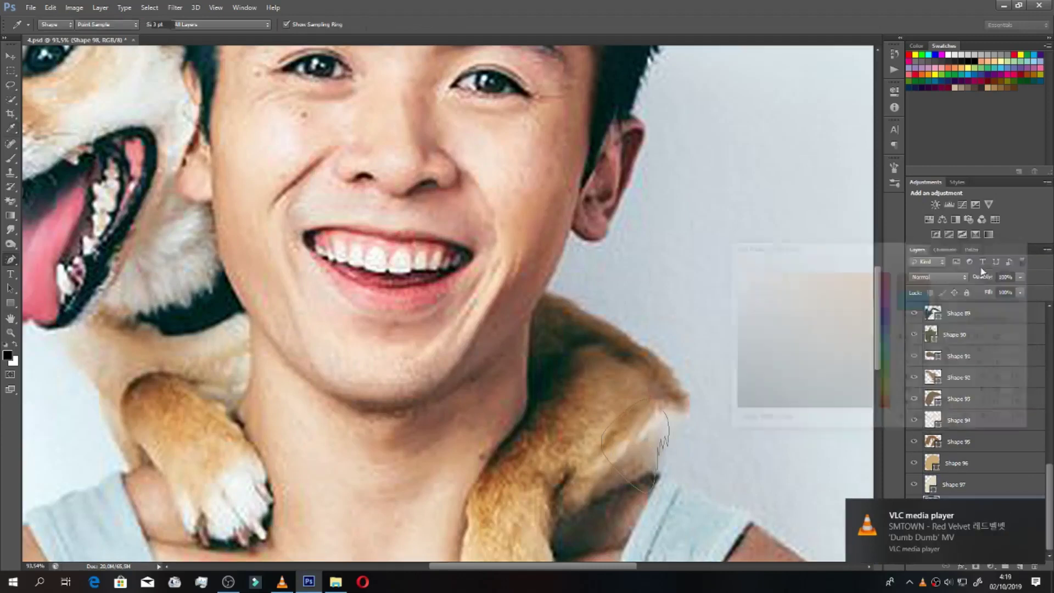
pyautogui.scroll(5, 977, 428)
# Step: Group the fur shapes into Group 7, then group Shape 6 and Groups 5–7 into Group 8
pyautogui.keyDown('shift'); pyautogui.click(957, 414); pyautogui.keyUp('shift')
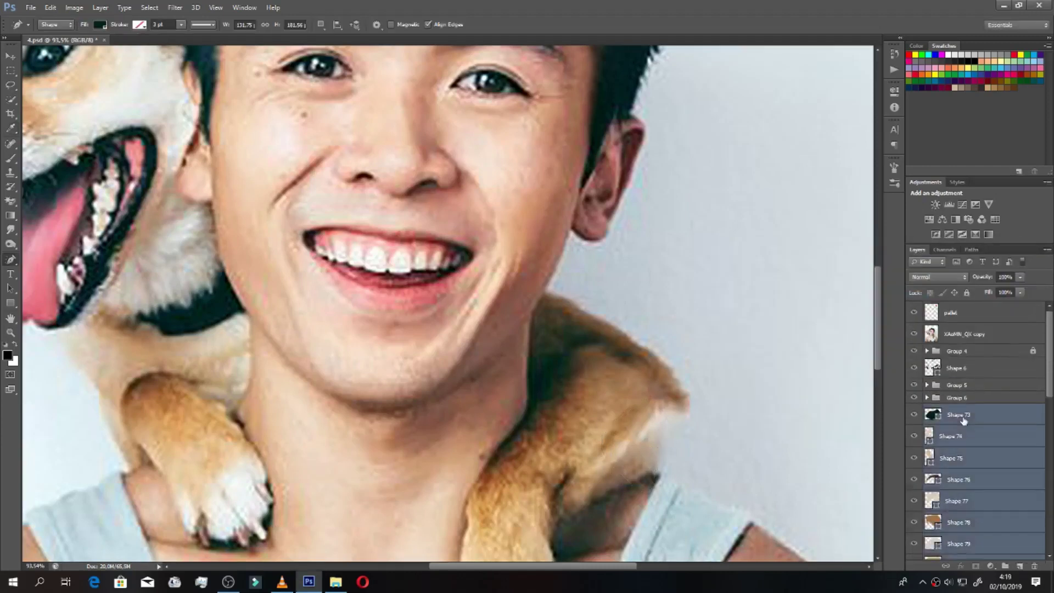
pyautogui.hotkey('ctrl', 'g')
pyautogui.hotkey('ctrl', '0')
pyautogui.hotkey('ctrl', '0')
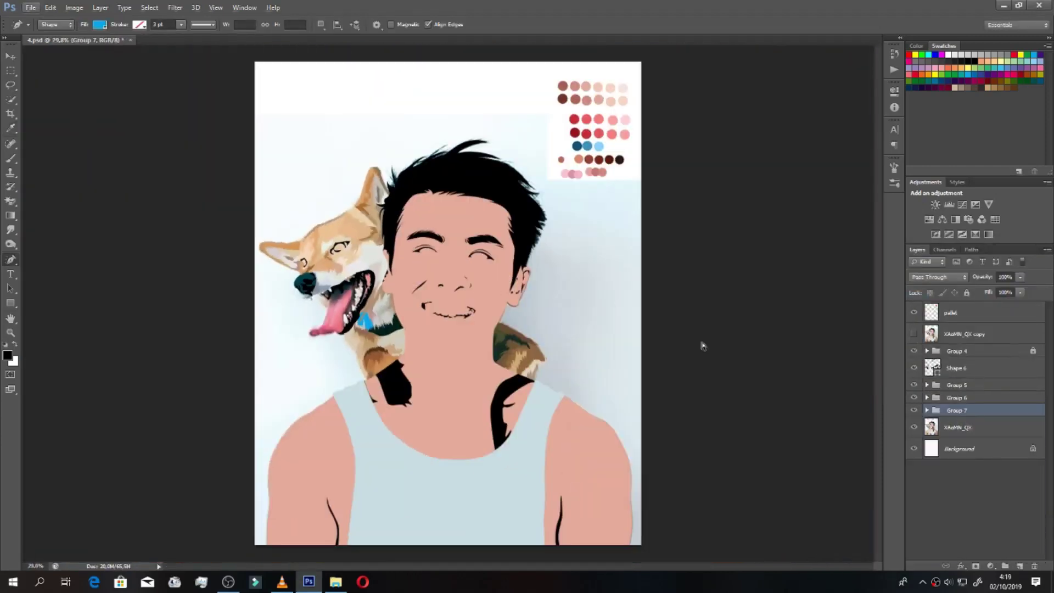
pyautogui.click(913, 368)
pyautogui.keyDown('shift'); pyautogui.click(956, 372); pyautogui.keyUp('shift')
pyautogui.hotkey('ctrl', 'g')
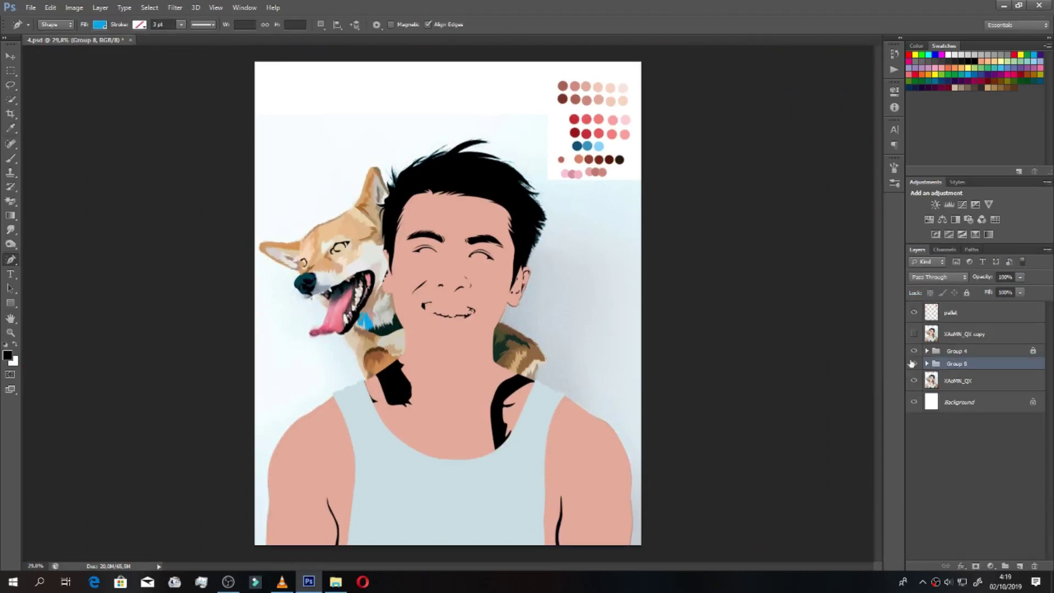
# Step: Toggle the face painting, photo copy and painted dog layers to compare against the photo
pyautogui.click(914, 351)
pyautogui.click(914, 351)
pyautogui.click(914, 351)
pyautogui.click(913, 350)
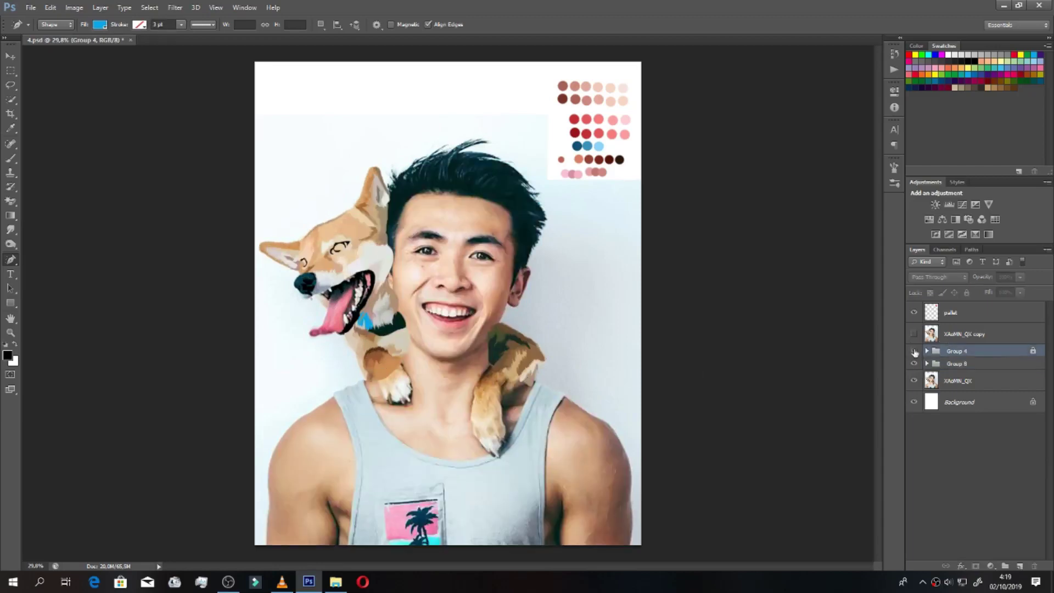
pyautogui.click(914, 350)
pyautogui.scroll(3, 396, 400)
pyautogui.click(913, 334)
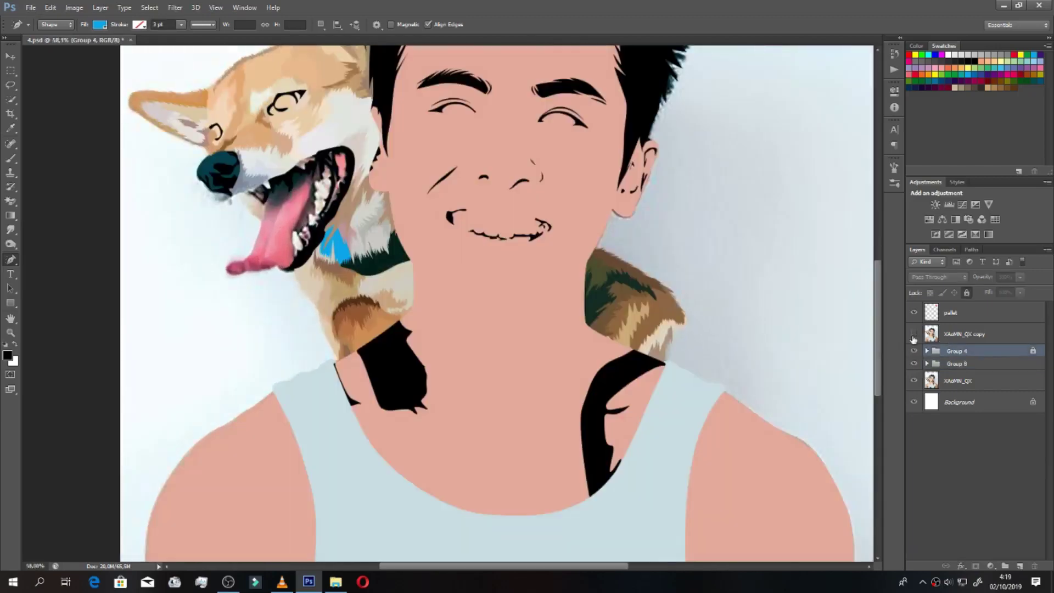
pyautogui.click(914, 351)
pyautogui.click(913, 365)
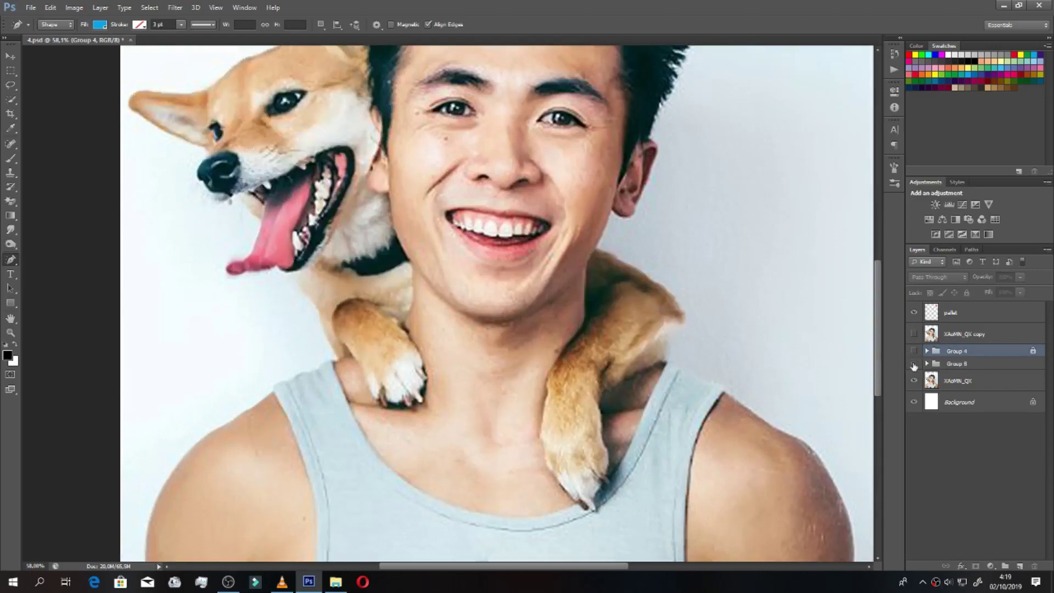
# Step: Save the document, zoom in on the neck and paws, and leave the original photo showing
pyautogui.hotkey('ctrl', 's')
pyautogui.hotkey('ctrl', '+')
pyautogui.click(914, 350)
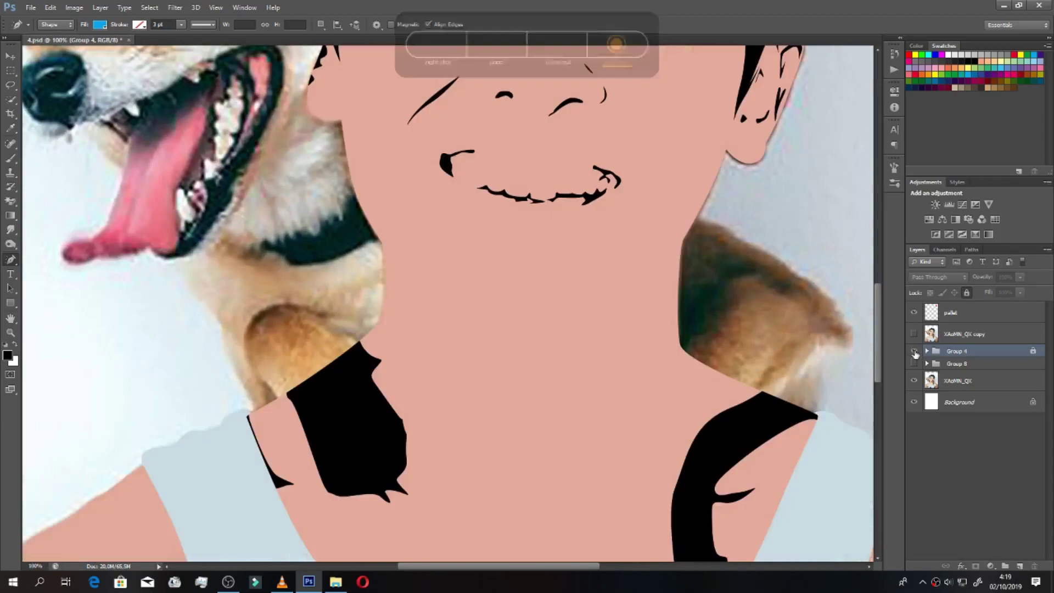
pyautogui.click(914, 364)
pyautogui.click(914, 350)
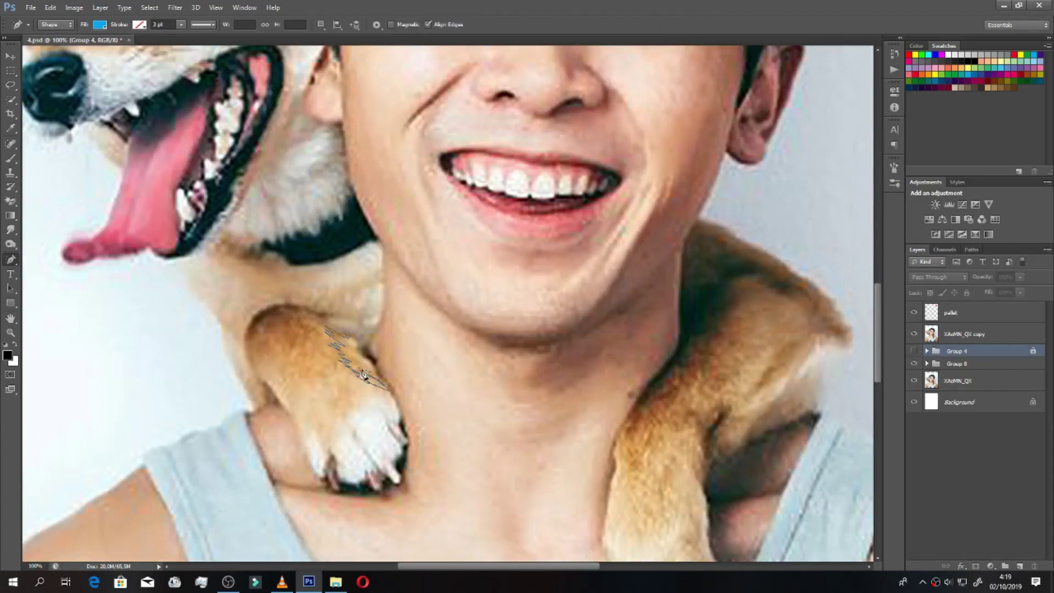
# Step: Hide the XAoMN_QX copy photo and Group 8's fur, then trace the first blue paw fur shapes
pyautogui.click(349, 349)
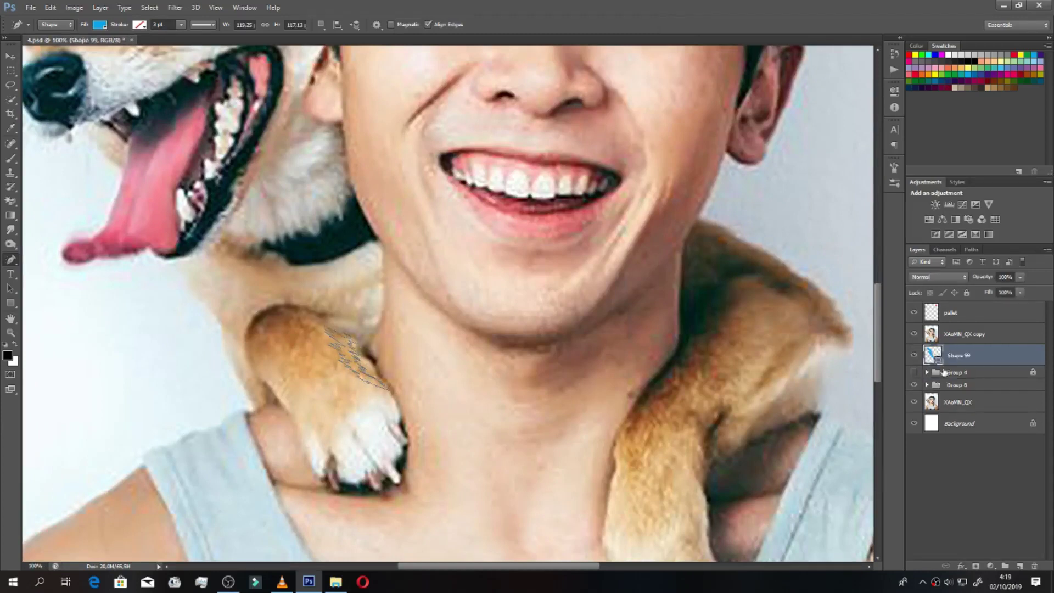
pyautogui.click(942, 373)
pyautogui.click(913, 335)
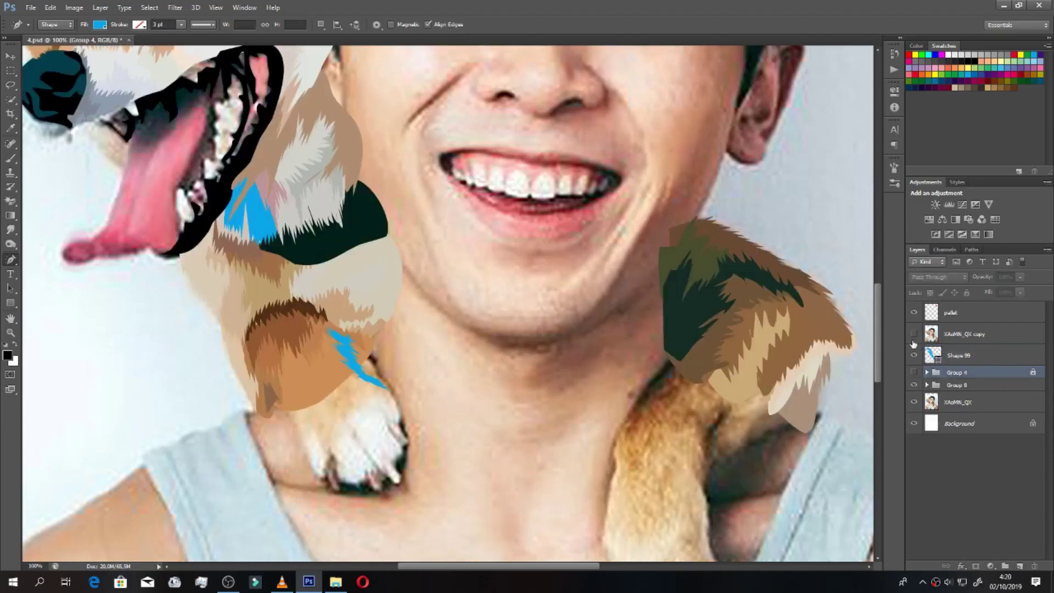
pyautogui.click(346, 349)
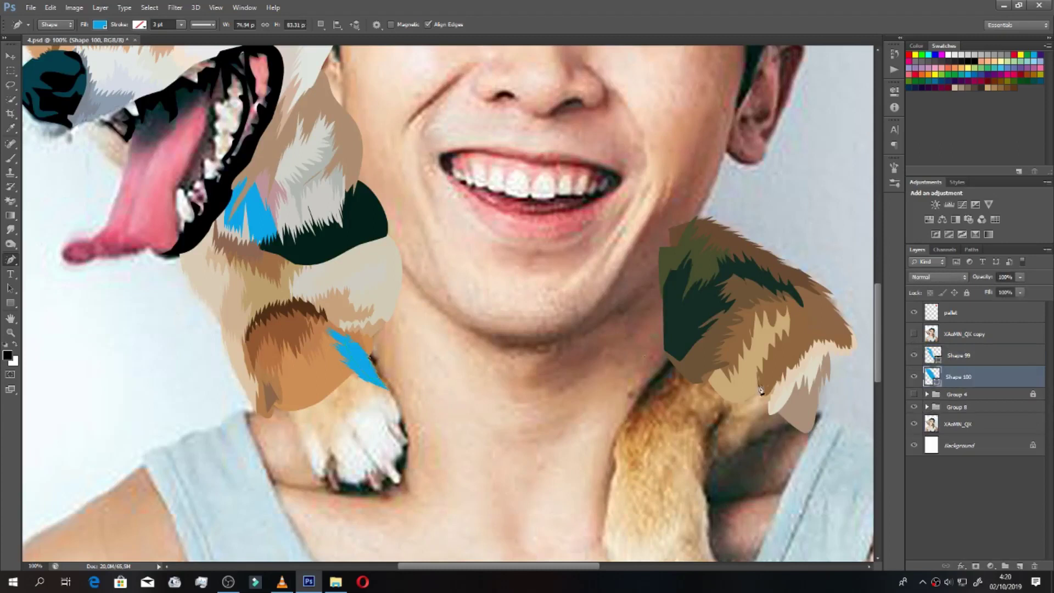
pyautogui.click(914, 408)
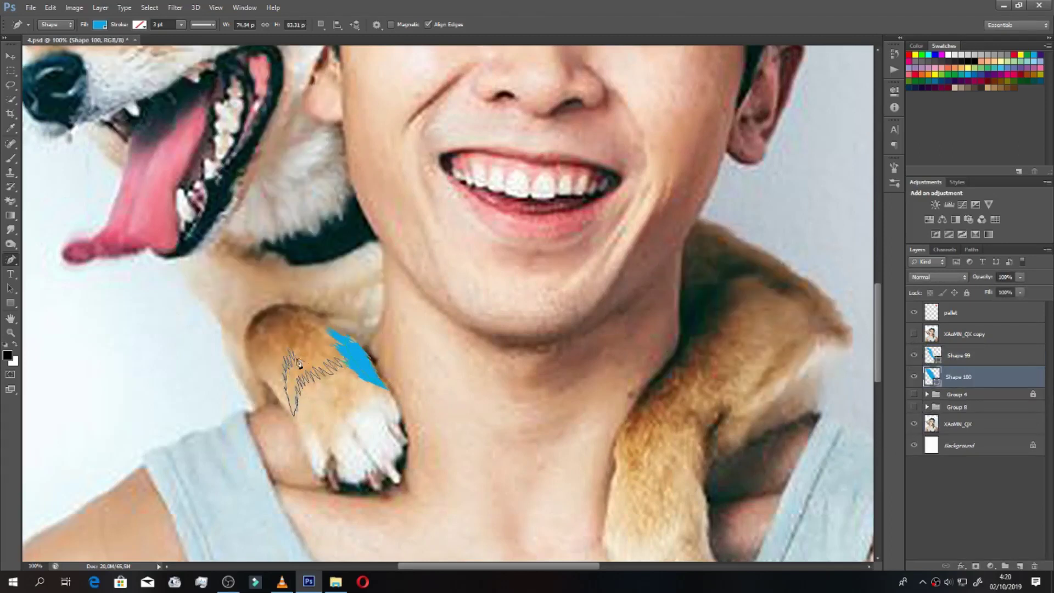
pyautogui.click(365, 359)
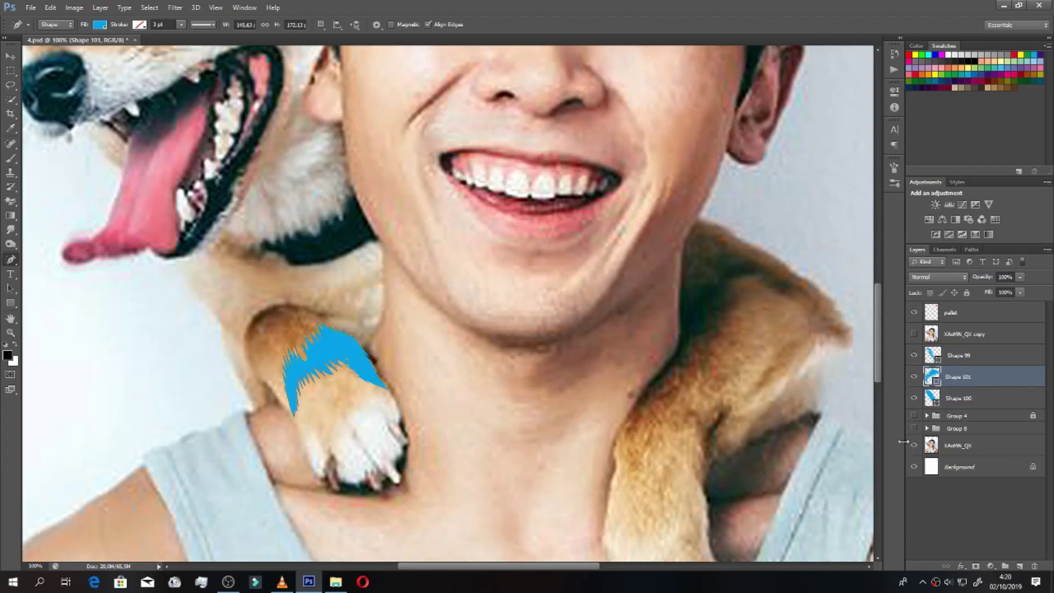
# Step: Move Shape 101 below Shape 100 and add more blue fur shapes above Group 4
pyautogui.moveTo(955, 385); pyautogui.dragTo(955, 409)
pyautogui.click(958, 416)
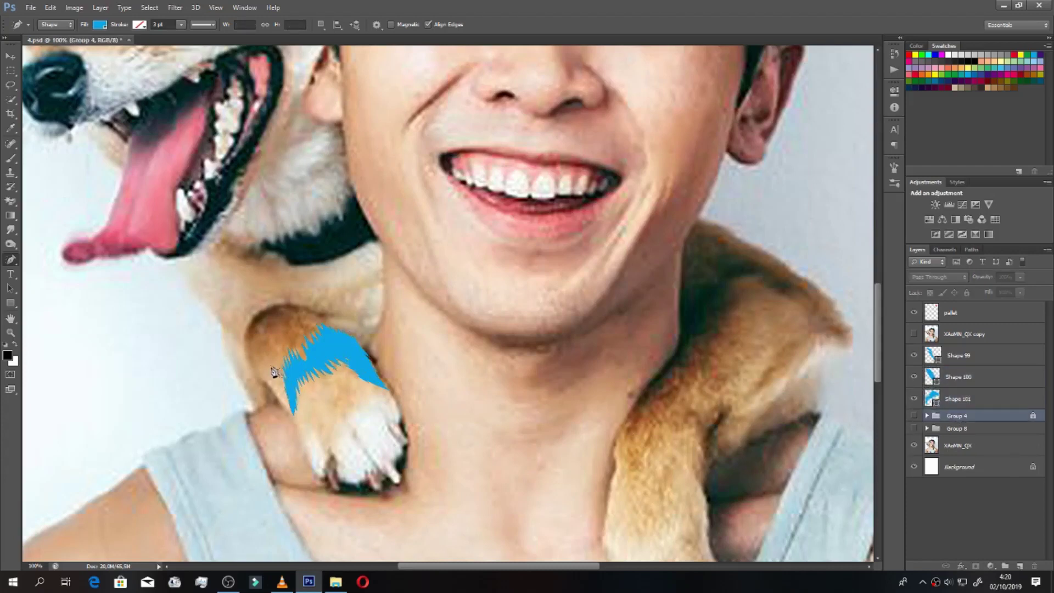
pyautogui.click(294, 418)
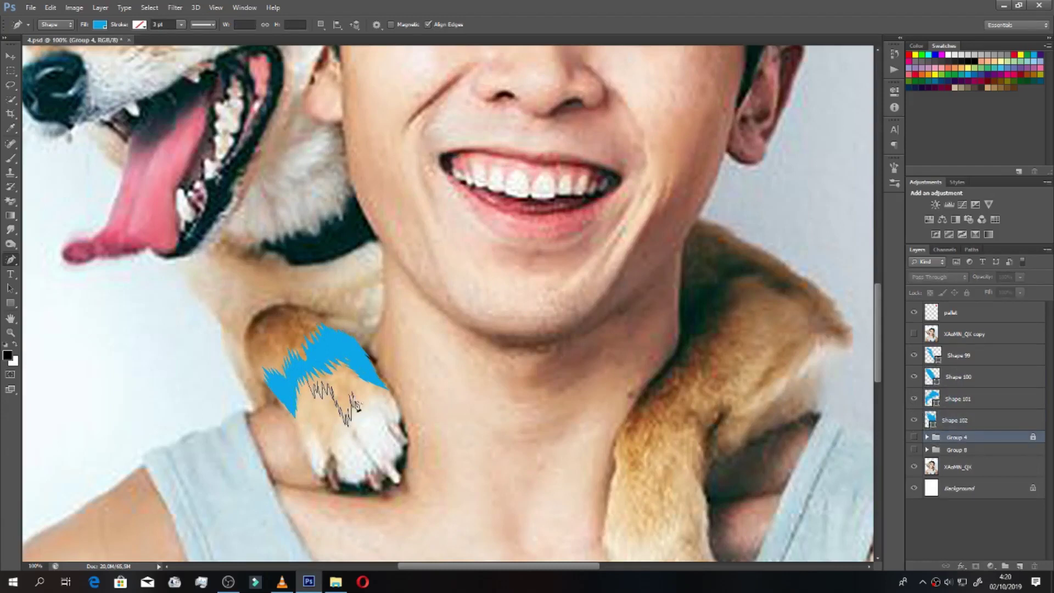
pyautogui.click(327, 359)
pyautogui.click(956, 459)
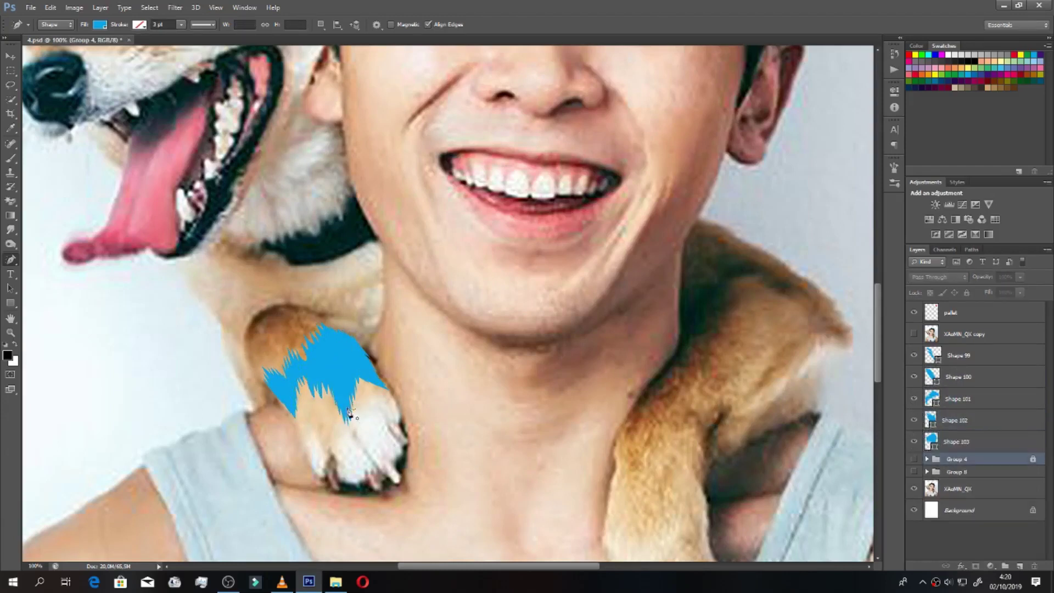
pyautogui.click(387, 391)
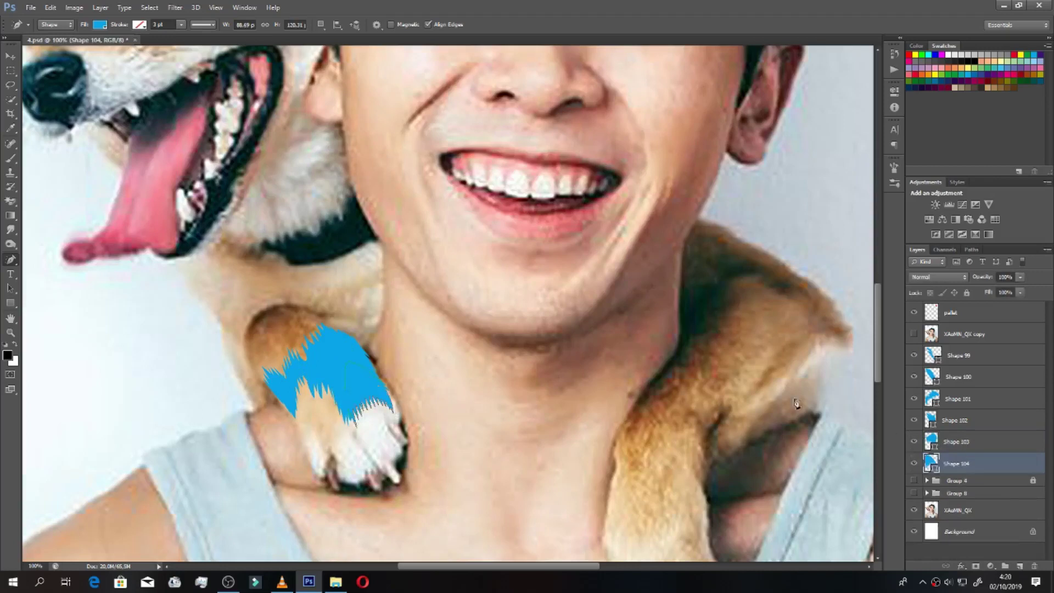
pyautogui.click(956, 481)
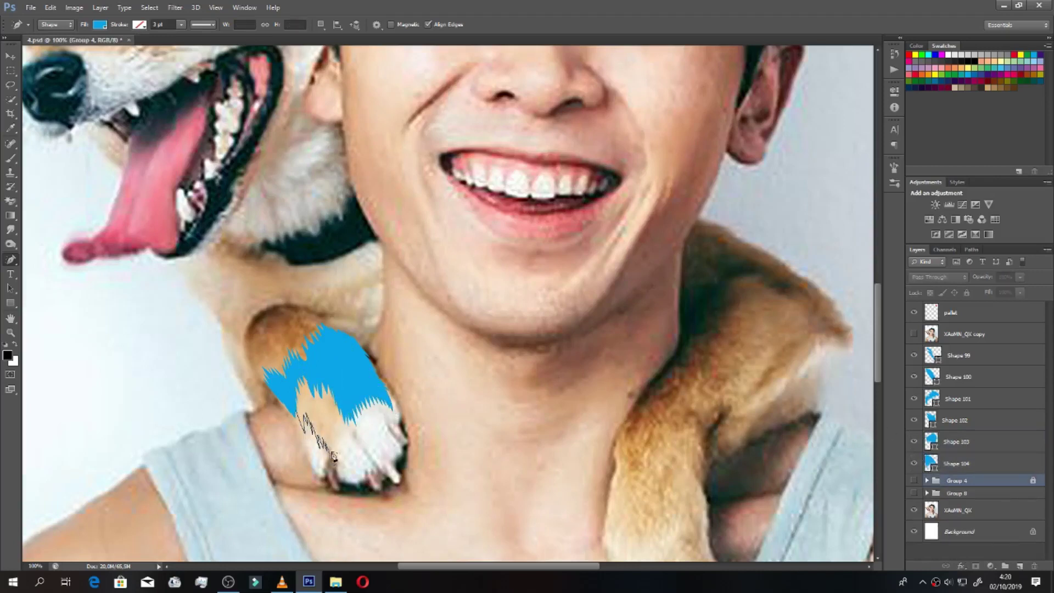
# Step: Add further jagged blue fur shapes across the middle of the paw
pyautogui.click(293, 388)
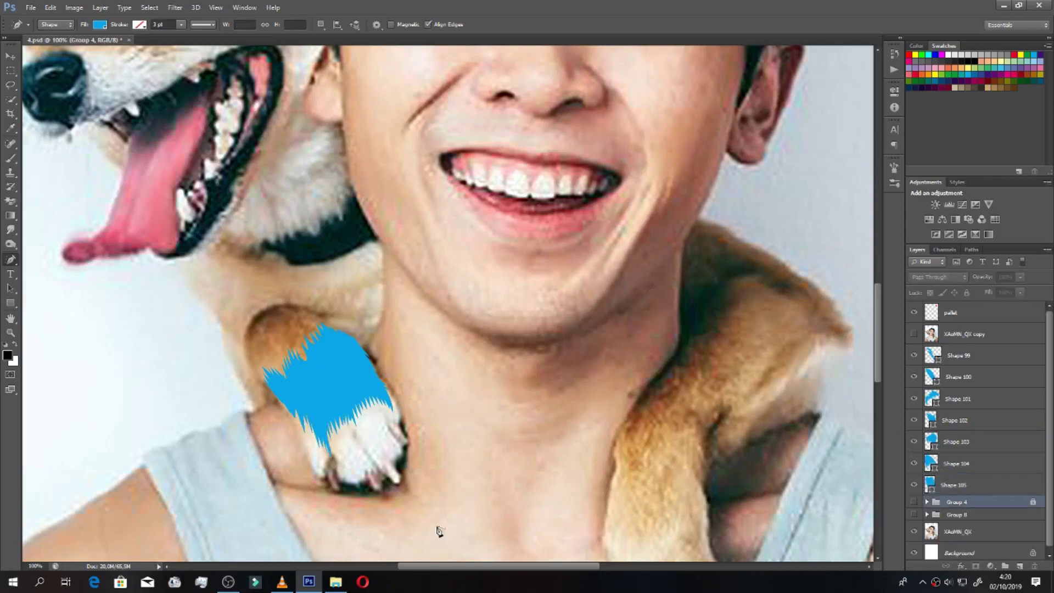
pyautogui.click(326, 476)
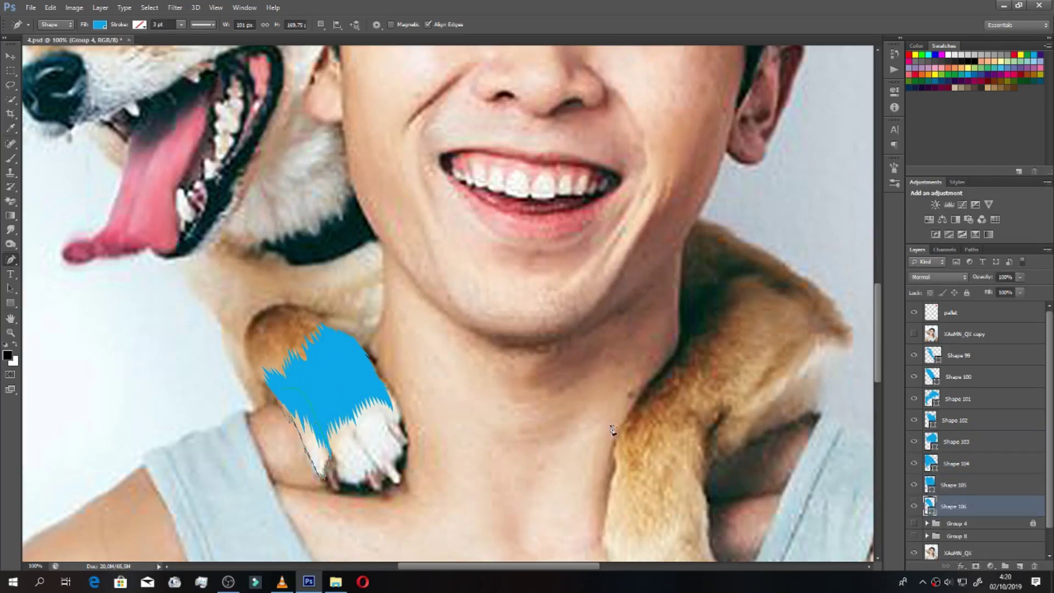
pyautogui.click(337, 465)
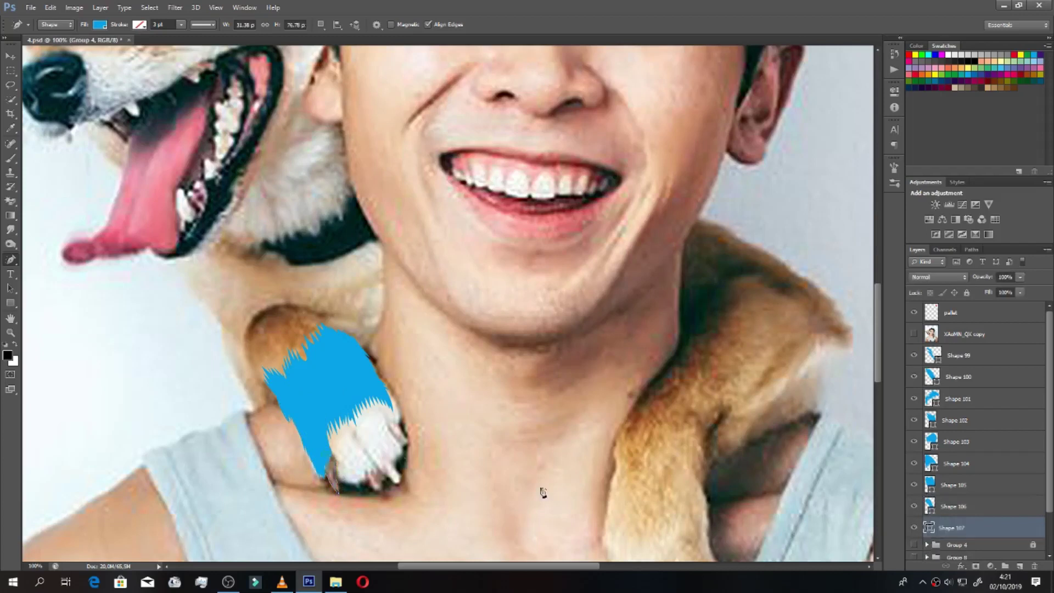
pyautogui.click(948, 546)
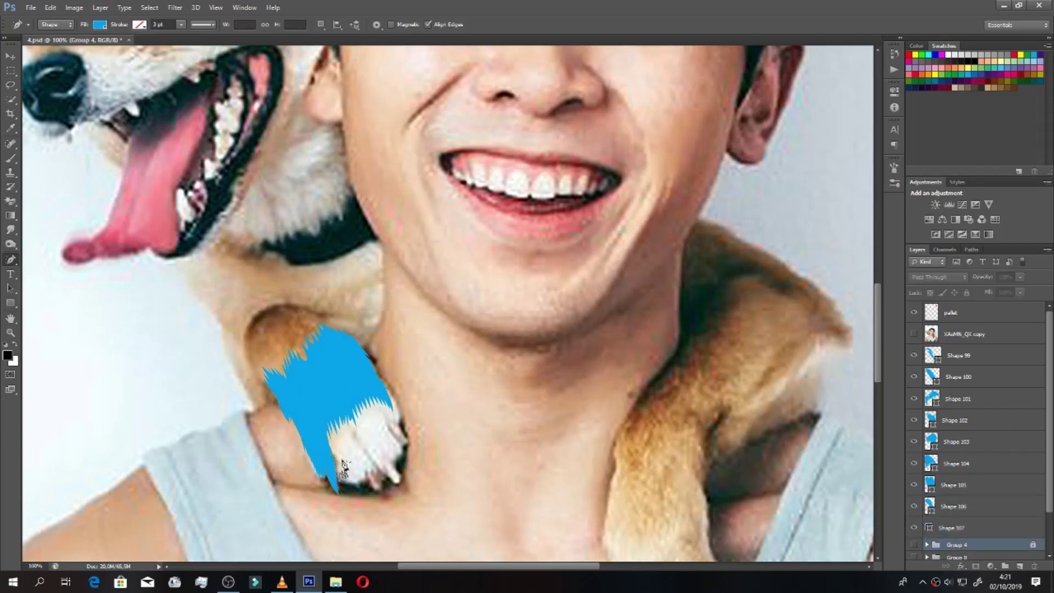
pyautogui.click(333, 463)
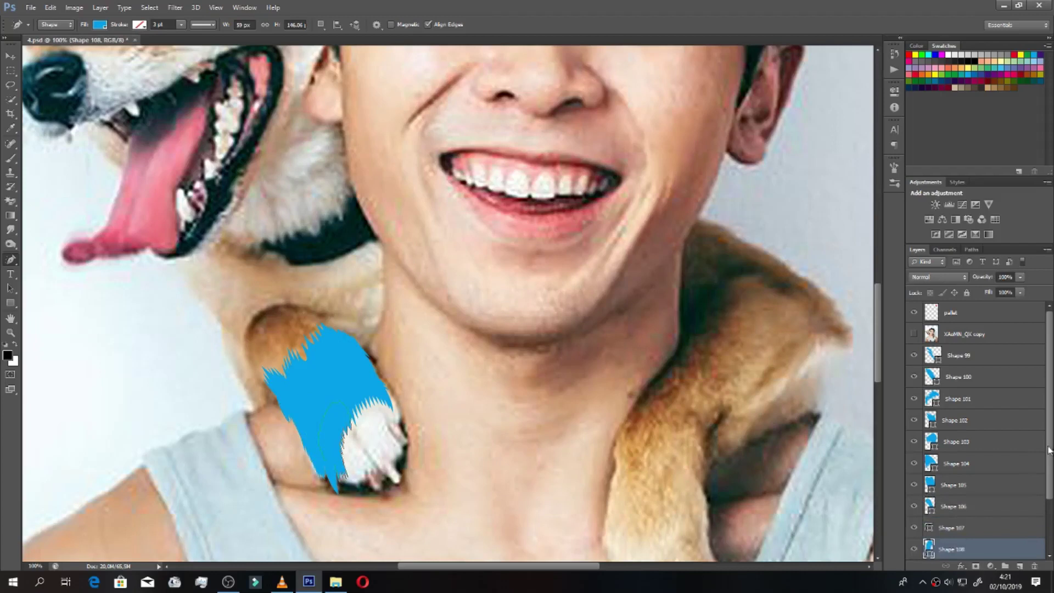
pyautogui.scroll(-2, 1049, 449)
pyautogui.click(954, 529)
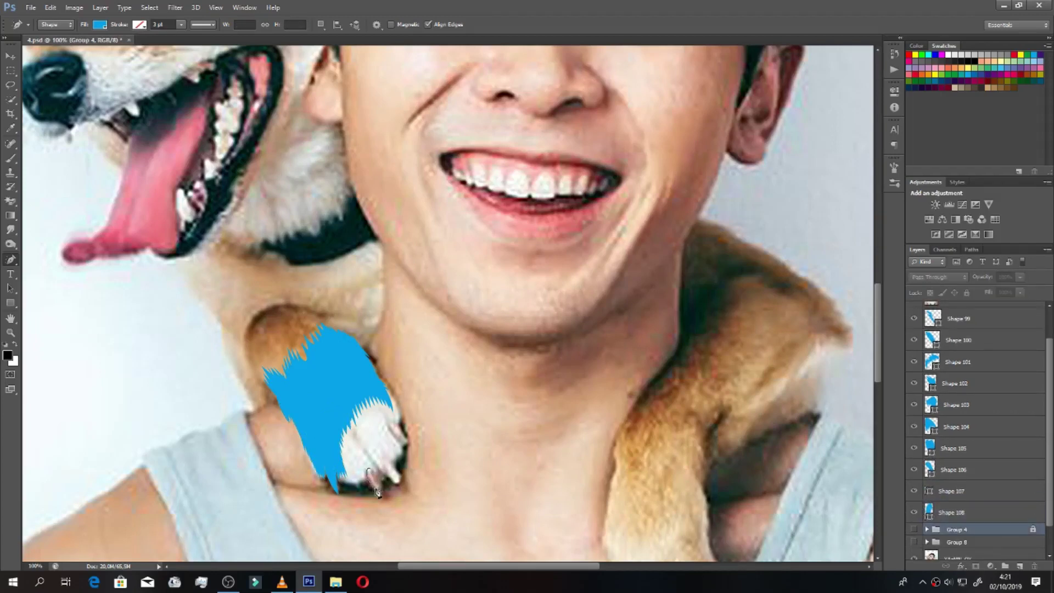
# Step: Add small blue fur shapes near the paw's toes
pyautogui.click(378, 483)
pyautogui.click(941, 551)
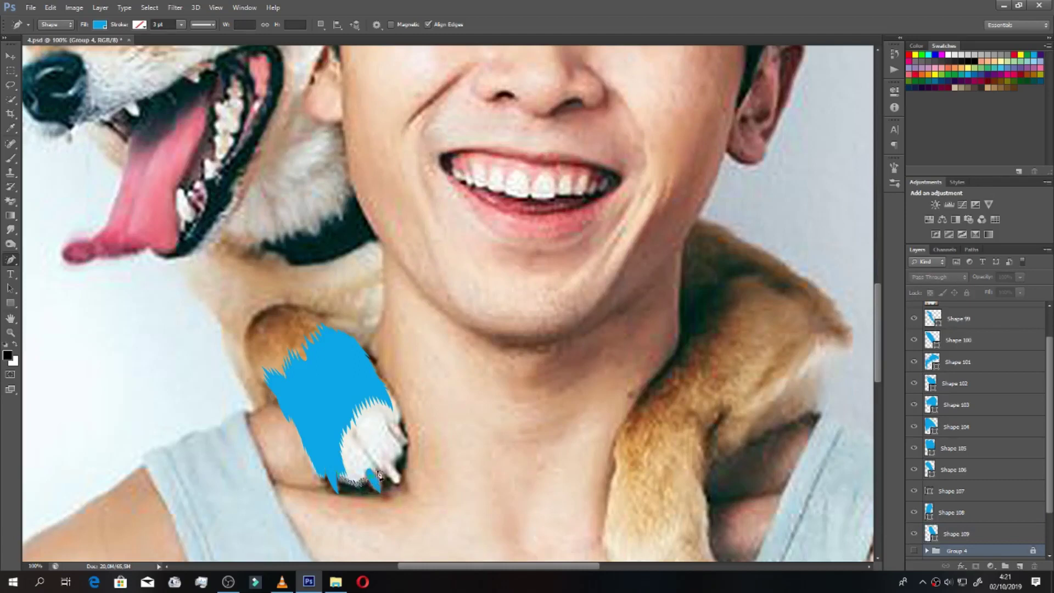
pyautogui.click(347, 426)
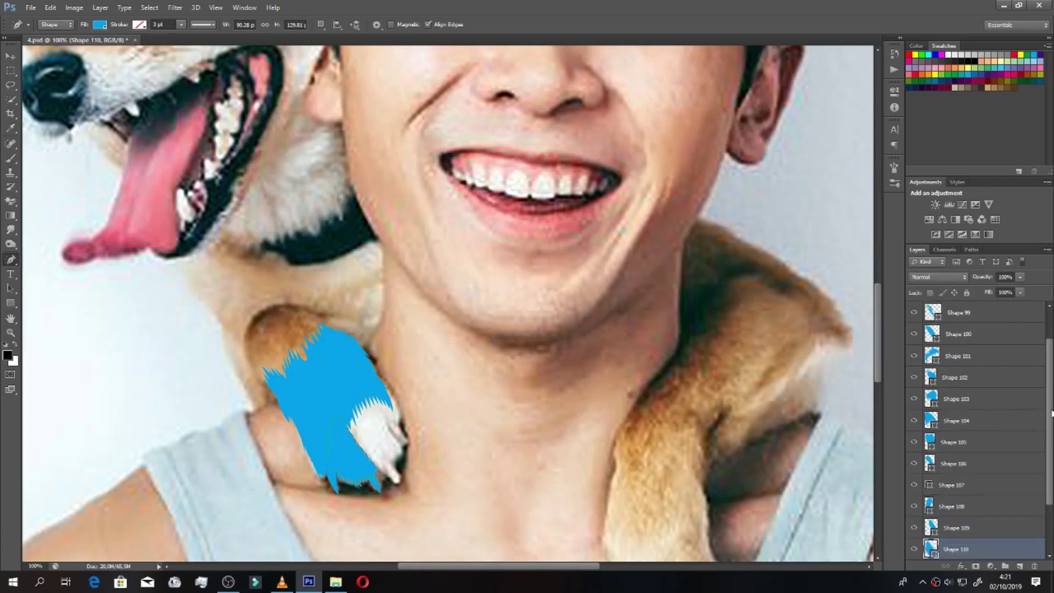
pyautogui.scroll(-2, 977, 439)
pyautogui.click(955, 498)
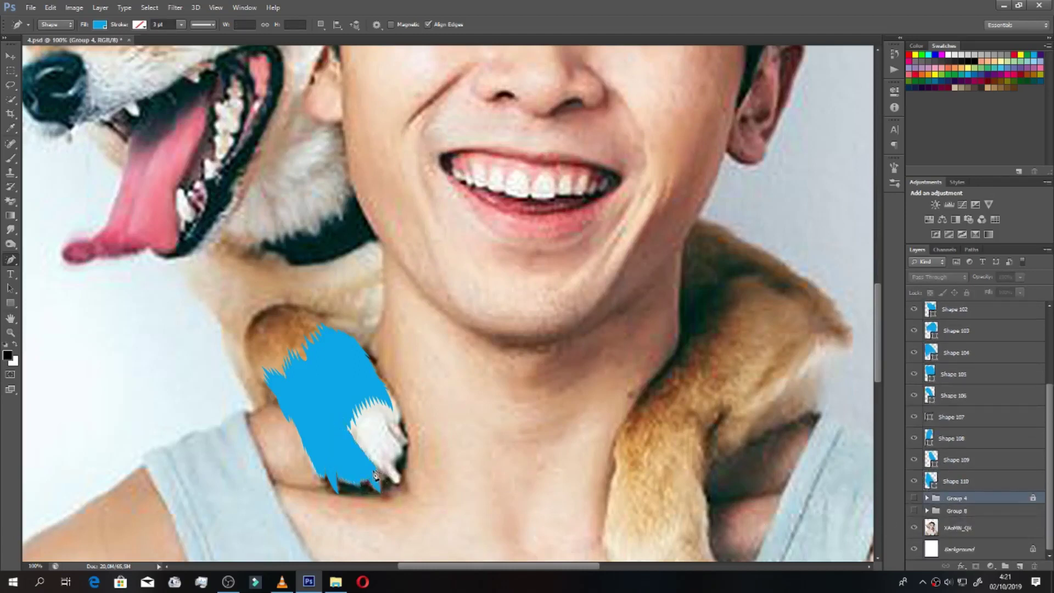
# Step: Cover the fur near the neck, fill a white gap, and add a small toe patch
pyautogui.click(356, 433)
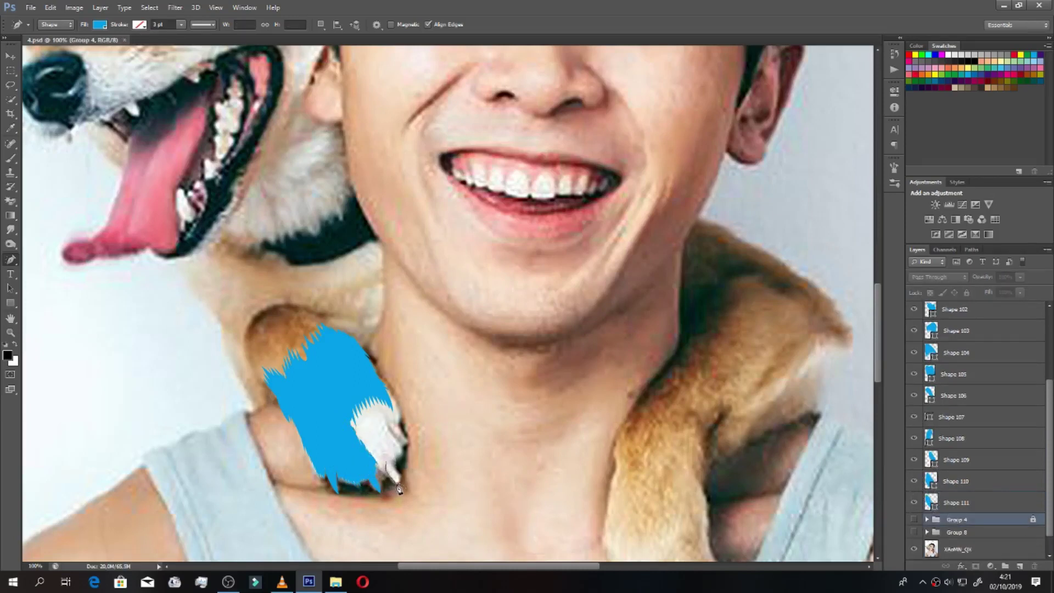
pyautogui.click(391, 467)
pyautogui.click(944, 542)
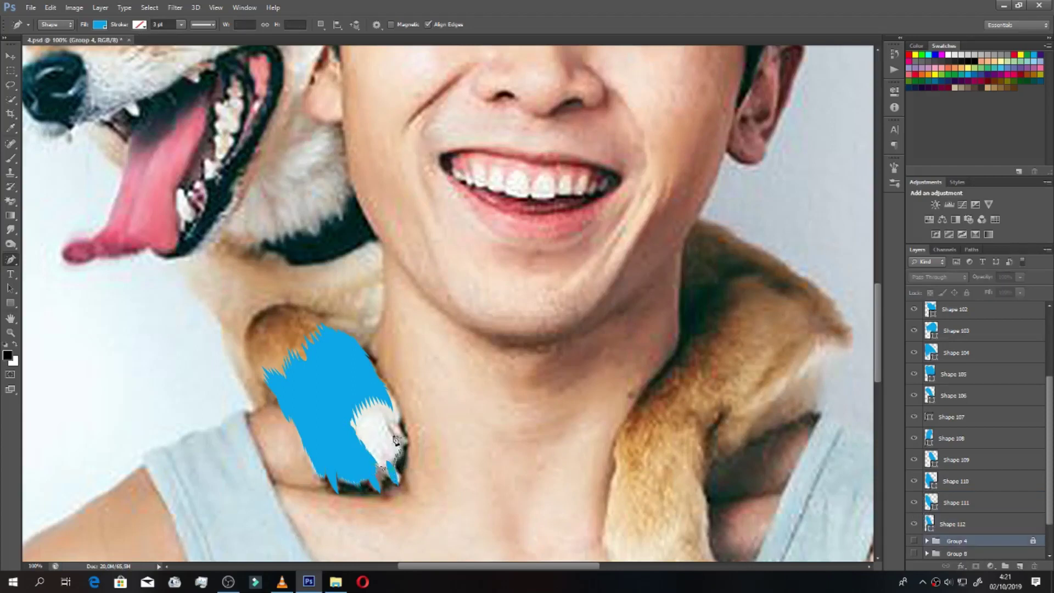
pyautogui.click(352, 399)
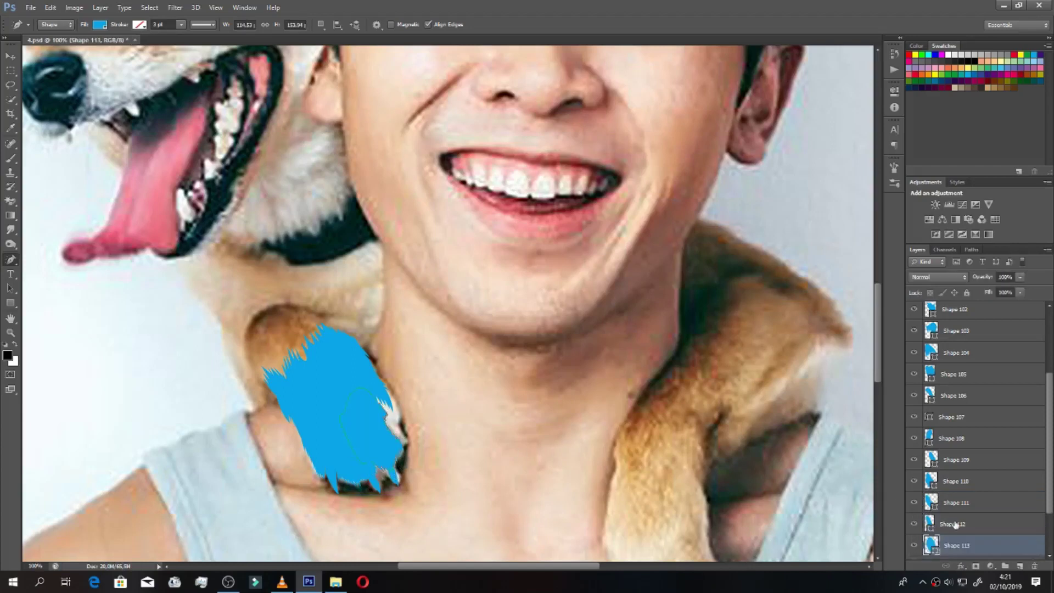
pyautogui.scroll(-1, 1048, 458)
pyautogui.hotkey('alt', '[')
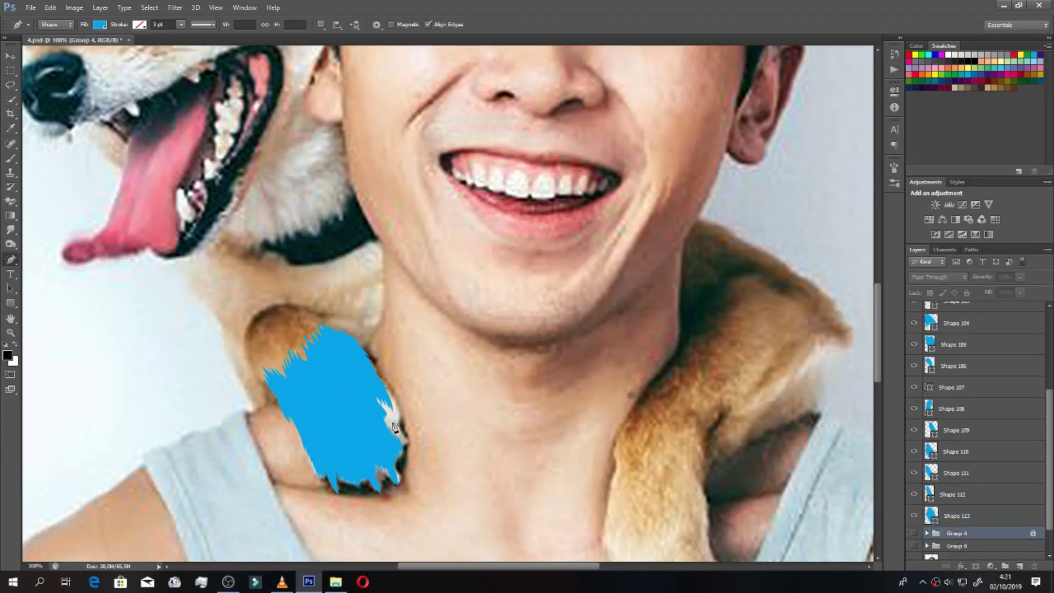
pyautogui.moveTo(405, 436); pyautogui.dragTo(404, 434)
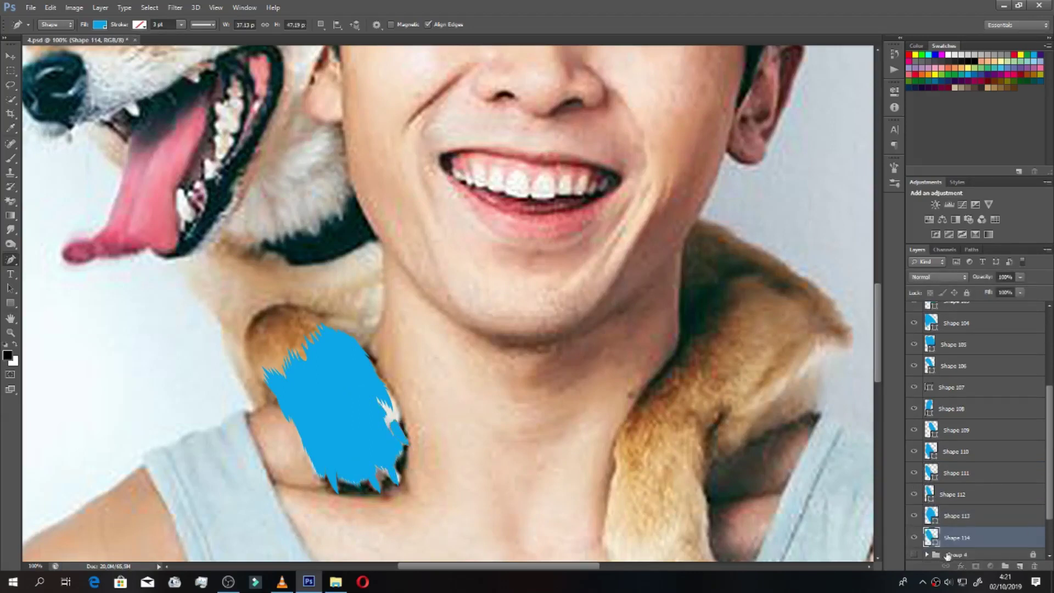
# Step: Fill the remaining white gap in the paw fur and save the document
pyautogui.click(947, 555)
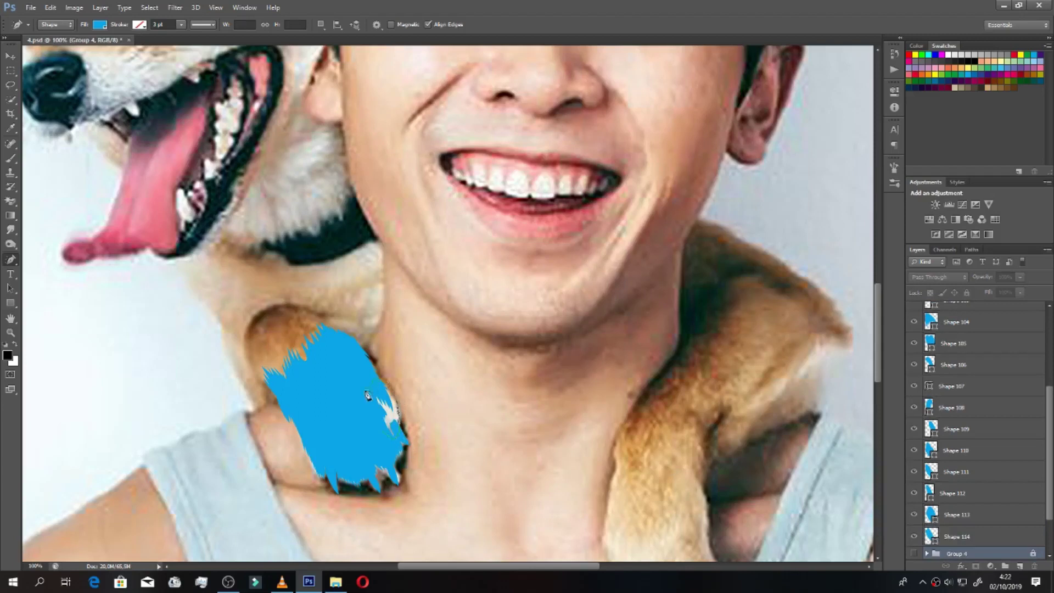
pyautogui.moveTo(368, 395); pyautogui.dragTo(369, 396)
pyautogui.moveTo(1048, 437); pyautogui.dragTo(1048, 467)
pyautogui.click(955, 508)
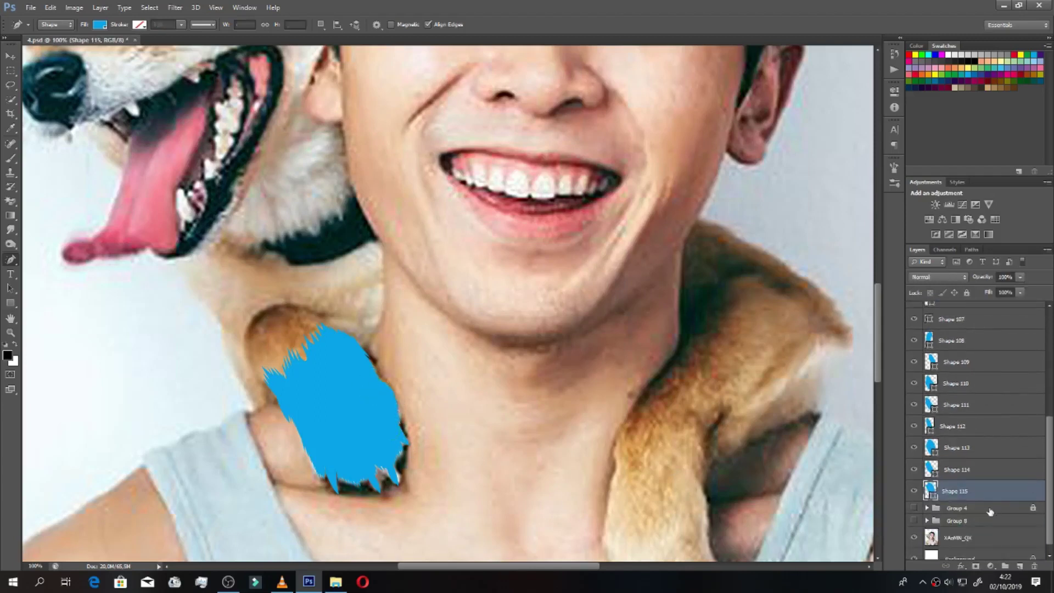
pyautogui.hotkey('ctrl', 's')
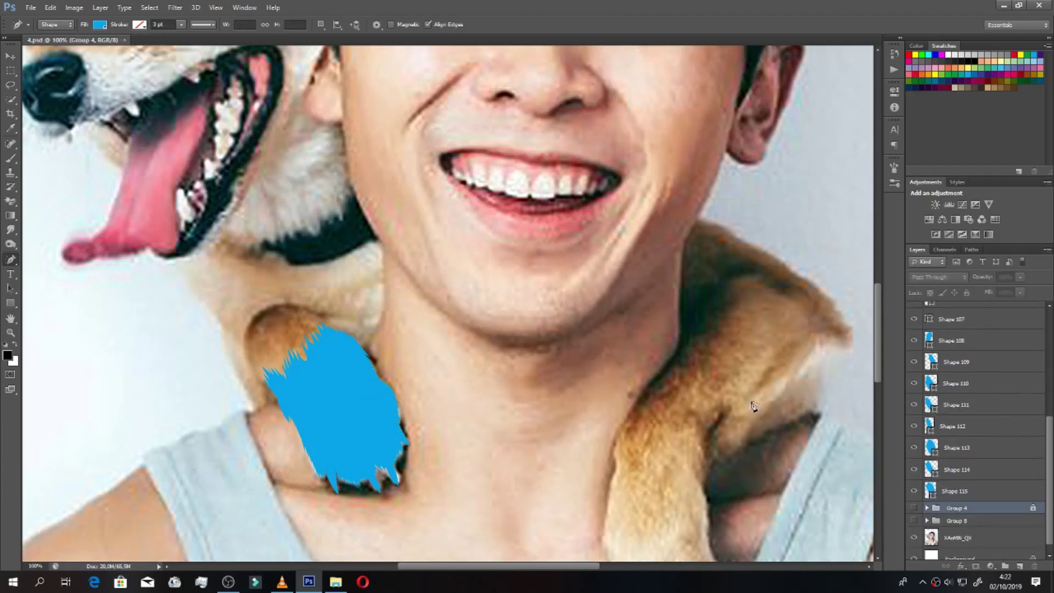
pyautogui.hscroll(5, 550, 362)
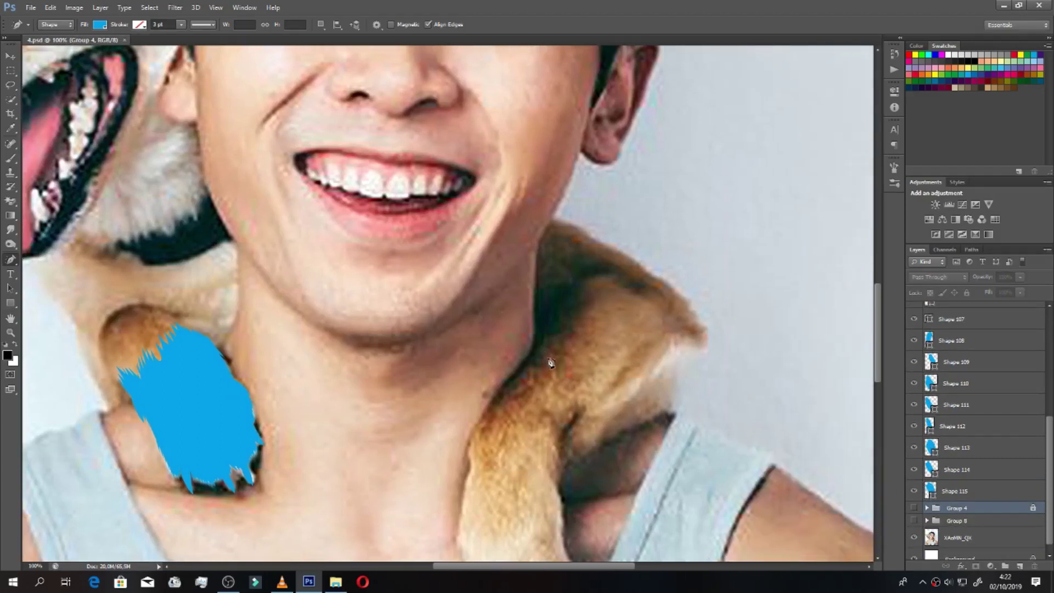
# Step: Trace the first jagged blue fur strands over the top of the right-hanging leg
pyautogui.moveTo(536, 346)
pyautogui.mouseDown()
pyautogui.moveTo(546, 364)
pyautogui.moveTo(500, 410)
pyautogui.mouseUp()
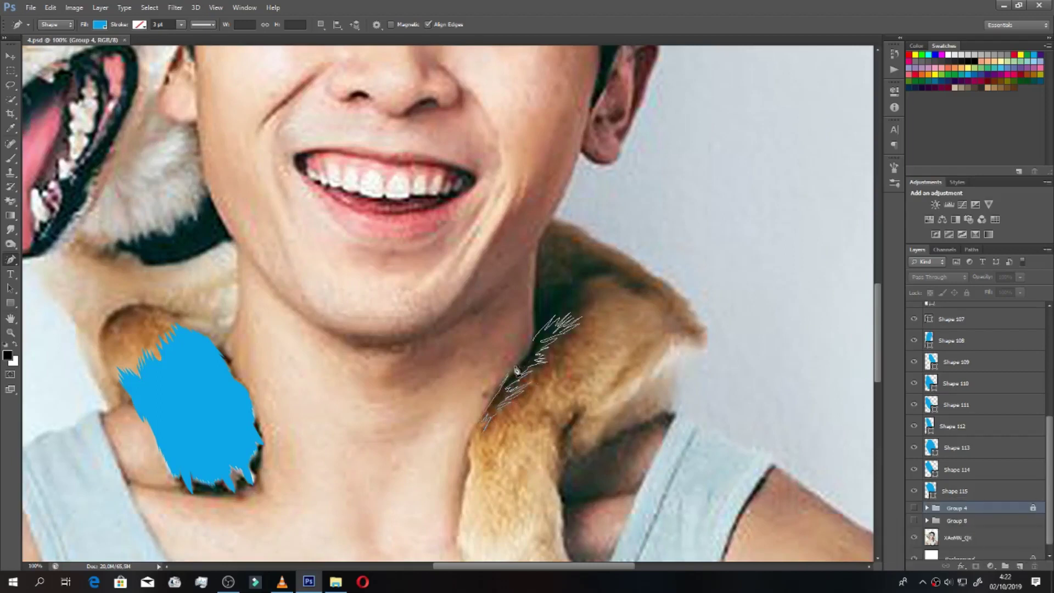
pyautogui.moveTo(487, 435); pyautogui.dragTo(543, 341)
pyautogui.click(970, 530)
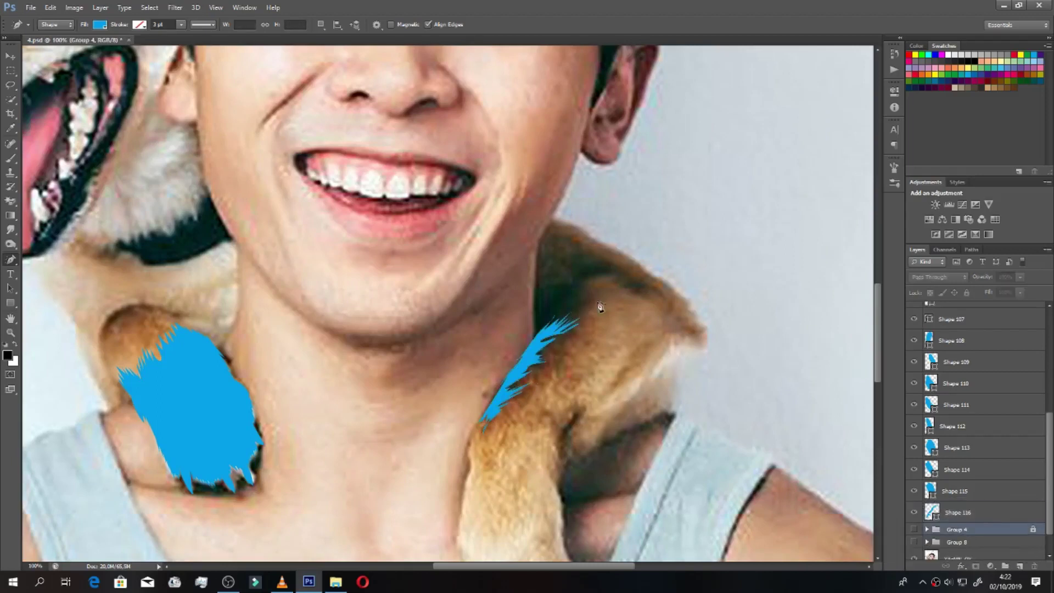
pyautogui.moveTo(593, 312); pyautogui.dragTo(558, 376)
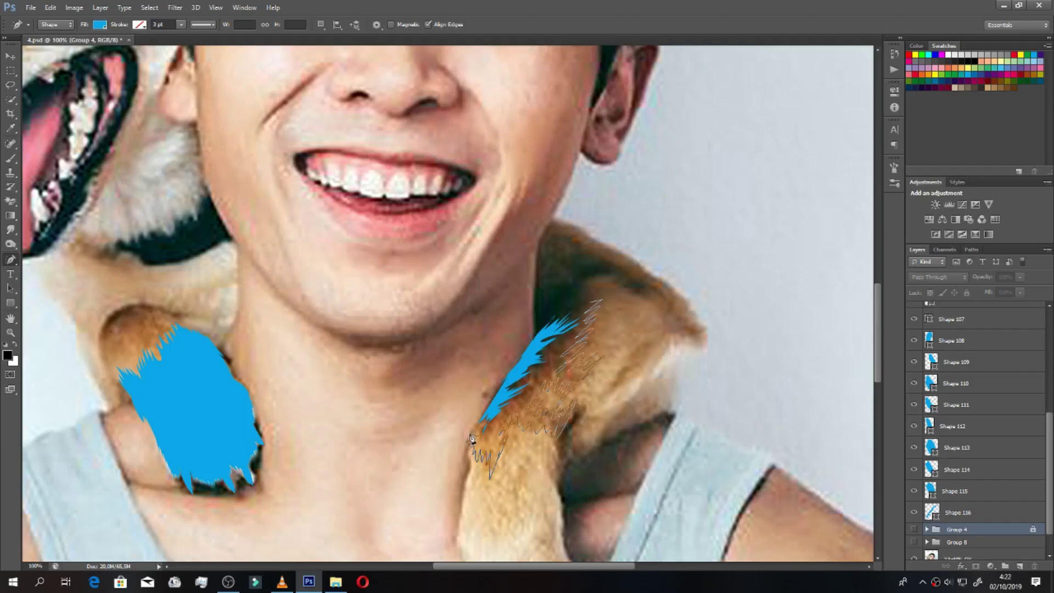
pyautogui.moveTo(576, 314); pyautogui.dragTo(577, 313)
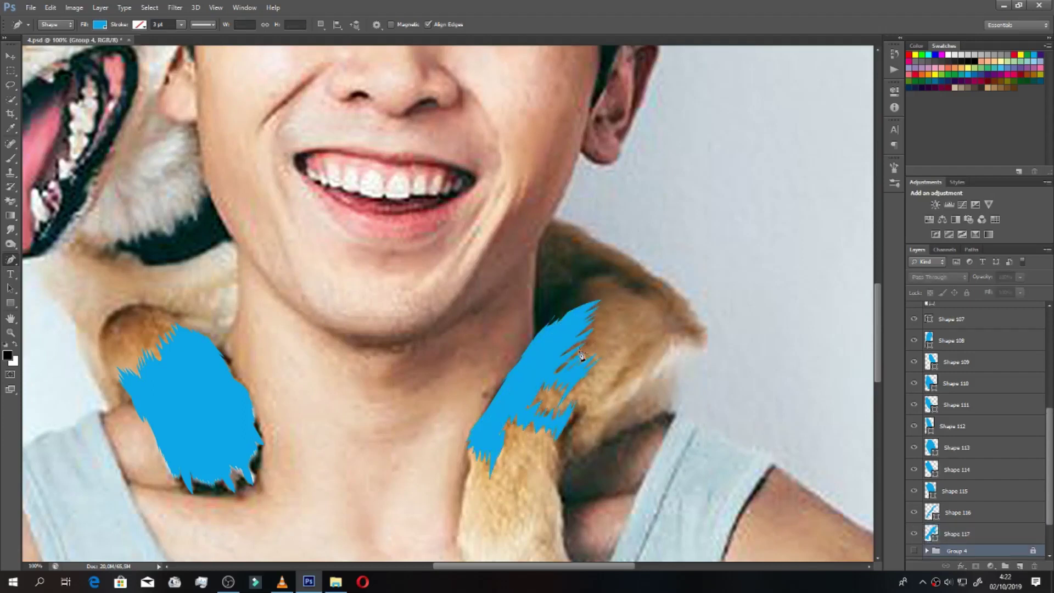
pyautogui.moveTo(628, 345); pyautogui.dragTo(632, 369)
pyautogui.moveTo(555, 366); pyautogui.dragTo(571, 363)
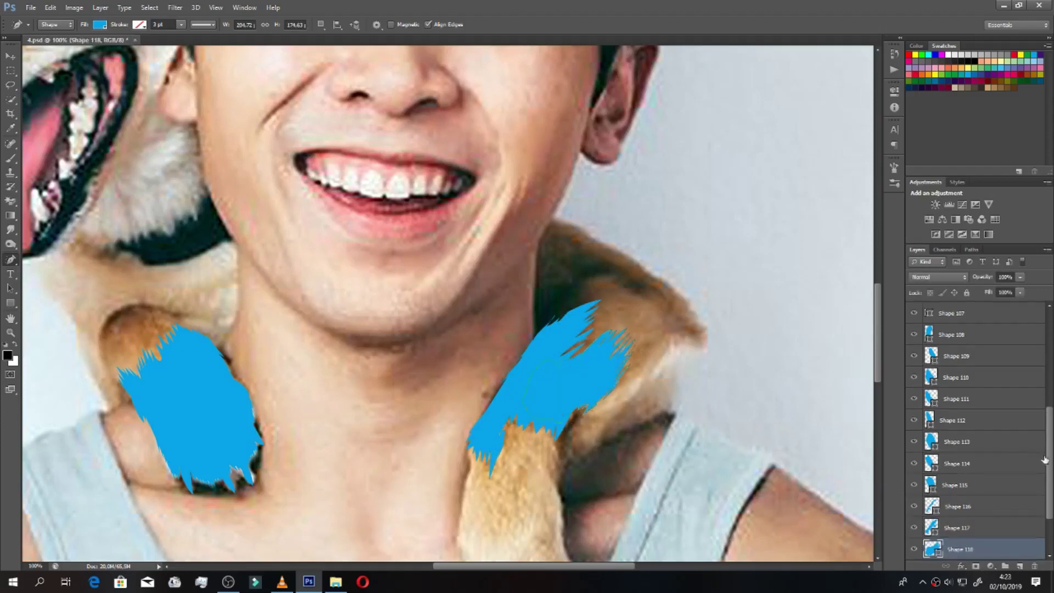
pyautogui.scroll(-3, 1045, 460)
pyautogui.click(996, 500)
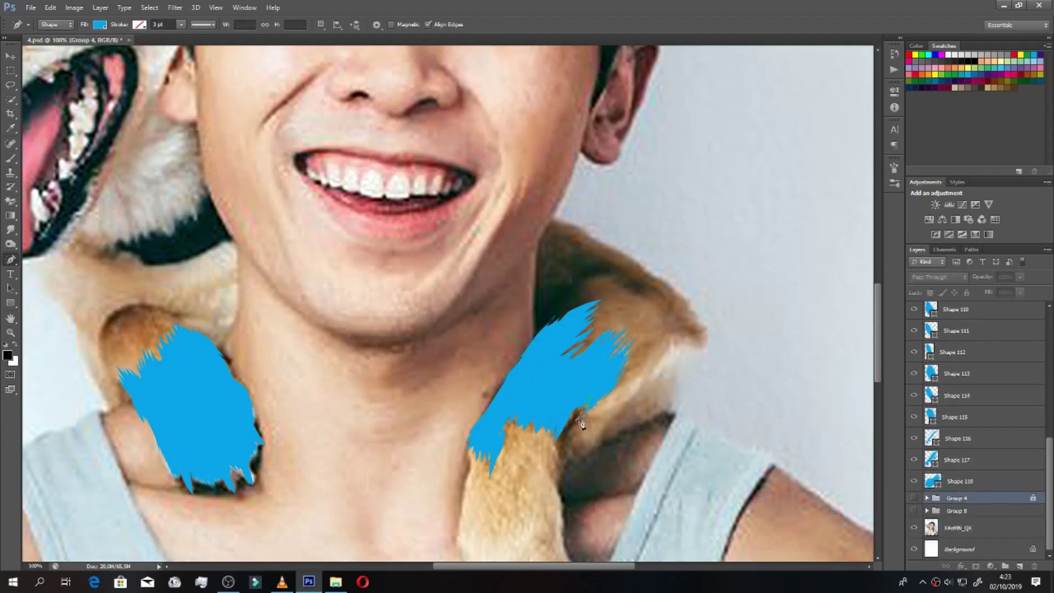
# Step: Add more zigzag blue fur shapes further down the upper leg, through Shape 123
pyautogui.moveTo(564, 420); pyautogui.dragTo(567, 422)
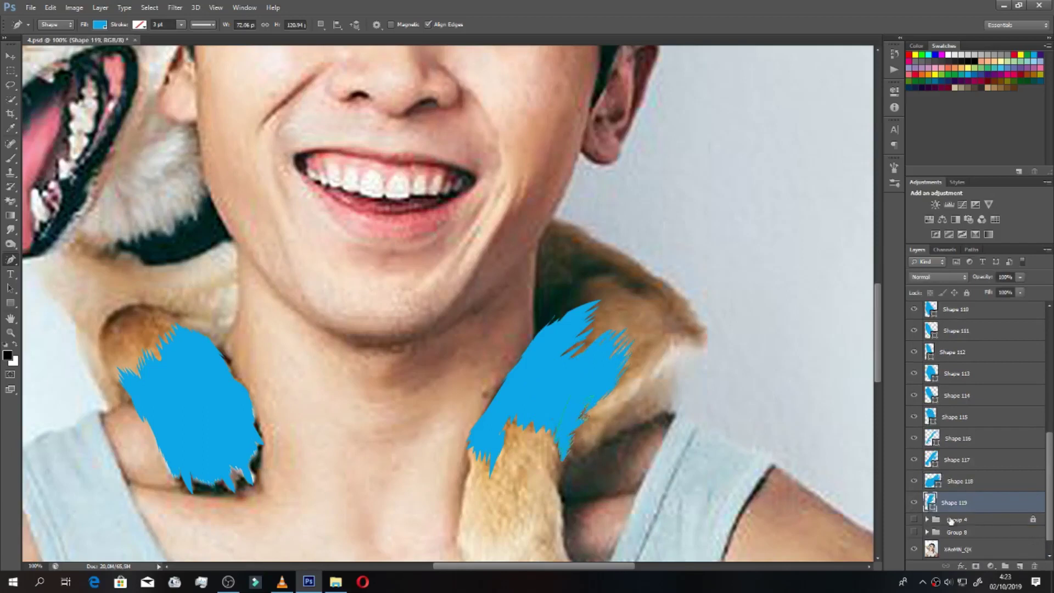
pyautogui.moveTo(661, 364)
pyautogui.mouseDown()
pyautogui.moveTo(617, 411)
pyautogui.moveTo(581, 416)
pyautogui.moveTo(598, 450)
pyautogui.mouseUp()
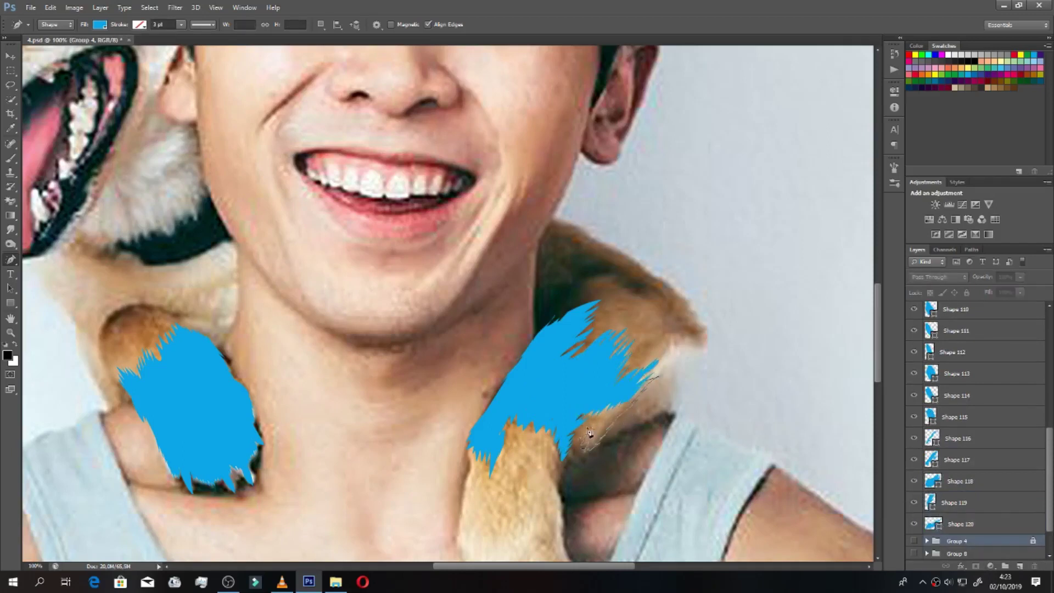
pyautogui.moveTo(586, 407); pyautogui.dragTo(584, 408)
pyautogui.scroll(-3, 1049, 468)
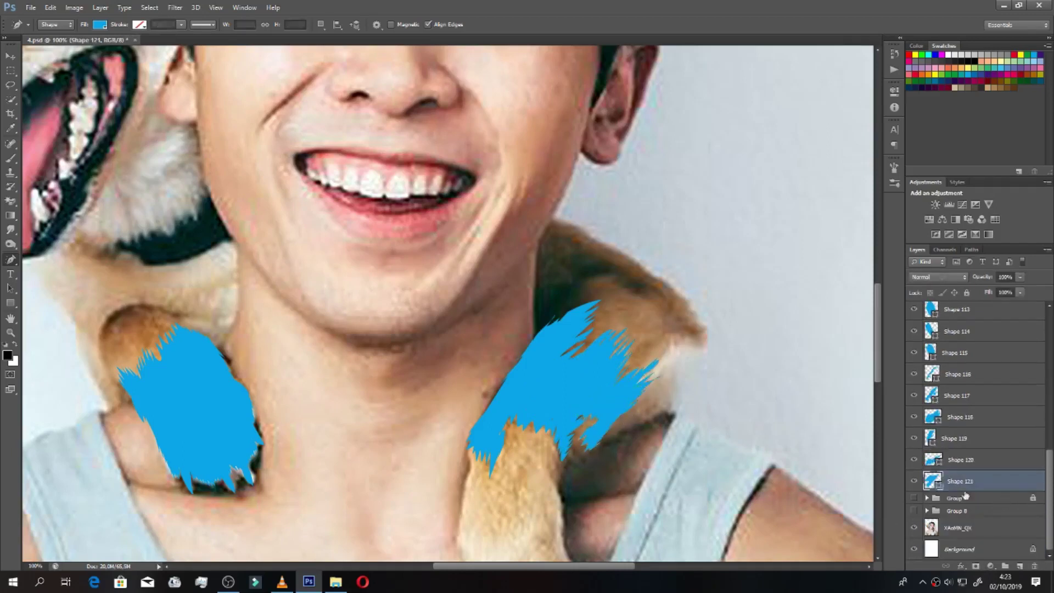
pyautogui.click(955, 498)
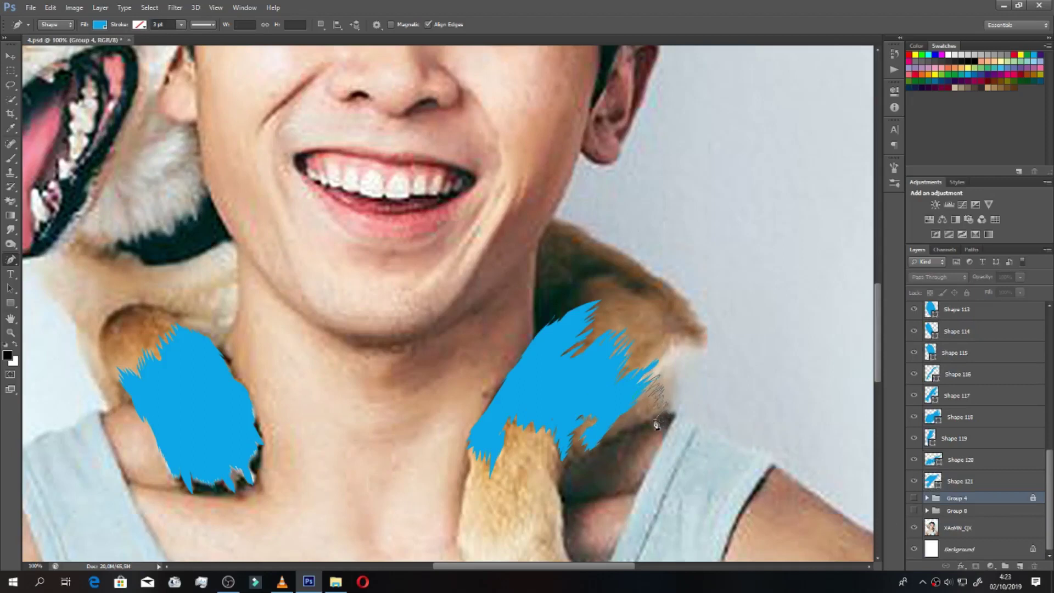
pyautogui.moveTo(656, 424); pyautogui.dragTo(600, 449)
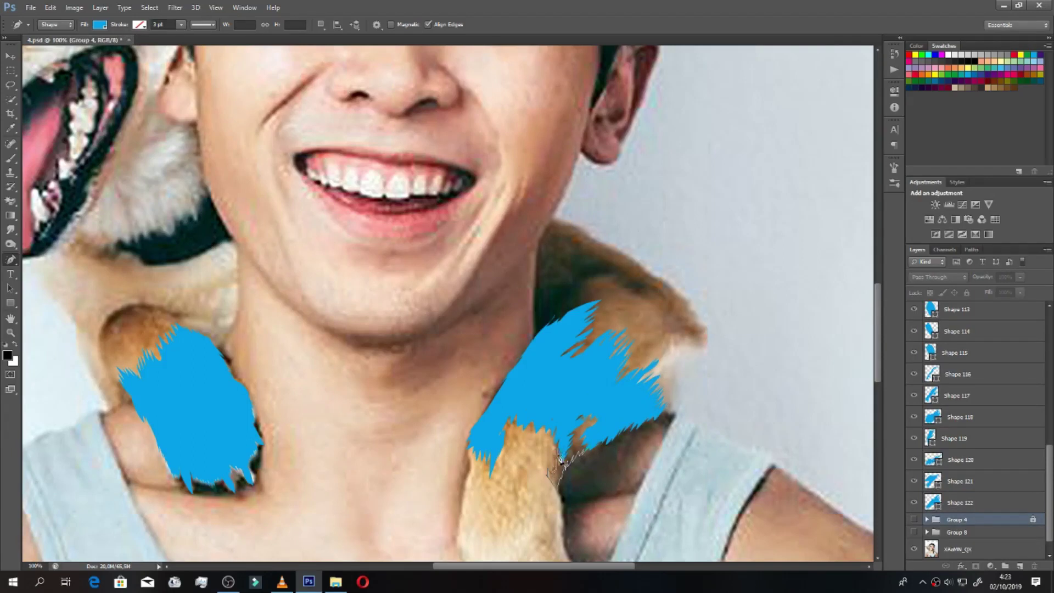
pyautogui.moveTo(614, 415); pyautogui.dragTo(616, 416)
pyautogui.scroll(-5, 869, 402)
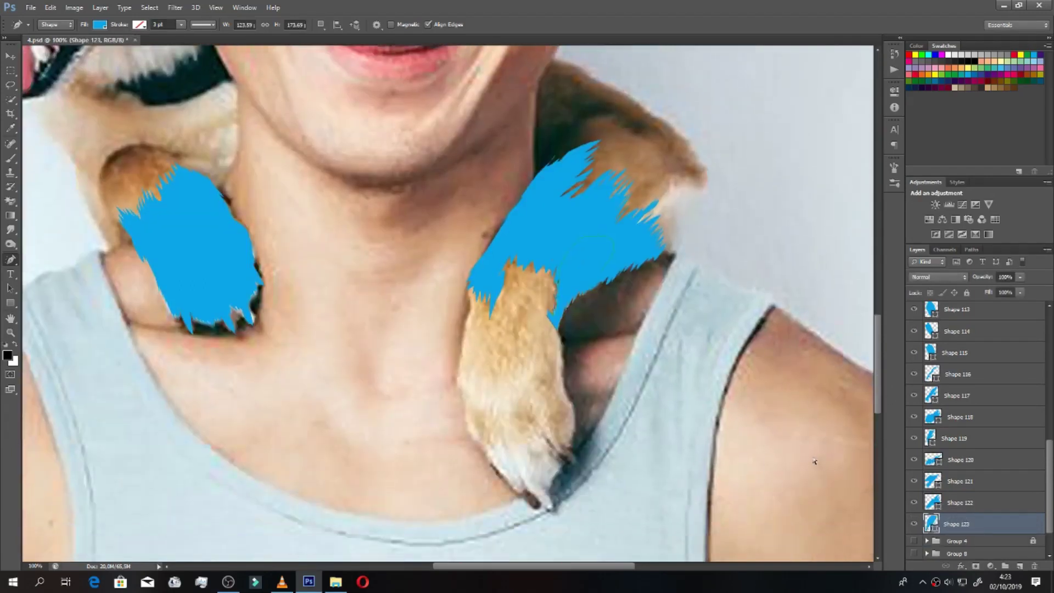
# Step: Trace blue fur shapes along the leg's upper section and inner fur
pyautogui.hotkey('alt', '[')
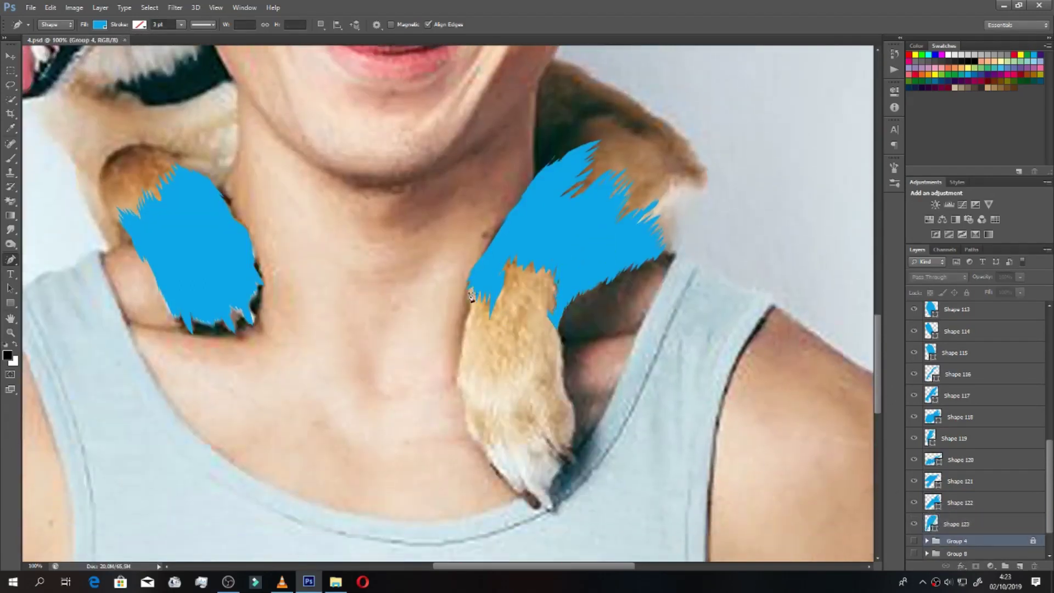
pyautogui.moveTo(473, 382); pyautogui.dragTo(480, 335)
pyautogui.moveTo(477, 296); pyautogui.dragTo(473, 289)
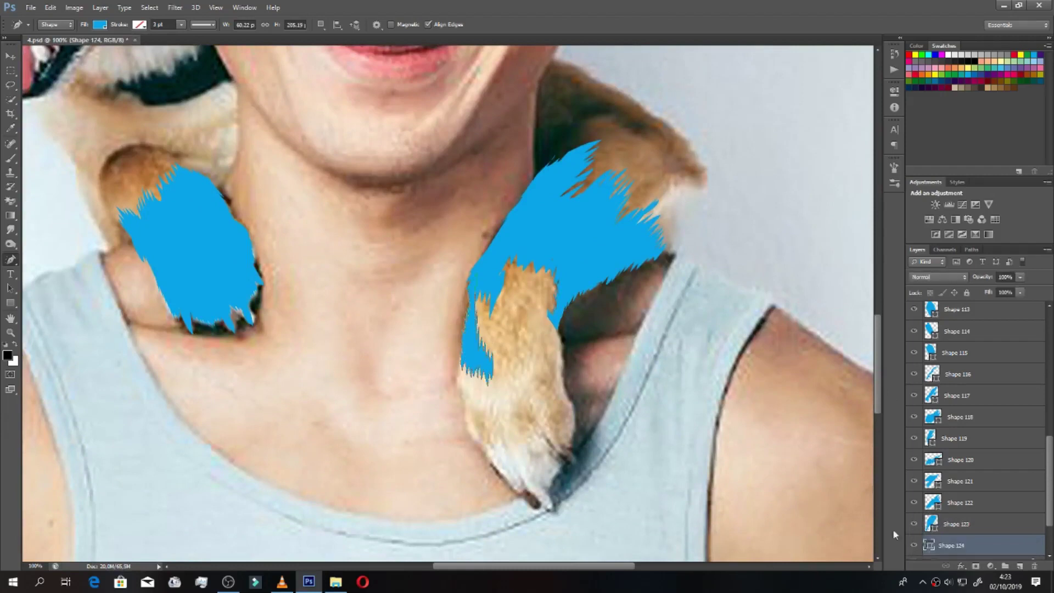
pyautogui.scroll(-2, 1048, 478)
pyautogui.hotkey('alt', '[')
pyautogui.moveTo(499, 391)
pyautogui.mouseDown()
pyautogui.moveTo(526, 365)
pyautogui.moveTo(538, 315)
pyautogui.mouseUp()
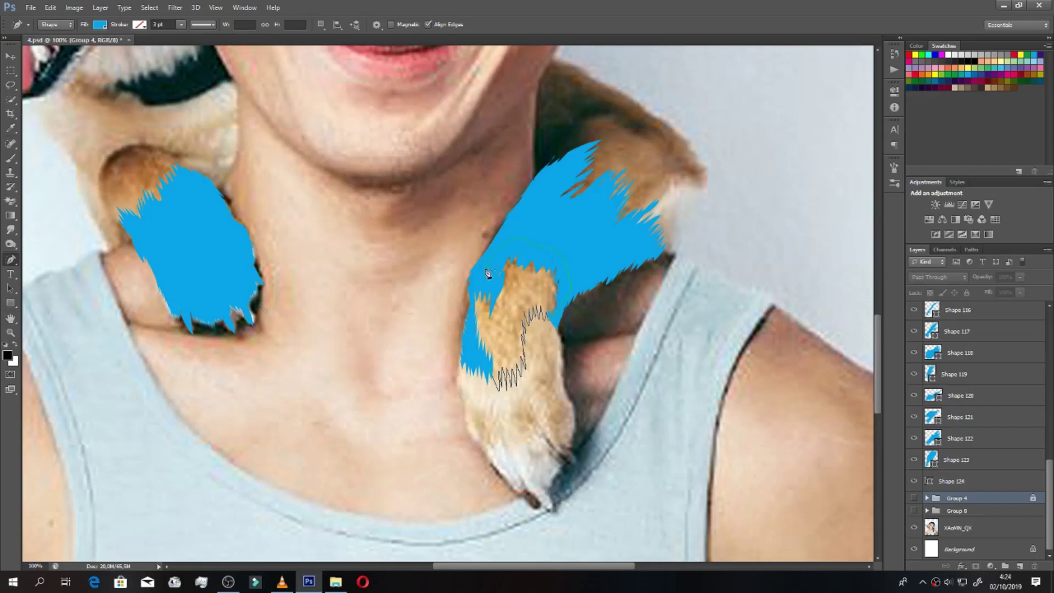
pyautogui.moveTo(471, 329)
pyautogui.mouseDown()
pyautogui.moveTo(491, 382)
pyautogui.moveTo(541, 383)
pyautogui.mouseUp()
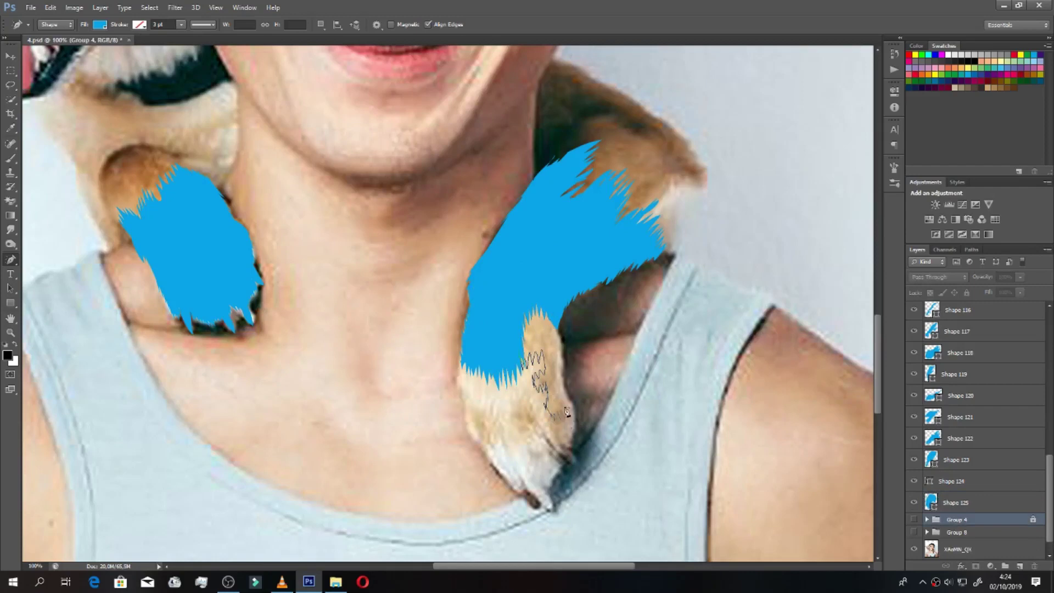
# Step: Extend blue fur shapes down the lower leg and around the paw tip
pyautogui.moveTo(561, 343); pyautogui.dragTo(561, 347)
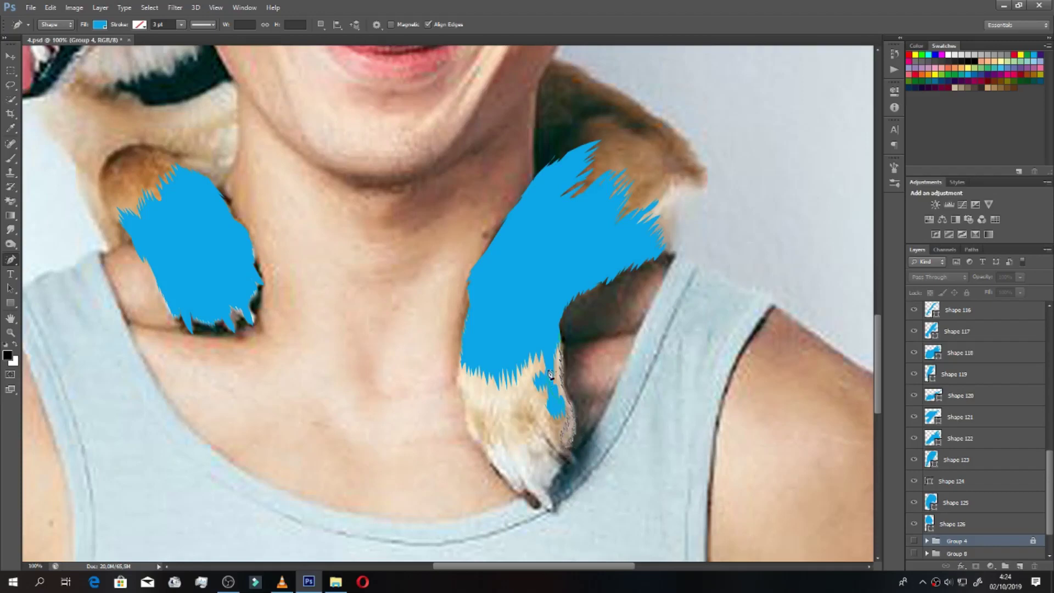
pyautogui.moveTo(551, 375); pyautogui.dragTo(568, 444)
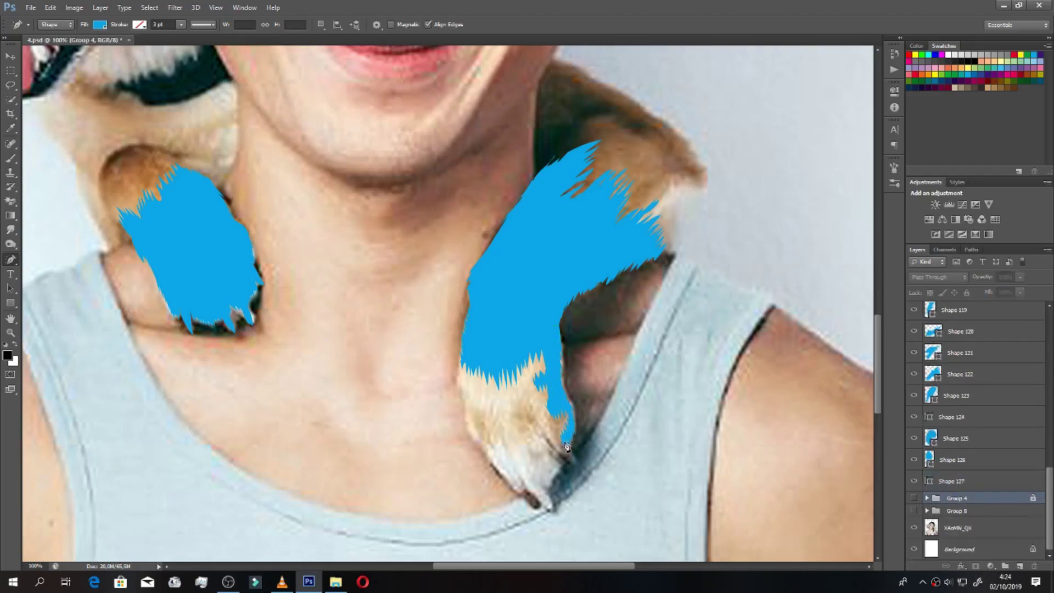
pyautogui.moveTo(579, 469); pyautogui.dragTo(568, 459)
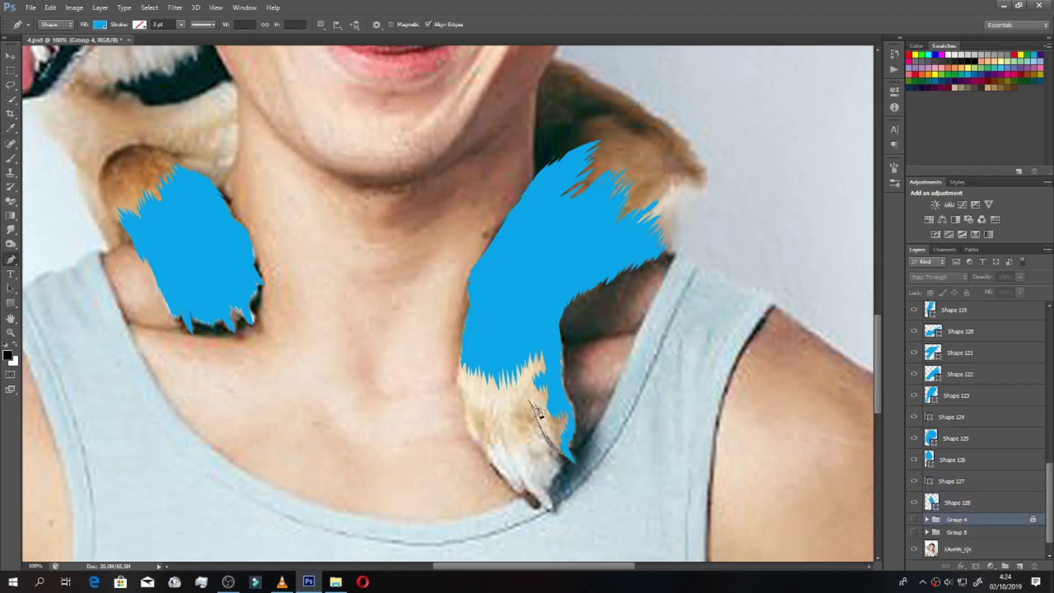
pyautogui.moveTo(551, 430)
pyautogui.mouseDown()
pyautogui.moveTo(570, 459)
pyautogui.moveTo(549, 419)
pyautogui.moveTo(549, 439)
pyautogui.mouseUp()
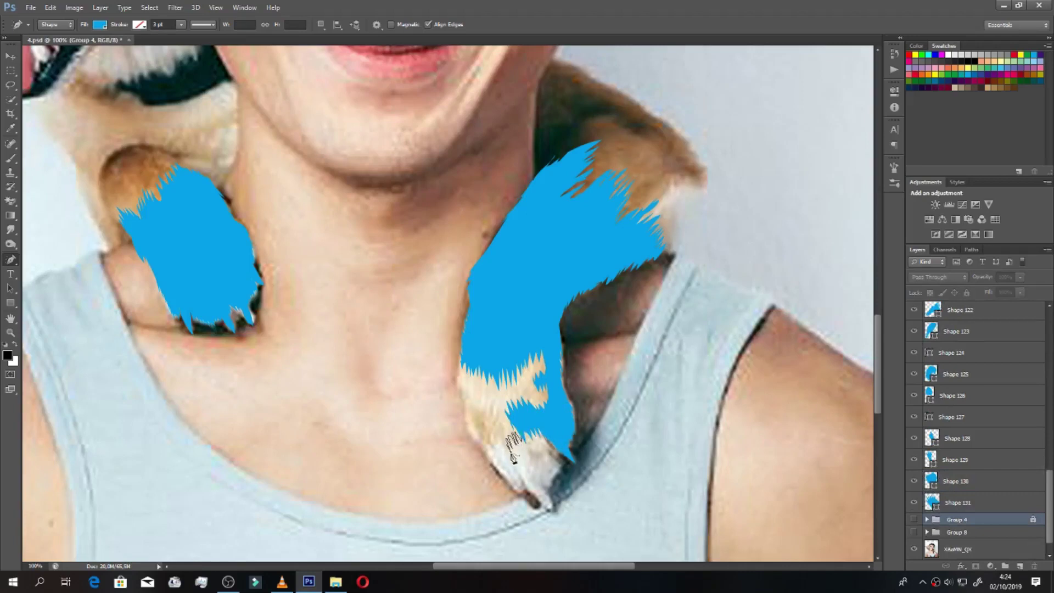
pyautogui.moveTo(542, 490); pyautogui.dragTo(555, 485)
pyautogui.moveTo(524, 422); pyautogui.dragTo(521, 428)
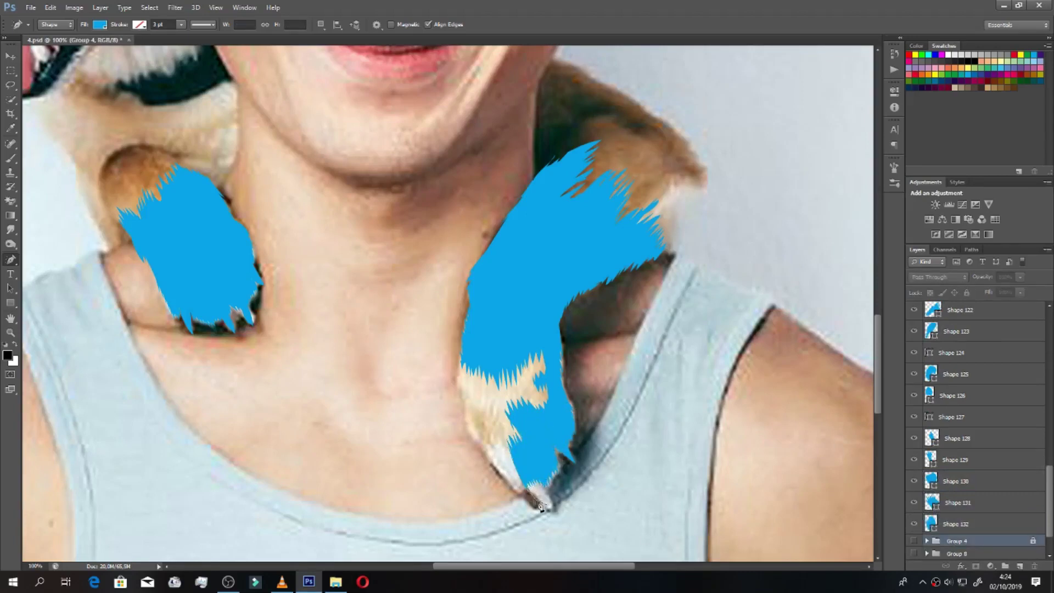
pyautogui.moveTo(548, 502); pyautogui.dragTo(549, 508)
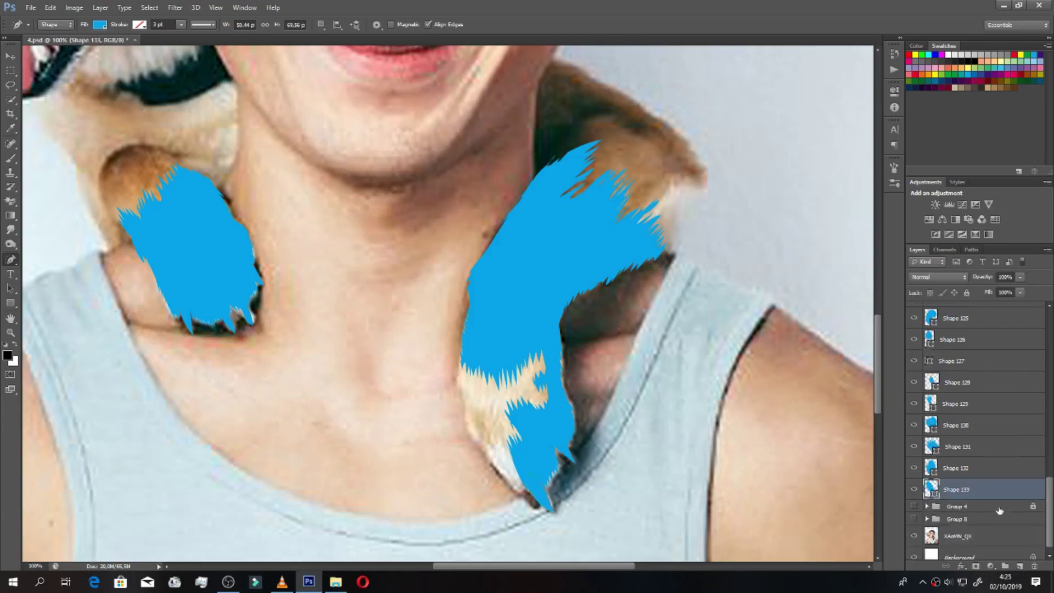
# Step: Cover the leg's outer and lower-left edges and the paw's bottom tip, through Shape 137
pyautogui.moveTo(505, 437); pyautogui.dragTo(484, 418)
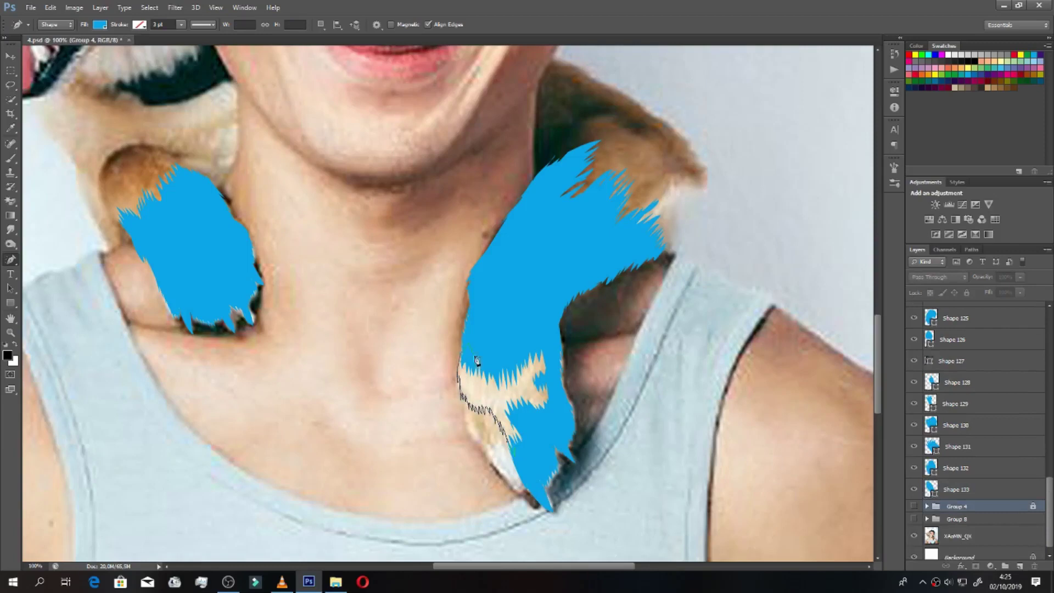
pyautogui.moveTo(558, 413); pyautogui.dragTo(533, 449)
pyautogui.moveTo(469, 406)
pyautogui.mouseDown()
pyautogui.moveTo(494, 460)
pyautogui.moveTo(467, 399)
pyautogui.mouseUp()
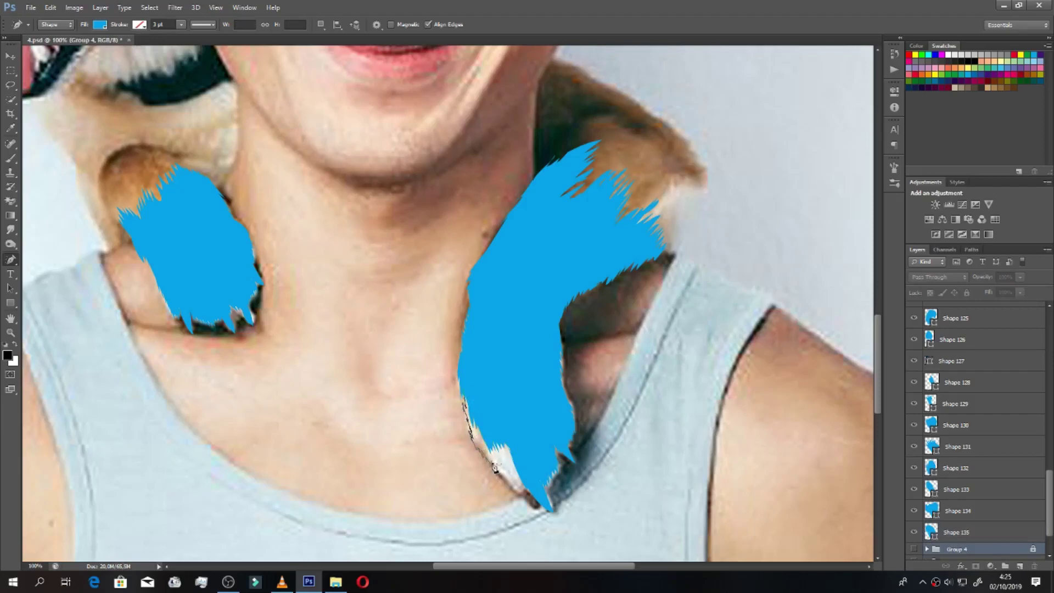
pyautogui.moveTo(530, 480); pyautogui.dragTo(524, 490)
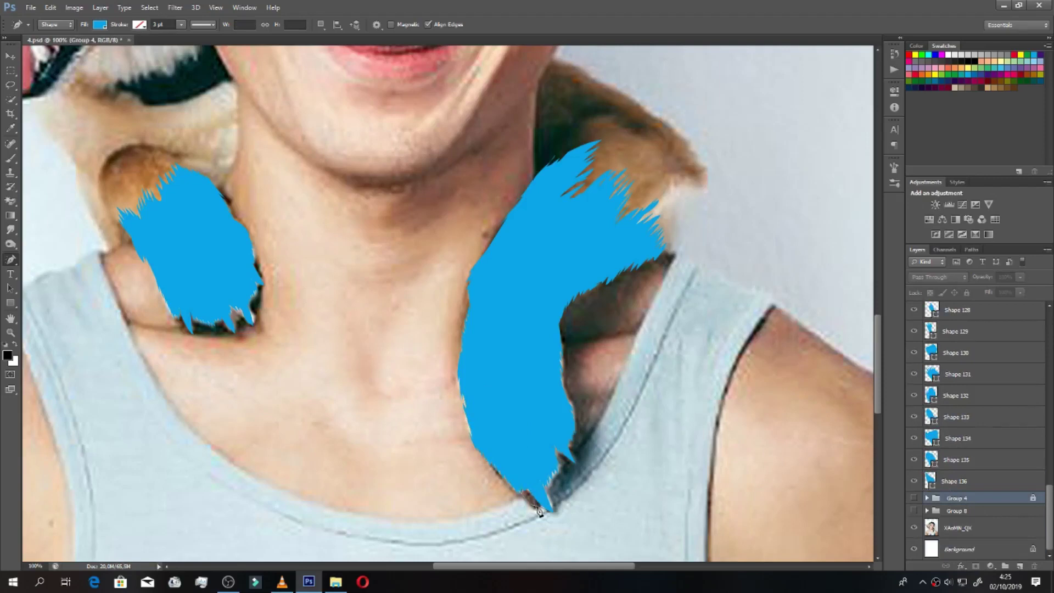
pyautogui.moveTo(524, 482); pyautogui.dragTo(528, 487)
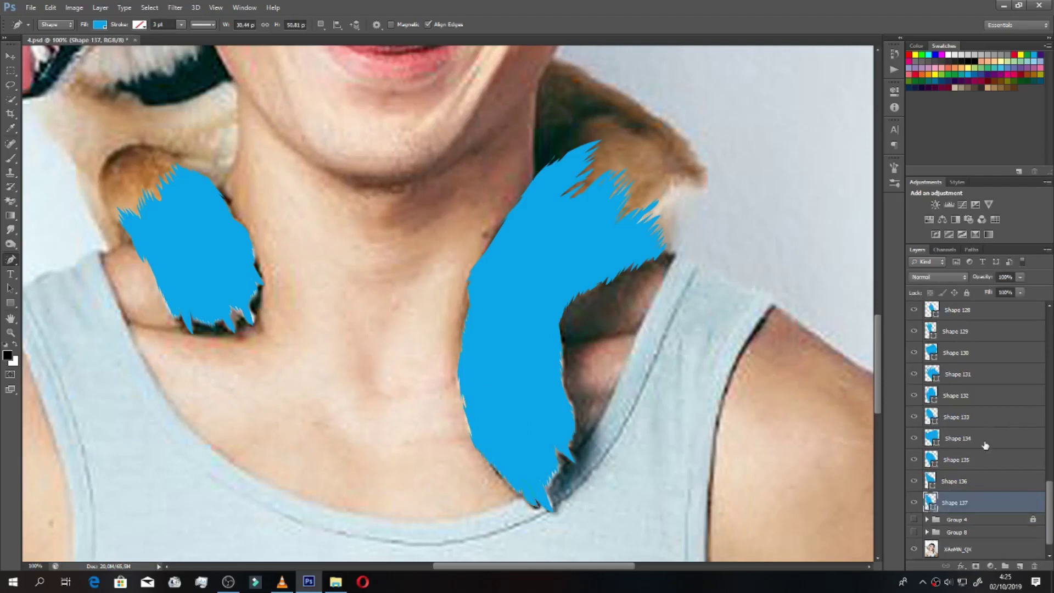
# Step: Show the photo copy and fill Shapes 99–100 with tan fur sampled from the photo
pyautogui.scroll(5, 985, 445)
pyautogui.scroll(5, 985, 446)
pyautogui.click(914, 333)
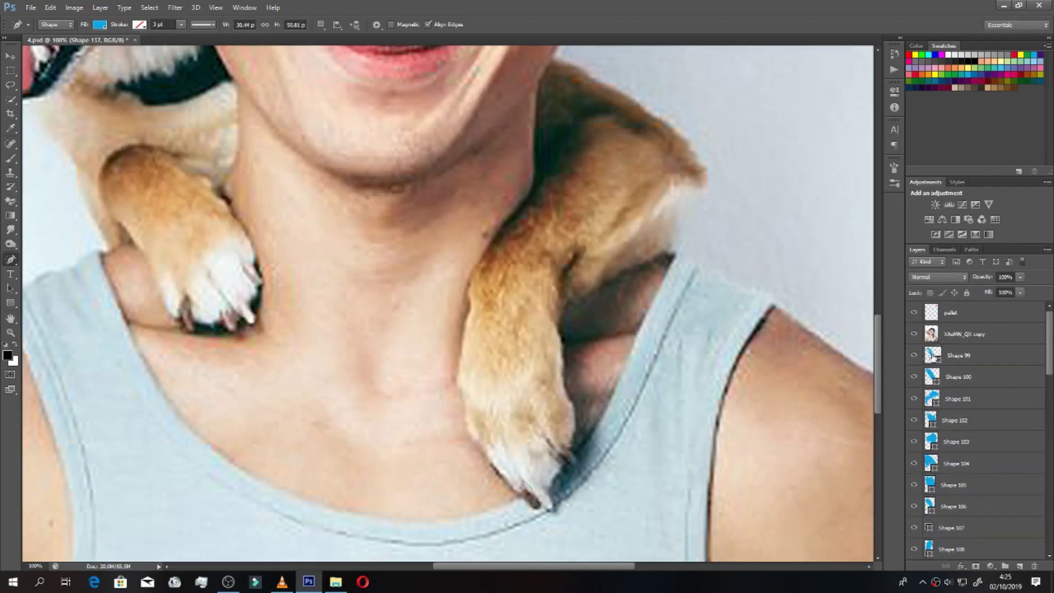
pyautogui.doubleClick(931, 355)
pyautogui.click(518, 376)
pyautogui.click(1007, 263)
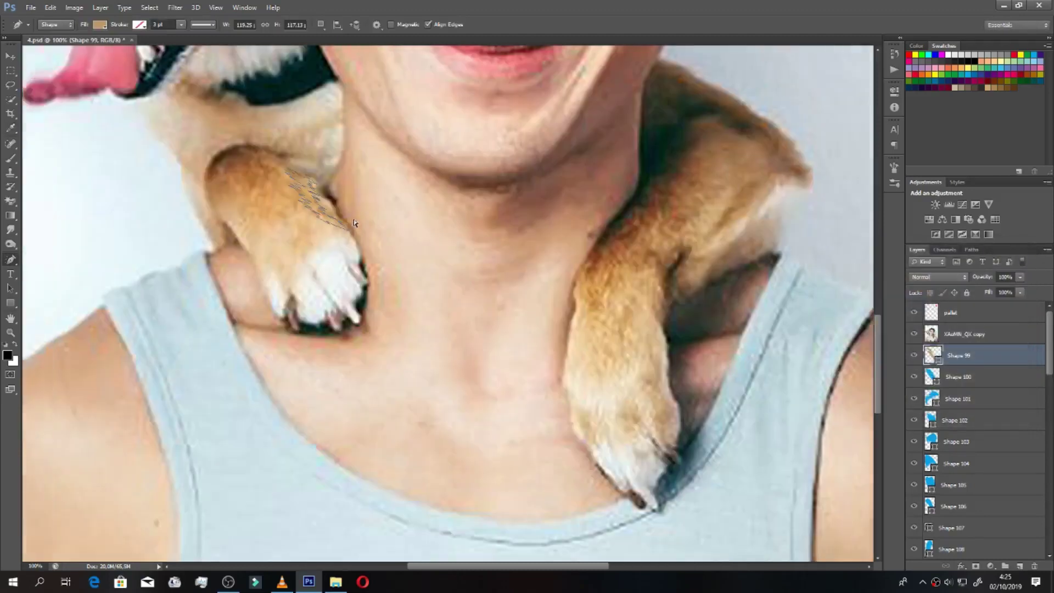
pyautogui.hscroll(-3, 354, 222)
pyautogui.moveTo(432, 226); pyautogui.dragTo(461, 250)
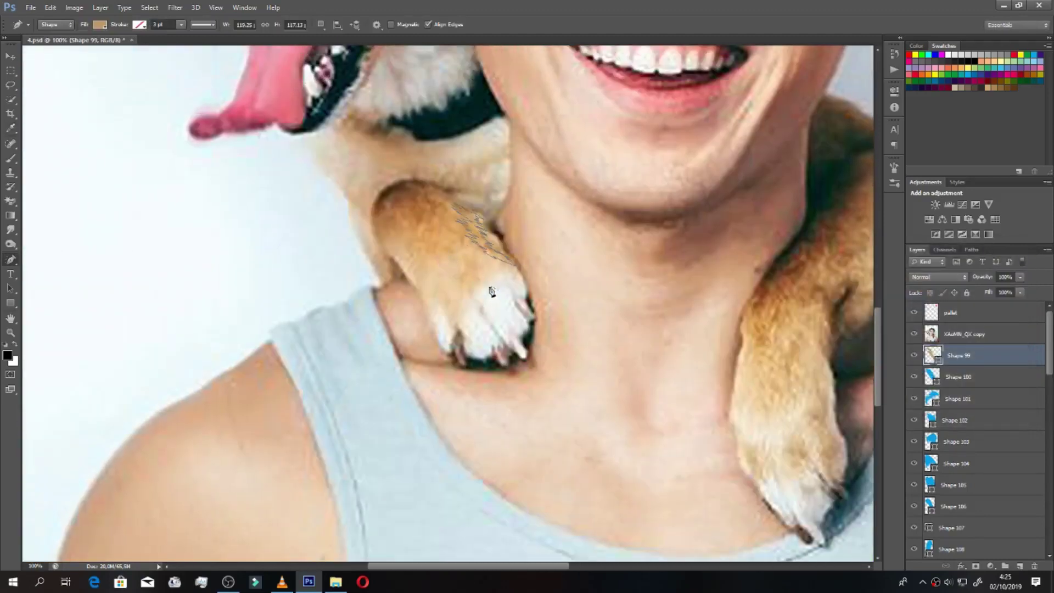
pyautogui.doubleClick(931, 377)
pyautogui.click(790, 299)
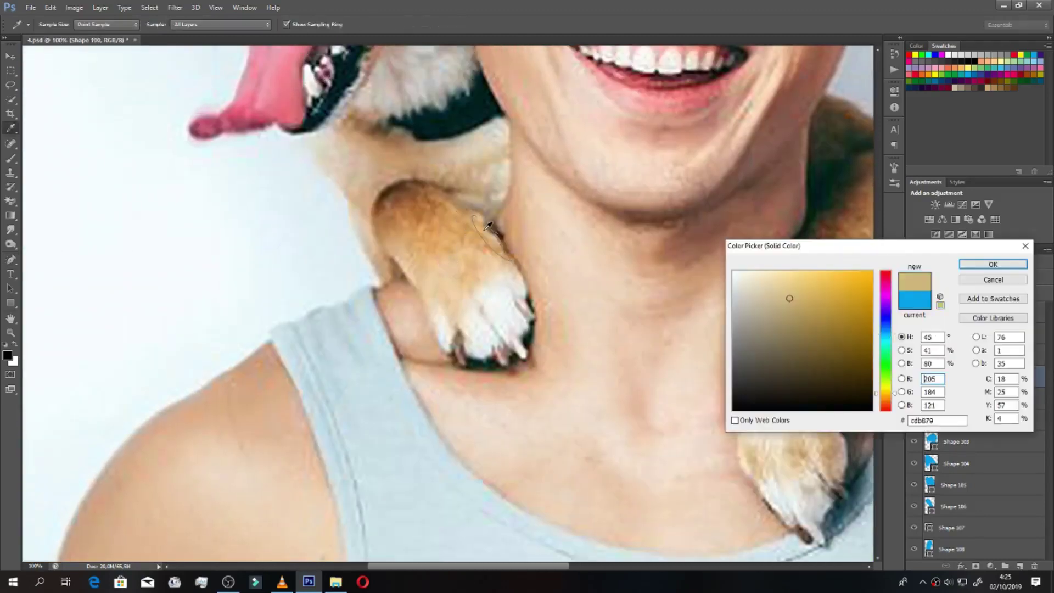
pyautogui.click(1006, 263)
# Step: Fill Shapes 101–104 with light tan paw-fur colours sampled from the photo
pyautogui.doubleClick(931, 398)
pyautogui.click(490, 297)
pyautogui.press('Escape')
pyautogui.doubleClick(931, 399)
pyautogui.click(490, 297)
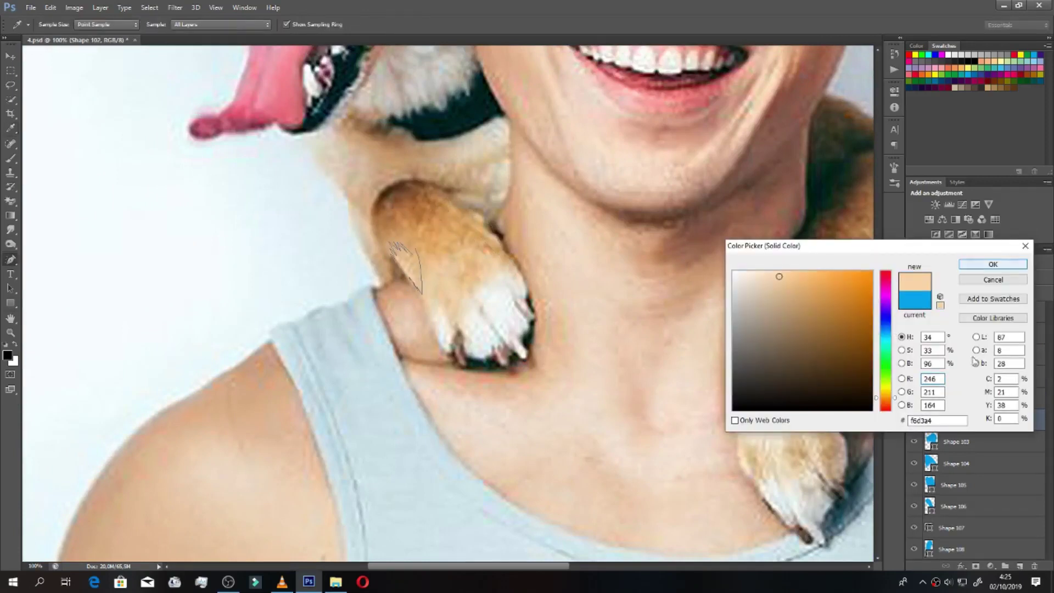
pyautogui.click(993, 264)
pyautogui.doubleClick(932, 441)
pyautogui.click(473, 246)
pyautogui.click(992, 264)
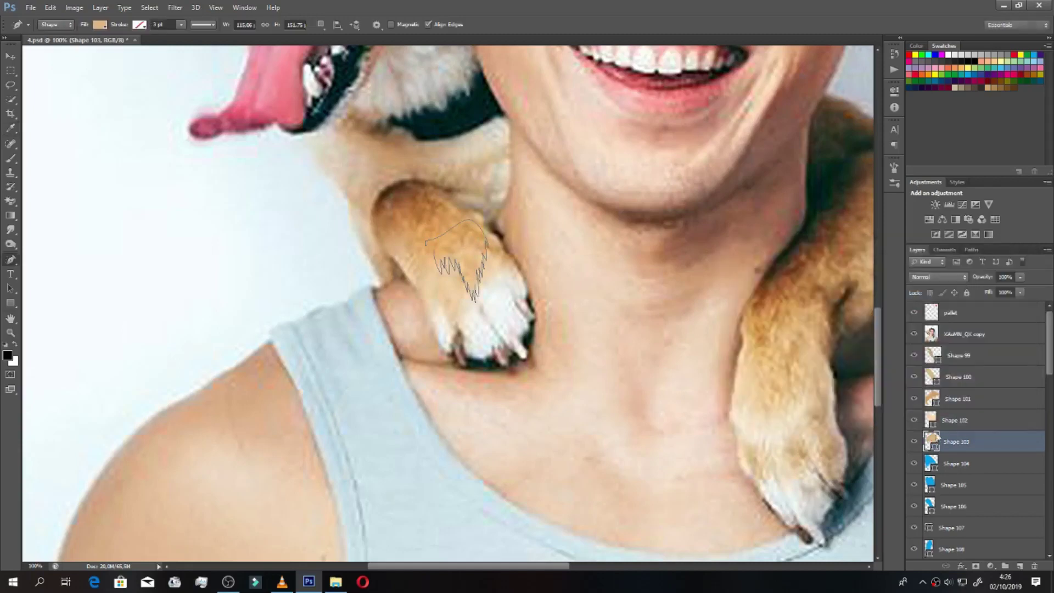
pyautogui.doubleClick(931, 463)
pyautogui.click(490, 255)
pyautogui.click(993, 264)
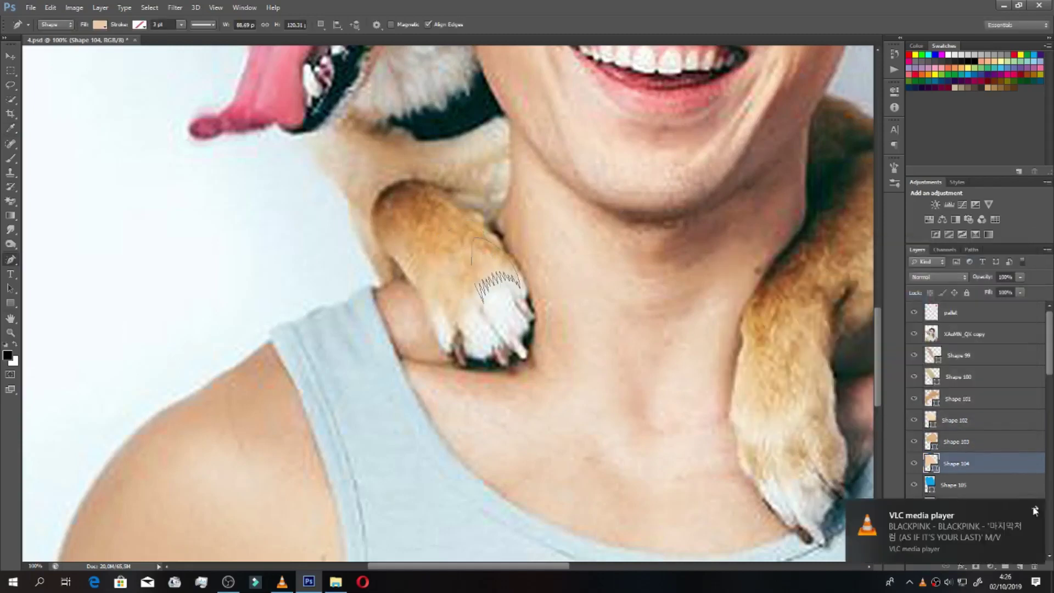
# Step: Fill Shapes 105–107 with sampled tan, light tan and brown paw colours
pyautogui.doubleClick(929, 484)
pyautogui.click(452, 269)
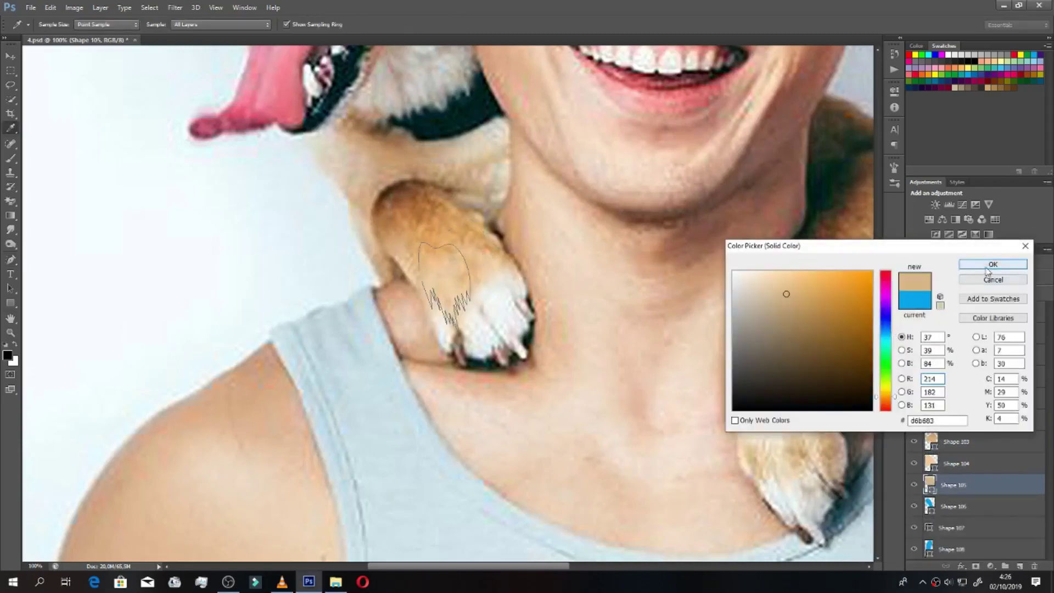
pyautogui.click(993, 264)
pyautogui.doubleClick(929, 506)
pyautogui.click(441, 288)
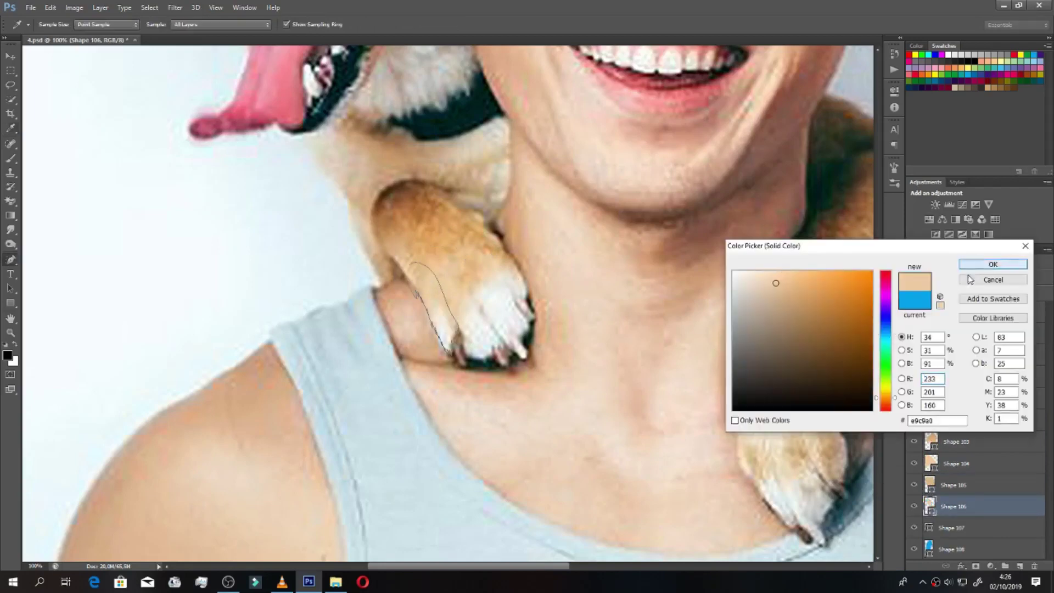
pyautogui.click(992, 264)
pyautogui.doubleClick(929, 528)
pyautogui.click(461, 338)
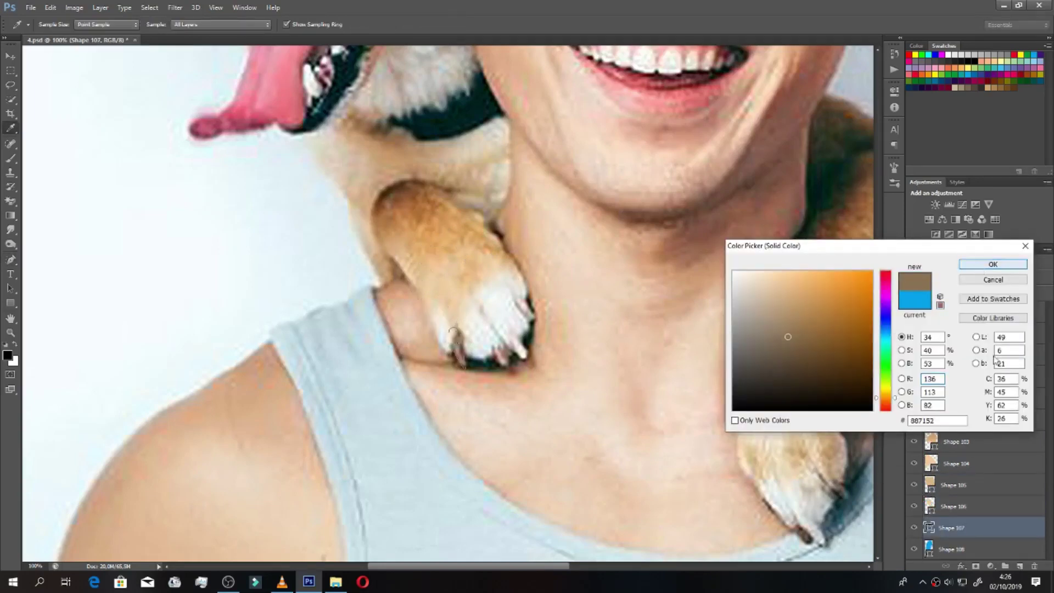
pyautogui.click(993, 264)
pyautogui.scroll(-3, 977, 494)
# Step: Fill Shapes 108–111 with light paw colours sampled from the photo
pyautogui.doubleClick(928, 485)
pyautogui.click(463, 301)
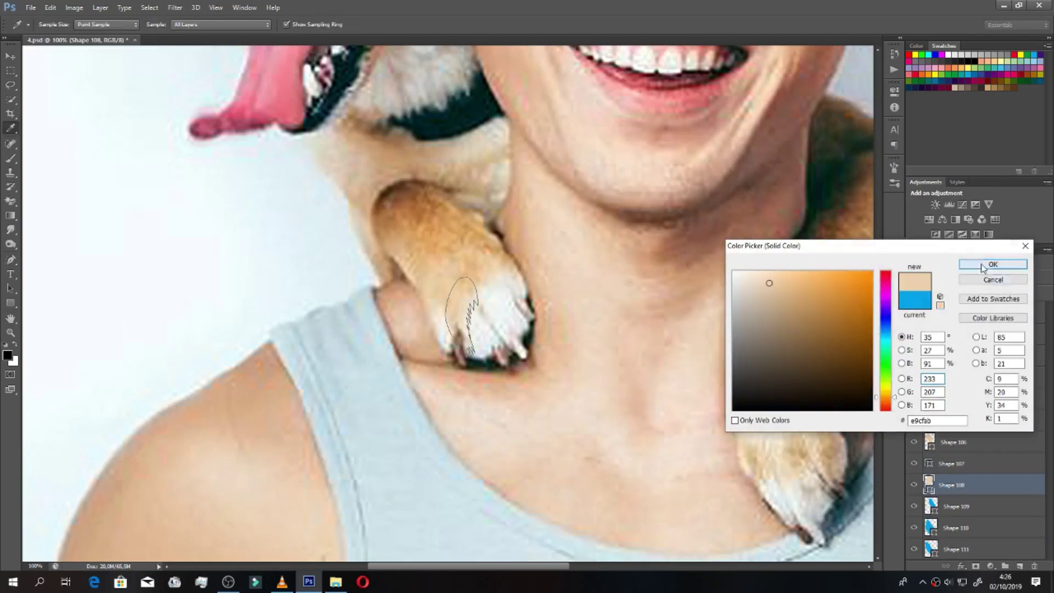
pyautogui.click(993, 264)
pyautogui.doubleClick(929, 506)
pyautogui.click(496, 345)
pyautogui.click(993, 264)
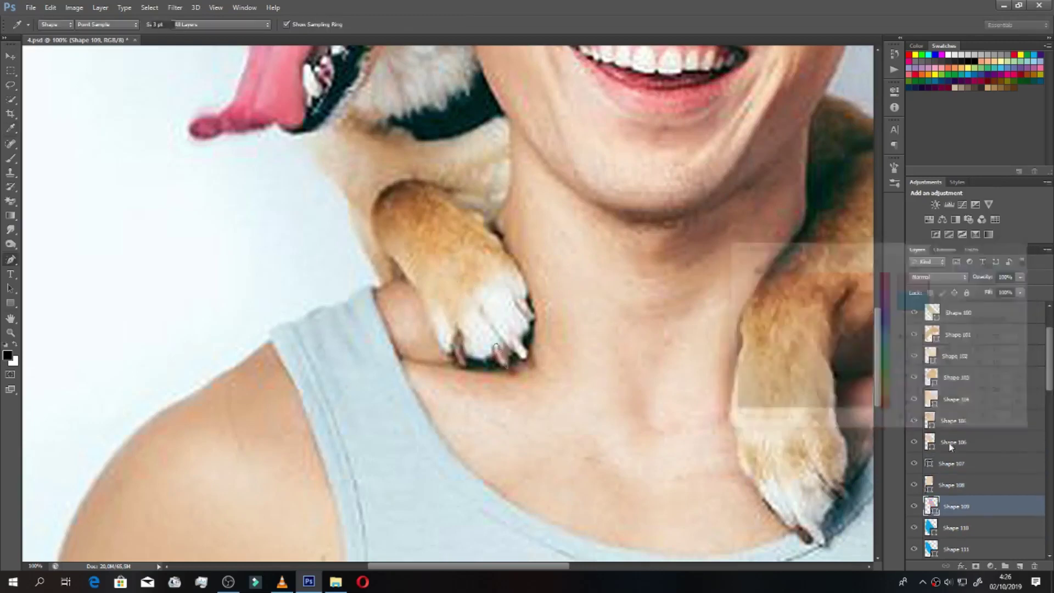
pyautogui.doubleClick(930, 528)
pyautogui.click(483, 329)
pyautogui.click(992, 264)
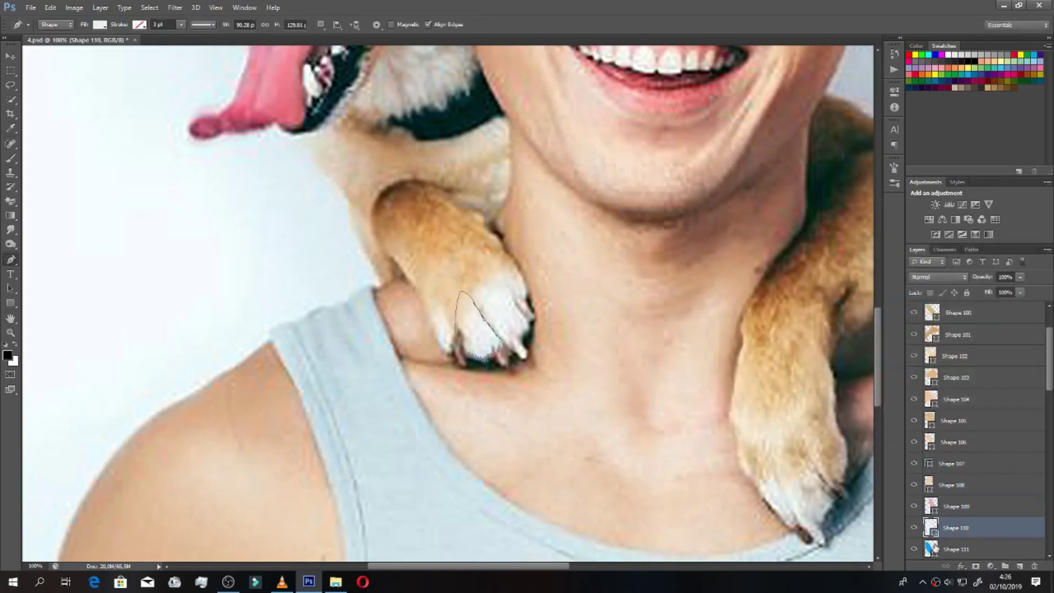
pyautogui.doubleClick(929, 548)
pyautogui.click(483, 307)
pyautogui.click(992, 264)
# Step: Fill Shapes 112–113 with pale paw colours, resampling a whiter tone for 113
pyautogui.scroll(-3, 977, 494)
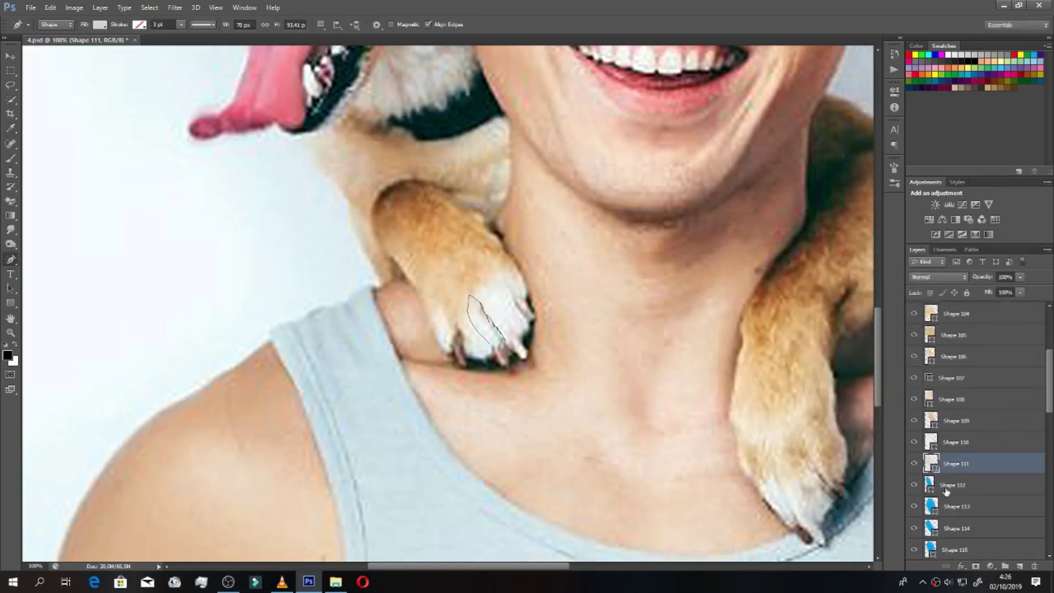
pyautogui.doubleClick(930, 484)
pyautogui.click(520, 345)
pyautogui.click(993, 264)
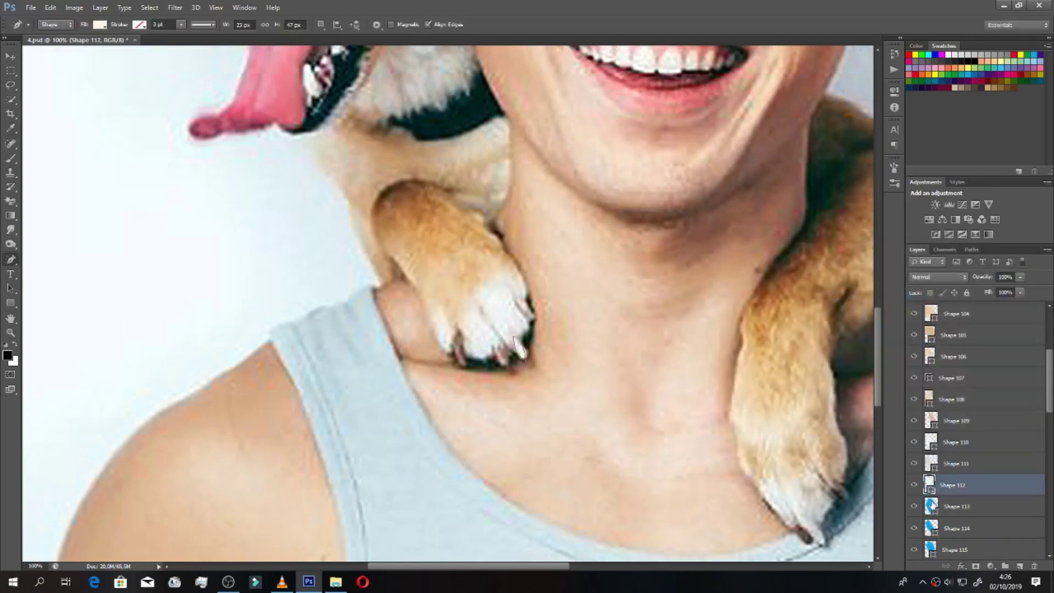
pyautogui.doubleClick(930, 506)
pyautogui.click(493, 318)
pyautogui.click(512, 311)
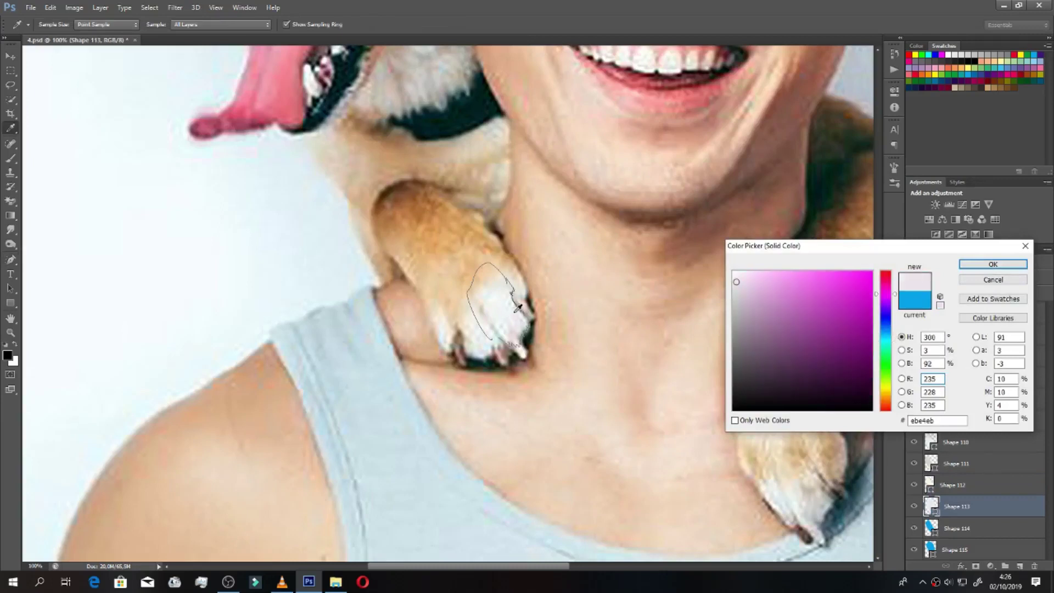
pyautogui.click(993, 264)
# Step: Fill Shapes 114–115 with pale skin-toned paw colours sampled from the photo
pyautogui.doubleClick(930, 527)
pyautogui.click(596, 305)
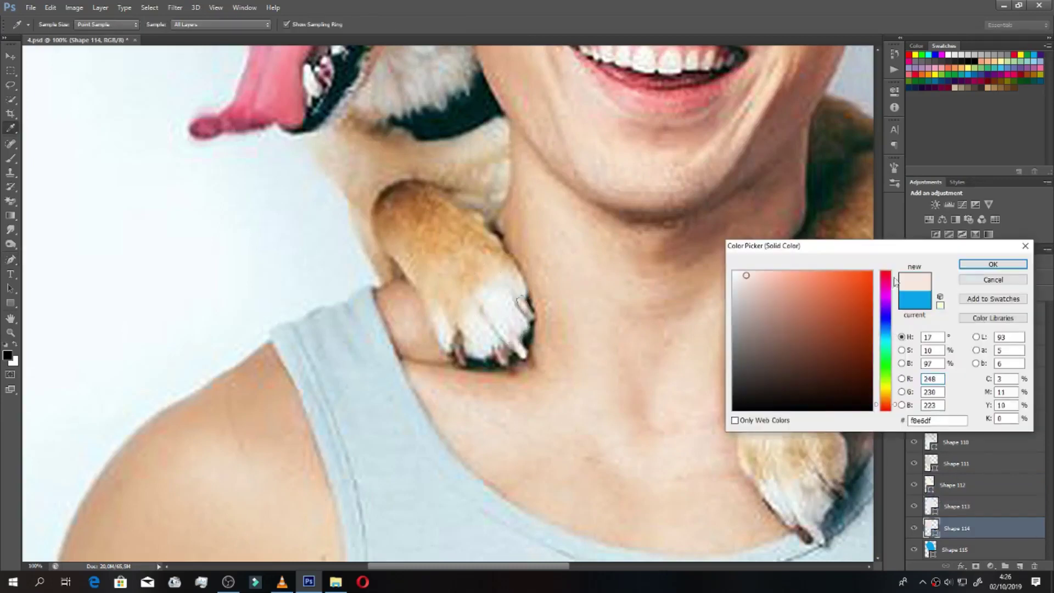
pyautogui.click(524, 310)
pyautogui.click(992, 264)
pyautogui.doubleClick(930, 549)
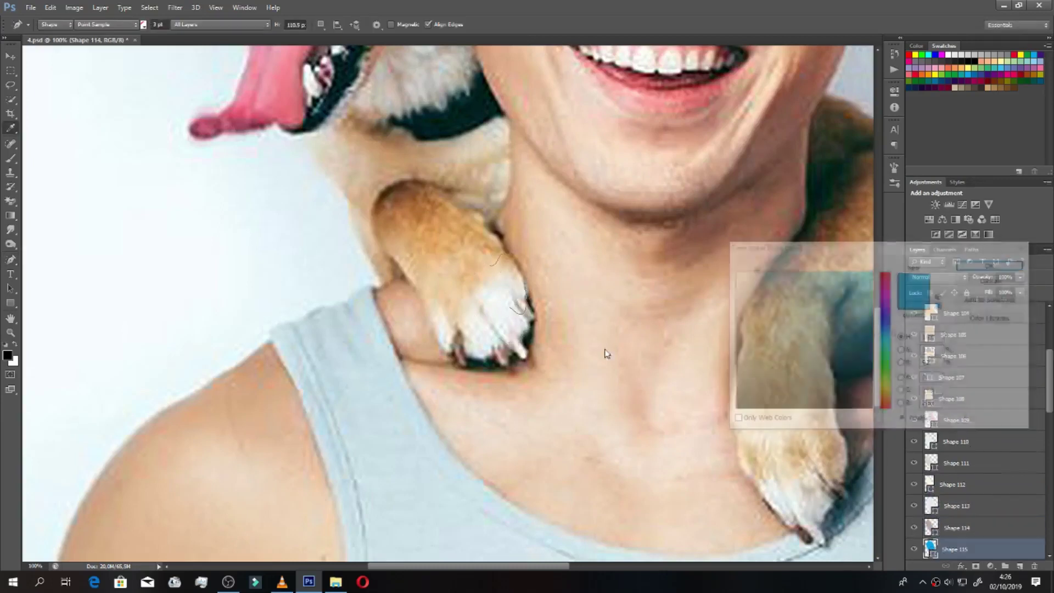
pyautogui.click(524, 281)
pyautogui.click(992, 264)
# Step: Collapse Group 9 and toggle the XAuMN_QX copy photo to check the recoloured shapes
pyautogui.scroll(-3, 956, 482)
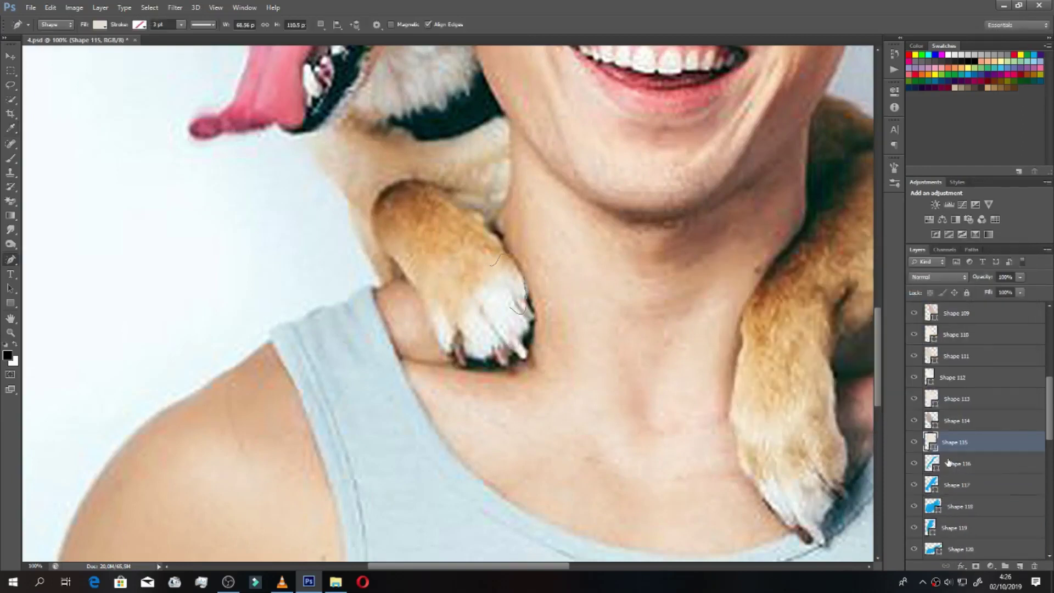
pyautogui.scroll(5, 947, 463)
pyautogui.click(926, 350)
pyautogui.click(913, 334)
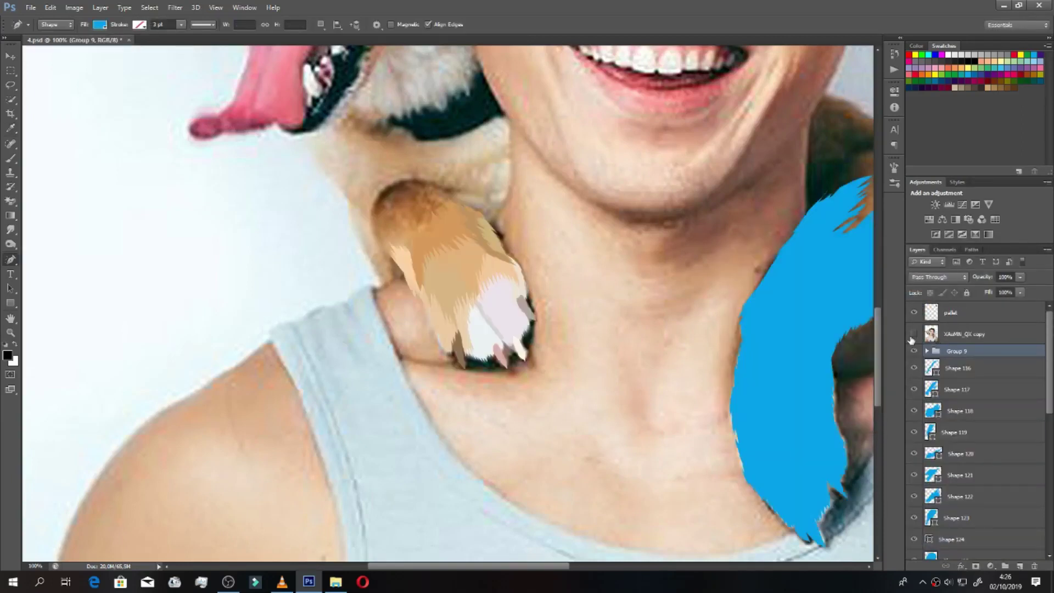
pyautogui.scroll(-5, 555, 390)
pyautogui.scroll(-2, 556, 390)
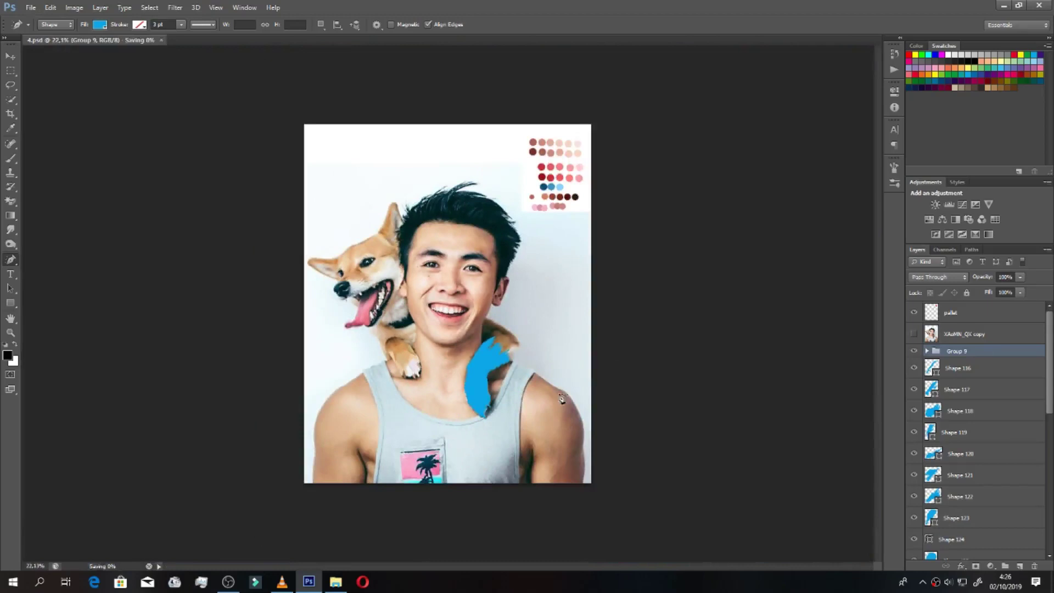
pyautogui.scroll(3, 555, 390)
pyautogui.click(914, 334)
# Step: Fill Shapes 116–119 with tan and brown fur colours sampled from the photo
pyautogui.doubleClick(931, 368)
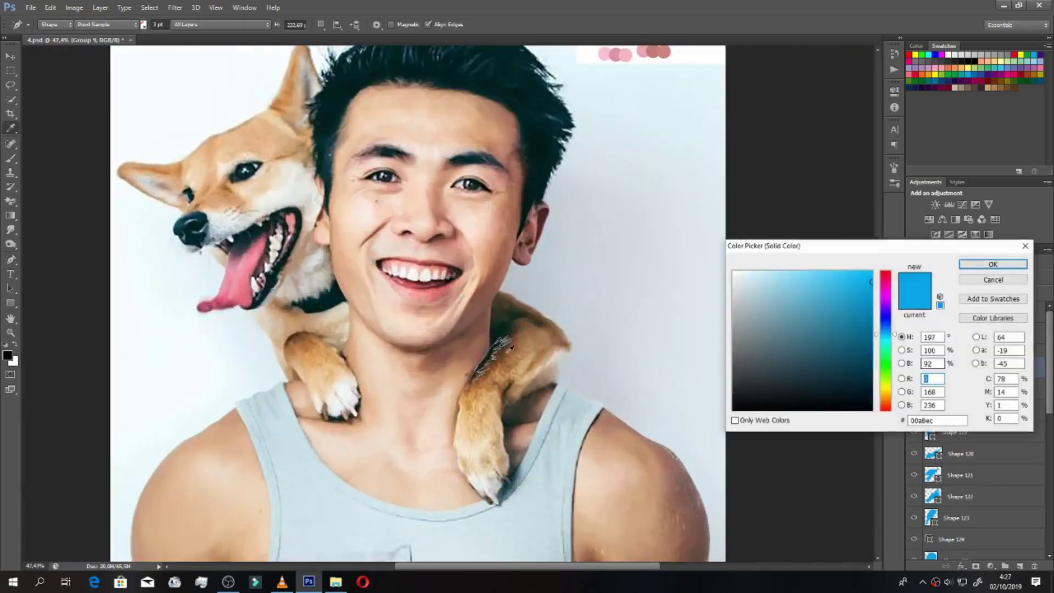
pyautogui.click(499, 351)
pyautogui.click(992, 264)
pyautogui.doubleClick(931, 389)
pyautogui.click(501, 362)
pyautogui.click(965, 265)
pyautogui.doubleClick(932, 411)
pyautogui.click(500, 362)
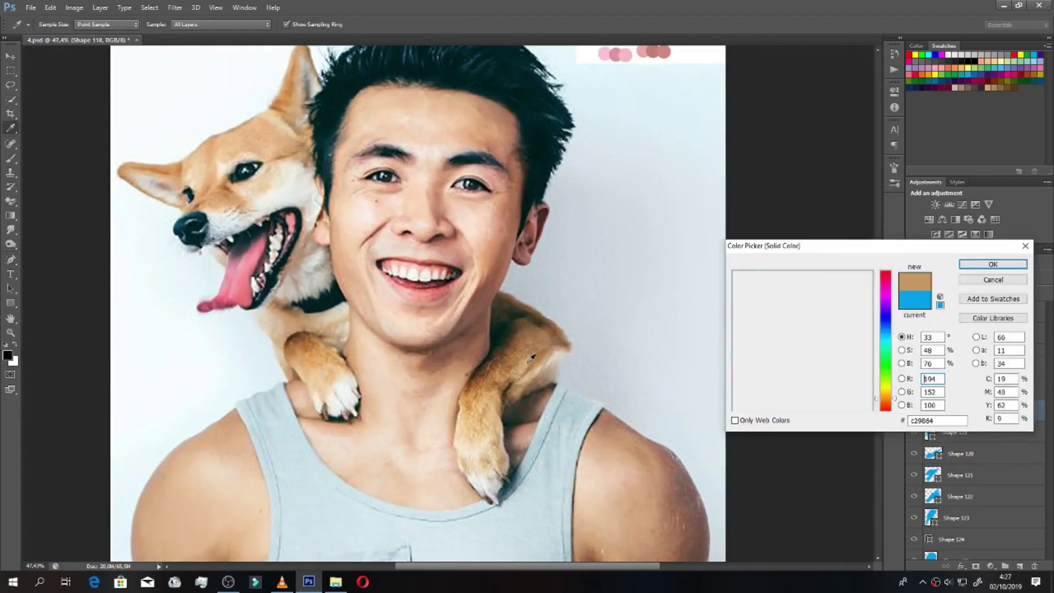
pyautogui.click(992, 264)
pyautogui.doubleClick(929, 432)
pyautogui.click(499, 362)
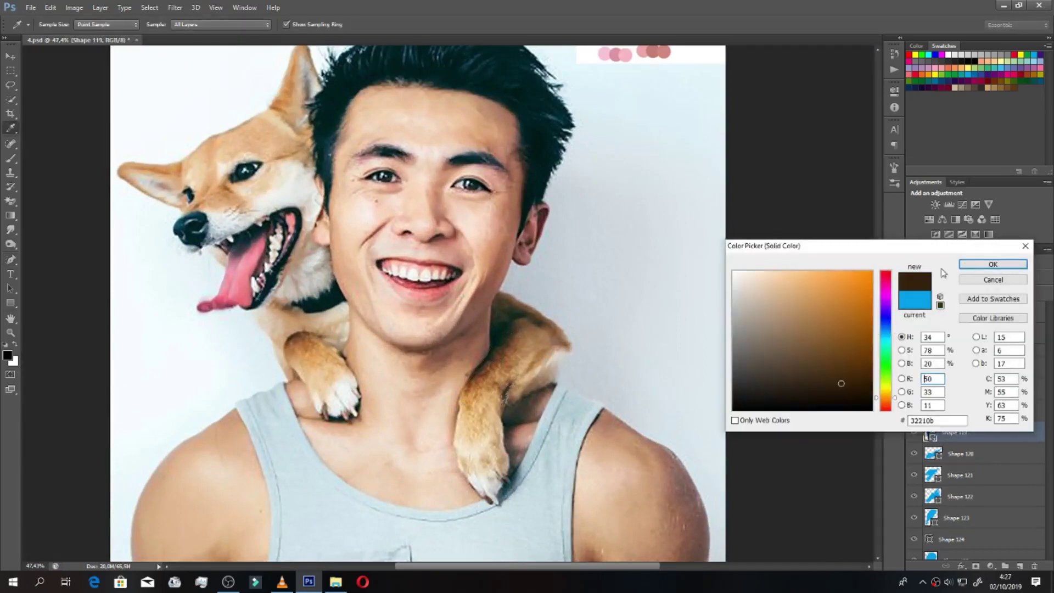
pyautogui.click(992, 264)
# Step: Fill Shapes 120–123 with tan and brown fur colours sampled from the photo
pyautogui.doubleClick(931, 453)
pyautogui.click(499, 362)
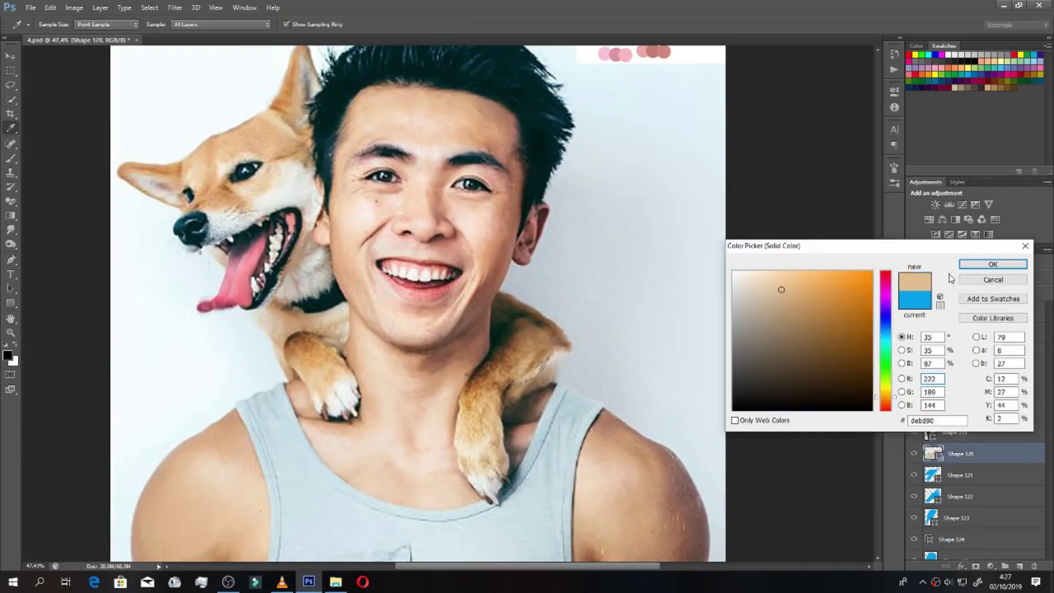
pyautogui.click(992, 264)
pyautogui.doubleClick(931, 474)
pyautogui.click(500, 362)
pyautogui.click(992, 263)
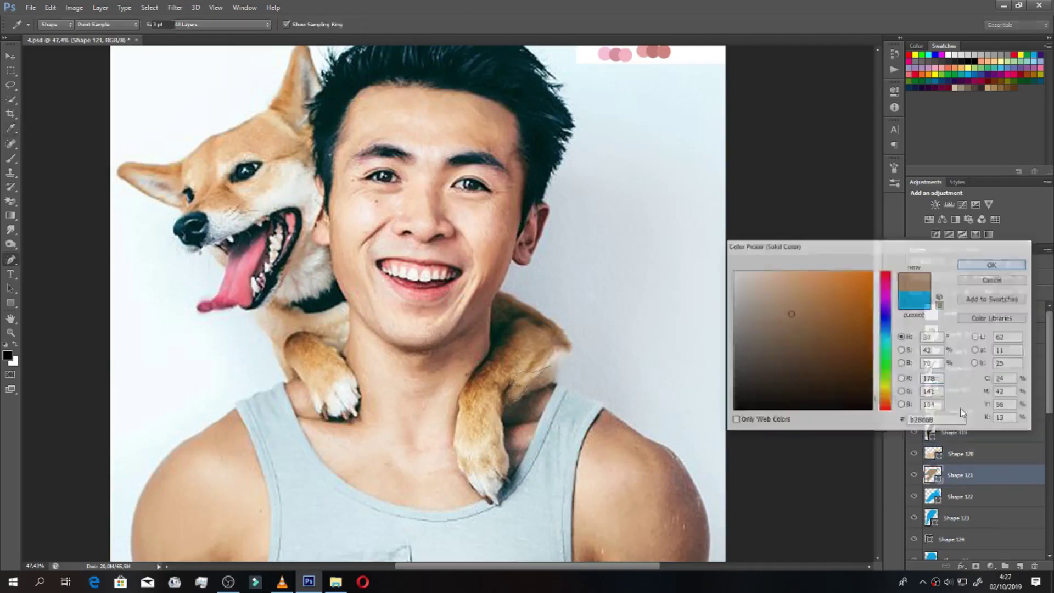
pyautogui.doubleClick(932, 497)
pyautogui.click(545, 385)
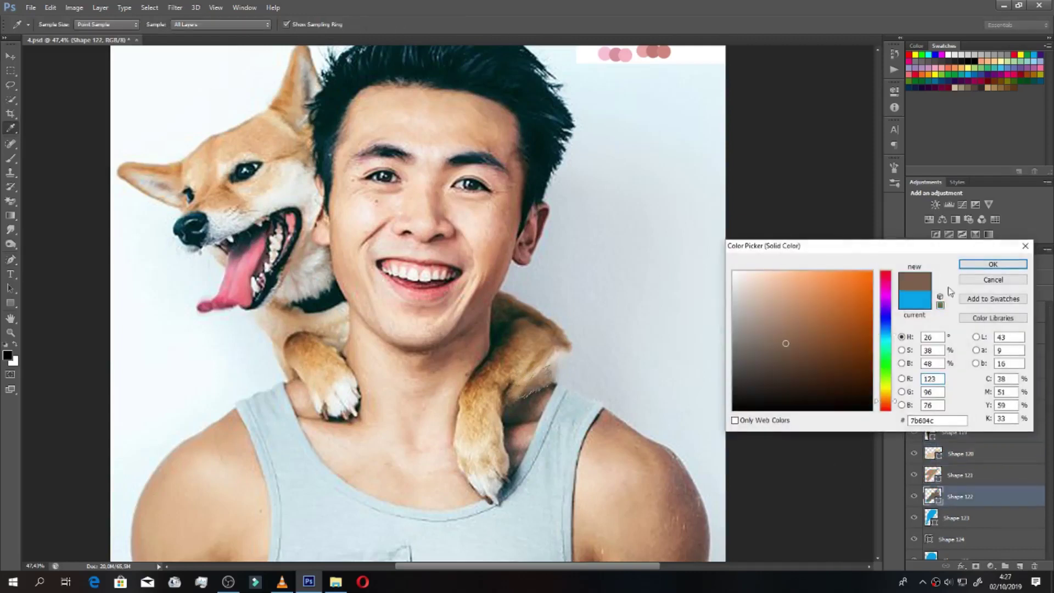
pyautogui.click(992, 264)
pyautogui.doubleClick(929, 518)
pyautogui.click(516, 384)
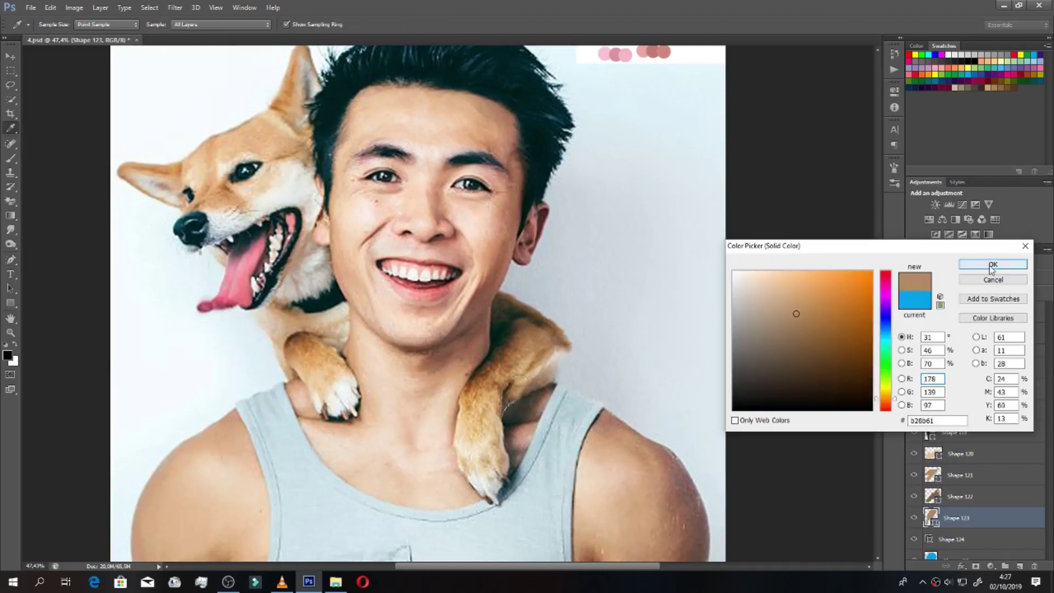
pyautogui.click(992, 264)
# Step: Fill Shape 124 with beige fur and Shape 125 with a resampled lighter tan
pyautogui.doubleClick(927, 540)
pyautogui.click(466, 427)
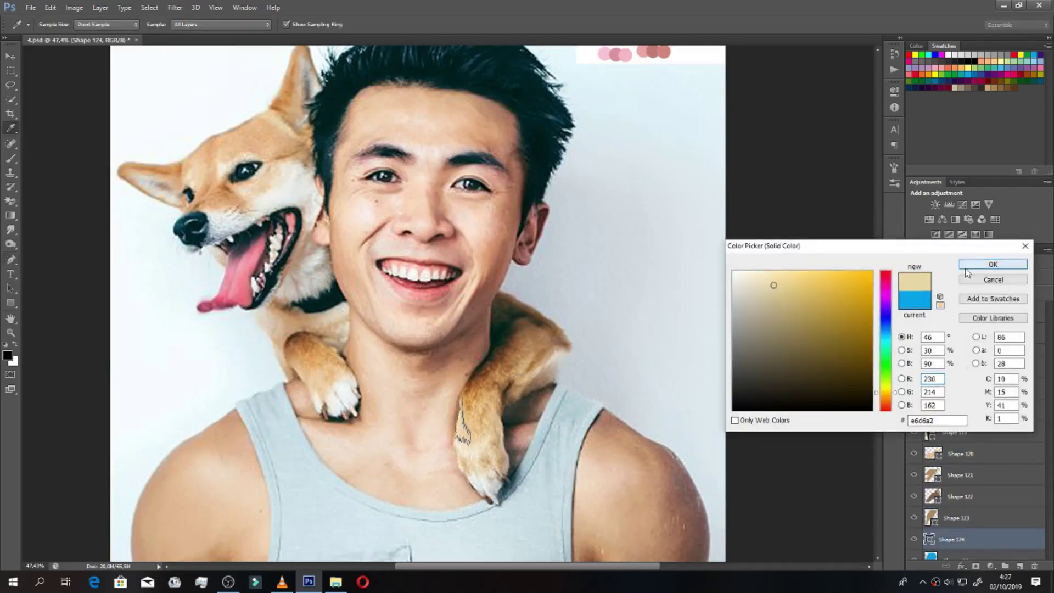
pyautogui.click(966, 272)
pyautogui.doubleClick(929, 496)
pyautogui.click(930, 454)
pyautogui.click(483, 421)
pyautogui.click(992, 264)
# Step: Fill Shapes 126–128 with tan, greyish tan and leg-fur colours
pyautogui.doubleClick(928, 517)
pyautogui.click(929, 496)
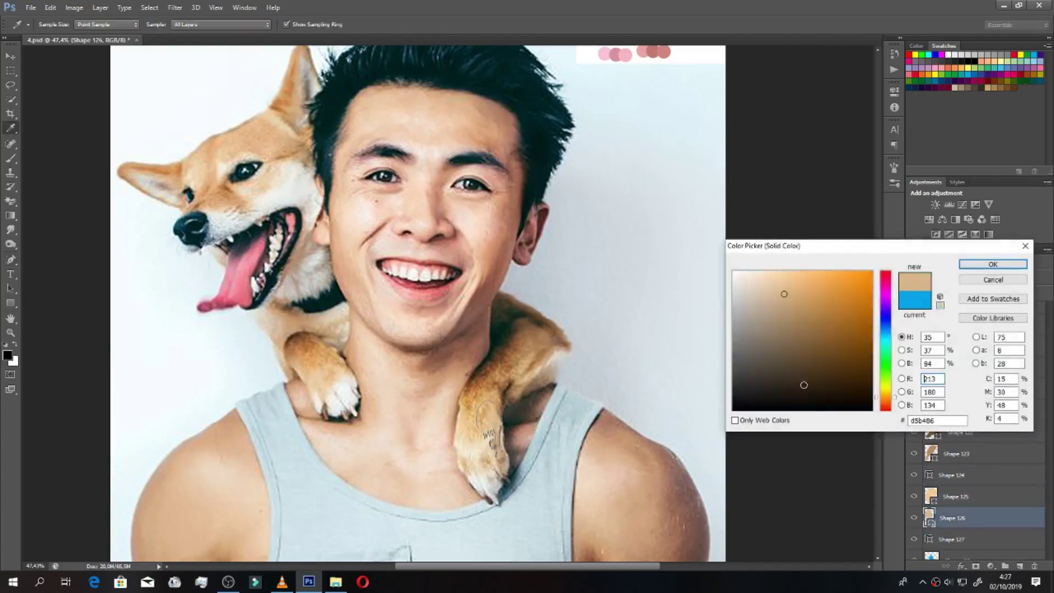
pyautogui.click(992, 264)
pyautogui.doubleClick(928, 539)
pyautogui.click(928, 518)
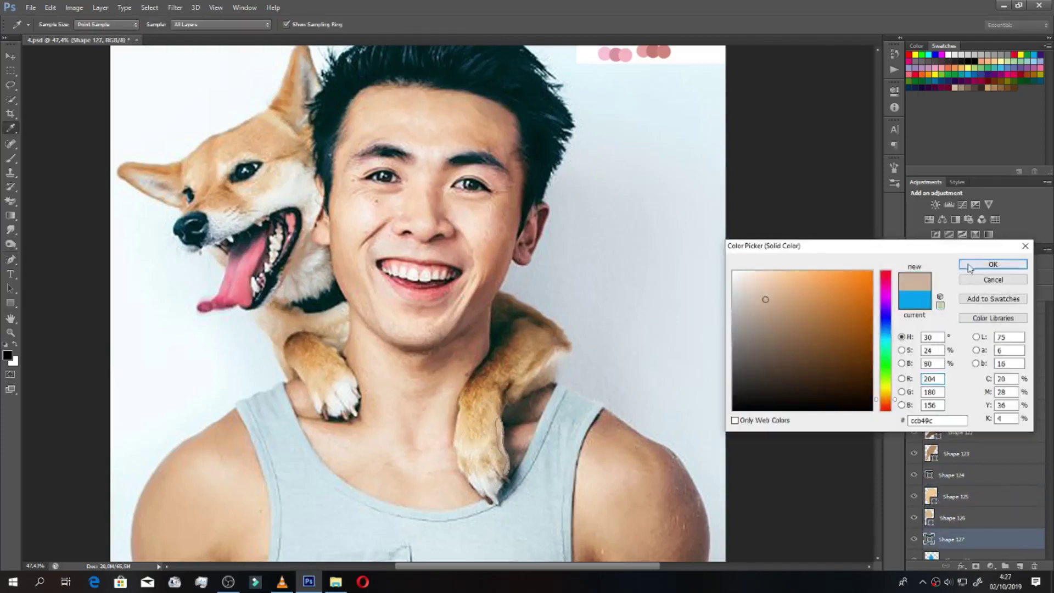
pyautogui.click(969, 268)
pyautogui.scroll(2, 388, 494)
pyautogui.doubleClick(930, 496)
pyautogui.click(532, 471)
pyautogui.press('Return')
# Step: Fill Shapes 129–132 with fur browns, tan and a light grey sampled from the photo
pyautogui.doubleClick(928, 518)
pyautogui.click(517, 457)
pyautogui.press('Return')
pyautogui.doubleClick(931, 539)
pyautogui.click(526, 457)
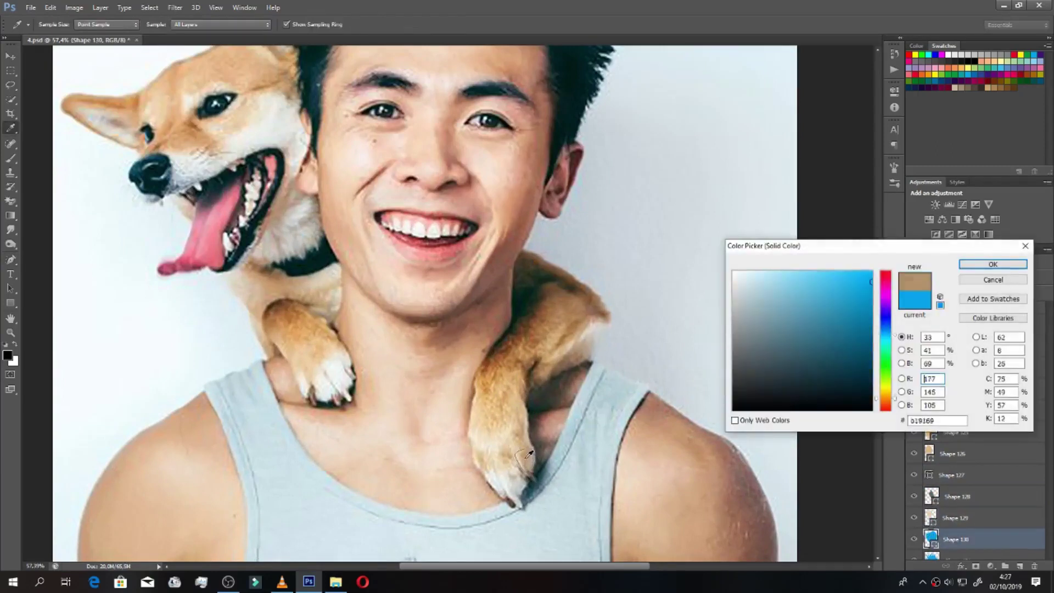
pyautogui.press('Return')
pyautogui.doubleClick(931, 496)
pyautogui.click(508, 456)
pyautogui.press('Return')
pyautogui.doubleClick(931, 517)
pyautogui.click(702, 307)
pyautogui.click(966, 269)
# Step: Fill Shapes 133–135 with skin tones and tan fur sampled from the photo
pyautogui.doubleClick(930, 539)
pyautogui.click(516, 494)
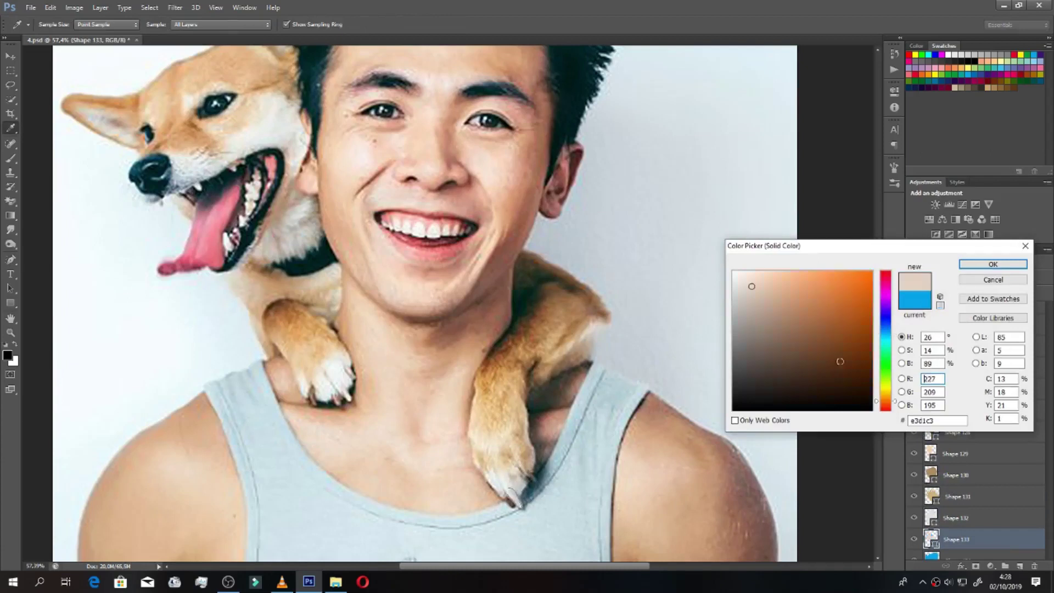
pyautogui.press('Return')
pyautogui.doubleClick(930, 496)
pyautogui.click(483, 439)
pyautogui.click(966, 264)
pyautogui.doubleClick(931, 517)
pyautogui.click(484, 459)
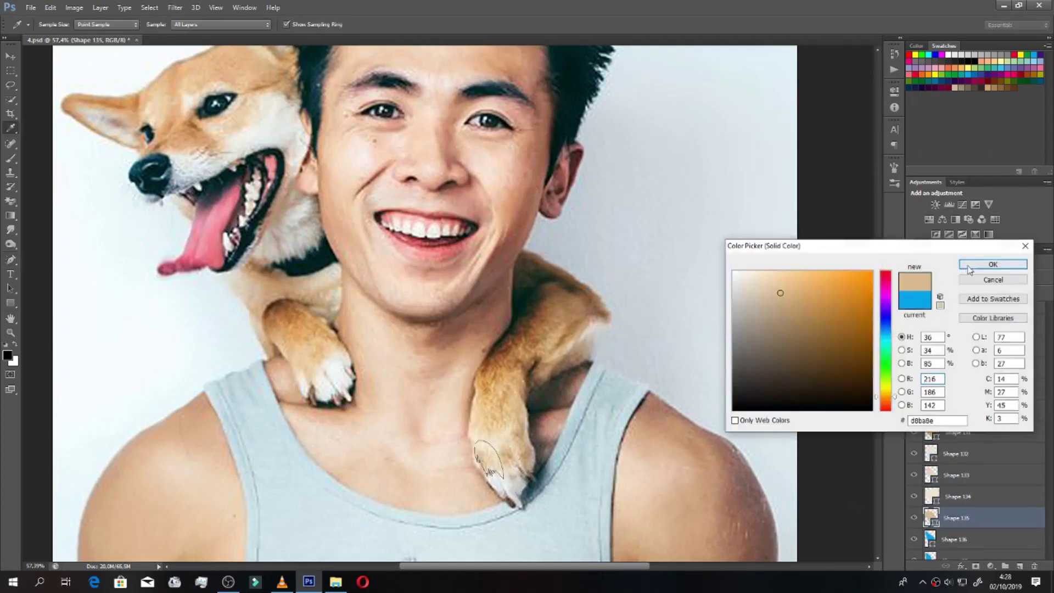
pyautogui.click(968, 265)
# Step: Fill Shapes 136–137 with pale and paw colours, then select the recent shape layers
pyautogui.doubleClick(930, 538)
pyautogui.click(483, 472)
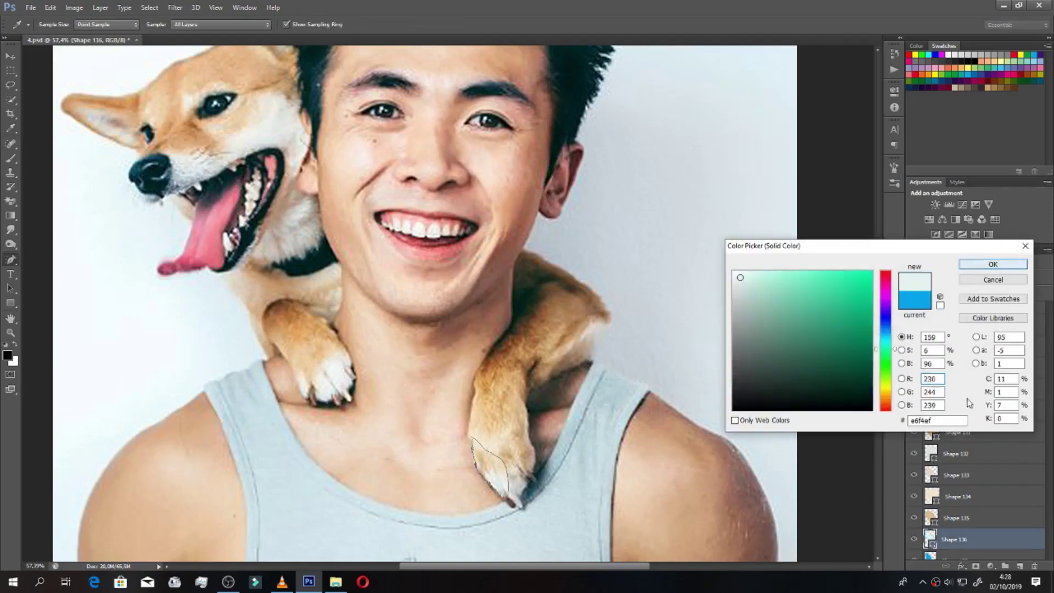
pyautogui.click(993, 264)
pyautogui.doubleClick(930, 518)
pyautogui.click(513, 496)
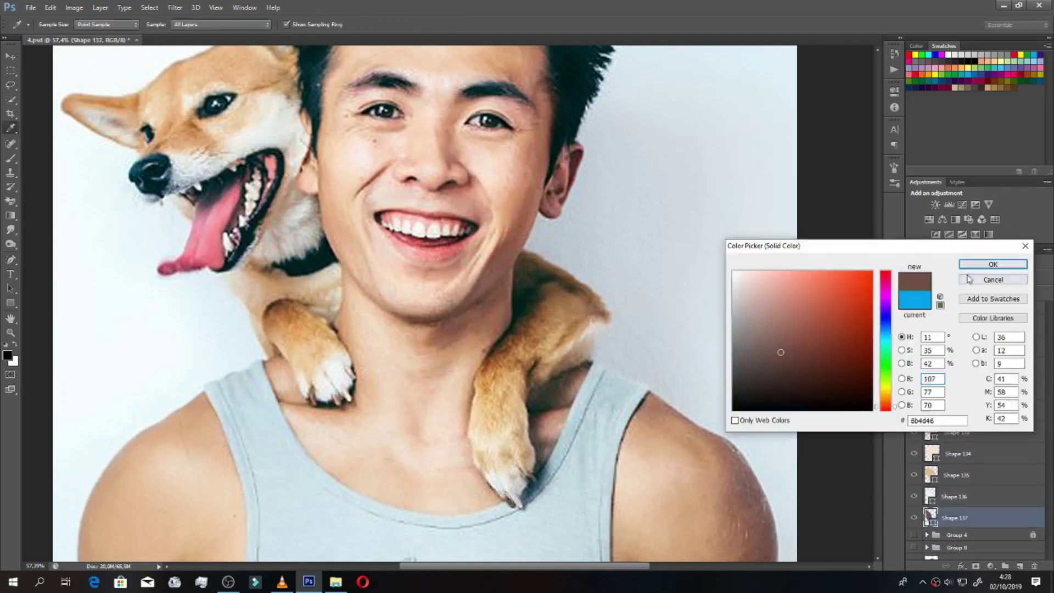
pyautogui.click(993, 264)
pyautogui.scroll(5, 947, 384)
pyautogui.keyDown('shift'); pyautogui.click(948, 376); pyautogui.keyUp('shift')
# Step: Group the selected shape layers into Group 11, fit the image, and hide the photo copy
pyautogui.hotkey('ctrl', 'g')
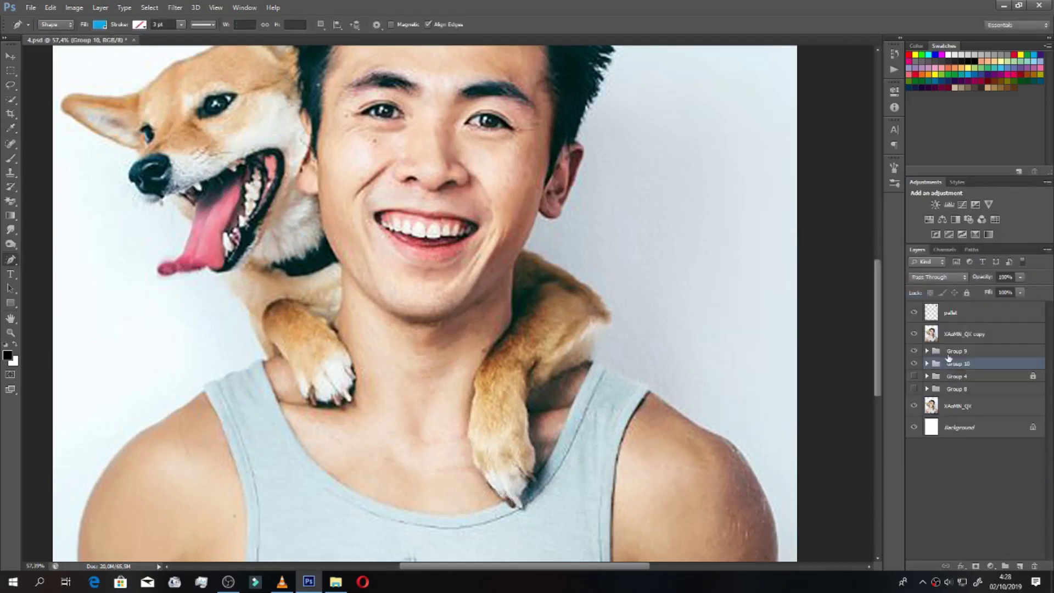
pyautogui.hotkey('ctrl', '0')
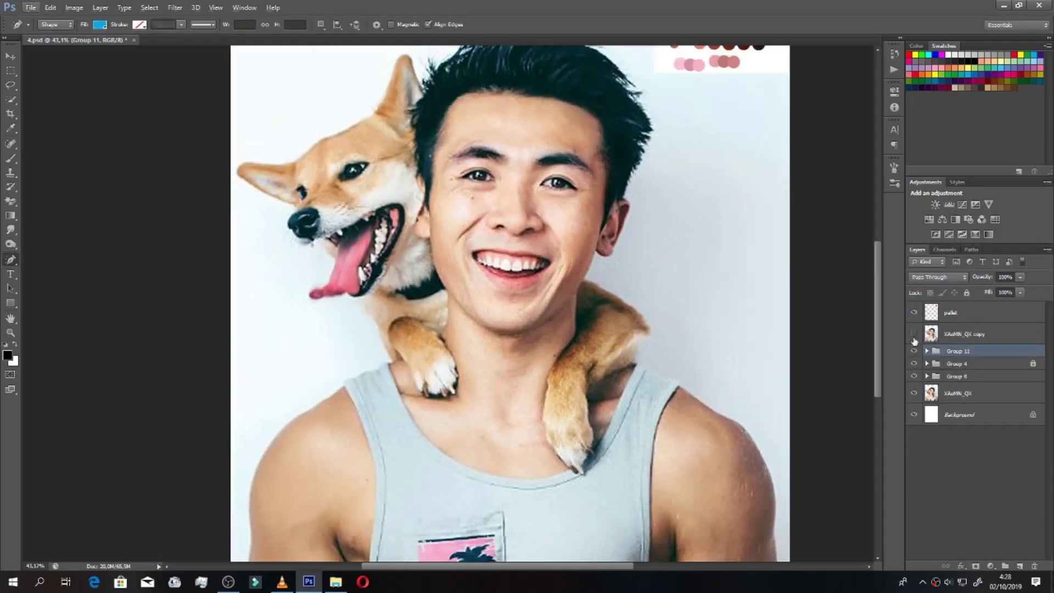
pyautogui.click(913, 334)
pyautogui.scroll(-3, 590, 380)
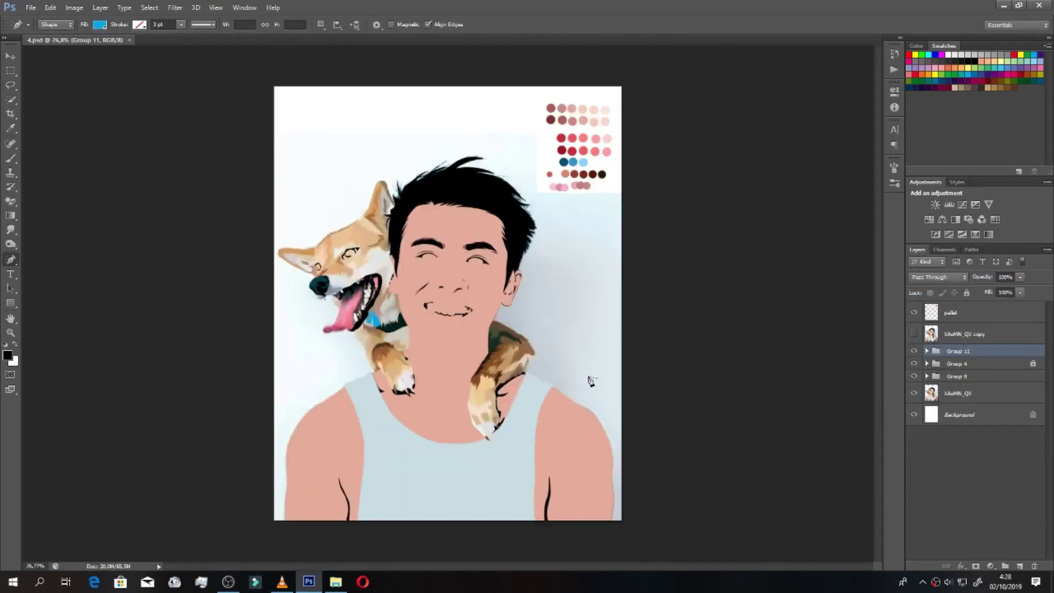
pyautogui.click(914, 394)
# Step: Expand Group 8, hide fur Groups 5–7, and make Group 5 active
pyautogui.click(927, 376)
pyautogui.click(914, 410)
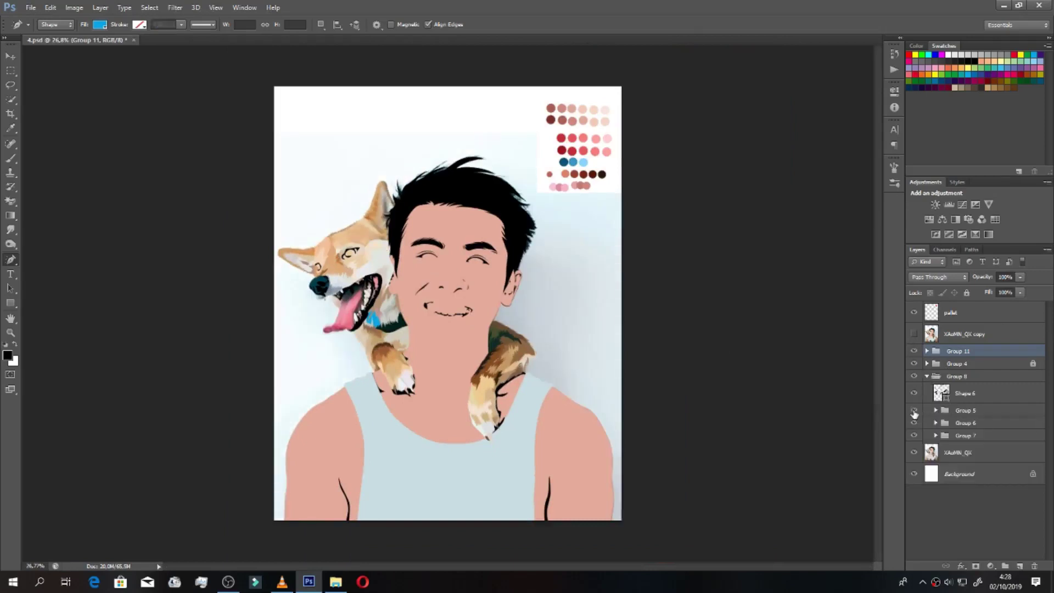
pyautogui.moveTo(913, 410); pyautogui.dragTo(913, 436)
pyautogui.click(965, 409)
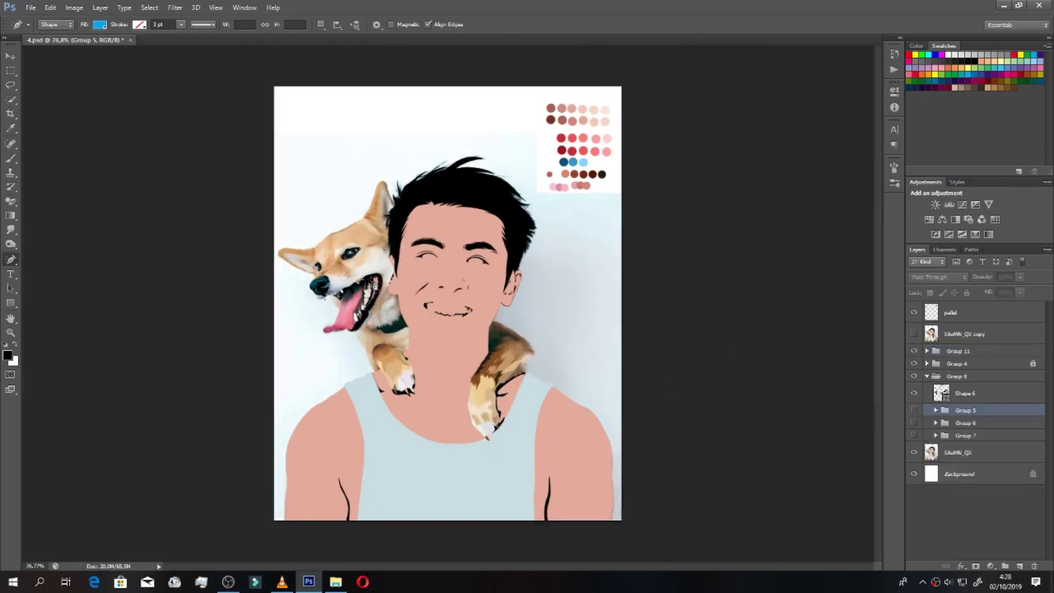
pyautogui.scroll(3, 303, 293)
pyautogui.scroll(2, 303, 294)
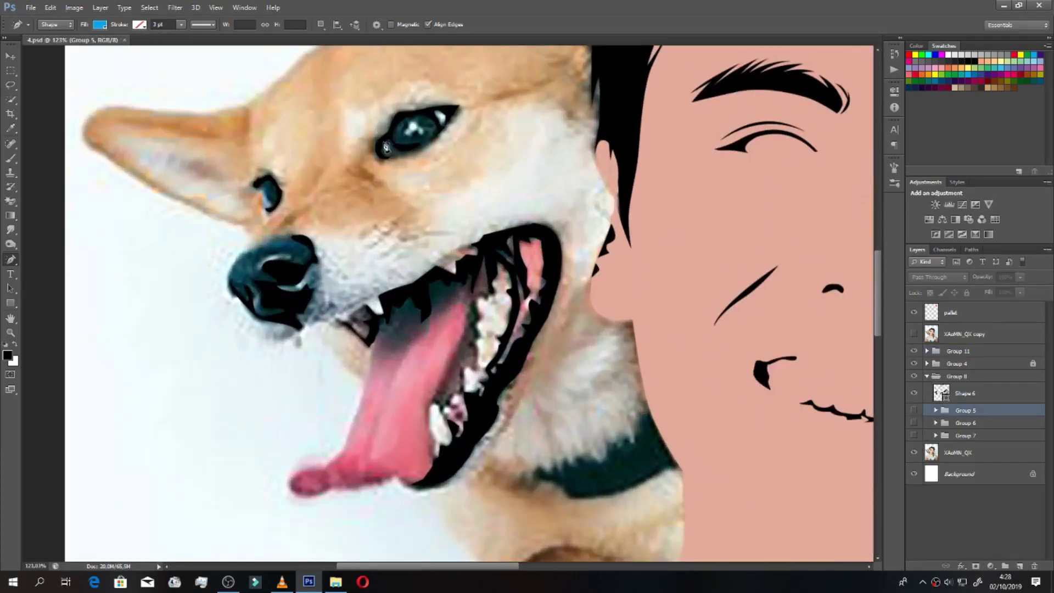
# Step: Trace the dog's two eyes and toggle the fur groups to compare with the photo
pyautogui.moveTo(406, 159)
pyautogui.mouseDown()
pyautogui.moveTo(447, 137)
pyautogui.moveTo(453, 115)
pyautogui.moveTo(408, 119)
pyautogui.moveTo(383, 149)
pyautogui.mouseUp()
pyautogui.moveTo(261, 186)
pyautogui.mouseDown()
pyautogui.moveTo(264, 210)
pyautogui.moveTo(281, 190)
pyautogui.moveTo(261, 185)
pyautogui.mouseUp()
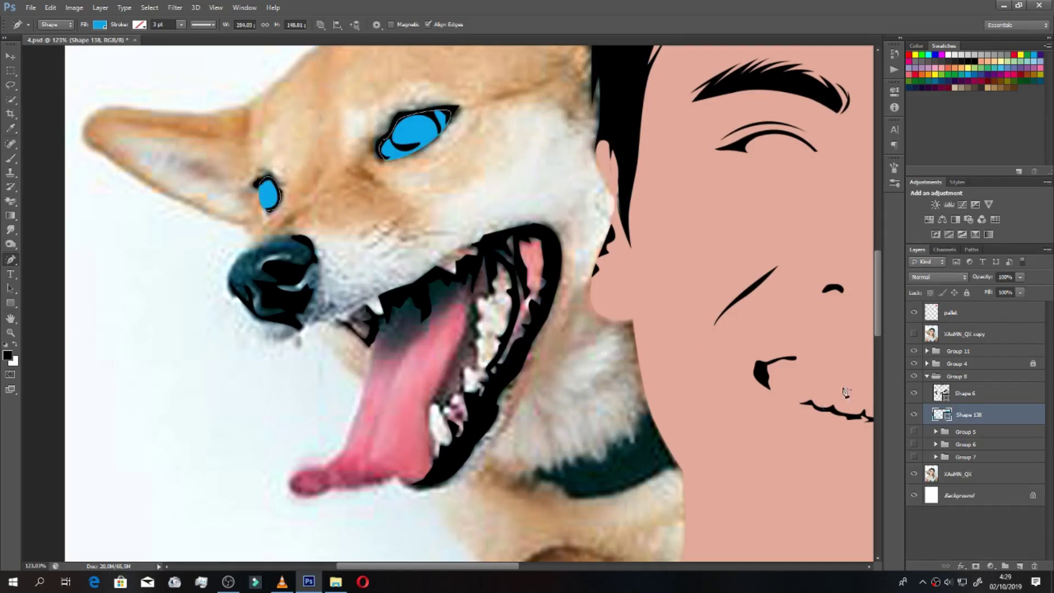
pyautogui.click(913, 431)
pyautogui.click(913, 443)
pyautogui.click(913, 444)
pyautogui.click(914, 443)
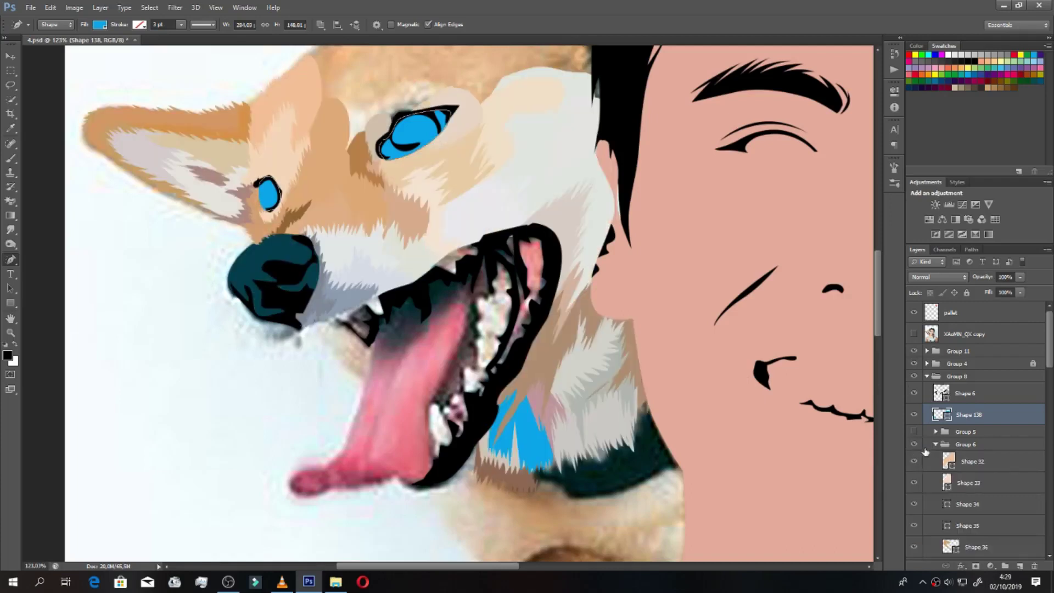
# Step: Move the nose shape above the fur groups, hide Group 6, and save
pyautogui.moveTo(1049, 314); pyautogui.dragTo(1048, 371)
pyautogui.click(913, 446)
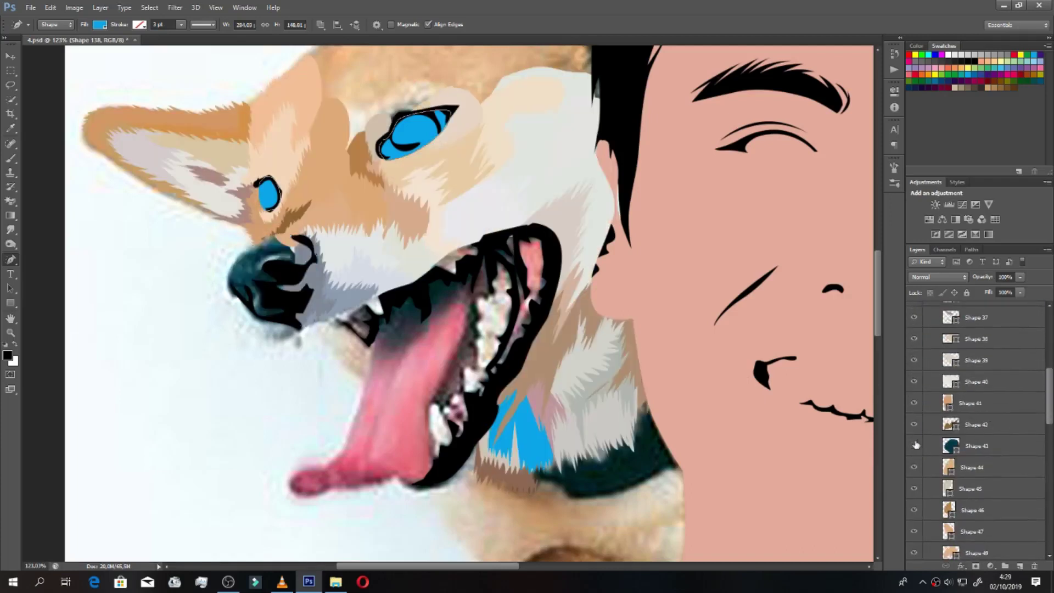
pyautogui.moveTo(925, 448); pyautogui.dragTo(1001, 431)
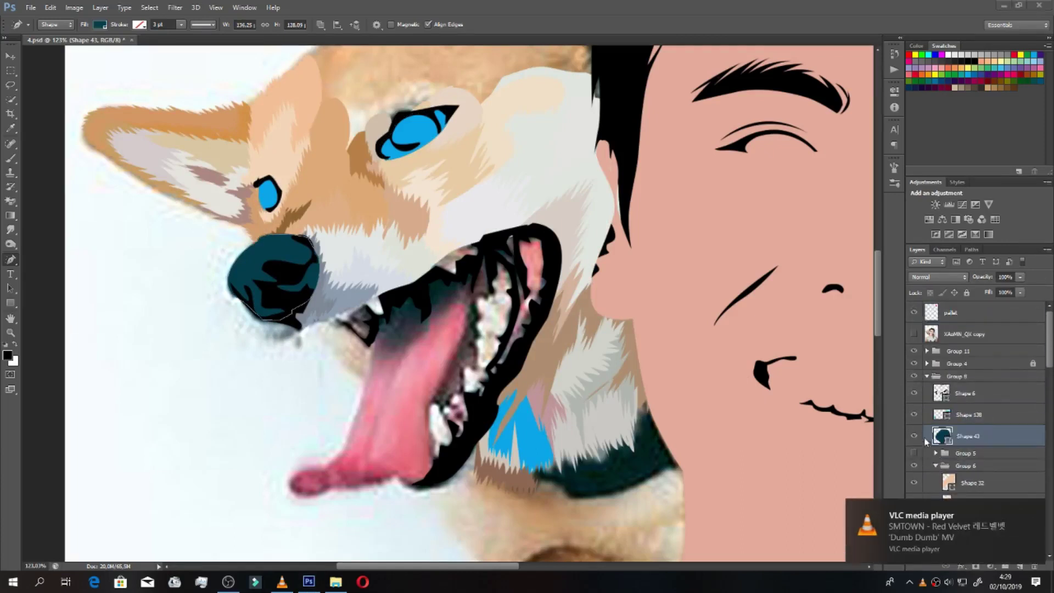
pyautogui.click(935, 466)
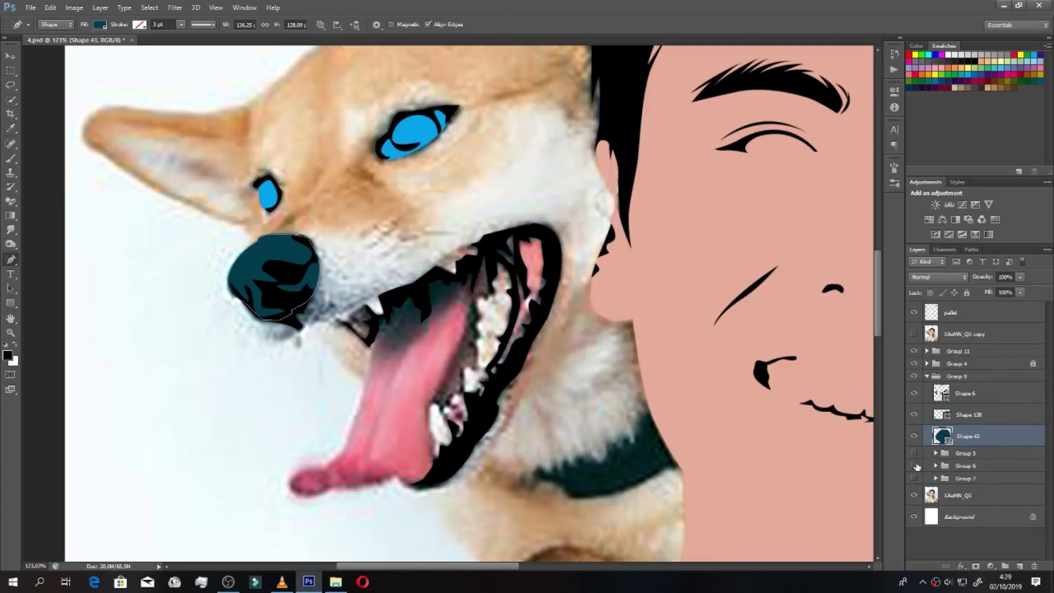
pyautogui.click(951, 453)
pyautogui.hotkey('ctrl', 's')
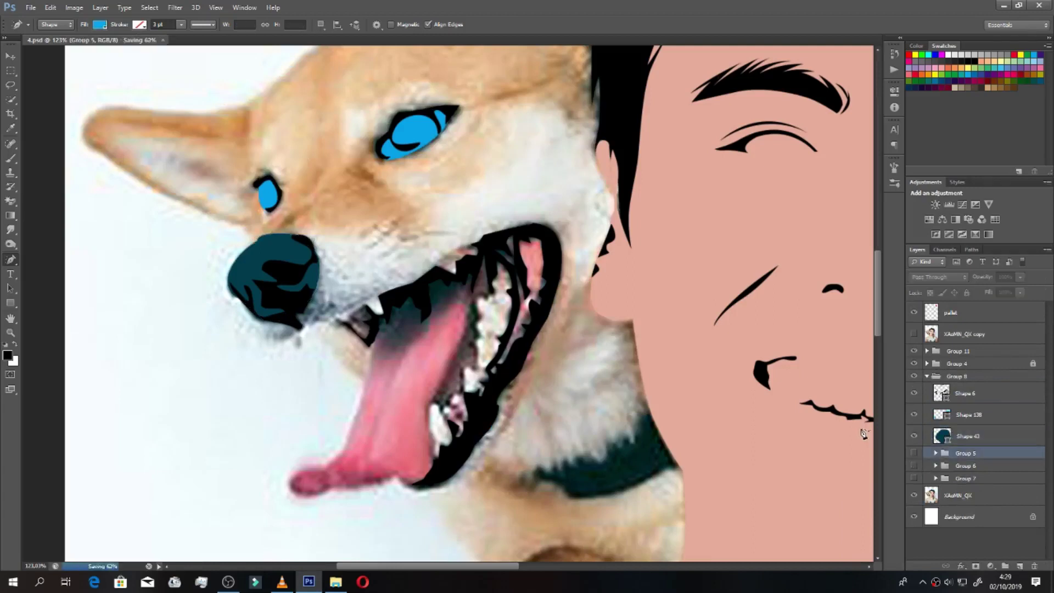
# Step: Show Groups 5–7 again and add blue patch shapes beside and under the nose
pyautogui.moveTo(913, 452); pyautogui.dragTo(913, 478)
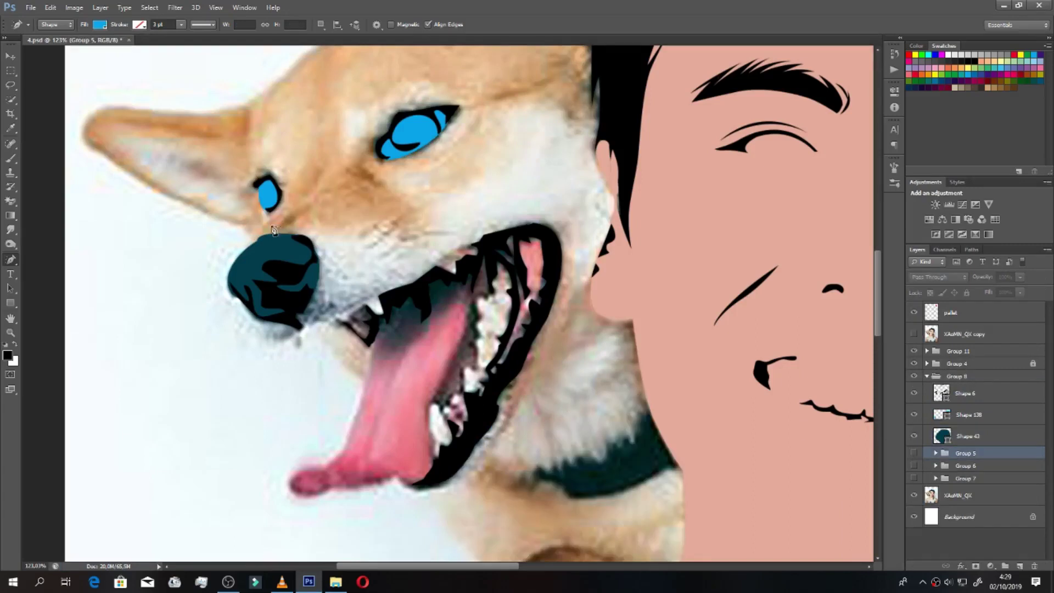
pyautogui.moveTo(914, 479); pyautogui.dragTo(914, 453)
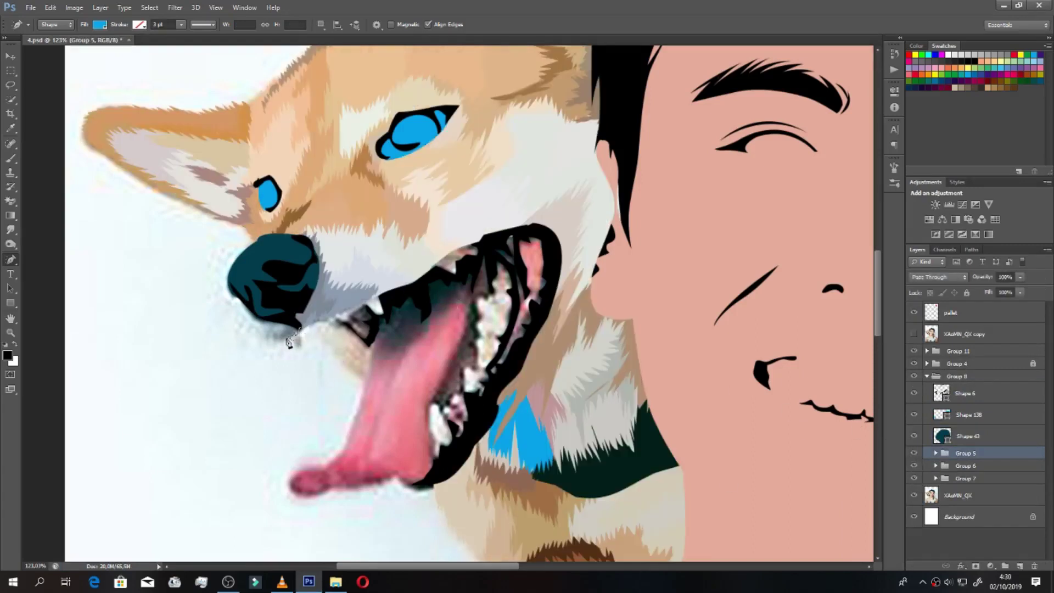
pyautogui.click(265, 317)
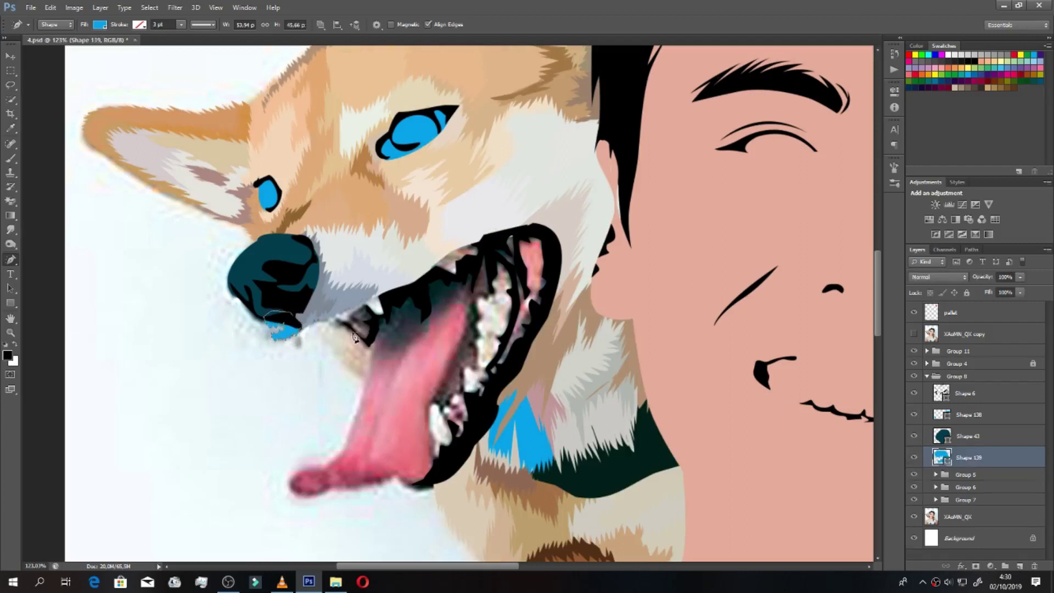
pyautogui.click(962, 476)
pyautogui.click(262, 319)
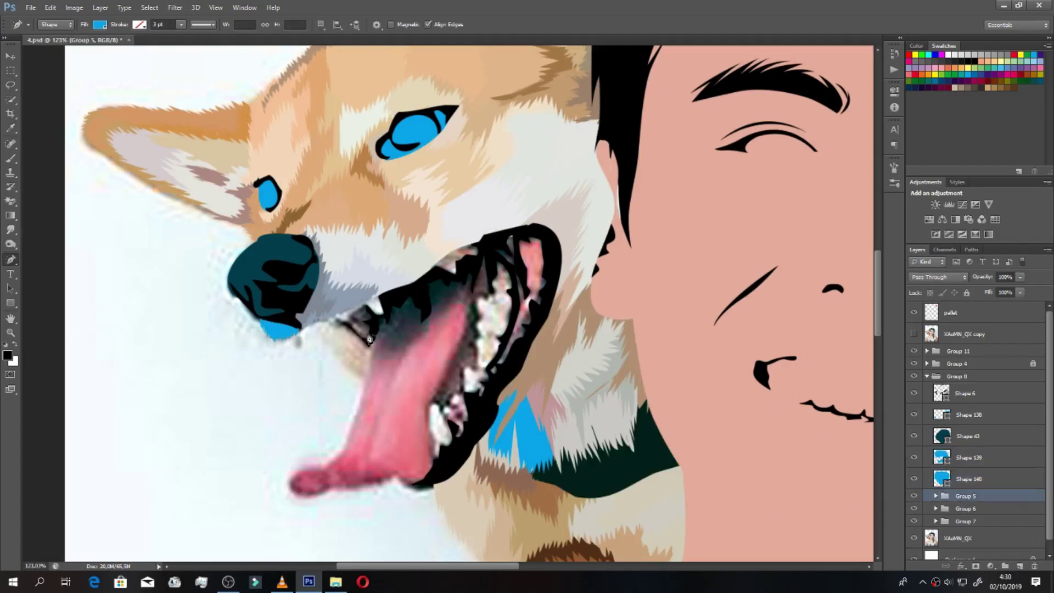
pyautogui.hotkey('ctrl', '-')
pyautogui.hotkey('ctrl', '-')
pyautogui.hotkey('ctrl', '-')
pyautogui.hotkey('ctrl', '-')
pyautogui.hotkey('ctrl', '-')
pyautogui.hotkey('ctrl', '+')
pyautogui.hotkey('ctrl', '+')
pyautogui.hotkey('ctrl', '+')
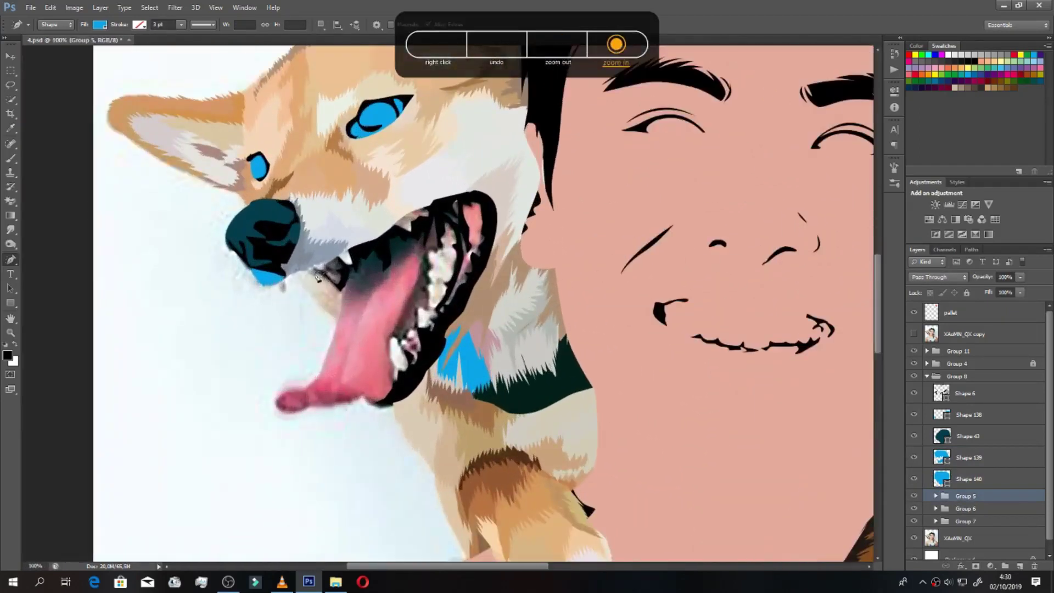
# Step: Draw two more small patch shapes beside the nose and by the mouth
pyautogui.click(324, 272)
pyautogui.click(339, 251)
pyautogui.click(312, 269)
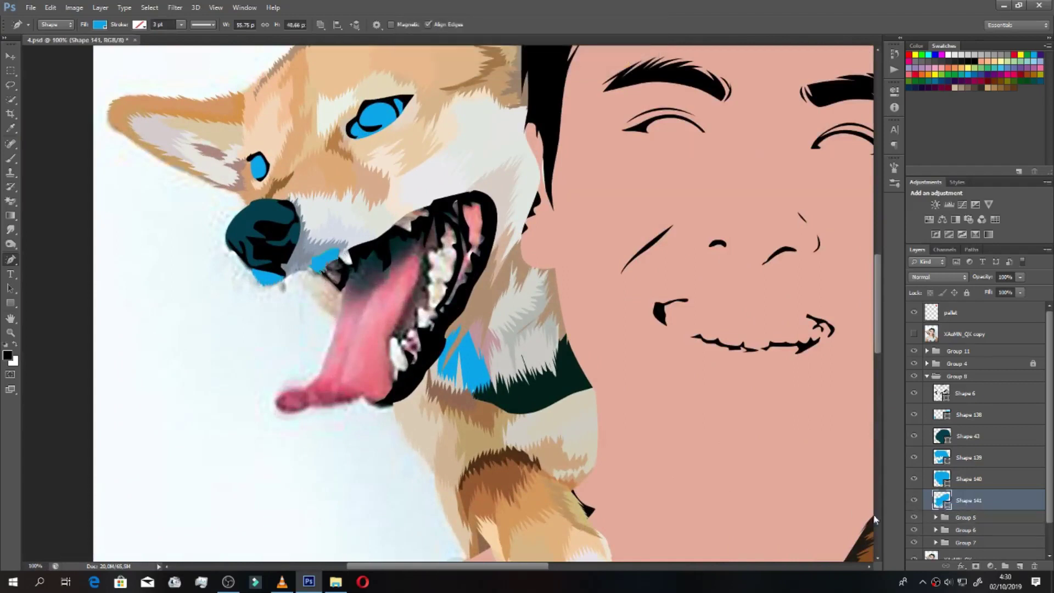
pyautogui.click(955, 517)
pyautogui.click(328, 274)
pyautogui.click(346, 257)
pyautogui.click(353, 275)
# Step: Undo the misplaced mouth shape, zoom in, and outline the mouth corner and dark area
pyautogui.hotkey('ctrl', 'z')
pyautogui.hotkey('ctrl', '+')
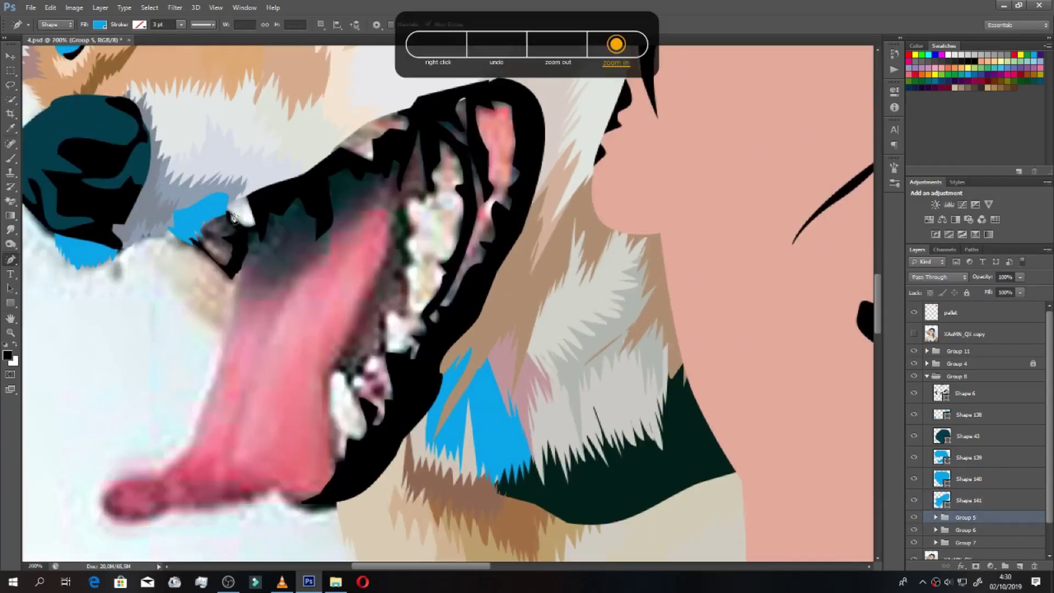
pyautogui.click(261, 231)
pyautogui.click(251, 191)
pyautogui.click(229, 212)
pyautogui.moveTo(233, 225)
pyautogui.mouseDown()
pyautogui.moveTo(238, 218)
pyautogui.moveTo(193, 226)
pyautogui.mouseUp()
pyautogui.scroll(-1, 1047, 449)
# Step: Trace the mouth edge and the lip outline as new blue shapes
pyautogui.click(966, 527)
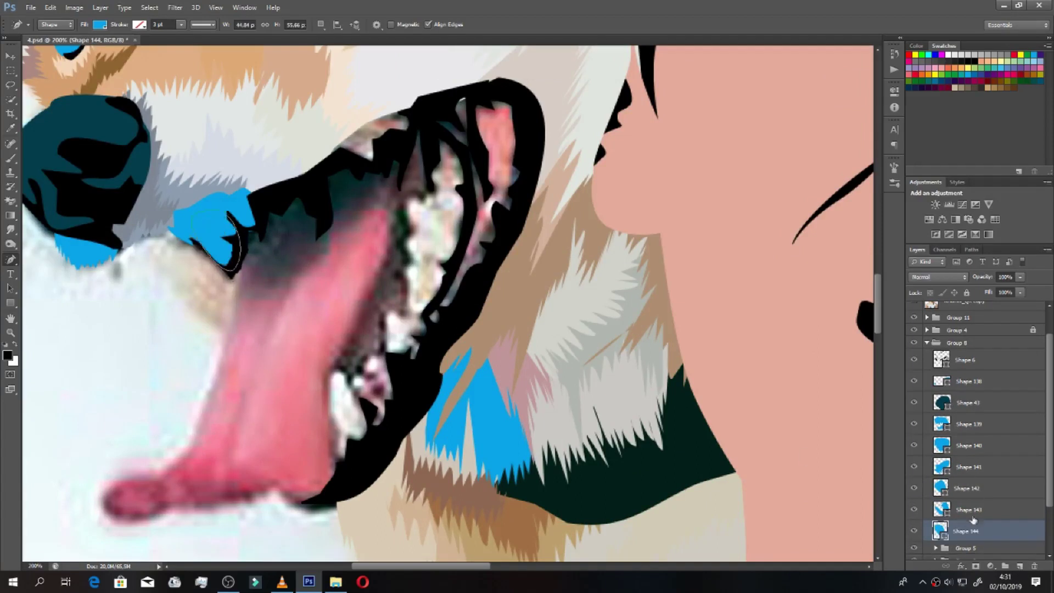
pyautogui.click(980, 548)
pyautogui.moveTo(244, 235)
pyautogui.mouseDown()
pyautogui.moveTo(284, 280)
pyautogui.moveTo(356, 220)
pyautogui.moveTo(295, 200)
pyautogui.moveTo(245, 236)
pyautogui.mouseUp()
pyautogui.scroll(-2, 1043, 434)
pyautogui.hotkey('alt', '[')
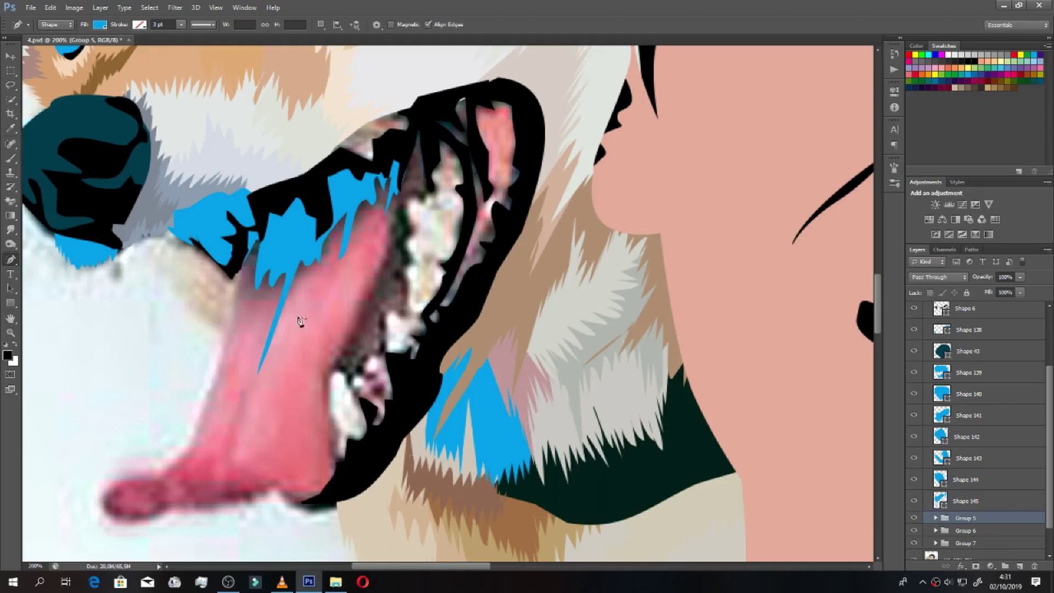
pyautogui.moveTo(229, 333); pyautogui.dragTo(245, 325)
pyautogui.moveTo(341, 237); pyautogui.dragTo(242, 266)
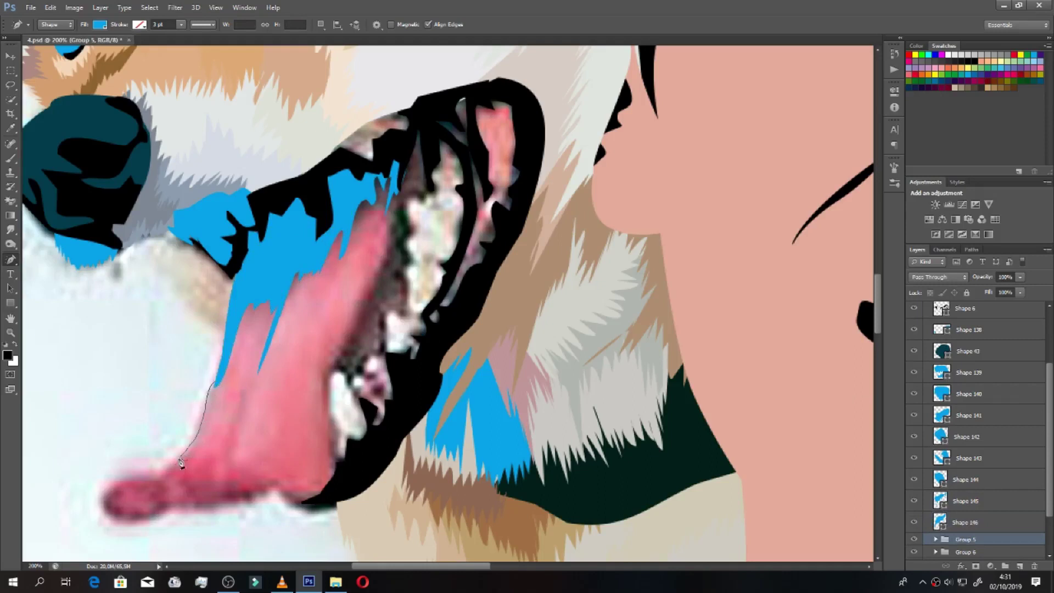
# Step: Outline the tongue's left and lower edges as a filled blue shape
pyautogui.moveTo(143, 479); pyautogui.dragTo(109, 492)
pyautogui.moveTo(214, 512)
pyautogui.mouseDown()
pyautogui.moveTo(255, 506)
pyautogui.moveTo(147, 515)
pyautogui.moveTo(117, 493)
pyautogui.moveTo(161, 485)
pyautogui.mouseUp()
pyautogui.moveTo(214, 404); pyautogui.dragTo(220, 383)
pyautogui.scroll(-1, 1047, 453)
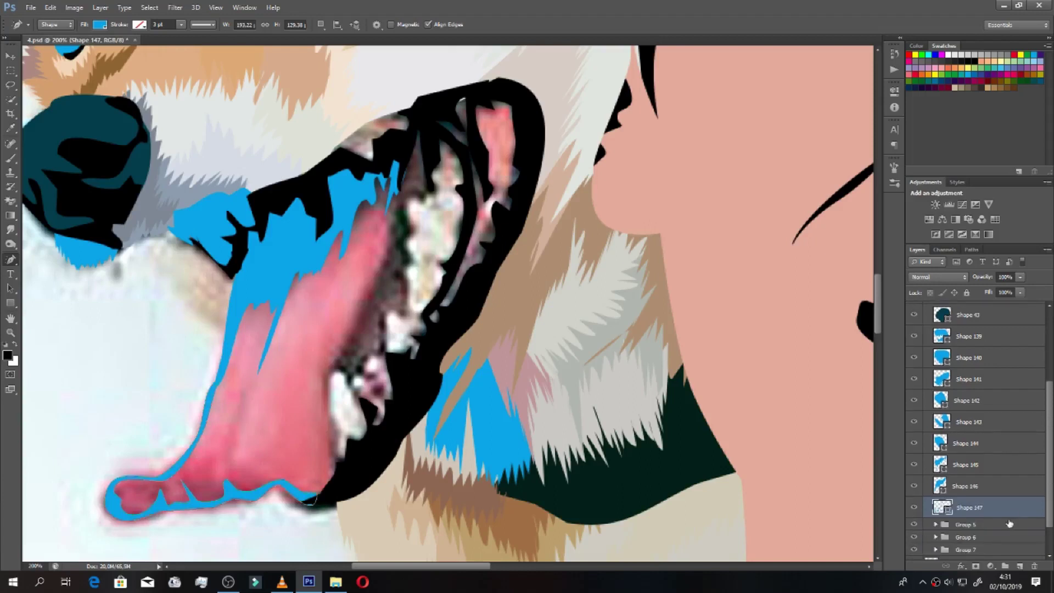
pyautogui.hotkey('alt', '[')
# Step: Trace the teeth edge, the tongue's inner edge, and a crease on the tongue
pyautogui.moveTo(431, 191)
pyautogui.mouseDown()
pyautogui.moveTo(388, 359)
pyautogui.moveTo(367, 373)
pyautogui.moveTo(339, 466)
pyautogui.moveTo(332, 373)
pyautogui.moveTo(366, 361)
pyautogui.moveTo(406, 308)
pyautogui.moveTo(403, 225)
pyautogui.moveTo(412, 193)
pyautogui.moveTo(429, 184)
pyautogui.mouseUp()
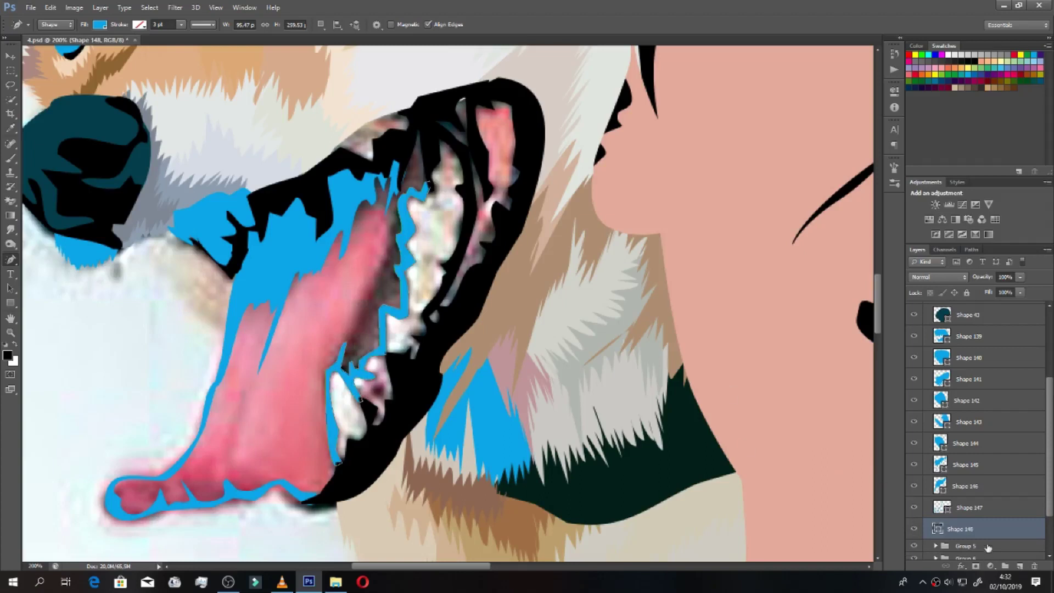
pyautogui.click(988, 546)
pyautogui.moveTo(359, 338)
pyautogui.mouseDown()
pyautogui.moveTo(393, 252)
pyautogui.moveTo(354, 350)
pyautogui.moveTo(357, 339)
pyautogui.mouseUp()
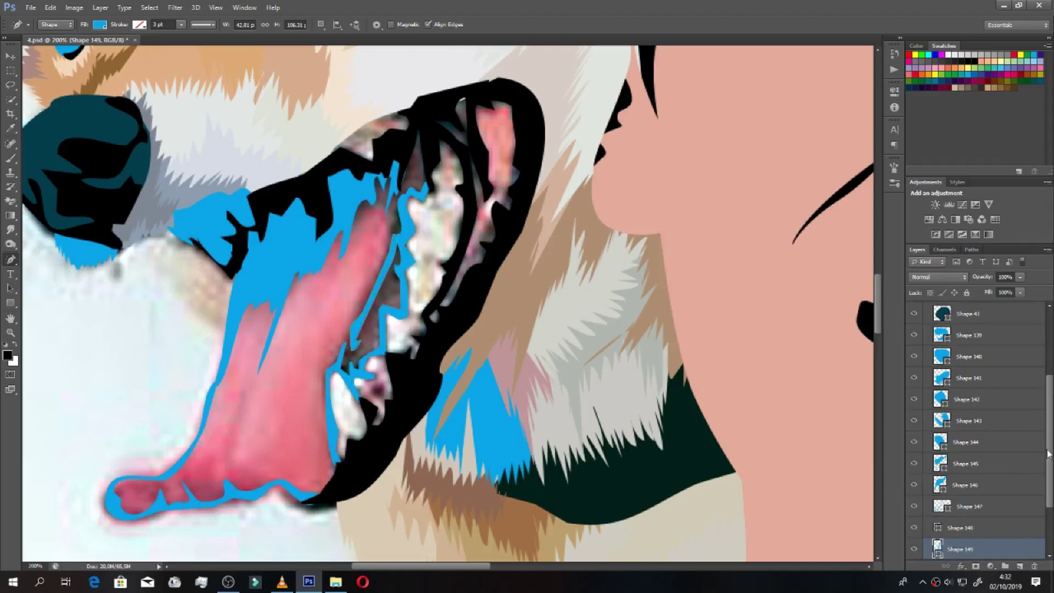
pyautogui.scroll(-2, 1048, 453)
pyautogui.click(1002, 507)
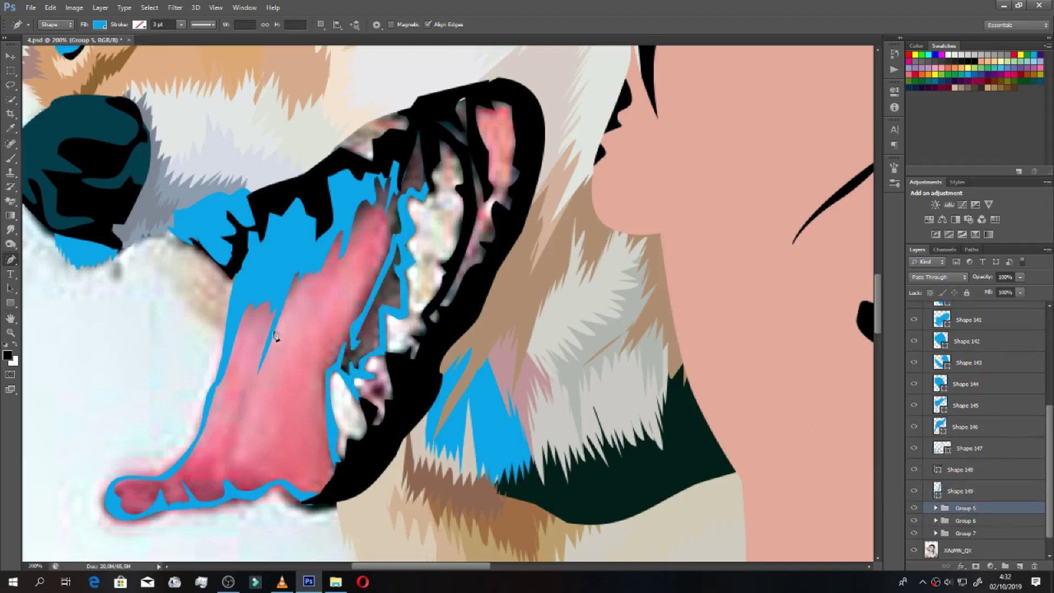
pyautogui.moveTo(189, 463)
pyautogui.mouseDown()
pyautogui.moveTo(216, 442)
pyautogui.moveTo(265, 432)
pyautogui.mouseUp()
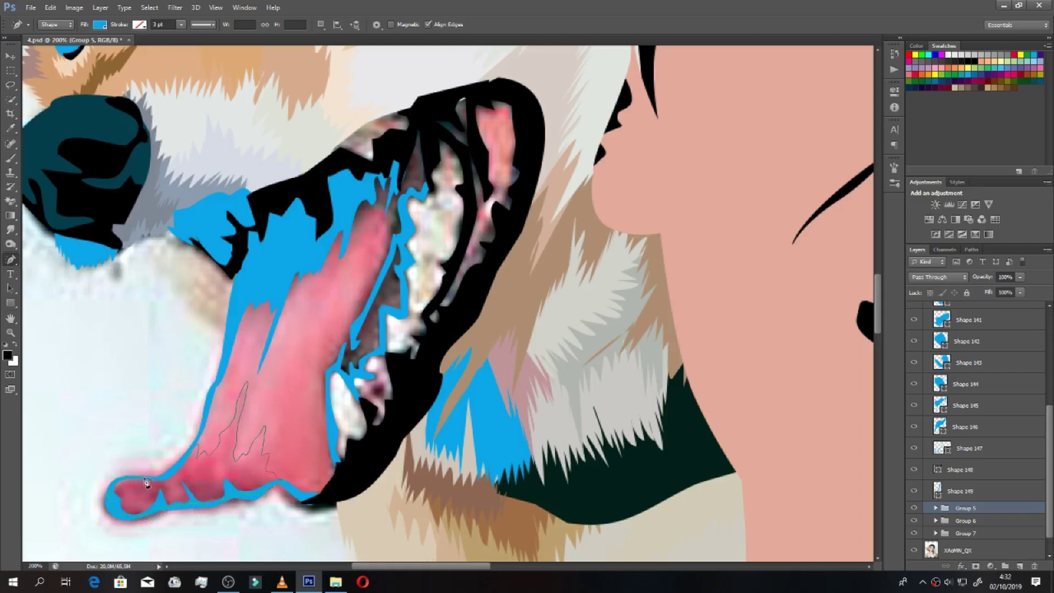
# Step: Close the tongue outline and add another blue shape over the tongue
pyautogui.moveTo(174, 476); pyautogui.dragTo(174, 477)
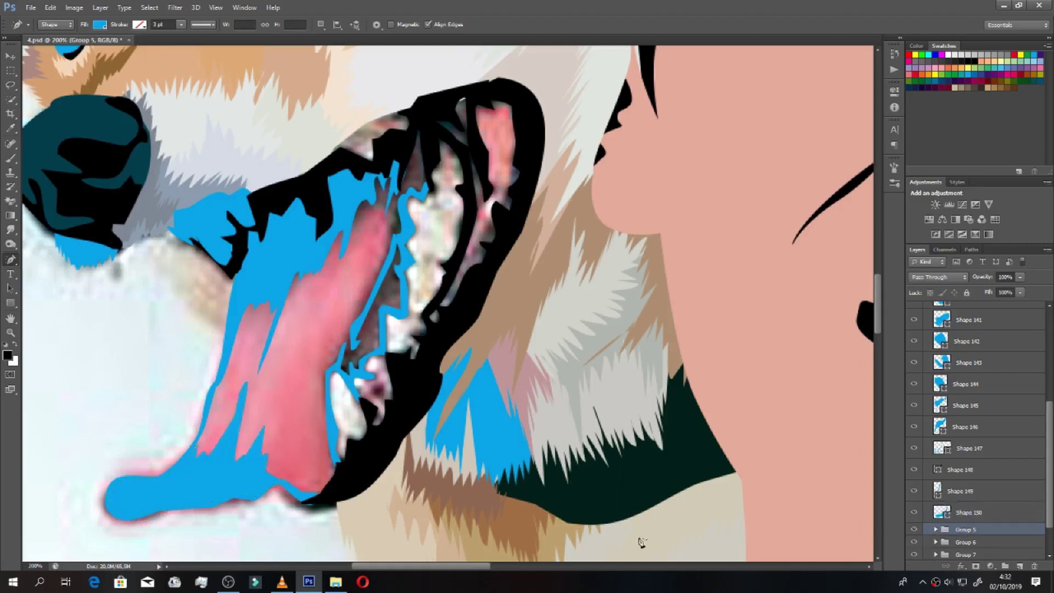
pyautogui.moveTo(235, 343); pyautogui.dragTo(260, 369)
pyautogui.moveTo(277, 287); pyautogui.dragTo(276, 291)
pyautogui.click(954, 551)
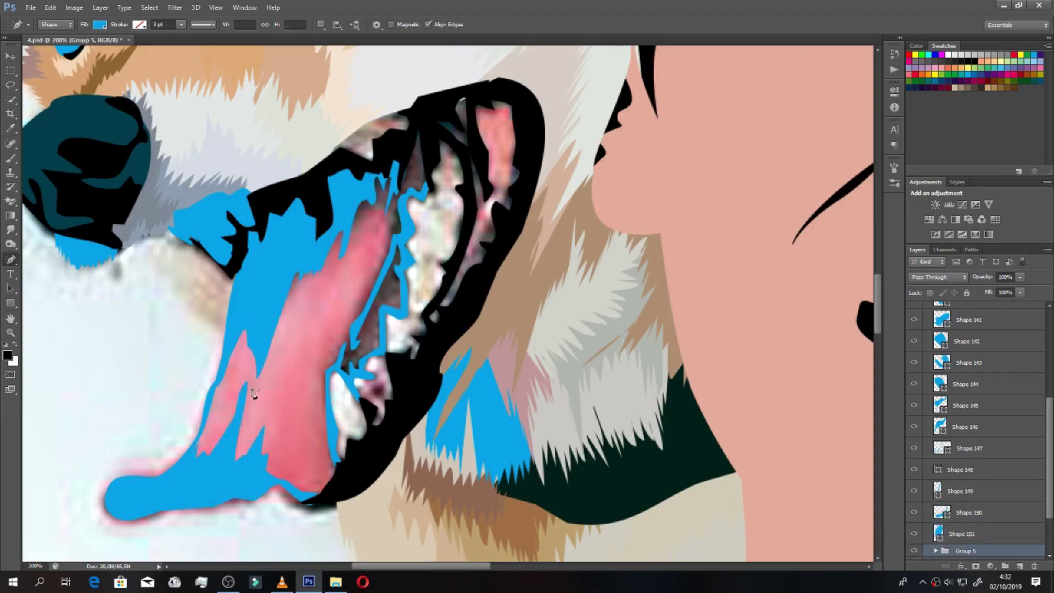
# Step: Trace zigzag blue shapes across and down the dog's tongue
pyautogui.moveTo(225, 367)
pyautogui.mouseDown()
pyautogui.moveTo(349, 336)
pyautogui.moveTo(325, 273)
pyautogui.mouseUp()
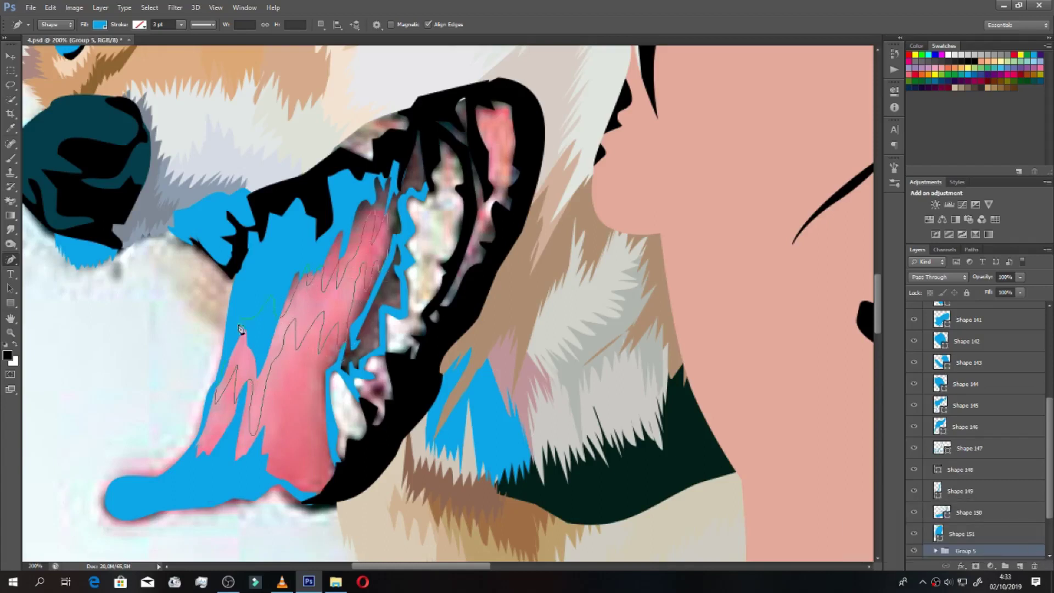
pyautogui.moveTo(285, 321); pyautogui.dragTo(241, 330)
pyautogui.scroll(-2, 1048, 446)
pyautogui.click(966, 505)
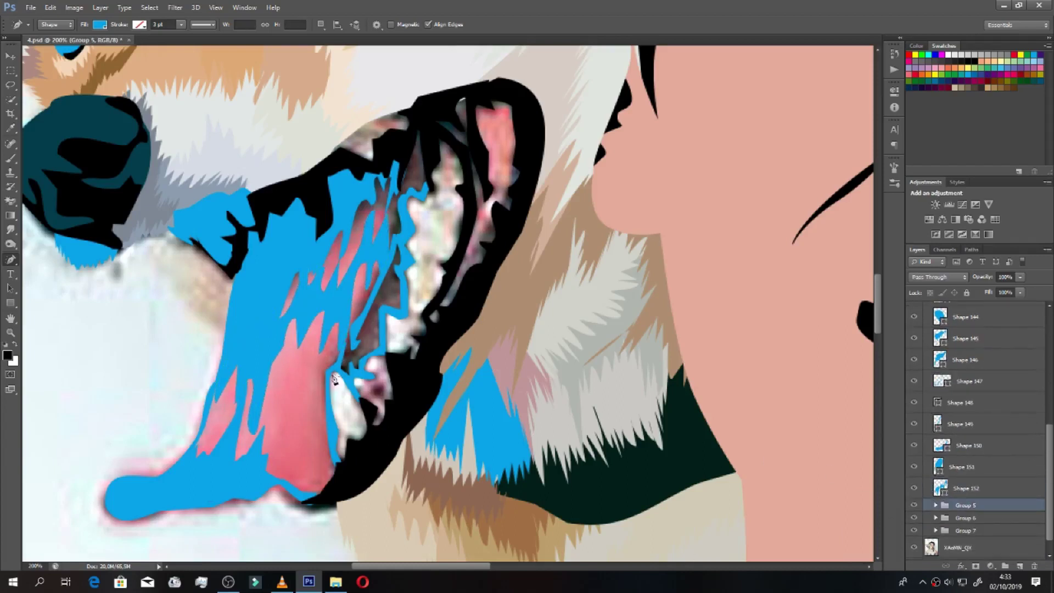
pyautogui.moveTo(322, 365)
pyautogui.mouseDown()
pyautogui.moveTo(262, 462)
pyautogui.moveTo(343, 362)
pyautogui.mouseUp()
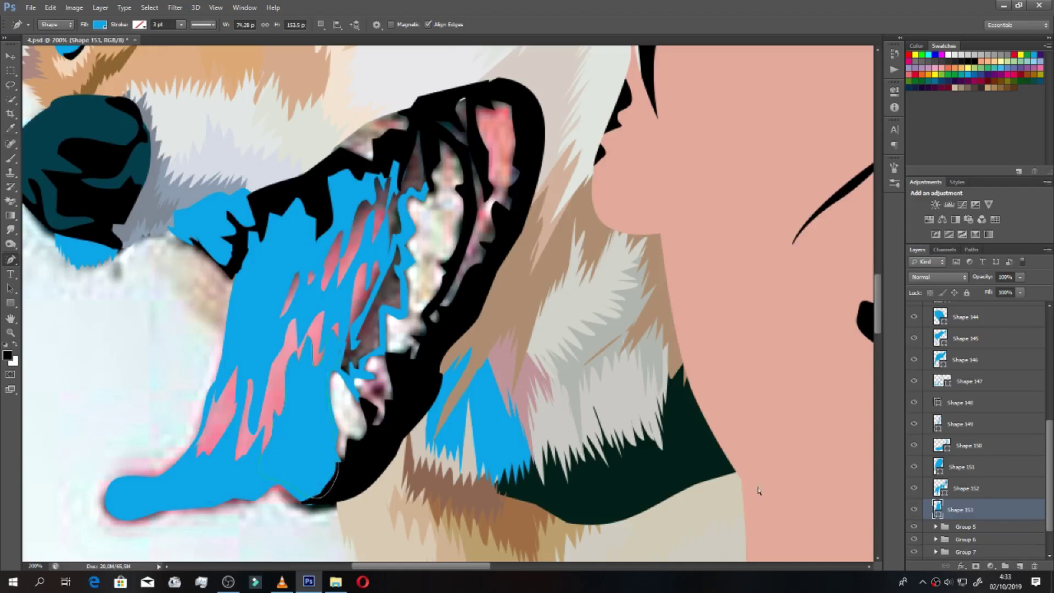
pyautogui.hotkey('alt', '[')
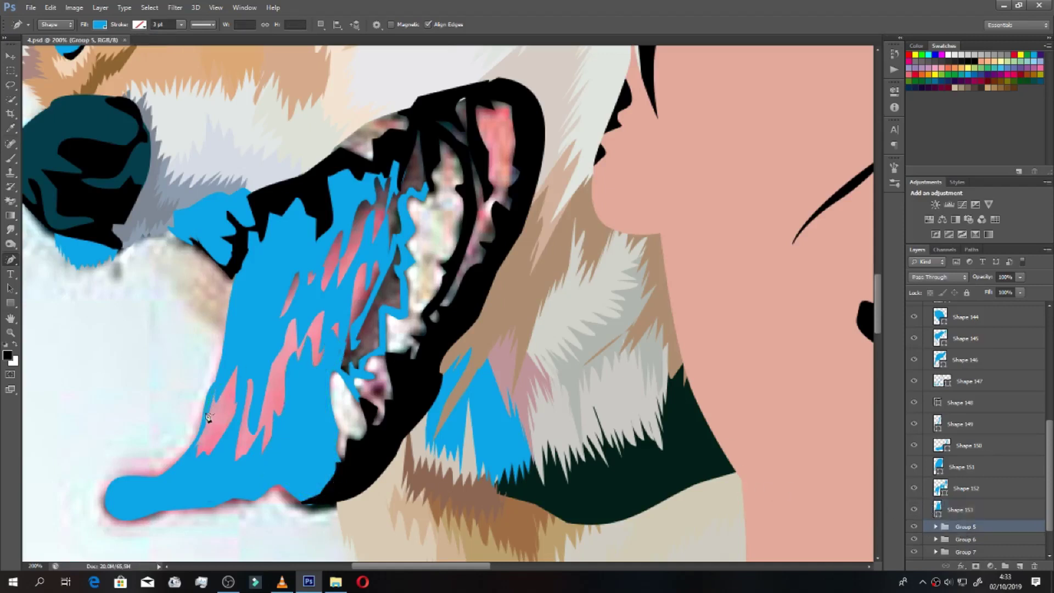
# Step: Cover the remaining pink streaks on the upper tongue with blue shapes
pyautogui.moveTo(359, 308); pyautogui.dragTo(356, 276)
pyautogui.moveTo(277, 336); pyautogui.dragTo(242, 351)
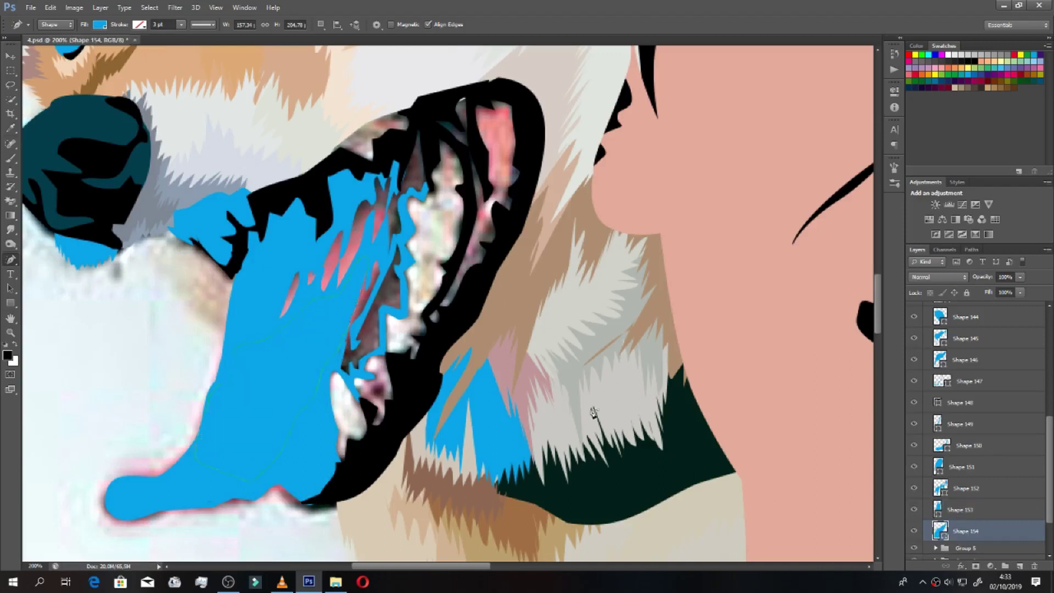
pyautogui.click(959, 547)
pyautogui.moveTo(391, 245); pyautogui.dragTo(396, 198)
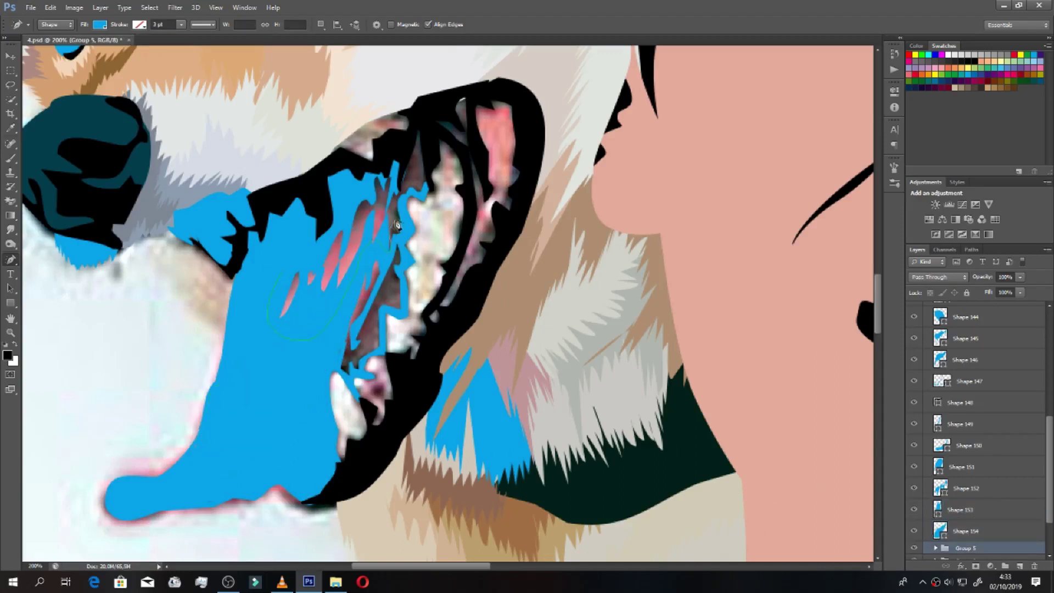
pyautogui.moveTo(313, 260); pyautogui.dragTo(314, 259)
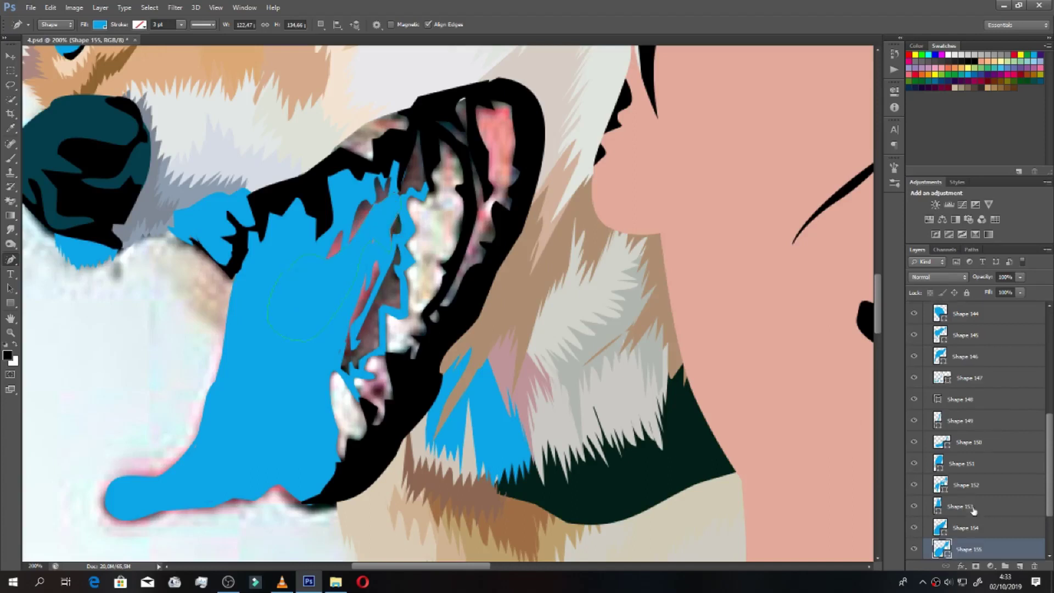
pyautogui.moveTo(327, 359); pyautogui.dragTo(362, 323)
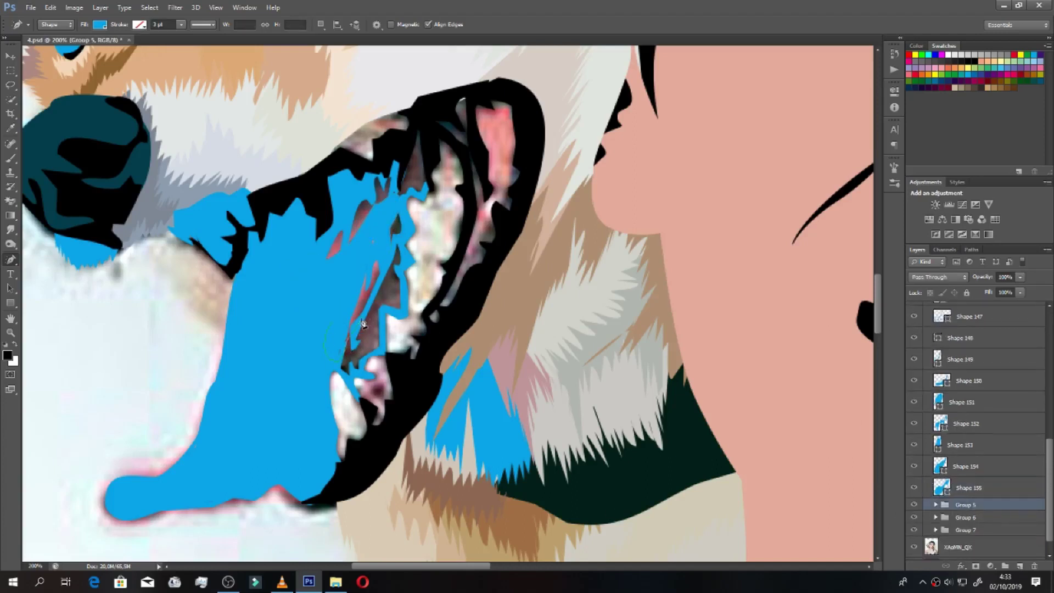
pyautogui.moveTo(393, 215)
pyautogui.mouseDown()
pyautogui.moveTo(364, 256)
pyautogui.moveTo(400, 187)
pyautogui.moveTo(358, 178)
pyautogui.mouseUp()
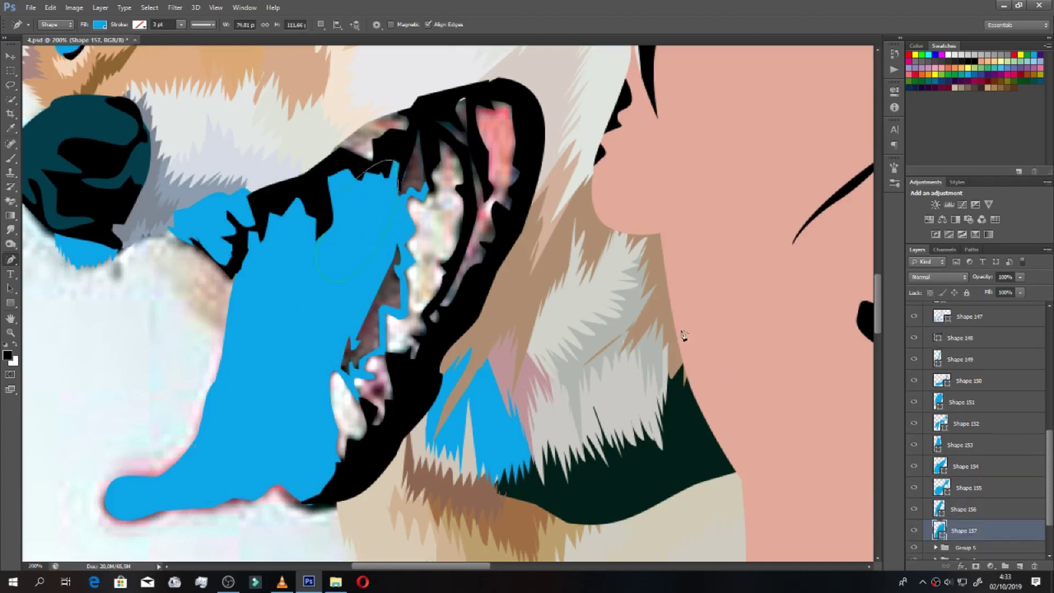
# Step: Add blue shapes near the upper teeth, inside the mouth and between teeth
pyautogui.click(961, 547)
pyautogui.moveTo(430, 196); pyautogui.dragTo(409, 198)
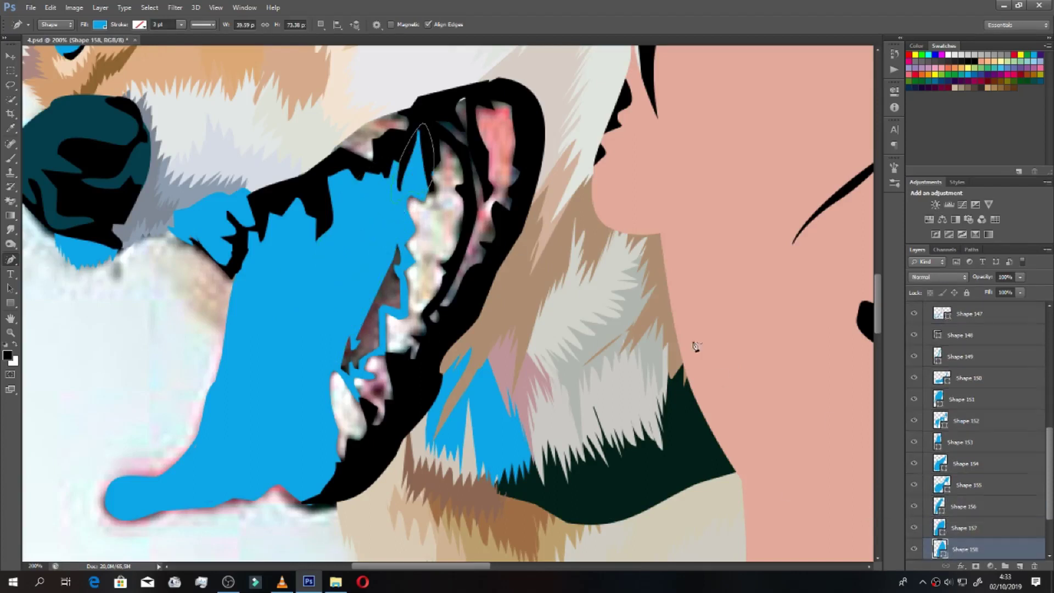
pyautogui.scroll(-2, 1044, 483)
pyautogui.click(965, 509)
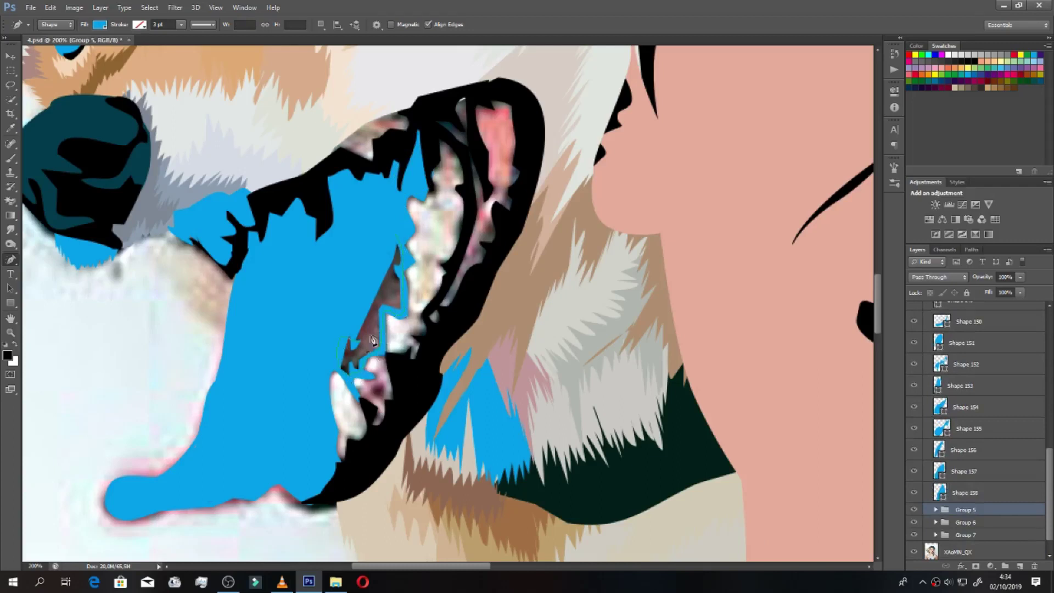
pyautogui.moveTo(372, 340); pyautogui.dragTo(352, 347)
pyautogui.click(964, 531)
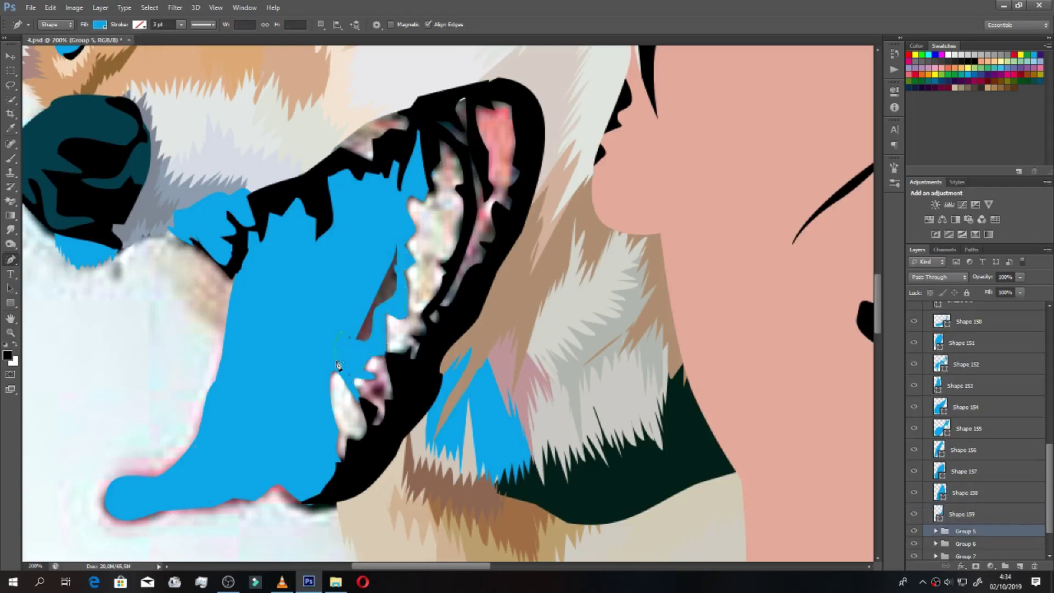
pyautogui.moveTo(402, 291); pyautogui.dragTo(353, 282)
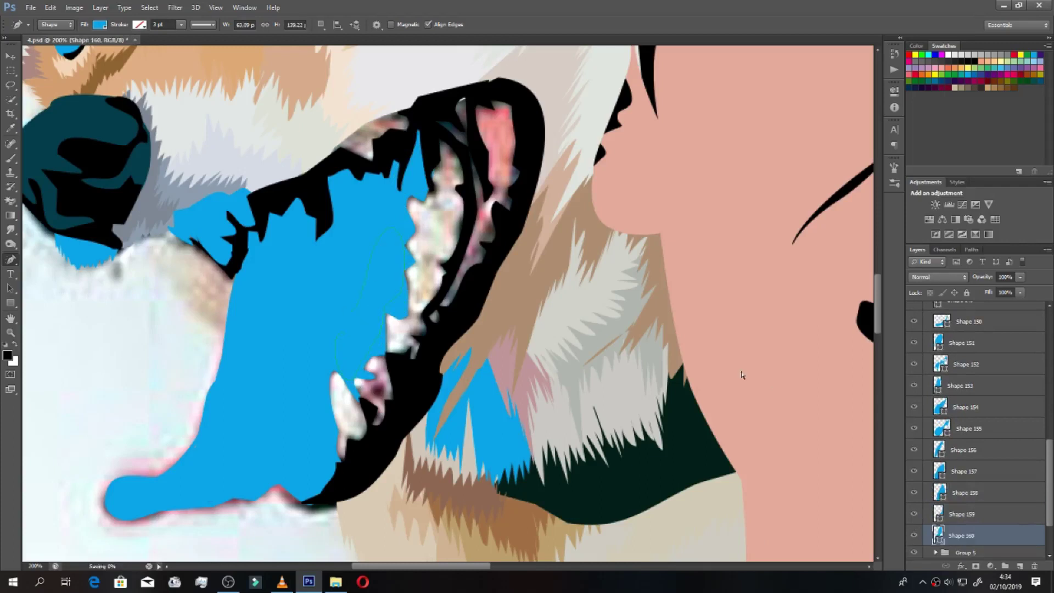
pyautogui.click(964, 552)
# Step: Trace a patch along the top mouth edge, then undo it as misplaced
pyautogui.moveTo(366, 142)
pyautogui.mouseDown()
pyautogui.moveTo(371, 134)
pyautogui.moveTo(351, 126)
pyautogui.moveTo(382, 97)
pyautogui.mouseUp()
pyautogui.scroll(-1, 987, 502)
pyautogui.click(986, 496)
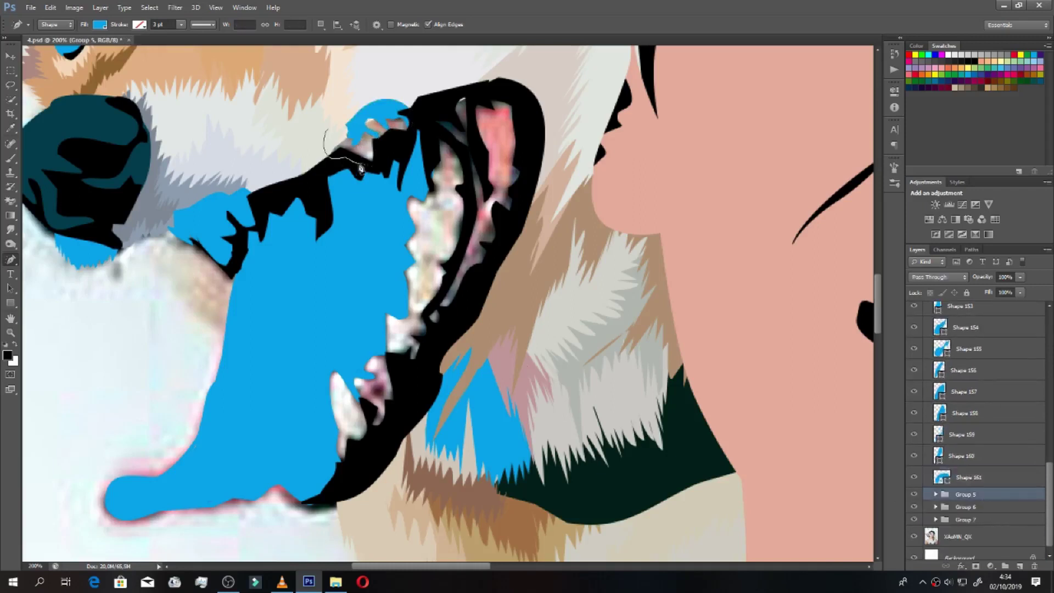
pyautogui.hotkey('ctrl', 'alt', 'z')
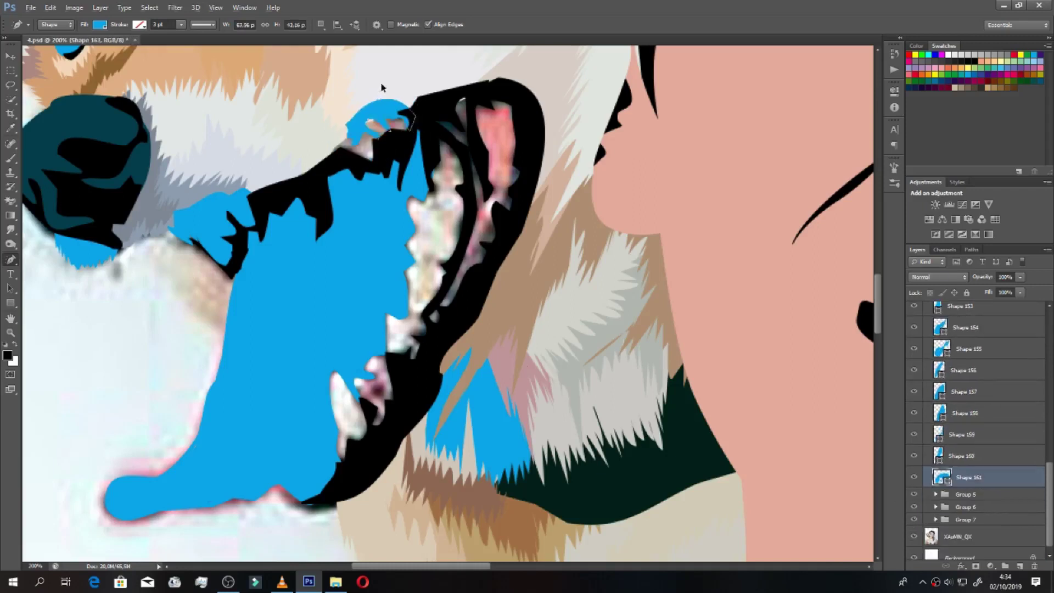
pyautogui.hotkey('ctrl', 'alt', 'z')
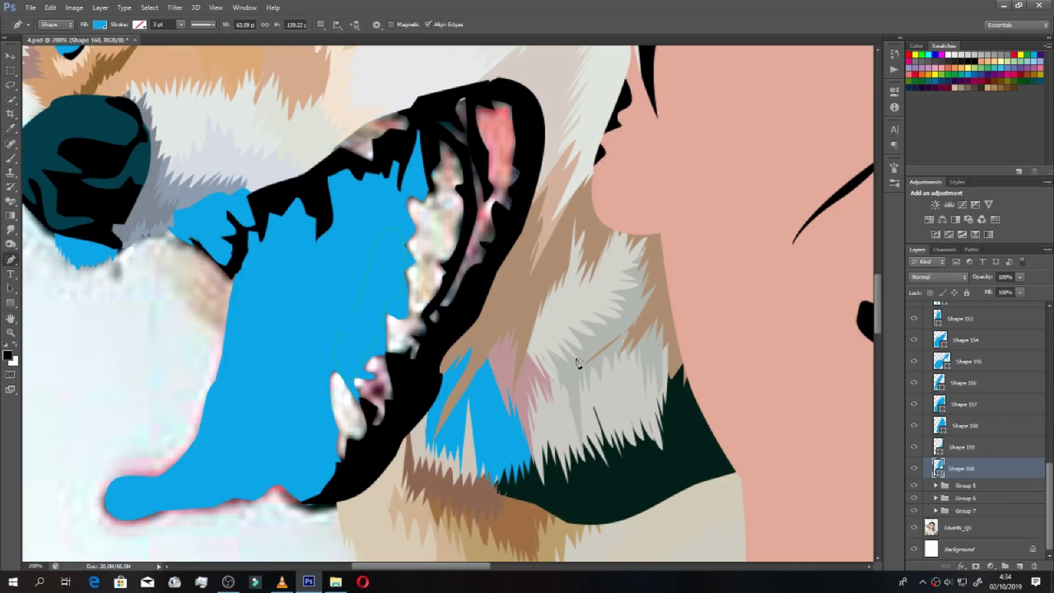
# Step: Trace a new blue shape along the dog's upper mouth edge
pyautogui.click(959, 486)
pyautogui.moveTo(332, 151)
pyautogui.mouseDown()
pyautogui.moveTo(358, 131)
pyautogui.moveTo(384, 140)
pyautogui.moveTo(323, 169)
pyautogui.moveTo(331, 155)
pyautogui.mouseUp()
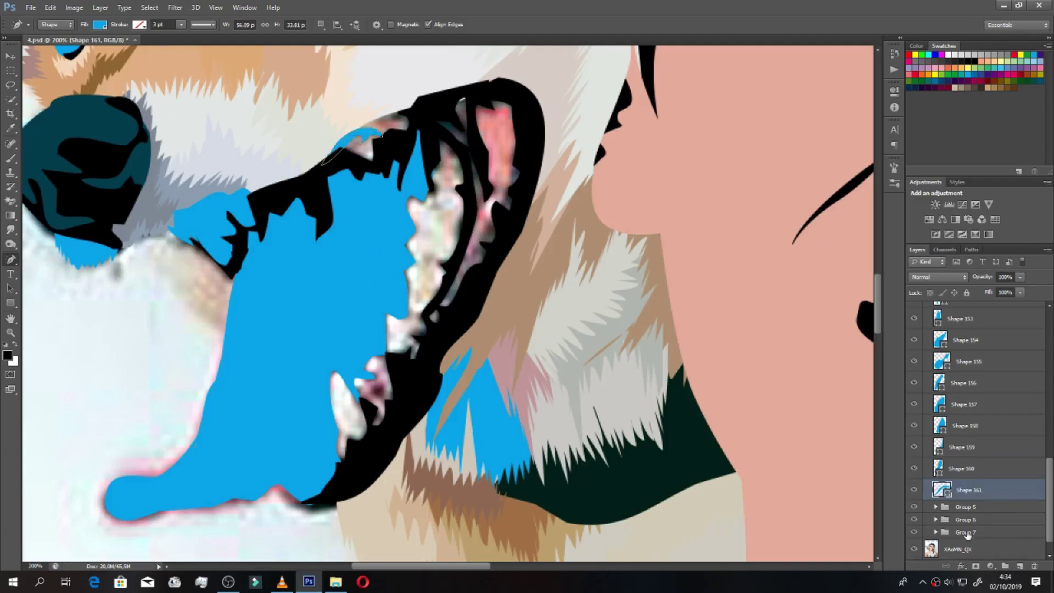
pyautogui.click(970, 507)
pyautogui.moveTo(398, 127)
pyautogui.mouseDown()
pyautogui.moveTo(405, 120)
pyautogui.moveTo(411, 132)
pyautogui.moveTo(369, 128)
pyautogui.moveTo(399, 116)
pyautogui.moveTo(406, 143)
pyautogui.moveTo(378, 122)
pyautogui.moveTo(362, 135)
pyautogui.mouseUp()
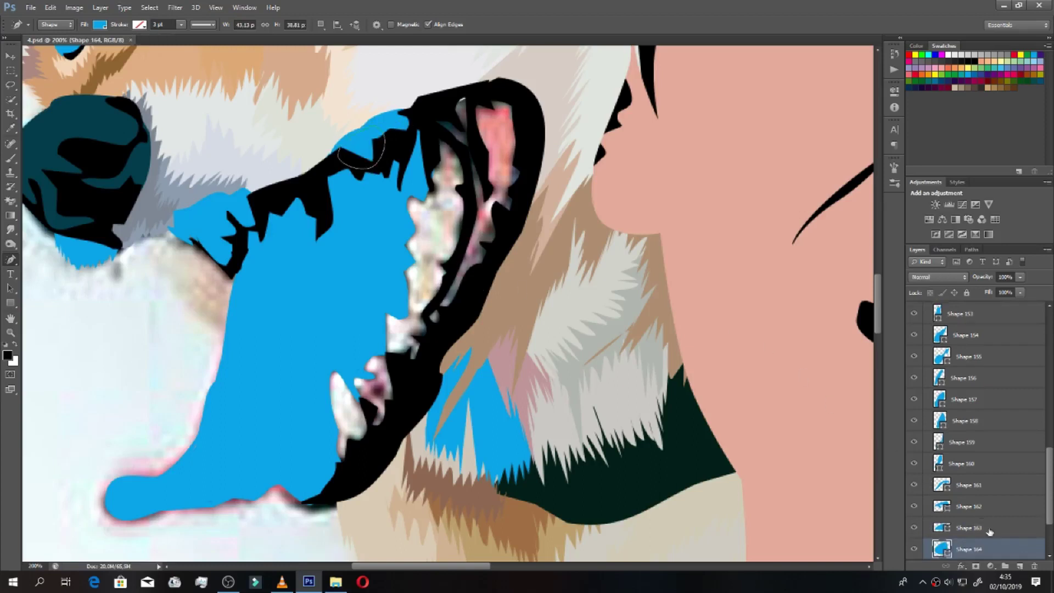
pyautogui.hotkey('alt', '[')
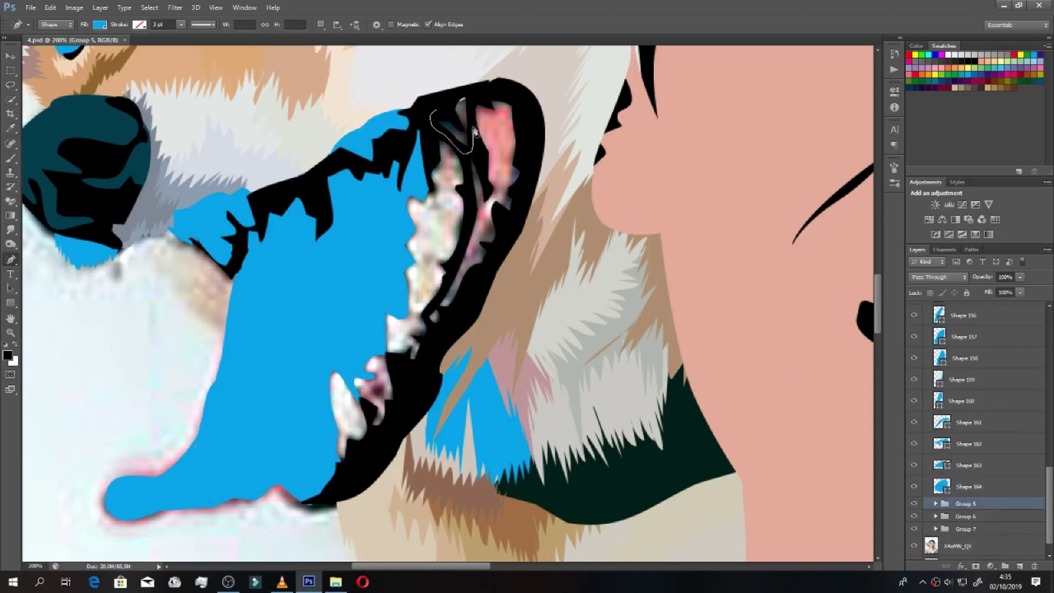
pyautogui.click(448, 88)
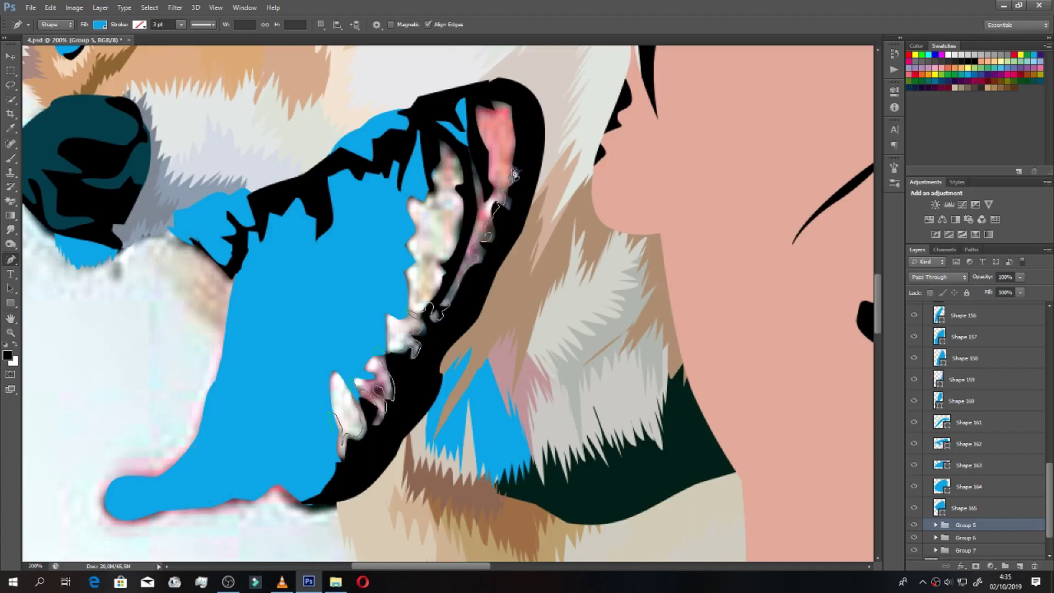
# Step: Close and refine the shape along the dog's lower jaw edge
pyautogui.click(360, 480)
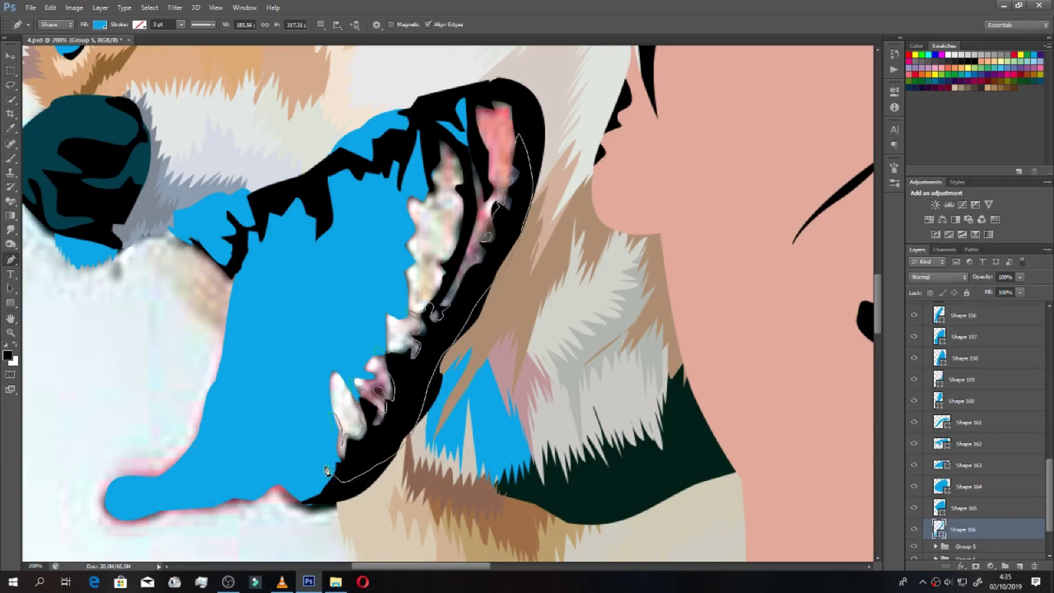
pyautogui.moveTo(520, 236); pyautogui.dragTo(514, 230)
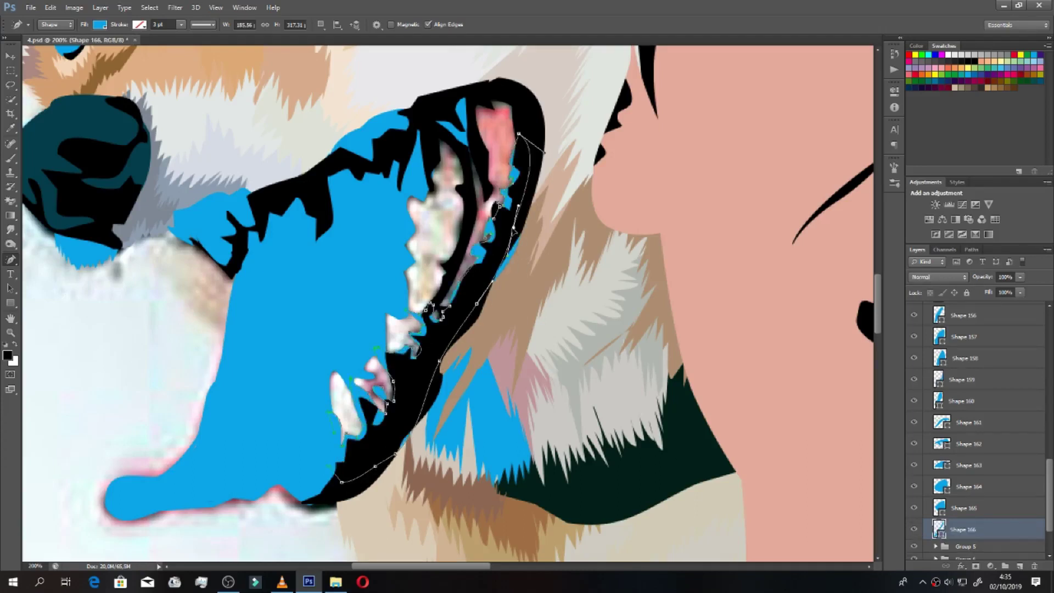
pyautogui.click(392, 452)
pyautogui.press('Return')
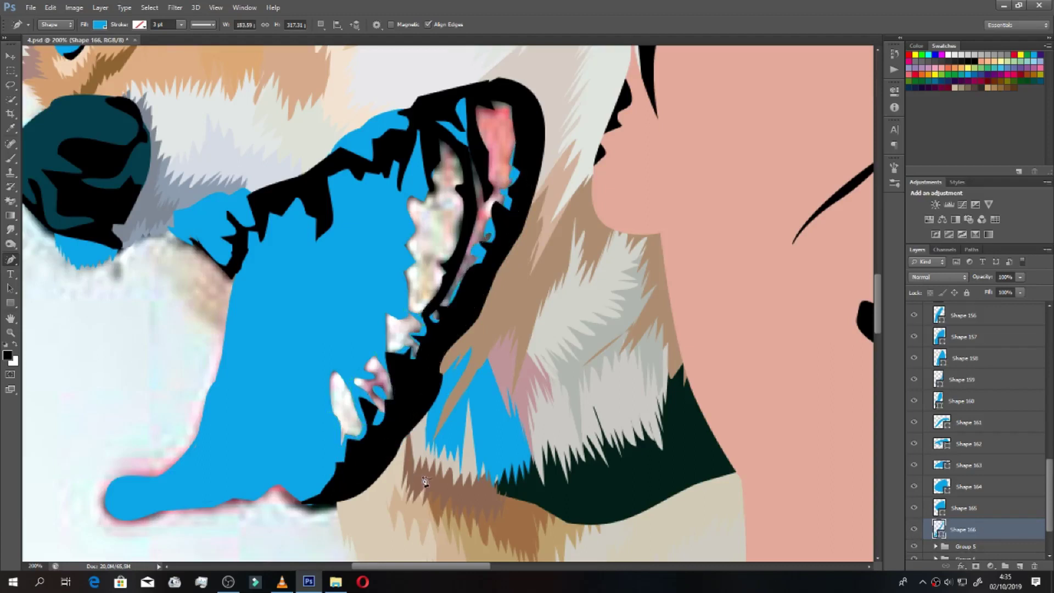
pyautogui.click(960, 546)
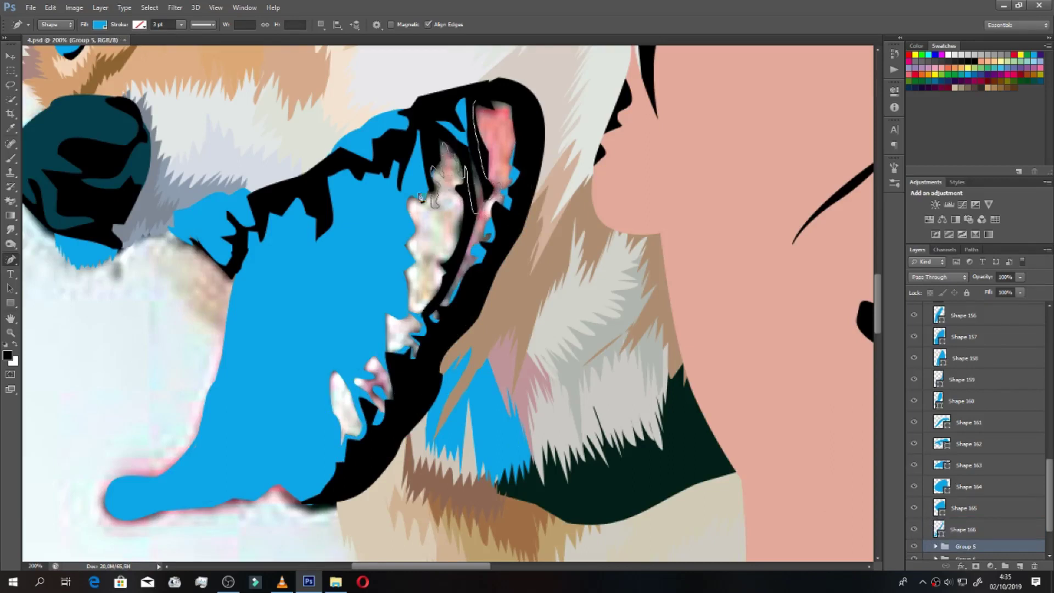
# Step: Cover the teeth area and pink streaks in the mouth with blue shapes
pyautogui.click(452, 110)
pyautogui.scroll(-3, 1049, 483)
pyautogui.press('Return')
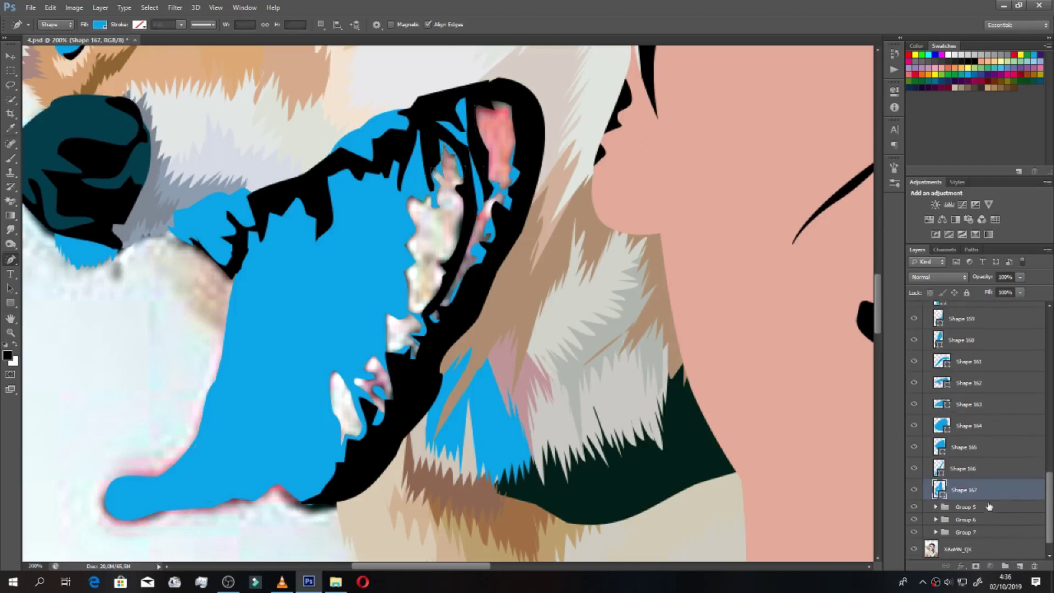
pyautogui.click(965, 507)
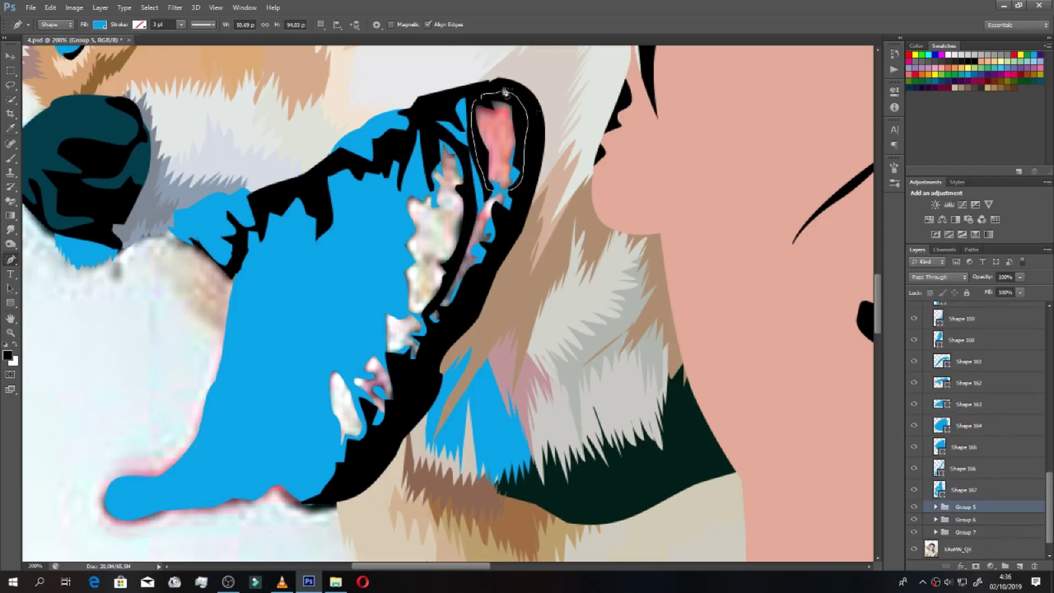
pyautogui.click(506, 93)
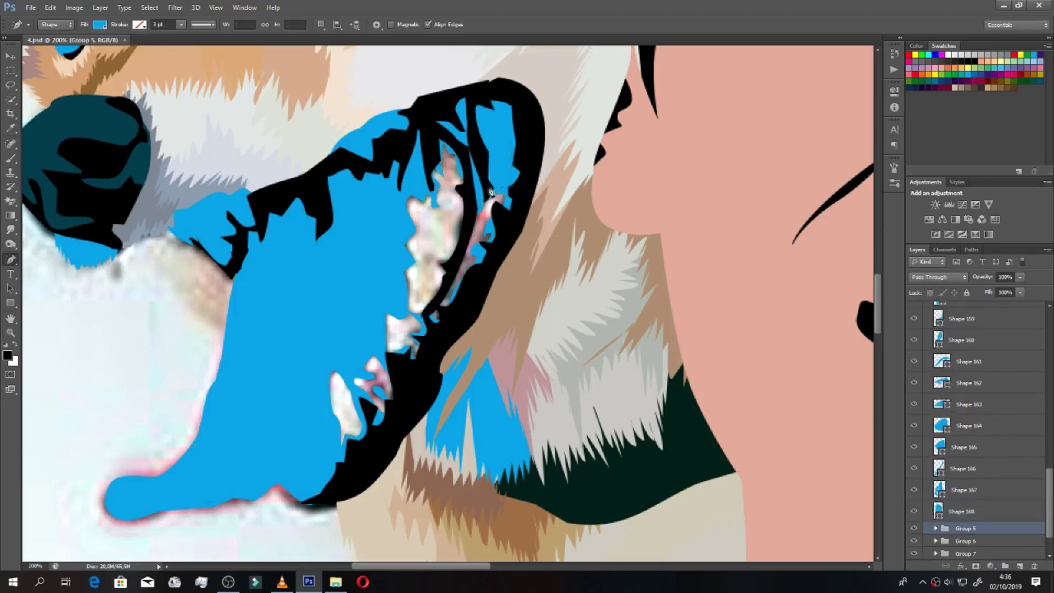
pyautogui.click(492, 192)
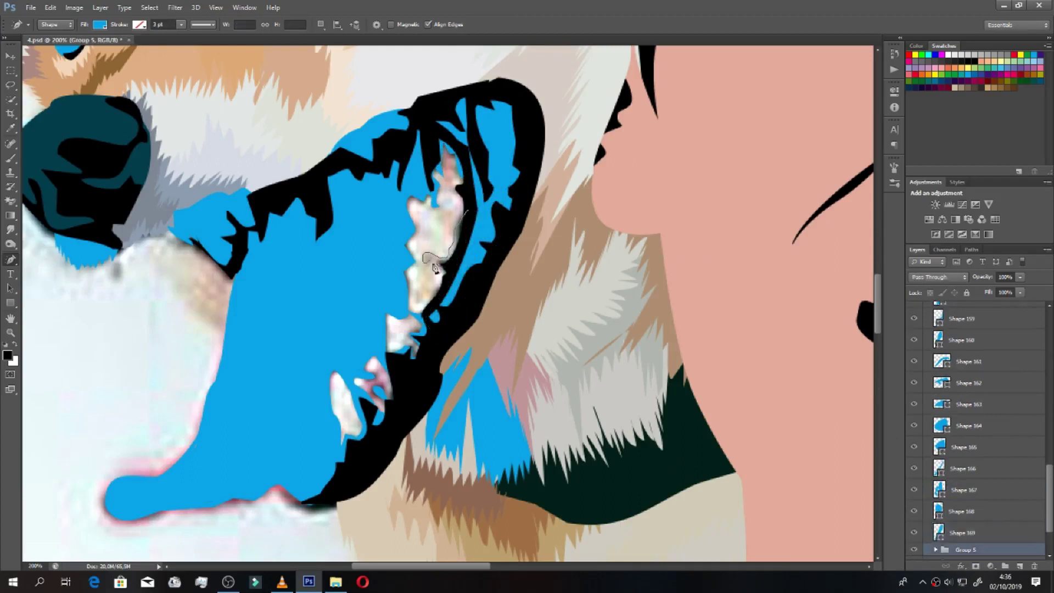
pyautogui.click(468, 211)
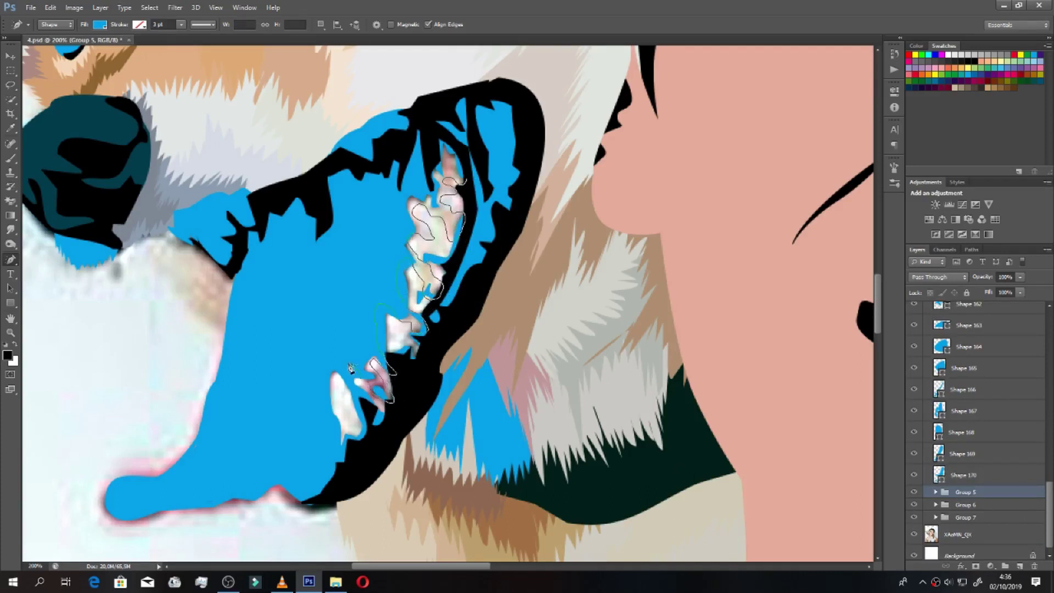
# Step: Trace blue shapes around several tooth highlights
pyautogui.click(464, 175)
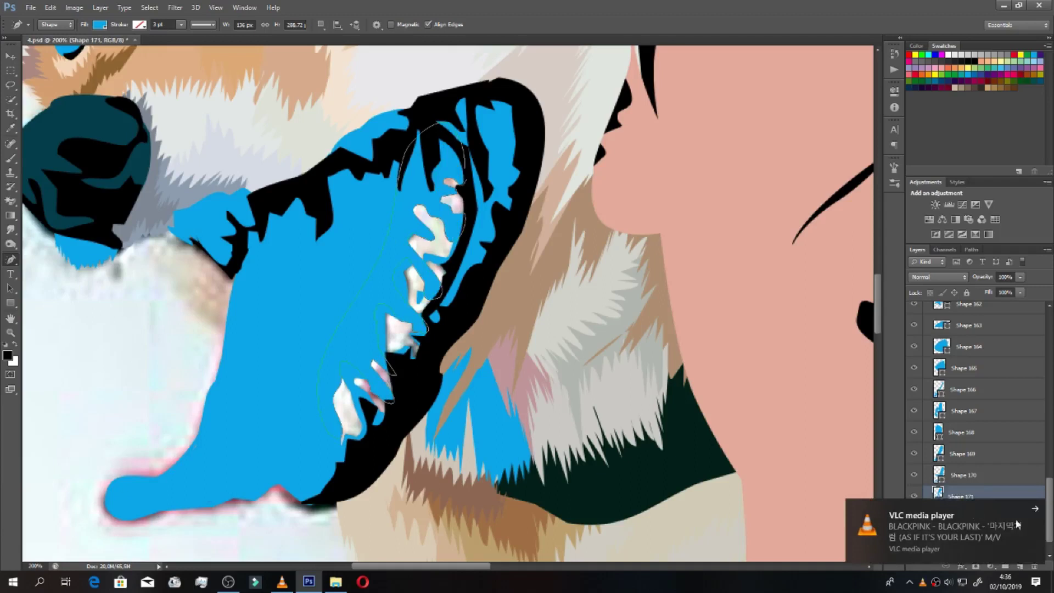
pyautogui.click(477, 189)
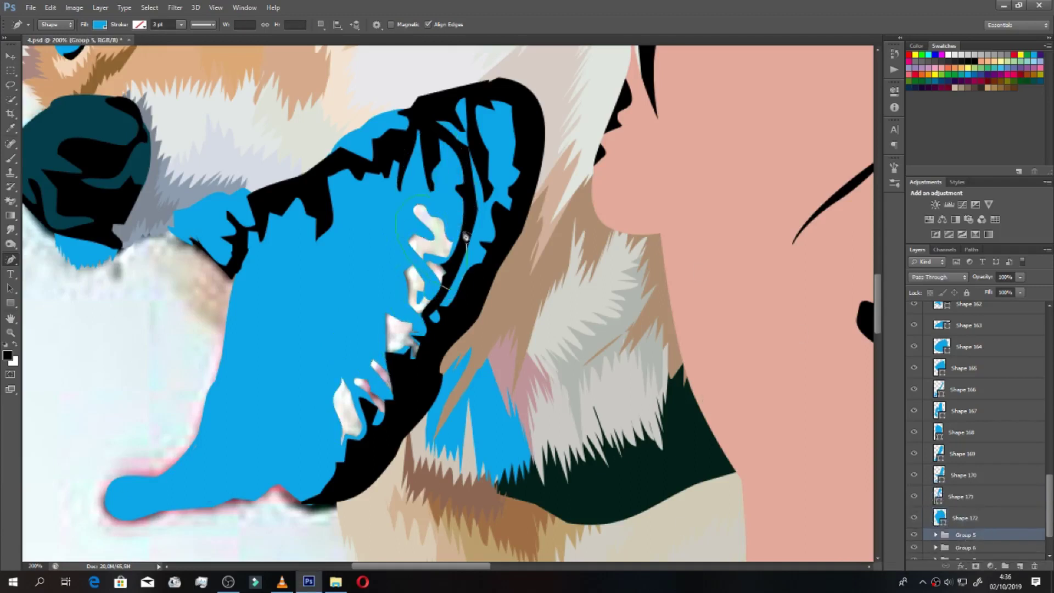
pyautogui.click(464, 236)
pyautogui.click(415, 328)
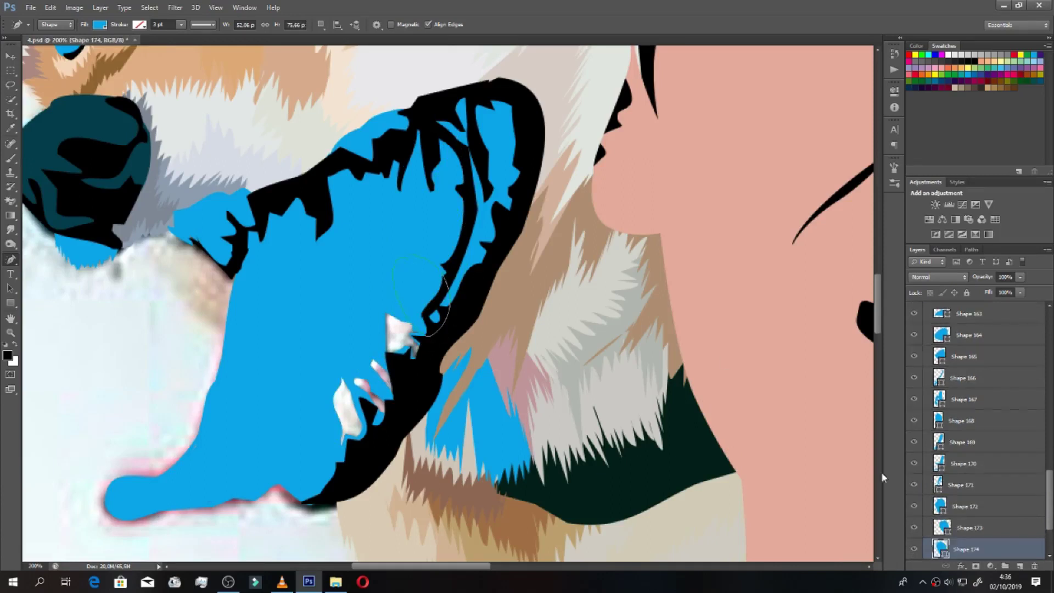
pyautogui.moveTo(1050, 495); pyautogui.dragTo(1050, 526)
# Step: Cover the remaining white and pink tooth highlights, including the last tooth
pyautogui.click(379, 339)
pyautogui.click(407, 347)
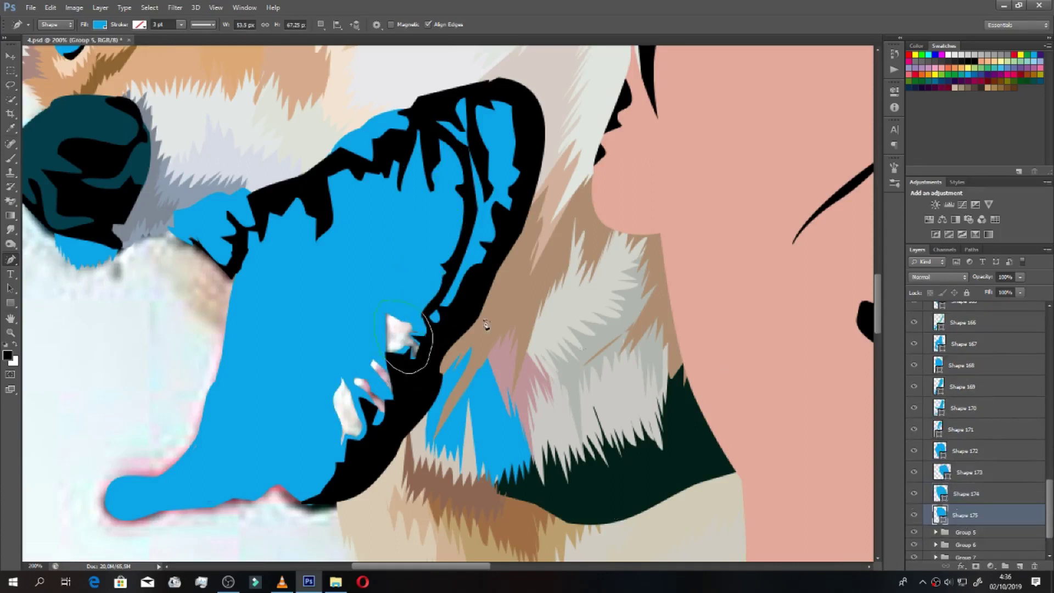
pyautogui.click(387, 330)
pyautogui.click(955, 532)
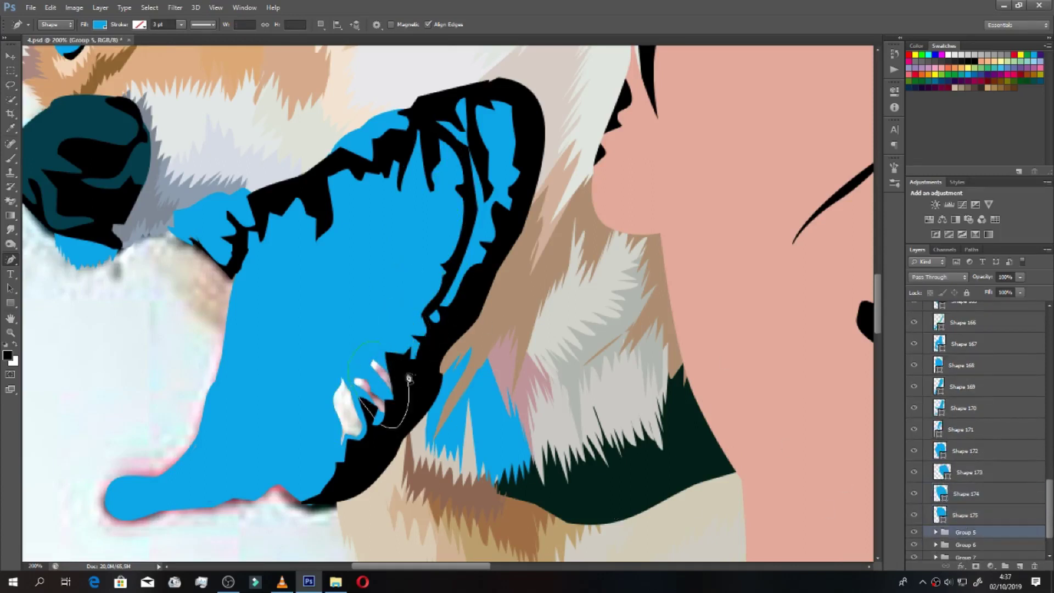
pyautogui.click(409, 379)
pyautogui.click(341, 376)
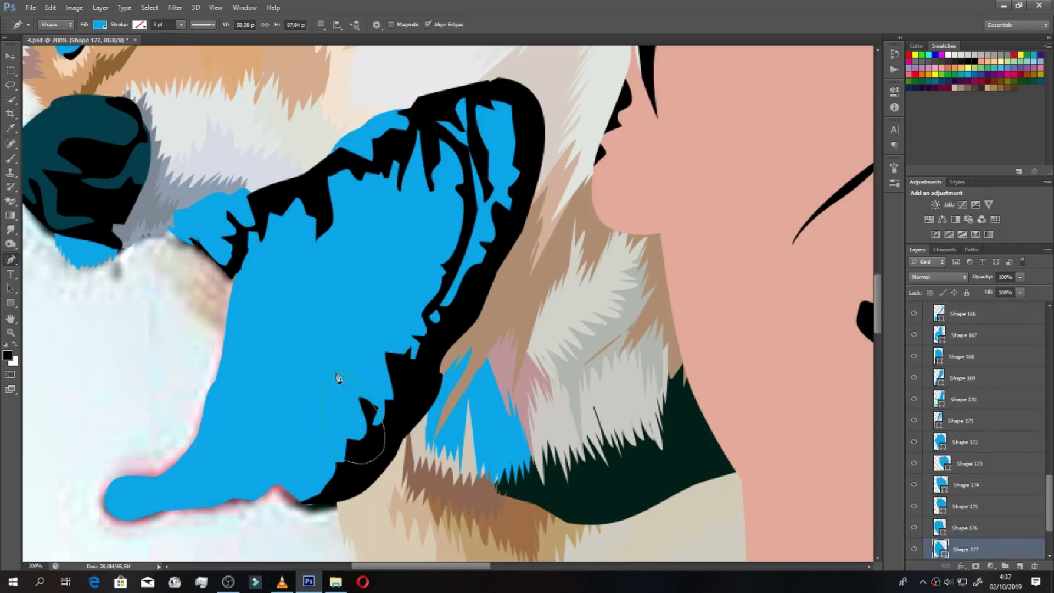
# Step: Fit the image on screen, show Group 6 and select the Shape 70 layer
pyautogui.hotkey('ctrl', '0')
pyautogui.scroll(5, 355, 327)
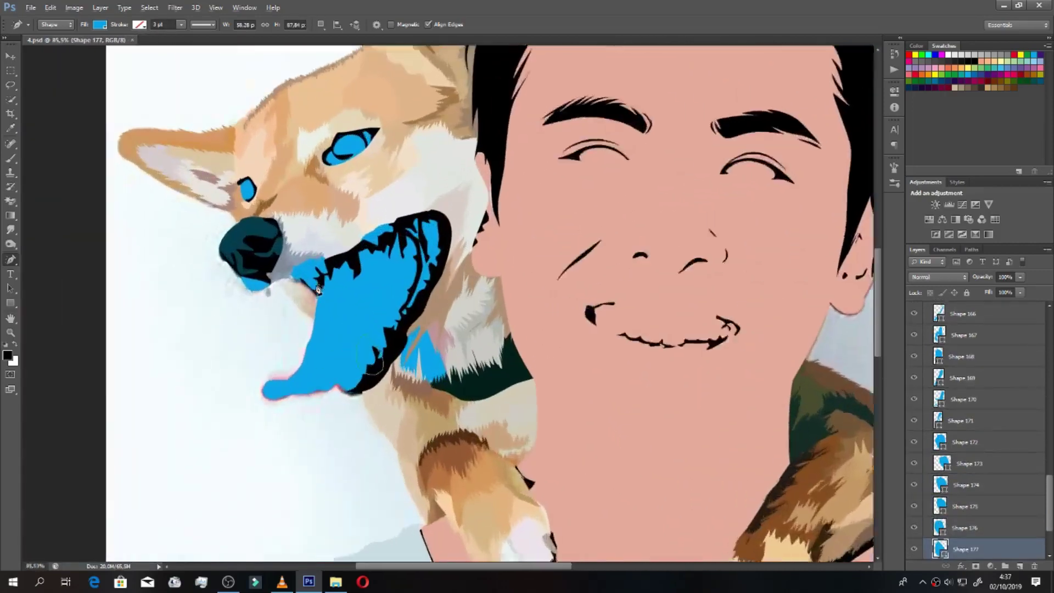
pyautogui.scroll(-3, 914, 494)
pyautogui.click(913, 499)
pyautogui.scroll(-5, 944, 477)
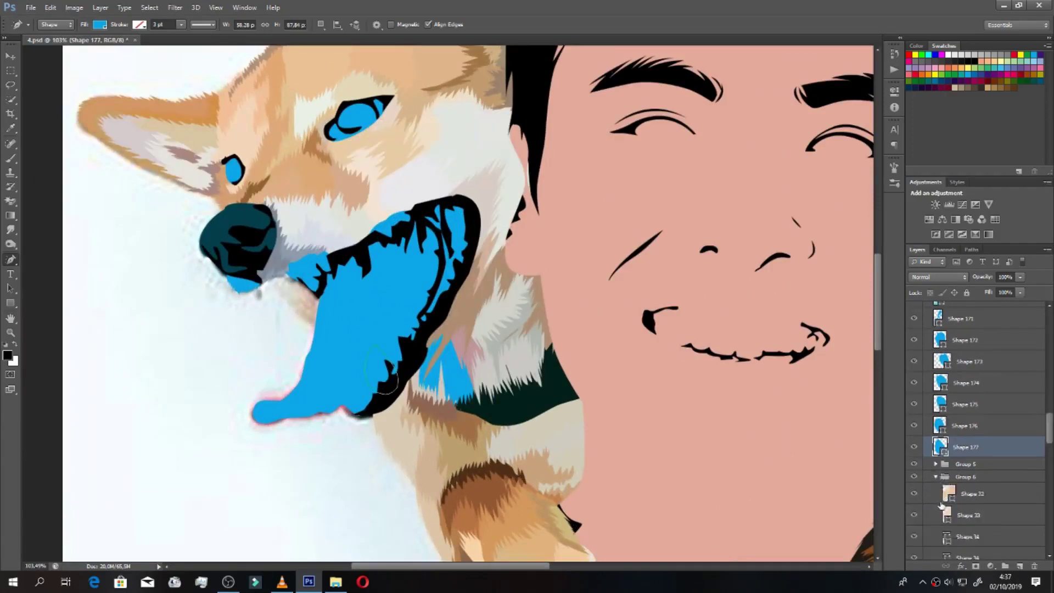
pyautogui.scroll(-3, 974, 460)
pyautogui.scroll(-3, 980, 477)
pyautogui.scroll(-3, 985, 494)
pyautogui.scroll(-3, 989, 516)
pyautogui.click(989, 516)
# Step: Show the reference photo and refill Shape 70 with a beige sampled from it
pyautogui.scroll(5, 988, 483)
pyautogui.scroll(5, 1026, 467)
pyautogui.scroll(5, 1043, 412)
pyautogui.moveTo(1050, 384); pyautogui.dragTo(1050, 543)
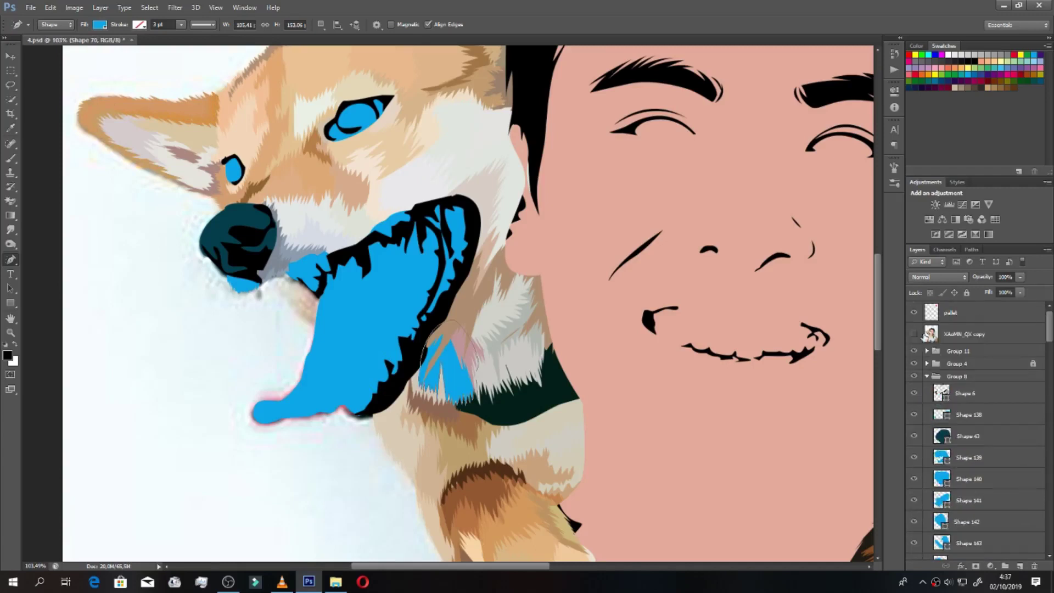
pyautogui.scroll(5, 976, 428)
pyautogui.doubleClick(948, 451)
pyautogui.click(809, 319)
pyautogui.press('Return')
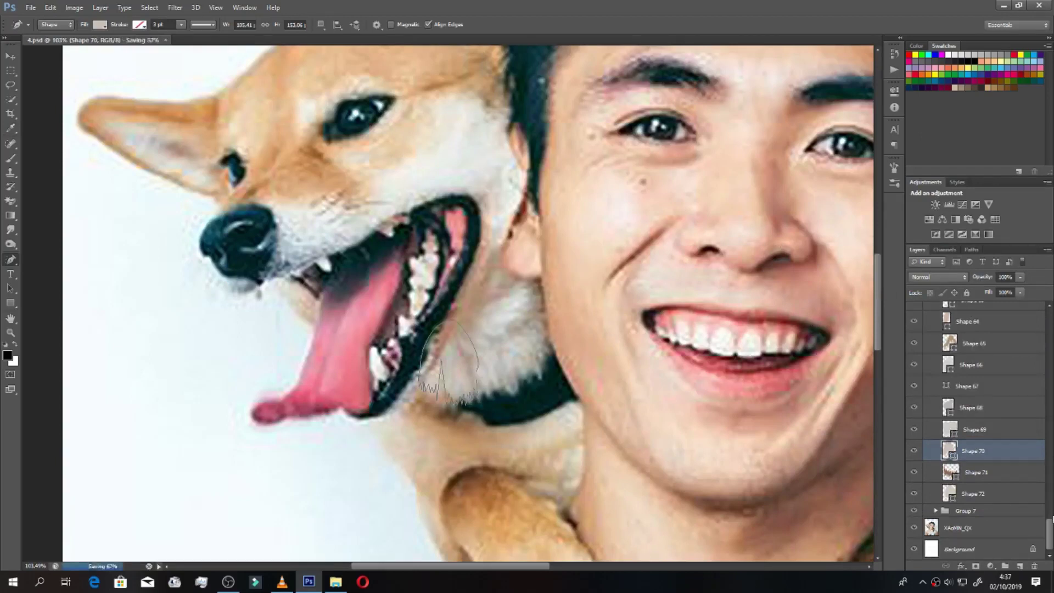
pyautogui.scroll(10, 913, 381)
pyautogui.scroll(10, 913, 382)
# Step: In Group 8, check the fill colours of Shape 43 and Shape 138, leaving them unchanged
pyautogui.click(928, 376)
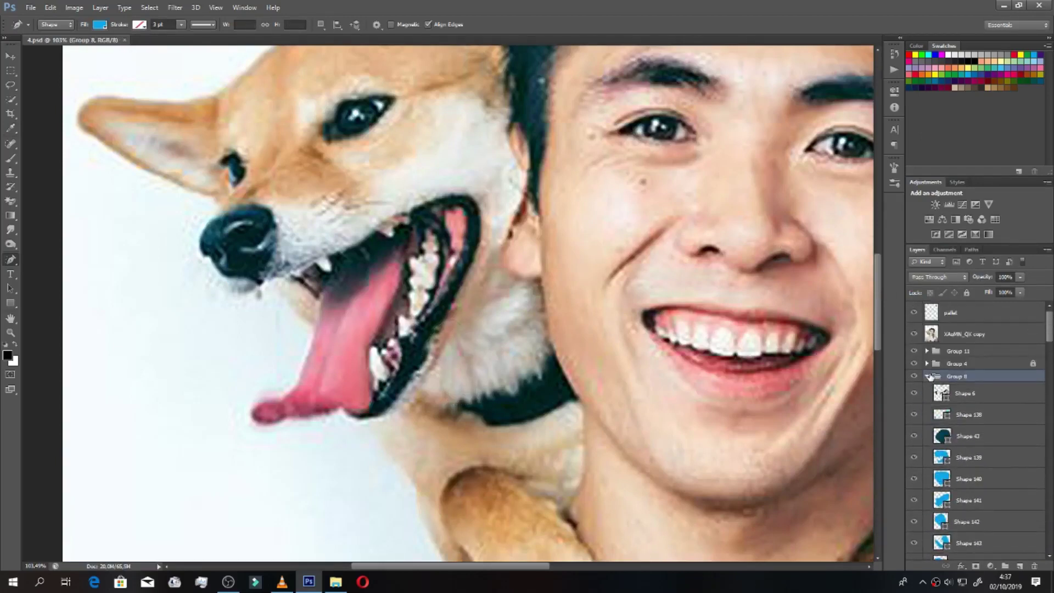
pyautogui.click(942, 413)
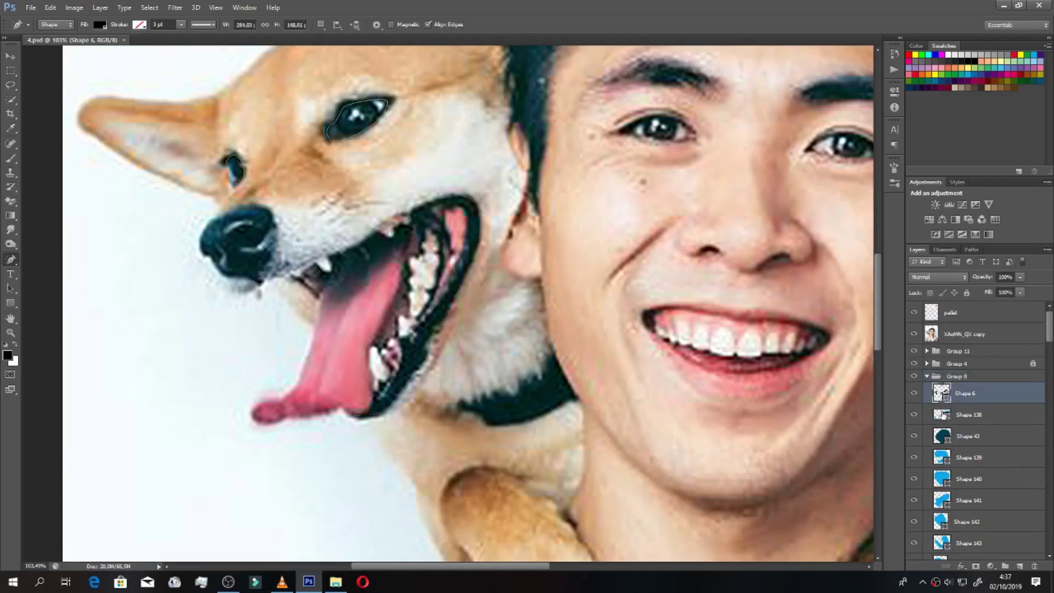
pyautogui.click(914, 333)
pyautogui.doubleClick(941, 436)
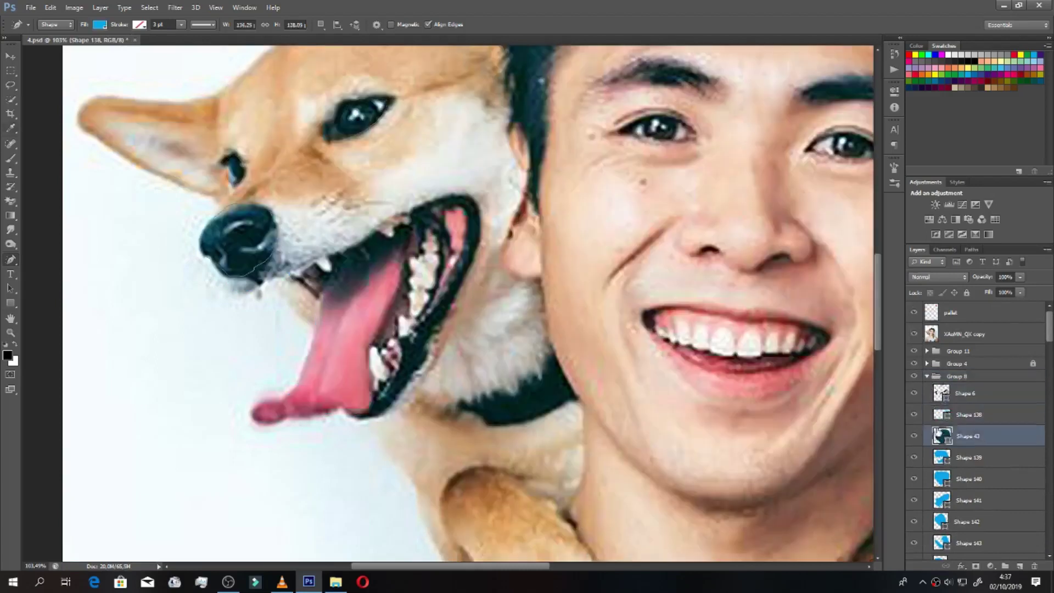
pyautogui.press('Escape')
pyautogui.doubleClick(941, 413)
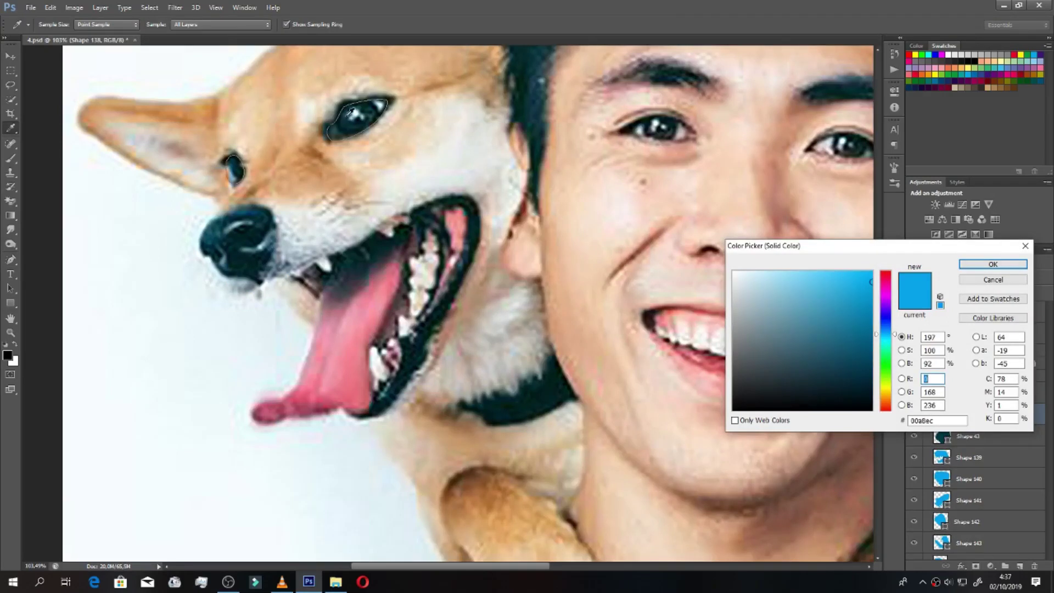
pyautogui.click(992, 263)
# Step: Recolour Shapes 139–141 with greys sampled from the reference photo
pyautogui.doubleClick(942, 457)
pyautogui.click(755, 345)
pyautogui.click(992, 262)
pyautogui.doubleClick(942, 479)
pyautogui.click(757, 301)
pyautogui.click(992, 263)
pyautogui.doubleClick(942, 500)
pyautogui.click(756, 307)
pyautogui.click(992, 263)
# Step: Recolour Shapes 142 and 143 with light tones sampled from the dog's mouth
pyautogui.doubleClick(941, 521)
pyautogui.click(325, 266)
pyautogui.click(992, 263)
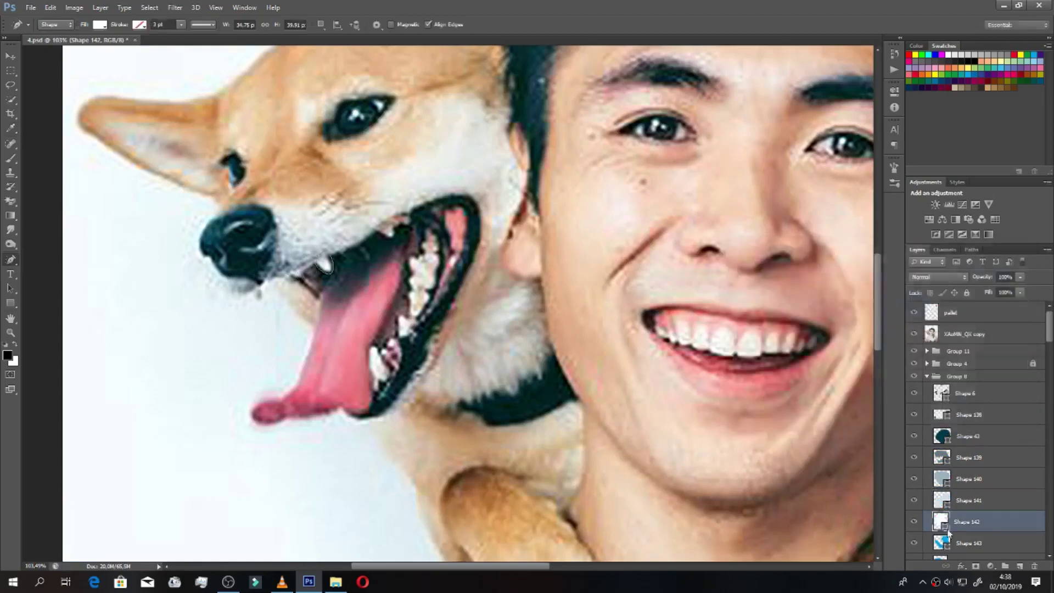
pyautogui.doubleClick(942, 543)
pyautogui.click(323, 268)
pyautogui.click(323, 274)
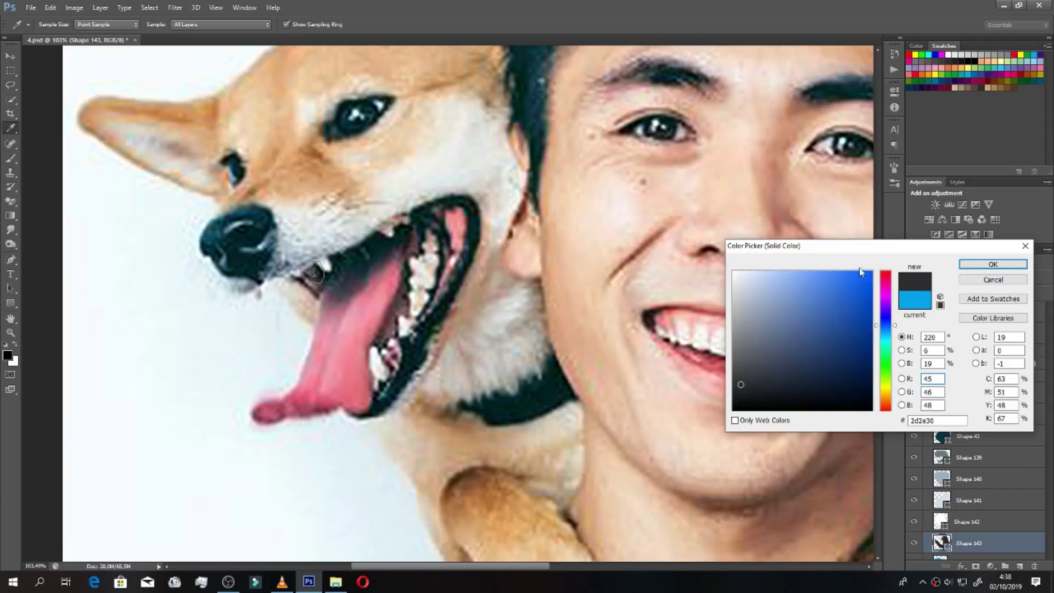
pyautogui.click(992, 264)
# Step: Fill Shape 144 with a sampled pink and Shape 145 with a dark purple-grey
pyautogui.scroll(-2, 977, 494)
pyautogui.doubleClick(941, 478)
pyautogui.click(312, 296)
pyautogui.click(992, 264)
pyautogui.doubleClick(941, 500)
pyautogui.click(724, 268)
pyautogui.click(351, 284)
pyautogui.click(351, 288)
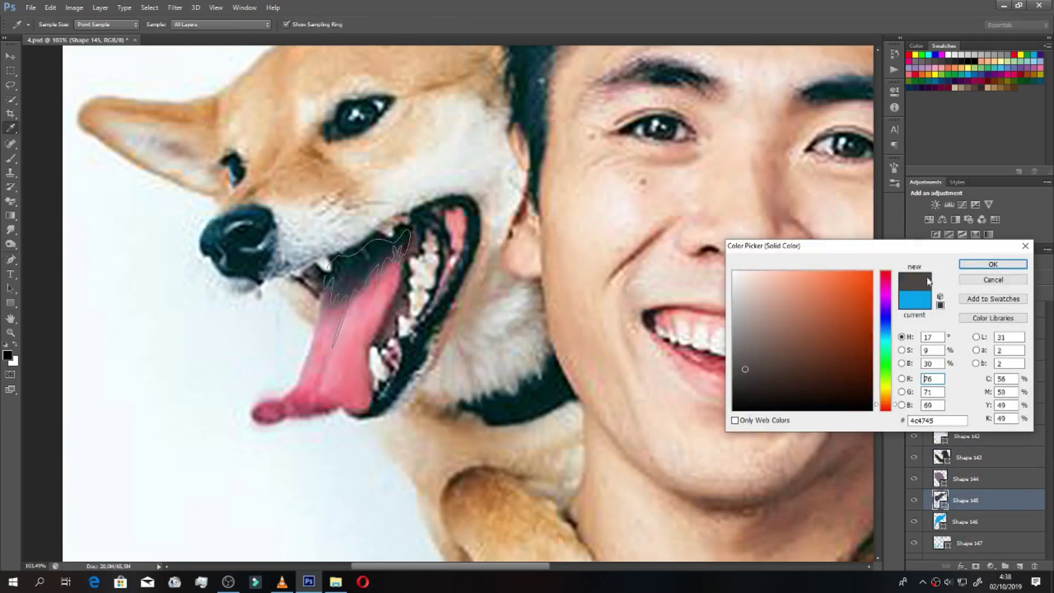
# Step: Recolour Shapes 146–148 with colours sampled from the photo, Shape 146 in pink
pyautogui.click(992, 263)
pyautogui.doubleClick(942, 521)
pyautogui.click(328, 307)
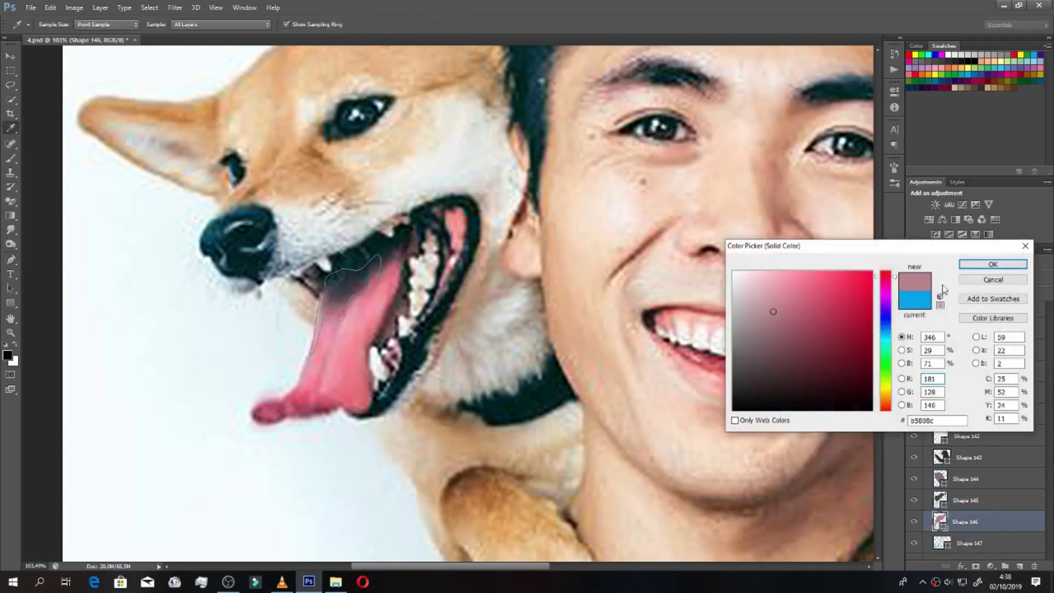
pyautogui.click(992, 263)
pyautogui.doubleClick(942, 543)
pyautogui.click(278, 411)
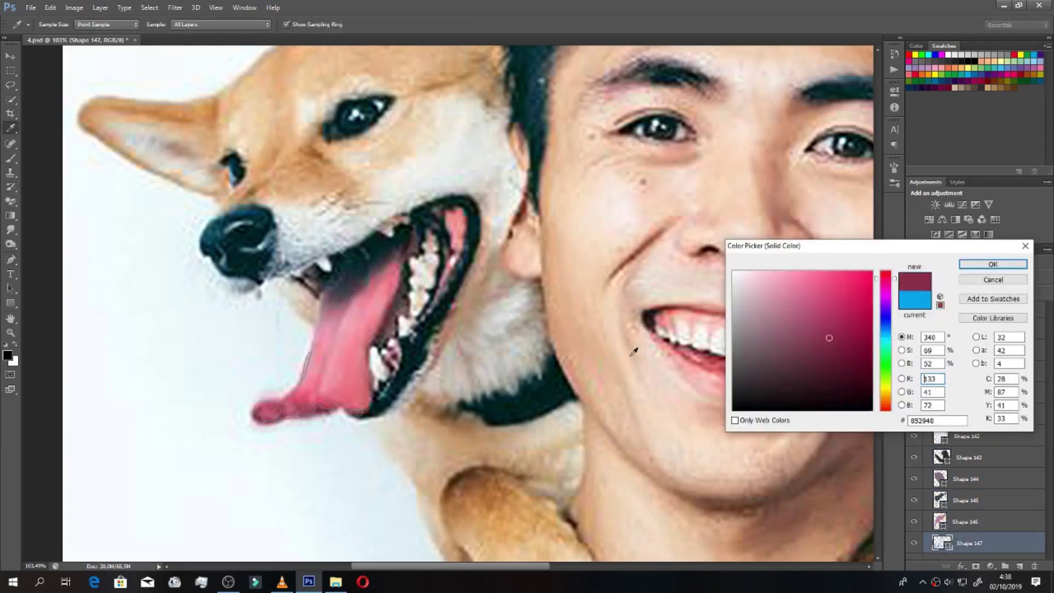
pyautogui.click(992, 264)
pyautogui.doubleClick(942, 522)
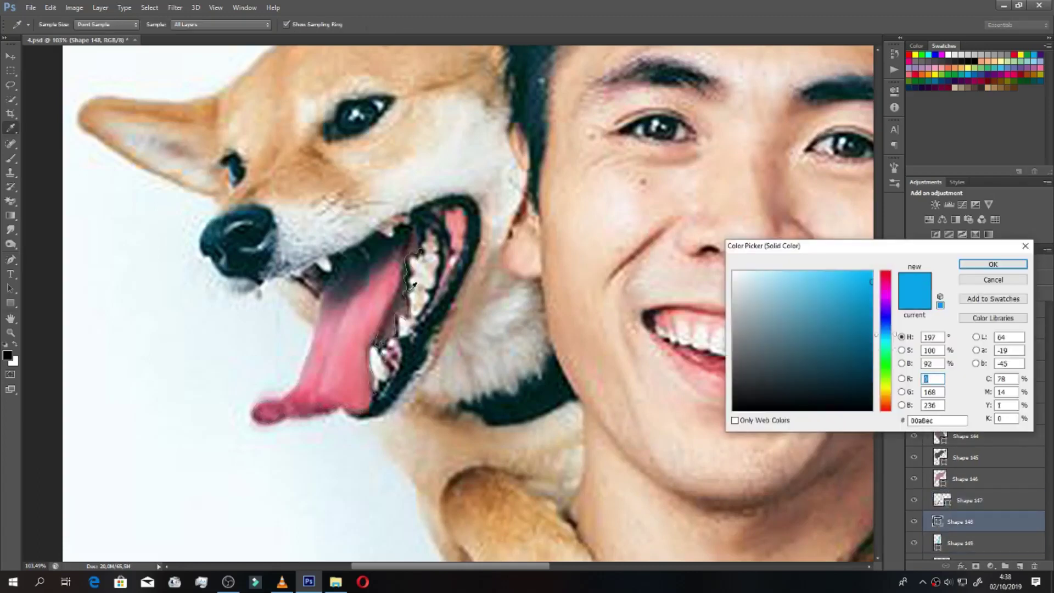
pyautogui.click(413, 290)
pyautogui.click(992, 263)
# Step: Fill Shape 149 with dark red from the mouth and Shapes 150–151 with tongue pinks
pyautogui.doubleClick(941, 543)
pyautogui.click(400, 329)
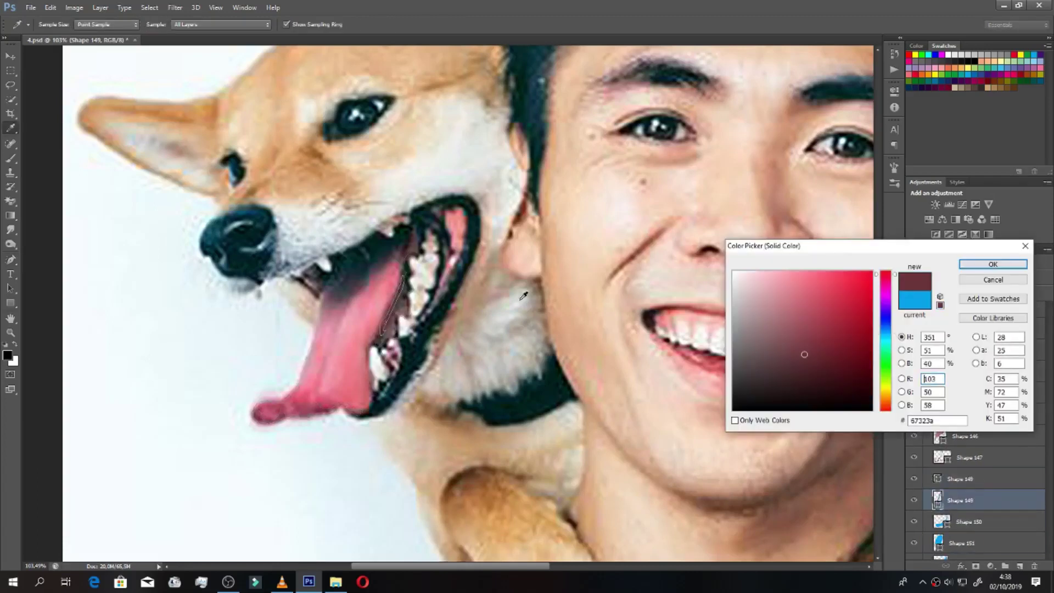
pyautogui.click(1012, 265)
pyautogui.doubleClick(942, 521)
pyautogui.click(329, 374)
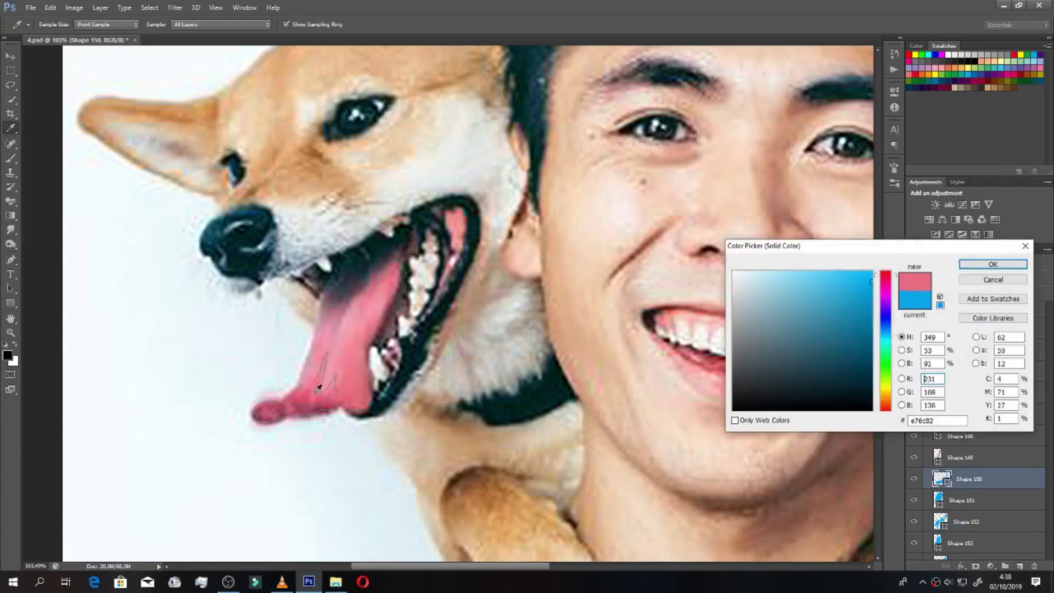
pyautogui.click(969, 265)
pyautogui.doubleClick(939, 500)
pyautogui.click(338, 362)
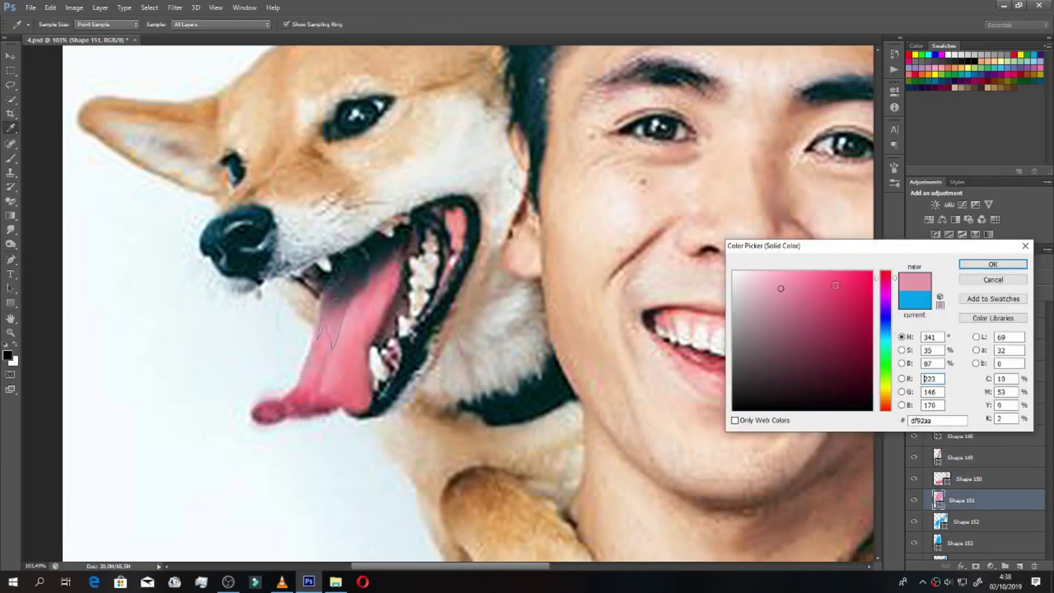
pyautogui.click(992, 264)
# Step: Recolour Shapes 152–154 with light and deeper pinks sampled from the tongue
pyautogui.doubleClick(940, 521)
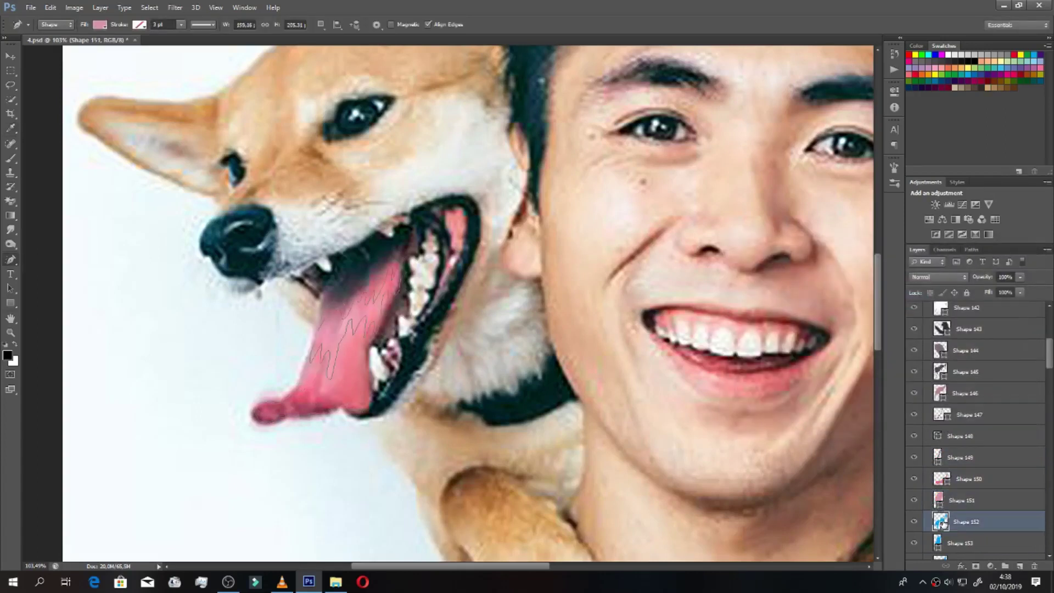
pyautogui.click(362, 307)
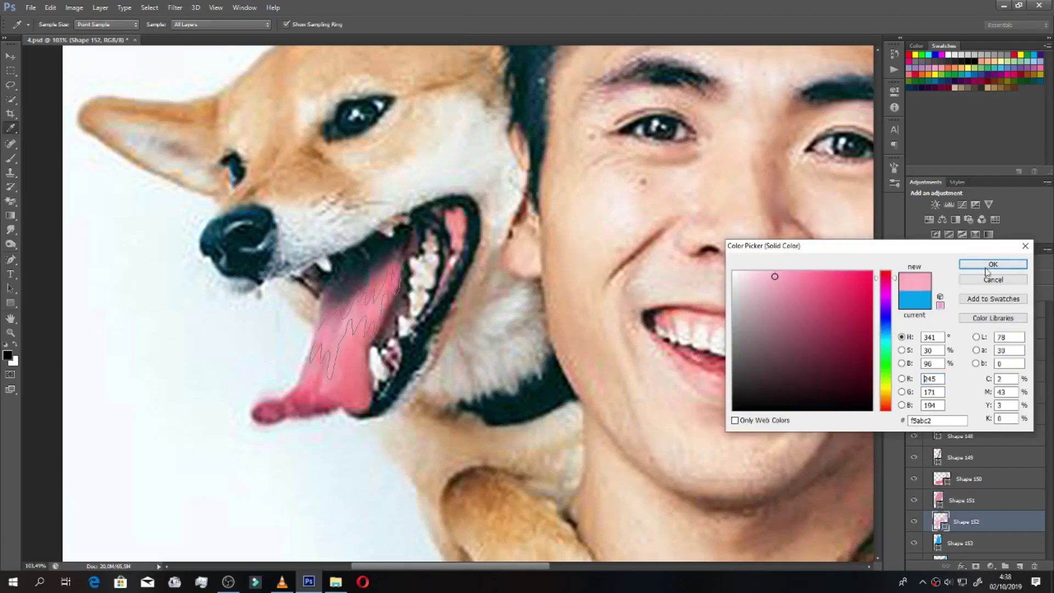
pyautogui.click(988, 266)
pyautogui.doubleClick(937, 543)
pyautogui.click(329, 384)
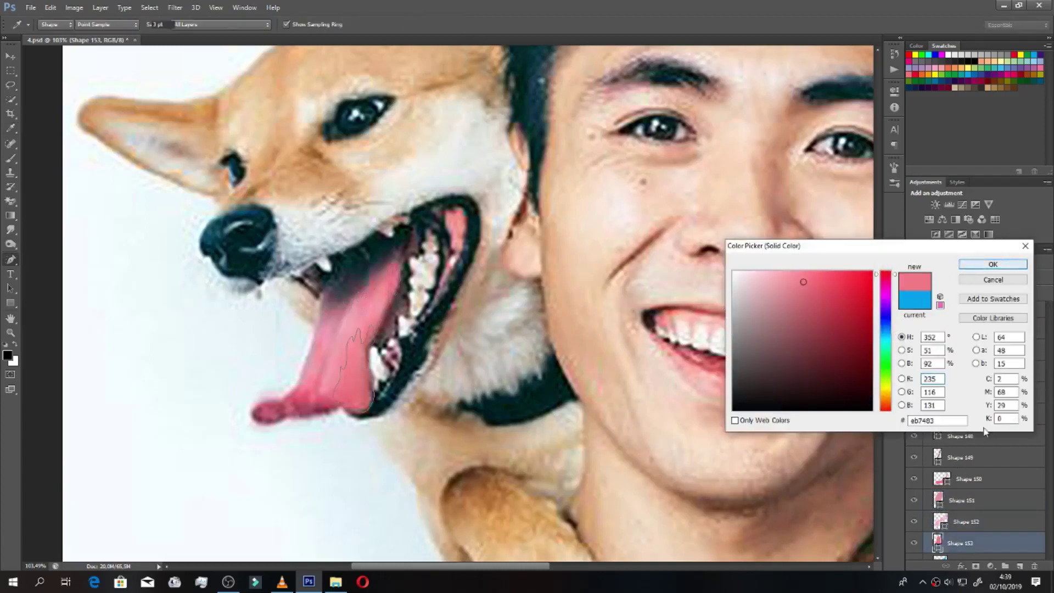
pyautogui.click(993, 264)
pyautogui.doubleClick(940, 478)
pyautogui.click(343, 354)
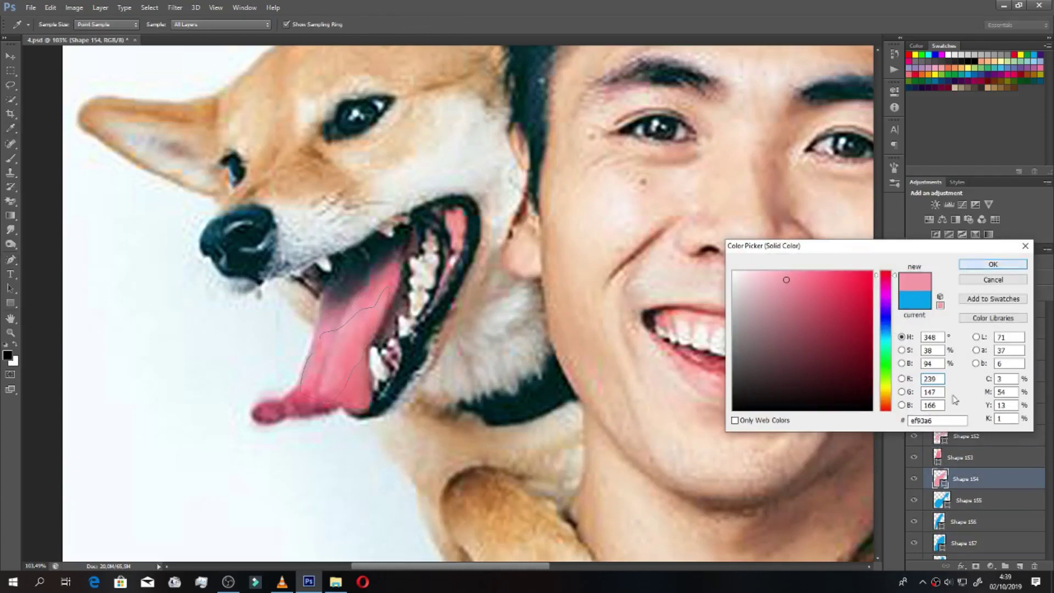
pyautogui.click(993, 264)
# Step: Recolour Shapes 155–157 with pinks sampled from the tongue
pyautogui.doubleClick(940, 500)
pyautogui.click(433, 289)
pyautogui.click(993, 264)
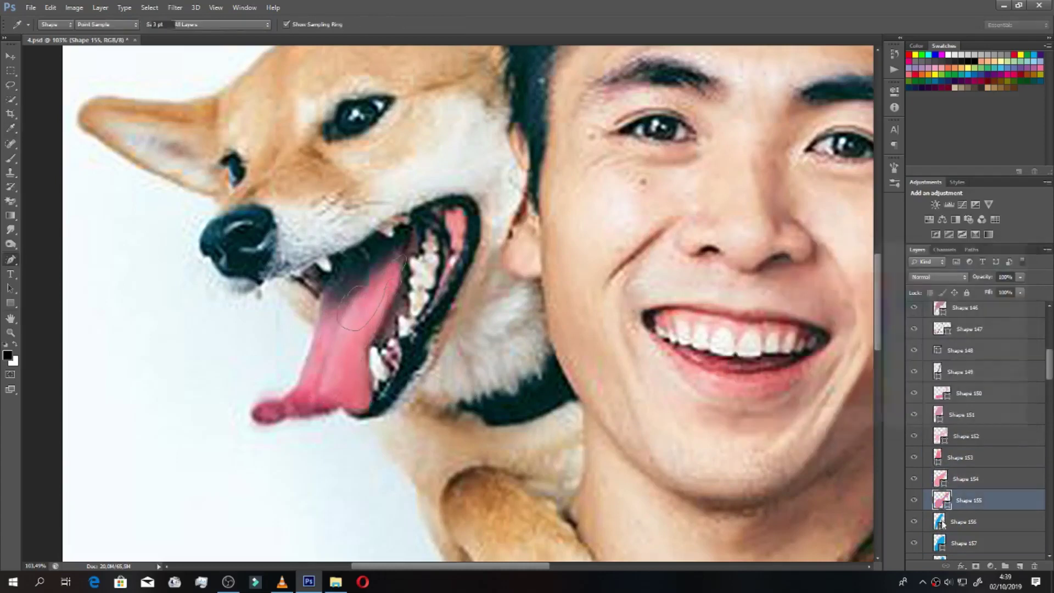
pyautogui.doubleClick(940, 522)
pyautogui.click(385, 307)
pyautogui.click(993, 264)
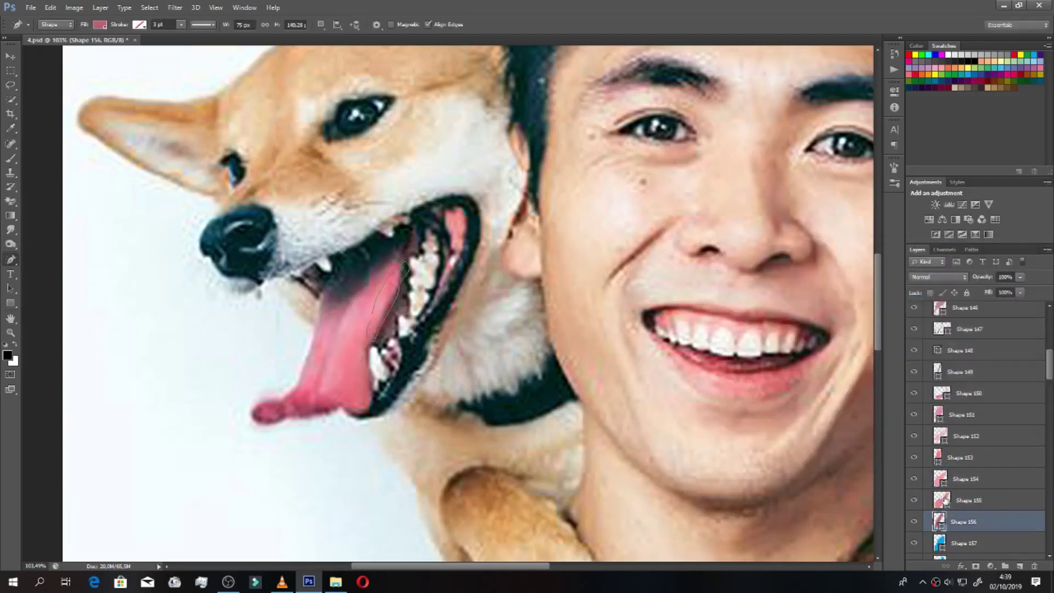
pyautogui.scroll(-1, 944, 500)
pyautogui.doubleClick(940, 479)
pyautogui.click(373, 285)
pyautogui.click(992, 264)
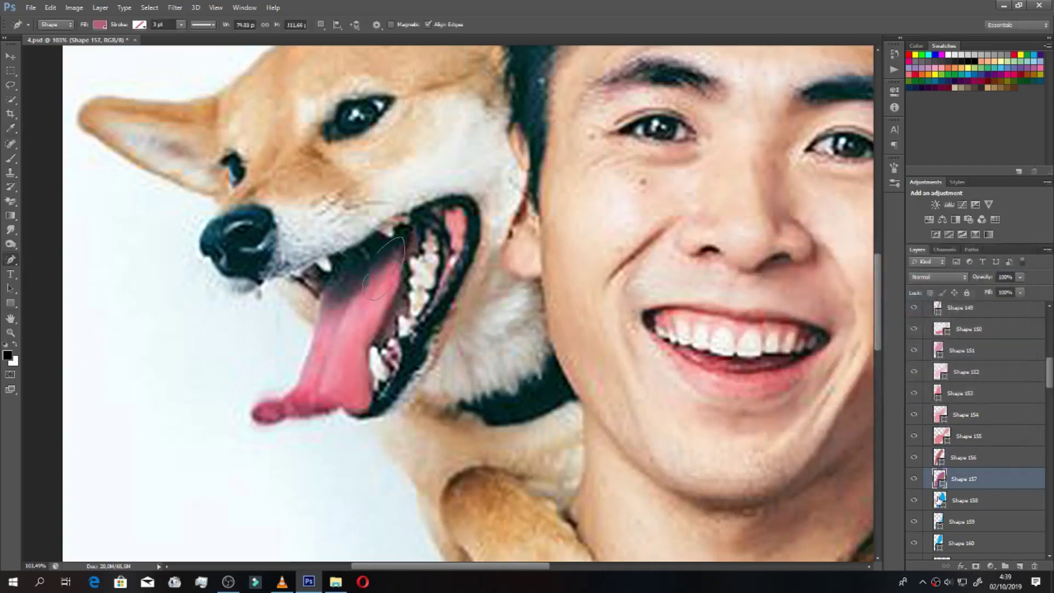
# Step: Fill Shapes 158–160 with pinks sampled from the dog's mouth
pyautogui.doubleClick(940, 500)
pyautogui.click(416, 237)
pyautogui.click(992, 264)
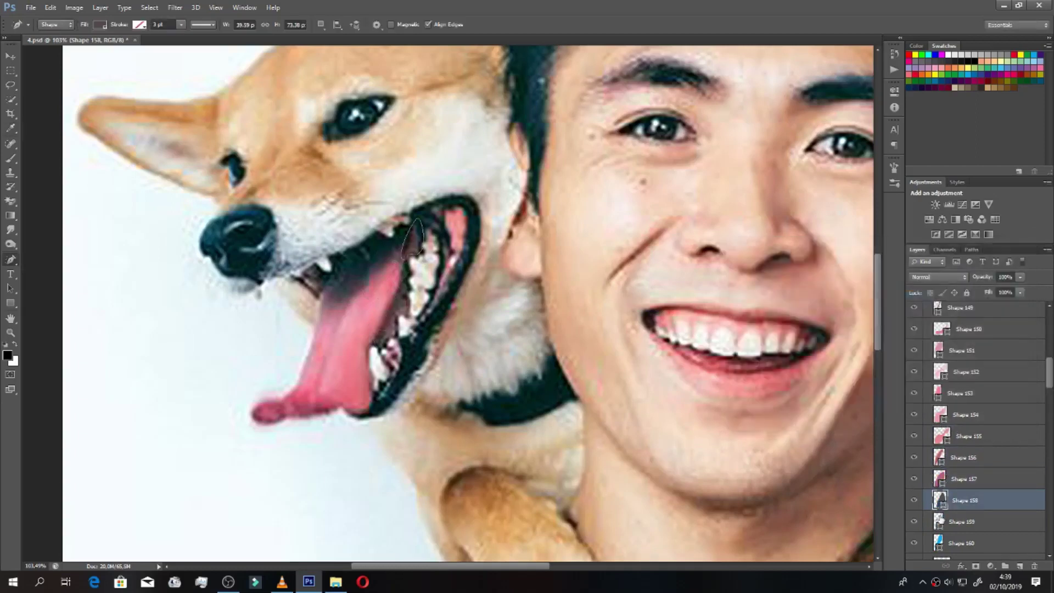
pyautogui.doubleClick(940, 521)
pyautogui.click(411, 307)
pyautogui.click(992, 264)
pyautogui.scroll(-1, 935, 478)
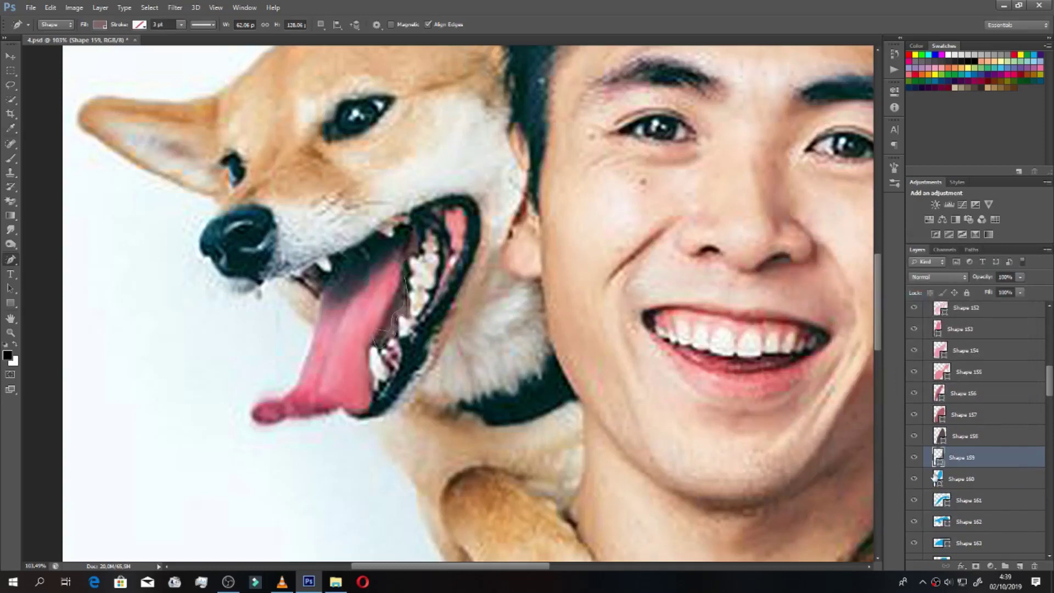
pyautogui.doubleClick(936, 479)
pyautogui.click(391, 311)
pyautogui.click(993, 264)
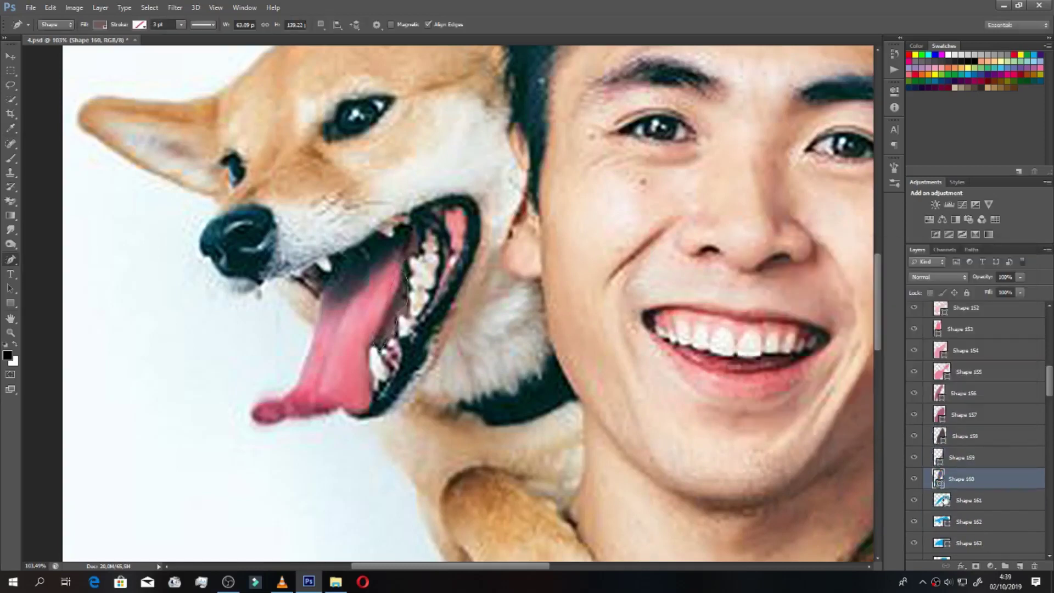
# Step: Fill Shape 161 with an orange-tan and Shape 162 with a greyish colour from the photo
pyautogui.doubleClick(939, 499)
pyautogui.click(387, 225)
pyautogui.click(993, 264)
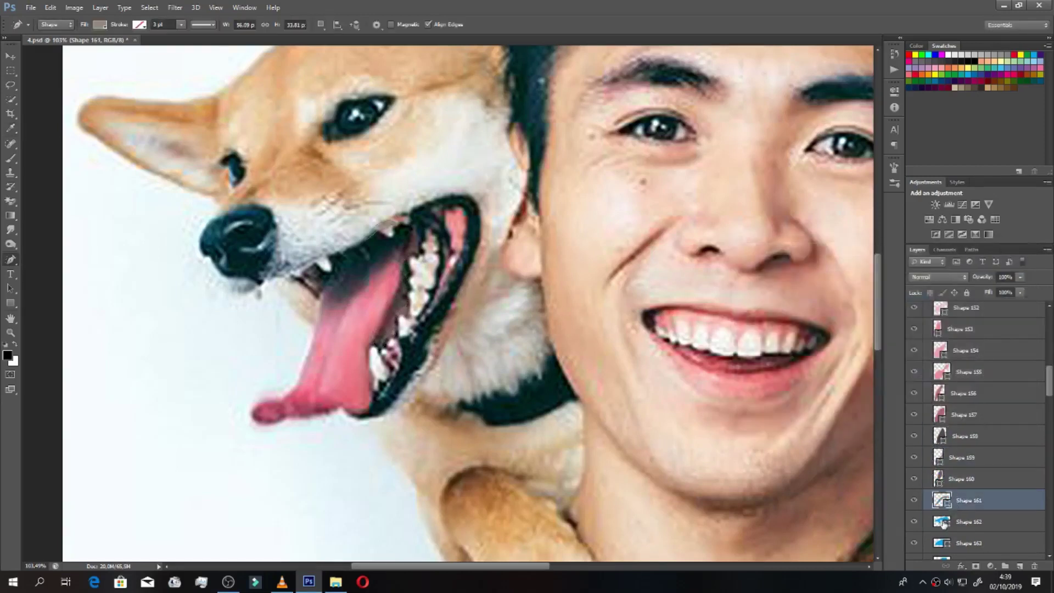
pyautogui.doubleClick(943, 523)
pyautogui.click(478, 220)
pyautogui.click(993, 263)
# Step: Fill Shapes 163 and 164 with pinks sampled from the reference photo
pyautogui.click(941, 543)
pyautogui.doubleClick(941, 543)
pyautogui.click(691, 373)
pyautogui.click(993, 264)
pyautogui.scroll(-1, 942, 505)
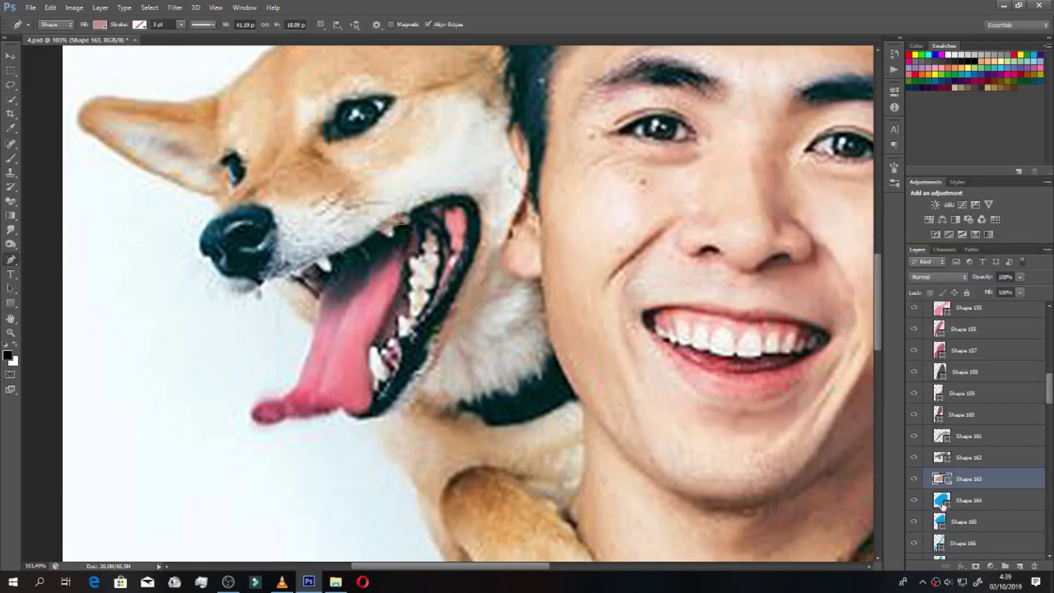
pyautogui.doubleClick(941, 504)
pyautogui.click(386, 234)
pyautogui.click(391, 228)
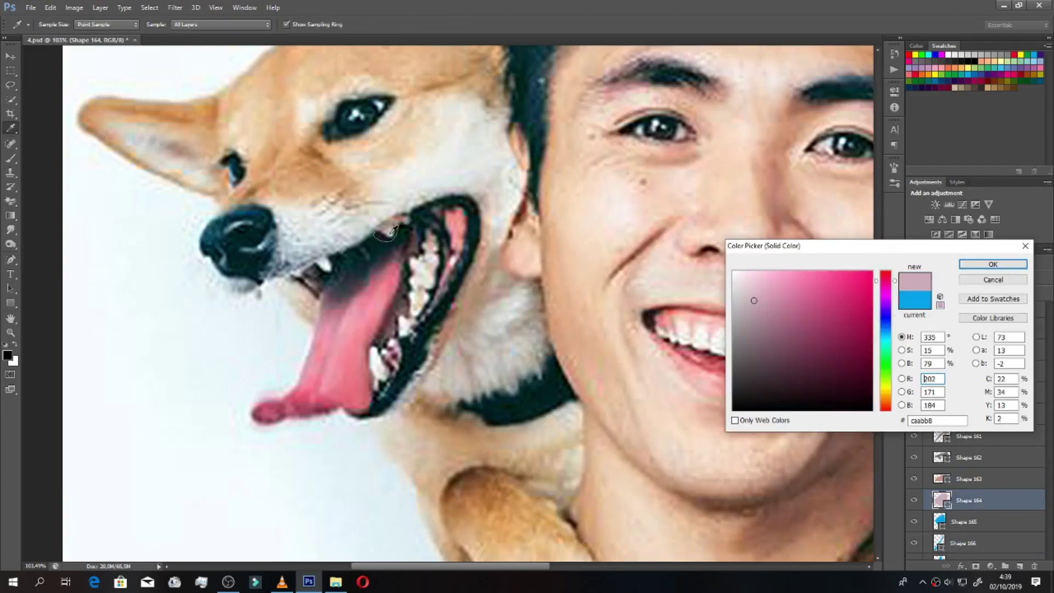
pyautogui.click(993, 264)
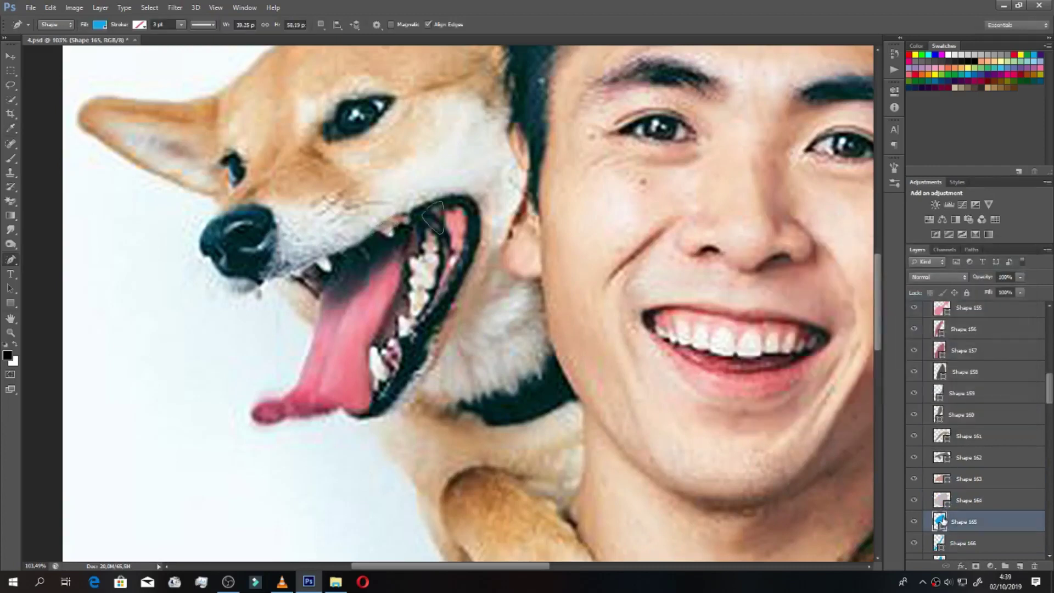
pyautogui.scroll(15, 955, 439)
# Step: Group the recoloured shapes into Group 12, hide the reference photo, and save
pyautogui.keyDown('shift'); pyautogui.click(961, 396); pyautogui.keyUp('shift')
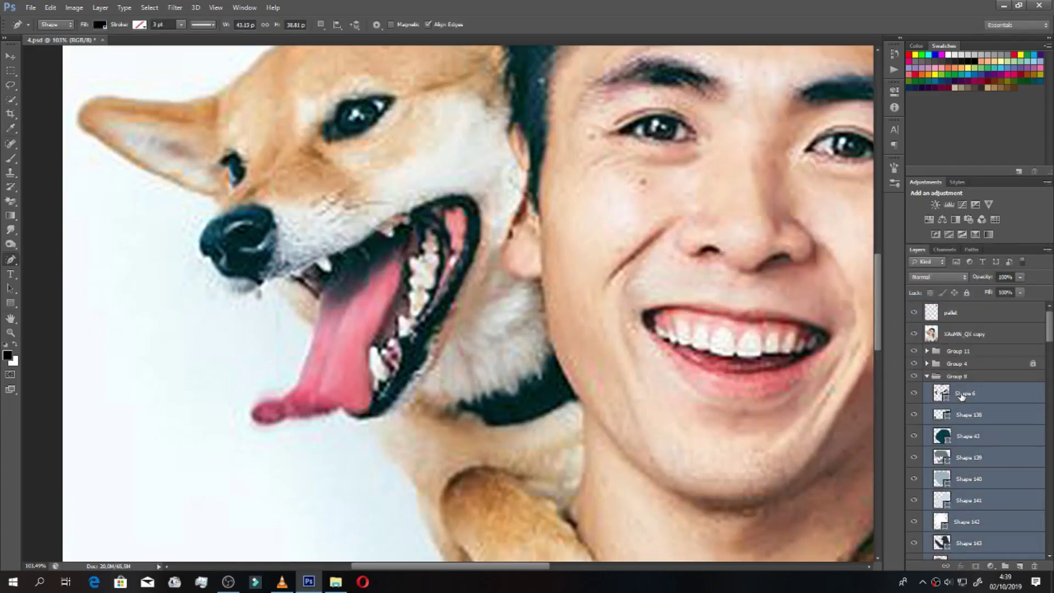
pyautogui.hotkey('ctrl', 'g')
pyautogui.click(914, 334)
pyautogui.hotkey('ctrl', 's')
pyautogui.hotkey('ctrl', '0')
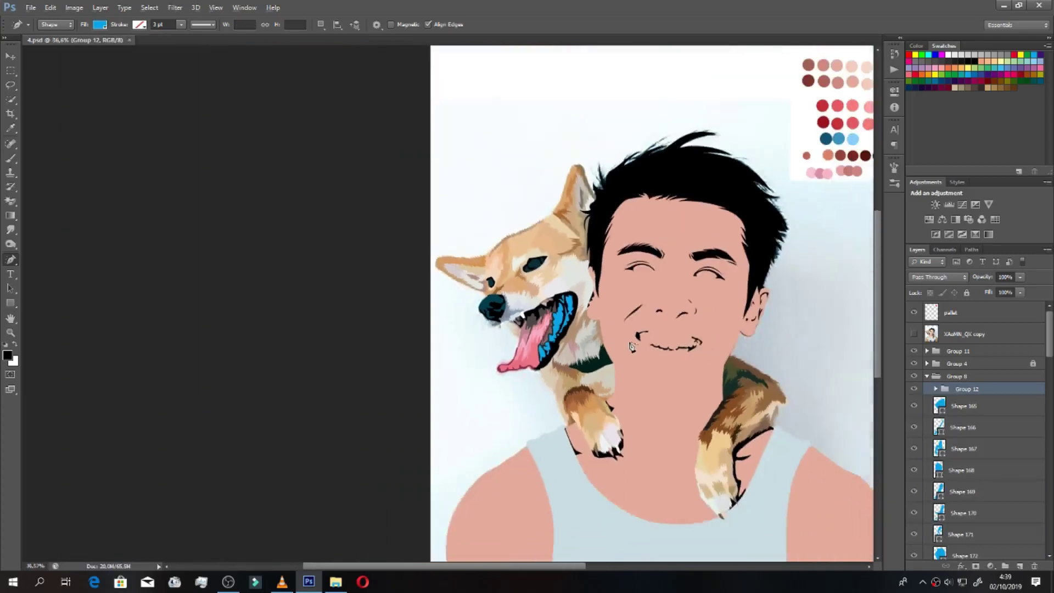
pyautogui.scroll(5, 502, 357)
pyautogui.click(914, 335)
pyautogui.click(913, 335)
# Step: Recolour Shapes 165–167 with sampled fills, including dark teal and dark grey
pyautogui.click(954, 406)
pyautogui.scroll(2, 417, 326)
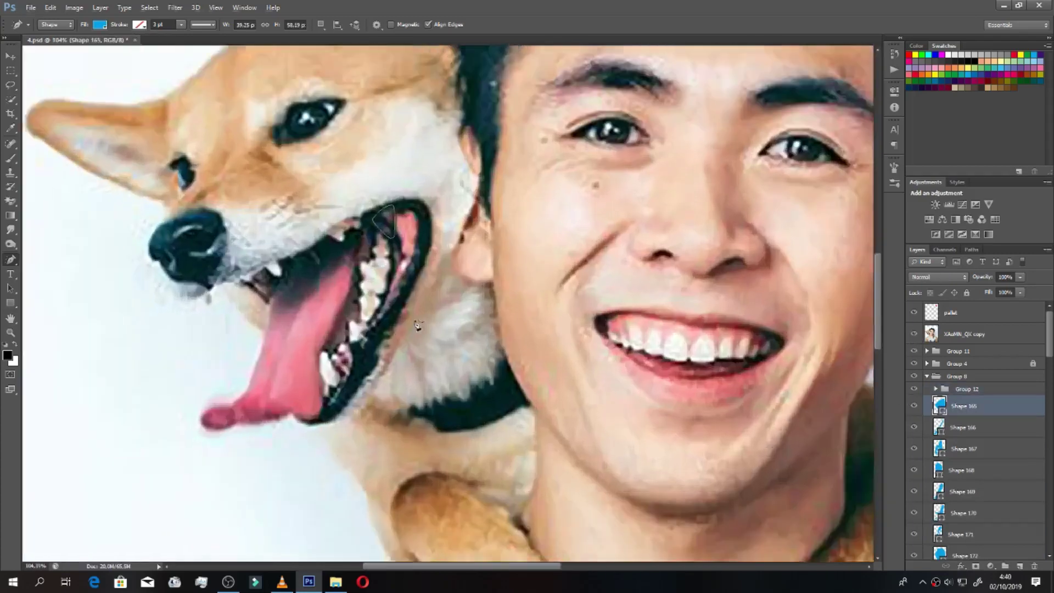
pyautogui.scroll(1, 417, 325)
pyautogui.doubleClick(939, 406)
pyautogui.click(982, 266)
pyautogui.doubleClick(939, 427)
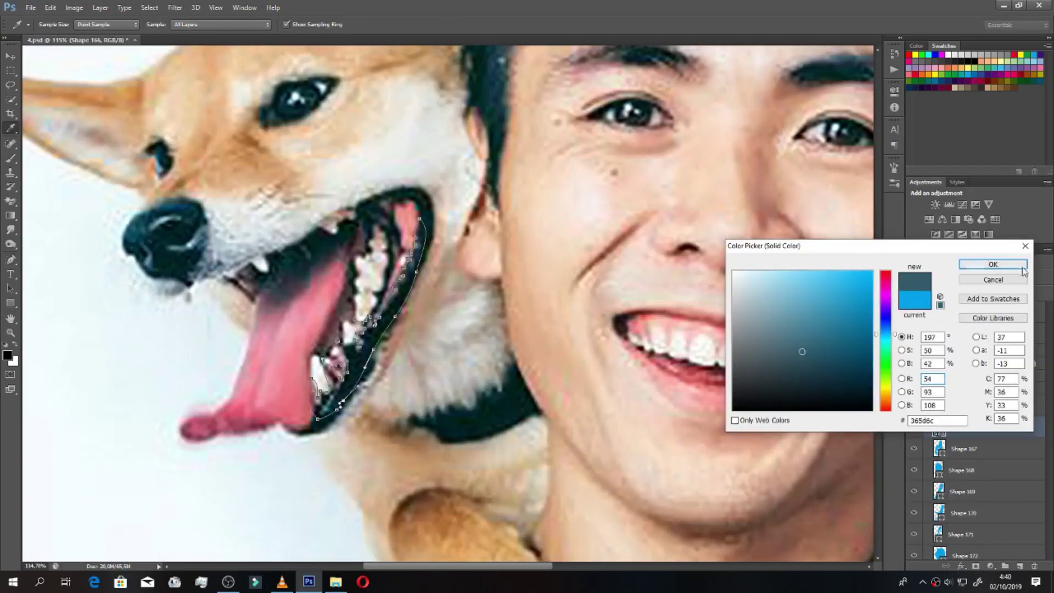
pyautogui.click(993, 264)
pyautogui.click(940, 450)
pyautogui.doubleClick(940, 450)
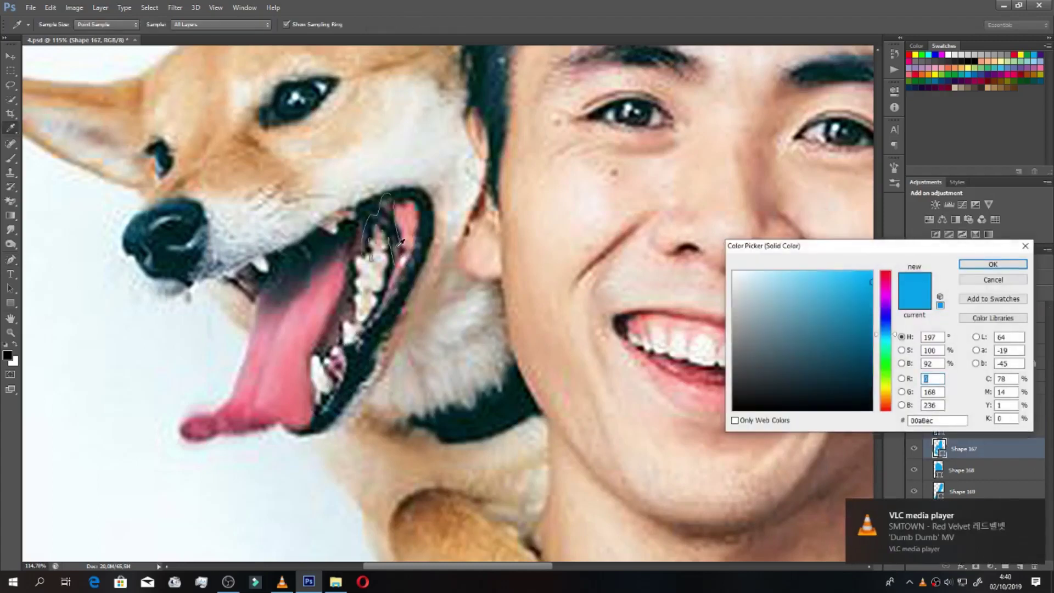
pyautogui.click(388, 202)
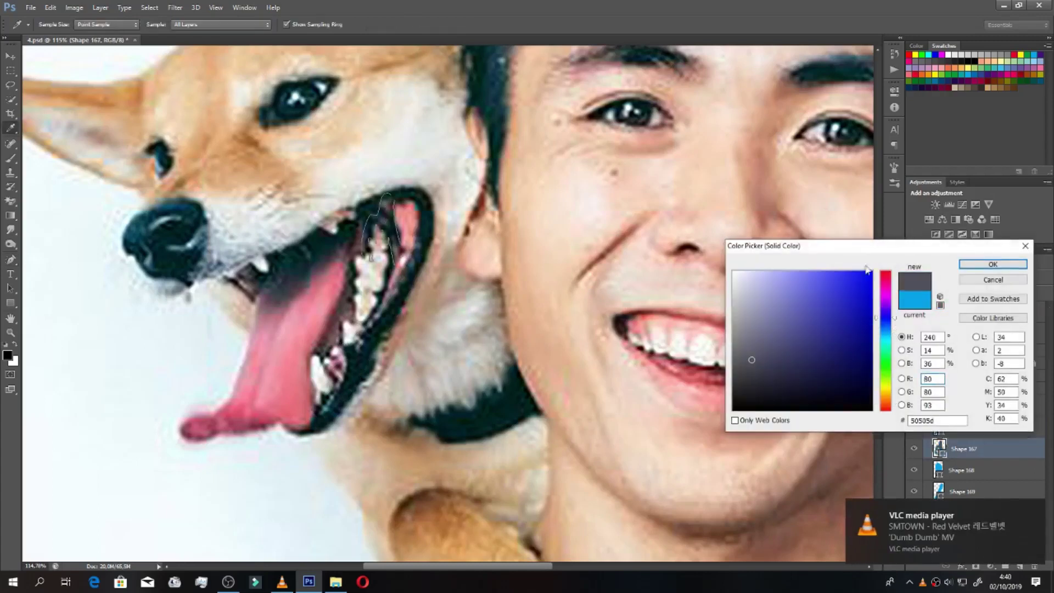
pyautogui.press('Return')
# Step: Fill Shapes 168–170 with gum pinks and a grey sampled from the teeth
pyautogui.doubleClick(939, 470)
pyautogui.click(403, 222)
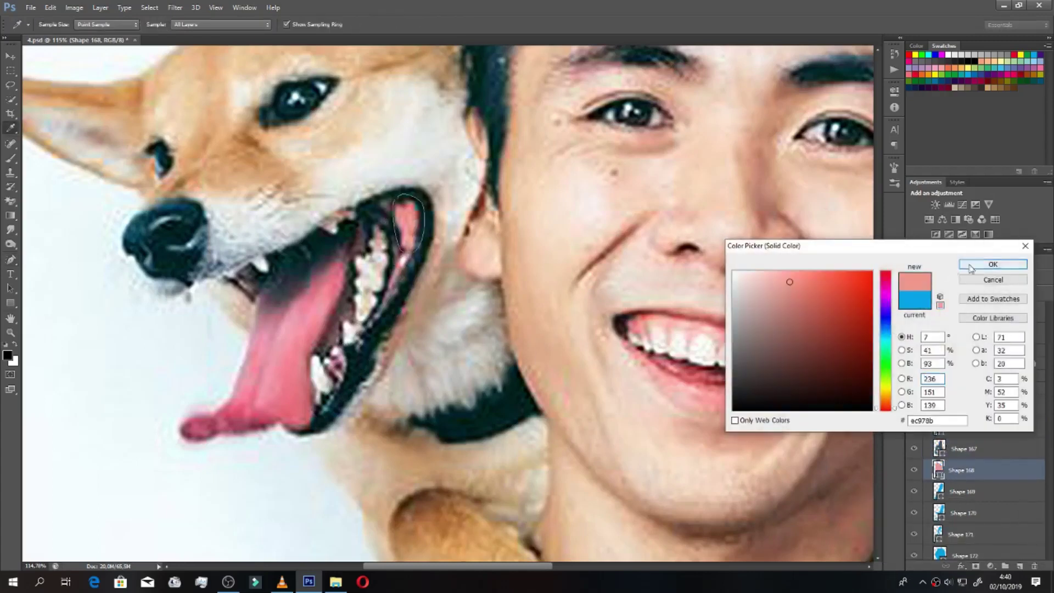
pyautogui.press('Return')
pyautogui.doubleClick(938, 491)
pyautogui.click(537, 268)
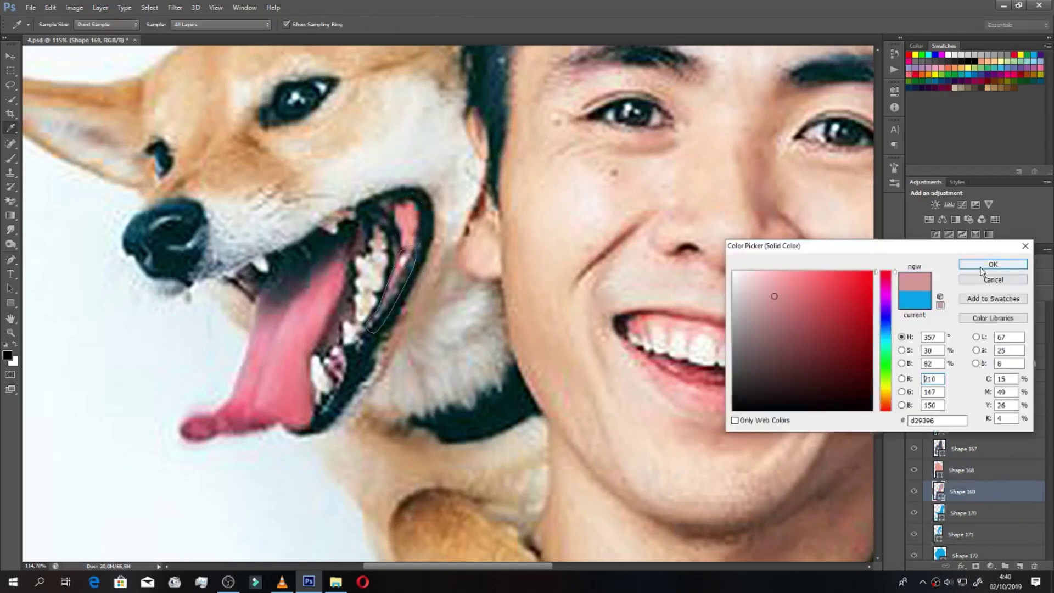
pyautogui.click(992, 264)
pyautogui.click(939, 512)
pyautogui.doubleClick(938, 512)
pyautogui.click(389, 277)
pyautogui.click(993, 264)
# Step: Fill Shapes 171–173 with colours sampled from the photo, Shape 173 pinkish
pyautogui.doubleClick(938, 534)
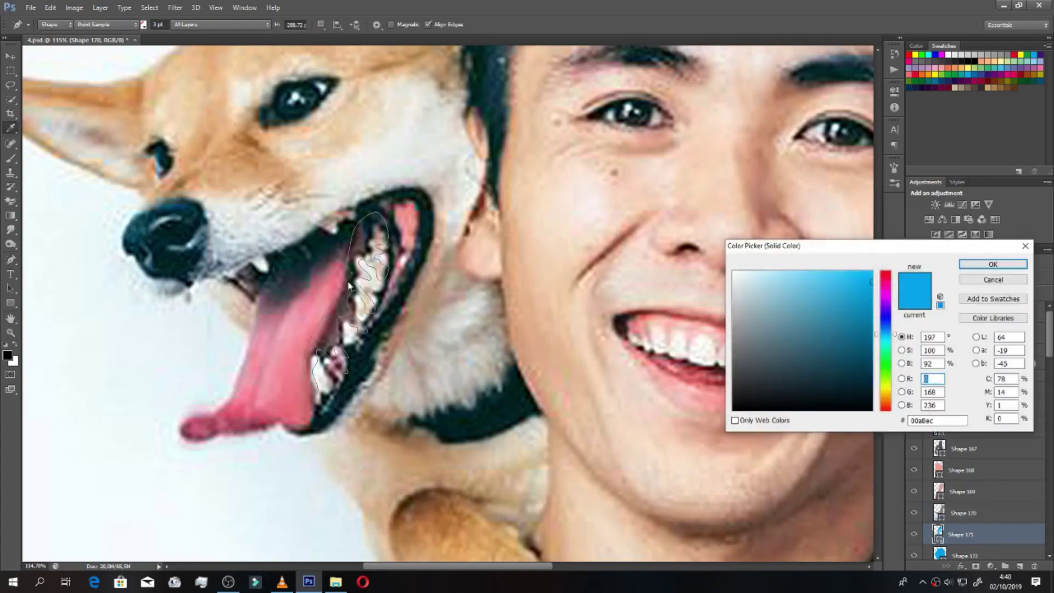
pyautogui.click(384, 266)
pyautogui.click(992, 264)
pyautogui.click(964, 554)
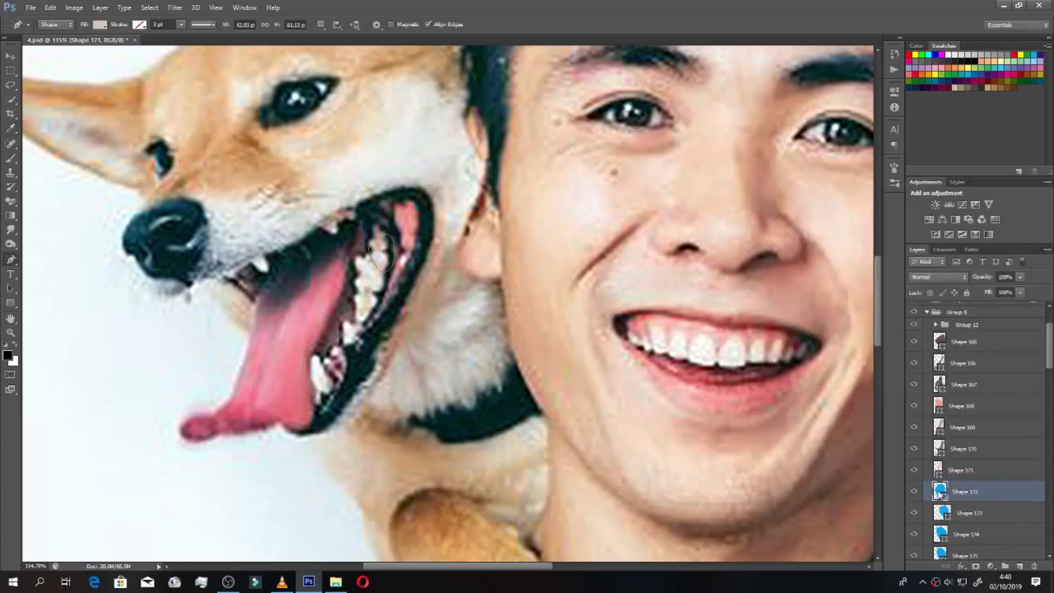
pyautogui.doubleClick(939, 491)
pyautogui.click(381, 255)
pyautogui.click(992, 264)
pyautogui.doubleClick(939, 513)
pyautogui.click(369, 275)
pyautogui.click(993, 264)
# Step: Fill Shapes 174–177 with beige, white, pinkish and near-white sampled from the teeth
pyautogui.doubleClick(940, 534)
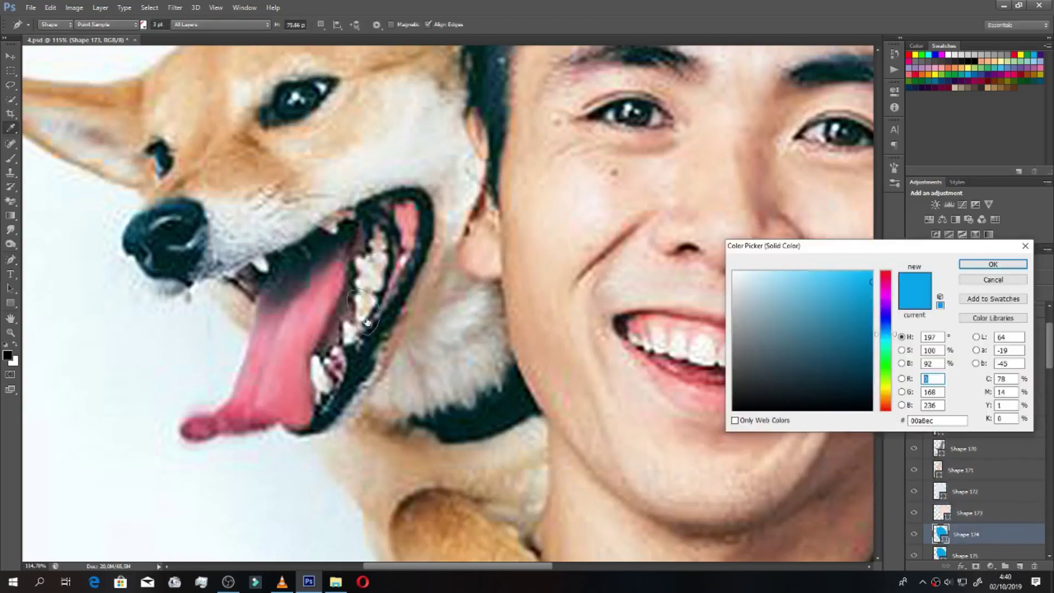
pyautogui.click(363, 310)
pyautogui.click(992, 264)
pyautogui.scroll(-1, 942, 496)
pyautogui.doubleClick(939, 491)
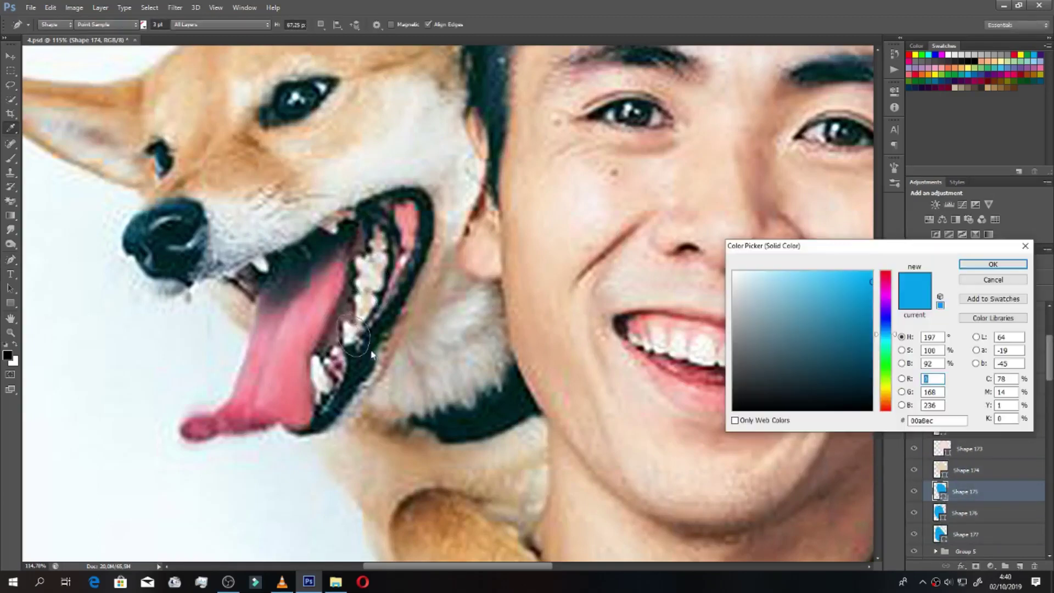
pyautogui.click(343, 359)
pyautogui.click(992, 264)
pyautogui.doubleClick(939, 513)
pyautogui.click(337, 365)
pyautogui.click(992, 264)
pyautogui.doubleClick(939, 534)
pyautogui.click(338, 378)
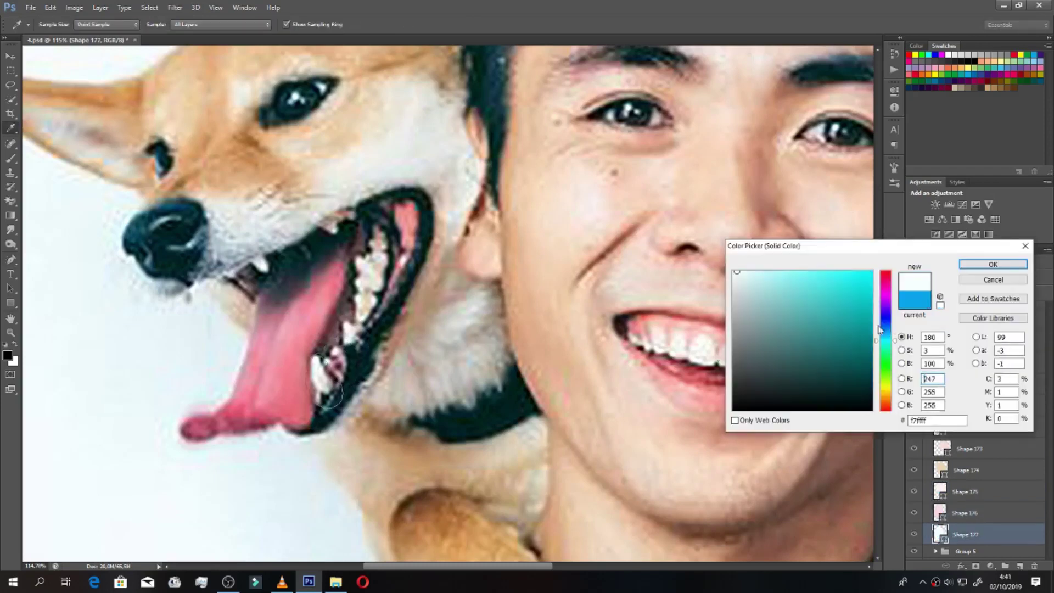
# Step: Group the new shapes into Group 13, hide both reference photos, and zoom to the dog's mouth
pyautogui.click(992, 264)
pyautogui.scroll(5, 966, 439)
pyautogui.keyDown('shift'); pyautogui.click(957, 406); pyautogui.keyUp('shift')
pyautogui.hotkey('ctrl', 'g')
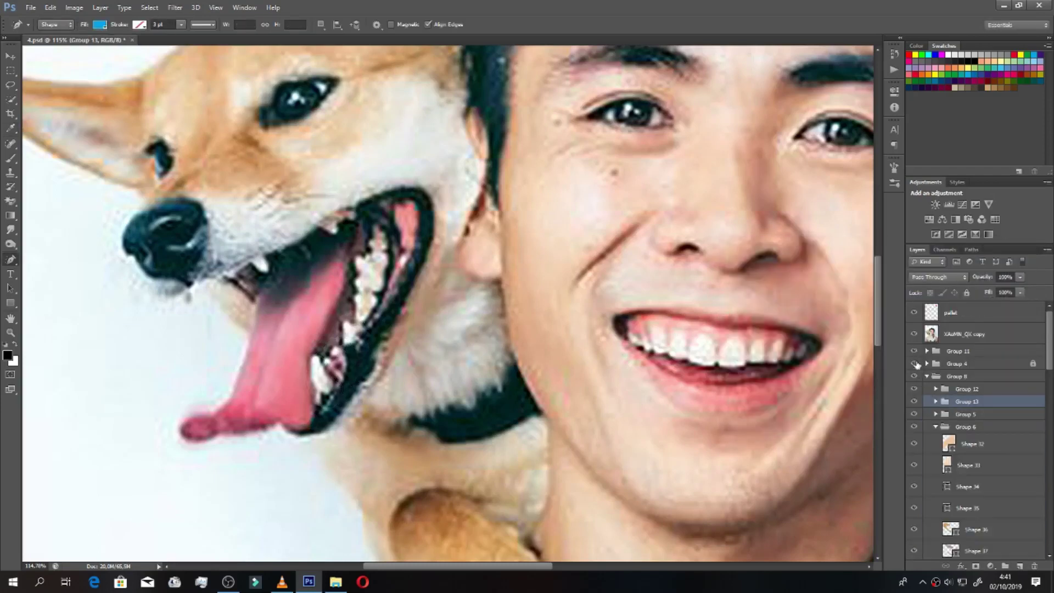
pyautogui.click(914, 333)
pyautogui.click(914, 456)
pyautogui.hotkey('ctrl', '0')
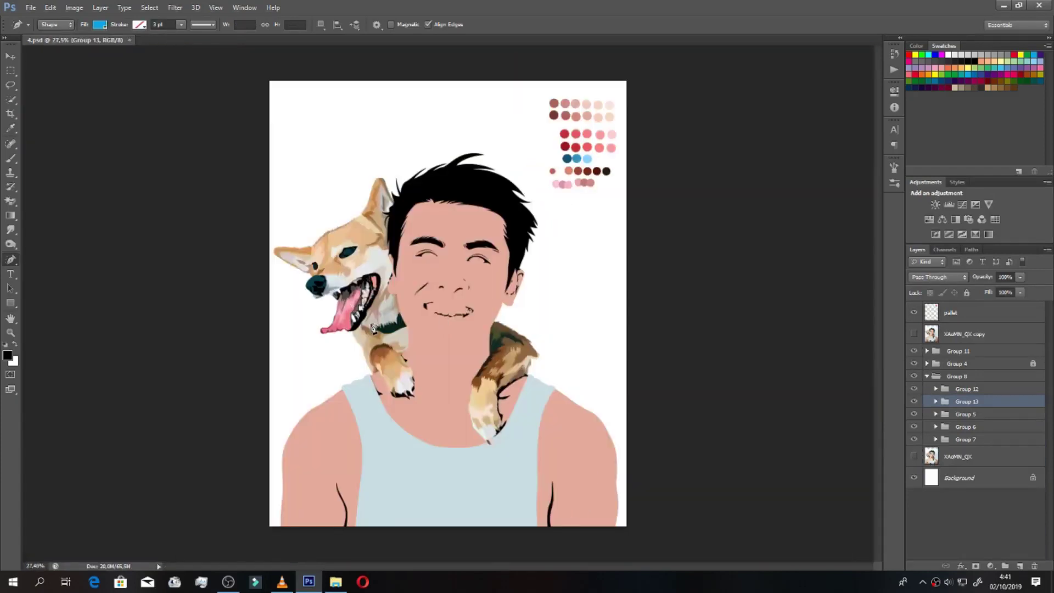
pyautogui.moveTo(373, 328); pyautogui.dragTo(452, 362)
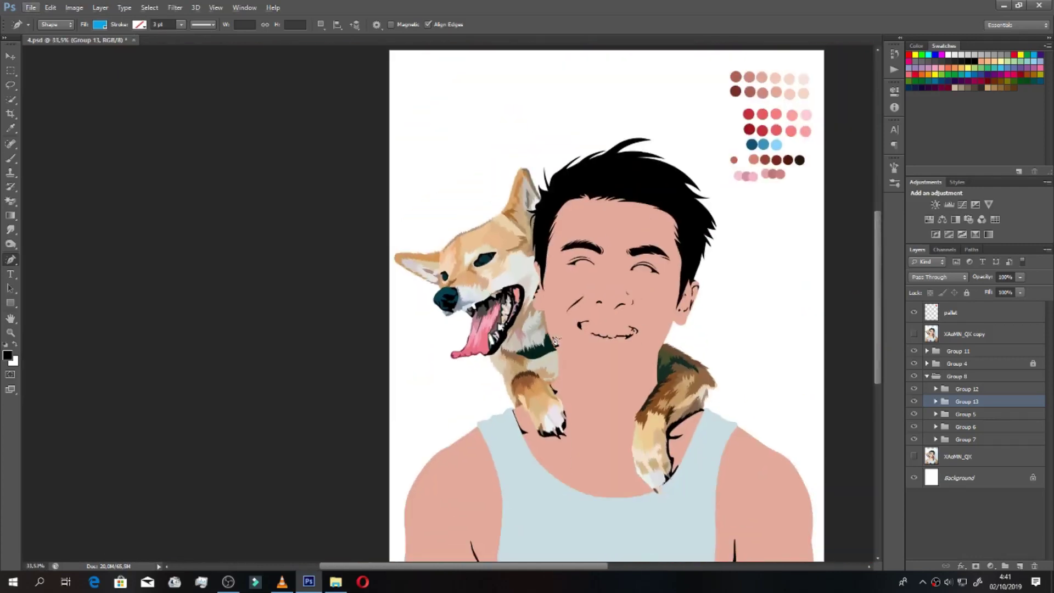
# Step: Zoom to 200% on the dog's face and select the nose layer, Shape 43, over the photo
pyautogui.click(939, 376)
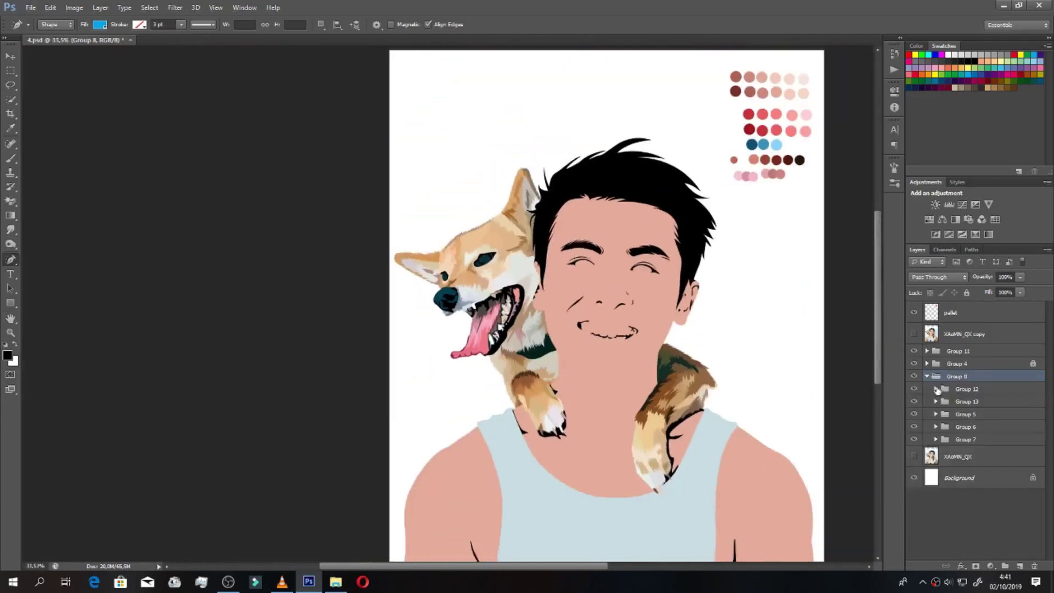
pyautogui.click(936, 389)
pyautogui.click(974, 406)
pyautogui.moveTo(487, 266); pyautogui.dragTo(526, 288)
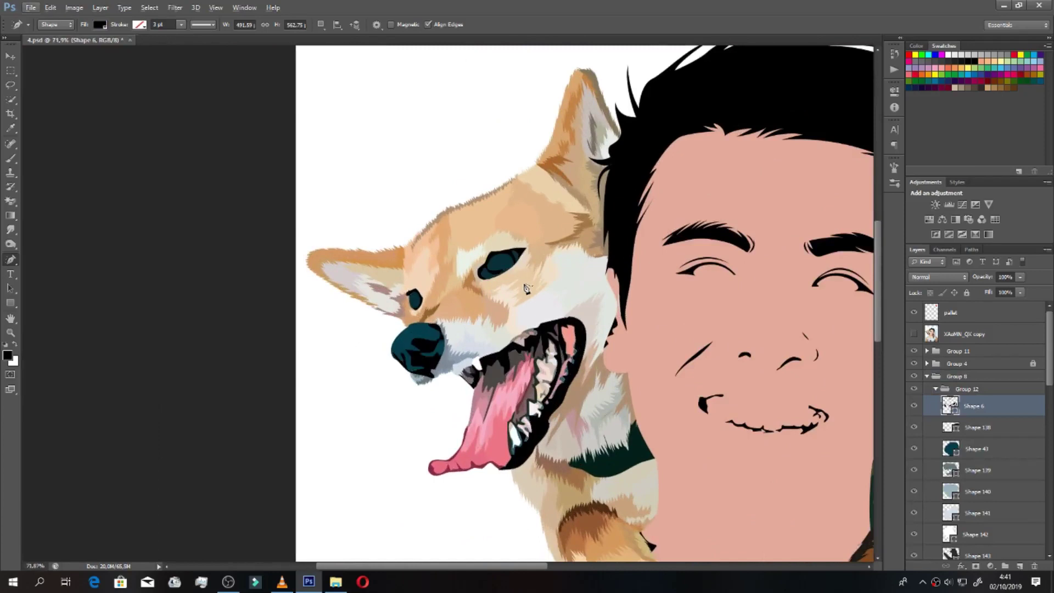
pyautogui.hotkey('ctrl', '+')
pyautogui.click(936, 389)
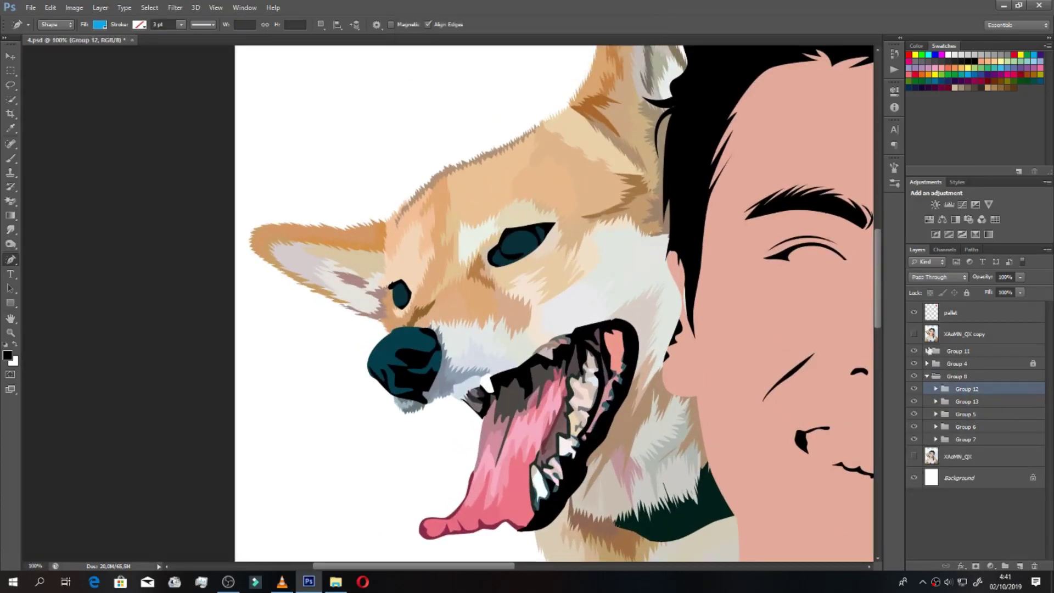
pyautogui.click(914, 334)
pyautogui.hotkey('ctrl', '+')
pyautogui.click(914, 335)
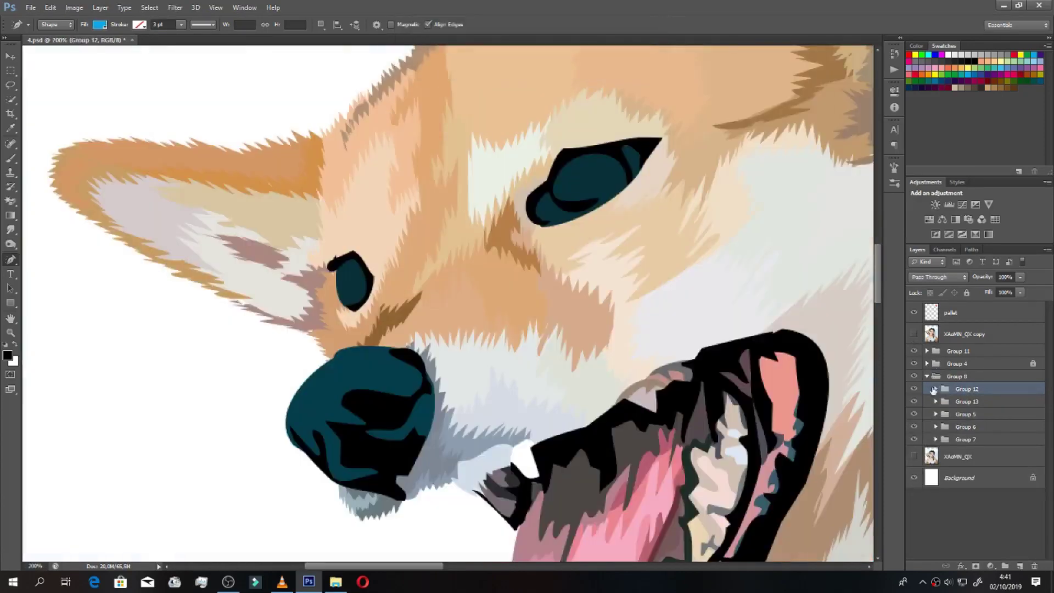
pyautogui.click(936, 389)
pyautogui.click(977, 427)
pyautogui.click(913, 333)
pyautogui.click(960, 449)
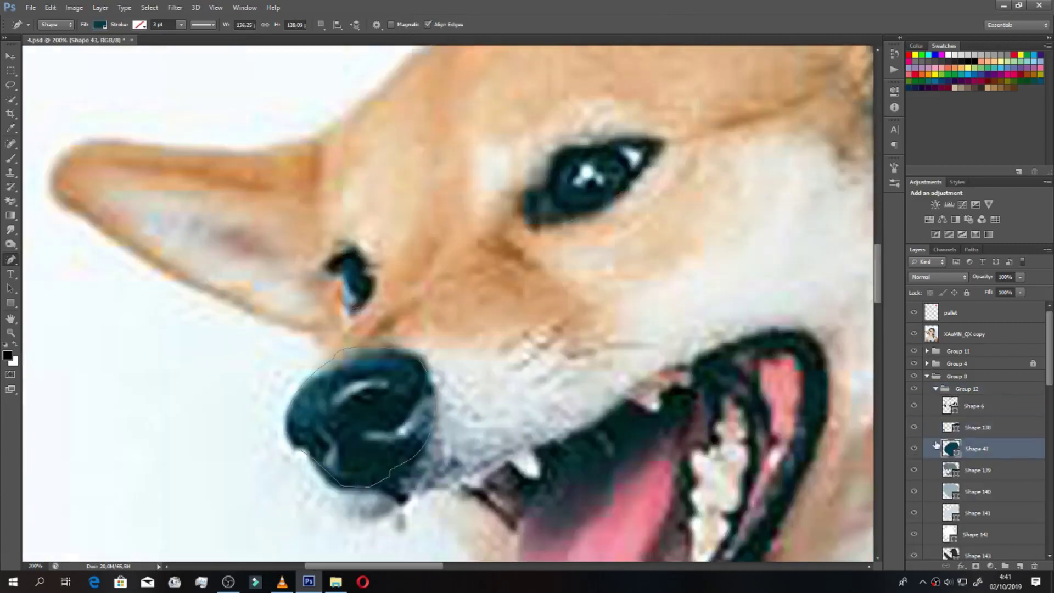
pyautogui.click(914, 335)
# Step: Add a lower section to the Shape 43 nose using Combine Shapes, checking it against the photo
pyautogui.click(321, 25)
pyautogui.click(356, 48)
pyautogui.click(321, 24)
pyautogui.click(340, 50)
pyautogui.click(913, 334)
pyautogui.click(321, 25)
pyautogui.click(351, 49)
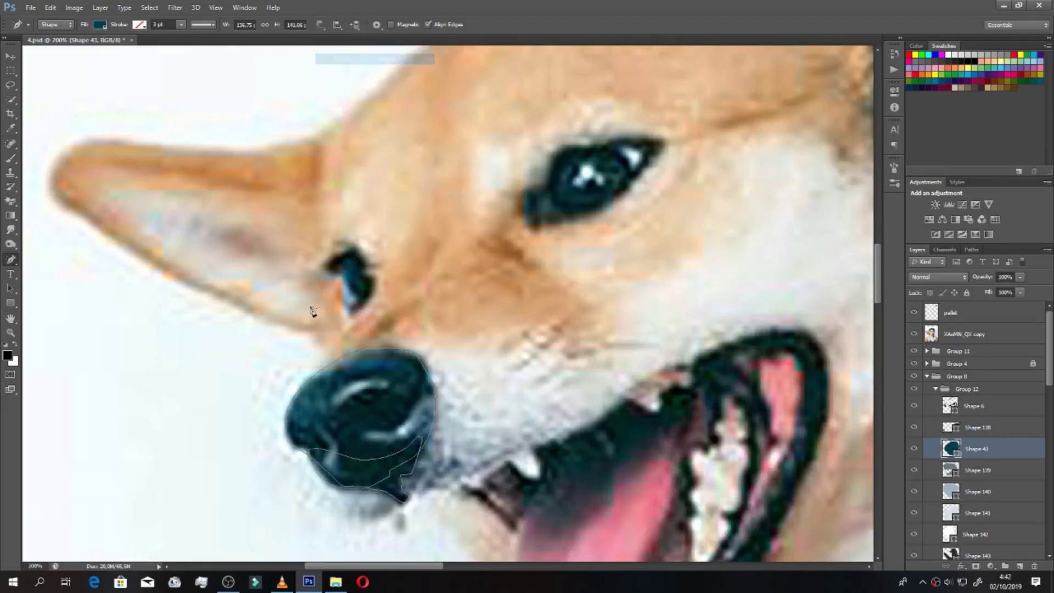
pyautogui.click(913, 333)
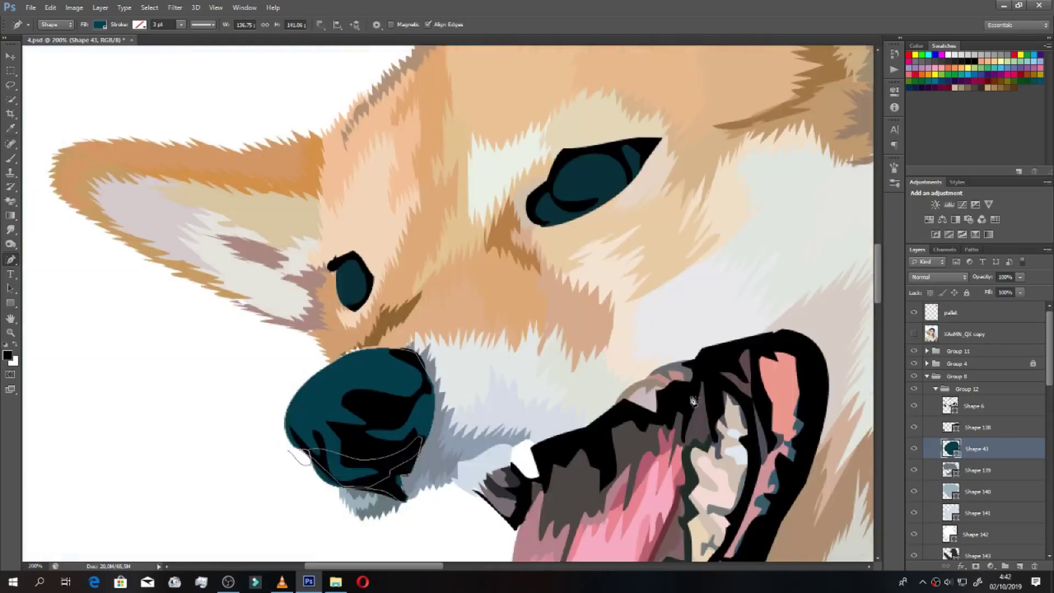
pyautogui.click(936, 389)
pyautogui.click(913, 333)
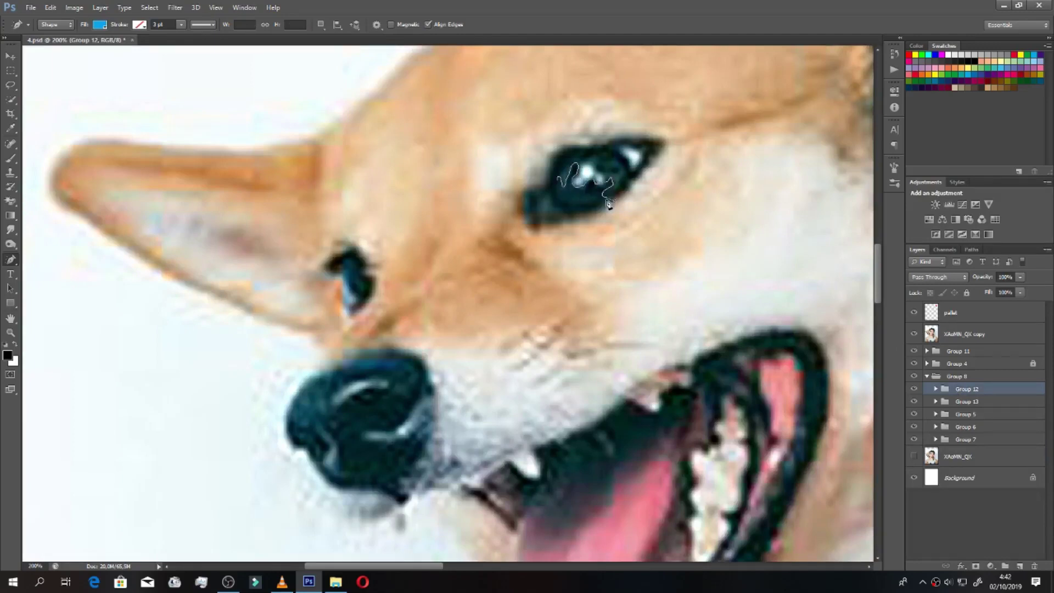
# Step: Trace several highlight shapes along the dog's big eye, keeping Group 12 targeted
pyautogui.click(557, 201)
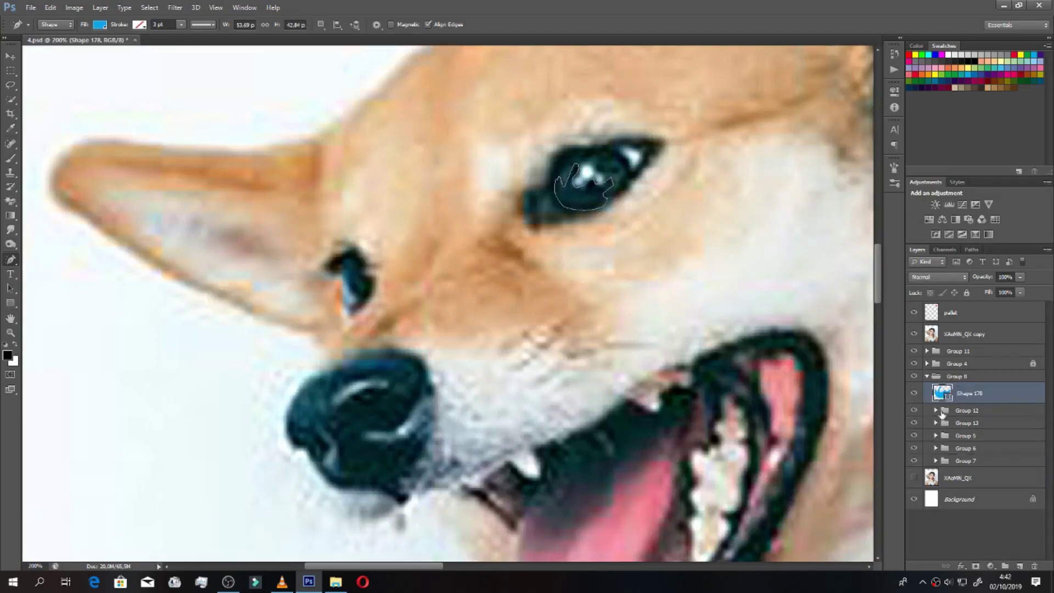
pyautogui.click(548, 195)
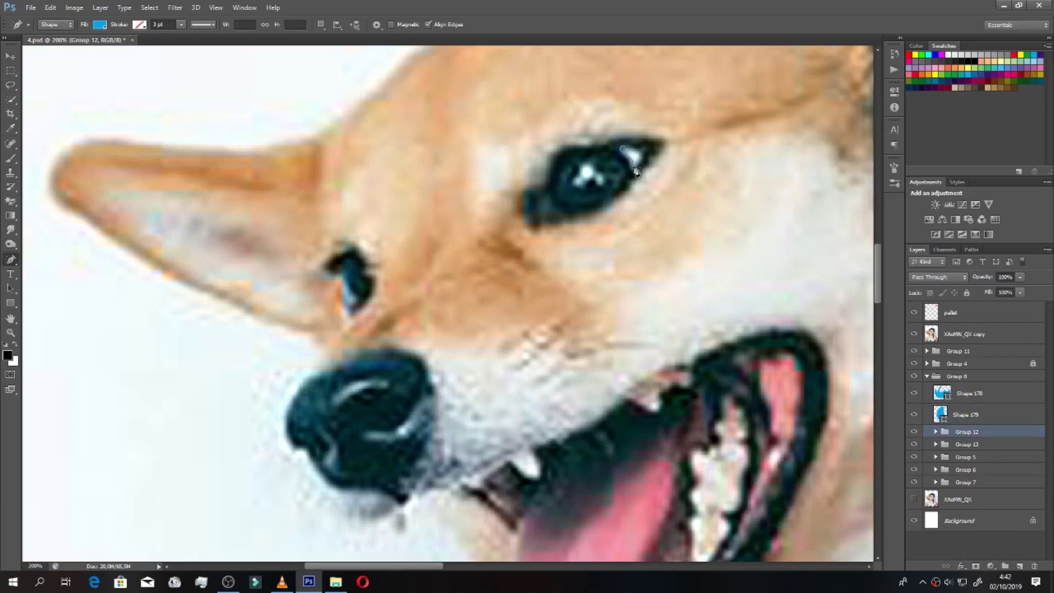
pyautogui.click(635, 171)
pyautogui.click(946, 454)
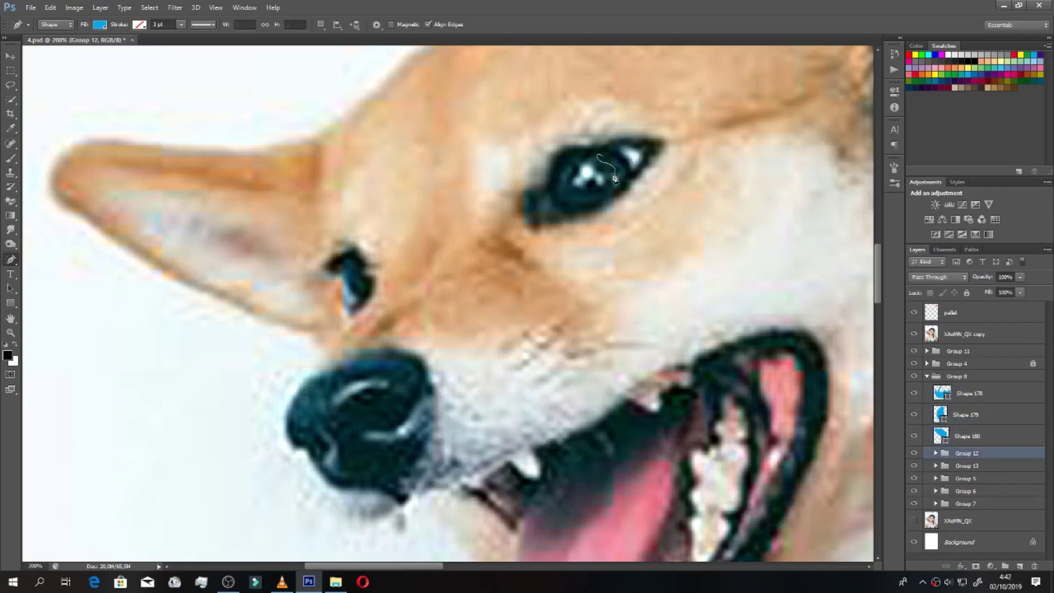
pyautogui.moveTo(624, 178); pyautogui.dragTo(577, 158)
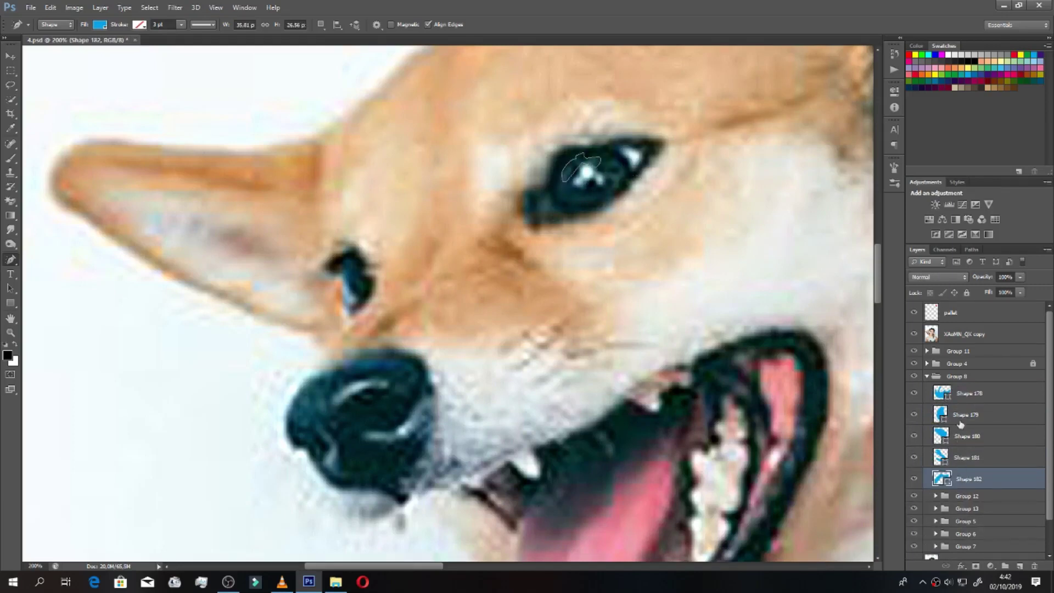
pyautogui.click(962, 496)
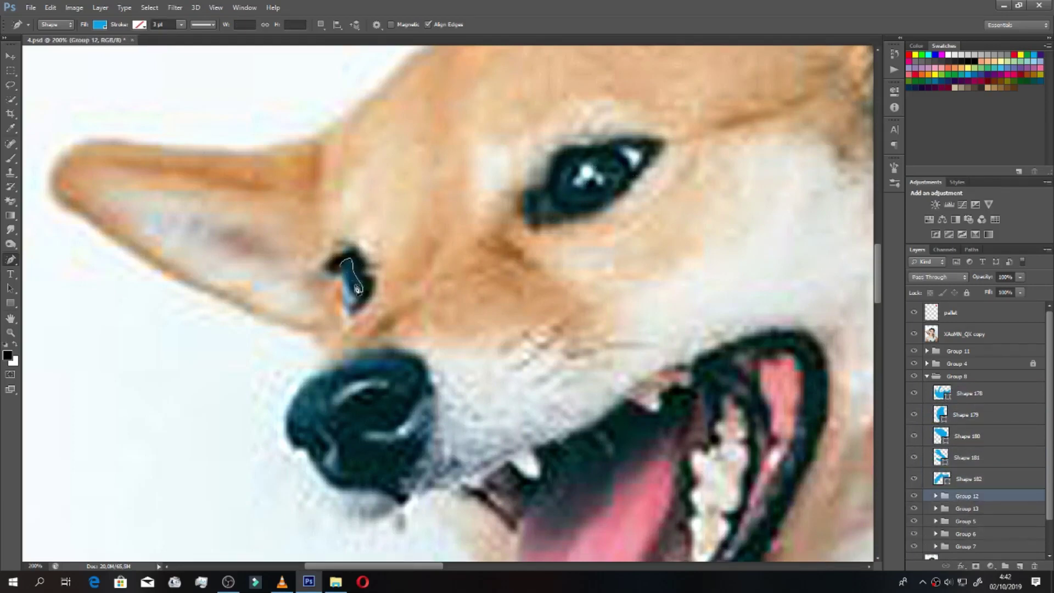
# Step: Trace a small-eye highlight and nose shading shapes, then select the two nose shapes together
pyautogui.moveTo(347, 271); pyautogui.dragTo(346, 269)
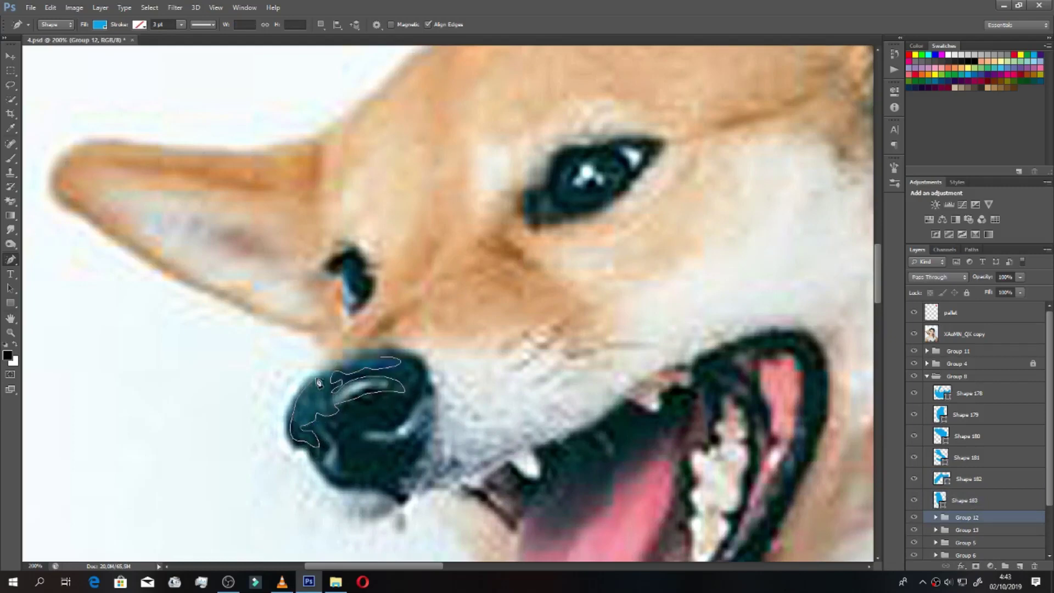
pyautogui.moveTo(374, 362); pyautogui.dragTo(374, 363)
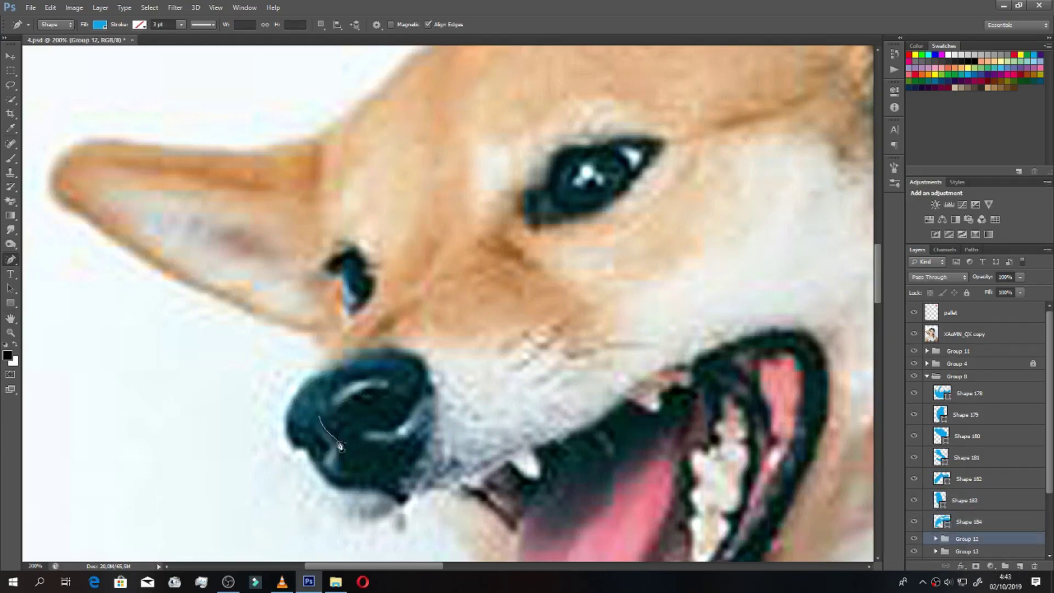
pyautogui.moveTo(323, 469); pyautogui.dragTo(319, 418)
pyautogui.scroll(-2, 951, 500)
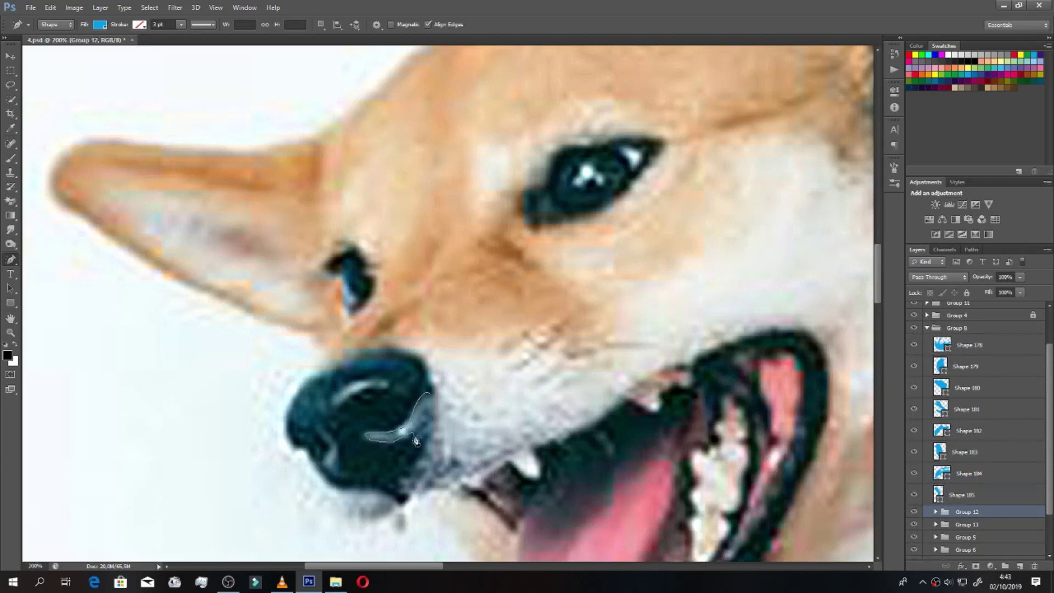
pyautogui.click(966, 473)
# Step: Merge the nose shapes into Shape 184, then recolour Shapes 178 and 179 with sampled teal tones
pyautogui.keyDown('shift'); pyautogui.click(964, 494); pyautogui.keyUp('shift')
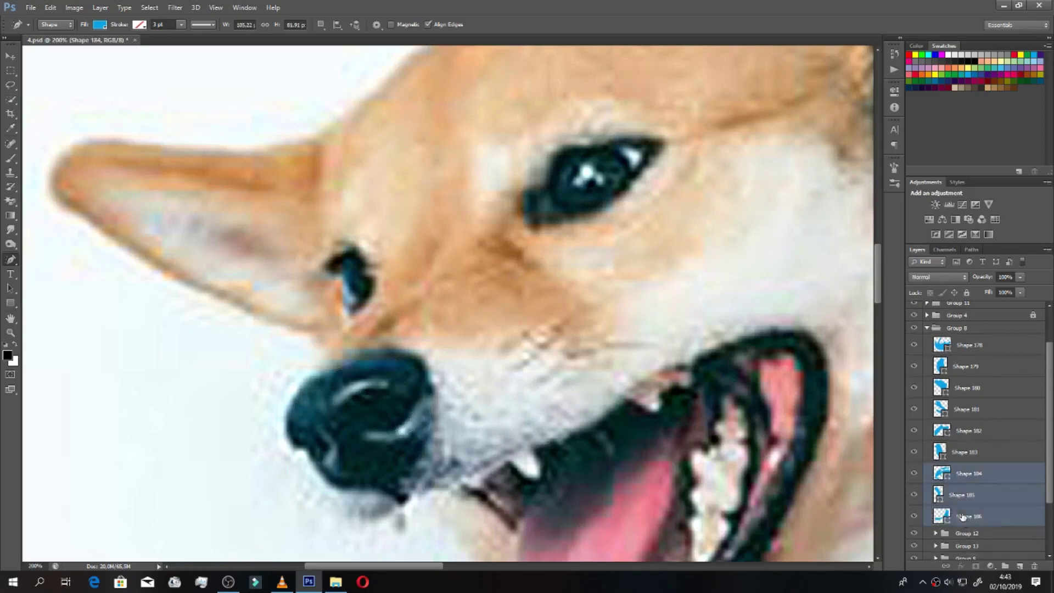
pyautogui.hotkey('ctrl', 'e')
pyautogui.doubleClick(942, 345)
pyautogui.click(590, 189)
pyautogui.click(960, 266)
pyautogui.doubleClick(941, 366)
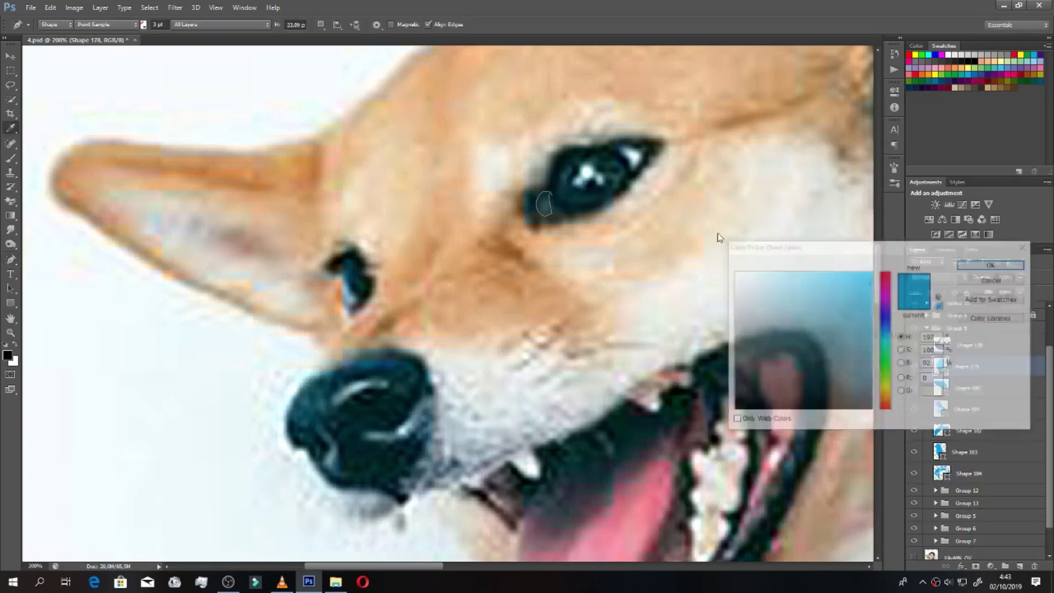
pyautogui.click(549, 200)
pyautogui.click(982, 265)
# Step: Give Shape 180 a sampled pale highlight colour and Shape 181 a sampled dark colour
pyautogui.doubleClick(942, 387)
pyautogui.click(747, 271)
pyautogui.click(982, 265)
pyautogui.doubleClick(941, 408)
pyautogui.click(582, 181)
pyautogui.click(982, 265)
pyautogui.doubleClick(941, 409)
pyautogui.click(783, 353)
pyautogui.click(982, 265)
# Step: Recolour Shapes 182, 183 and 184 with sampled dark teal shades
pyautogui.click(940, 430)
pyautogui.doubleClick(940, 430)
pyautogui.click(821, 366)
pyautogui.click(992, 264)
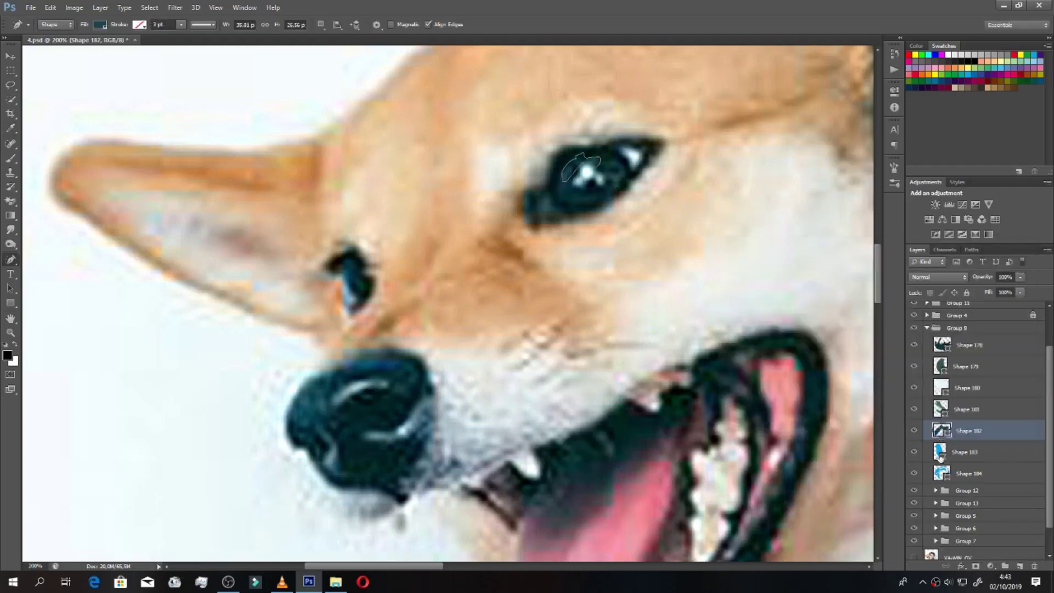
pyautogui.doubleClick(940, 452)
pyautogui.click(357, 272)
pyautogui.click(992, 264)
pyautogui.doubleClick(940, 473)
pyautogui.click(840, 365)
pyautogui.click(982, 265)
# Step: Toggle the reference photo off and on to compare it with the vector art
pyautogui.scroll(5, 944, 384)
pyautogui.click(913, 334)
pyautogui.scroll(-3, 927, 351)
pyautogui.click(913, 333)
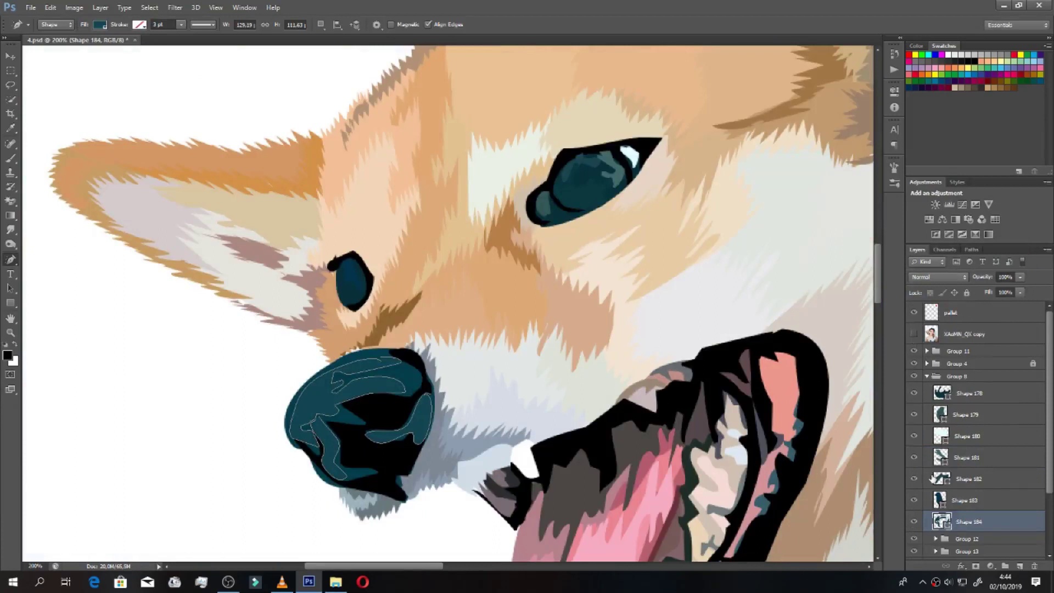
pyautogui.scroll(-3, 944, 477)
# Step: Darken the fill colour of the nose base shape, Shape 43
pyautogui.click(936, 474)
pyautogui.doubleClick(950, 533)
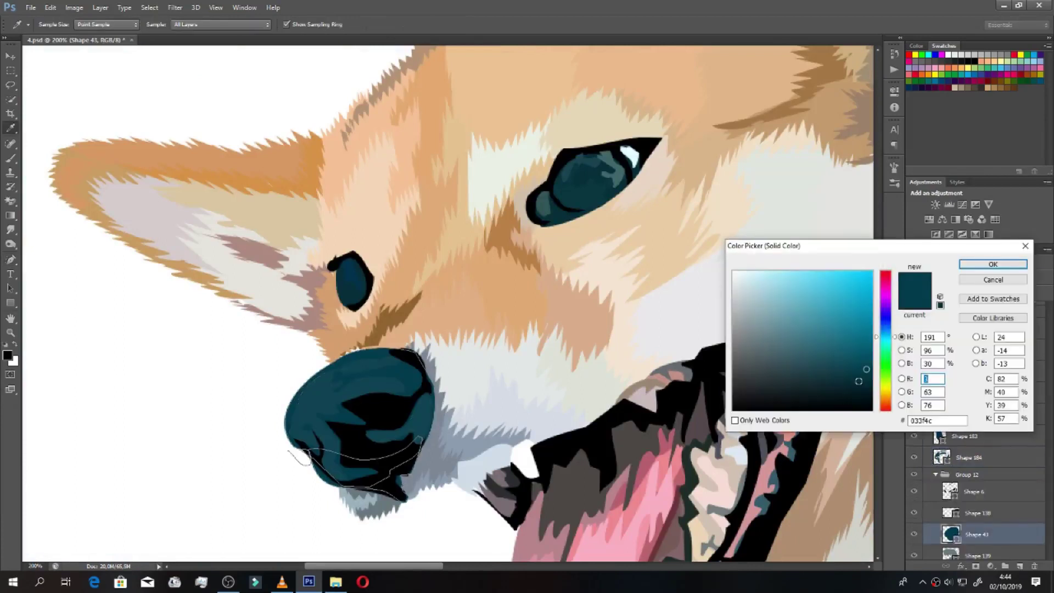
pyautogui.moveTo(858, 381); pyautogui.dragTo(868, 388)
pyautogui.click(988, 265)
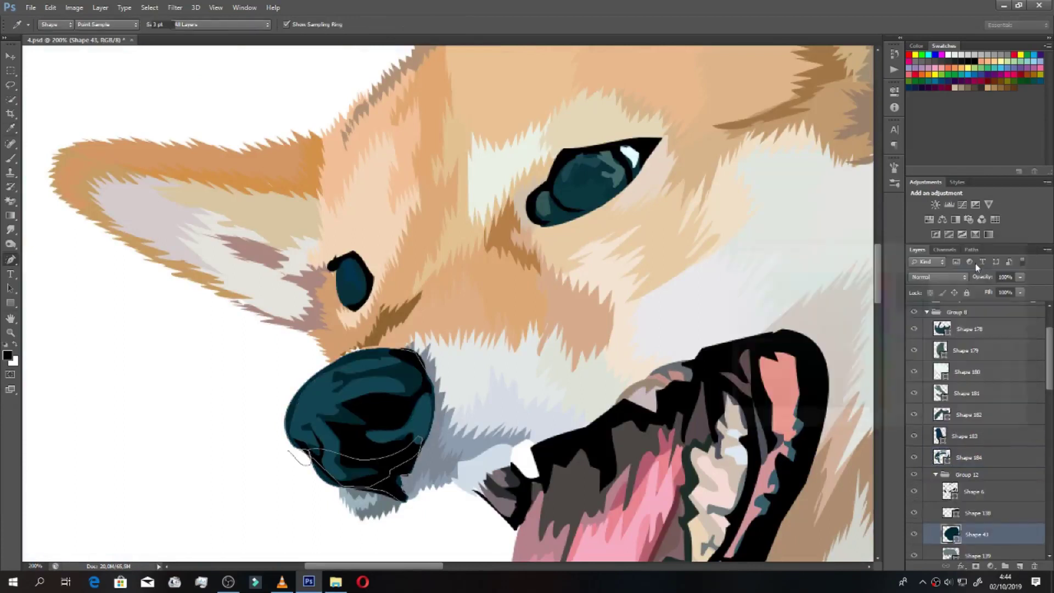
pyautogui.press('p')
# Step: Give the eye base shape, Shape 138 in Group 12, a darker sampled fill
pyautogui.click(936, 474)
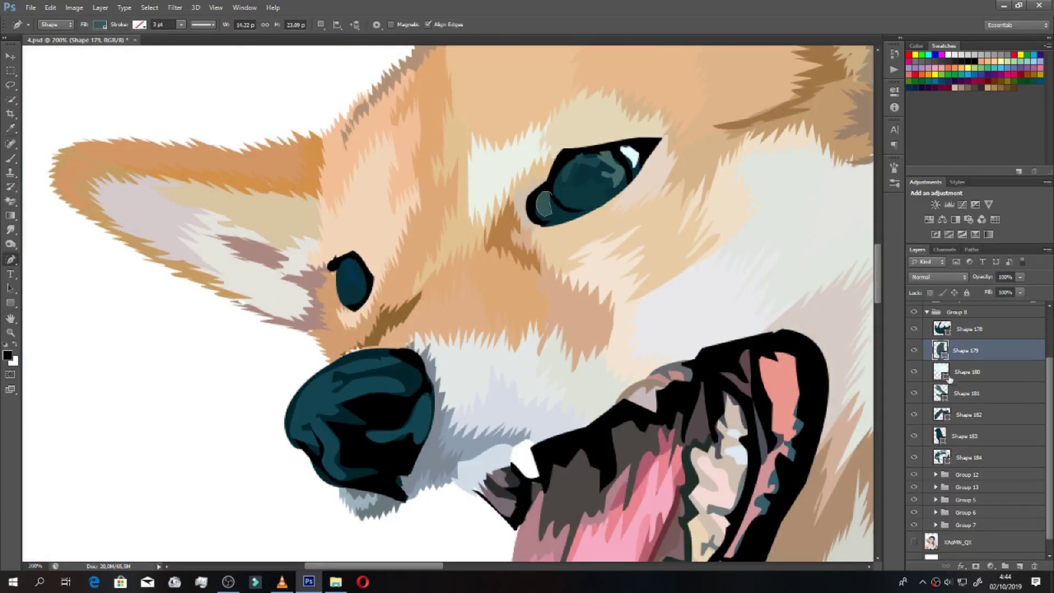
pyautogui.click(950, 375)
pyautogui.click(942, 332)
pyautogui.click(936, 474)
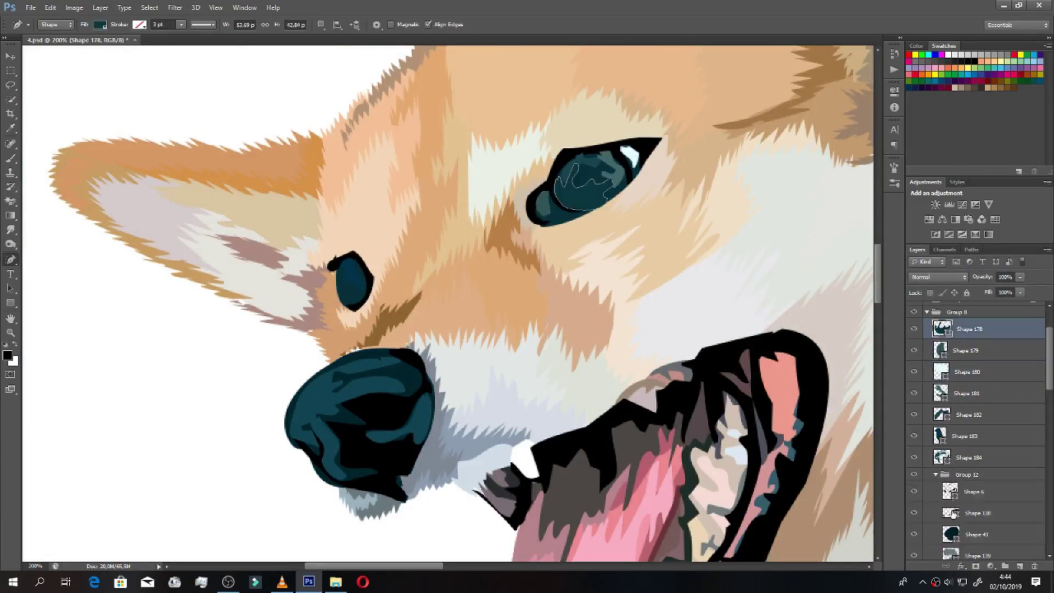
pyautogui.click(949, 513)
pyautogui.scroll(-2, 949, 513)
pyautogui.press('i')
pyautogui.doubleClick(948, 470)
pyautogui.click(351, 283)
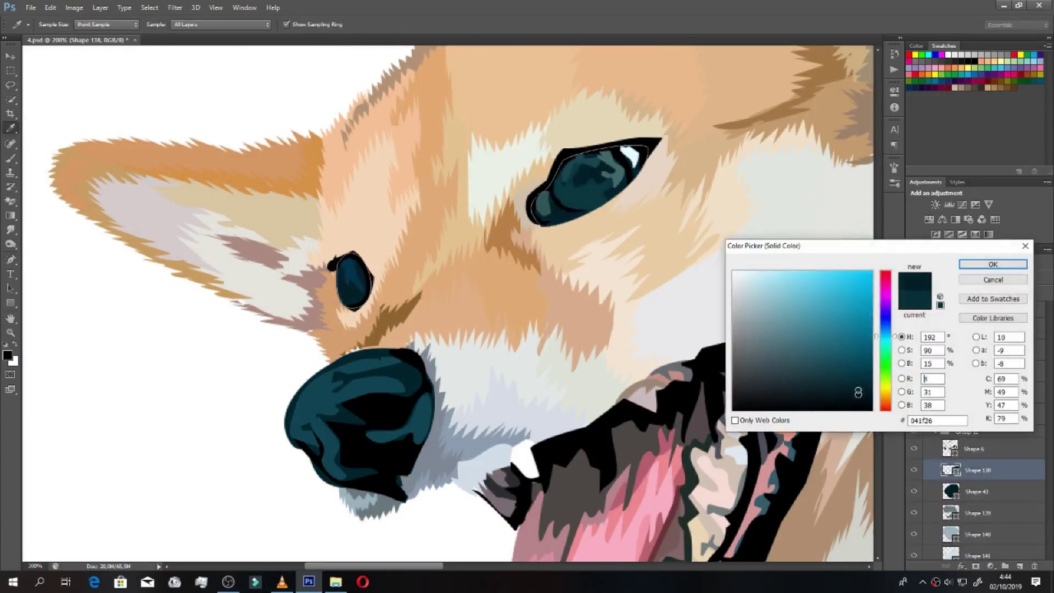
pyautogui.click(993, 264)
# Step: Compare the eye art with the photo and enlarge eye highlight Shape 179 with a new point
pyautogui.scroll(5, 971, 439)
pyautogui.click(914, 333)
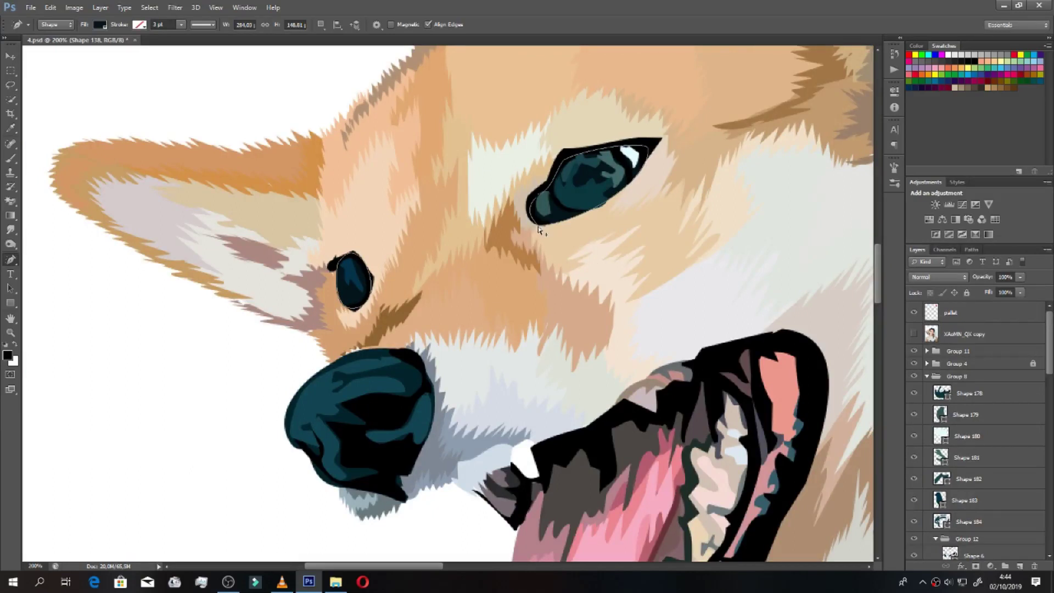
pyautogui.click(914, 306)
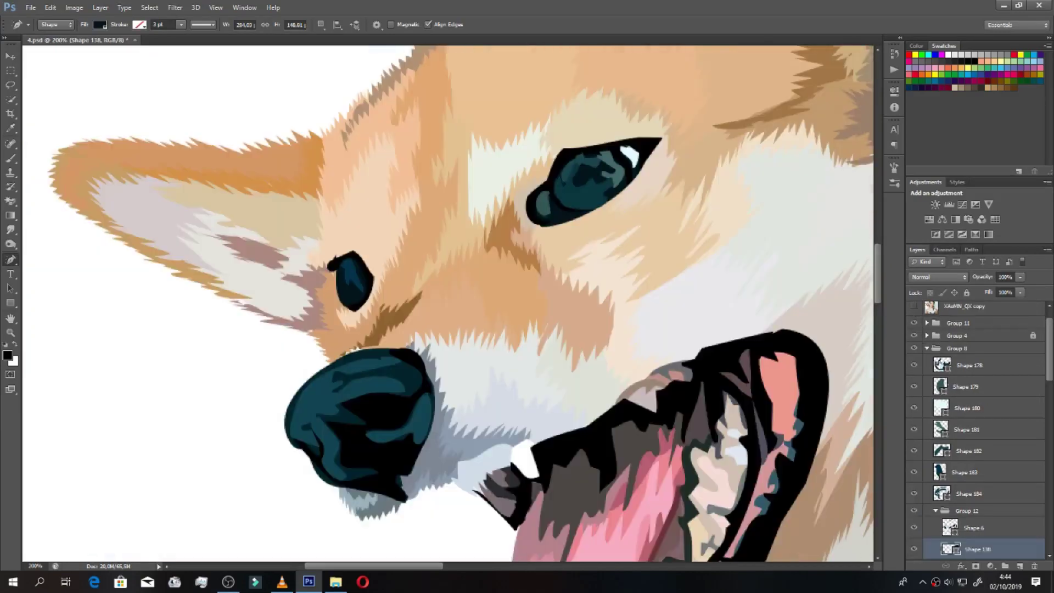
pyautogui.click(952, 387)
pyautogui.click(547, 222)
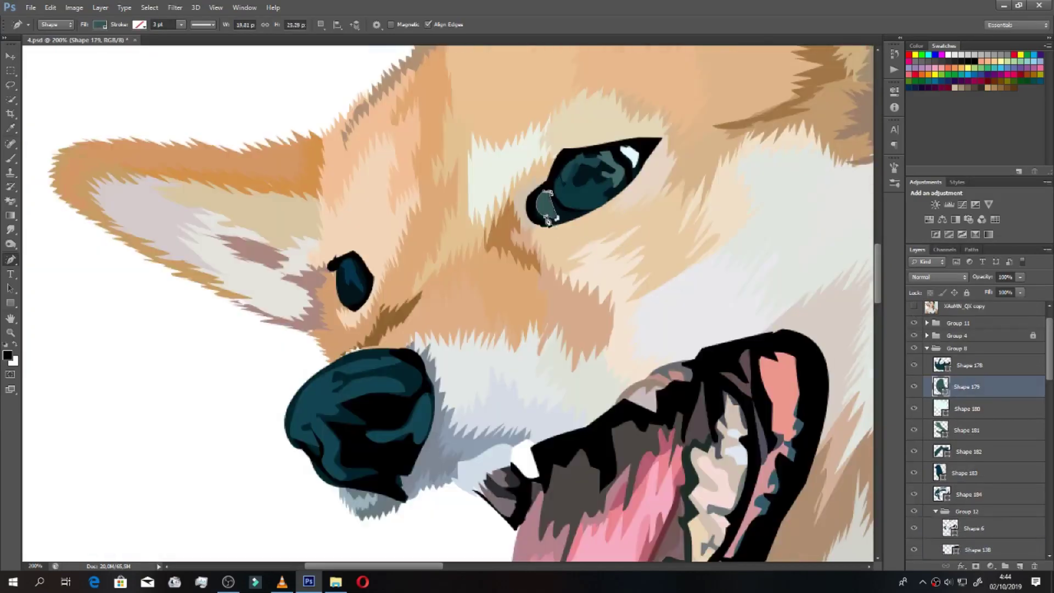
pyautogui.scroll(-5, 555, 226)
# Step: Zoom out, show the reference photo, and draw new highlight shapes on the eyes and nose
pyautogui.scroll(1, 576, 203)
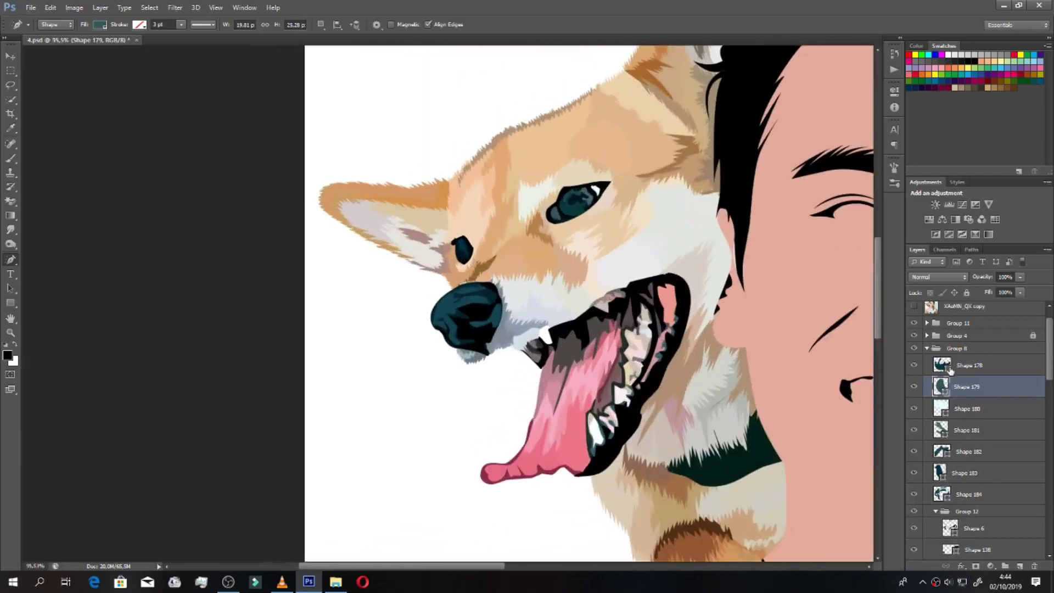
pyautogui.hotkey('alt', ']')
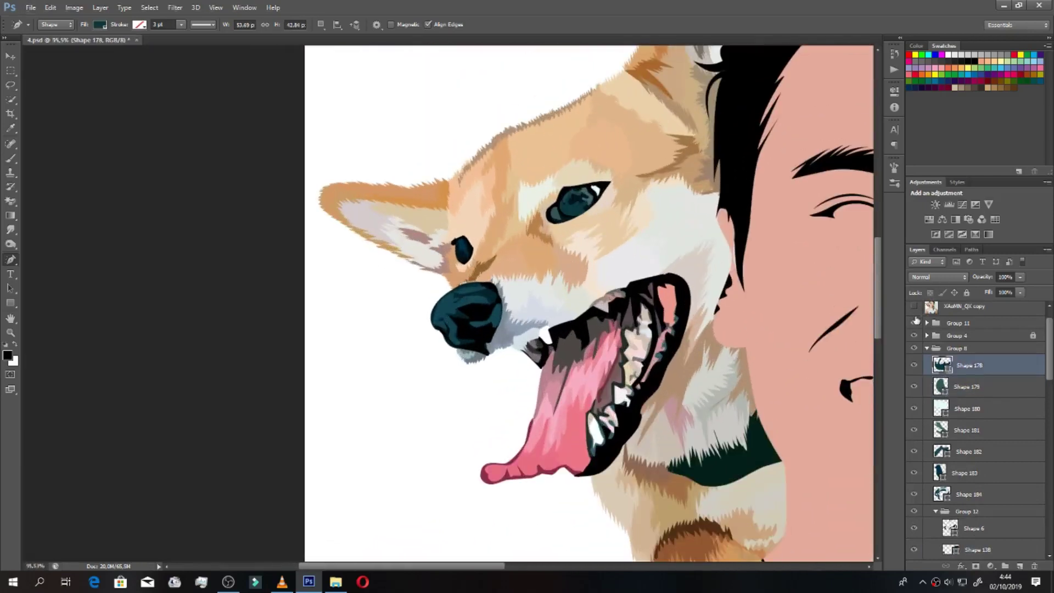
pyautogui.click(913, 306)
pyautogui.scroll(2, 735, 332)
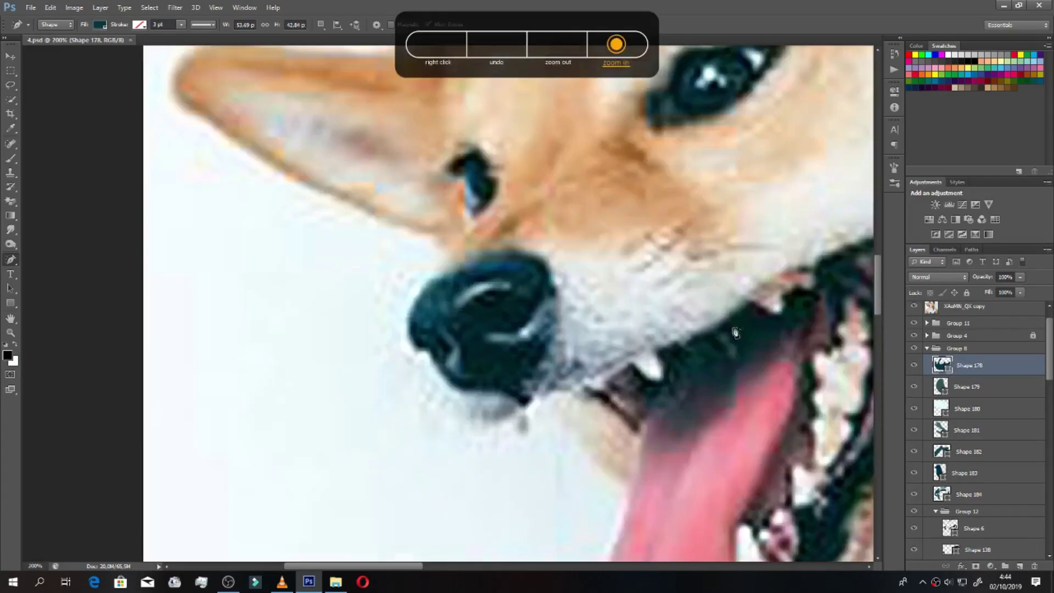
pyautogui.click(719, 71)
pyautogui.click(469, 206)
pyautogui.click(445, 330)
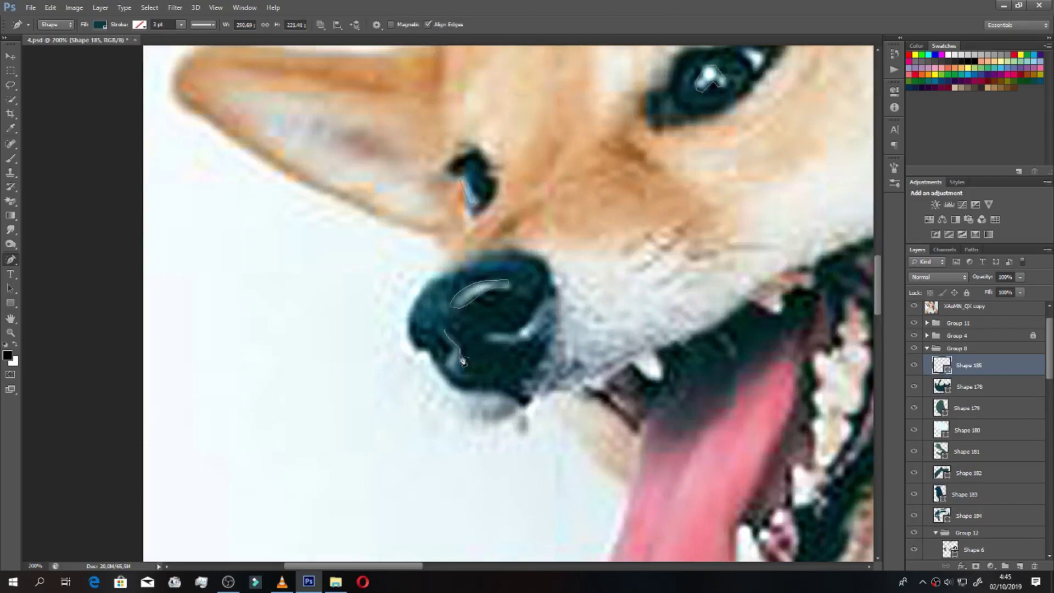
pyautogui.click(453, 350)
# Step: Confirm Shape 185's colour, add a layer mask, and set the brush to 50% opacity
pyautogui.scroll(-3, 644, 291)
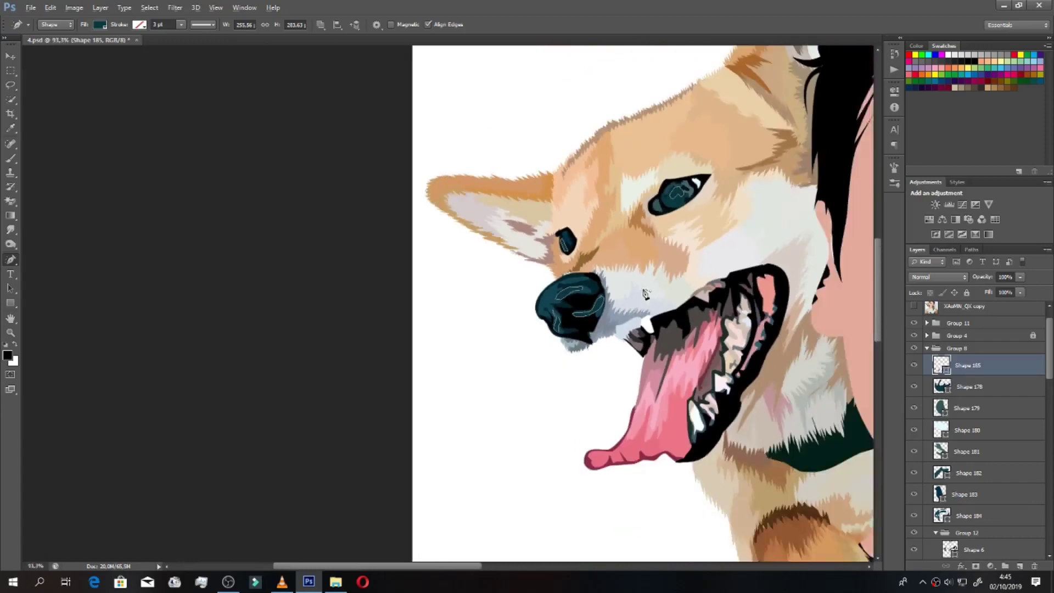
pyautogui.scroll(-2, 643, 291)
pyautogui.doubleClick(941, 365)
pyautogui.click(978, 269)
pyautogui.click(975, 565)
pyautogui.press('b')
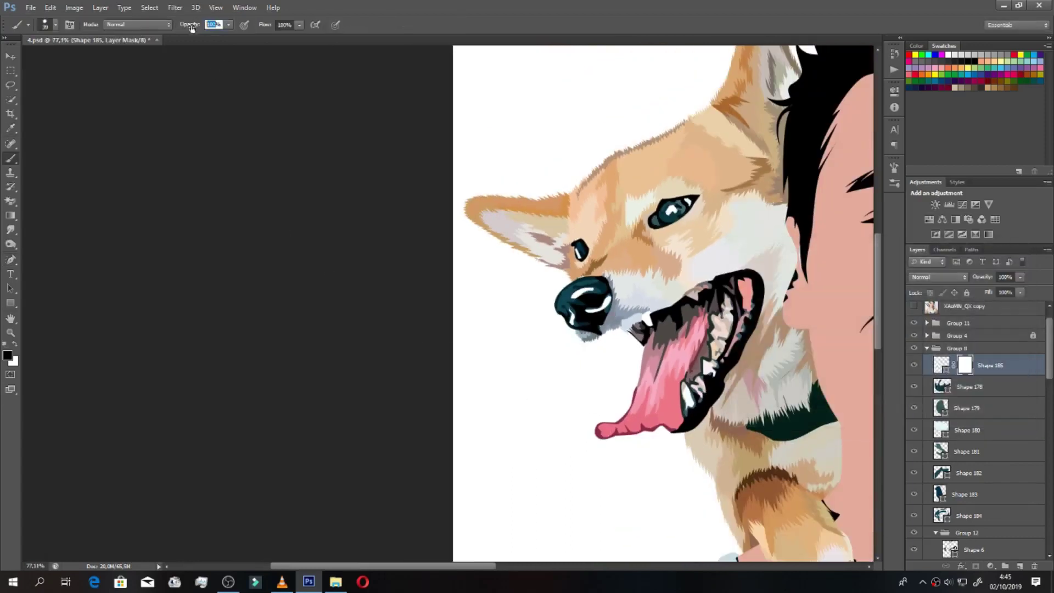
pyautogui.press('Return')
# Step: Adjust brush size and hardness for painting Shape 185's mask
pyautogui.scroll(1, 573, 273)
pyautogui.rightClick(573, 275)
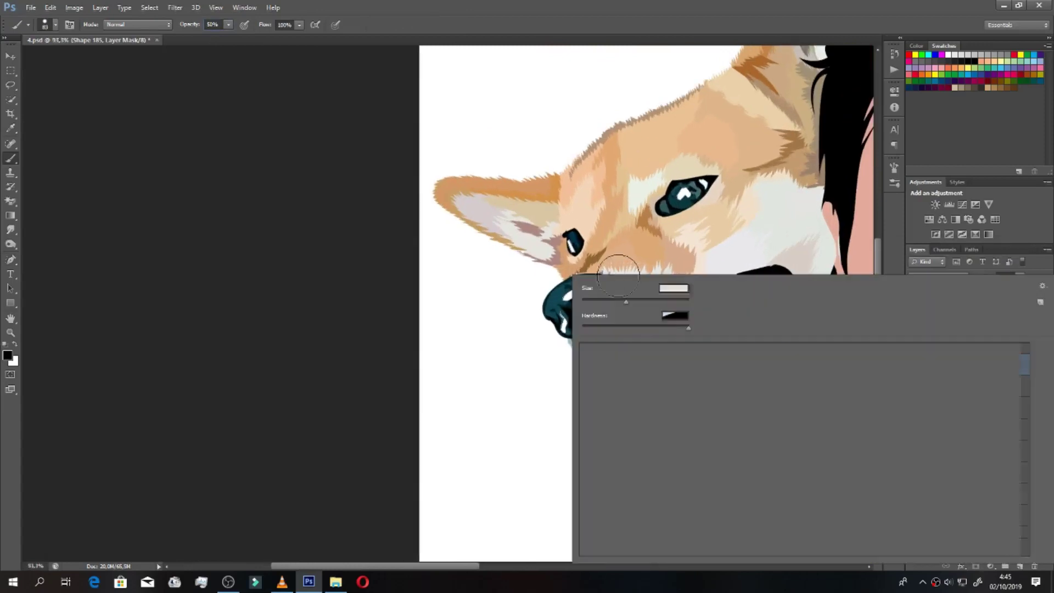
pyautogui.press('Escape')
pyautogui.press('p')
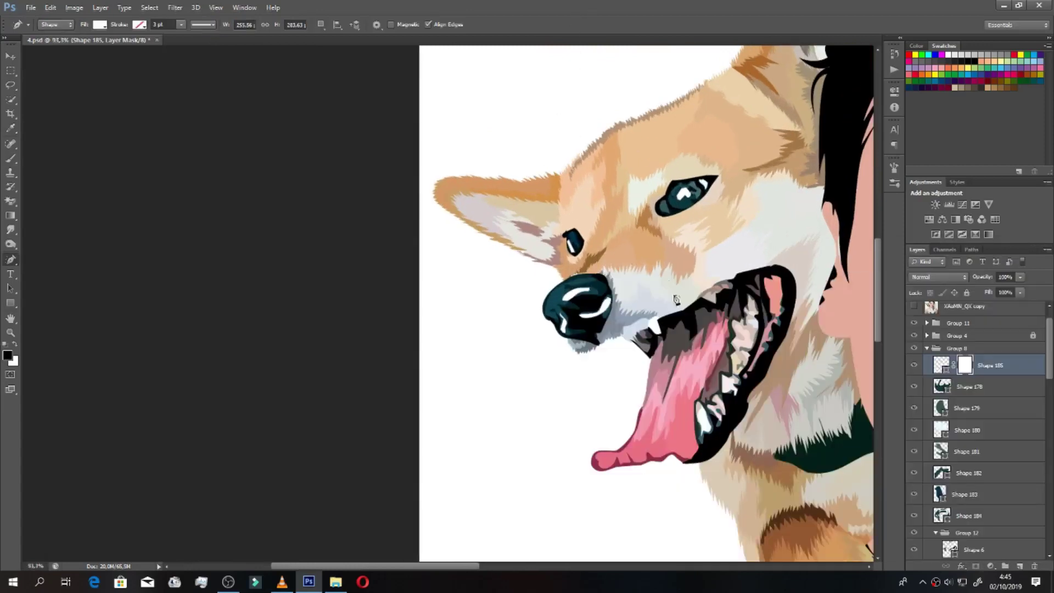
pyautogui.press('b')
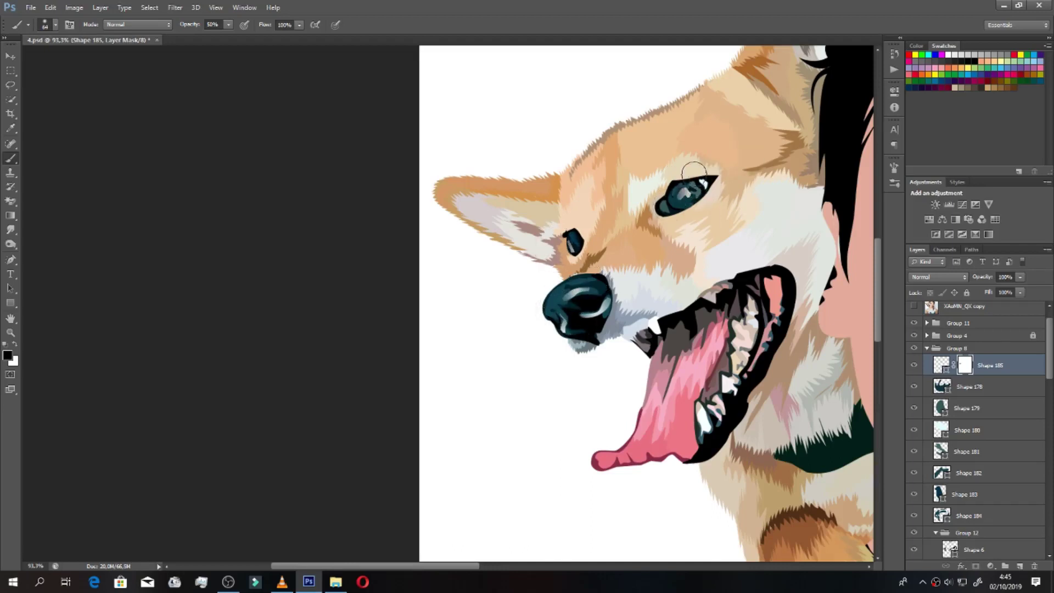
pyautogui.scroll(-5, 693, 172)
pyautogui.scroll(4, 694, 173)
# Step: Add a layer mask to Shape 180
pyautogui.click(966, 430)
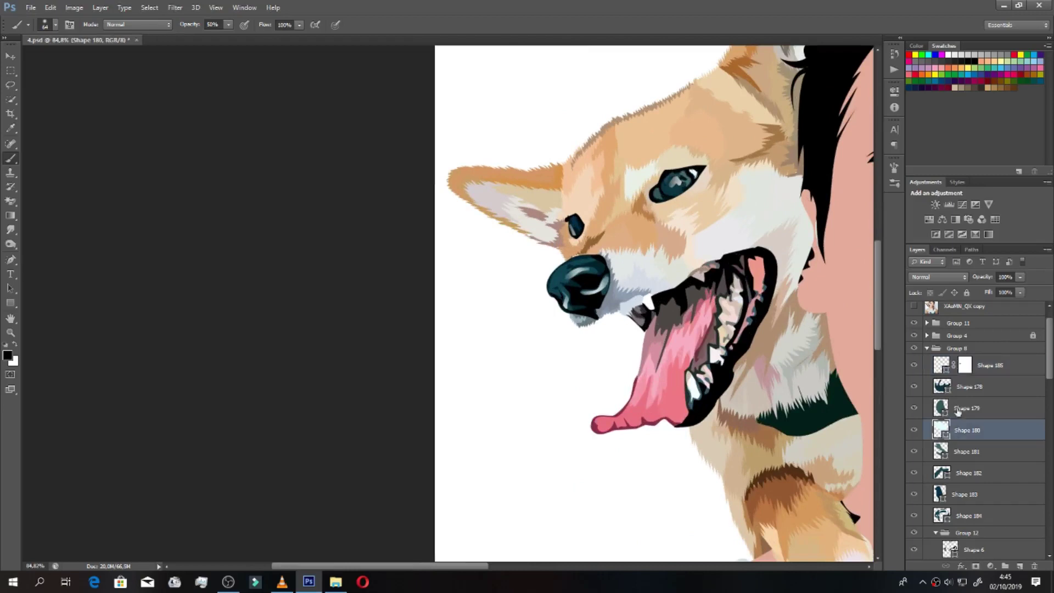
pyautogui.click(975, 566)
pyautogui.press('p')
pyautogui.scroll(-2, 711, 219)
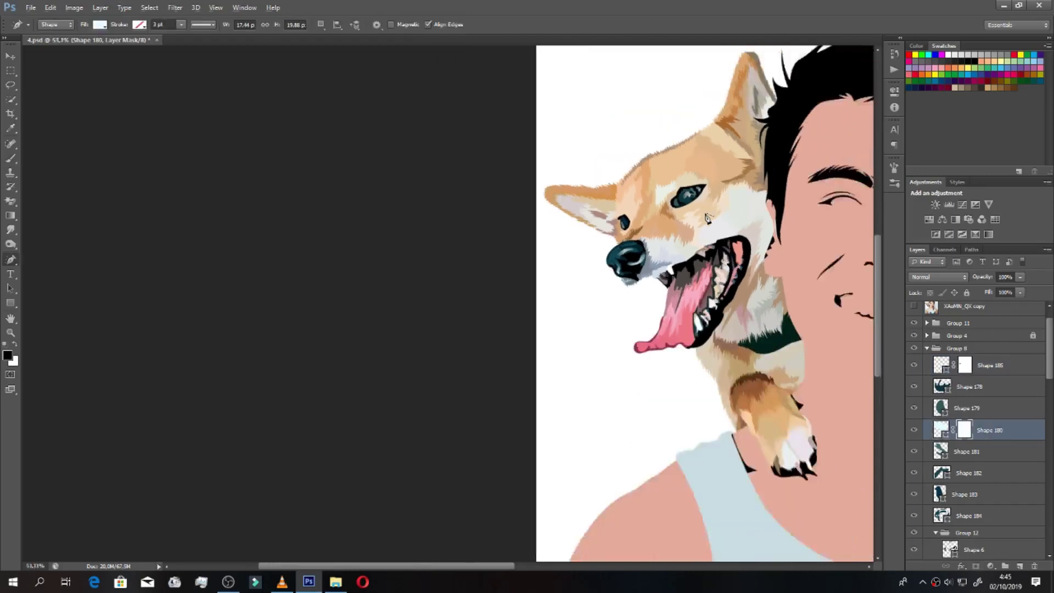
pyautogui.scroll(2, 710, 219)
pyautogui.scroll(2, 710, 219)
# Step: Fill Shape 178 with deep dark teal #052329
pyautogui.doubleClick(941, 387)
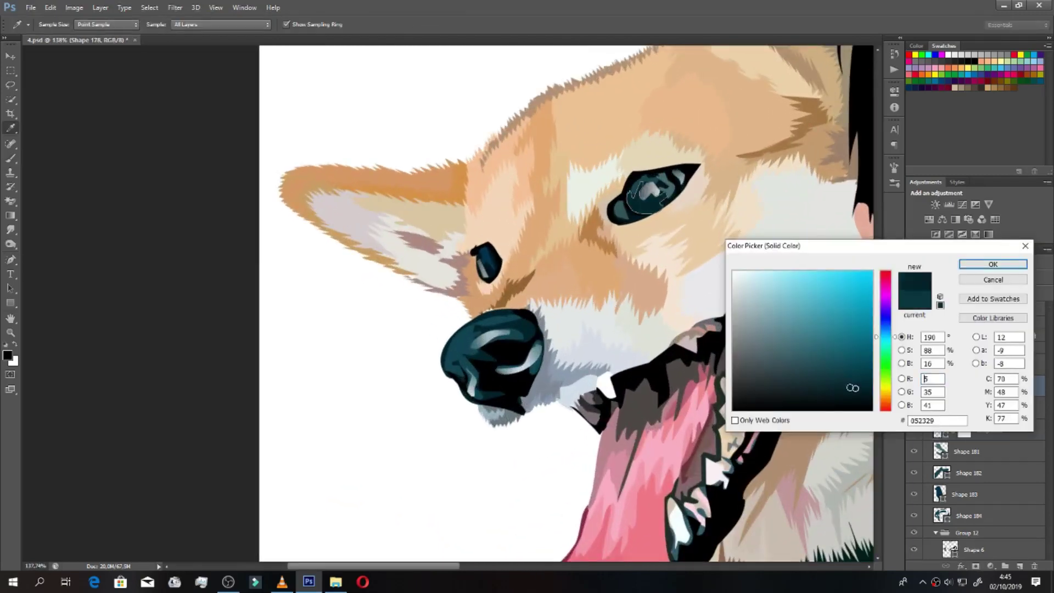
pyautogui.click(992, 263)
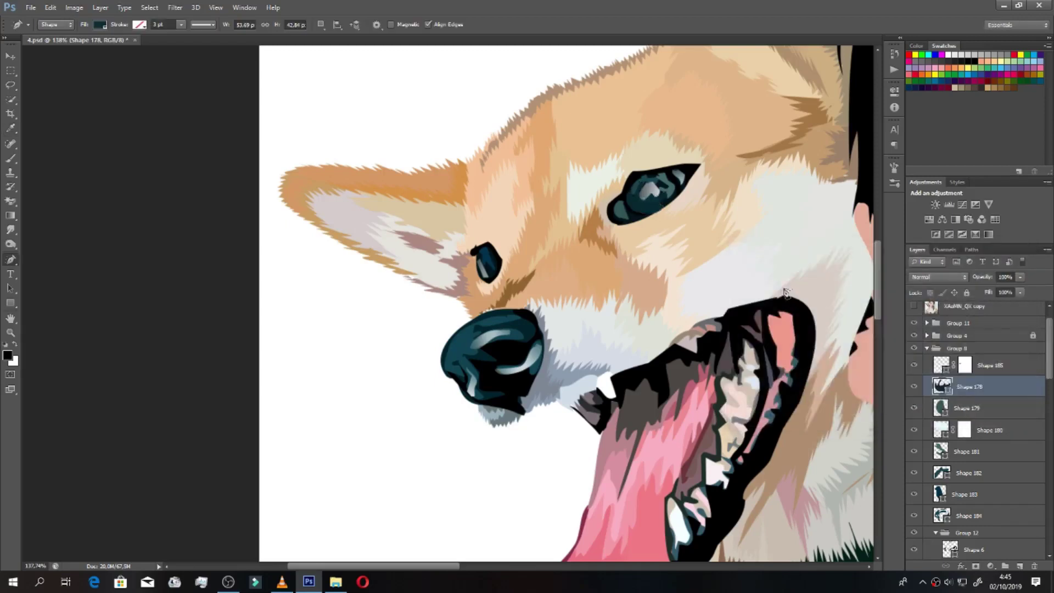
pyautogui.scroll(-3, 790, 291)
pyautogui.scroll(-2, 768, 285)
pyautogui.scroll(-1, 769, 286)
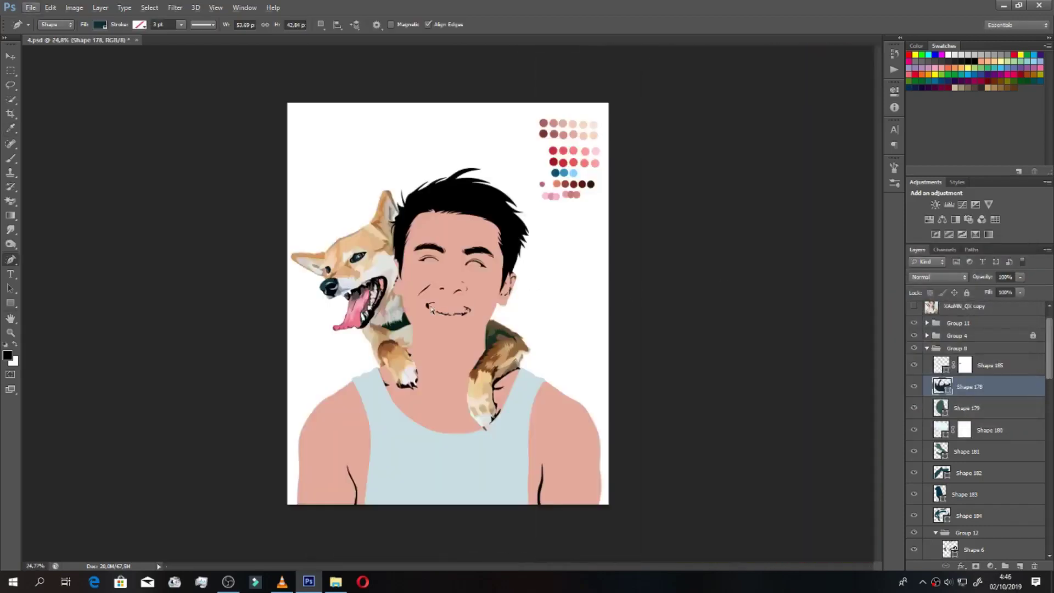
# Step: Group Shapes 178 through 185 into Group 14 and collapse the dog's layer groups
pyautogui.scroll(2, 386, 317)
pyautogui.scroll(-1, 984, 369)
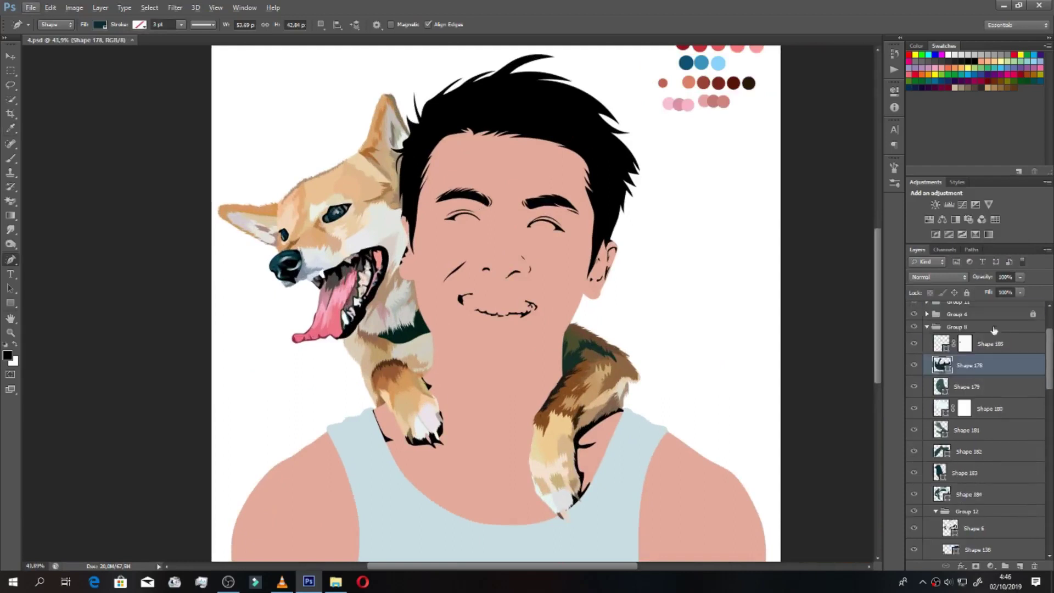
pyautogui.click(992, 343)
pyautogui.keyDown('shift'); pyautogui.click(975, 494); pyautogui.keyUp('shift')
pyautogui.hotkey('ctrl', 'g')
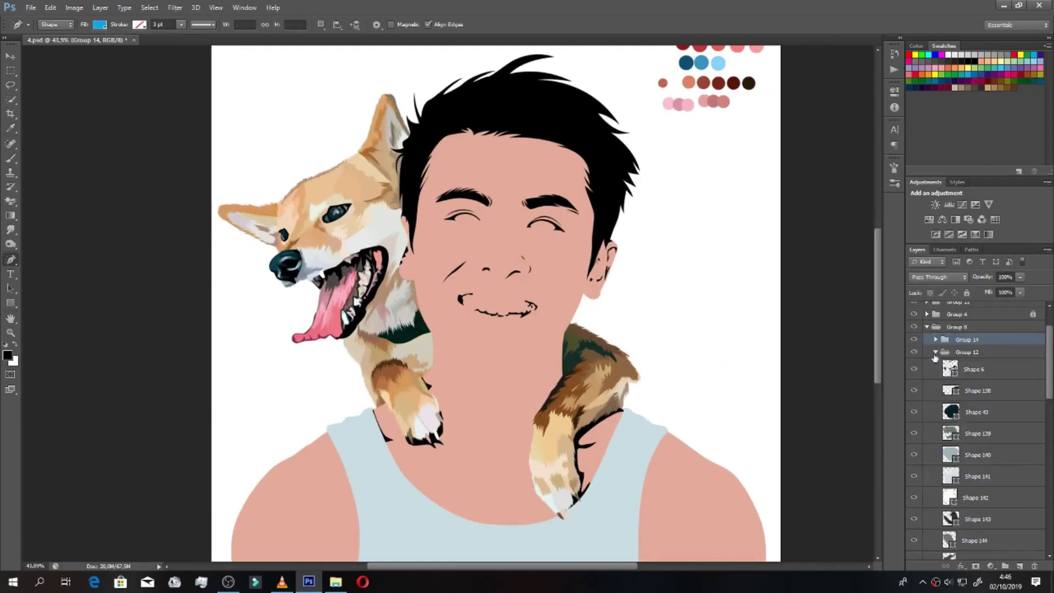
pyautogui.click(934, 357)
pyautogui.click(913, 426)
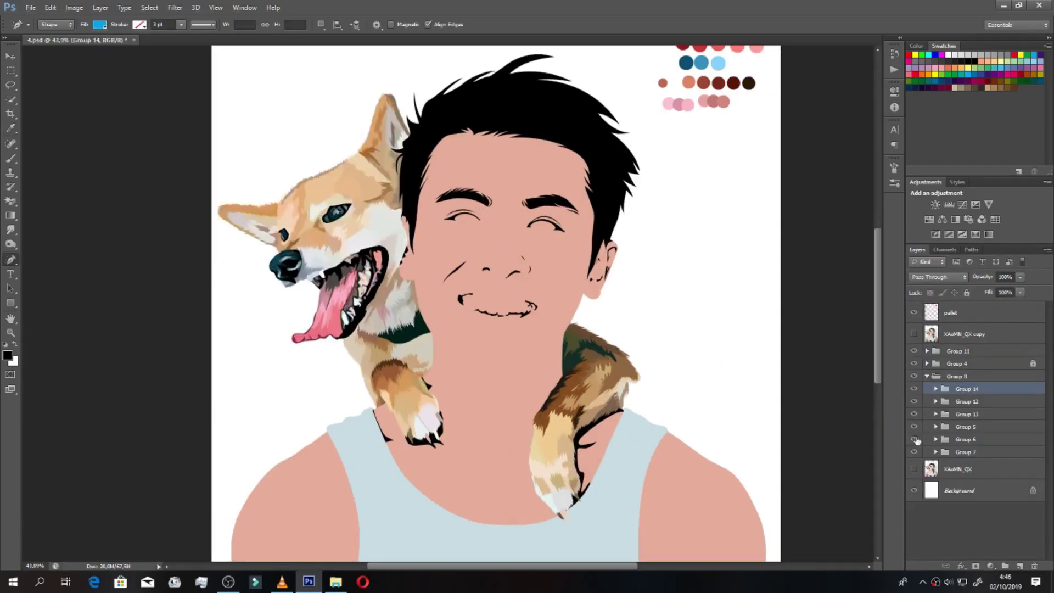
# Step: Expand Group 12 and browse its shape layers for the tongue
pyautogui.click(935, 401)
pyautogui.scroll(-1, 962, 439)
pyautogui.click(962, 439)
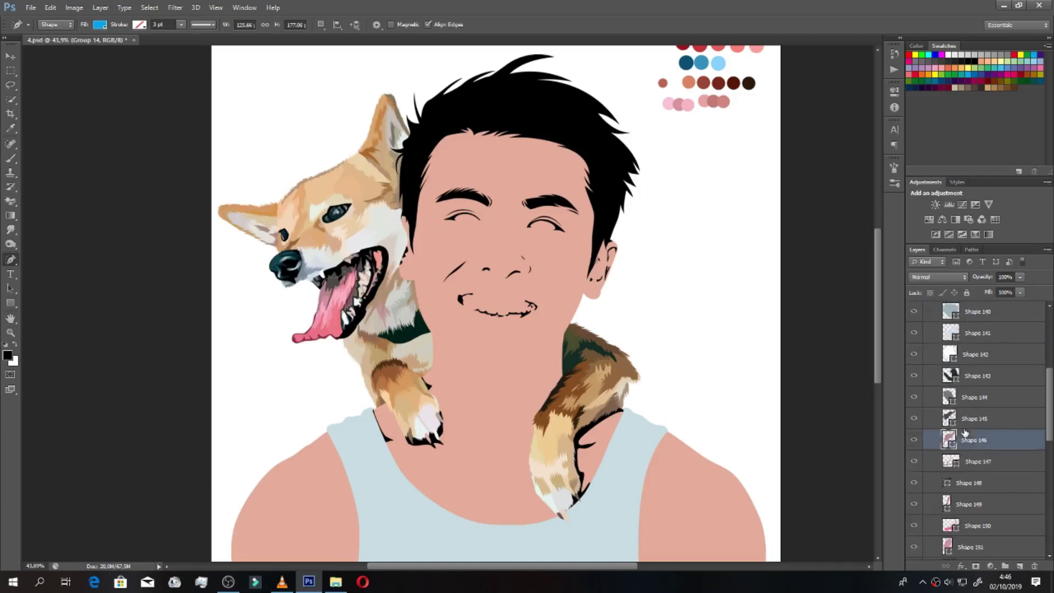
pyautogui.scroll(-2, 963, 455)
pyautogui.click(963, 460)
pyautogui.scroll(3, 329, 329)
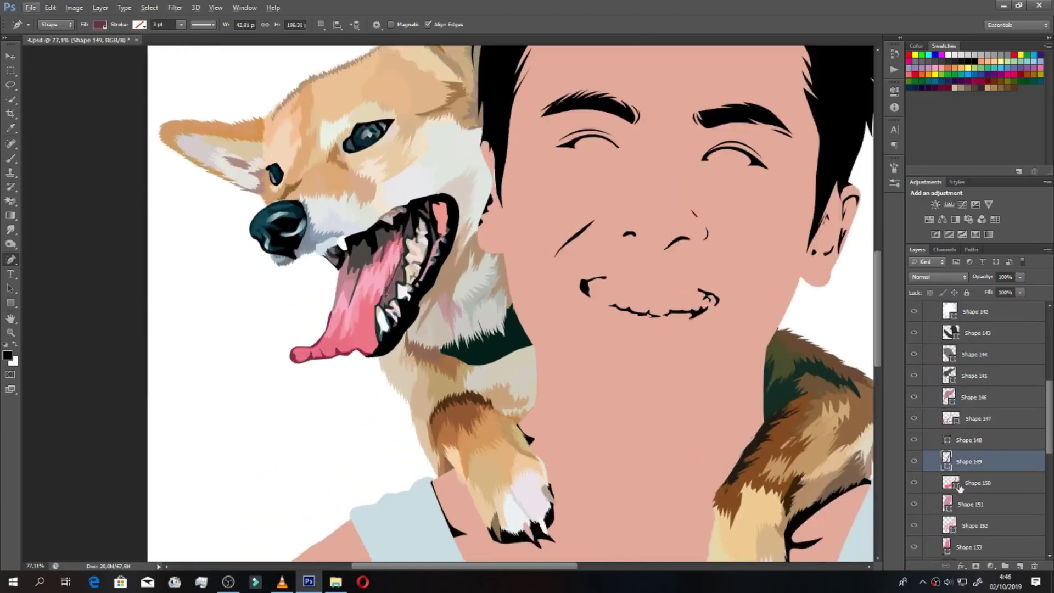
pyautogui.click(960, 482)
pyautogui.scroll(2, 329, 329)
pyautogui.click(985, 503)
pyautogui.click(979, 480)
# Step: Step through the remaining layers and select Shape 147, the tongue shape
pyautogui.click(975, 463)
pyautogui.click(975, 439)
pyautogui.click(974, 466)
pyautogui.click(977, 405)
pyautogui.click(976, 378)
pyautogui.click(977, 356)
pyautogui.click(977, 396)
pyautogui.click(977, 423)
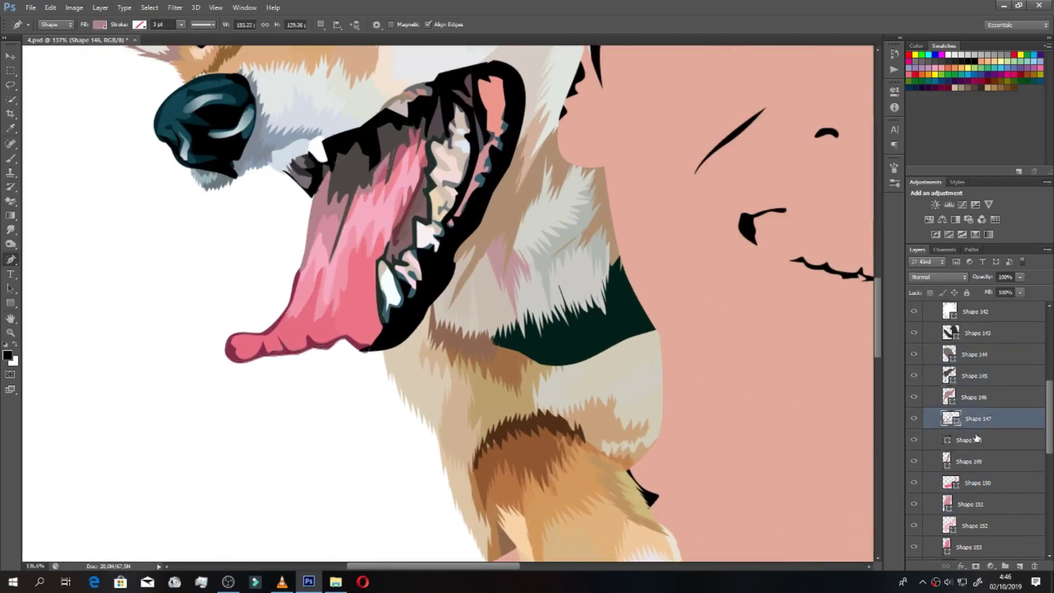
# Step: Mask Shape 147 and paint out the dark notches under the tongue
pyautogui.click(975, 566)
pyautogui.press('b')
pyautogui.scroll(2, 311, 343)
pyautogui.moveTo(298, 337); pyautogui.dragTo(414, 325)
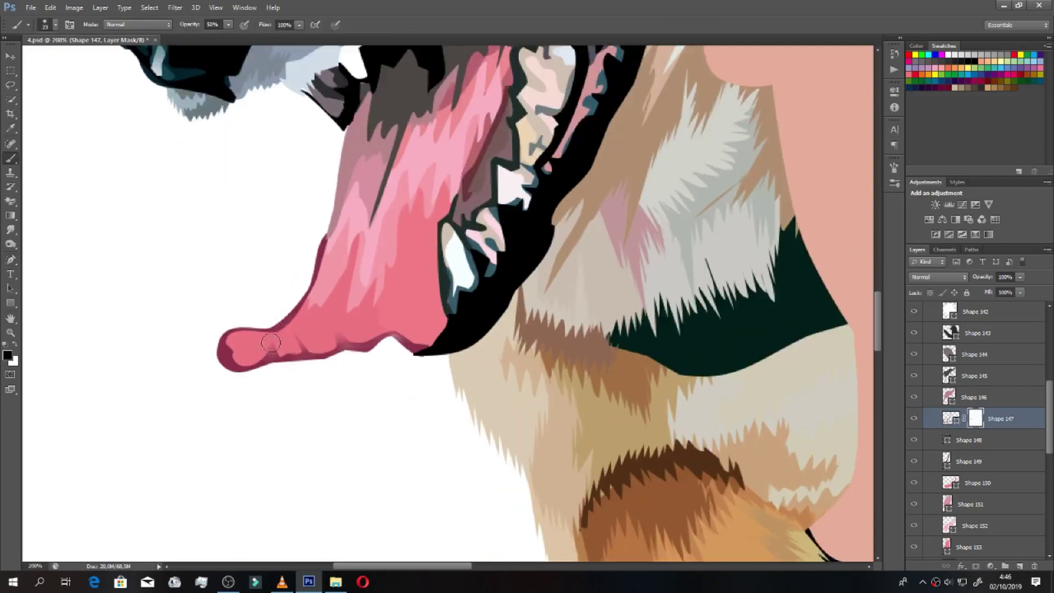
pyautogui.scroll(-3, 252, 354)
pyautogui.scroll(-2, 252, 354)
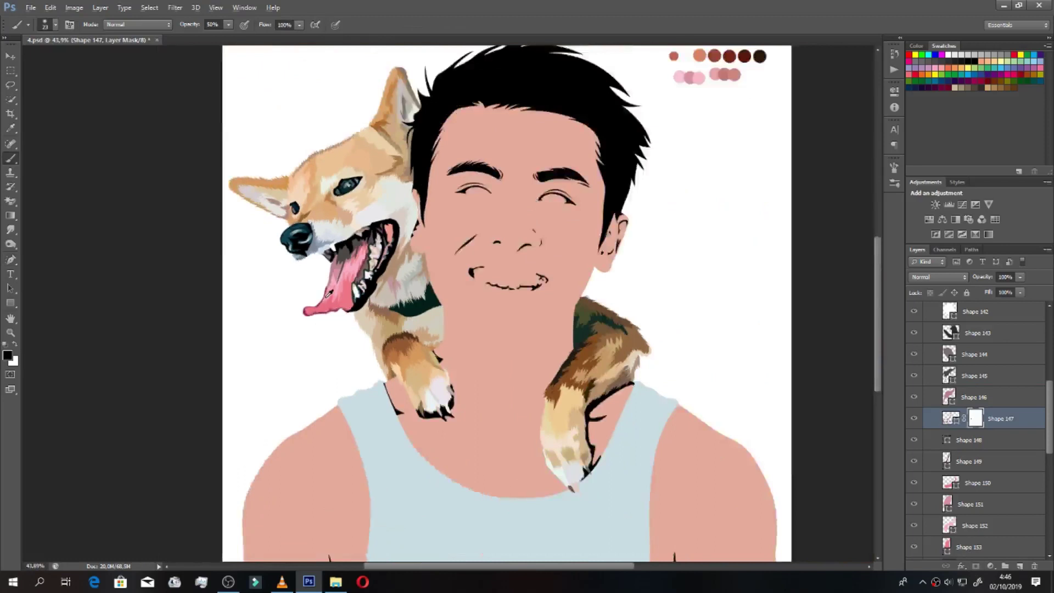
pyautogui.scroll(-1, 252, 354)
pyautogui.press('v')
pyautogui.scroll(5, 957, 384)
pyautogui.scroll(5, 957, 384)
# Step: Collapse Group 12, expand Group 4, and target Shape 5's layer mask with the brush
pyautogui.click(935, 344)
pyautogui.click(927, 376)
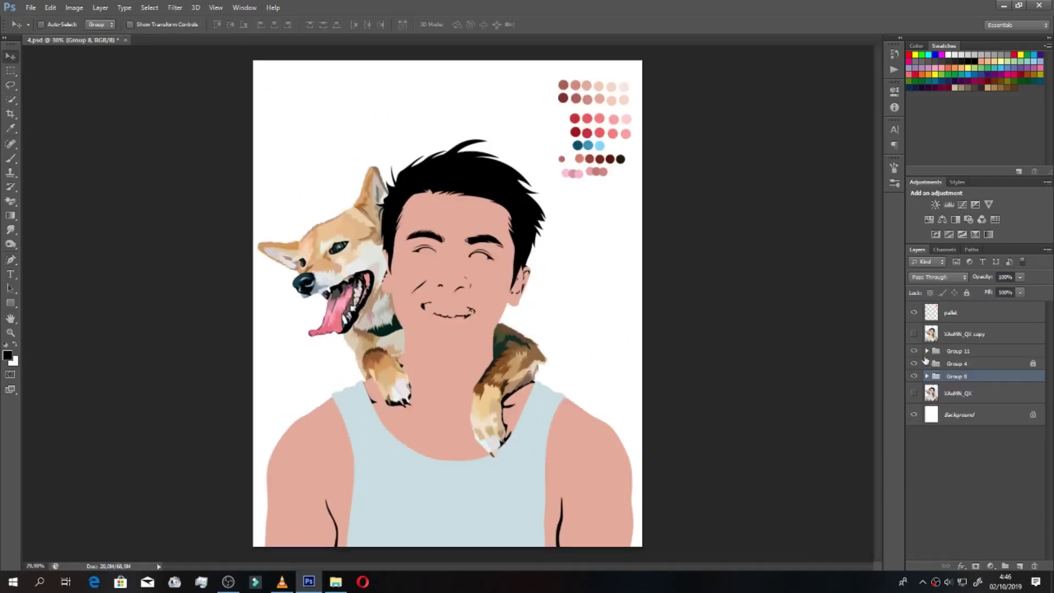
pyautogui.click(962, 382)
pyautogui.press('b')
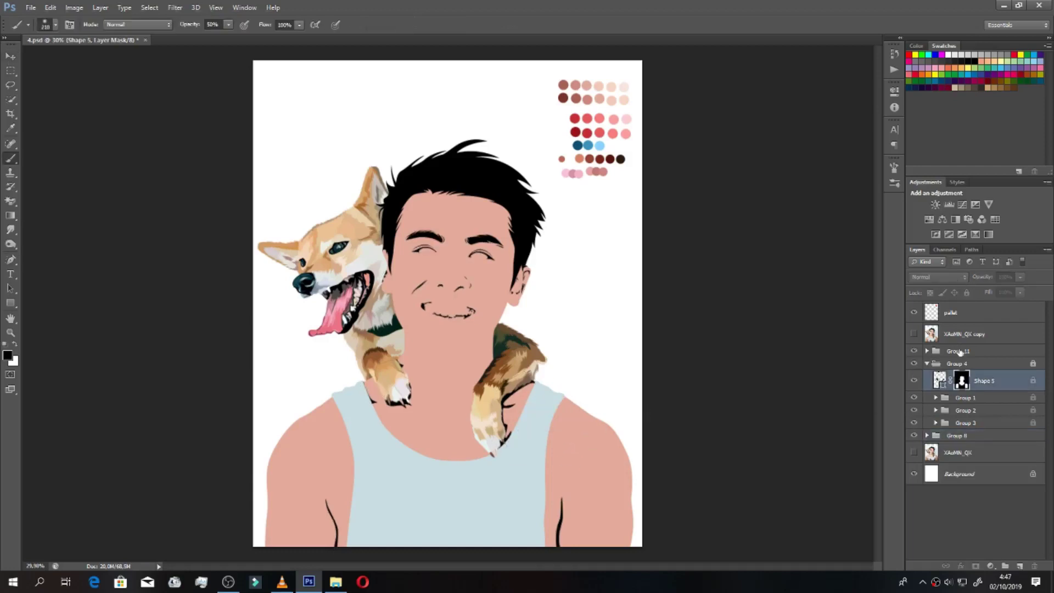
pyautogui.keyDown('alt'); pyautogui.scroll(2, 479, 420); pyautogui.keyUp('alt')
pyautogui.press('p')
pyautogui.press('b')
pyautogui.keyDown('alt'); pyautogui.scroll(-2, 531, 400); pyautogui.keyUp('alt')
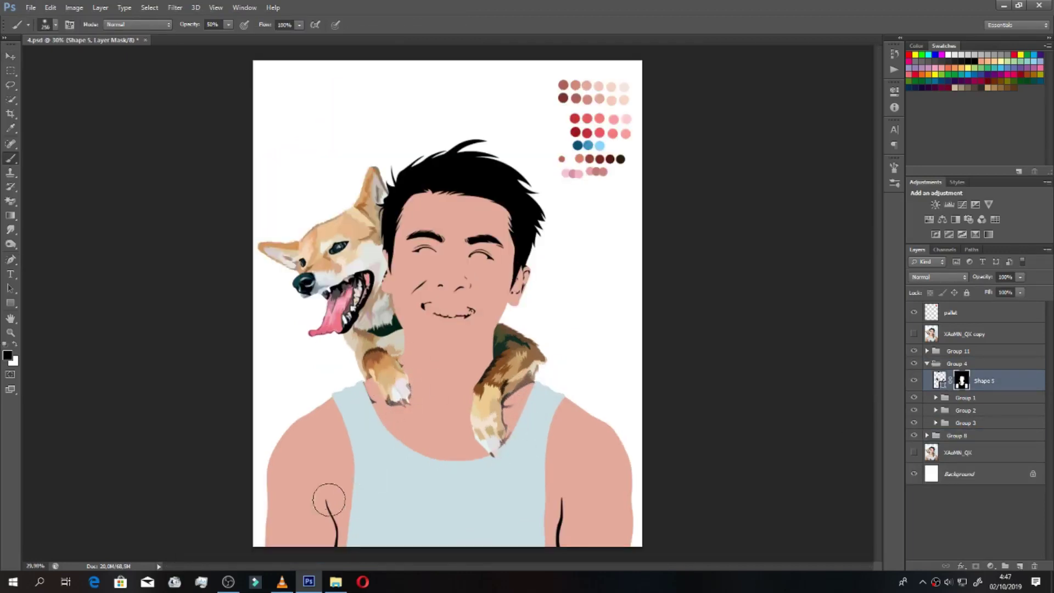
pyautogui.keyDown('alt'); pyautogui.scroll(3, 438, 281); pyautogui.keyUp('alt')
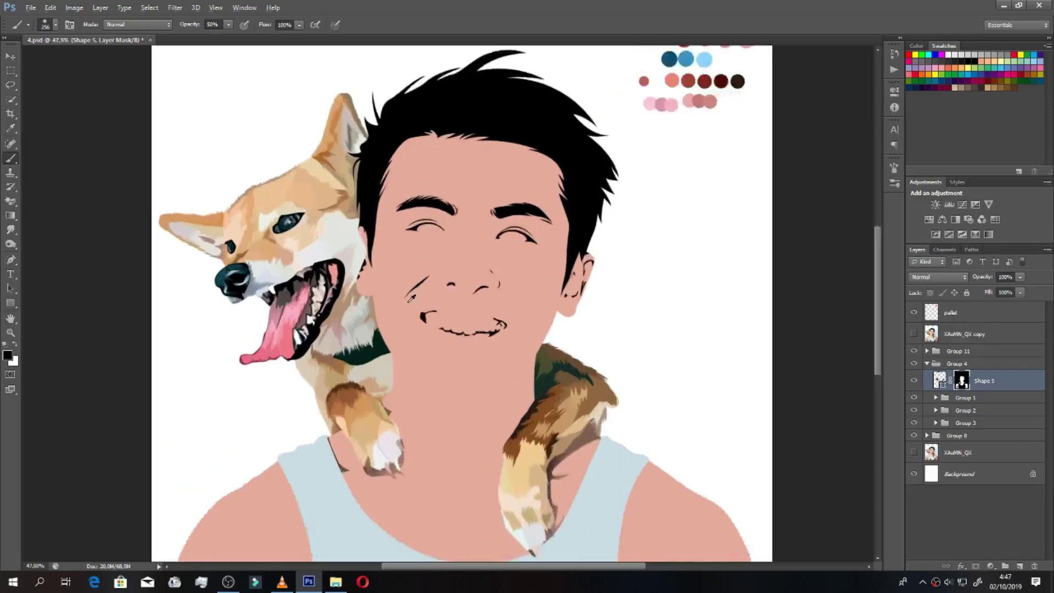
pyautogui.keyDown('alt'); pyautogui.scroll(2, 408, 298); pyautogui.keyUp('alt')
# Step: Fade the inner ends of both eyebrows and the right eyebrow's outer tail
pyautogui.press('[')
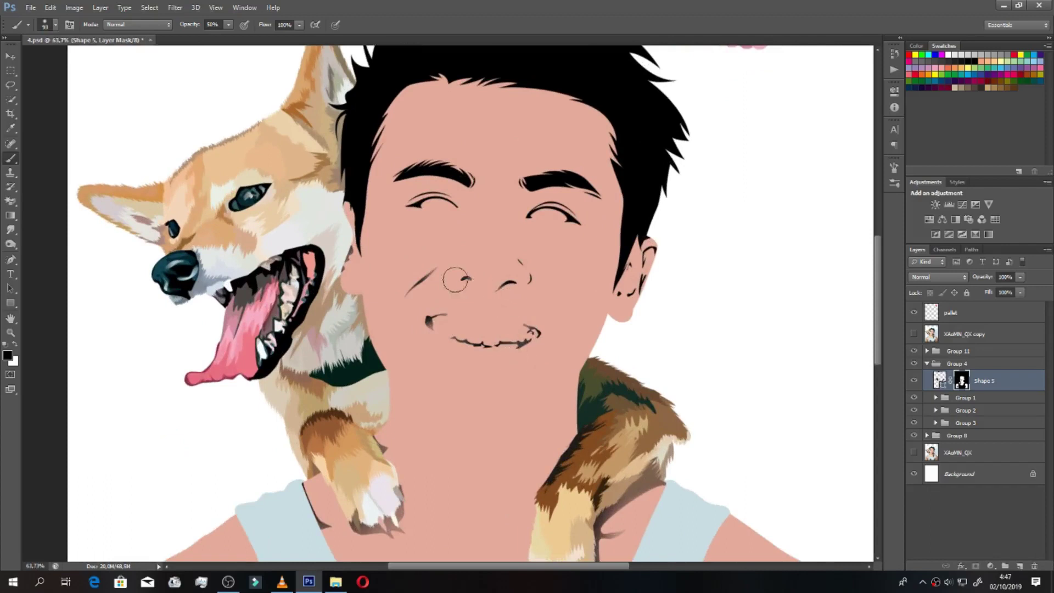
pyautogui.press(']')
pyautogui.press(']')
pyautogui.press(']')
pyautogui.moveTo(472, 181); pyautogui.dragTo(464, 177)
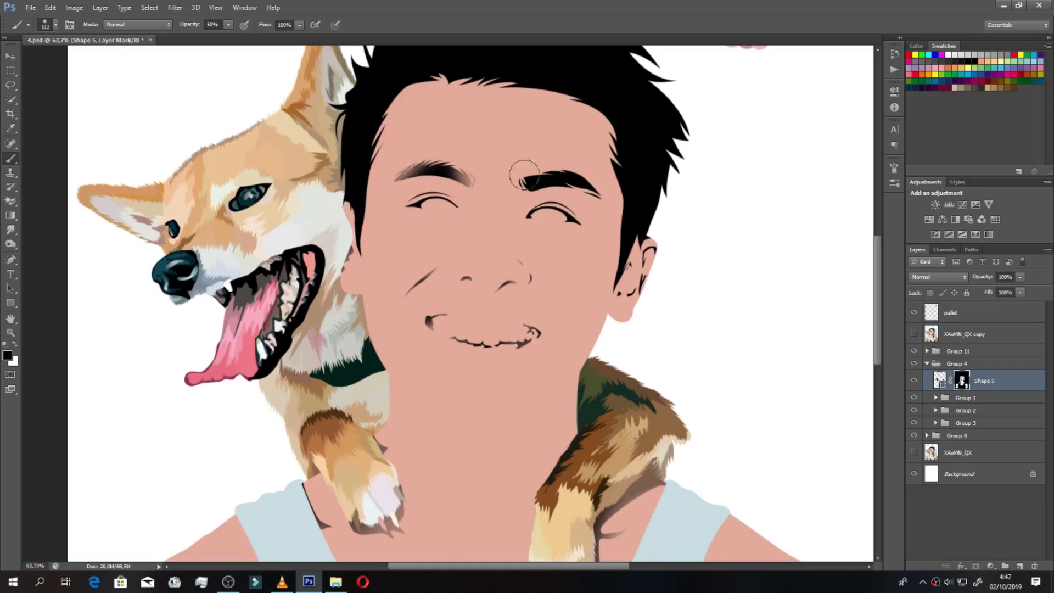
pyautogui.moveTo(521, 182); pyautogui.dragTo(543, 183)
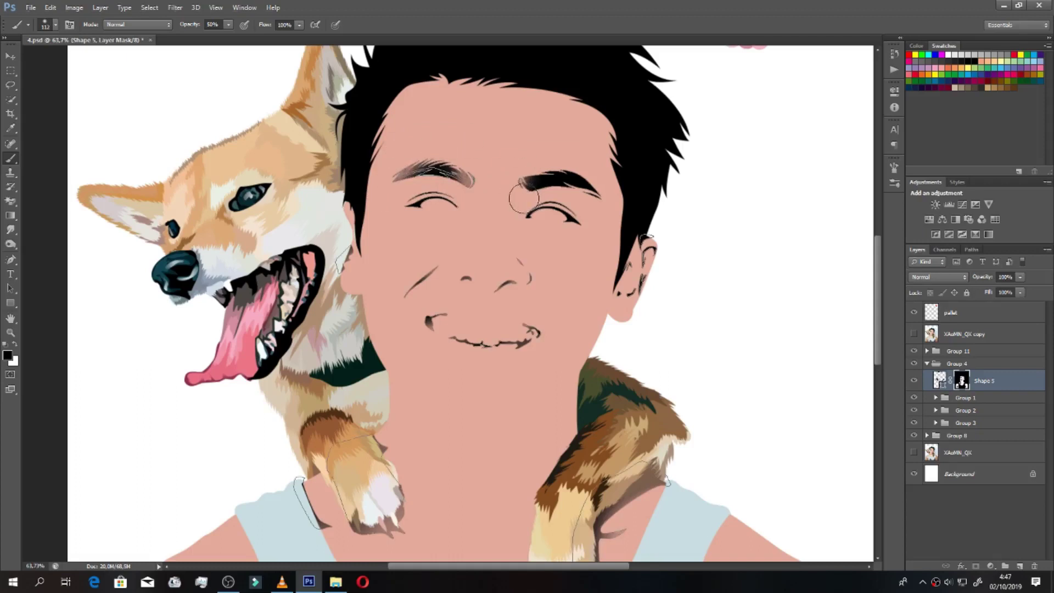
pyautogui.moveTo(597, 174); pyautogui.dragTo(610, 186)
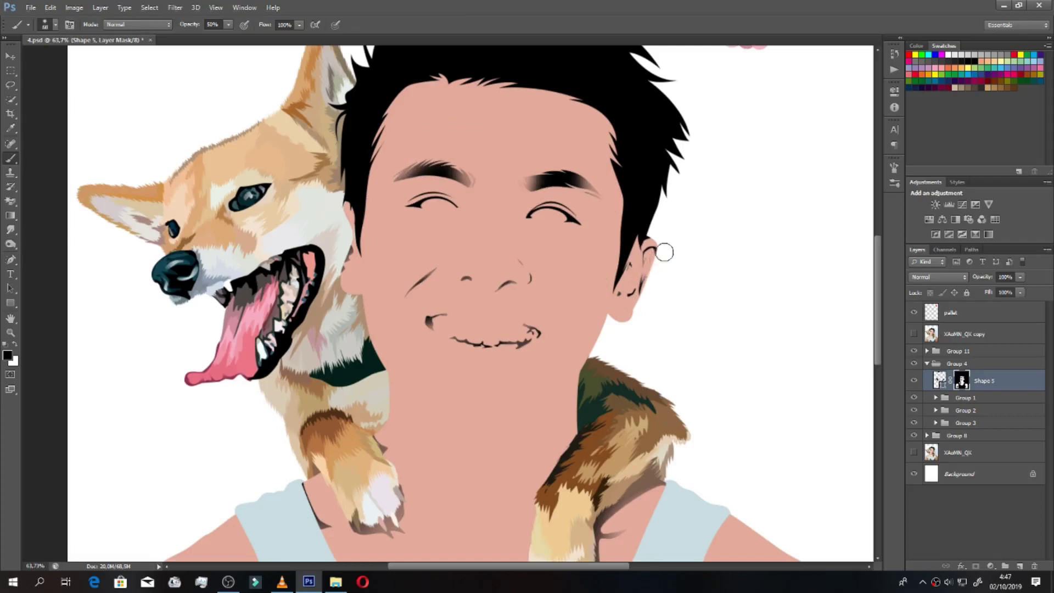
pyautogui.scroll(-5, 592, 306)
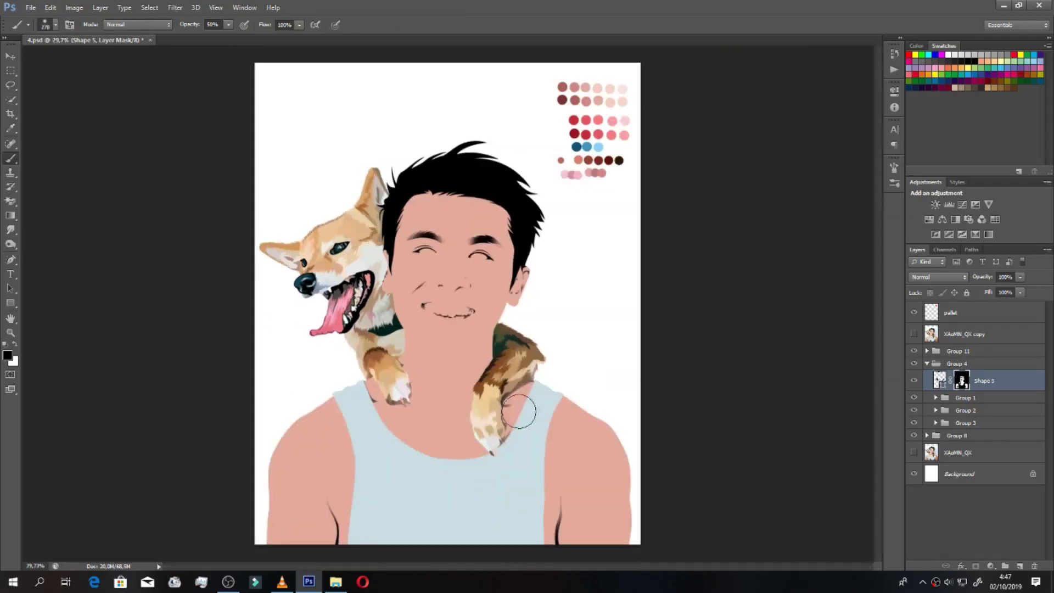
# Step: Draw a curved path along the jaw as a filled shape, clipped to Shape 1
pyautogui.press('v')
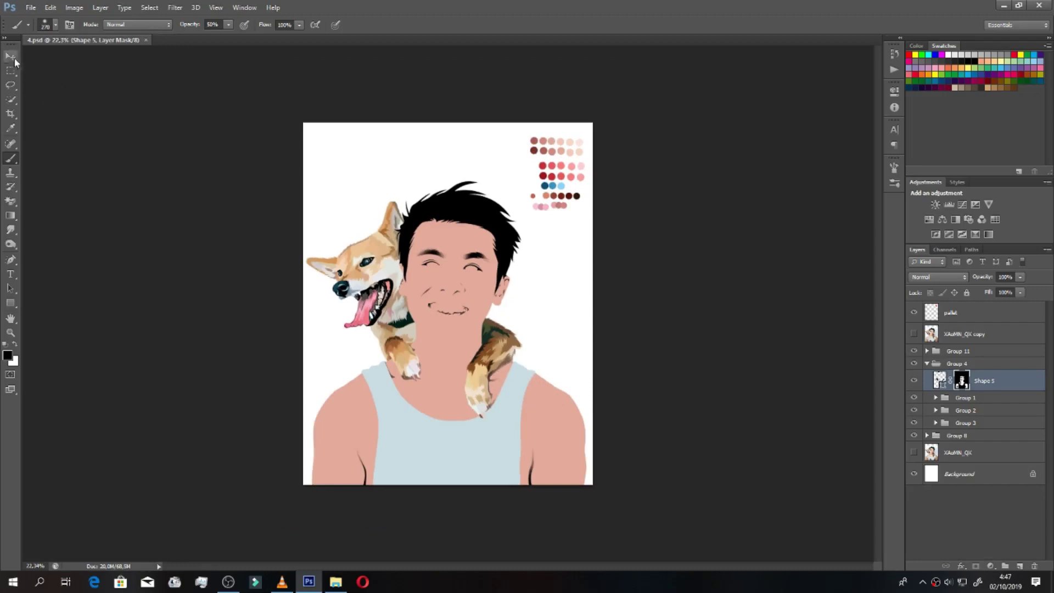
pyautogui.click(927, 363)
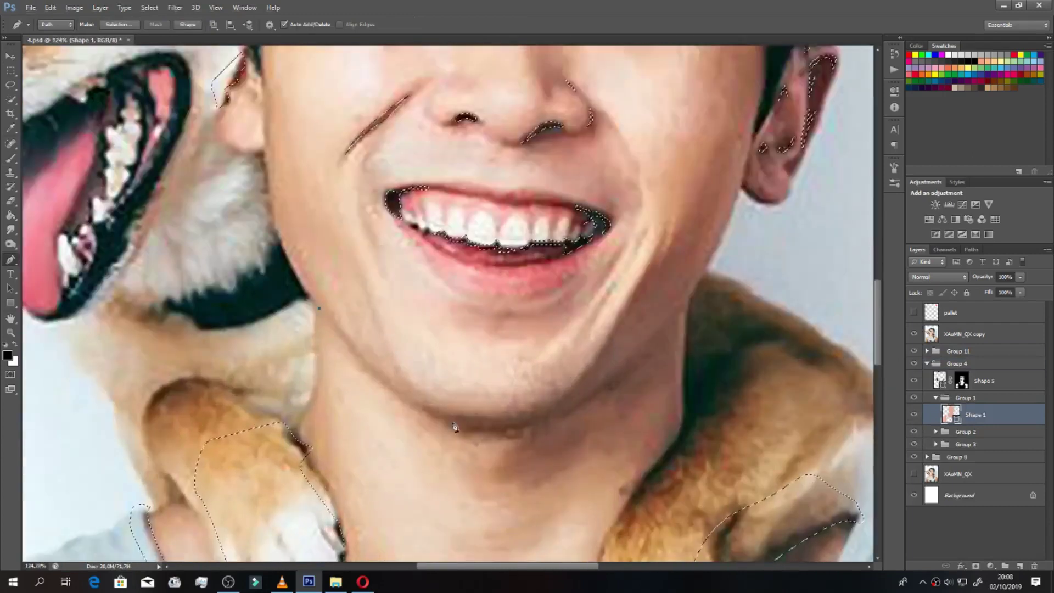
pyautogui.moveTo(675, 320)
pyautogui.mouseDown()
pyautogui.moveTo(730, 245)
pyautogui.moveTo(668, 222)
pyautogui.mouseUp()
pyautogui.scroll(-3, 358, 364)
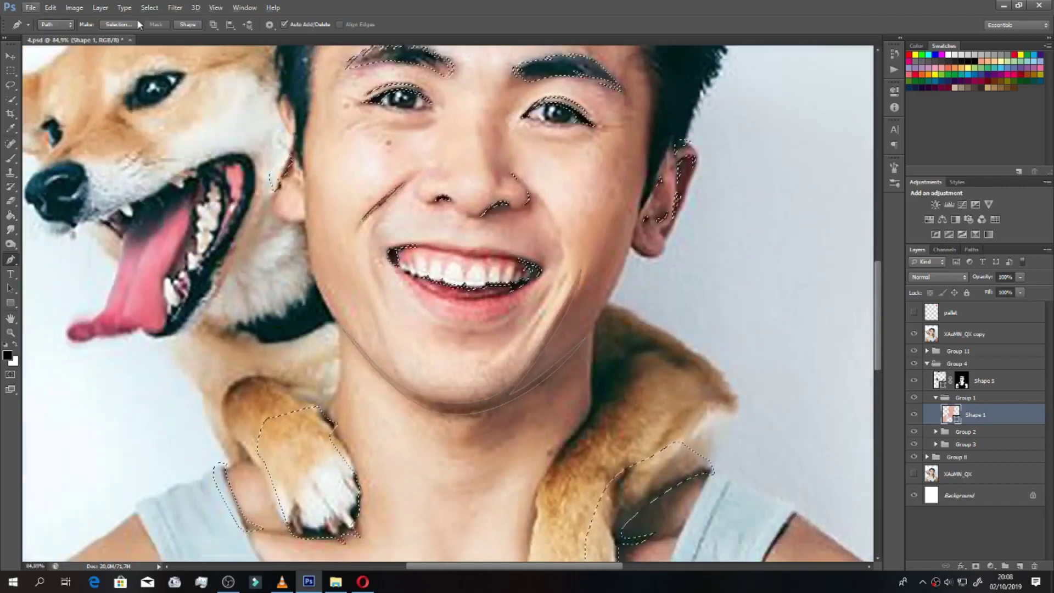
pyautogui.click(187, 24)
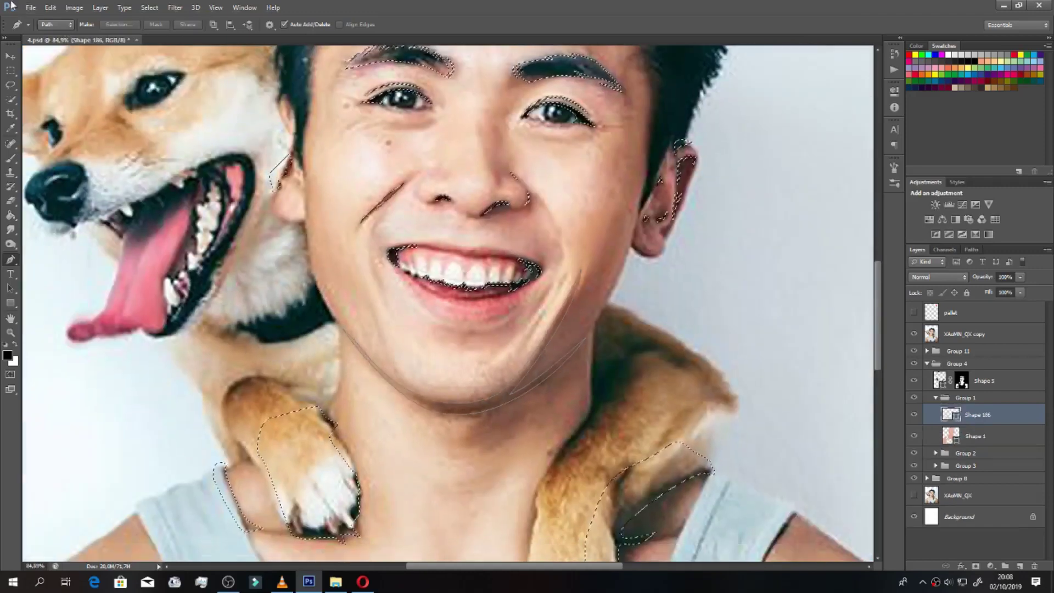
pyautogui.hotkey('ctrl', 'g')
pyautogui.keyDown('alt'); pyautogui.click(967, 426); pyautogui.keyUp('alt')
# Step: Switch to combining shapes and trace the cheek crease with four anchors
pyautogui.click(321, 24)
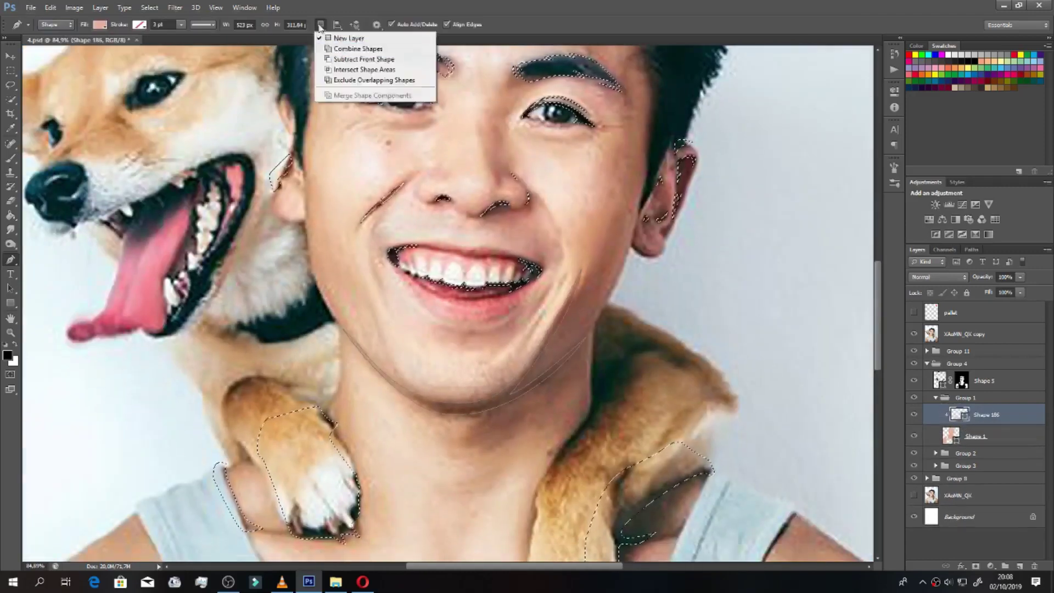
pyautogui.scroll(-2, 439, 274)
pyautogui.scroll(3, 614, 295)
pyautogui.scroll(2, 629, 315)
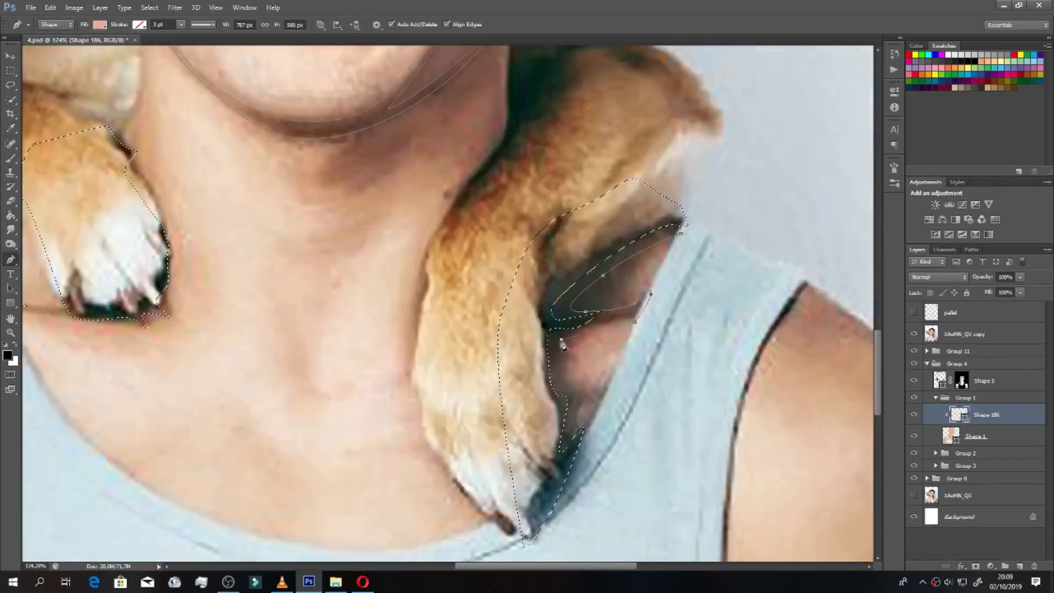
pyautogui.scroll(-3, 589, 428)
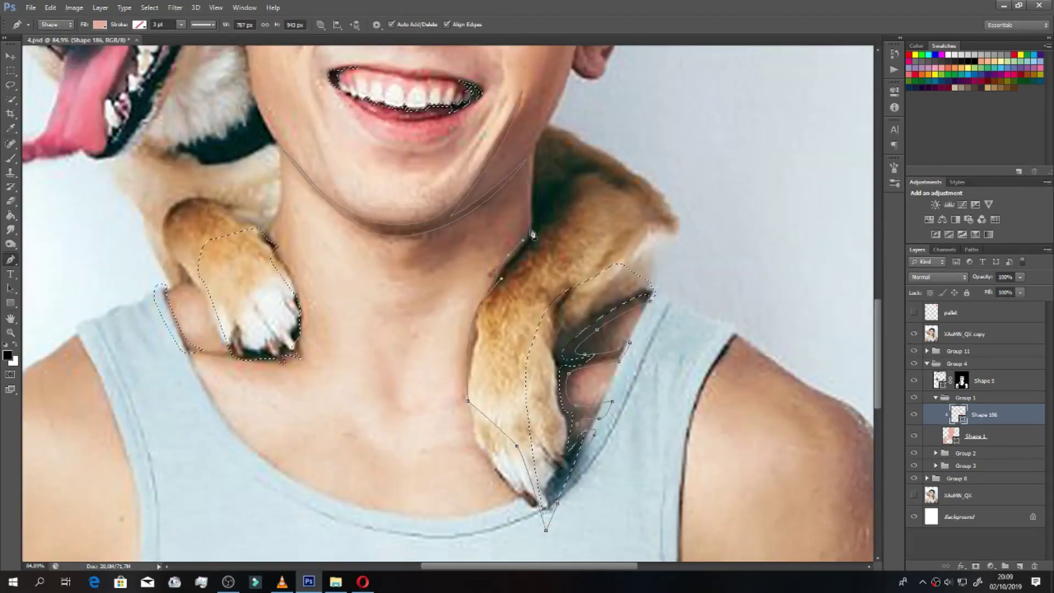
pyautogui.scroll(1, 271, 322)
pyautogui.scroll(1, 258, 297)
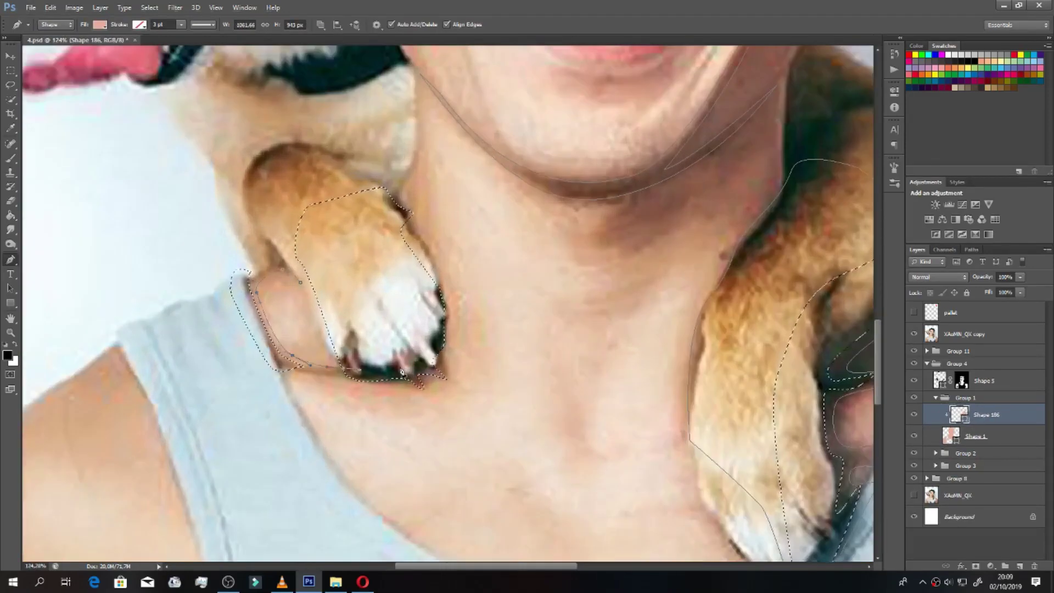
pyautogui.scroll(-3, 431, 253)
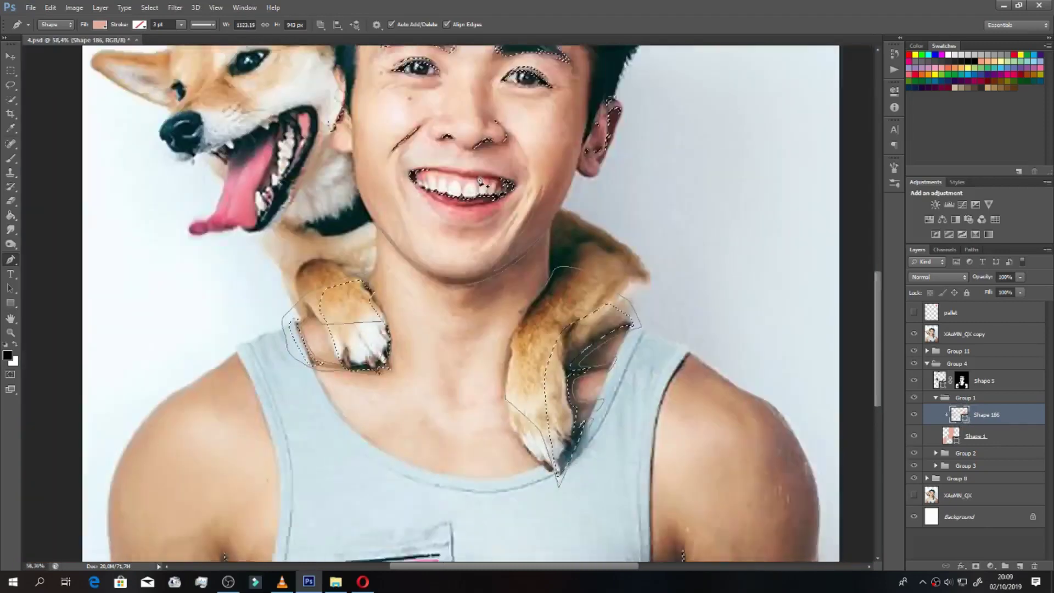
pyautogui.scroll(3, 405, 277)
pyautogui.click(418, 264)
pyautogui.click(392, 291)
pyautogui.click(367, 309)
pyautogui.click(326, 351)
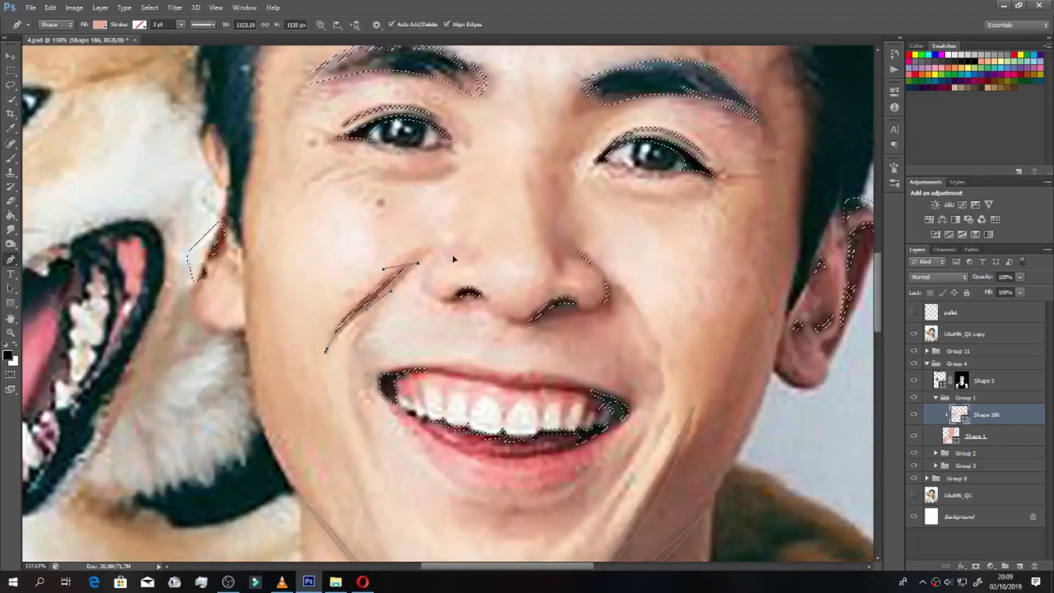
# Step: Trace the shading outline around the nostrils, including the right nostril
pyautogui.scroll(1, 434, 268)
pyautogui.click(426, 256)
pyautogui.click(434, 292)
pyautogui.click(498, 294)
pyautogui.click(619, 294)
pyautogui.click(631, 313)
pyautogui.click(655, 269)
pyautogui.click(613, 218)
pyautogui.click(587, 229)
pyautogui.click(594, 263)
pyautogui.click(658, 312)
# Step: Extend the shading outline along the ear's edge and under the left eyebrow
pyautogui.scroll(-2, 618, 327)
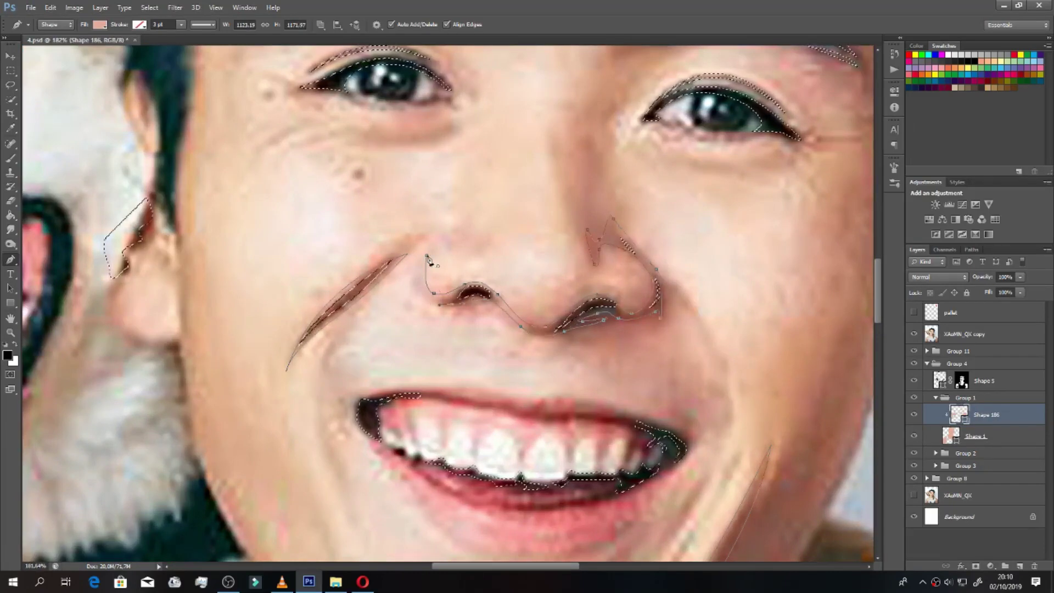
pyautogui.scroll(2, 570, 246)
pyautogui.scroll(3, 824, 340)
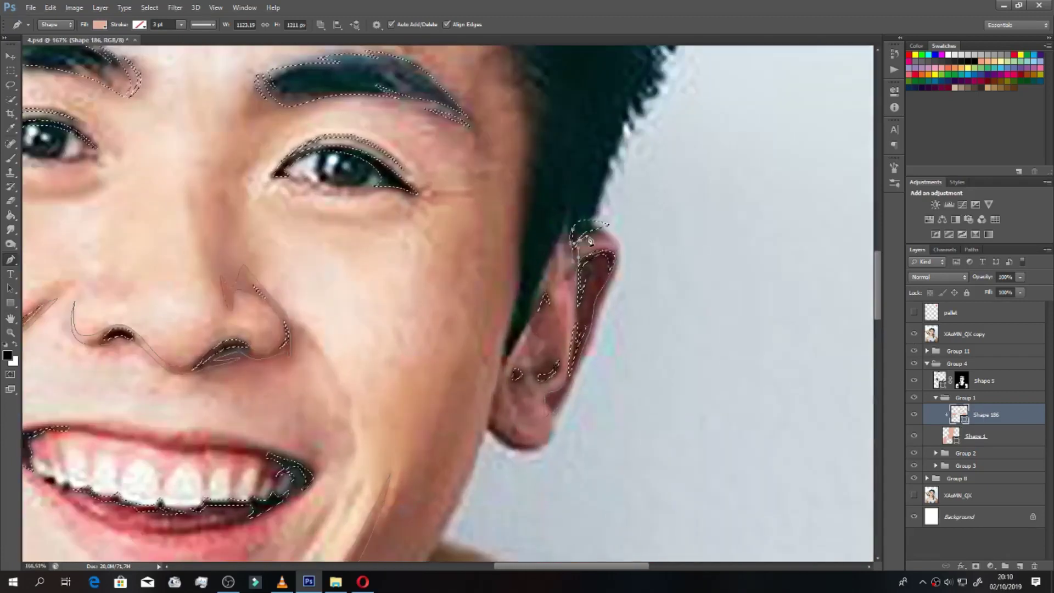
pyautogui.click(515, 375)
pyautogui.scroll(-3, 516, 375)
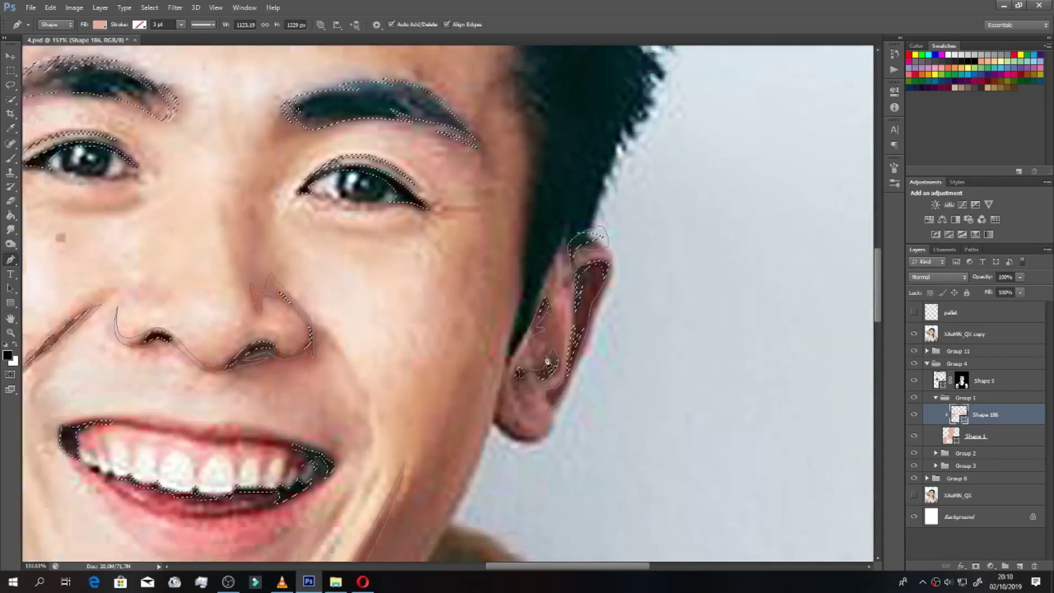
pyautogui.scroll(2, 482, 277)
pyautogui.scroll(1, 483, 277)
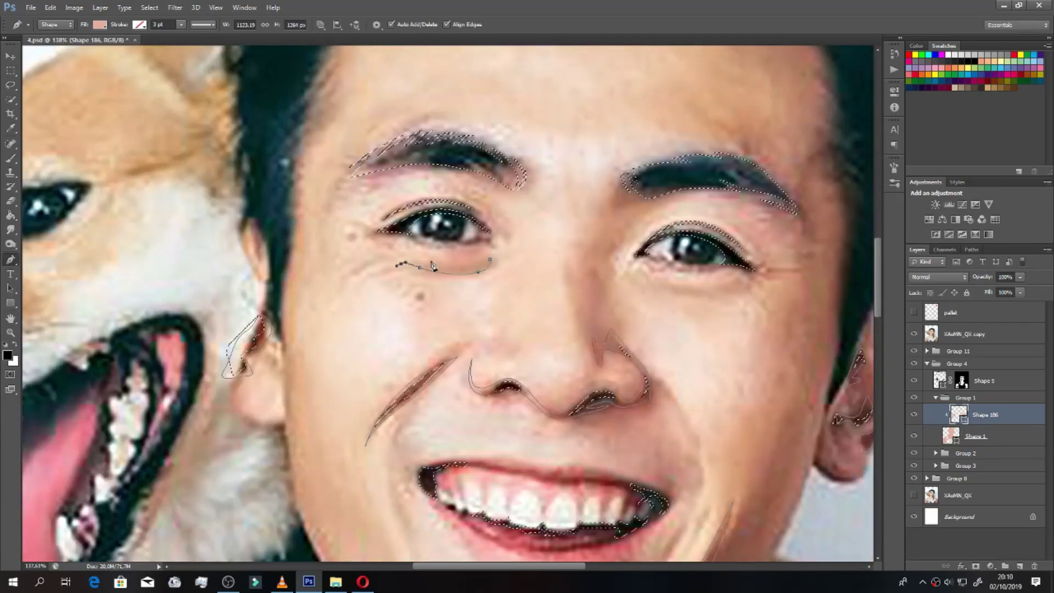
pyautogui.scroll(2, 482, 277)
pyautogui.hscroll(2, 483, 277)
pyautogui.click(447, 273)
pyautogui.click(302, 268)
pyautogui.click(241, 294)
pyautogui.click(356, 197)
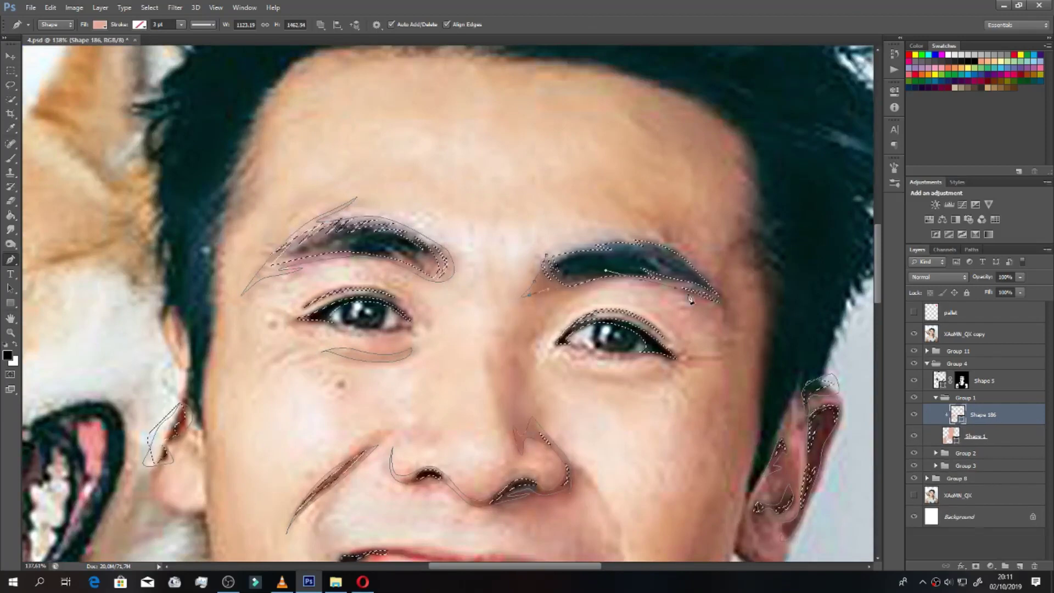
pyautogui.scroll(-4, 535, 280)
pyautogui.scroll(-5, 535, 272)
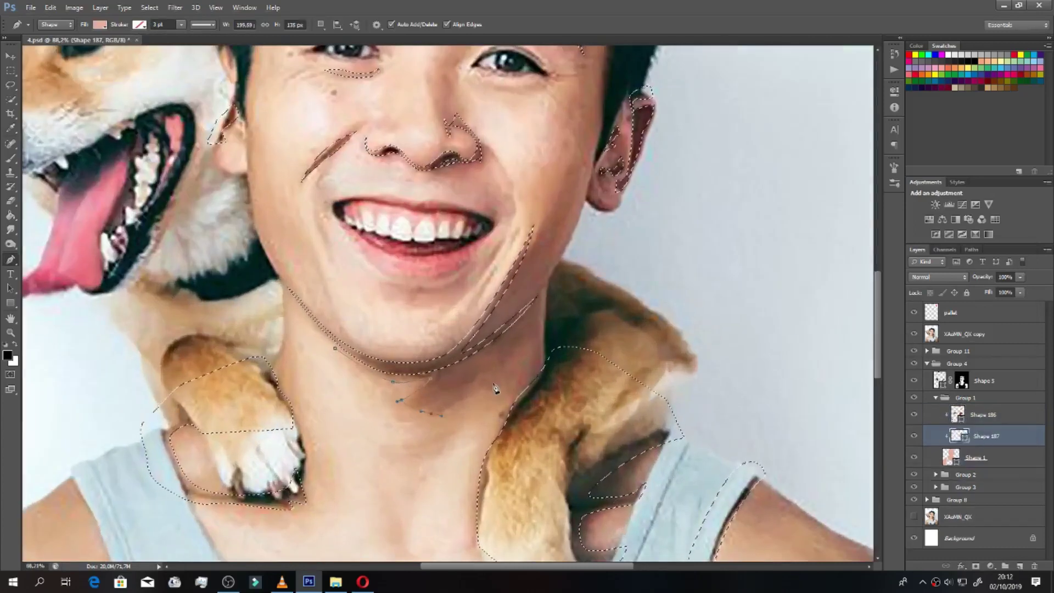
# Step: Trace the shading outline around the dog's paw and along its shoulder
pyautogui.scroll(-5, 426, 384)
pyautogui.moveTo(474, 414); pyautogui.dragTo(485, 455)
pyautogui.click(631, 381)
pyautogui.click(651, 312)
pyautogui.click(693, 247)
pyautogui.scroll(5, 549, 274)
pyautogui.click(584, 205)
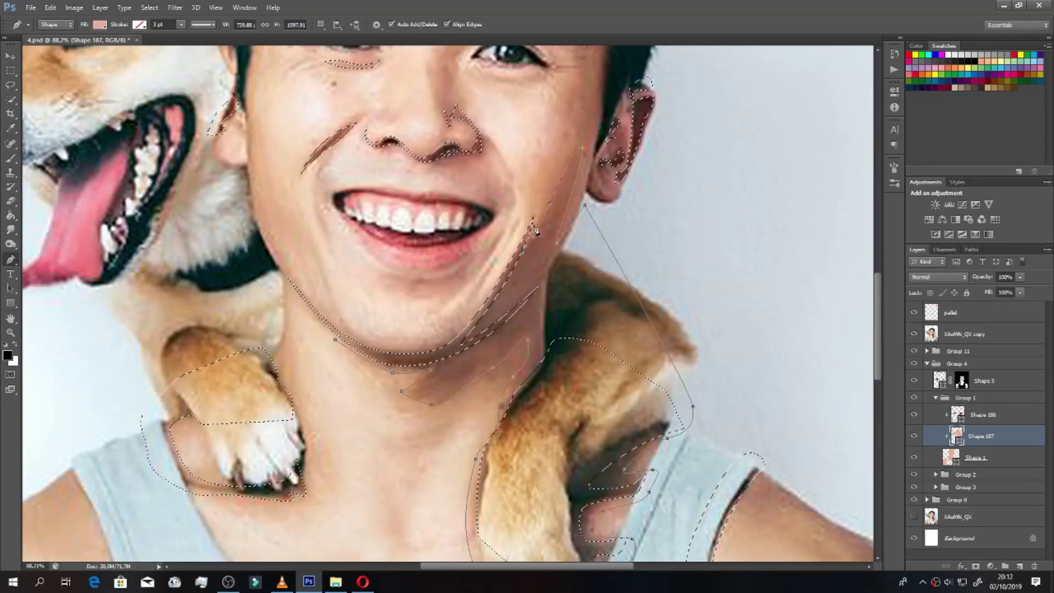
# Step: Curve the outline along the left jaw and continue it up the cheek toward the ear
pyautogui.moveTo(326, 299); pyautogui.dragTo(331, 313)
pyautogui.click(298, 204)
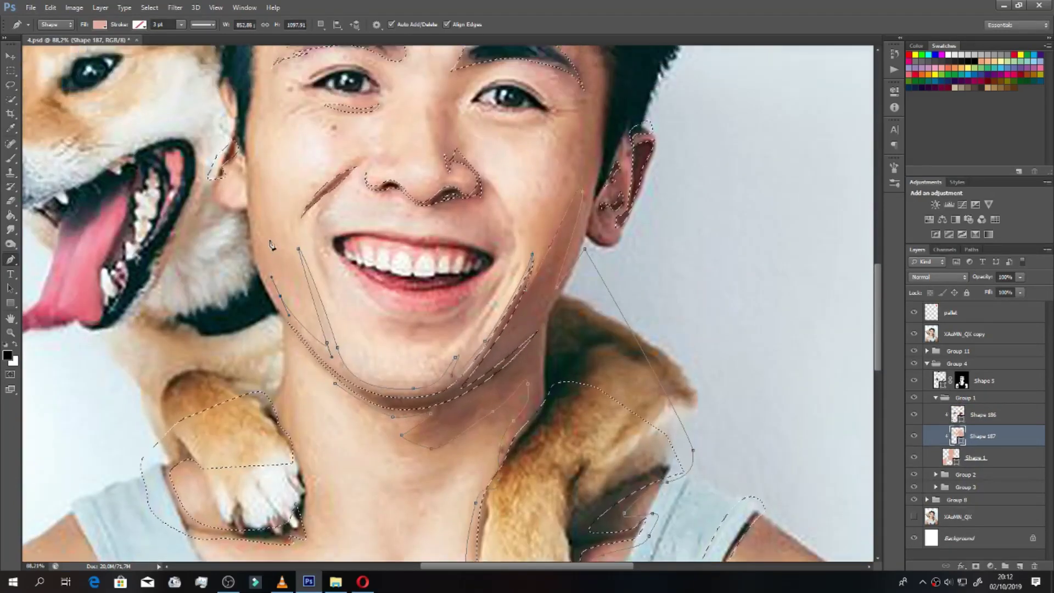
pyautogui.scroll(2, 273, 237)
pyautogui.click(253, 237)
pyautogui.click(241, 181)
# Step: Outline the shading around the dog's shoulder and paw, the left shoulder, and the neck
pyautogui.scroll(-4, 247, 219)
pyautogui.click(270, 216)
pyautogui.click(145, 327)
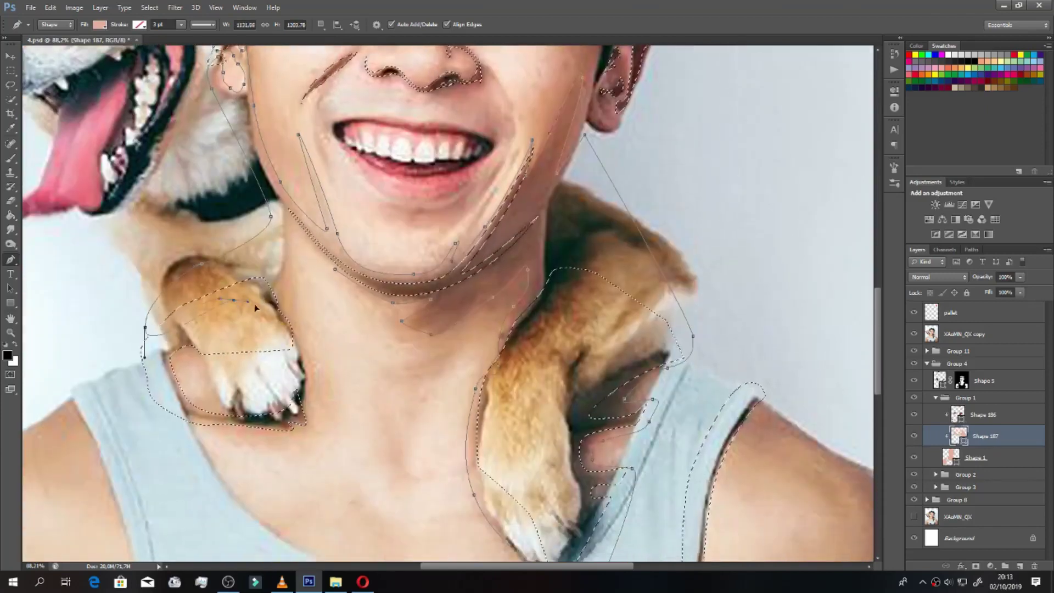
pyautogui.scroll(-1, 304, 431)
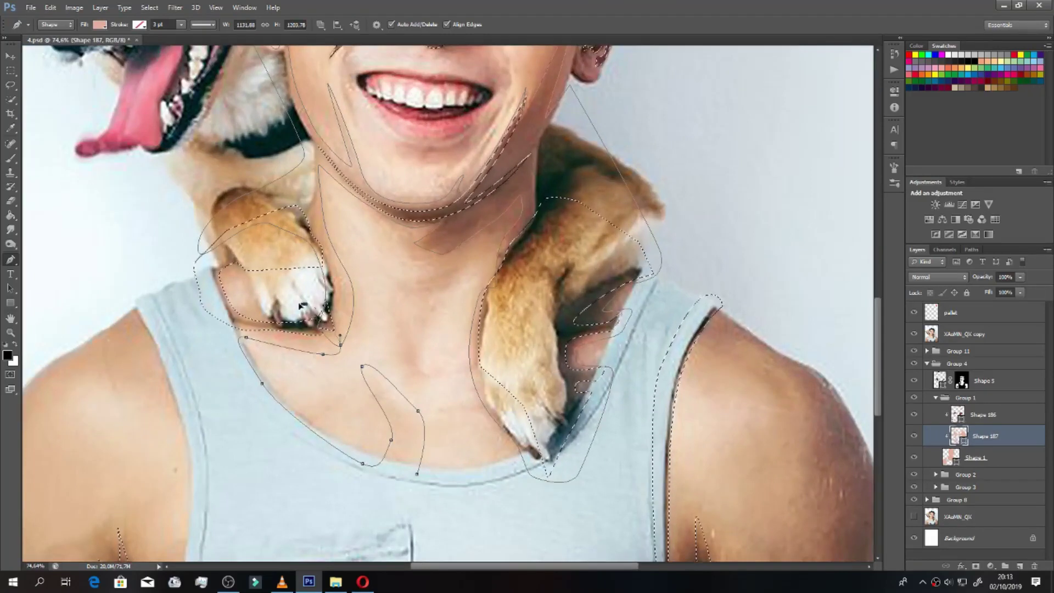
pyautogui.click(141, 275)
pyautogui.scroll(-2, 110, 302)
pyautogui.moveTo(131, 316); pyautogui.dragTo(140, 323)
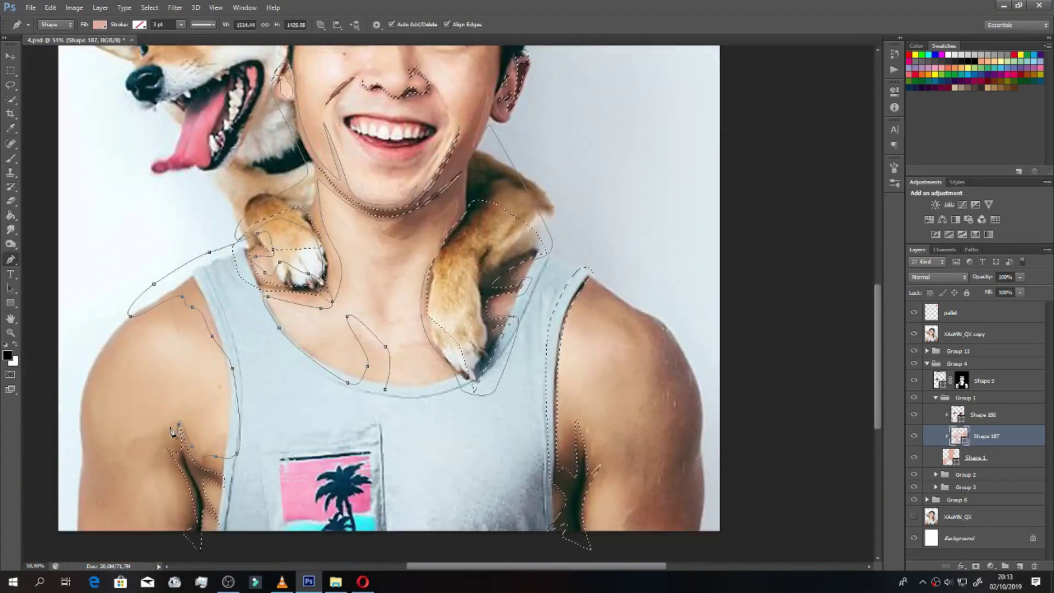
pyautogui.click(177, 547)
pyautogui.scroll(2, 397, 305)
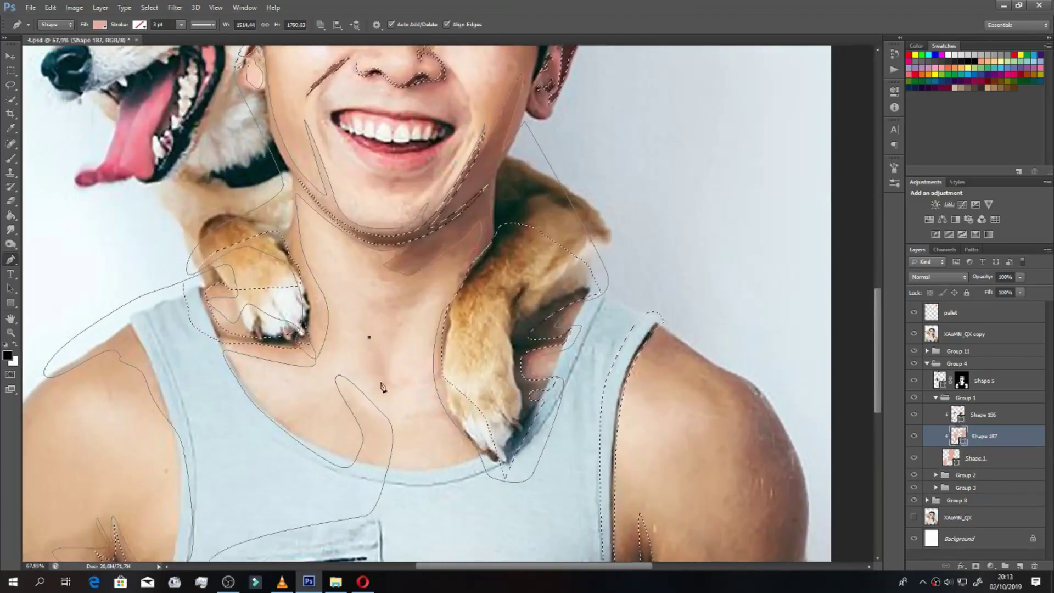
pyautogui.scroll(2, 422, 289)
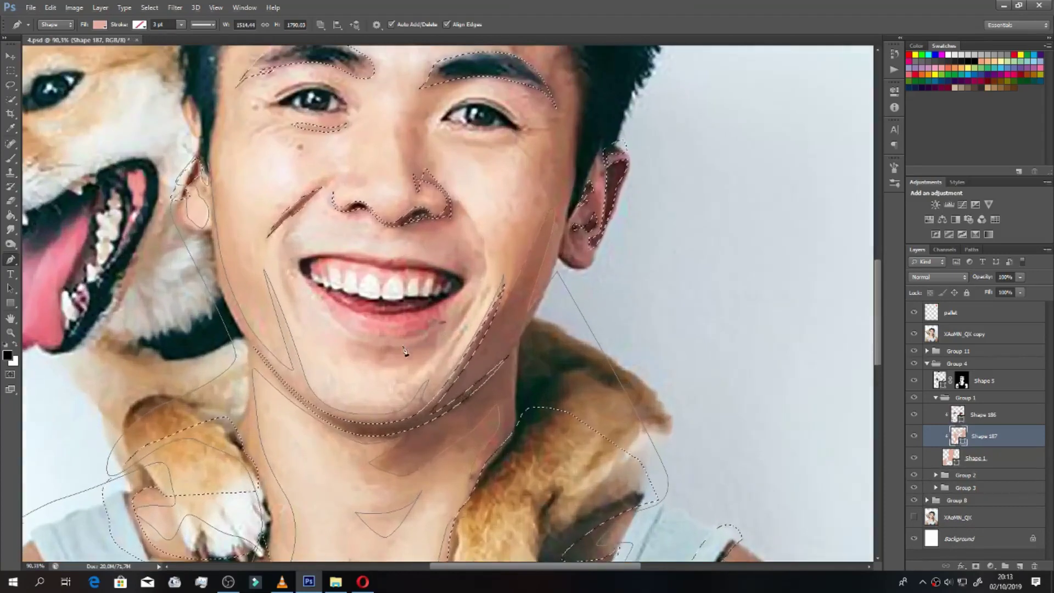
pyautogui.moveTo(358, 361); pyautogui.dragTo(379, 370)
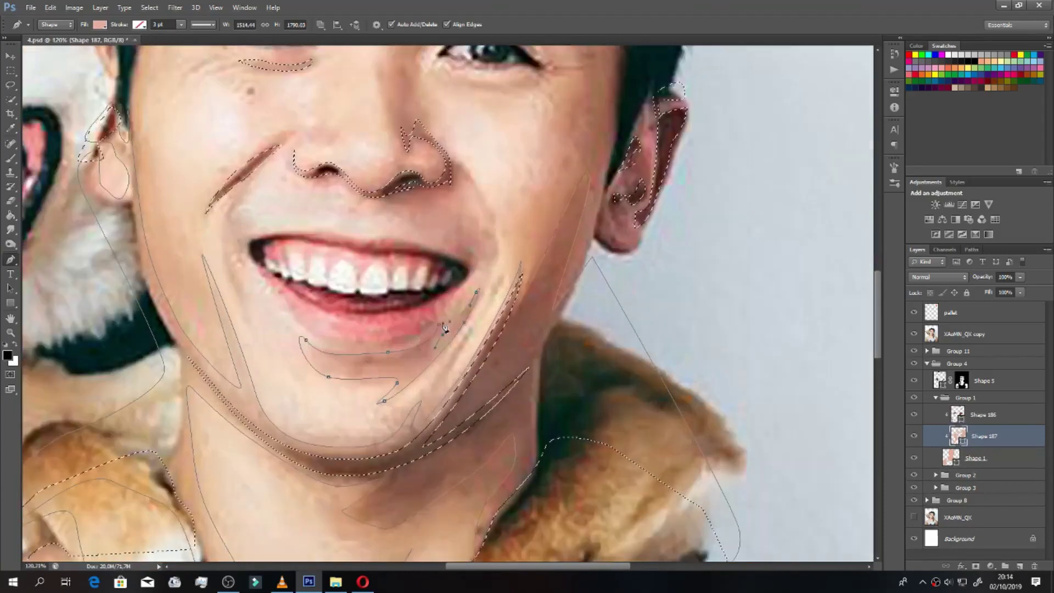
# Step: Trace the shading from the eyebrow down the side of the nose
pyautogui.scroll(2, 285, 285)
pyautogui.scroll(2, 284, 285)
pyautogui.click(438, 96)
pyautogui.click(378, 179)
pyautogui.click(394, 254)
pyautogui.click(402, 286)
pyautogui.click(390, 302)
# Step: Continue the outline around the left nostril, below the nose, toward the right cheek and back up
pyautogui.scroll(1, 390, 302)
pyautogui.click(369, 303)
pyautogui.click(321, 281)
pyautogui.click(289, 258)
pyautogui.click(301, 306)
pyautogui.click(385, 331)
pyautogui.click(500, 306)
pyautogui.click(517, 345)
pyautogui.click(527, 375)
pyautogui.click(455, 235)
pyautogui.click(440, 145)
# Step: Add a shading point near the right hairline and review the finished outline
pyautogui.scroll(1, 504, 125)
pyautogui.scroll(-3, 603, 220)
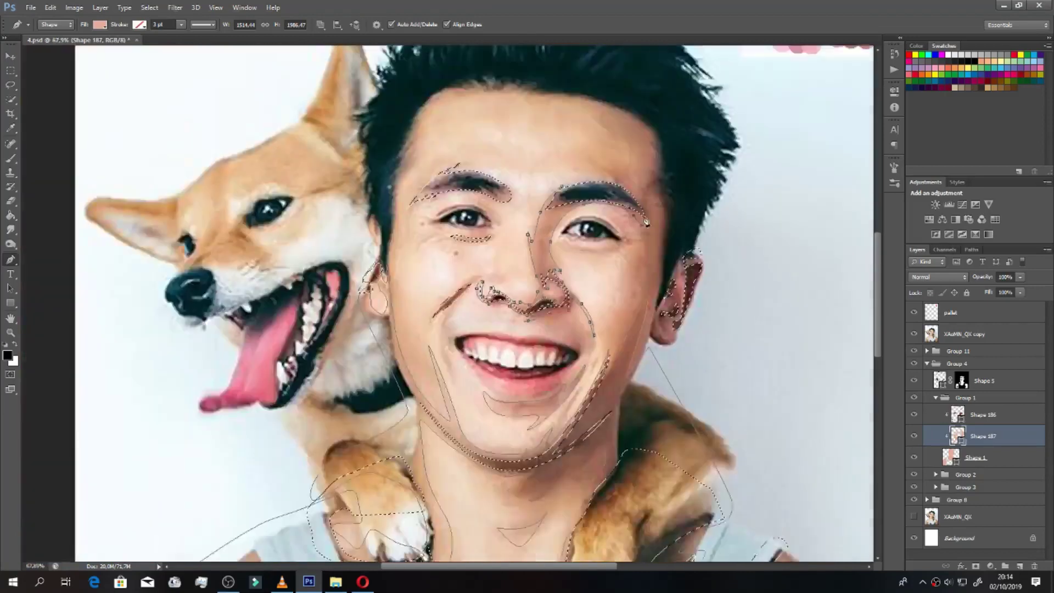
pyautogui.scroll(2, 651, 278)
pyautogui.scroll(1, 661, 233)
pyautogui.scroll(-2, 661, 233)
pyautogui.click(677, 194)
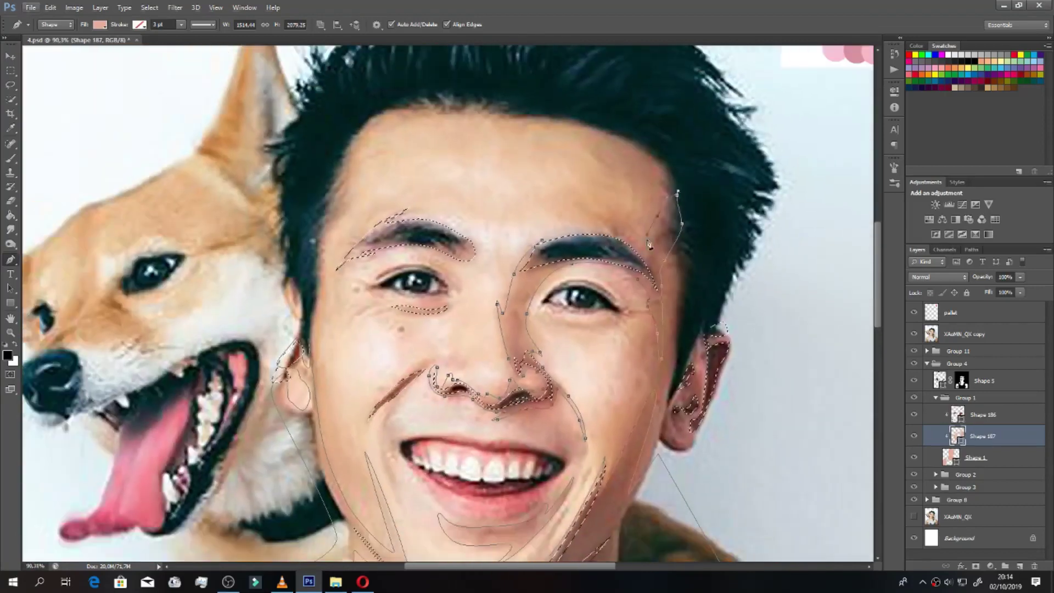
pyautogui.scroll(4, 604, 308)
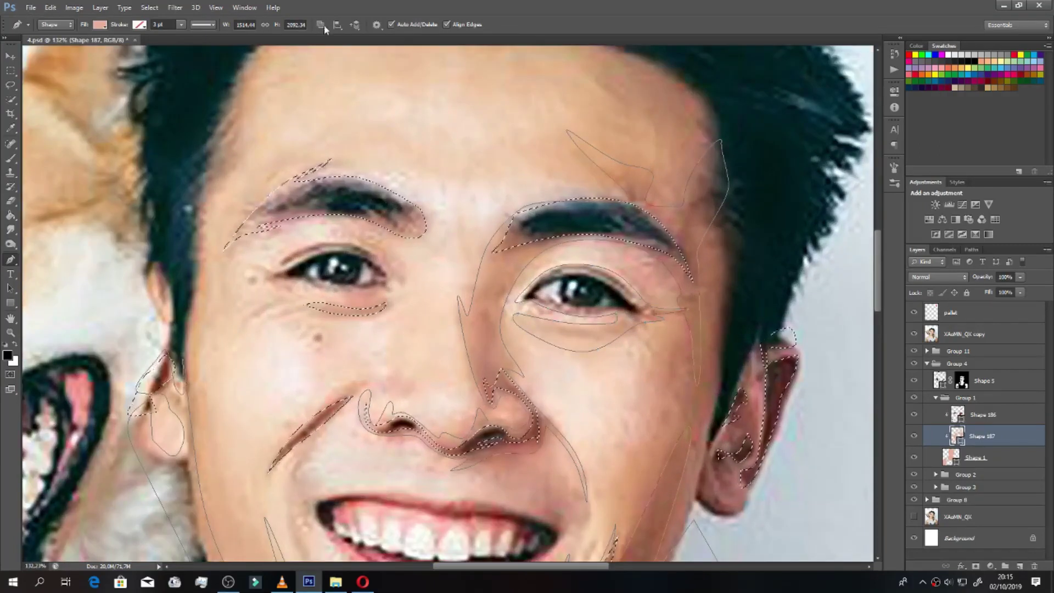
pyautogui.scroll(-3, 307, 329)
pyautogui.scroll(4, 282, 304)
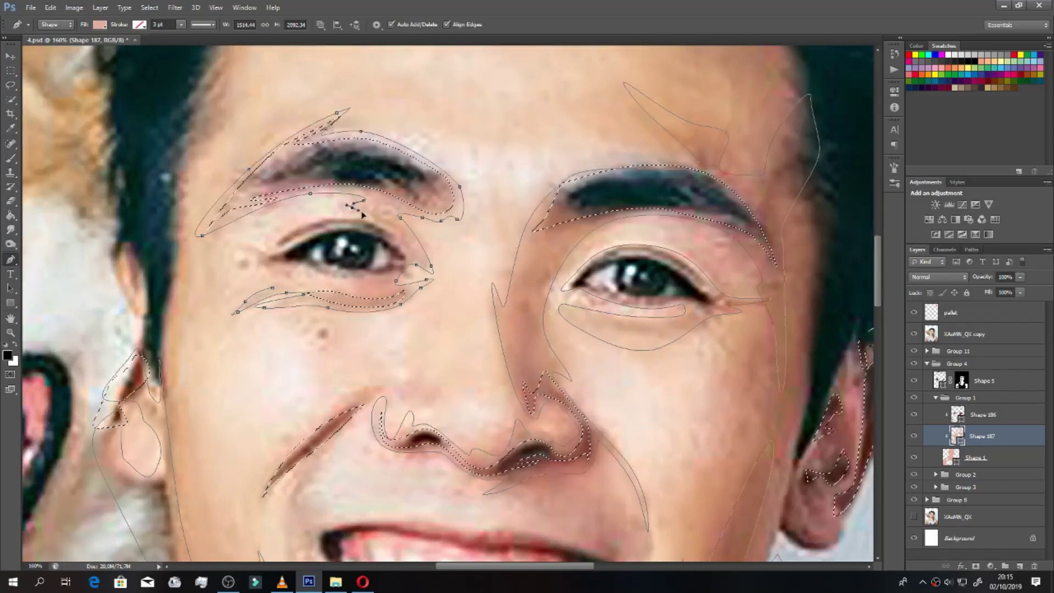
pyautogui.scroll(-3, 332, 292)
pyautogui.scroll(-2, 582, 494)
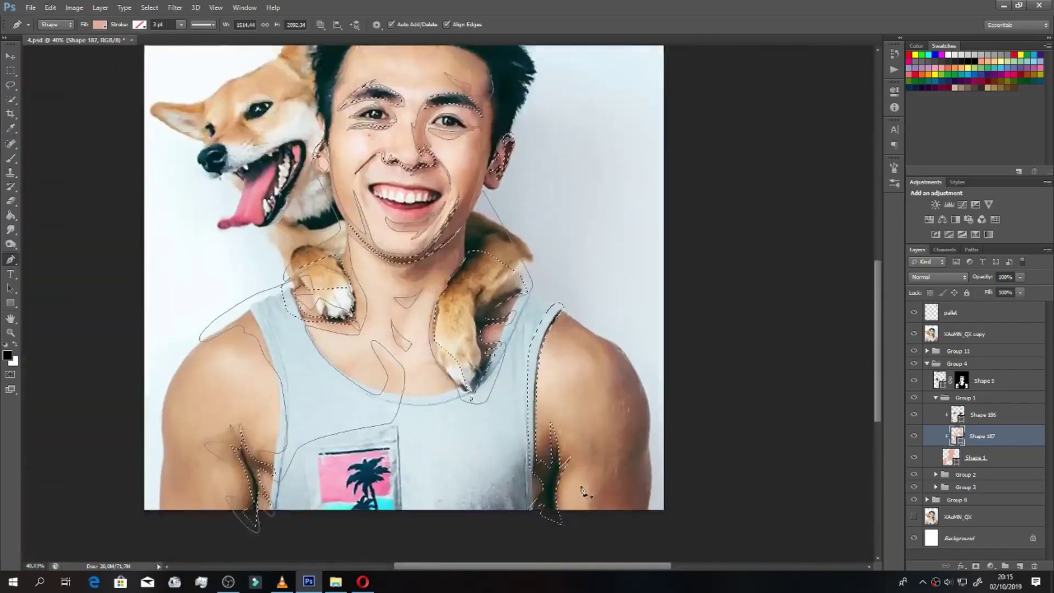
pyautogui.scroll(1, 649, 487)
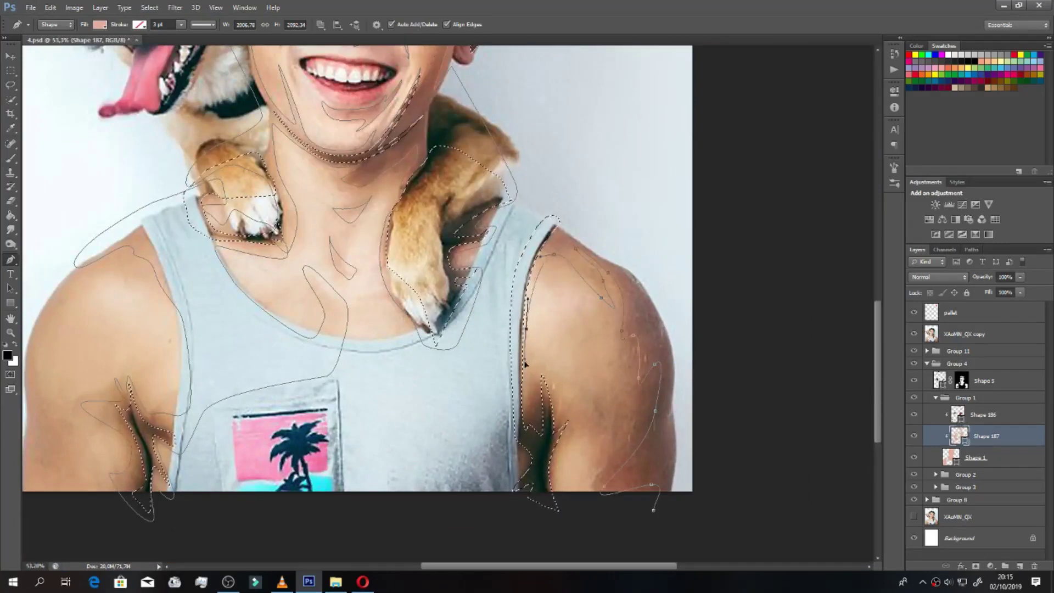
pyautogui.scroll(-2, 683, 475)
pyautogui.scroll(-1, 670, 353)
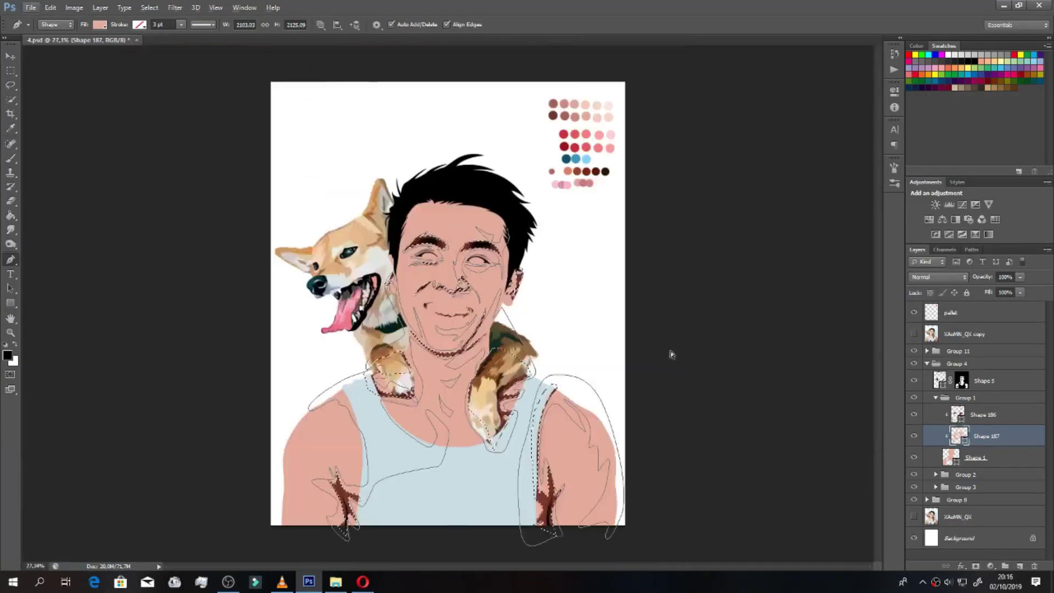
# Step: Start a new shading shape that loops around the neck toward the right paw
pyautogui.click(913, 334)
pyautogui.scroll(2, 647, 329)
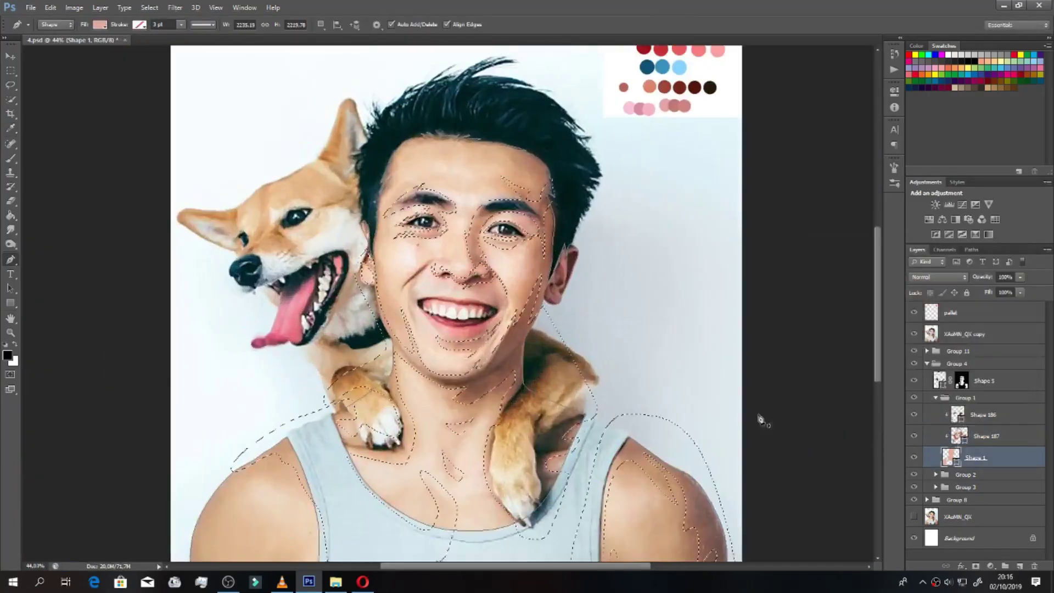
pyautogui.scroll(2, 499, 208)
pyautogui.scroll(2, 472, 207)
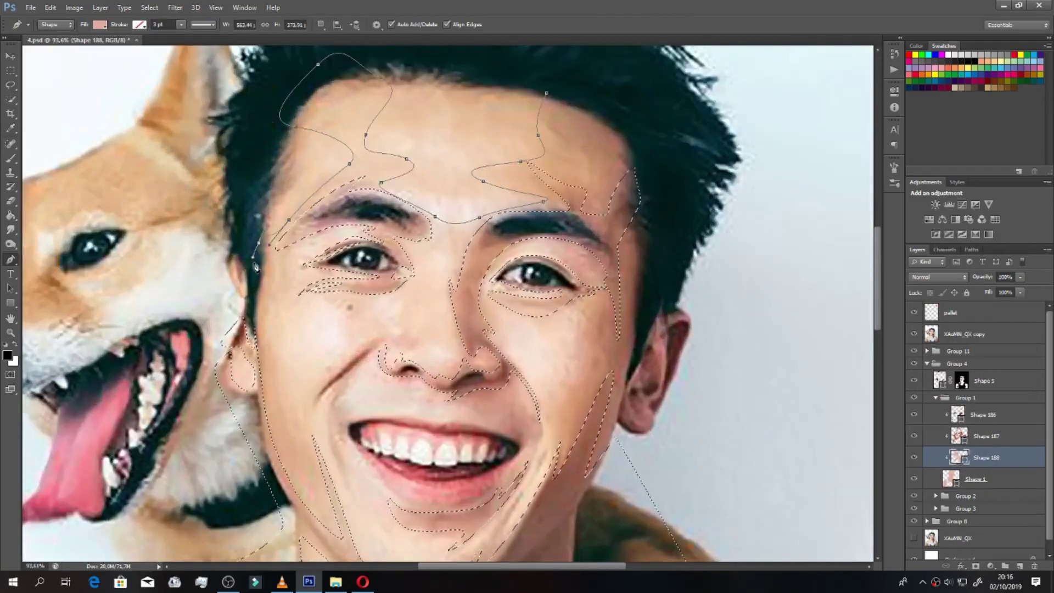
pyautogui.scroll(-6, 227, 337)
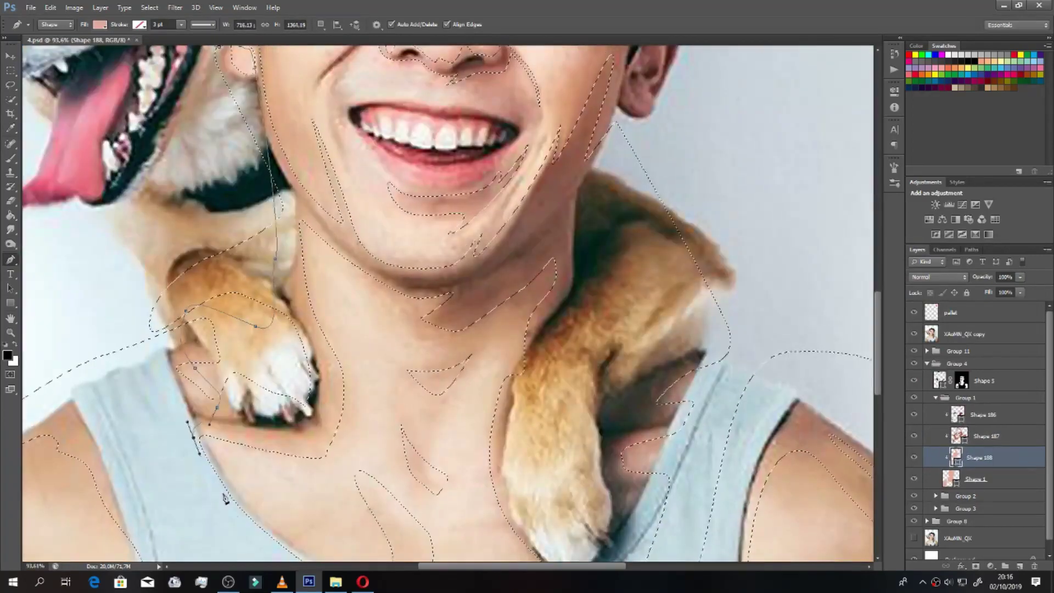
pyautogui.click(360, 284)
pyautogui.scroll(-2, 360, 284)
pyautogui.click(439, 422)
pyautogui.click(495, 249)
pyautogui.click(521, 473)
pyautogui.click(635, 364)
# Step: Extend the shading outline up to the face with a curve near the hair
pyautogui.scroll(6, 642, 351)
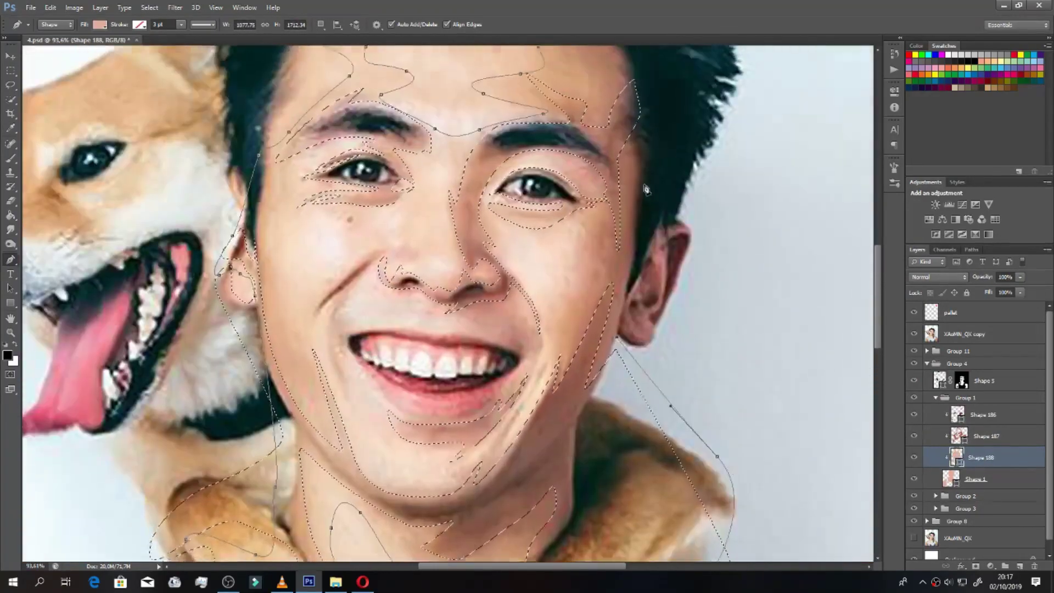
pyautogui.click(640, 89)
pyautogui.scroll(1, 640, 89)
pyautogui.moveTo(550, 69); pyautogui.dragTo(576, 75)
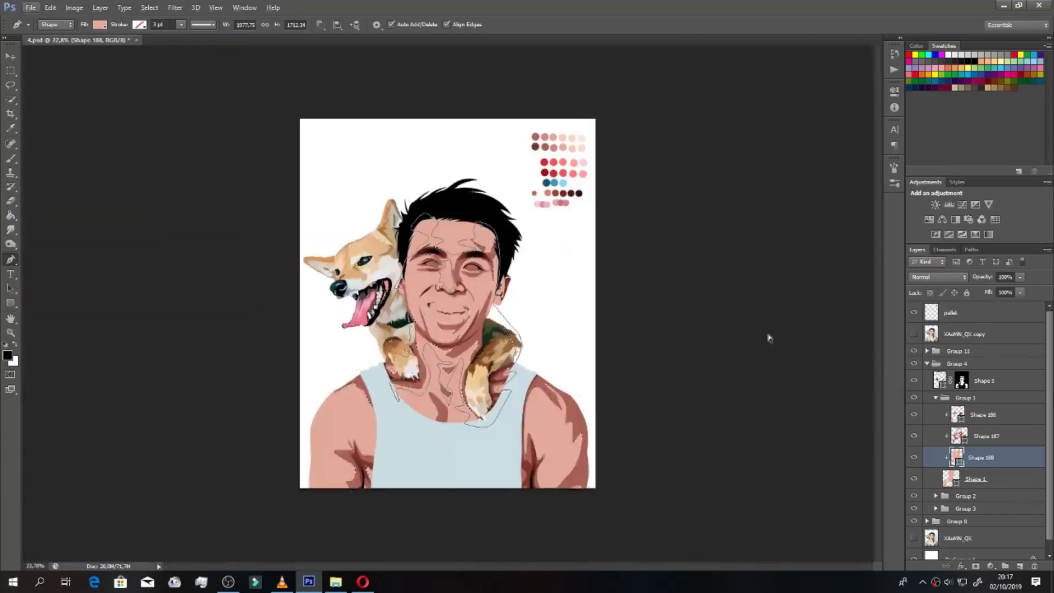
pyautogui.scroll(5, 441, 284)
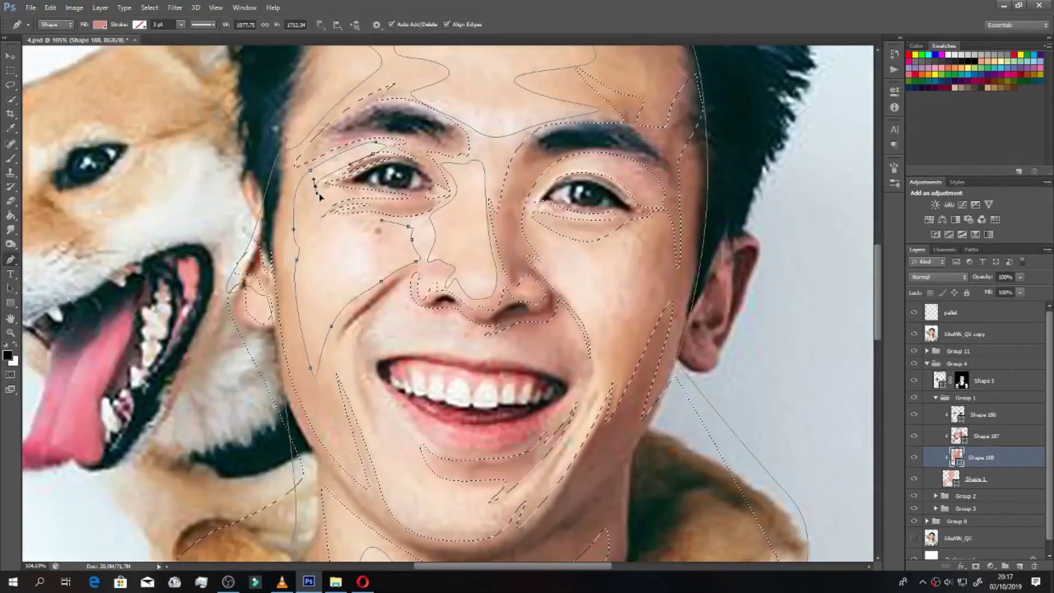
pyautogui.scroll(1, 406, 231)
# Step: Trace and close the cheek shading along the chin, right cheek and mouth corner
pyautogui.click(341, 329)
pyautogui.click(352, 363)
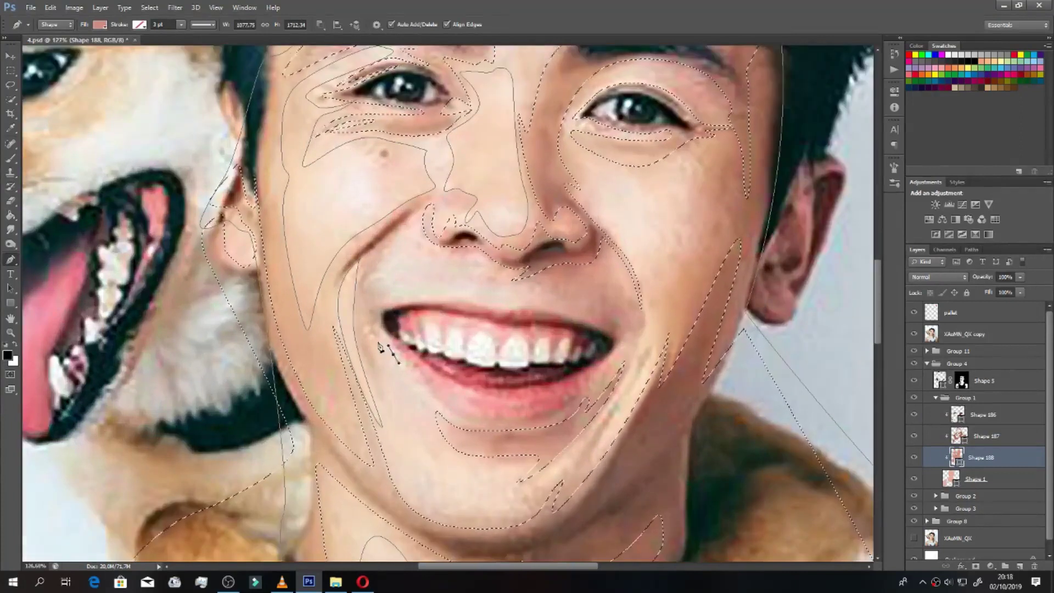
pyautogui.scroll(-1, 385, 384)
pyautogui.click(465, 484)
pyautogui.click(522, 472)
pyautogui.click(619, 368)
pyautogui.click(656, 311)
pyautogui.click(521, 425)
pyautogui.click(453, 421)
pyautogui.click(397, 337)
# Step: Start a new shading outline beside the nose
pyautogui.scroll(1, 548, 329)
pyautogui.click(590, 184)
pyautogui.click(597, 230)
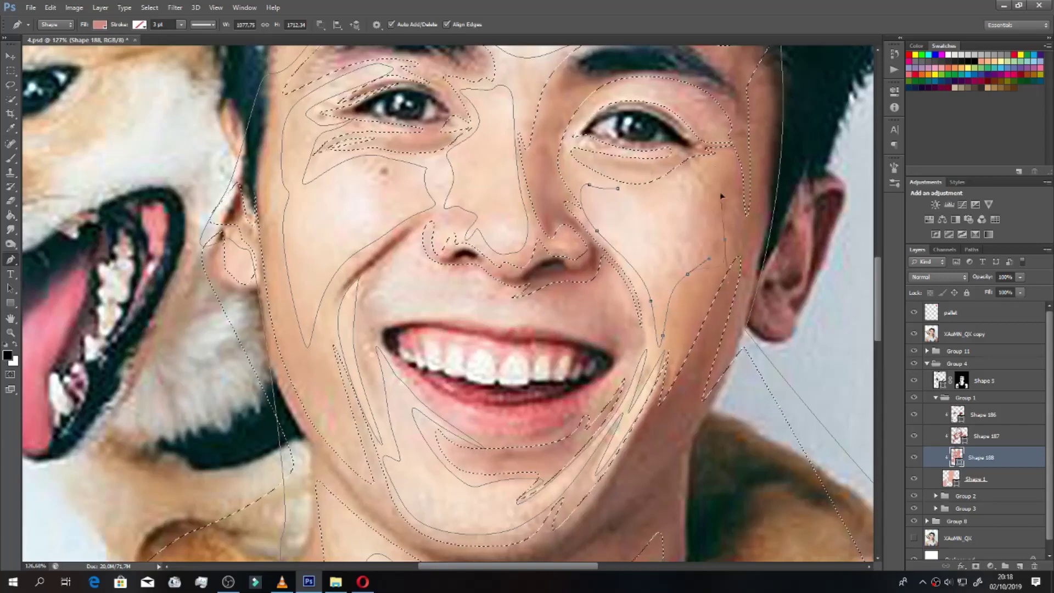
pyautogui.scroll(1, 618, 127)
pyautogui.scroll(-1, 578, 181)
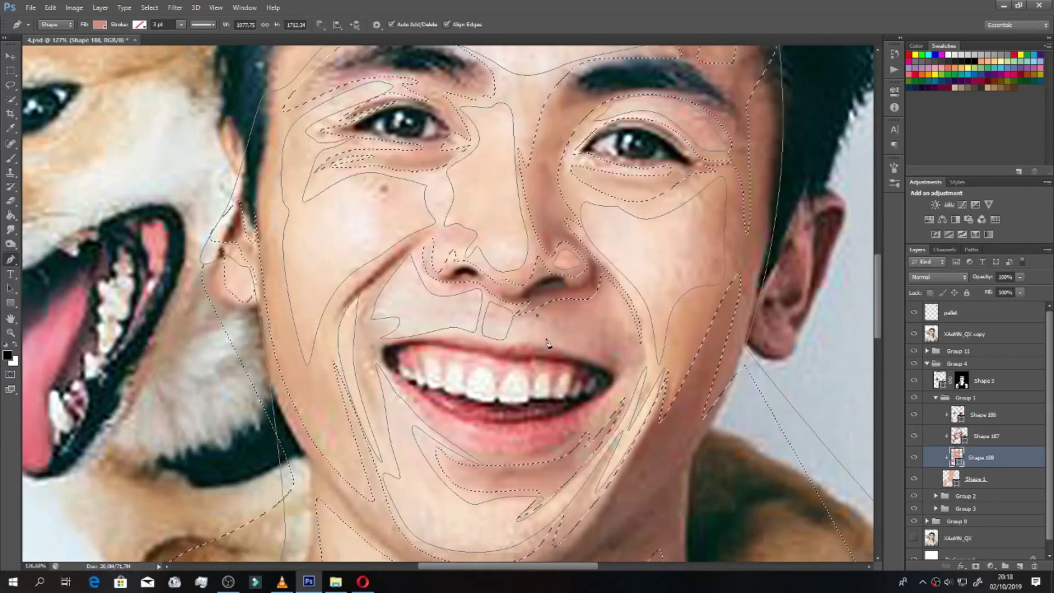
pyautogui.scroll(-5, 634, 350)
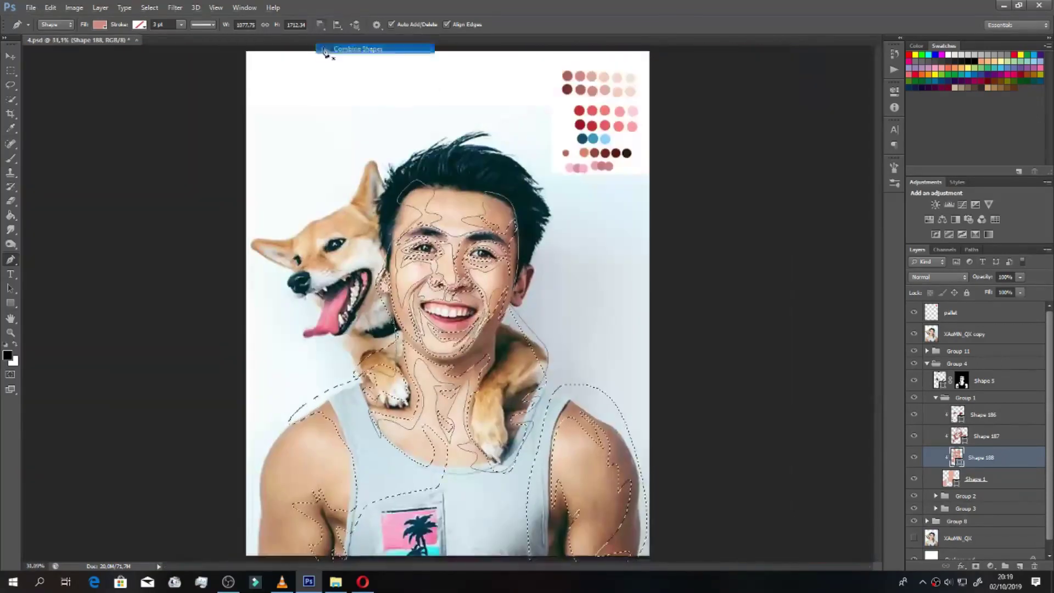
pyautogui.scroll(2, 362, 325)
# Step: Trace the shading outline around the left arm and shoulder, then the right shoulder
pyautogui.click(311, 265)
pyautogui.click(249, 252)
pyautogui.click(207, 325)
pyautogui.click(215, 379)
pyautogui.click(274, 444)
pyautogui.moveTo(317, 511); pyautogui.dragTo(369, 503)
pyautogui.hscroll(3, 384, 384)
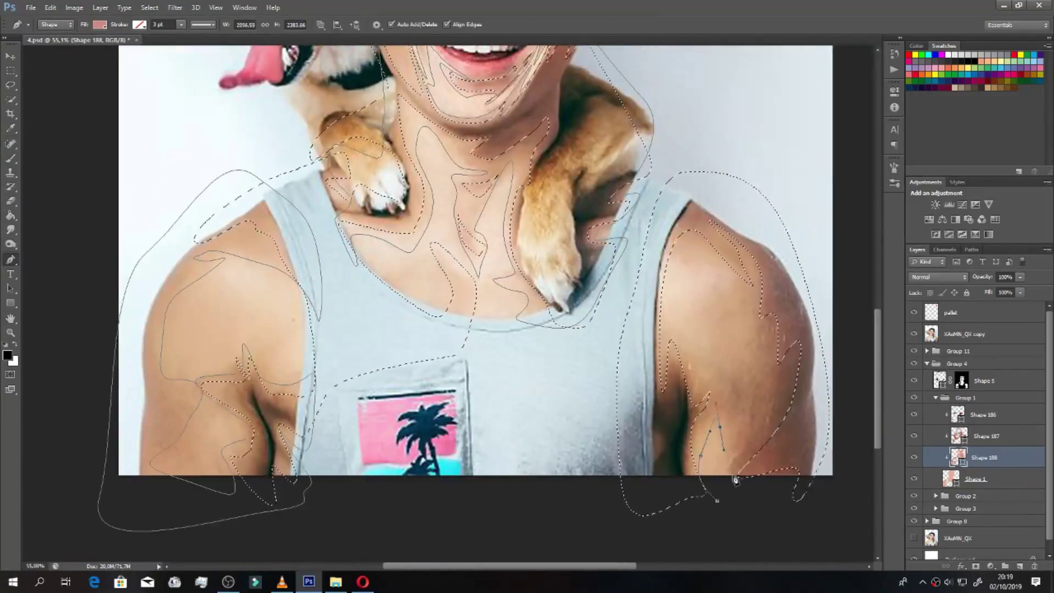
pyautogui.click(790, 274)
pyautogui.click(763, 521)
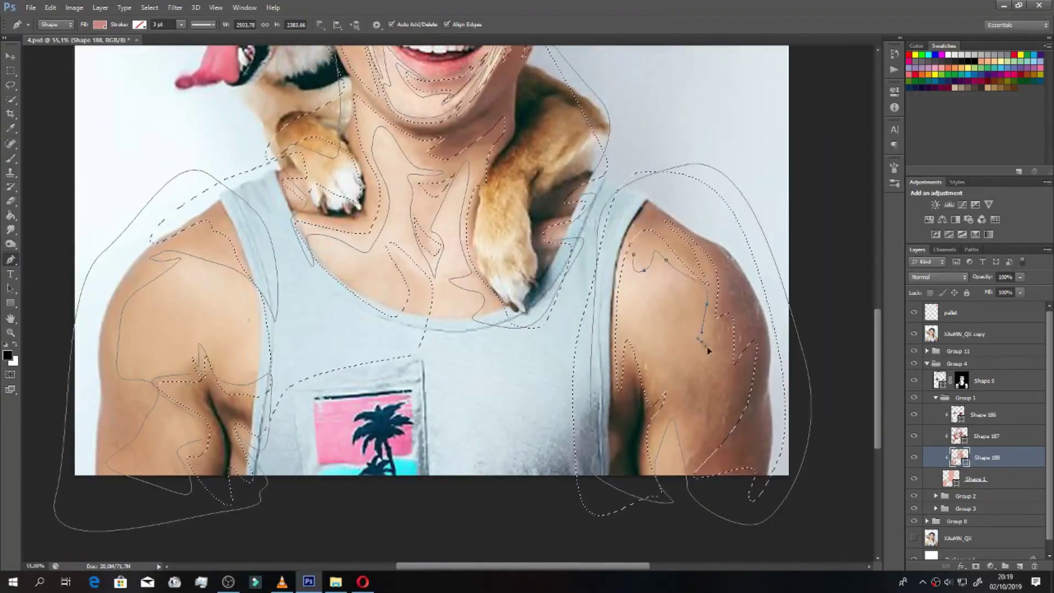
# Step: Hide the reference photo and paint Shape 188's mask at 50% brush opacity
pyautogui.click(913, 334)
pyautogui.scroll(-2, 599, 321)
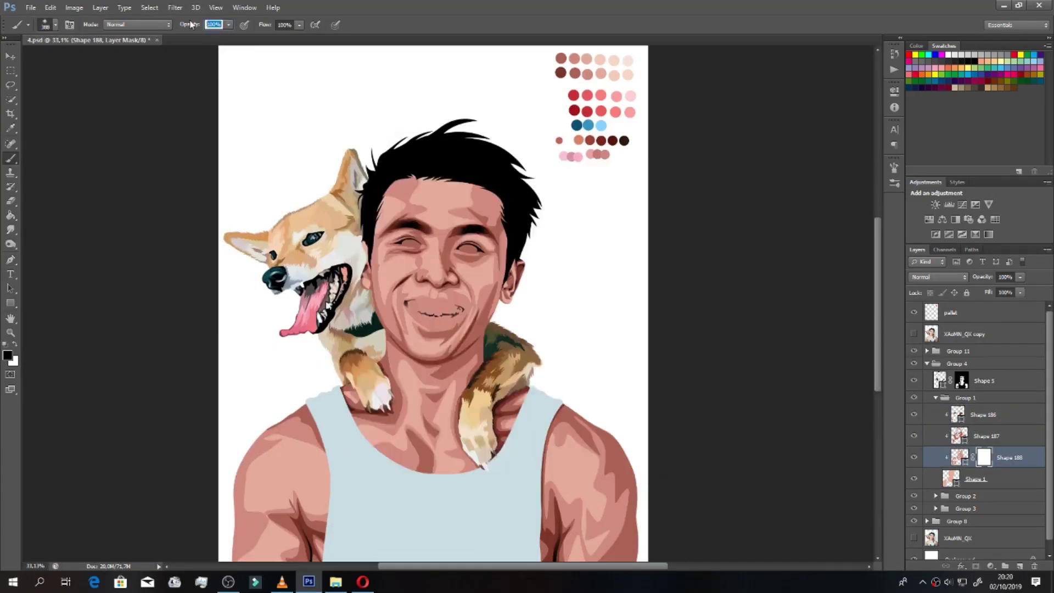
pyautogui.write('50')
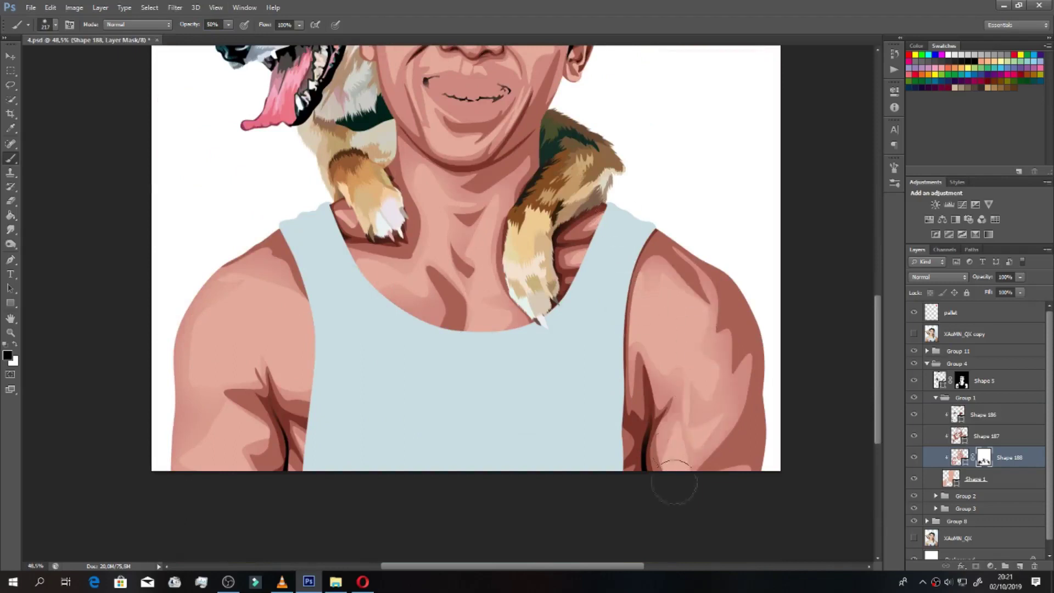
pyautogui.scroll(5, 451, 124)
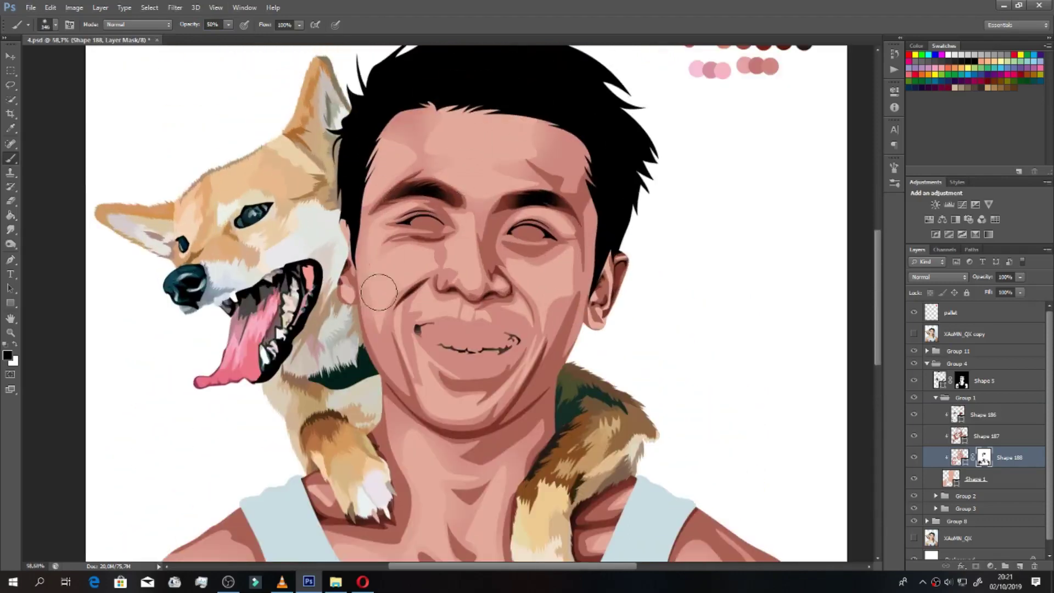
pyautogui.scroll(1, 379, 292)
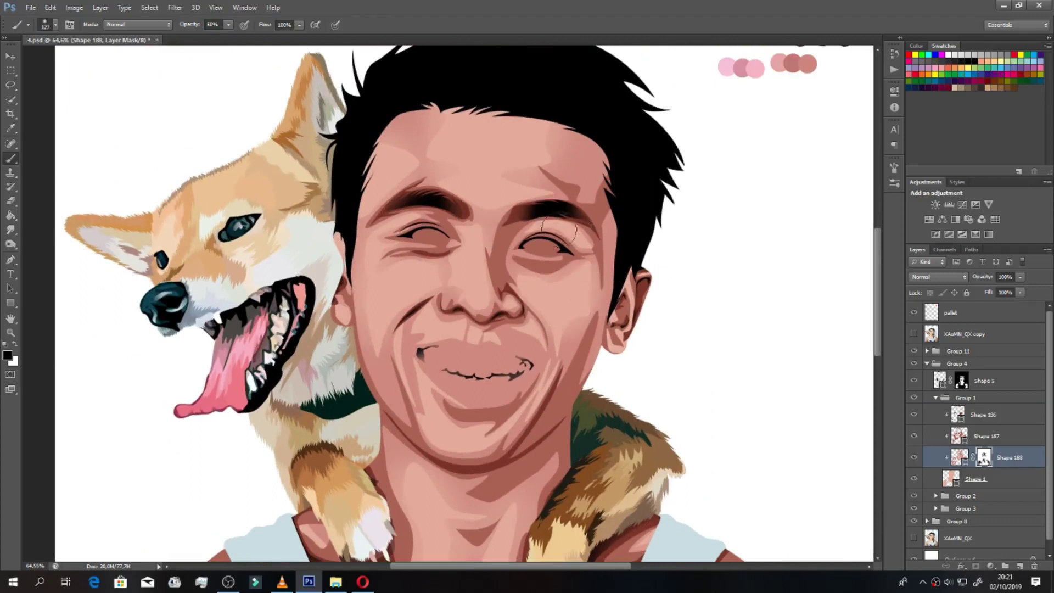
pyautogui.scroll(3, 549, 310)
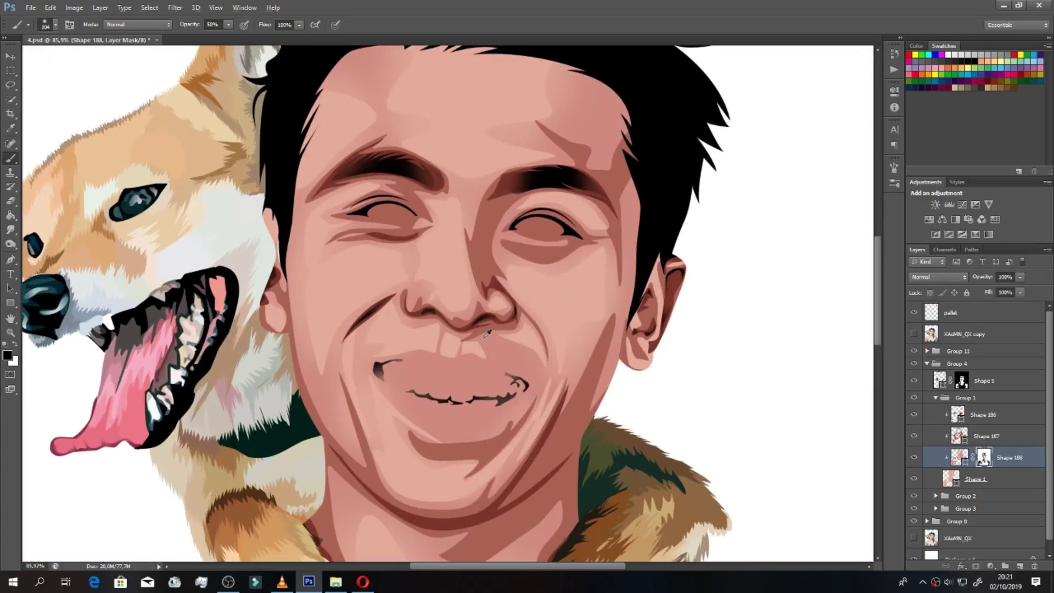
pyautogui.scroll(-5, 511, 340)
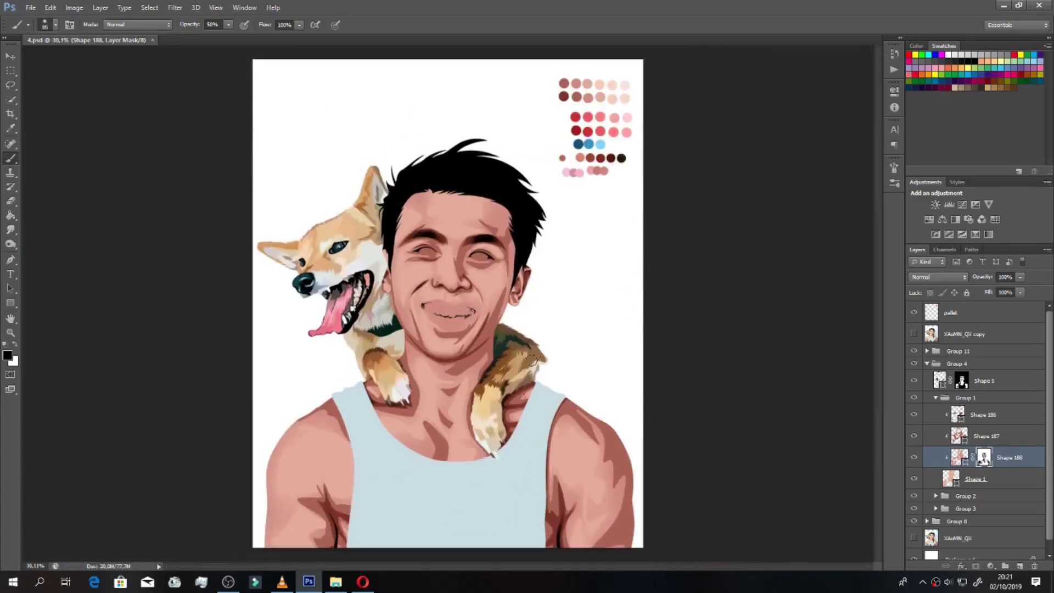
pyautogui.click(983, 436)
# Step: Fade the cheek and mouth shading on Shape 187's mask with a smaller 50% brush
pyautogui.scroll(3, 384, 513)
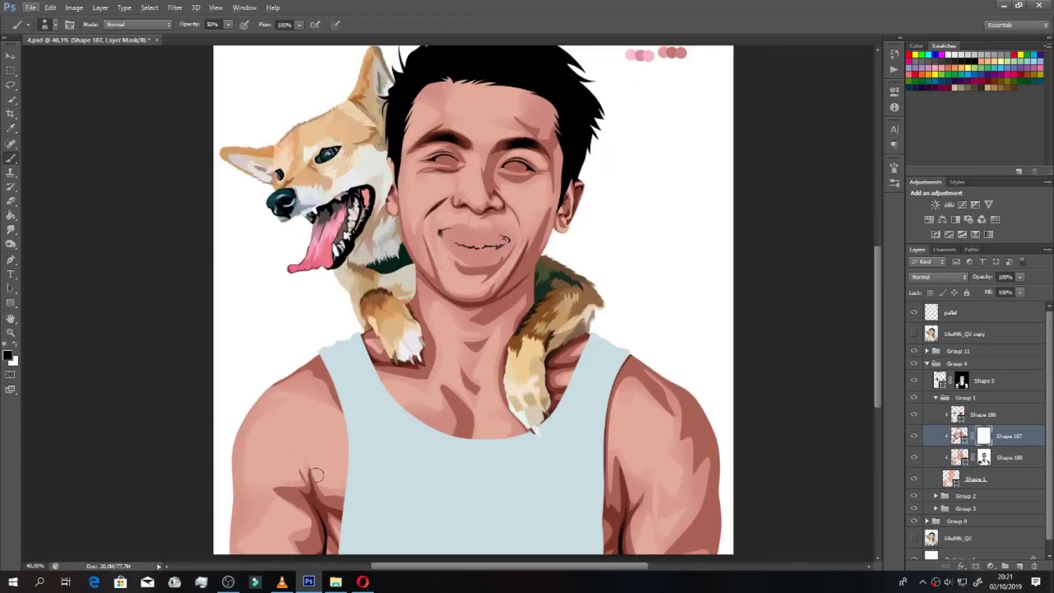
pyautogui.scroll(-2, 308, 417)
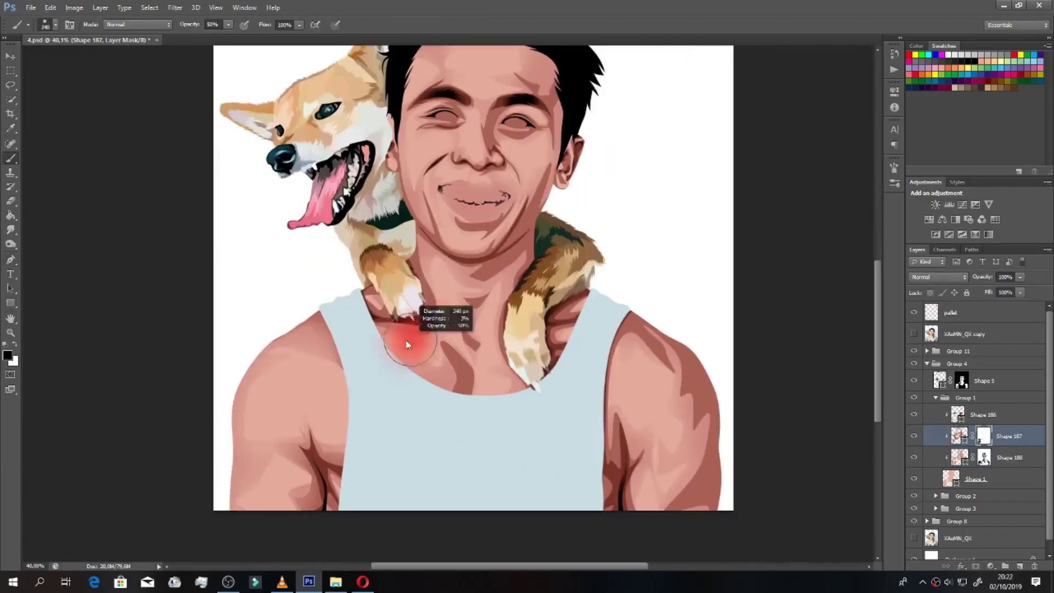
pyautogui.scroll(3, 431, 265)
pyautogui.scroll(1, 431, 265)
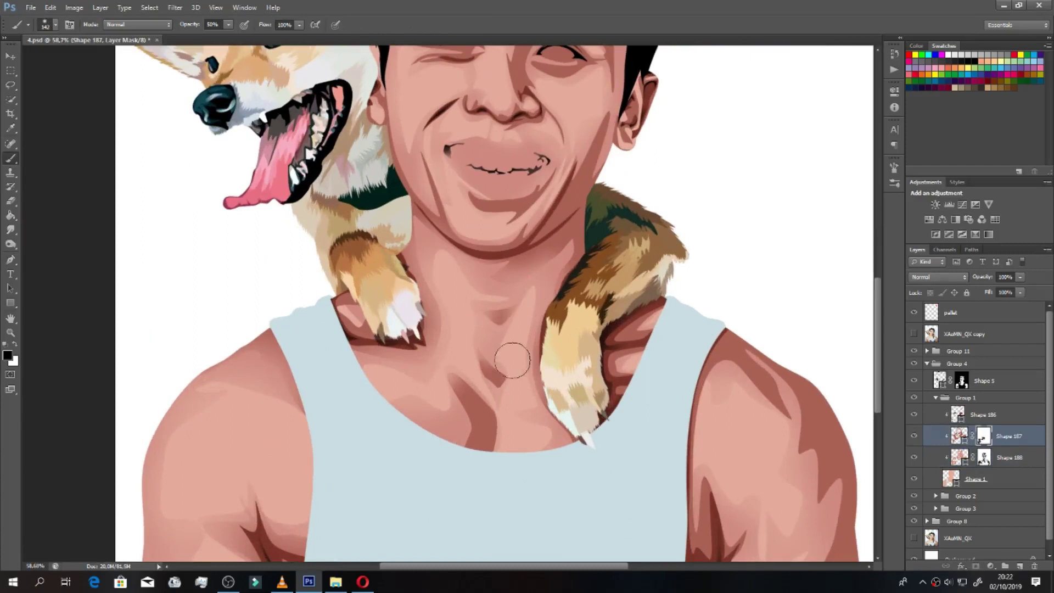
pyautogui.scroll(-2, 509, 401)
pyautogui.scroll(-3, 638, 407)
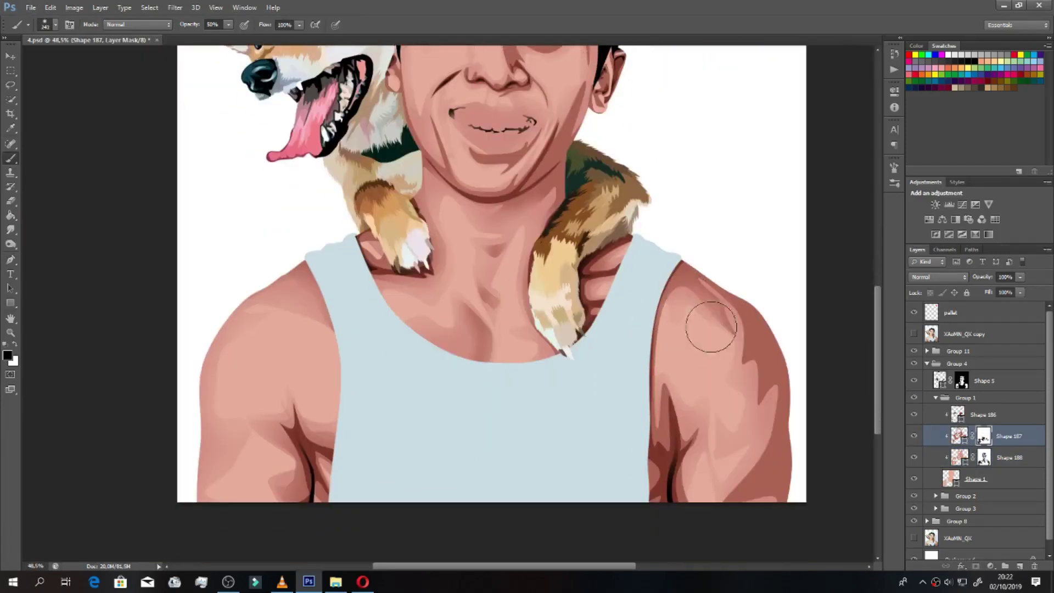
pyautogui.scroll(-5, 604, 317)
pyautogui.scroll(3, 571, 214)
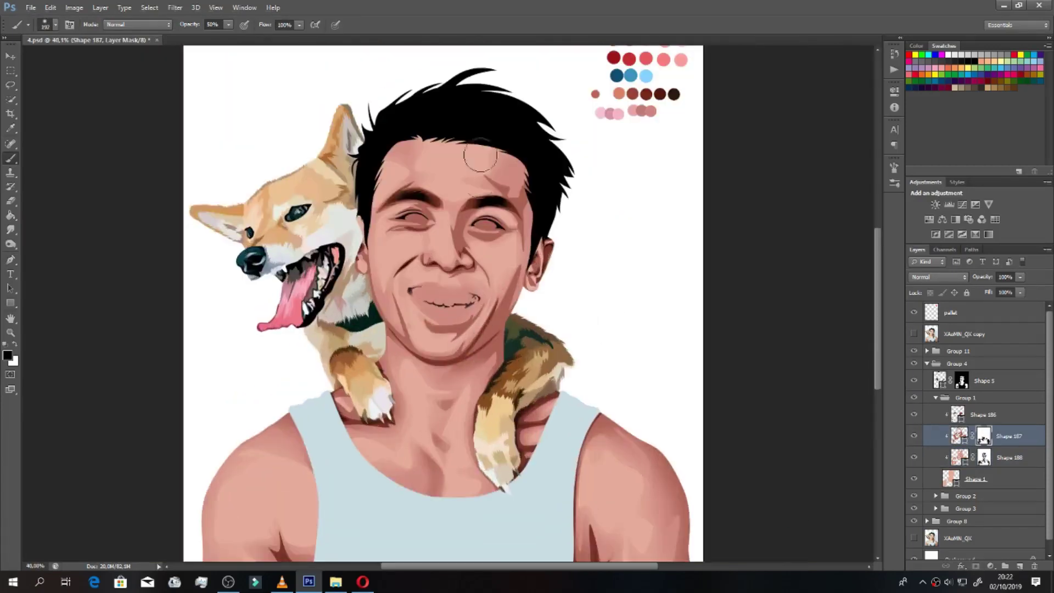
pyautogui.scroll(3, 571, 214)
pyautogui.scroll(2, 438, 243)
pyautogui.press('[')
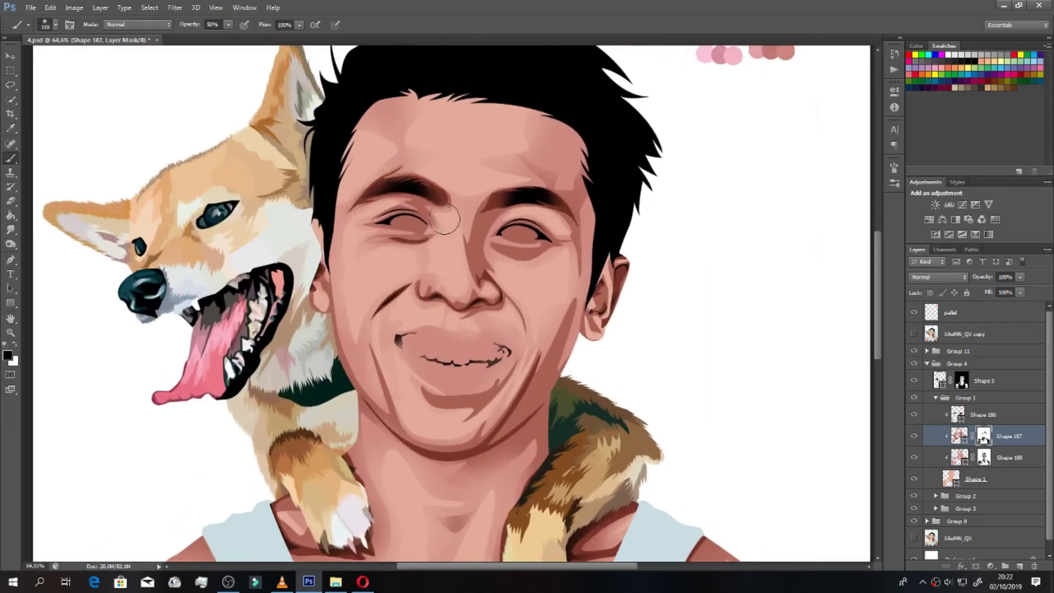
pyautogui.scroll(2, 417, 252)
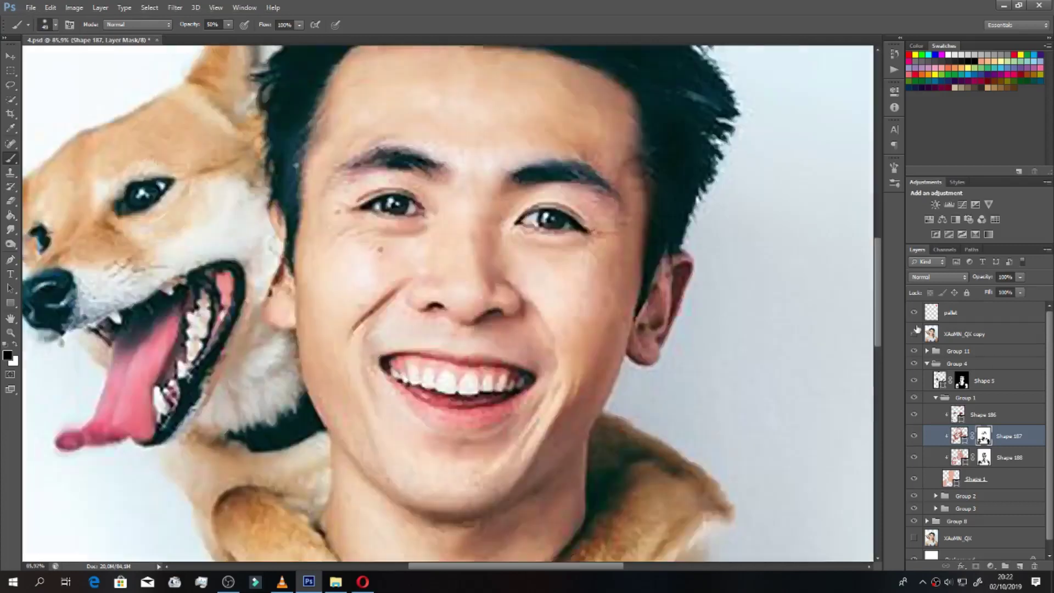
# Step: Hide the reference photo, zoom out, and paint more fading on Shape 187's mask
pyautogui.press('p')
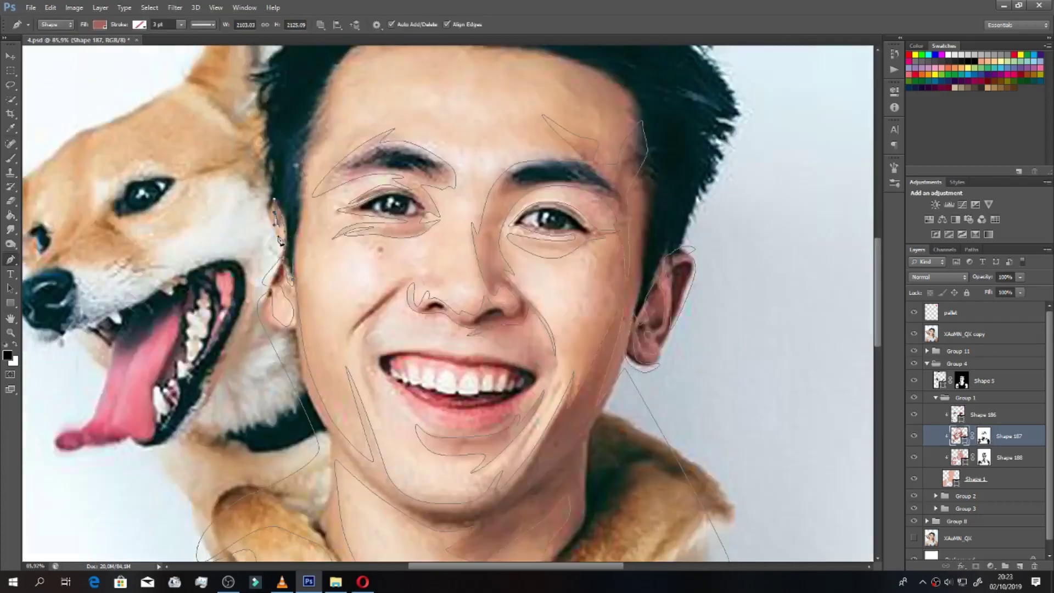
pyautogui.click(913, 333)
pyautogui.click(971, 478)
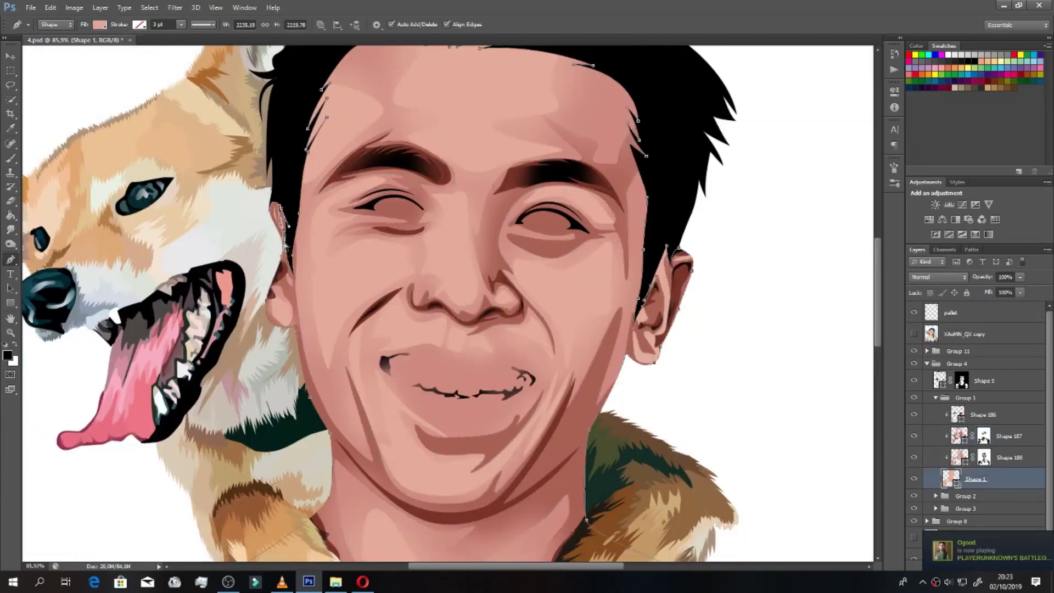
pyautogui.hotkey('ctrl', '-')
pyautogui.hotkey('ctrl', '-')
pyautogui.click(984, 436)
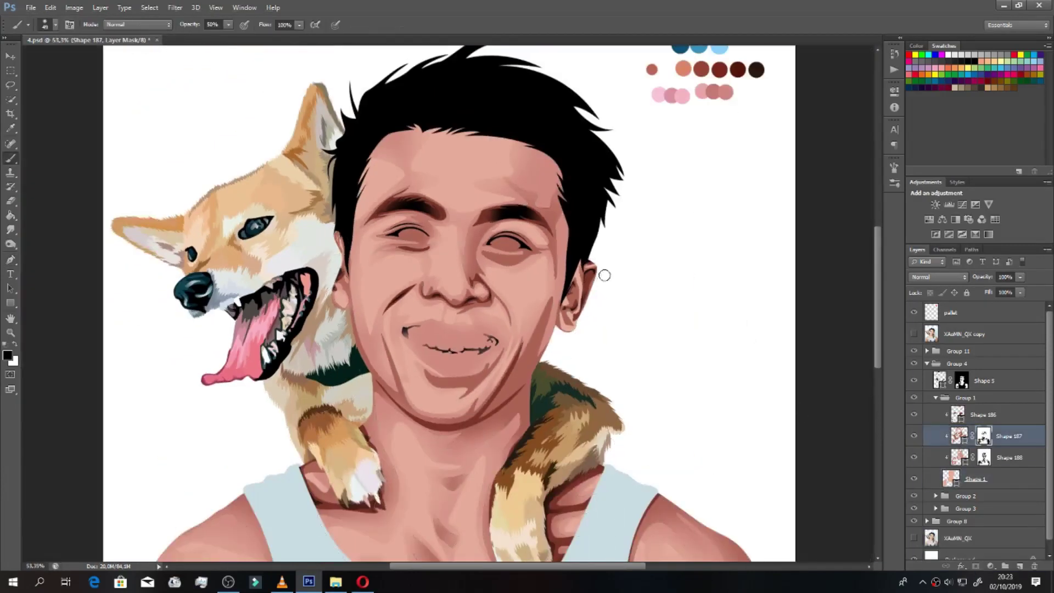
pyautogui.press('b')
pyautogui.scroll(2, 567, 267)
pyautogui.scroll(1, 525, 266)
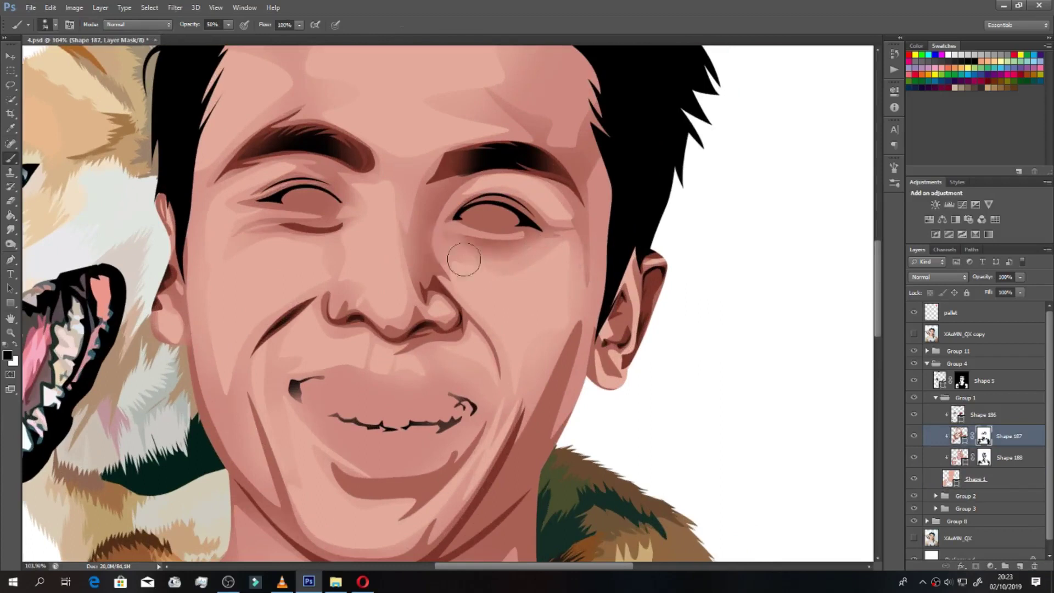
pyautogui.scroll(-1, 564, 277)
pyautogui.scroll(-1, 566, 274)
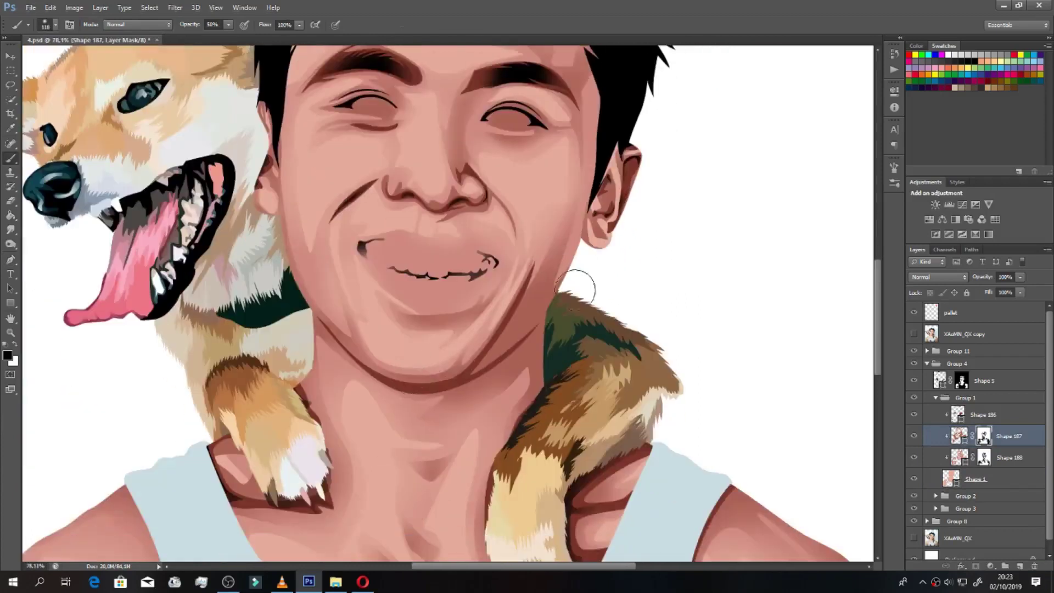
pyautogui.scroll(-3, 368, 378)
pyautogui.scroll(2, 368, 379)
pyautogui.click(982, 415)
# Step: Add a mask to Shape 186, show the reference photo, and trace both eyes' lower lids
pyautogui.click(976, 567)
pyautogui.scroll(1, 413, 144)
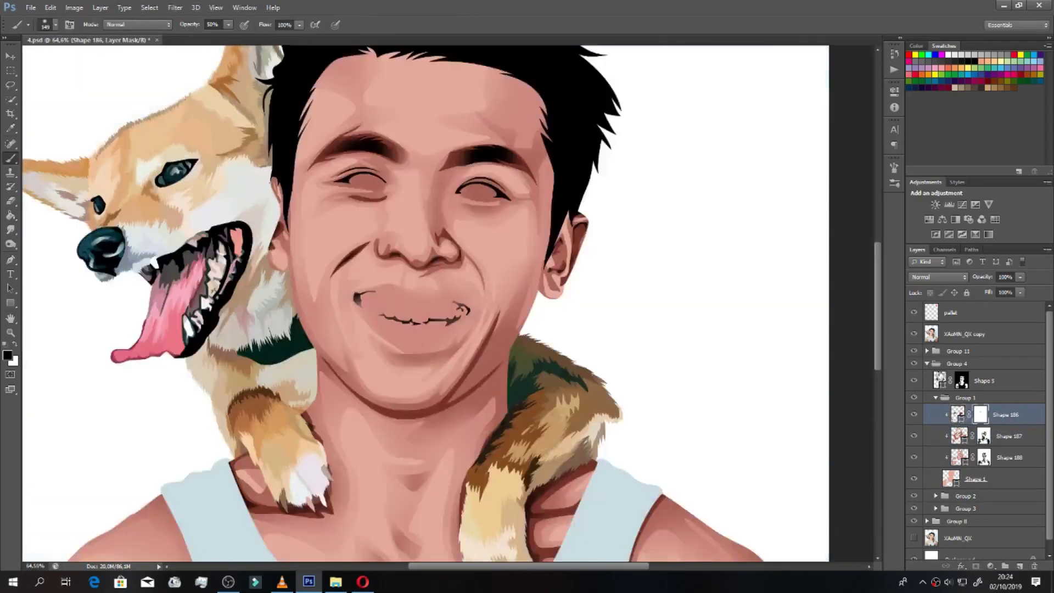
pyautogui.click(914, 334)
pyautogui.press('p')
pyautogui.scroll(8, 437, 225)
pyautogui.scroll(2, 436, 225)
pyautogui.moveTo(551, 215); pyautogui.dragTo(598, 218)
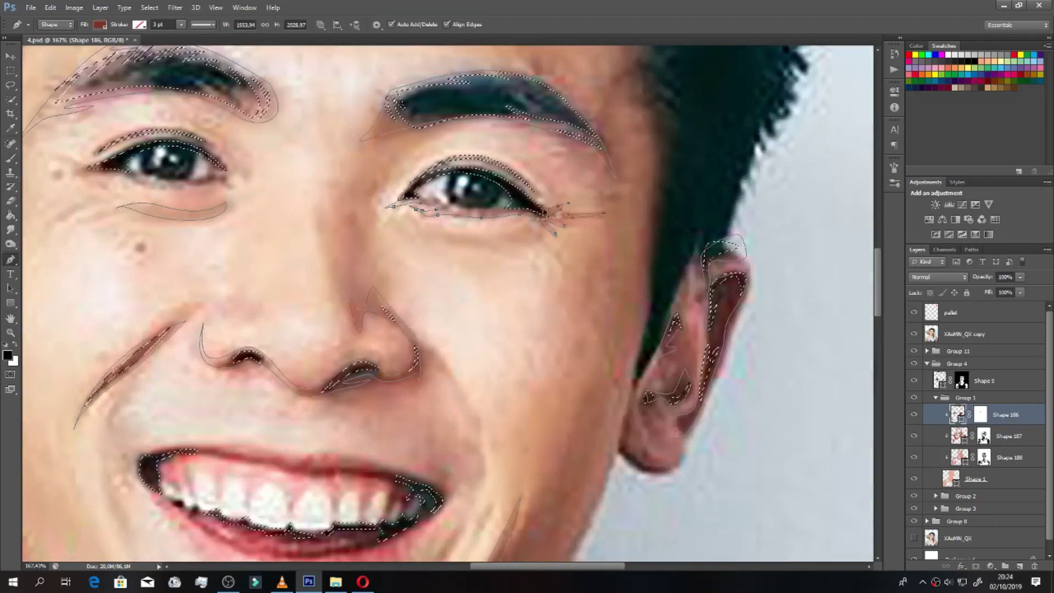
pyautogui.scroll(3, 485, 182)
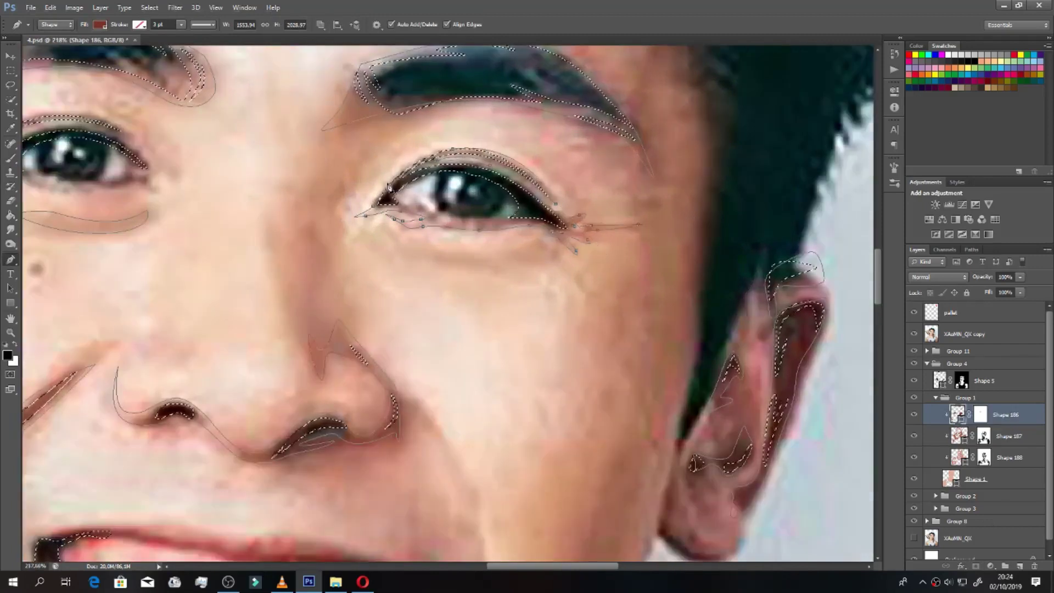
pyautogui.hscroll(-3, 272, 143)
pyautogui.click(286, 168)
pyautogui.moveTo(77, 169); pyautogui.dragTo(63, 173)
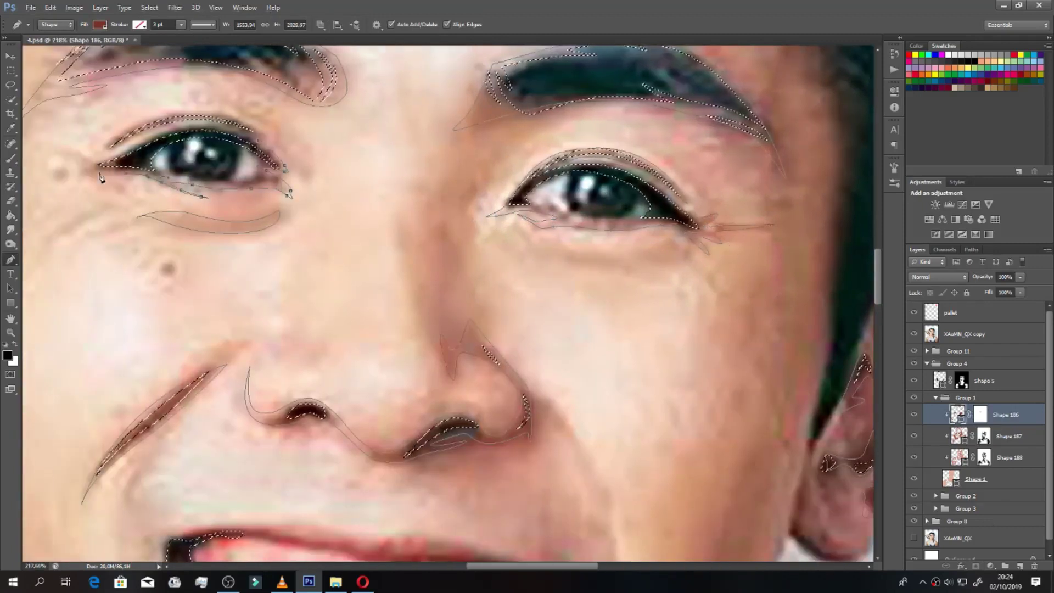
pyautogui.scroll(-3, 647, 247)
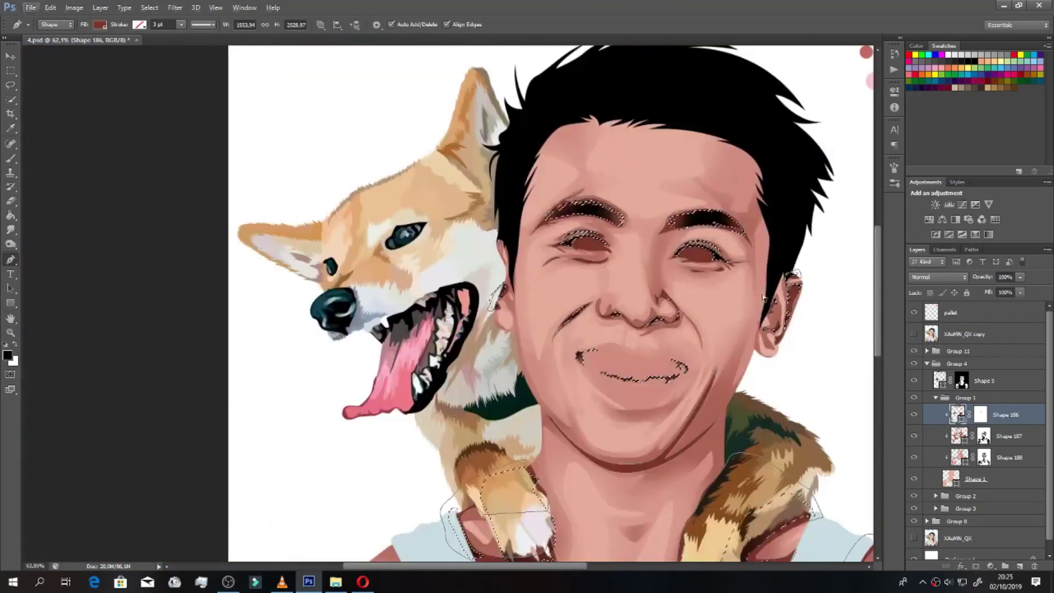
# Step: Paint Shape 186's mask with a size-110 soft brush to fade the neck and arm shading
pyautogui.press('b')
pyautogui.scroll(3, 705, 306)
pyautogui.scroll(1, 336, 176)
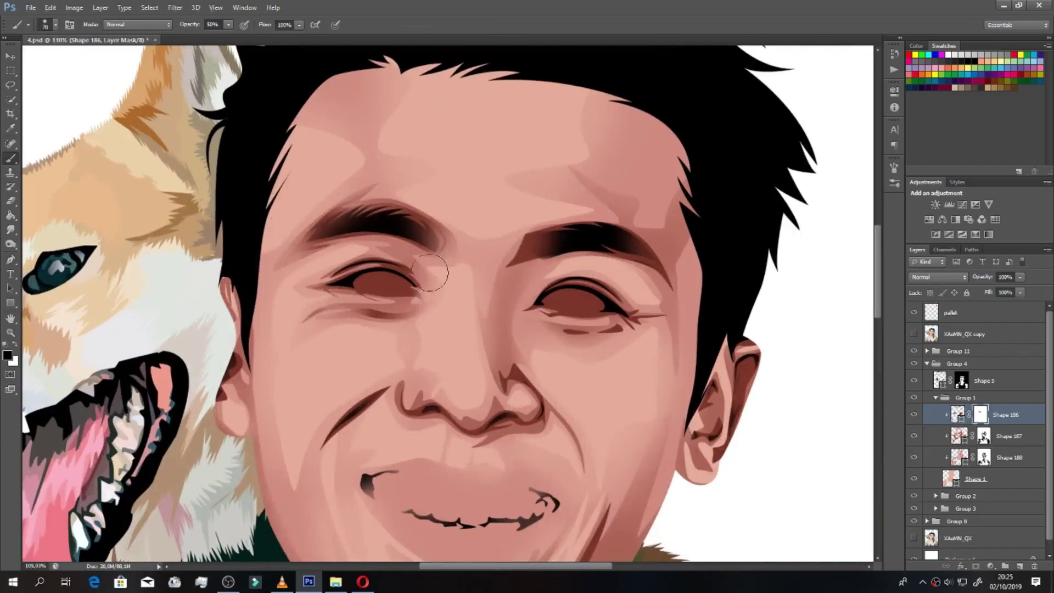
pyautogui.keyDown('alt'); pyautogui.rightClick(680, 263); pyautogui.keyUp('alt')
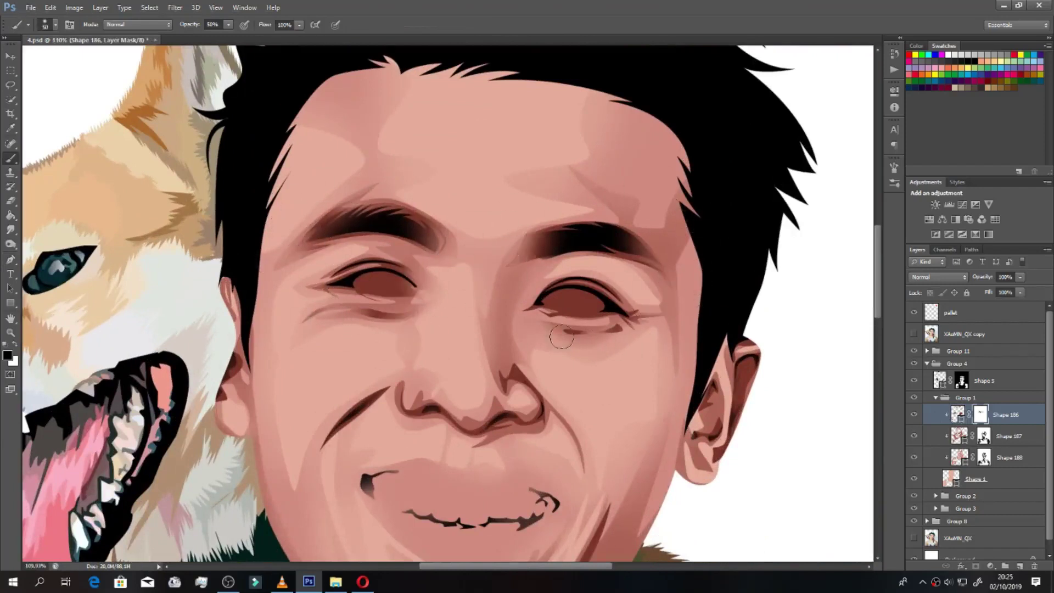
pyautogui.scroll(-3, 379, 313)
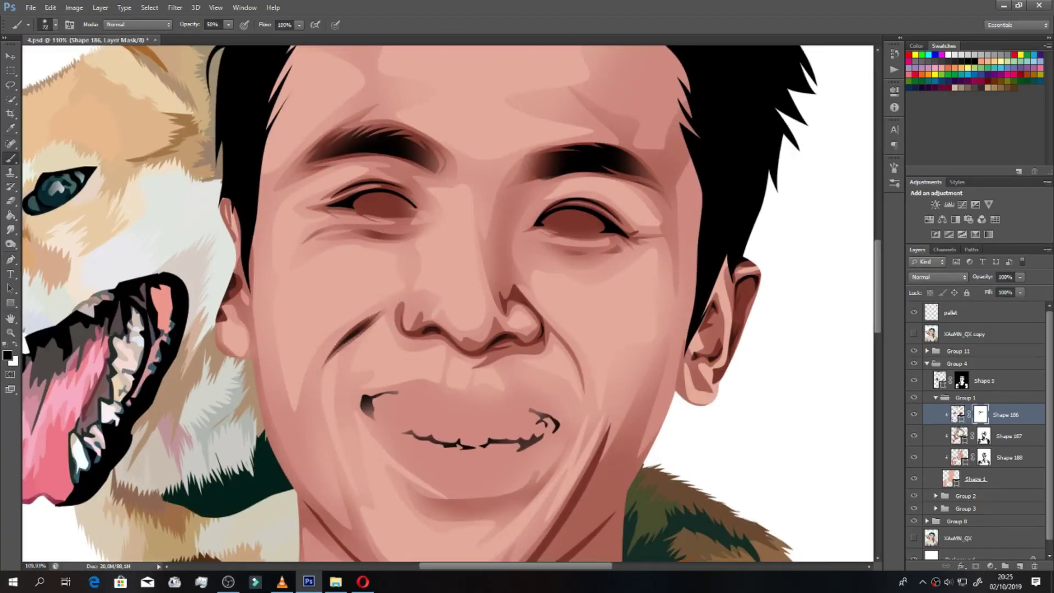
pyautogui.hotkey('alt', '[')
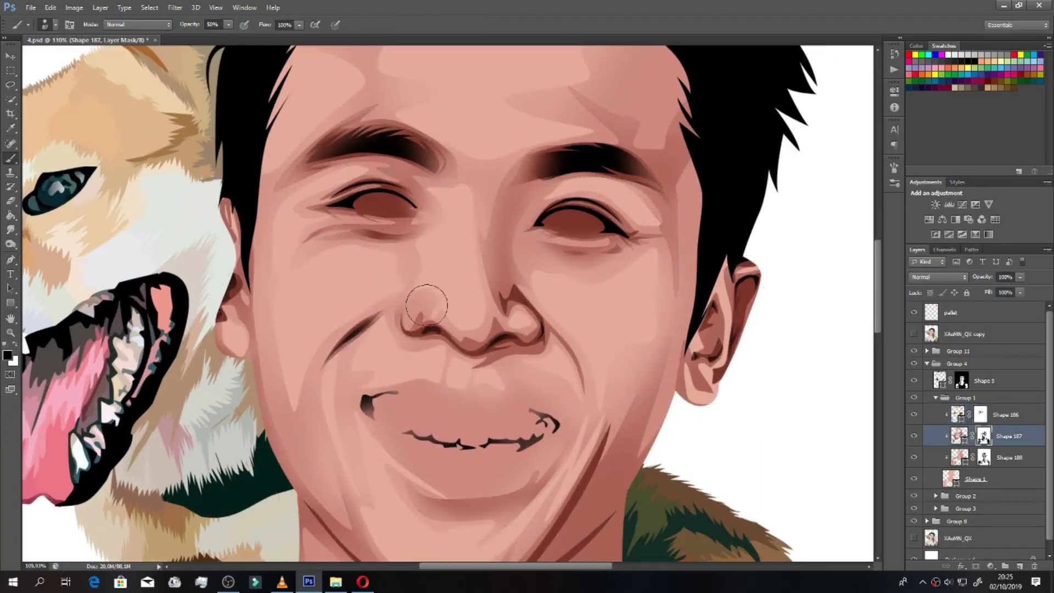
pyautogui.hotkey('alt', ']')
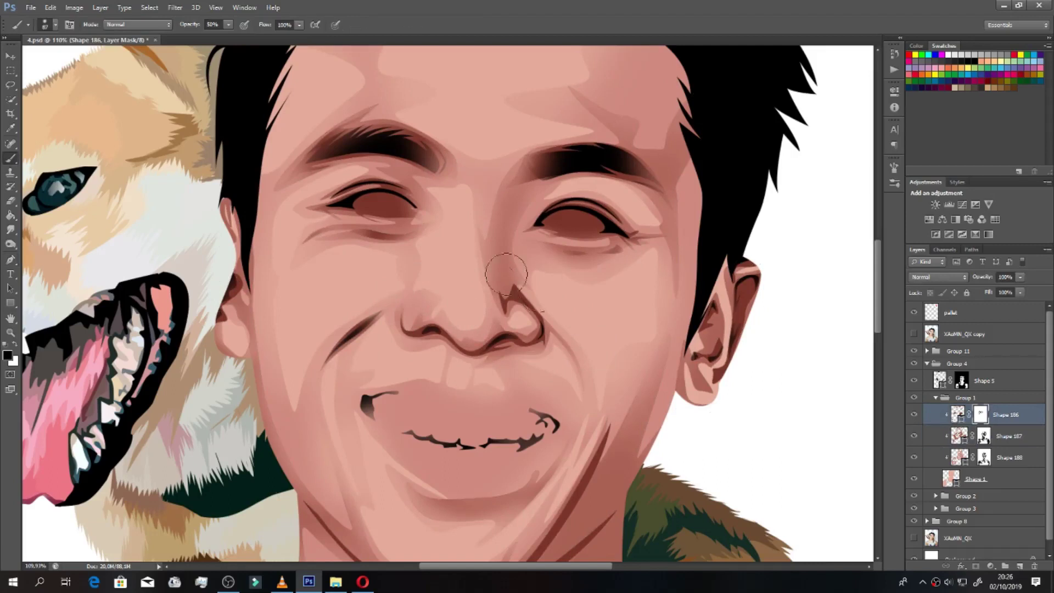
pyautogui.scroll(-3, 446, 326)
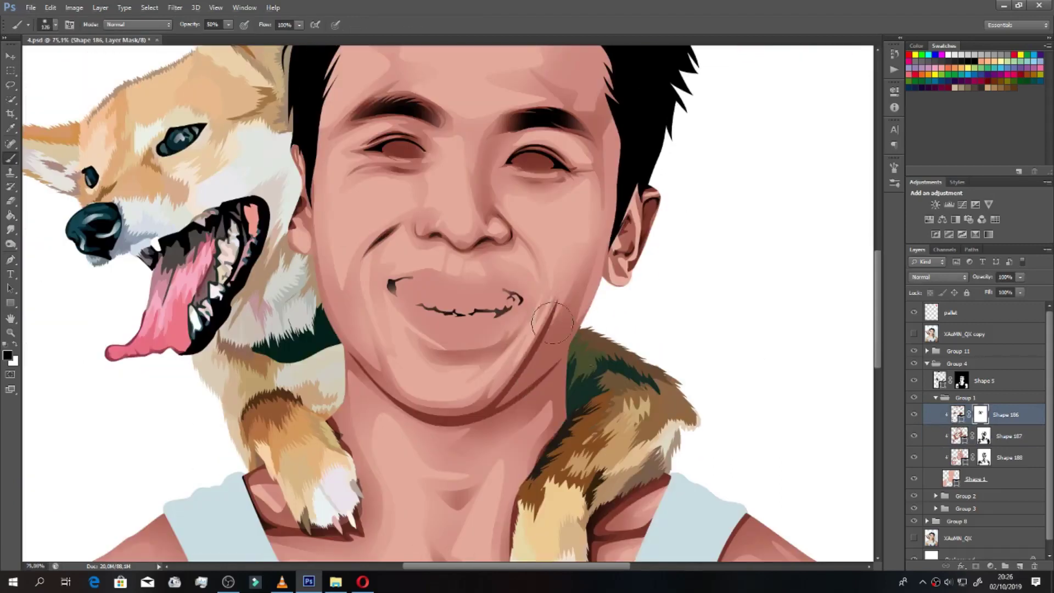
pyautogui.scroll(2, 642, 247)
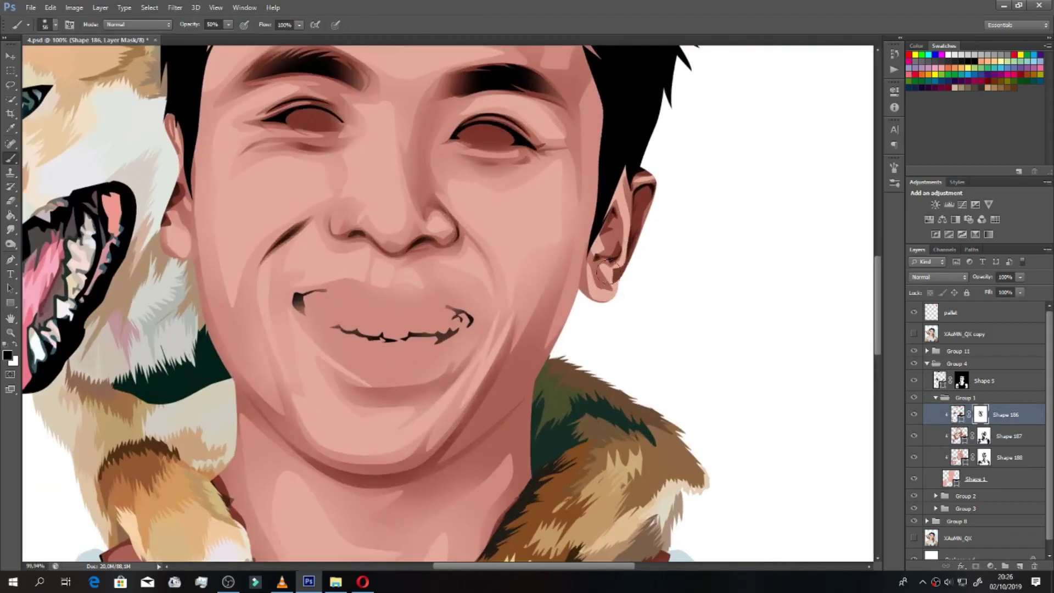
# Step: Refine Shape 186's mask around the face with a smaller soft brush
pyautogui.hotkey('alt', '[')
pyautogui.press('[')
pyautogui.press('[')
pyautogui.press('[')
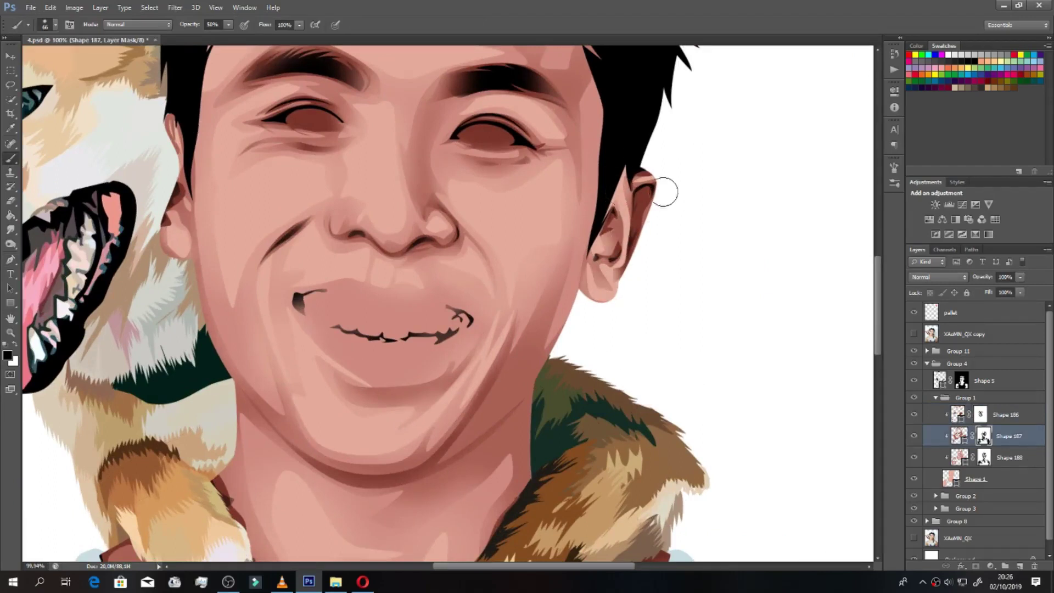
pyautogui.hotkey('alt', ']')
pyautogui.scroll(-3, 192, 193)
pyautogui.scroll(-3, 384, 275)
pyautogui.press('p')
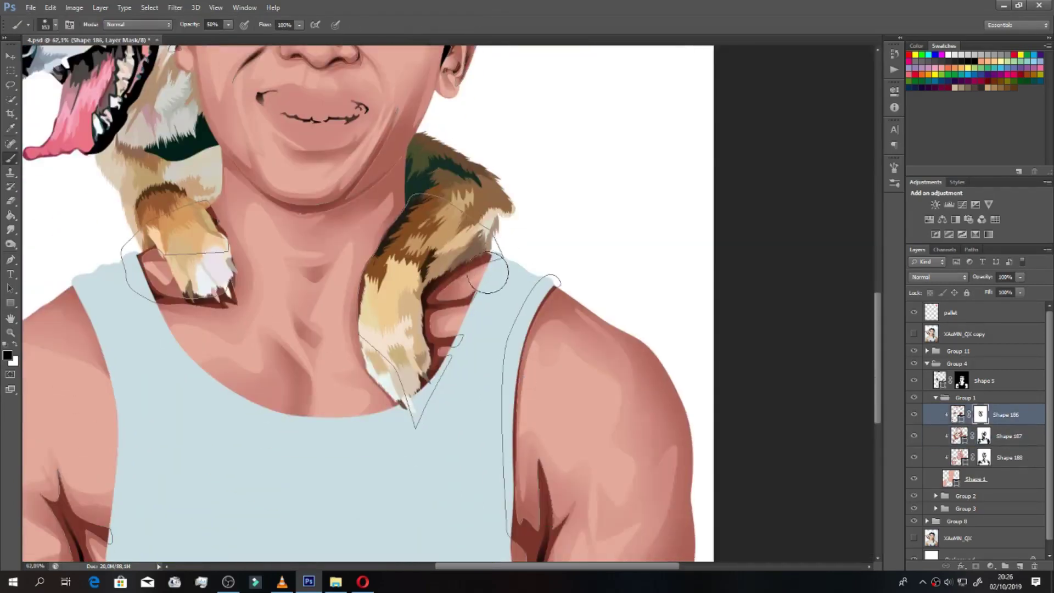
pyautogui.press('b')
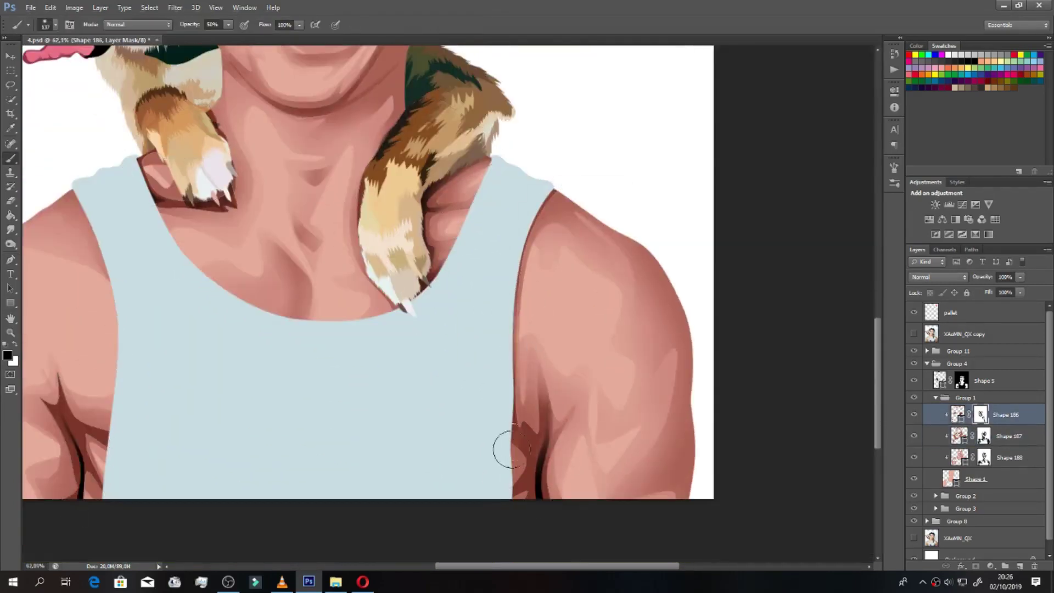
pyautogui.scroll(-2, 391, 418)
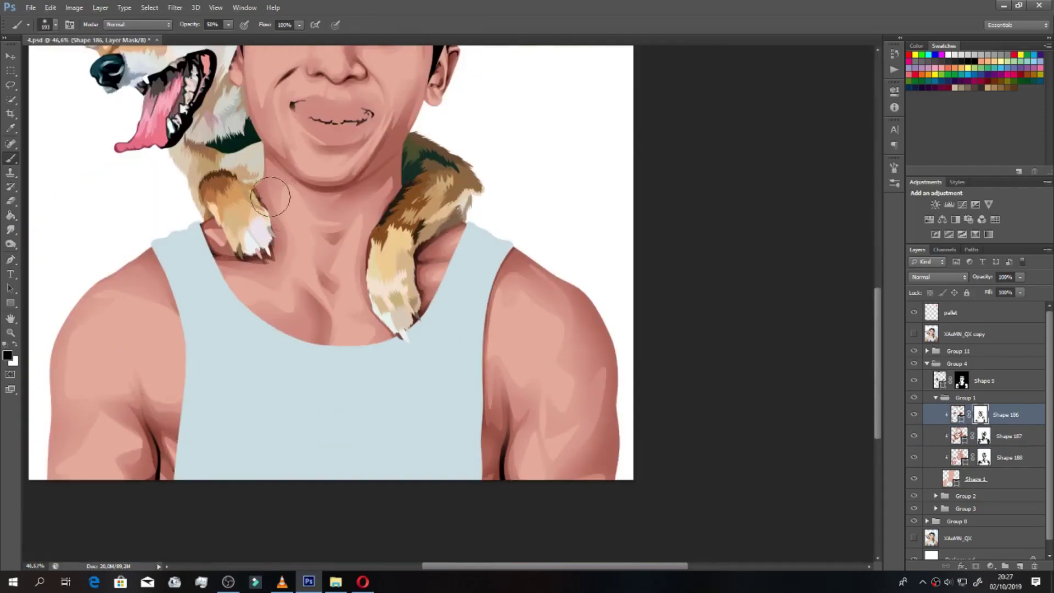
pyautogui.scroll(-2, 270, 196)
# Step: With the Pen tool in Shape mode, trace the cheek and under-eye highlight outlines on Shape 189
pyautogui.press('p')
pyautogui.scroll(2, 428, 285)
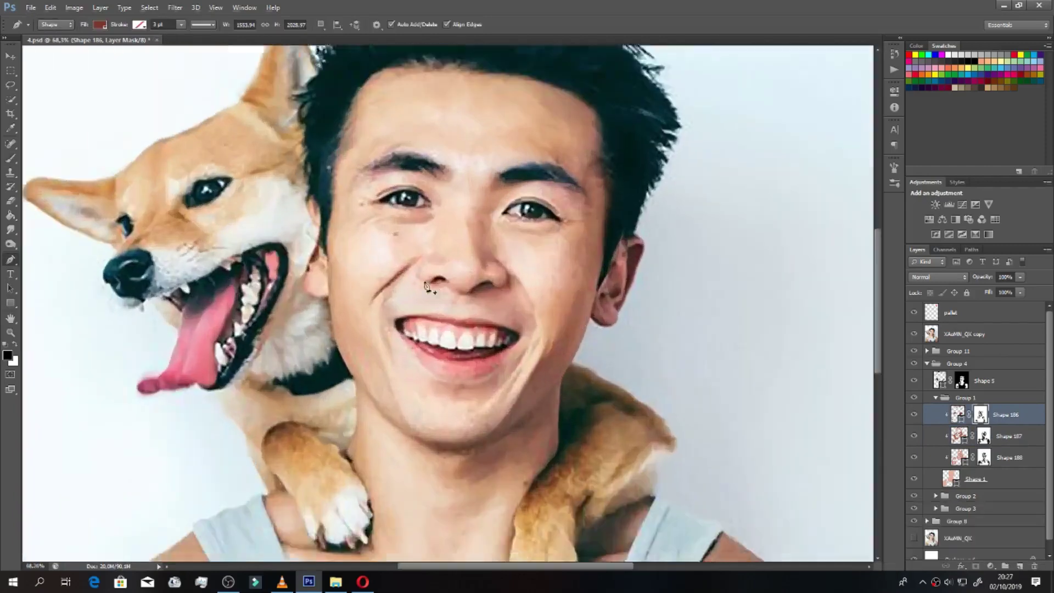
pyautogui.click(388, 201)
pyautogui.click(354, 258)
pyautogui.click(387, 201)
pyautogui.scroll(3, 384, 231)
pyautogui.click(368, 229)
pyautogui.moveTo(410, 248); pyautogui.dragTo(423, 248)
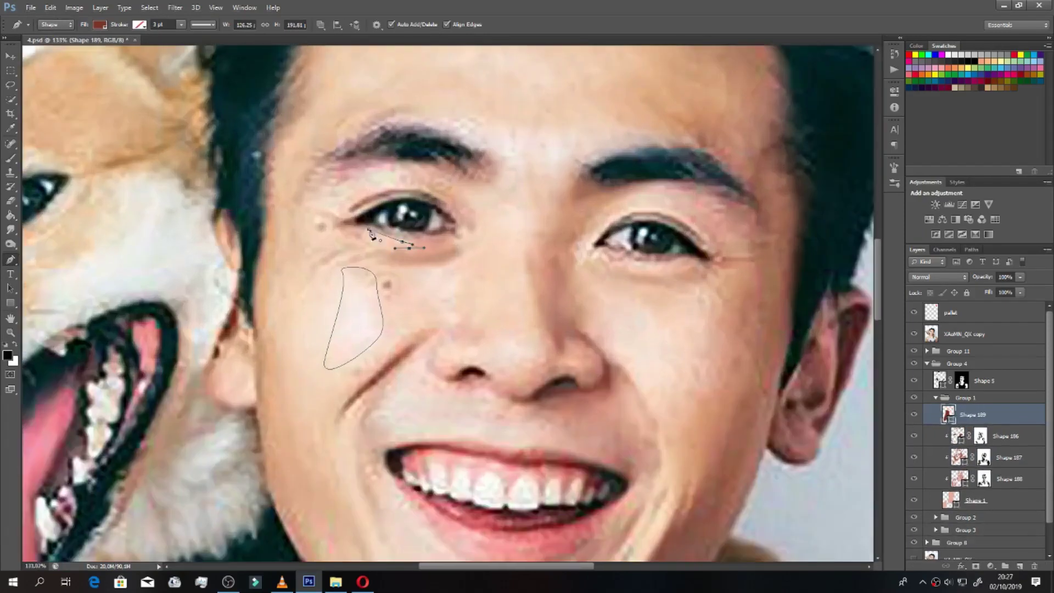
# Step: Trace a highlight outline along the right eyelid
pyautogui.scroll(1, 355, 209)
pyautogui.scroll(1, 351, 242)
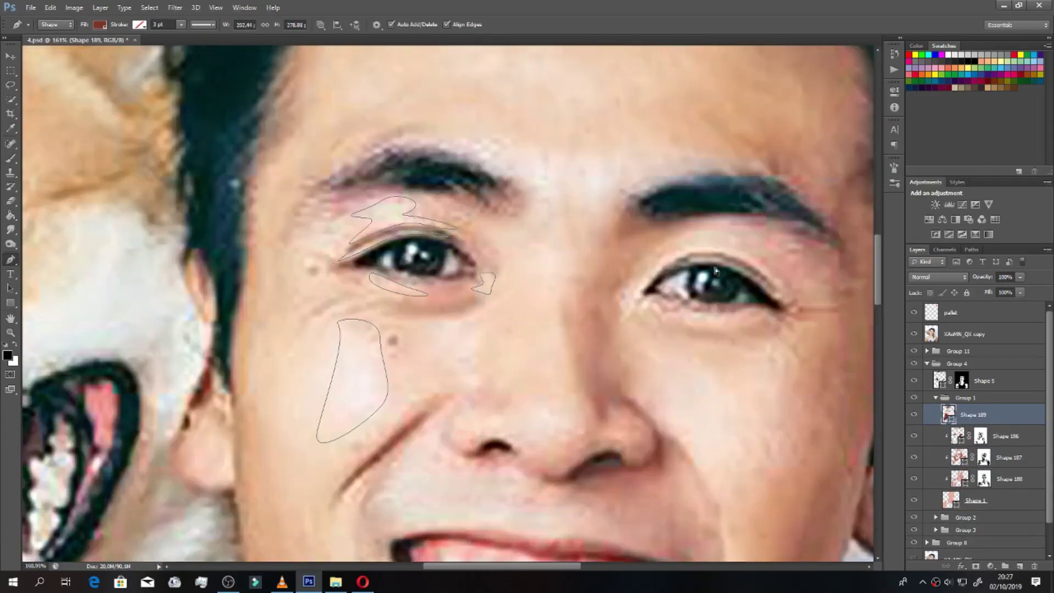
pyautogui.hscroll(3, 715, 269)
pyautogui.click(634, 218)
pyautogui.click(613, 230)
pyautogui.click(598, 242)
pyautogui.click(570, 266)
pyautogui.click(550, 285)
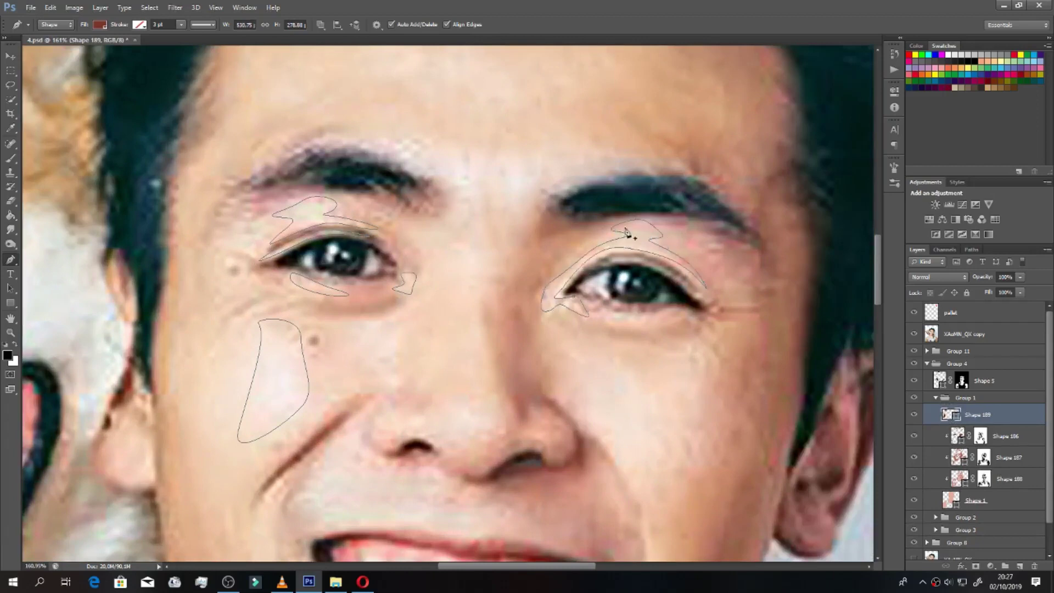
pyautogui.scroll(-3, 625, 234)
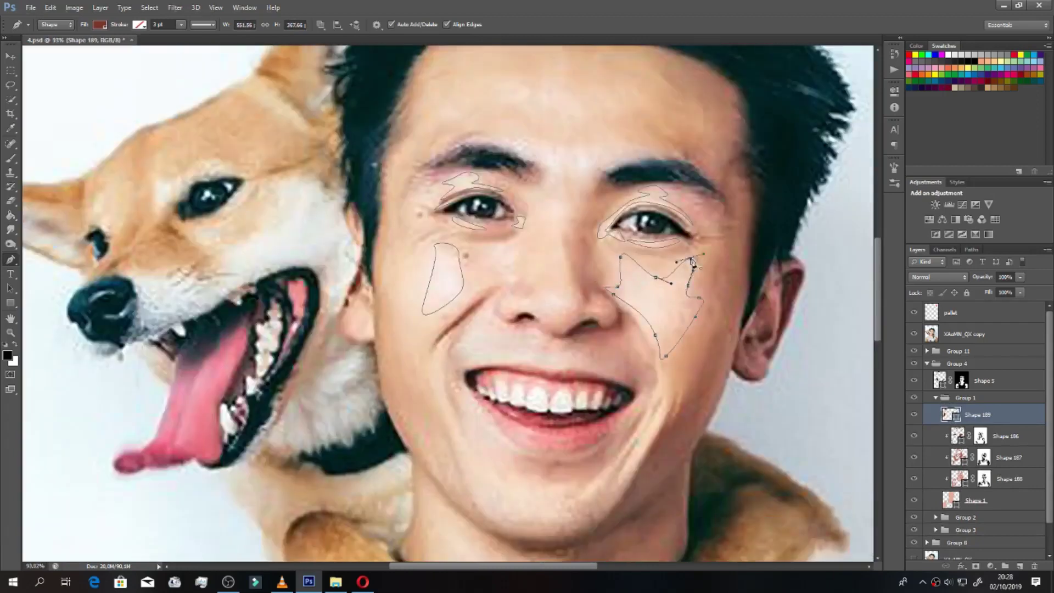
pyautogui.scroll(2, 692, 263)
# Step: Trace and close a highlight shape across the brow and forehead
pyautogui.click(635, 208)
pyautogui.click(587, 208)
pyautogui.click(570, 210)
pyautogui.click(555, 210)
pyautogui.click(542, 206)
pyautogui.scroll(1, 592, 219)
pyautogui.click(616, 179)
pyautogui.click(576, 143)
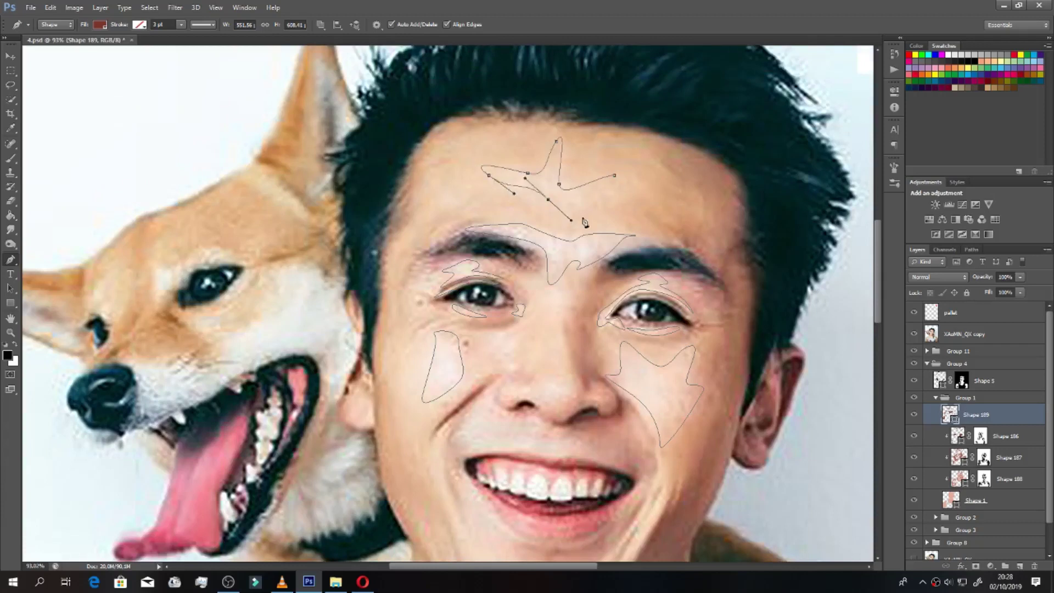
pyautogui.scroll(2, 565, 262)
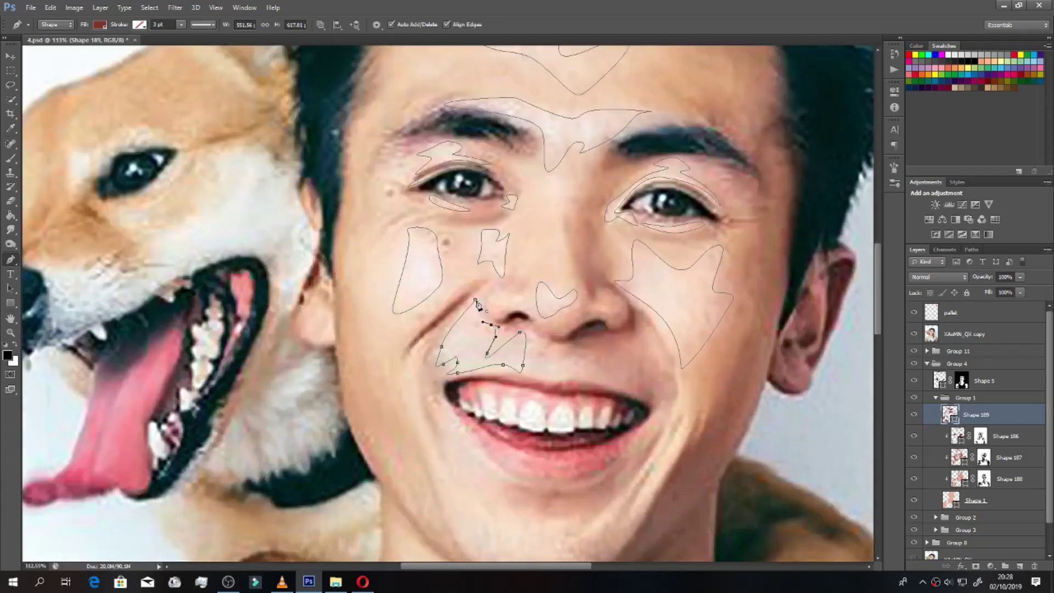
# Step: Close the mouth, above-lip and neck highlight outlines and add a collarbone highlight
pyautogui.click(475, 301)
pyautogui.scroll(-3, 476, 304)
pyautogui.scroll(3, 530, 345)
pyautogui.click(535, 349)
pyautogui.scroll(-3, 679, 313)
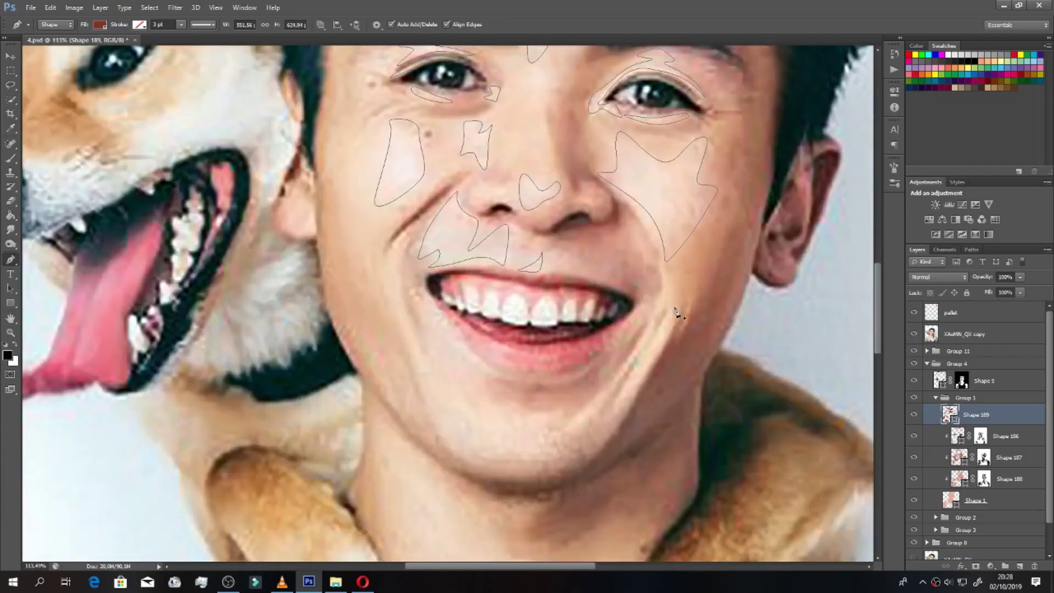
pyautogui.scroll(-1, 684, 285)
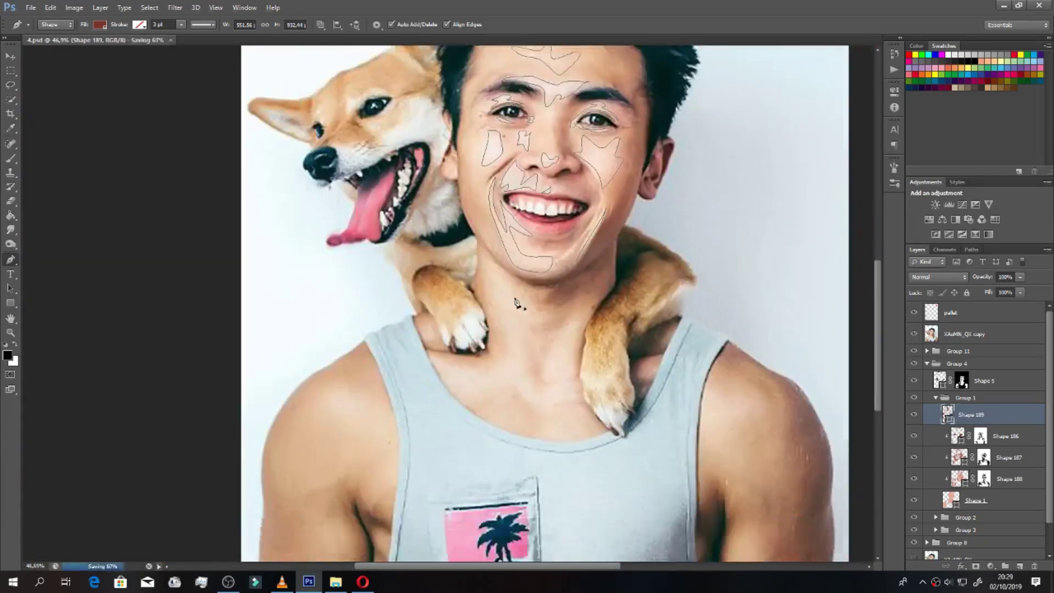
pyautogui.scroll(2, 491, 279)
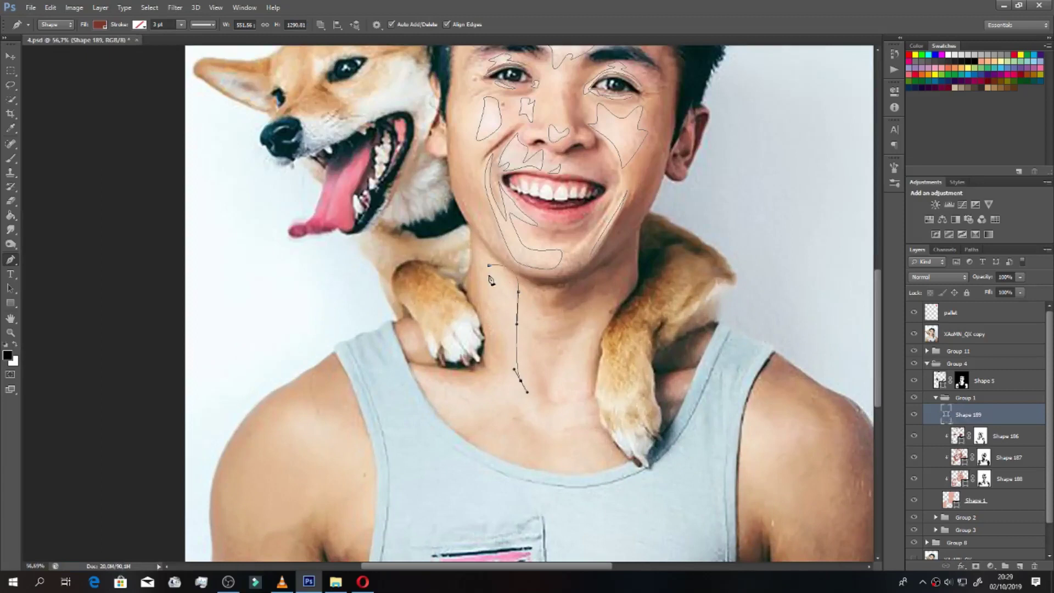
pyautogui.click(488, 264)
pyautogui.scroll(-3, 578, 287)
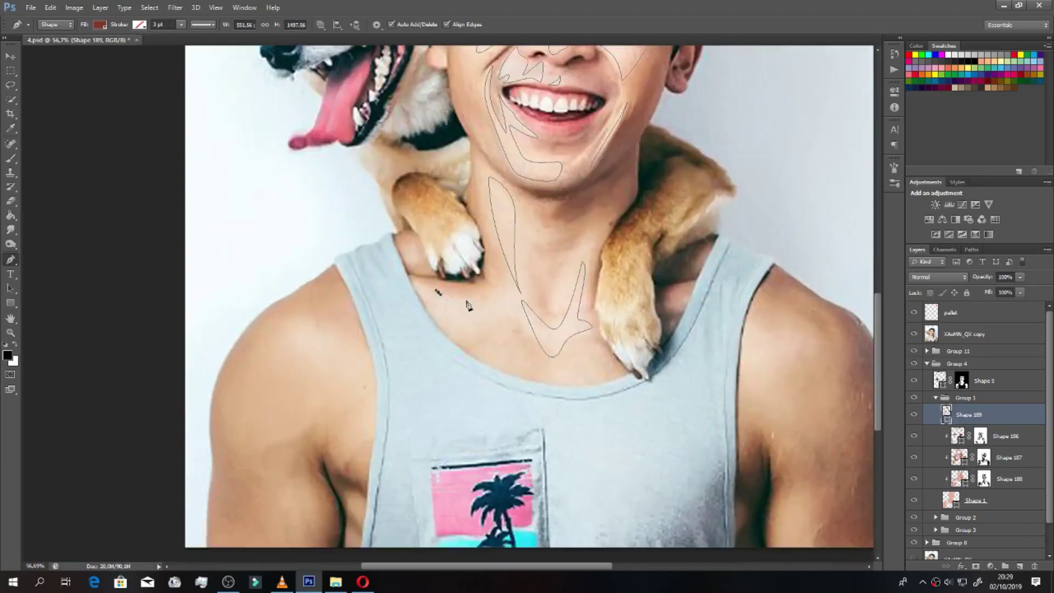
pyautogui.click(437, 292)
pyautogui.scroll(-3, 341, 287)
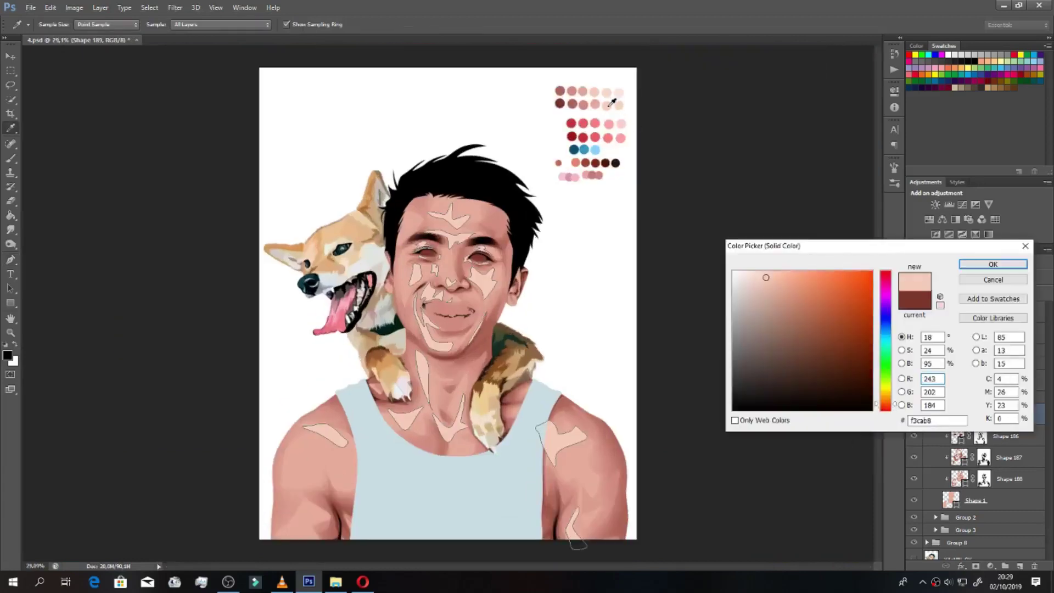
# Step: Show and then hide the reference photo to check the Shape 189 highlights
pyautogui.scroll(3, 501, 275)
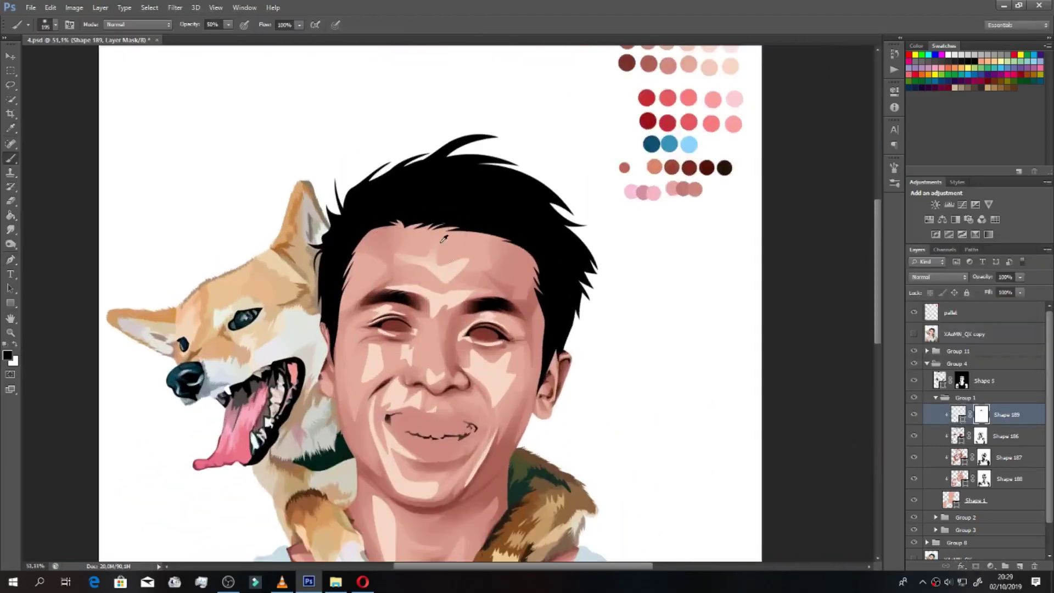
pyautogui.scroll(2, 518, 233)
pyautogui.scroll(2, 435, 348)
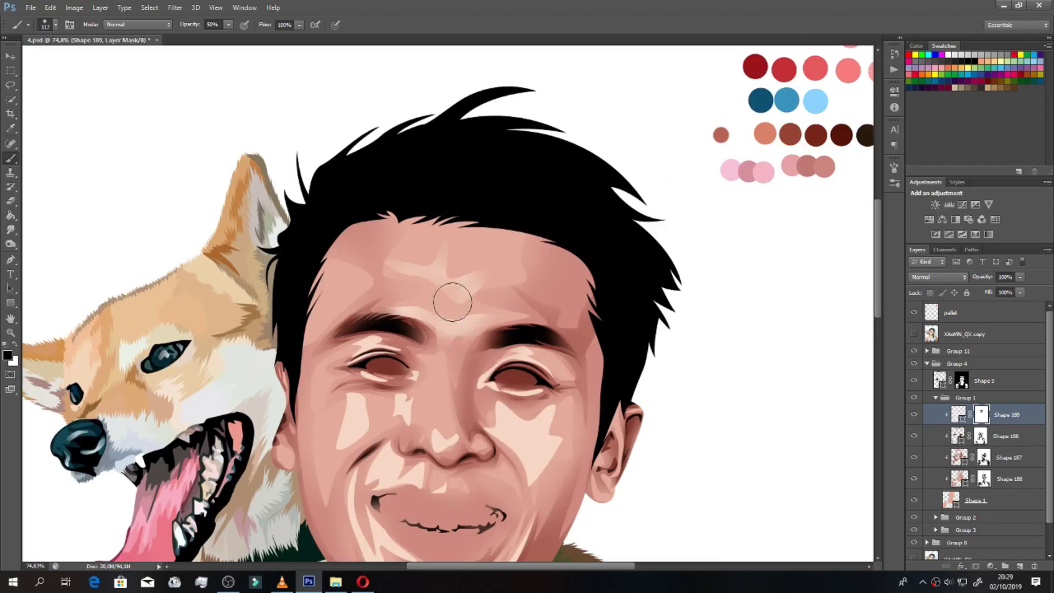
pyautogui.scroll(2, 394, 343)
pyautogui.scroll(-1, 395, 352)
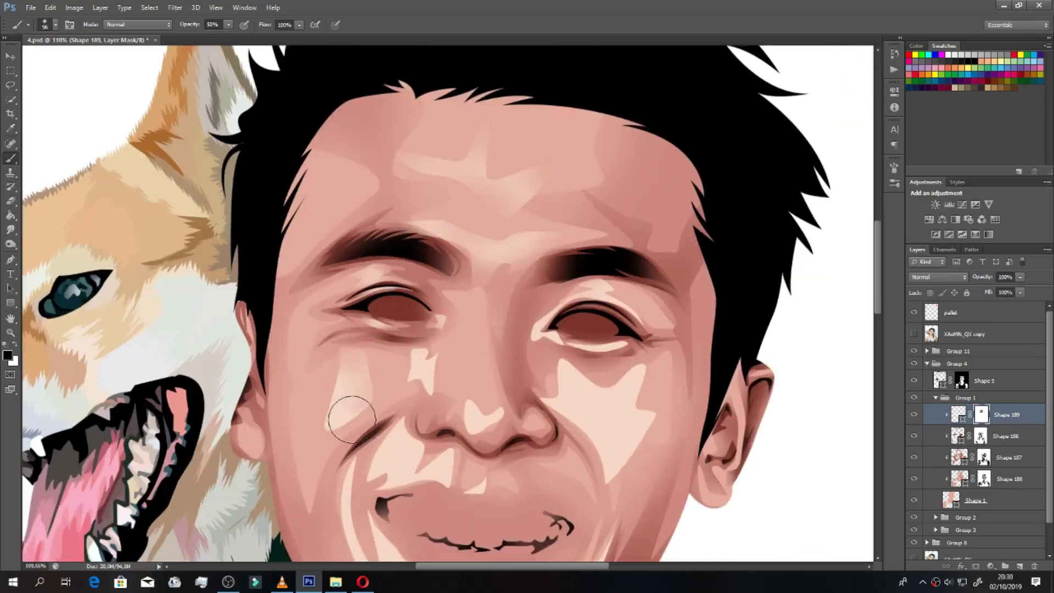
pyautogui.press('p')
pyautogui.click(913, 334)
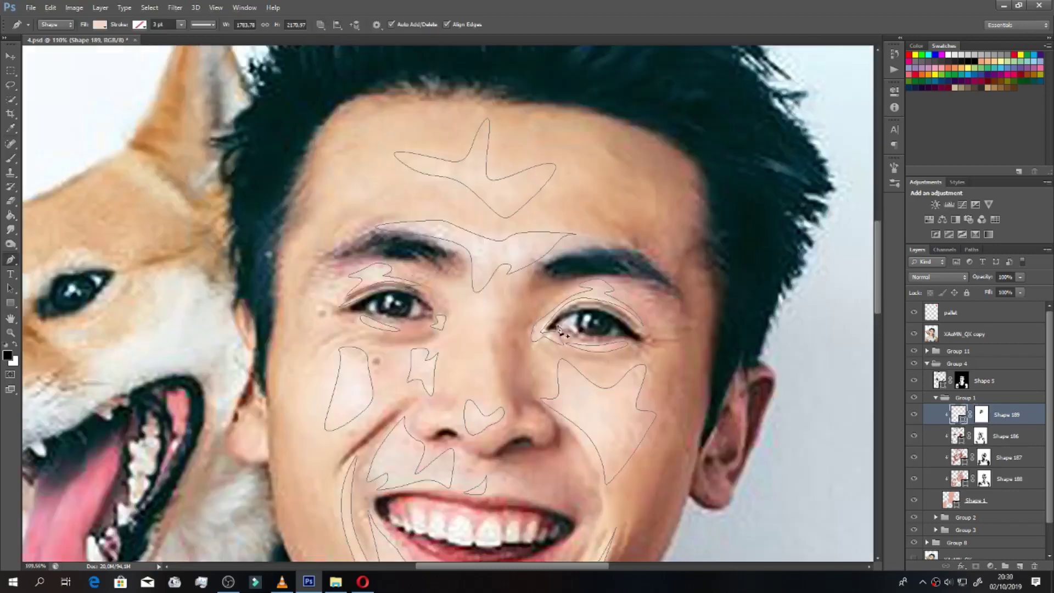
pyautogui.click(913, 333)
# Step: Soften the highlight edges into the face, neck and shoulders with a soft brush on the mask
pyautogui.press('b')
pyautogui.scroll(-1, 496, 338)
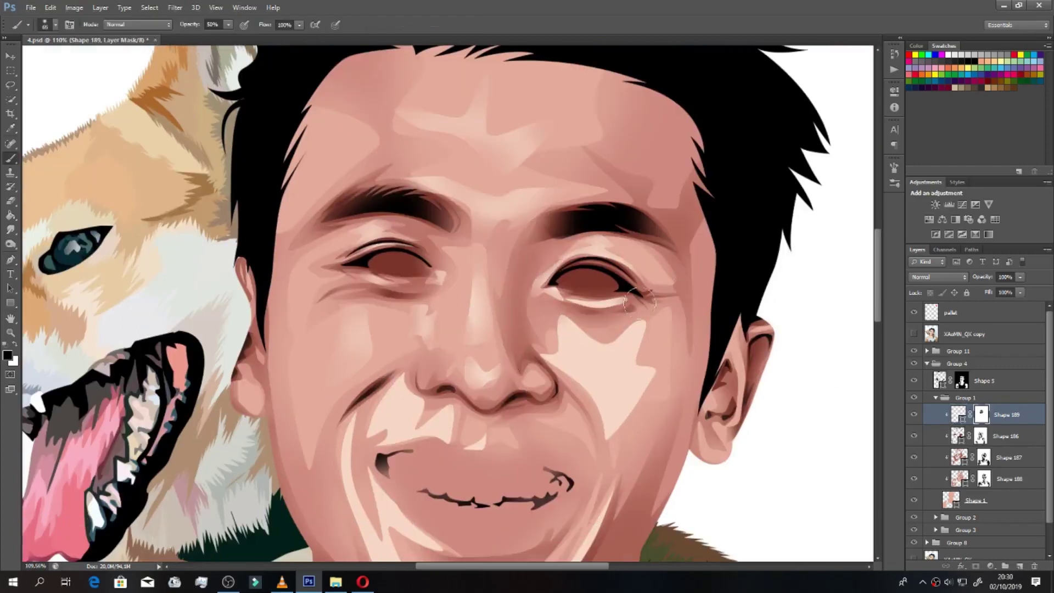
pyautogui.scroll(-1, 614, 285)
pyautogui.scroll(-2, 616, 307)
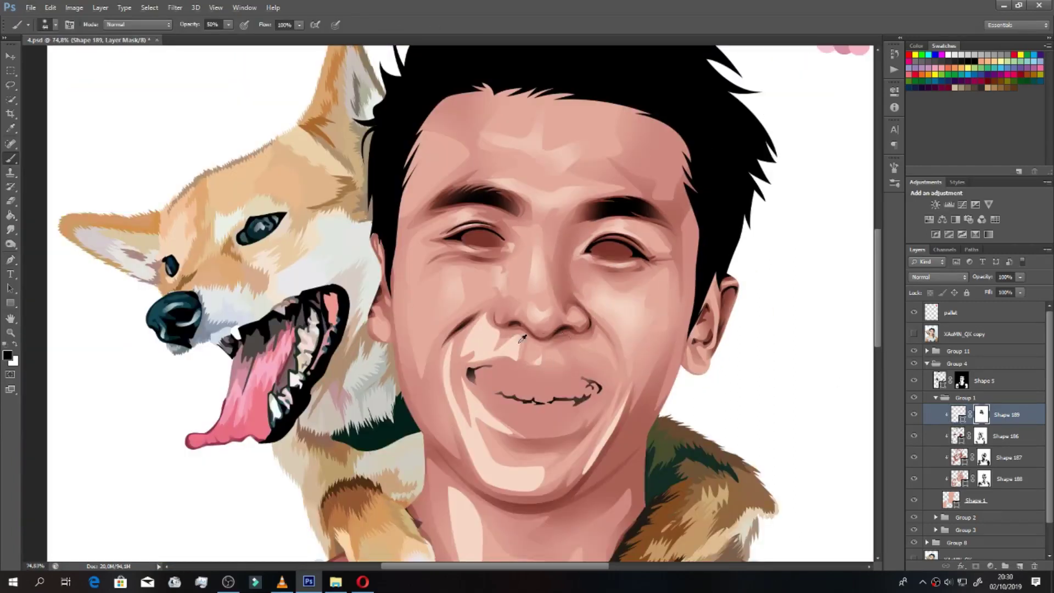
pyautogui.scroll(-2, 513, 369)
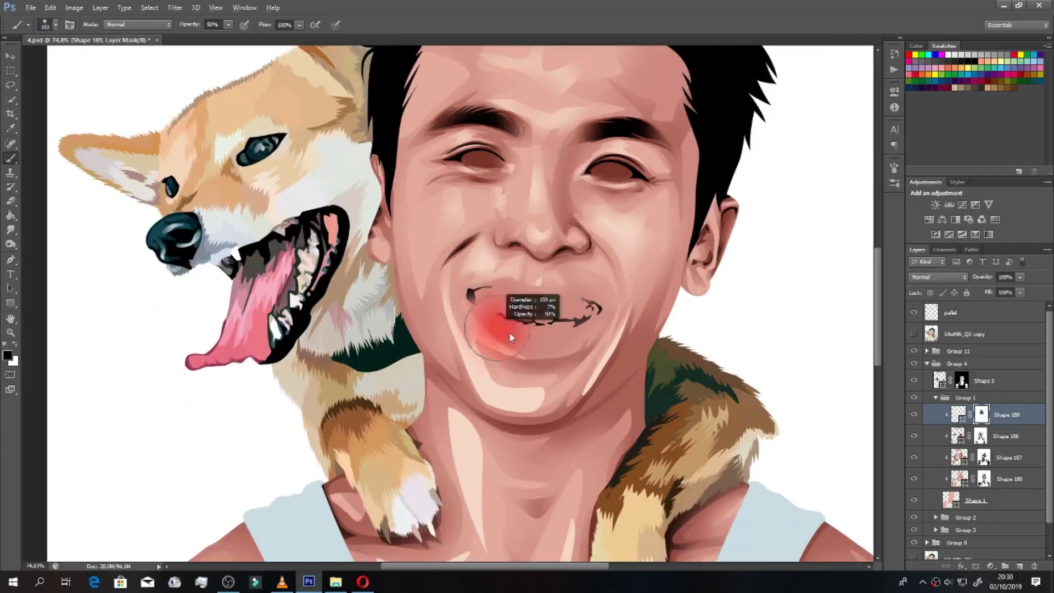
pyautogui.scroll(-1, 438, 300)
pyautogui.scroll(-2, 455, 346)
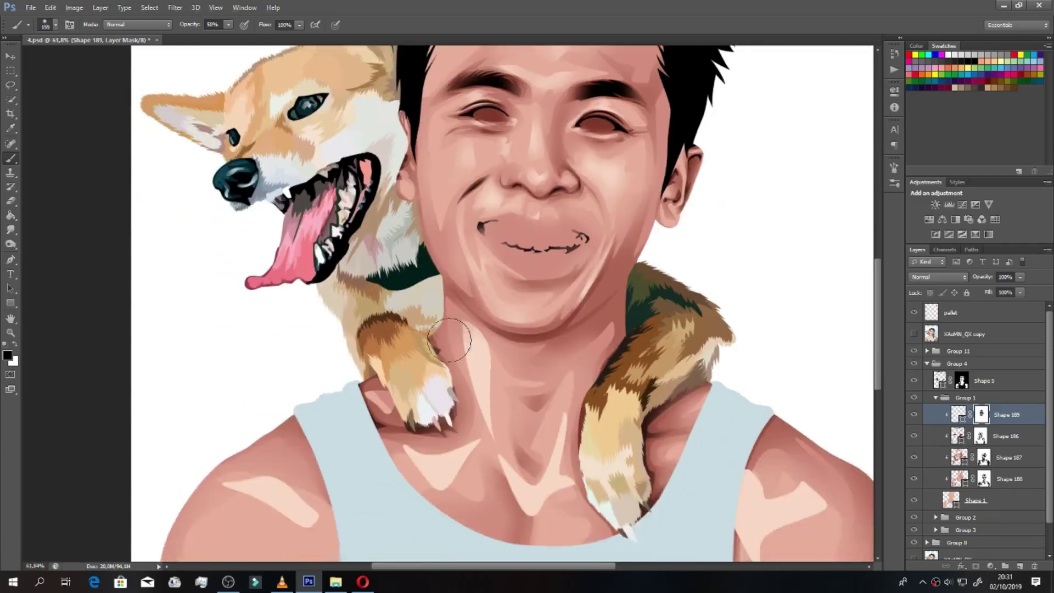
pyautogui.scroll(-1, 473, 396)
pyautogui.scroll(-1, 384, 428)
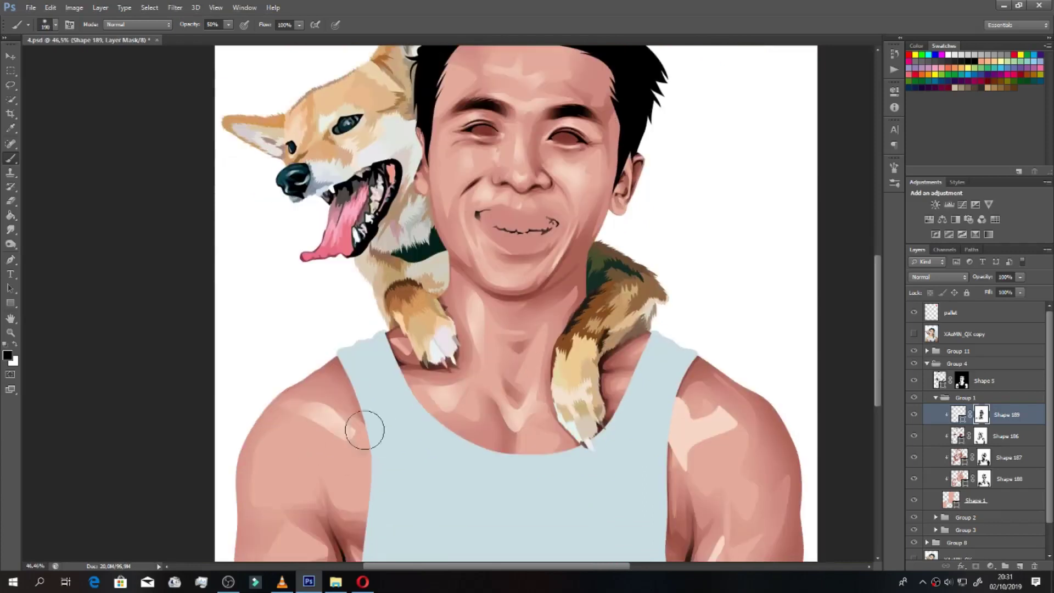
pyautogui.scroll(-3, 552, 472)
# Step: Save the document, then trace the left eye white as new shape Shape 190
pyautogui.scroll(-1, 575, 510)
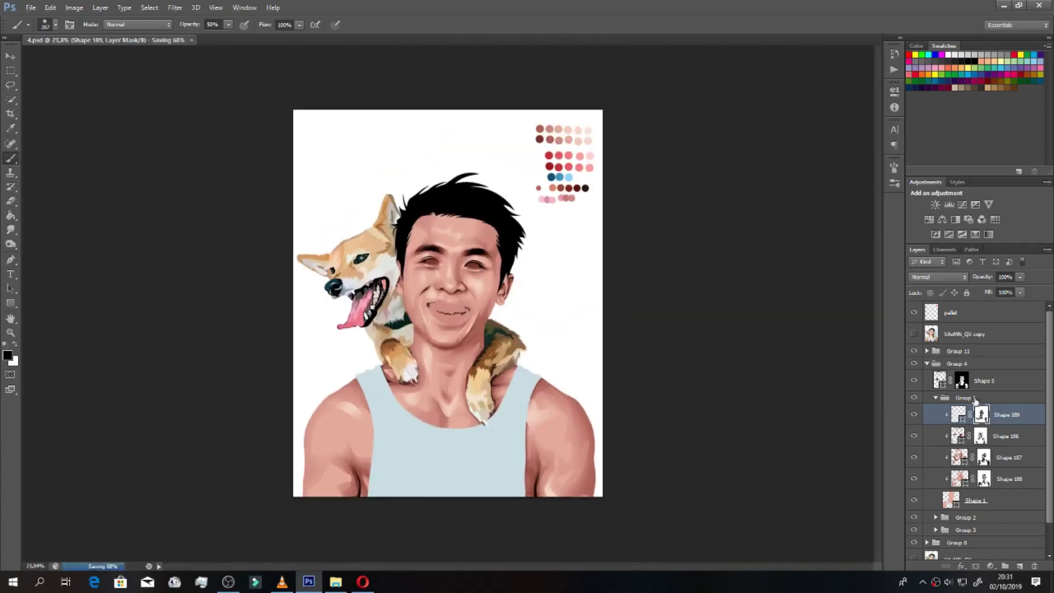
pyautogui.hotkey('ctrl', 's')
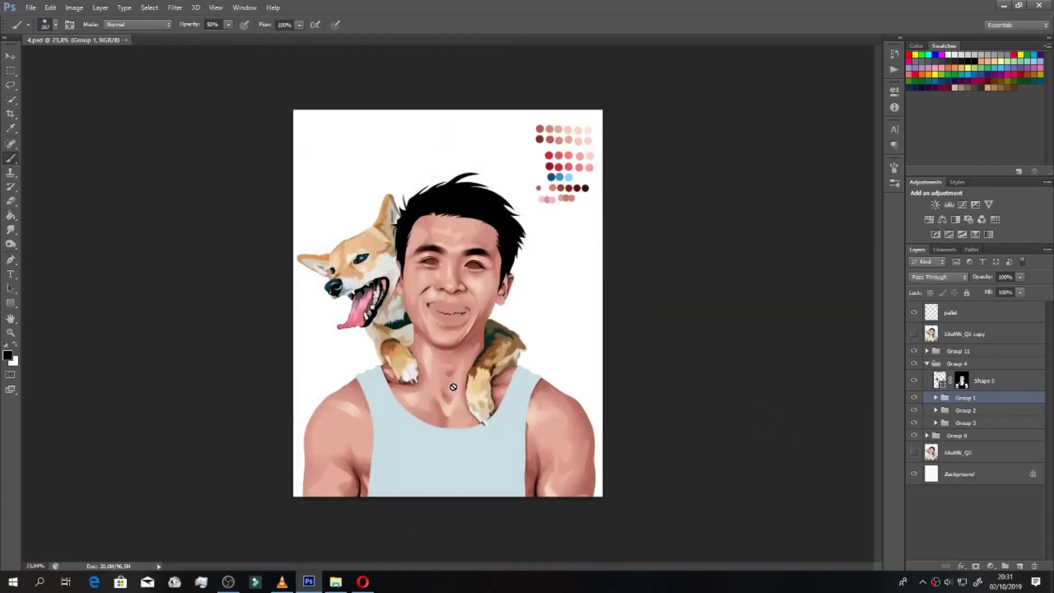
pyautogui.press('p')
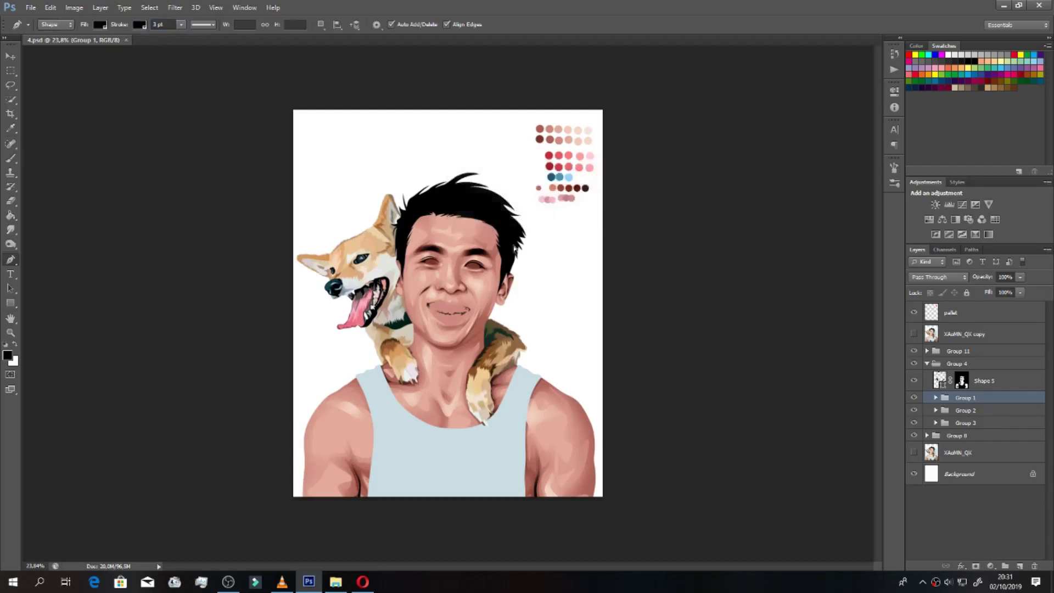
pyautogui.scroll(5, 450, 247)
pyautogui.scroll(3, 450, 247)
pyautogui.click(415, 237)
pyautogui.click(357, 205)
pyautogui.click(332, 206)
pyautogui.click(299, 221)
pyautogui.click(291, 234)
pyautogui.click(328, 248)
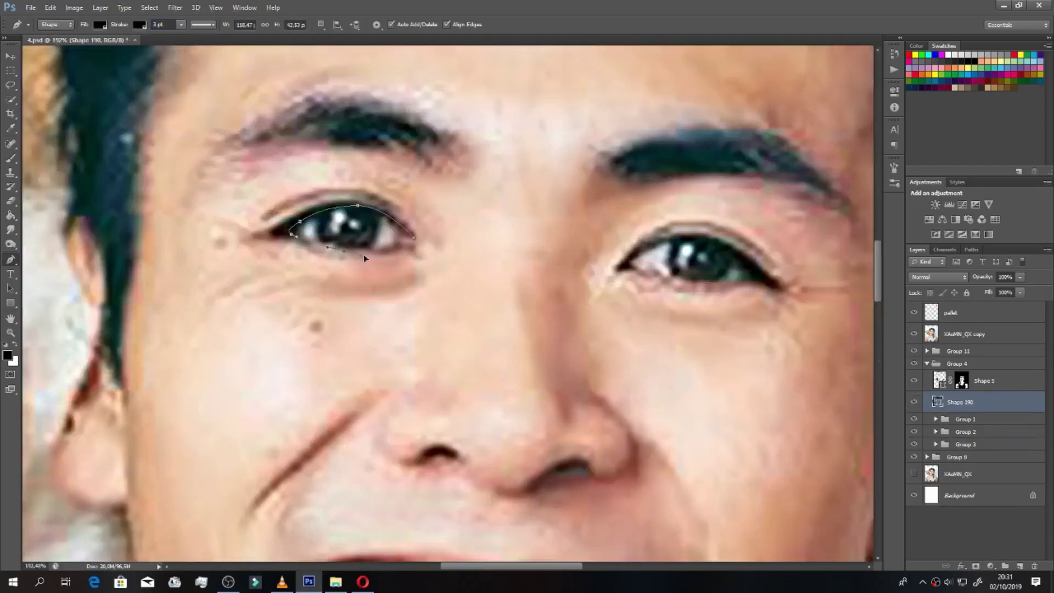
pyautogui.click(415, 223)
# Step: Fill Shape 190 with grey cbcbcb and begin the Shape 191 mouth outline along the upper lip
pyautogui.click(99, 24)
pyautogui.click(200, 38)
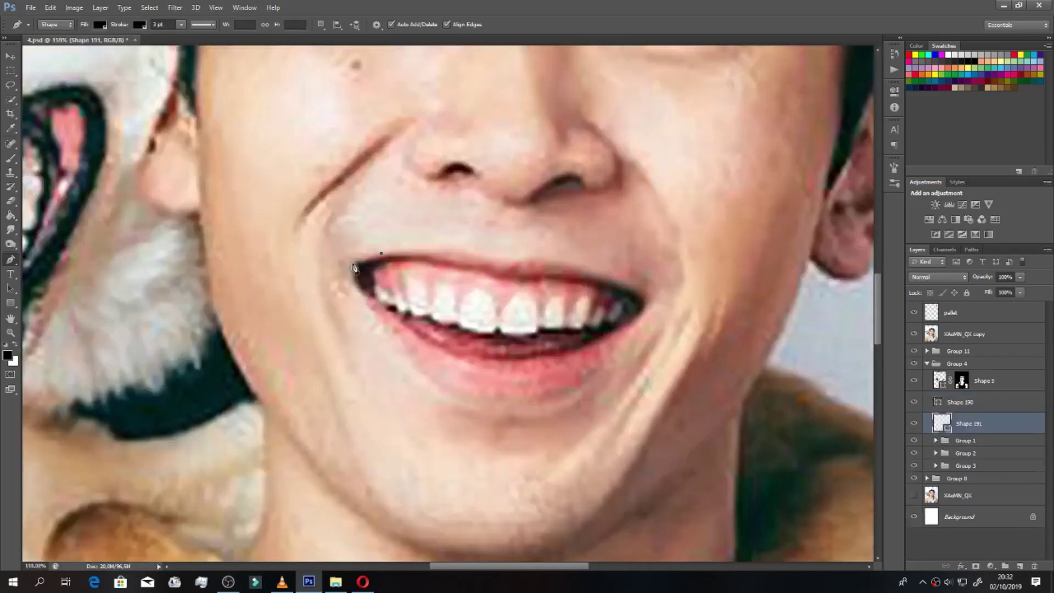
pyautogui.moveTo(538, 408); pyautogui.dragTo(584, 395)
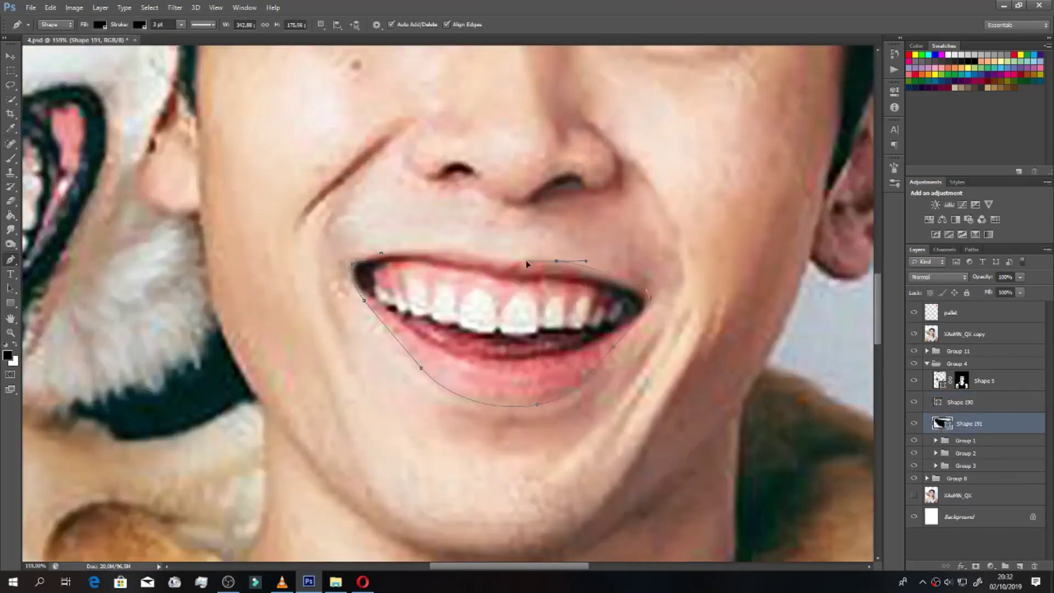
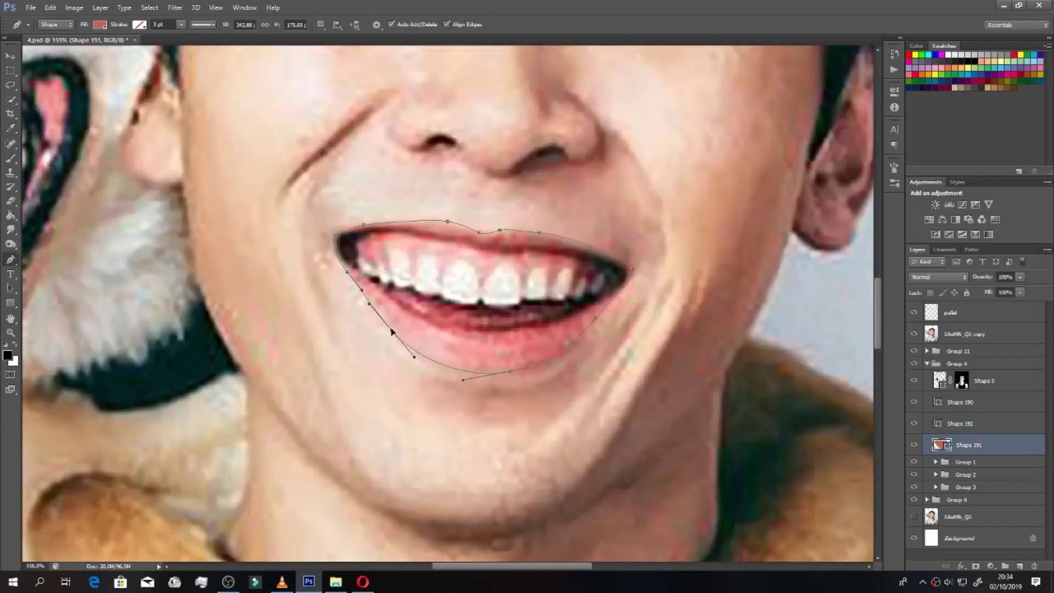
# Step: Hide the reference photo, view the whole page, and pick a fill colour for the new mouth shape
pyautogui.click(913, 334)
pyautogui.hotkey('ctrl', '0')
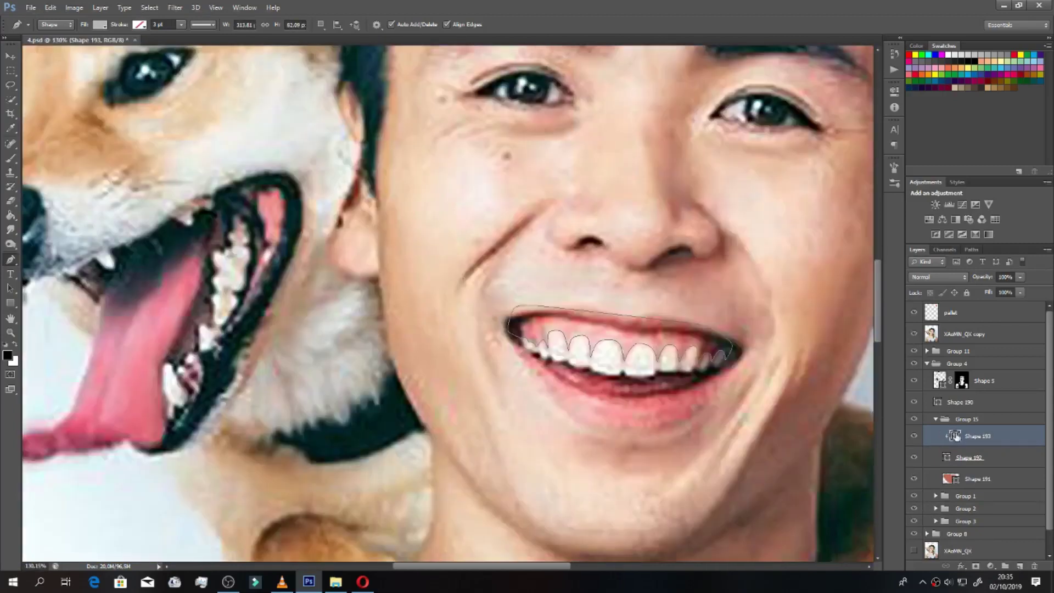
pyautogui.doubleClick(956, 436)
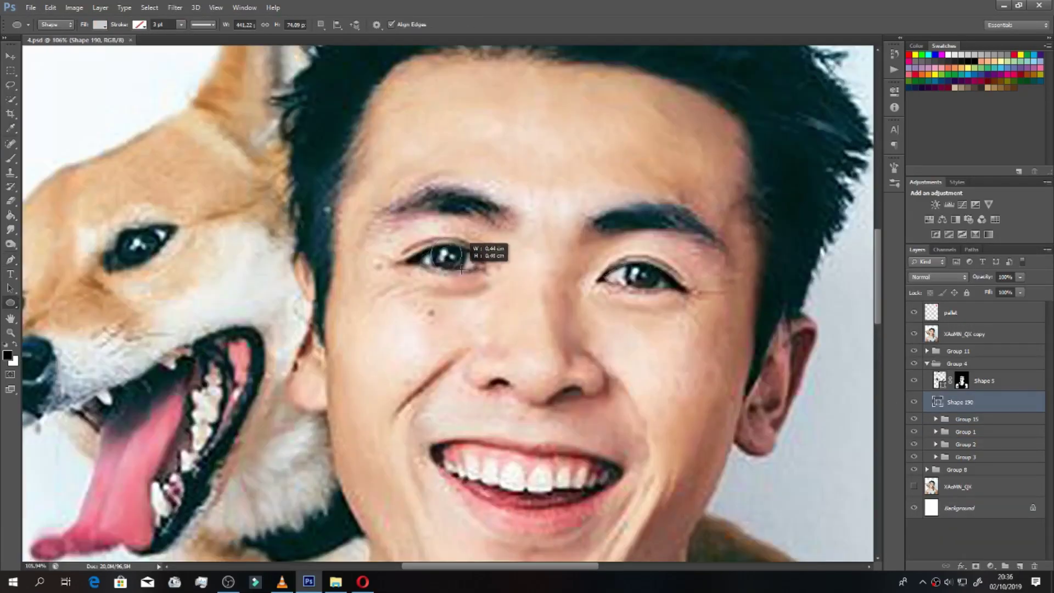
# Step: Fill the eye ellipse black, checking it against the reference photo
pyautogui.click(913, 333)
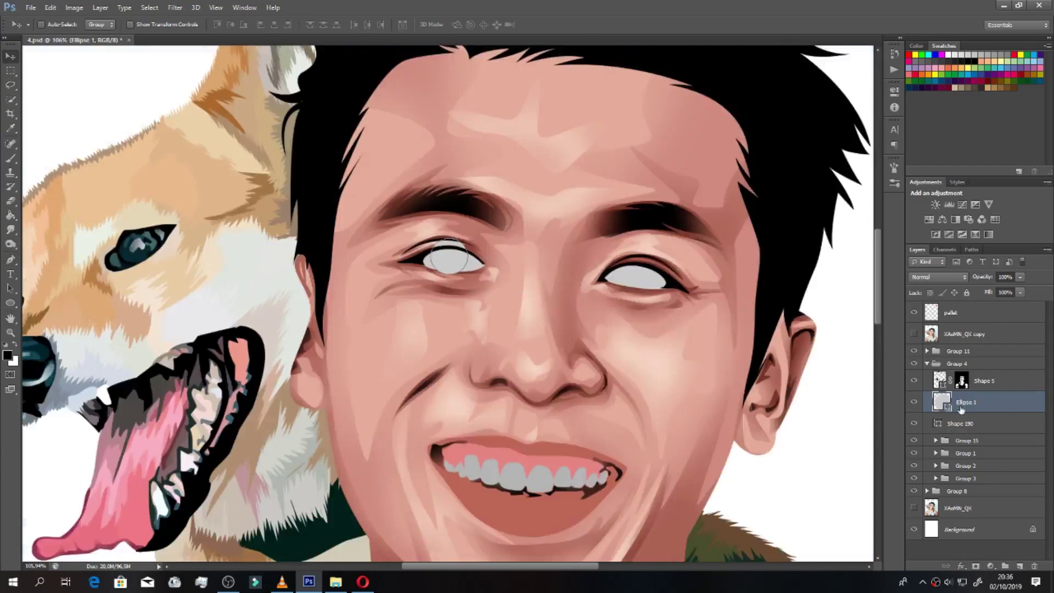
pyautogui.click(913, 333)
pyautogui.doubleClick(942, 402)
pyautogui.press('Return')
pyautogui.click(914, 334)
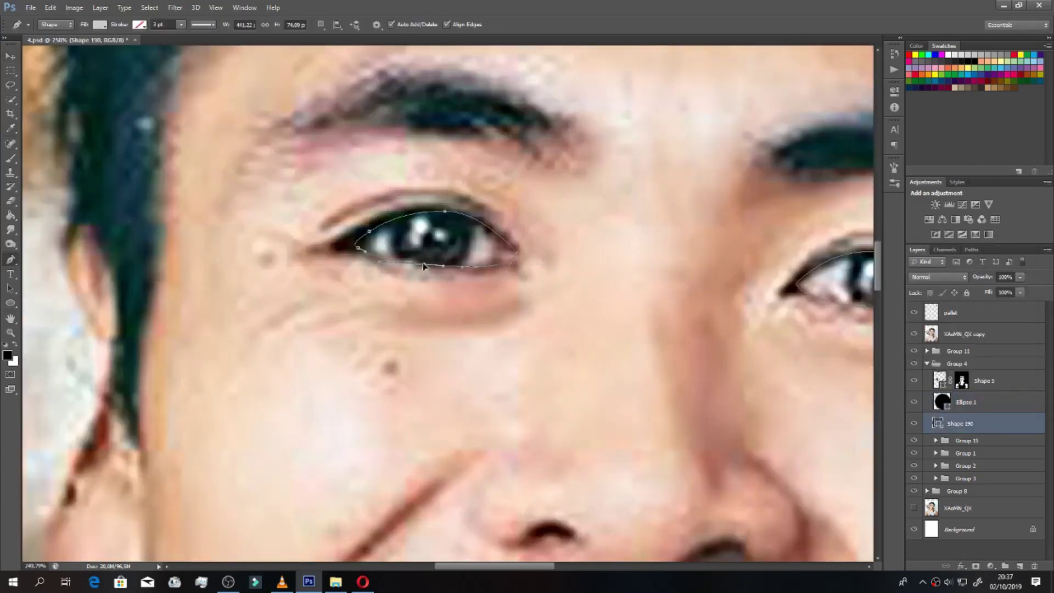
pyautogui.click(913, 333)
# Step: Duplicate the eye ellipse into a grey iris copy and a small black pupil
pyautogui.click(942, 401)
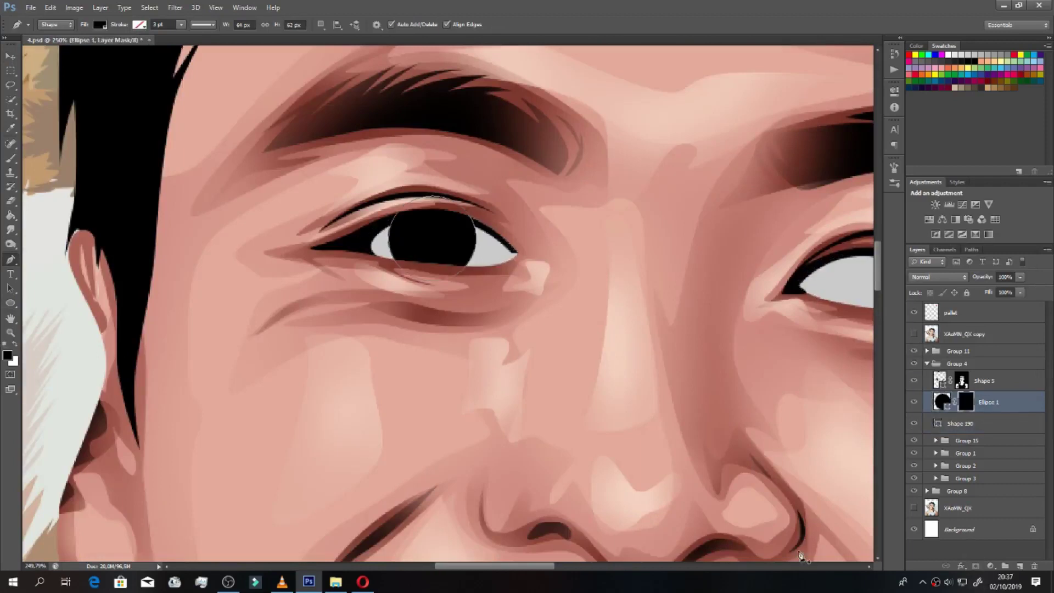
pyautogui.hotkey('ctrl', 'j')
pyautogui.doubleClick(950, 401)
pyautogui.click(988, 263)
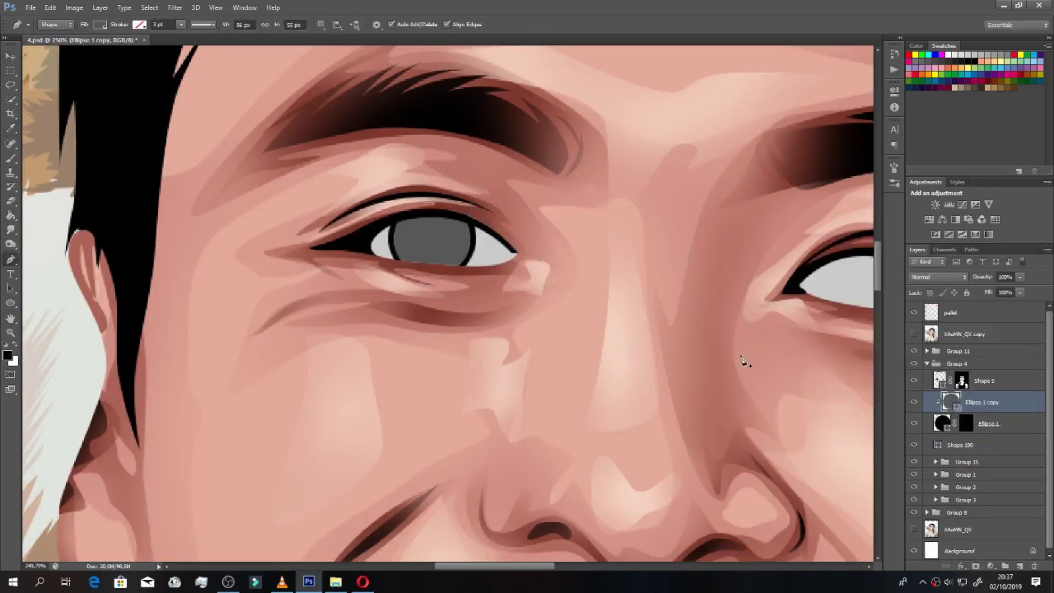
pyautogui.hotkey('ctrl', 'j')
pyautogui.doubleClick(950, 402)
pyautogui.click(1011, 258)
pyautogui.hotkey('ctrl', 't')
pyautogui.moveTo(470, 201); pyautogui.dragTo(451, 214)
pyautogui.press('Return')
# Step: Make the iris dark brown and mask its edge under the eyelid
pyautogui.doubleClick(950, 423)
pyautogui.click(821, 372)
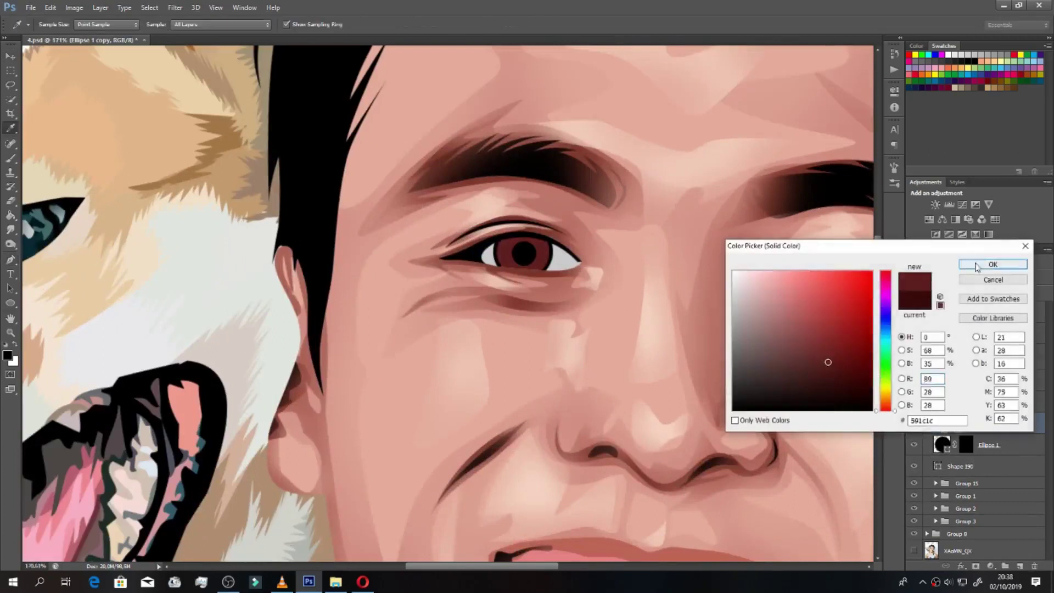
pyautogui.click(977, 266)
pyautogui.click(976, 566)
pyautogui.press('b')
pyautogui.moveTo(499, 247); pyautogui.dragTo(549, 255)
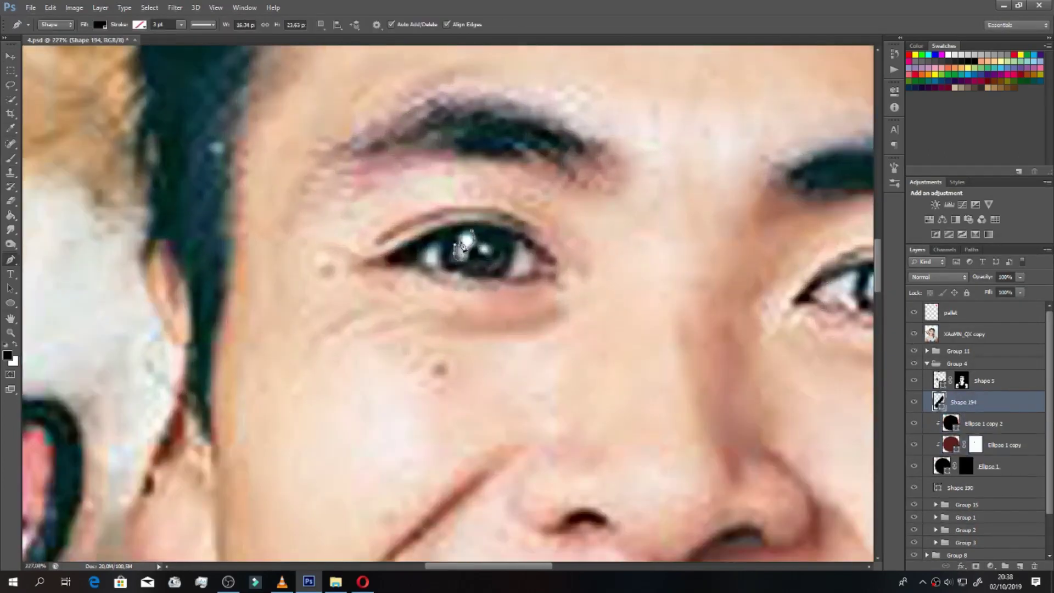
# Step: Combine the eye highlight shapes into one white-filled layer with a mask
pyautogui.click(337, 24)
pyautogui.click(356, 47)
pyautogui.click(914, 333)
pyautogui.doubleClick(939, 402)
pyautogui.click(723, 241)
pyautogui.click(967, 259)
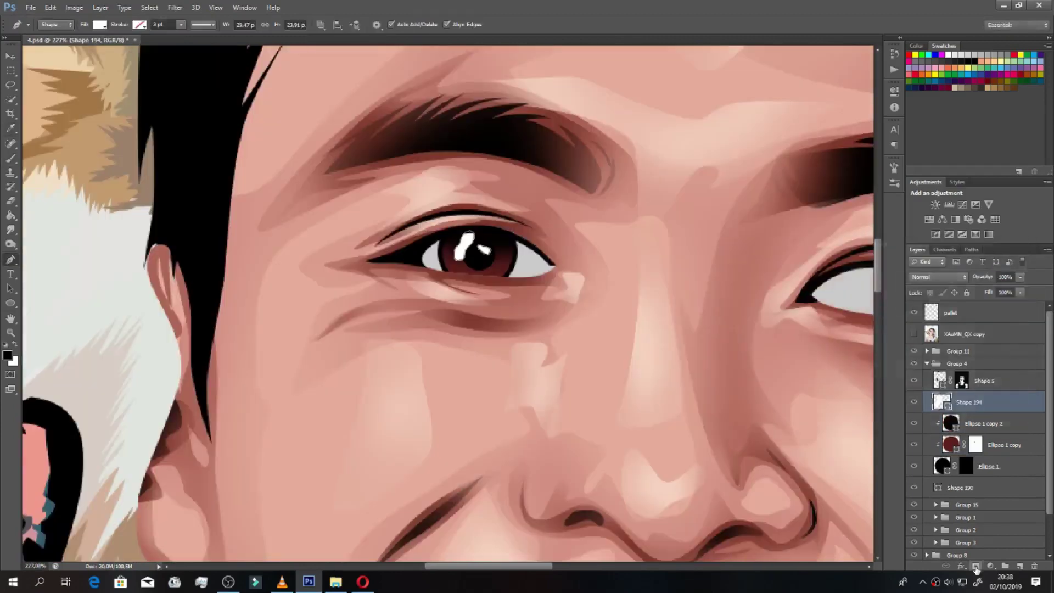
pyautogui.click(975, 565)
pyautogui.press('b')
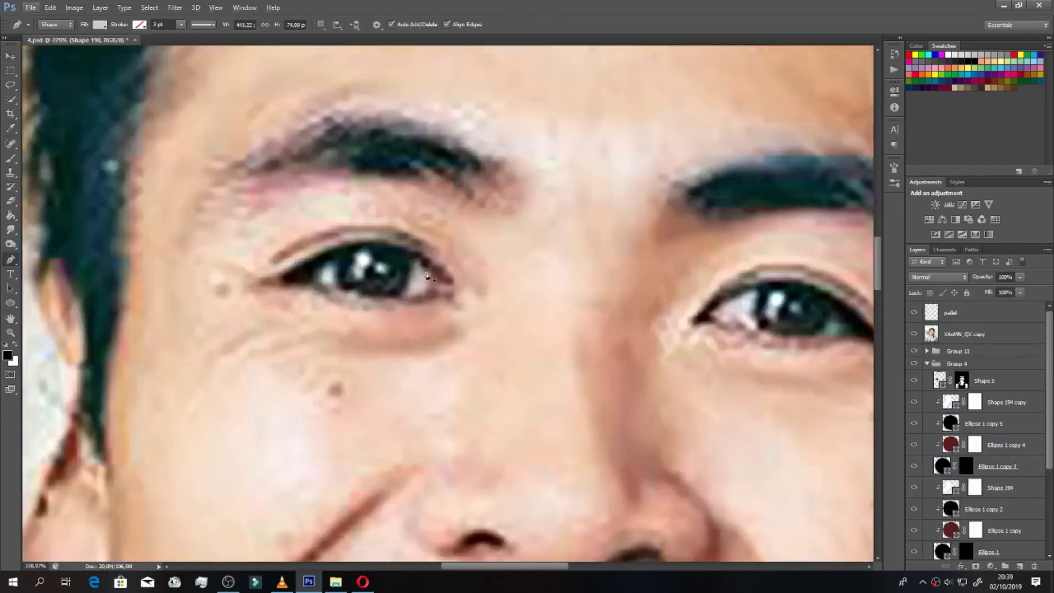
# Step: Close the eye-white outline, fill it grey, and paint on its mask
pyautogui.click(431, 259)
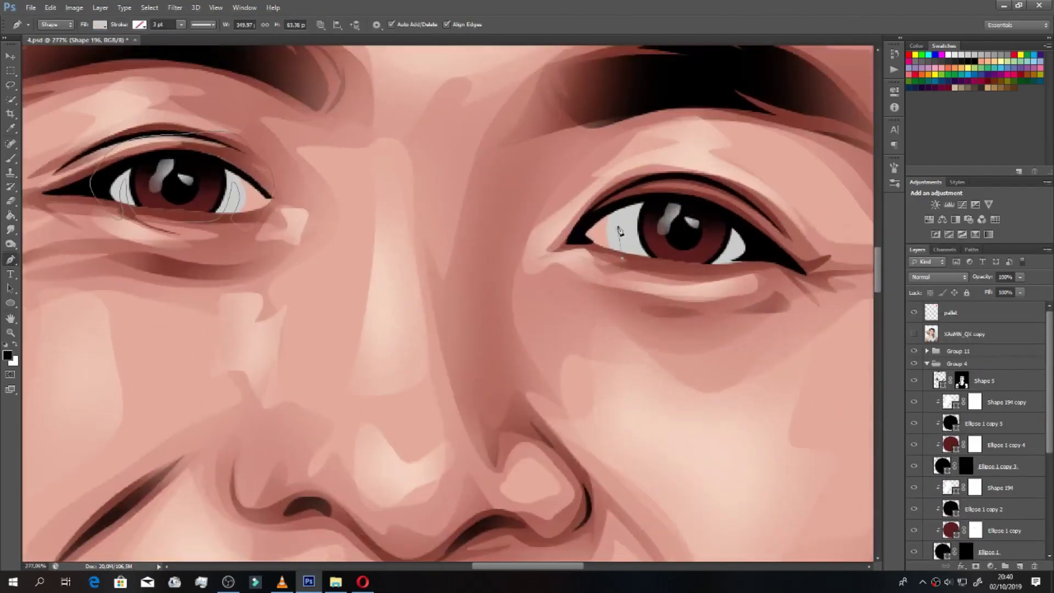
pyautogui.click(776, 250)
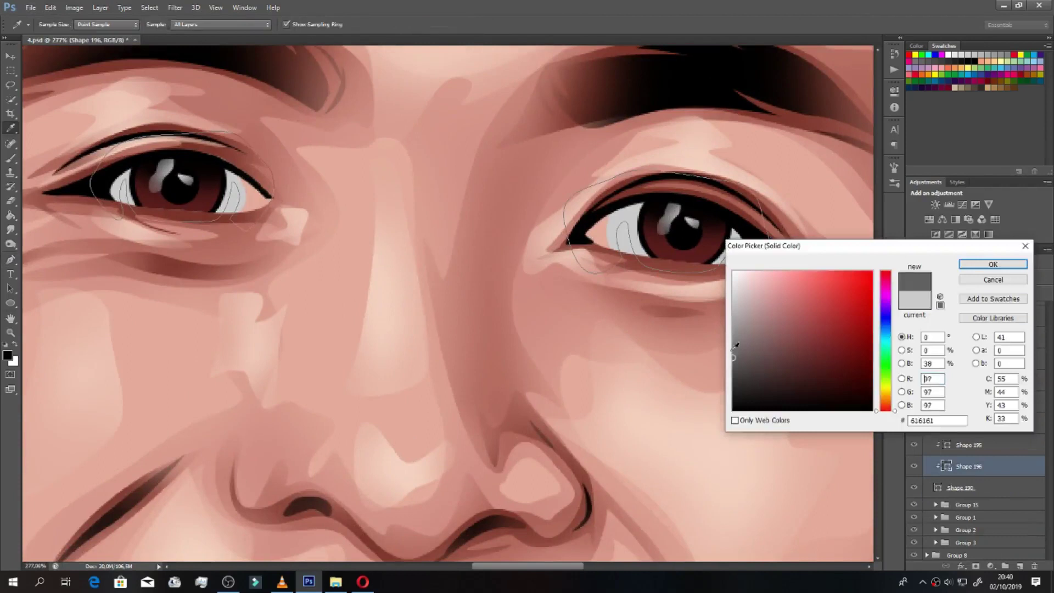
pyautogui.press('Return')
pyautogui.press('b')
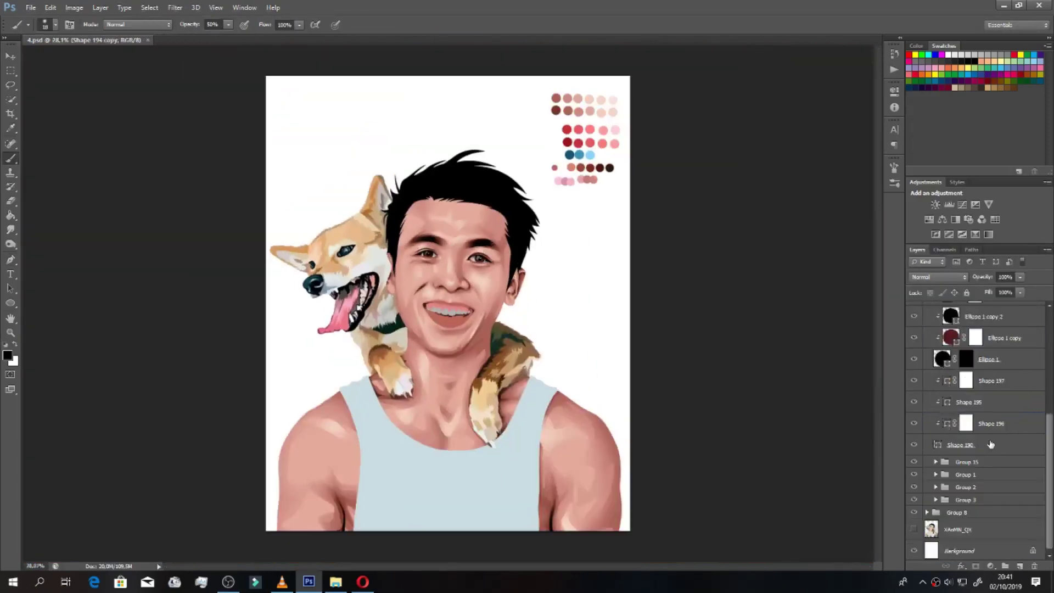
# Step: Clip the new mouth shape to the lip layer below and fill it dark red
pyautogui.click(914, 334)
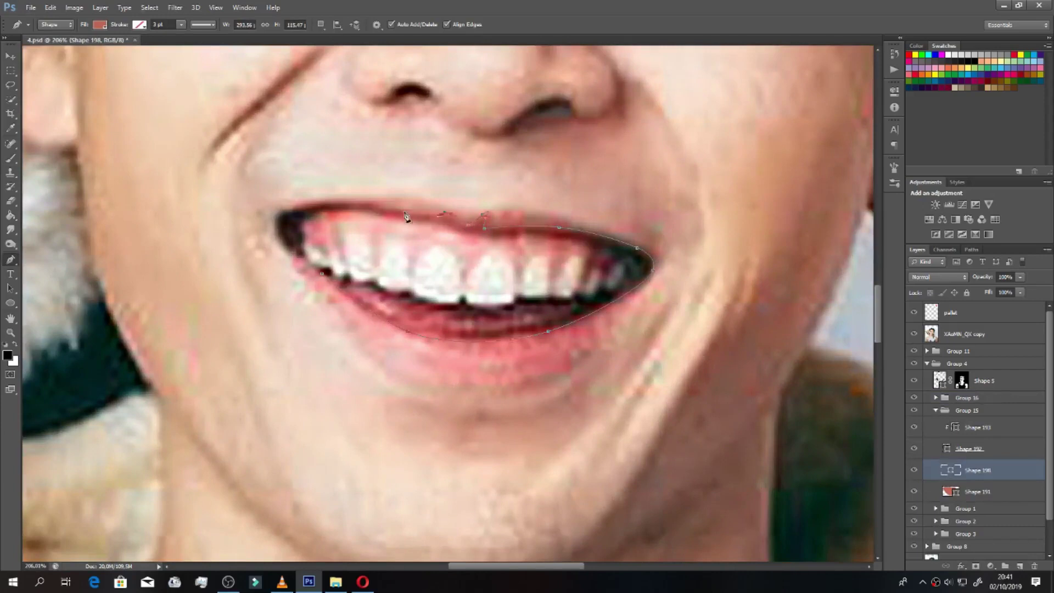
pyautogui.scroll(1, 406, 217)
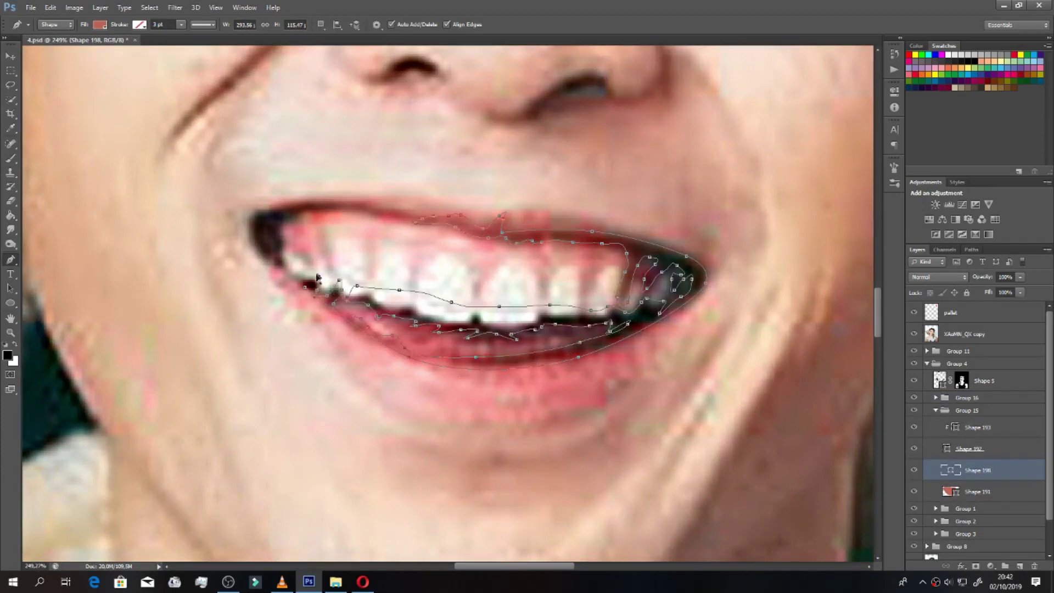
pyautogui.click(913, 334)
pyautogui.keyDown('alt'); pyautogui.click(933, 480); pyautogui.keyUp('alt')
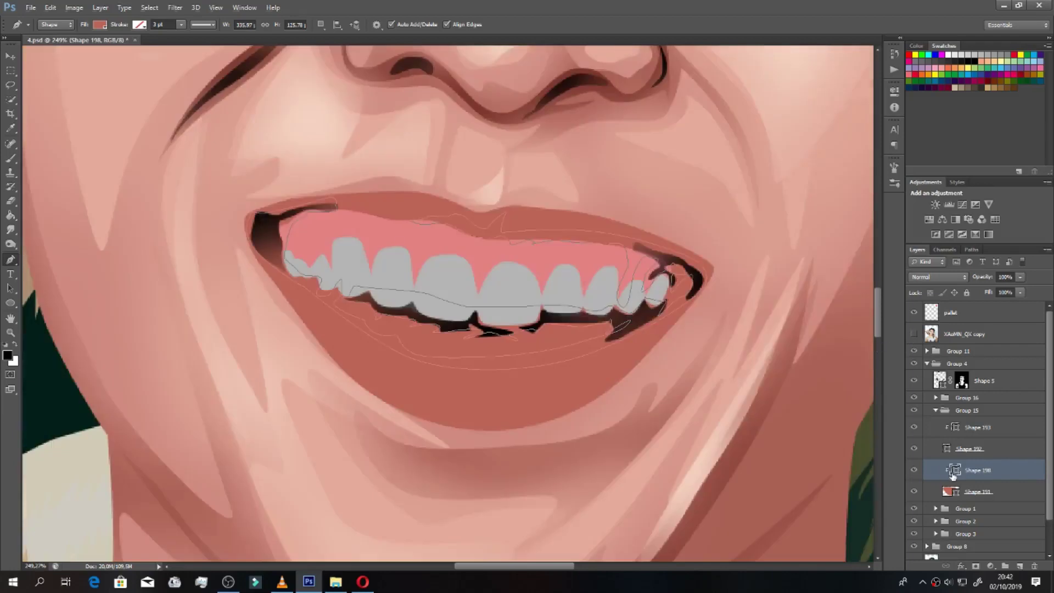
pyautogui.doubleClick(955, 469)
pyautogui.click(838, 343)
pyautogui.press('Return')
pyautogui.click(958, 491)
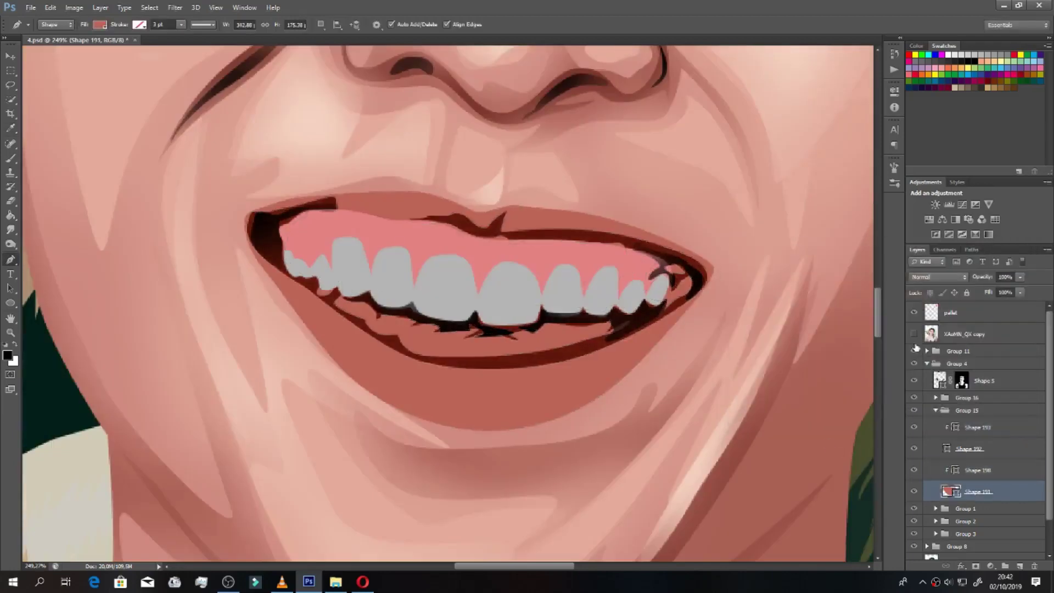
pyautogui.click(913, 334)
# Step: Trace a shading outline below the lips and around the chin
pyautogui.click(295, 286)
pyautogui.moveTo(347, 345); pyautogui.dragTo(378, 384)
pyautogui.moveTo(530, 434); pyautogui.dragTo(483, 458)
pyautogui.moveTo(601, 453); pyautogui.dragTo(636, 425)
pyautogui.moveTo(430, 514); pyautogui.dragTo(340, 483)
pyautogui.moveTo(261, 380); pyautogui.dragTo(244, 313)
pyautogui.click(232, 273)
pyautogui.moveTo(237, 212); pyautogui.dragTo(225, 190)
pyautogui.click(297, 288)
# Step: Add an upper-lip outline to the same shading shape via Combine Shapes
pyautogui.click(321, 24)
pyautogui.click(334, 49)
pyautogui.click(309, 194)
pyautogui.click(342, 190)
pyautogui.click(393, 207)
pyautogui.click(447, 207)
pyautogui.click(502, 206)
pyautogui.moveTo(716, 278); pyautogui.dragTo(725, 282)
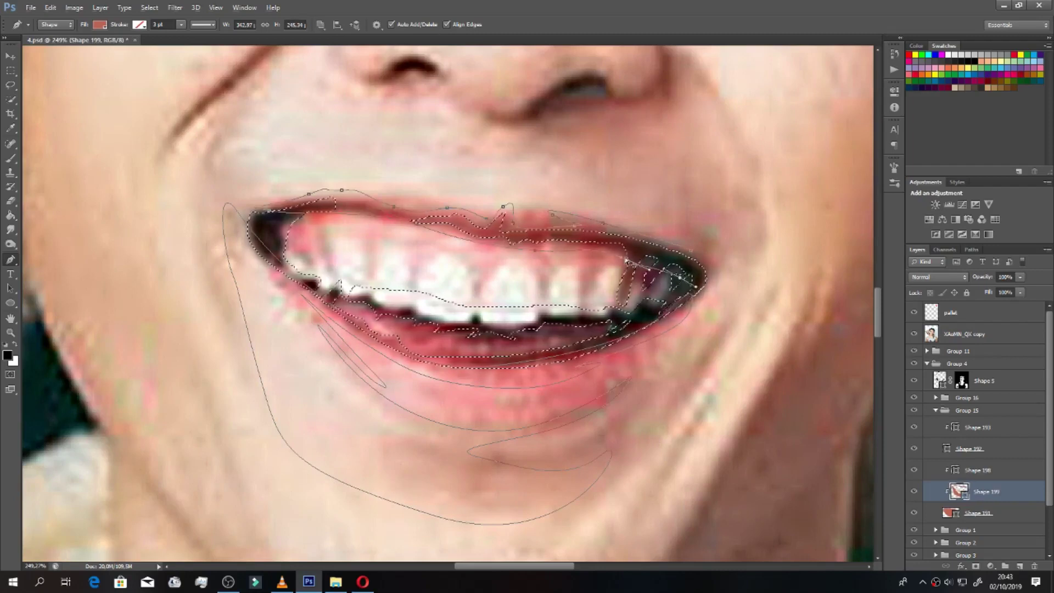
pyautogui.click(624, 262)
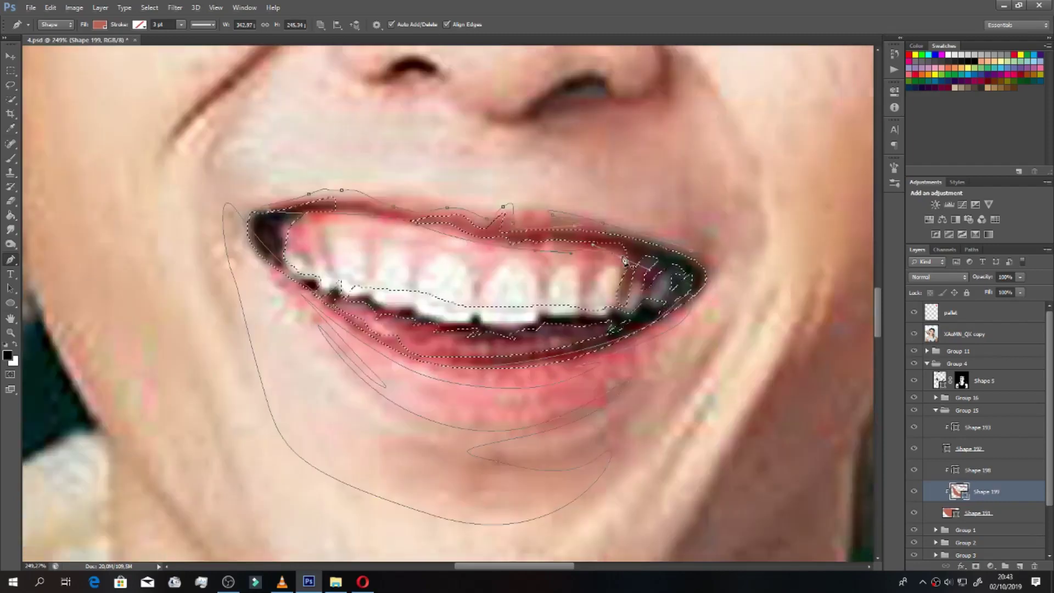
# Step: Fill the lip and chin shading shape with a darker red
pyautogui.click(914, 411)
pyautogui.doubleClick(959, 491)
pyautogui.click(686, 301)
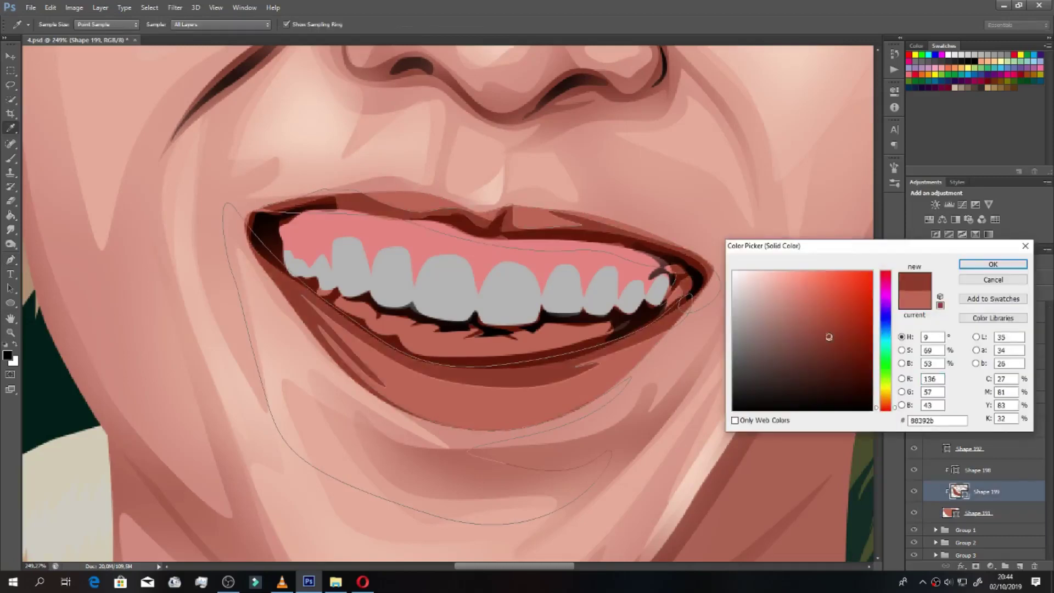
pyautogui.press('Return')
# Step: Trace a new lower-lip shape with the Pen and confirm its fill colour
pyautogui.press('p')
pyautogui.click(627, 376)
pyautogui.click(513, 412)
pyautogui.click(450, 419)
pyautogui.click(394, 387)
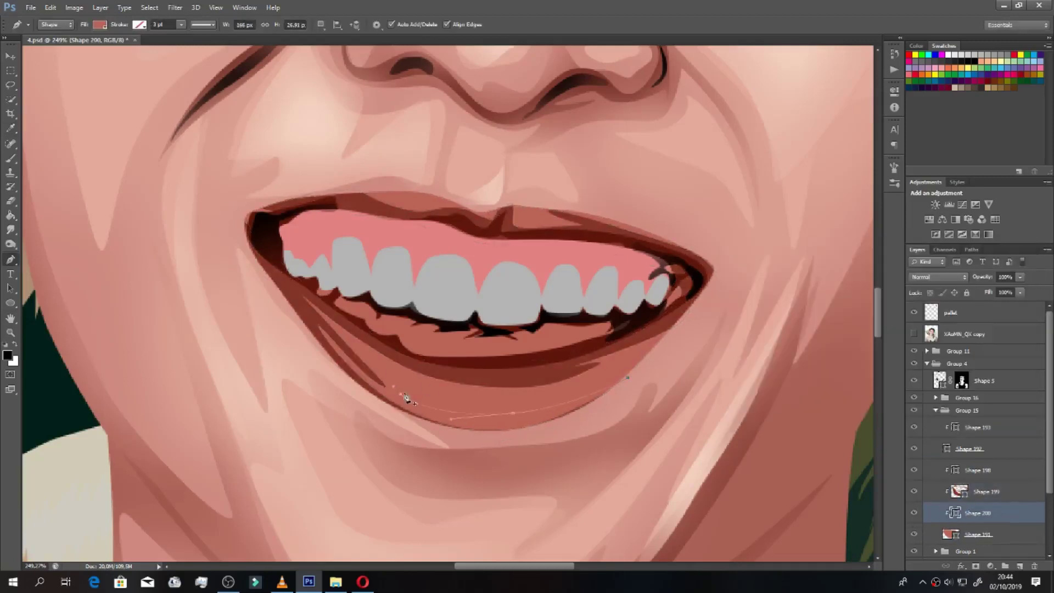
pyautogui.moveTo(671, 287); pyautogui.dragTo(685, 330)
pyautogui.click(609, 341)
pyautogui.click(393, 351)
pyautogui.moveTo(271, 236); pyautogui.dragTo(291, 228)
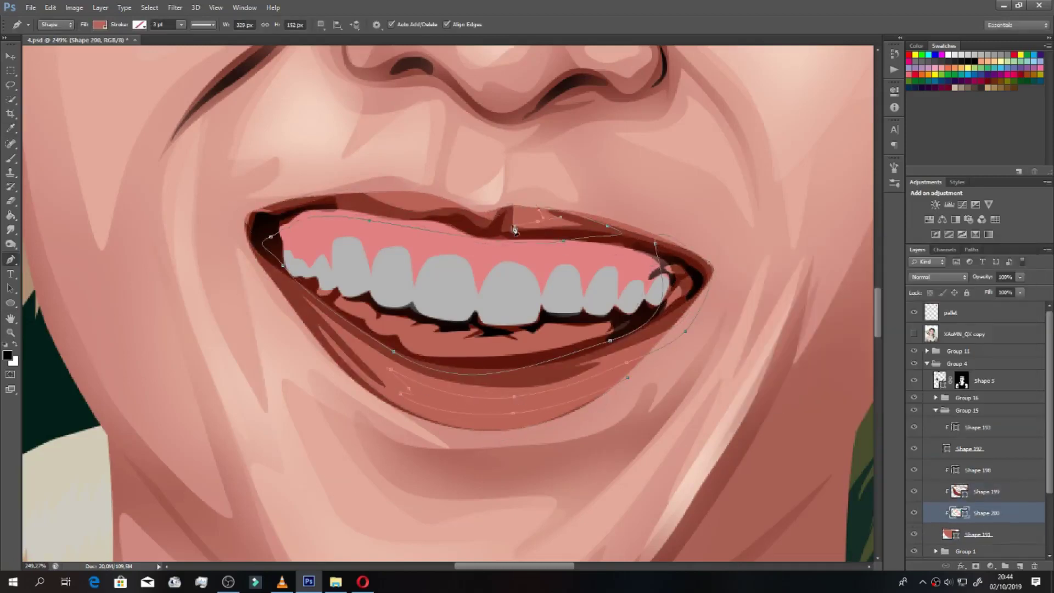
pyautogui.click(262, 198)
pyautogui.doubleClick(959, 513)
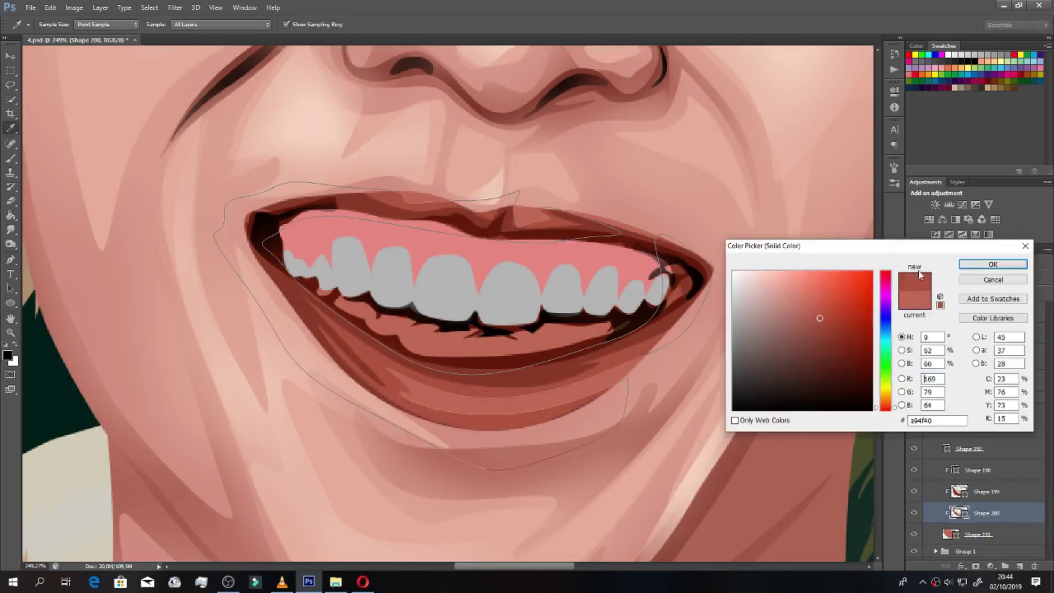
pyautogui.press('Return')
# Step: Reorder the lower lip base layer and review the lip colours on the whole portrait
pyautogui.hotkey('ctrl', '0')
pyautogui.scroll(3, 581, 422)
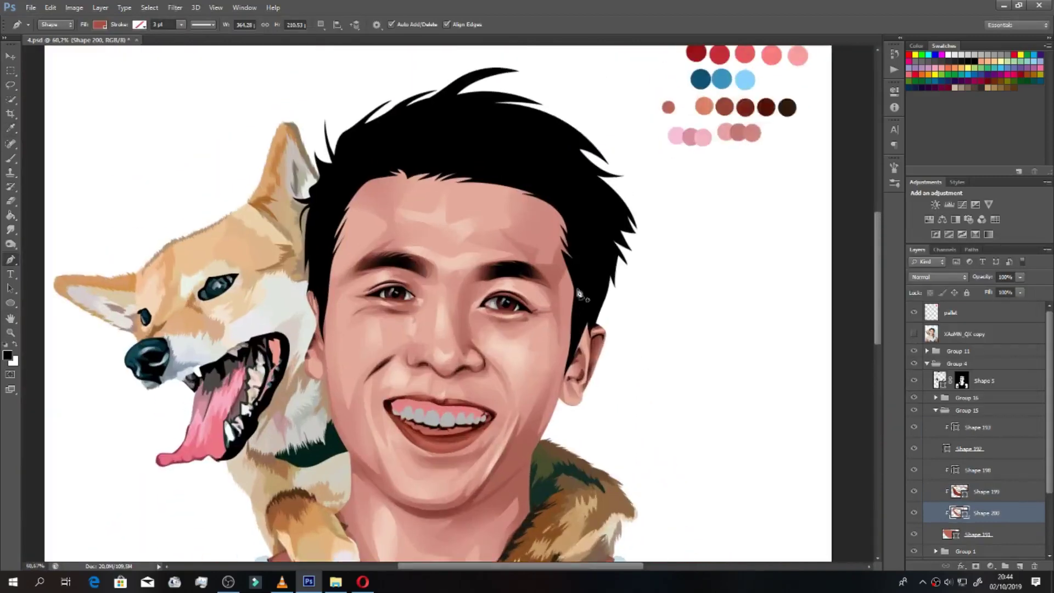
pyautogui.scroll(5, 423, 455)
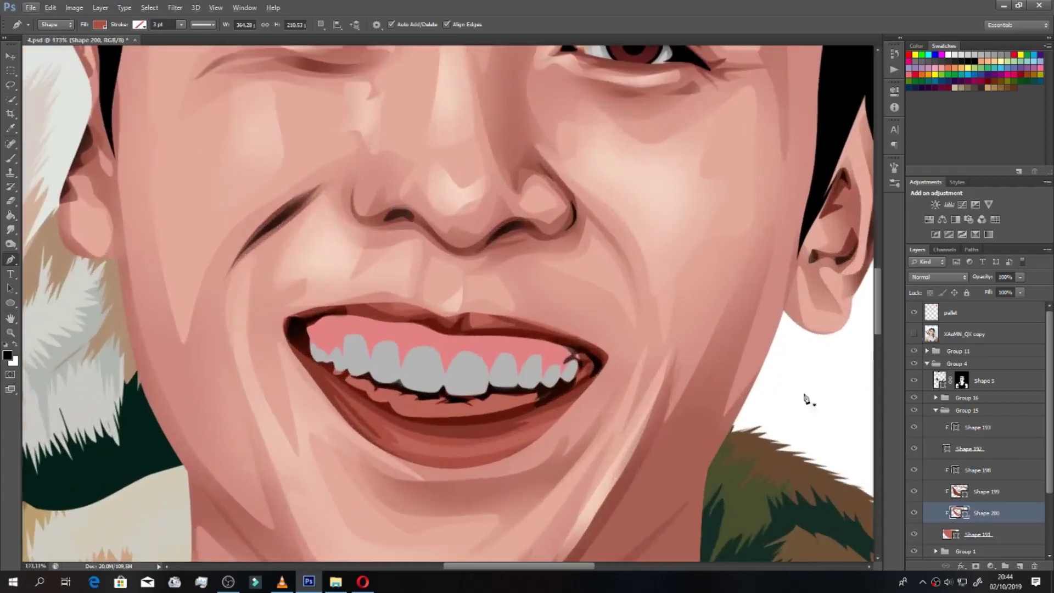
pyautogui.click(986, 491)
pyautogui.click(336, 24)
pyautogui.click(914, 334)
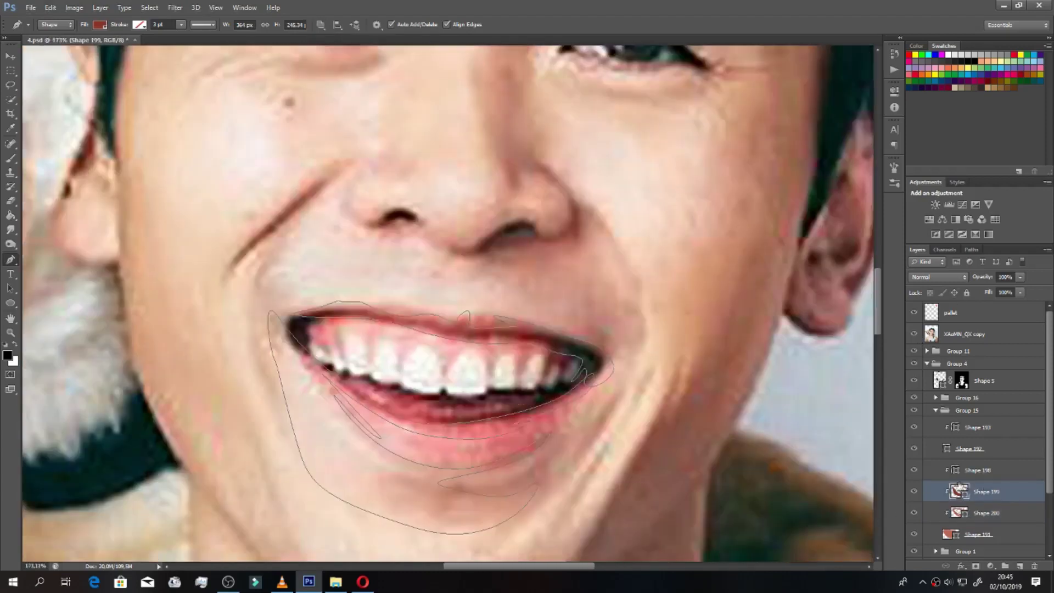
pyautogui.click(978, 534)
pyautogui.click(913, 334)
pyautogui.moveTo(977, 514); pyautogui.dragTo(926, 532)
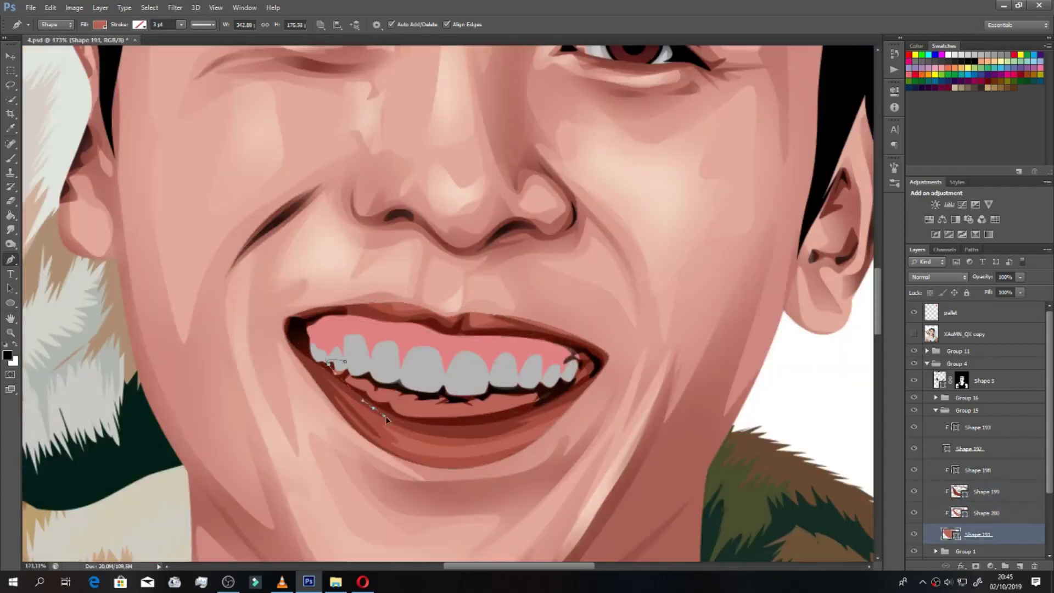
pyautogui.hotkey('ctrl', '0')
pyautogui.doubleClick(951, 534)
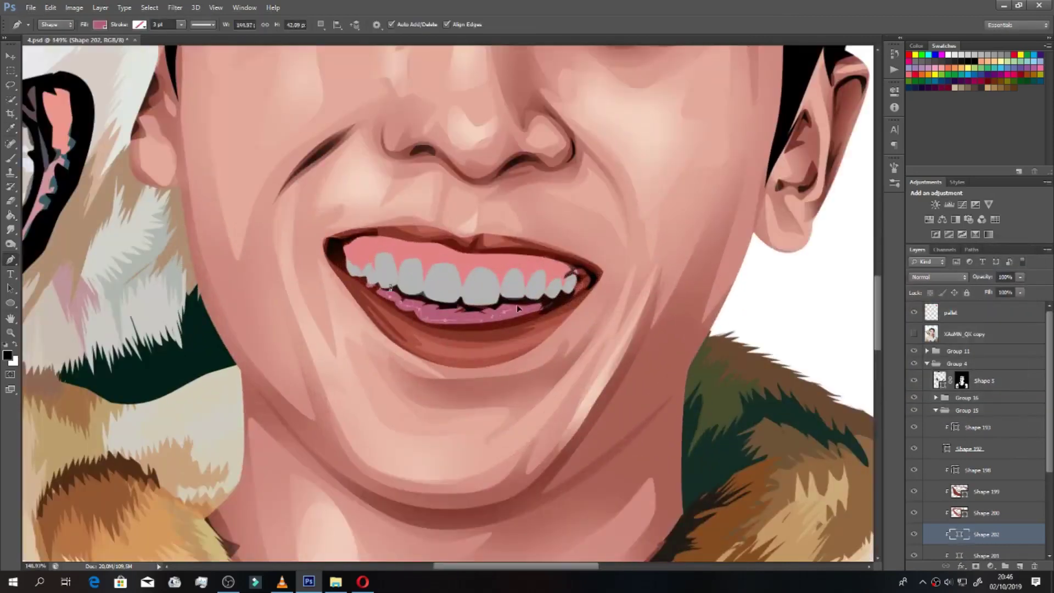
# Step: Add layer masks to the dark red mouth, chin shading, Shape 199 and Shape 200 layers
pyautogui.doubleClick(955, 533)
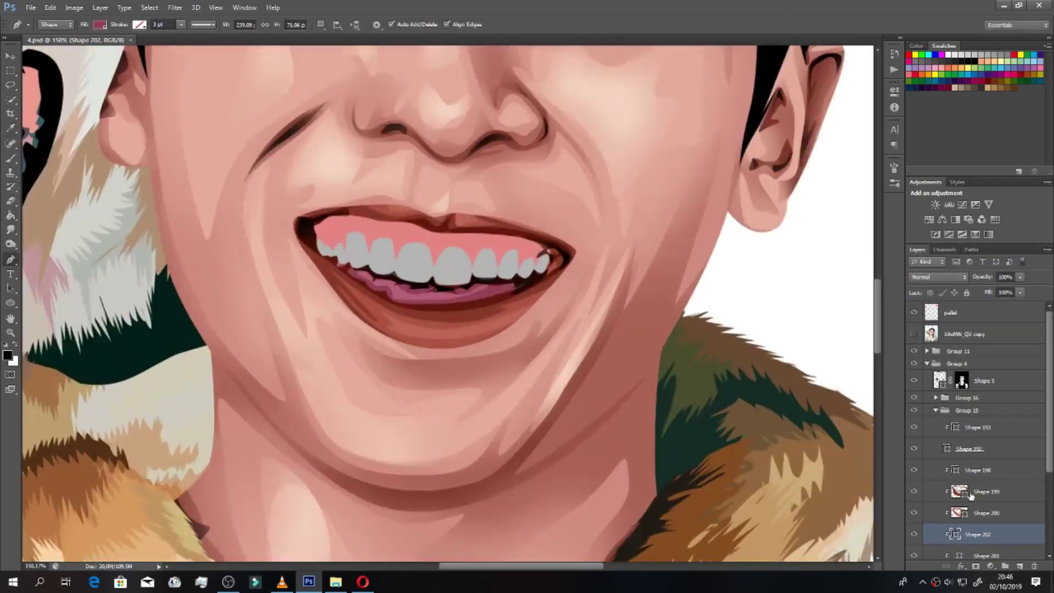
pyautogui.click(977, 470)
pyautogui.click(976, 565)
pyautogui.press('b')
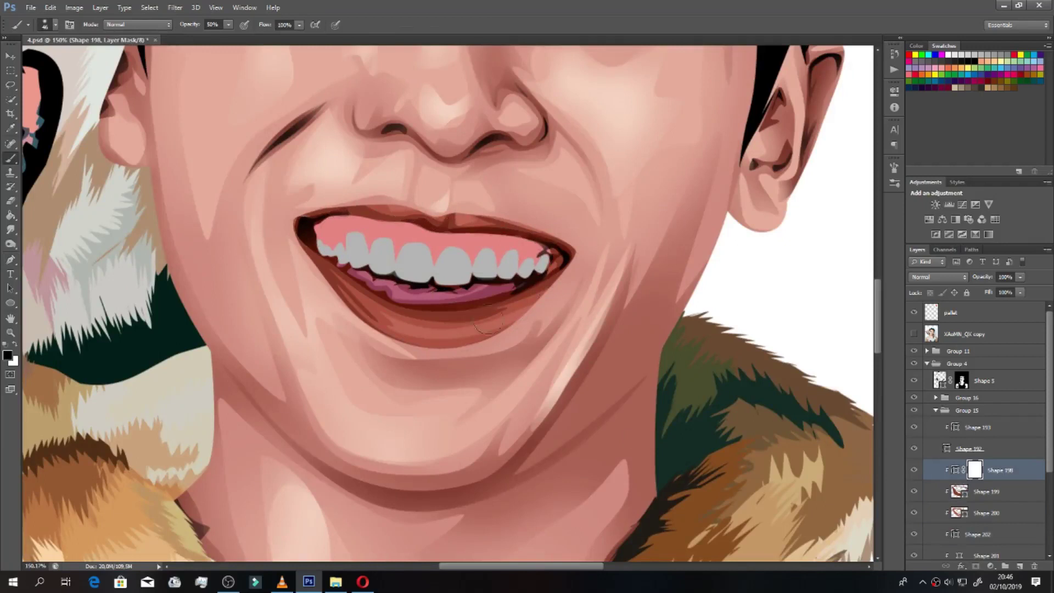
pyautogui.click(986, 491)
pyautogui.click(975, 566)
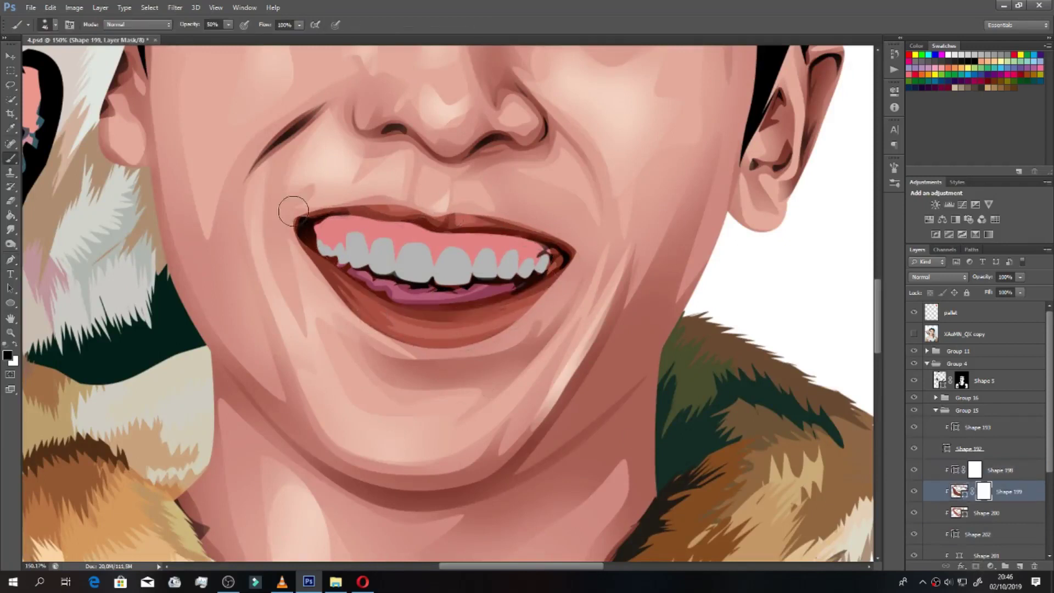
pyautogui.click(986, 512)
pyautogui.click(975, 566)
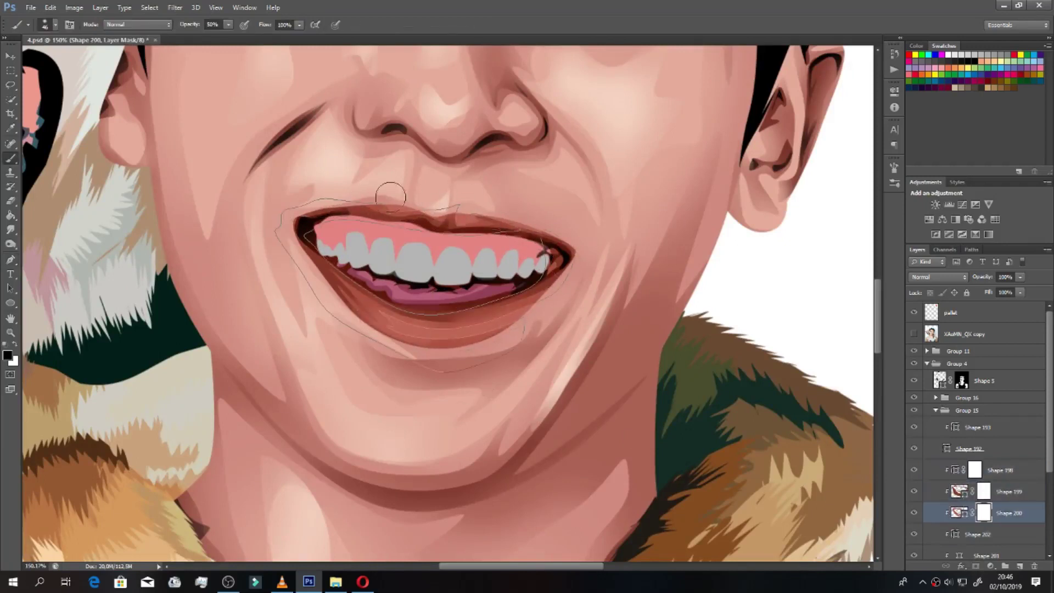
# Step: Pen-trace a new outline shape around the upper teeth using the reference photo
pyautogui.press('p')
pyautogui.scroll(-5, 390, 196)
pyautogui.scroll(5, 453, 328)
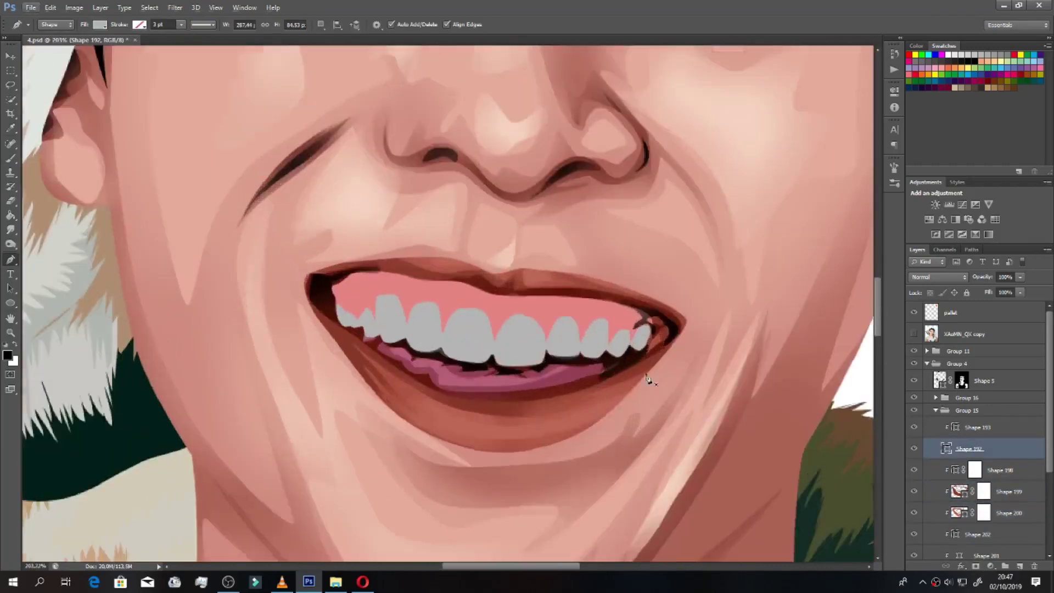
pyautogui.scroll(4, 454, 328)
pyautogui.click(914, 333)
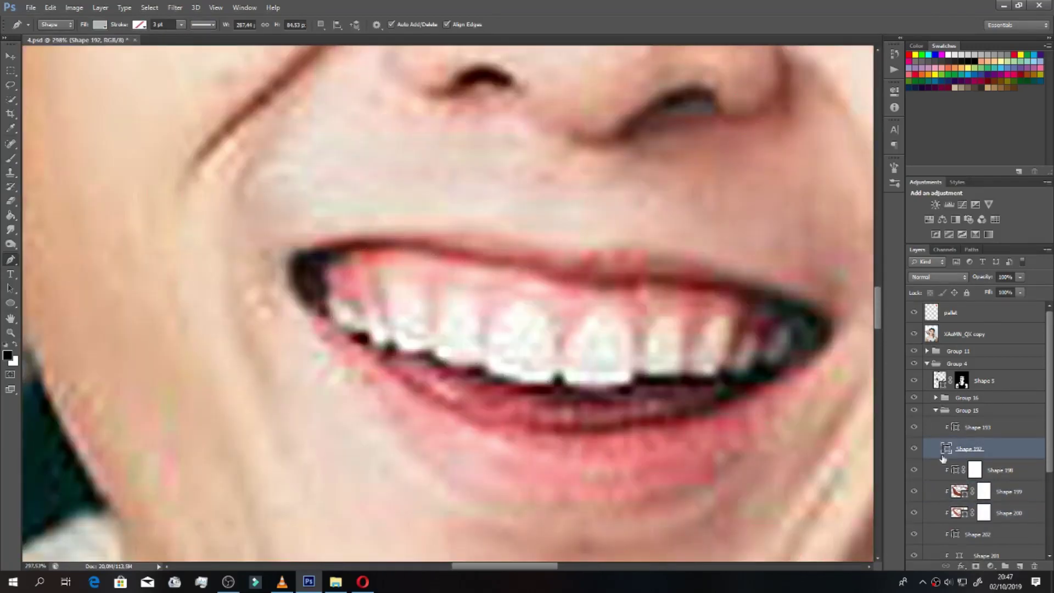
pyautogui.click(326, 299)
pyautogui.click(342, 305)
pyautogui.click(363, 319)
pyautogui.click(391, 330)
pyautogui.click(437, 333)
pyautogui.click(470, 299)
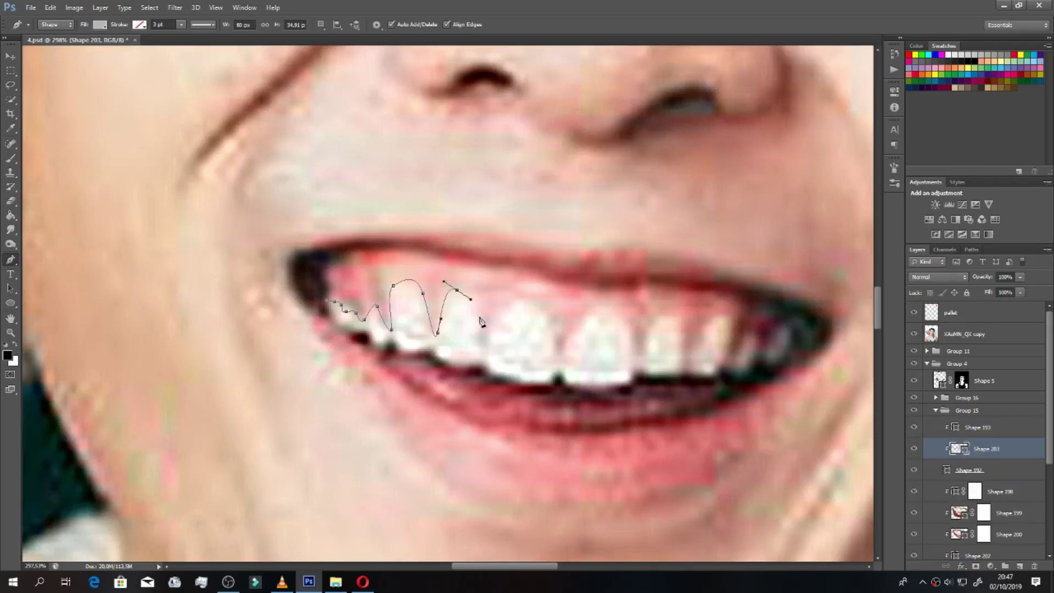
pyautogui.click(480, 316)
pyautogui.click(528, 311)
pyautogui.click(555, 358)
pyautogui.click(588, 321)
pyautogui.click(655, 326)
pyautogui.click(688, 374)
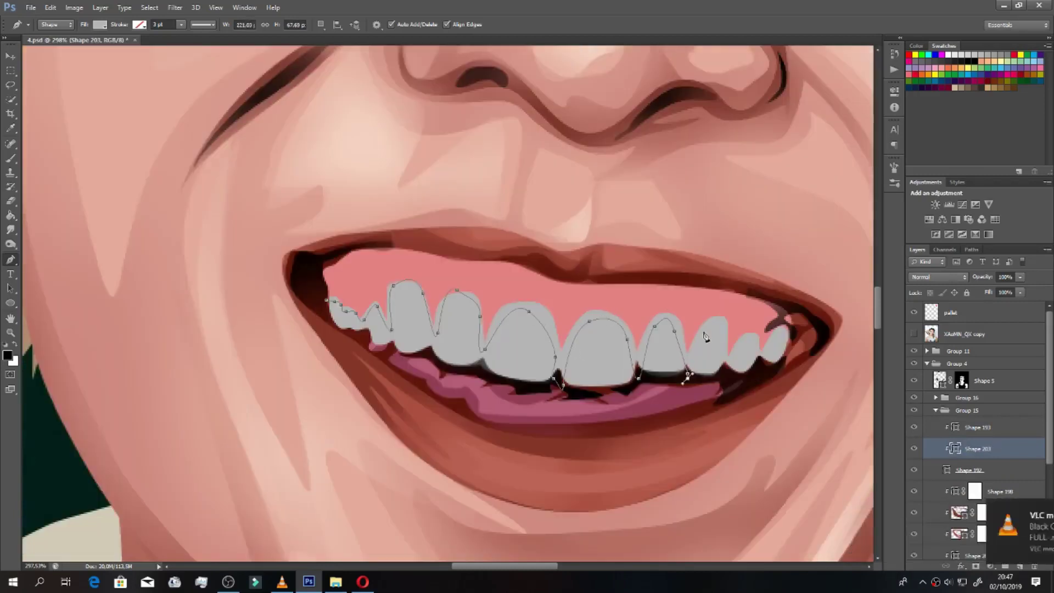
pyautogui.click(730, 354)
pyautogui.click(785, 329)
# Step: Recolour the tooth outline with a sampled darker grey and soften it on a brushed mask
pyautogui.press('i')
pyautogui.doubleClick(945, 469)
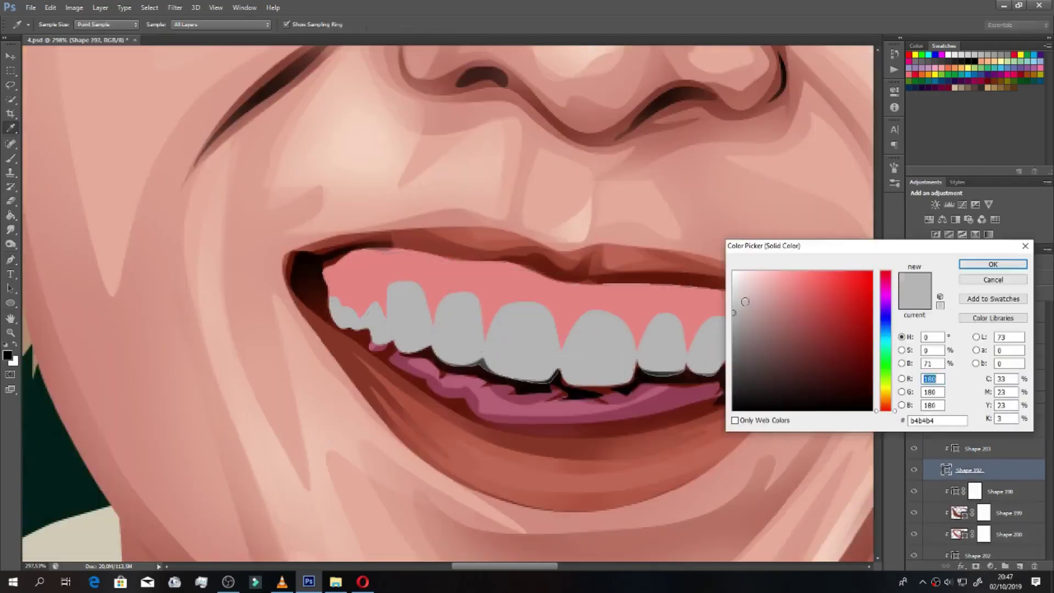
pyautogui.press('Return')
pyautogui.doubleClick(955, 449)
pyautogui.click(321, 288)
pyautogui.press('Return')
pyautogui.press('b')
pyautogui.moveTo(338, 327); pyautogui.dragTo(751, 359)
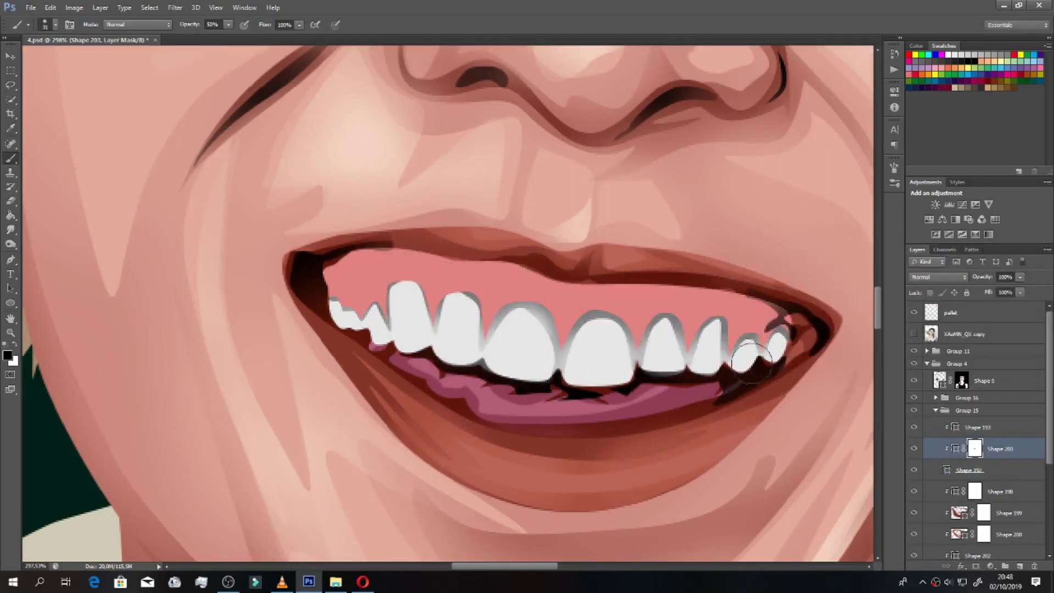
pyautogui.hotkey('ctrl', '0')
pyautogui.scroll(2, 444, 291)
# Step: Set the Shape 192 teeth fill to grey
pyautogui.doubleClick(955, 448)
pyautogui.press('Escape')
pyautogui.press('p')
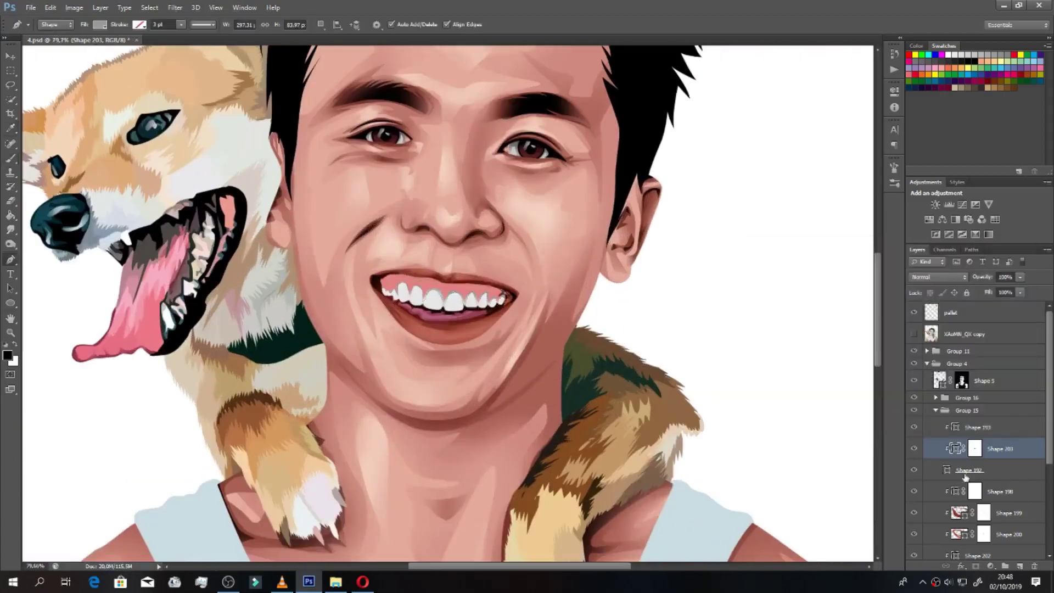
pyautogui.click(967, 470)
pyautogui.scroll(3, 439, 285)
pyautogui.doubleClick(946, 470)
pyautogui.click(408, 272)
pyautogui.press('Return')
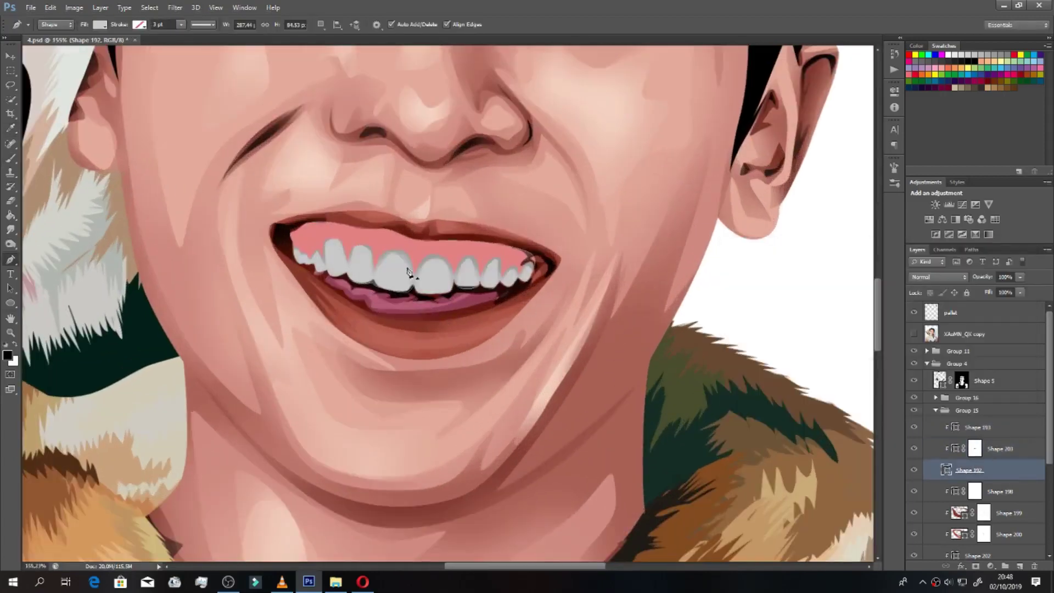
pyautogui.scroll(2, 409, 273)
# Step: Pen-draw highlight outlines inside each upper tooth as a new shape
pyautogui.click(336, 242)
pyautogui.click(308, 263)
pyautogui.scroll(1, 280, 273)
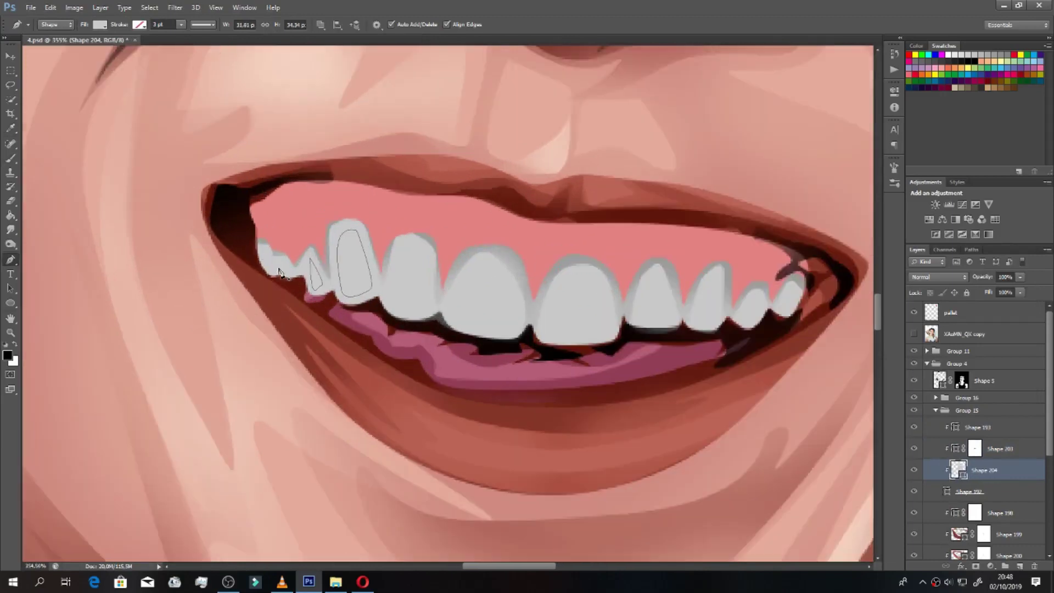
pyautogui.click(271, 258)
pyautogui.click(395, 247)
pyautogui.click(483, 267)
pyautogui.click(554, 291)
pyautogui.click(571, 343)
pyautogui.click(603, 296)
pyautogui.click(643, 313)
pyautogui.click(666, 318)
pyautogui.click(651, 279)
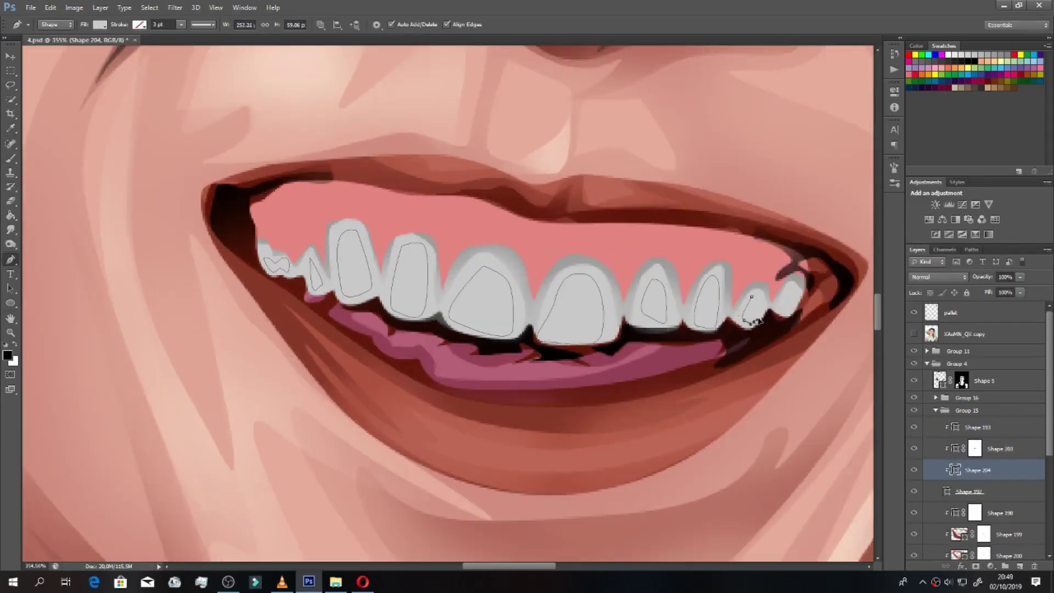
pyautogui.click(790, 288)
# Step: Fill the tooth highlights white and soften them with a brushed layer mask
pyautogui.doubleClick(955, 469)
pyautogui.click(736, 269)
pyautogui.click(981, 275)
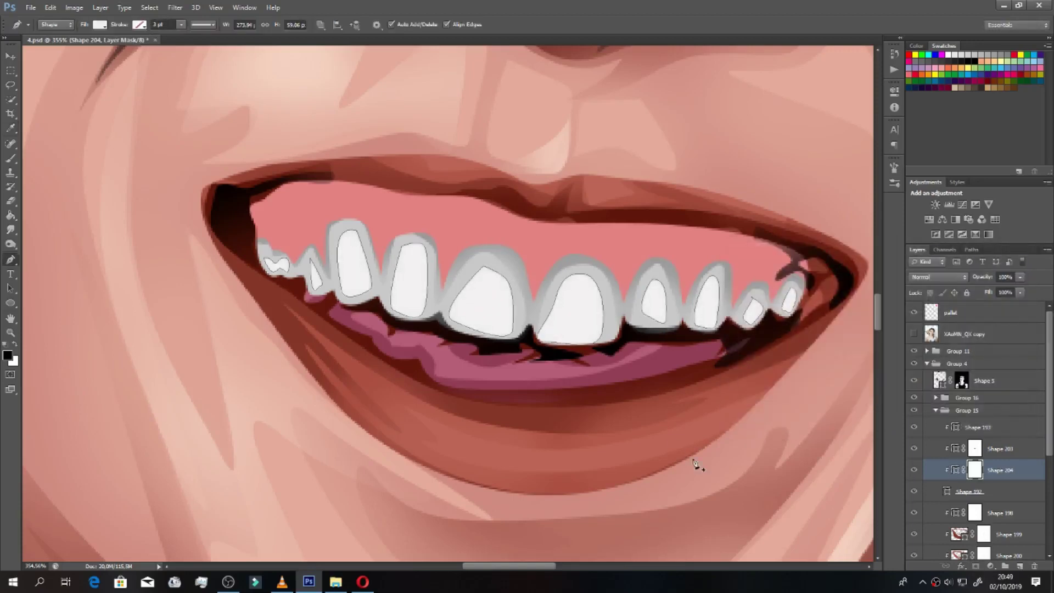
pyautogui.click(975, 566)
pyautogui.press('b')
pyautogui.moveTo(311, 291); pyautogui.dragTo(773, 285)
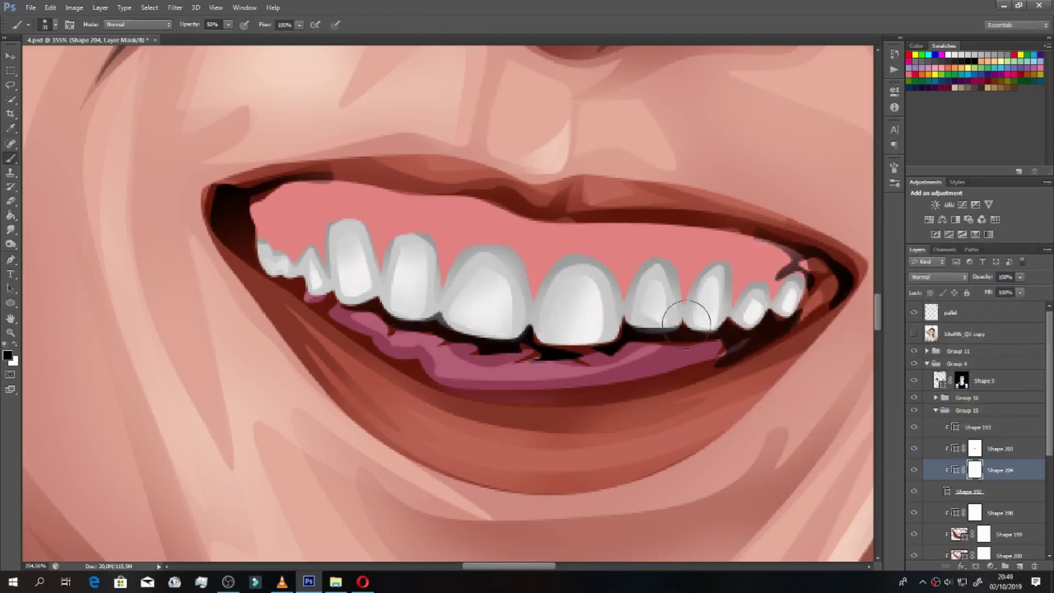
pyautogui.scroll(-5, 660, 288)
pyautogui.scroll(-2, 660, 288)
pyautogui.scroll(3, 459, 232)
pyautogui.click(988, 427)
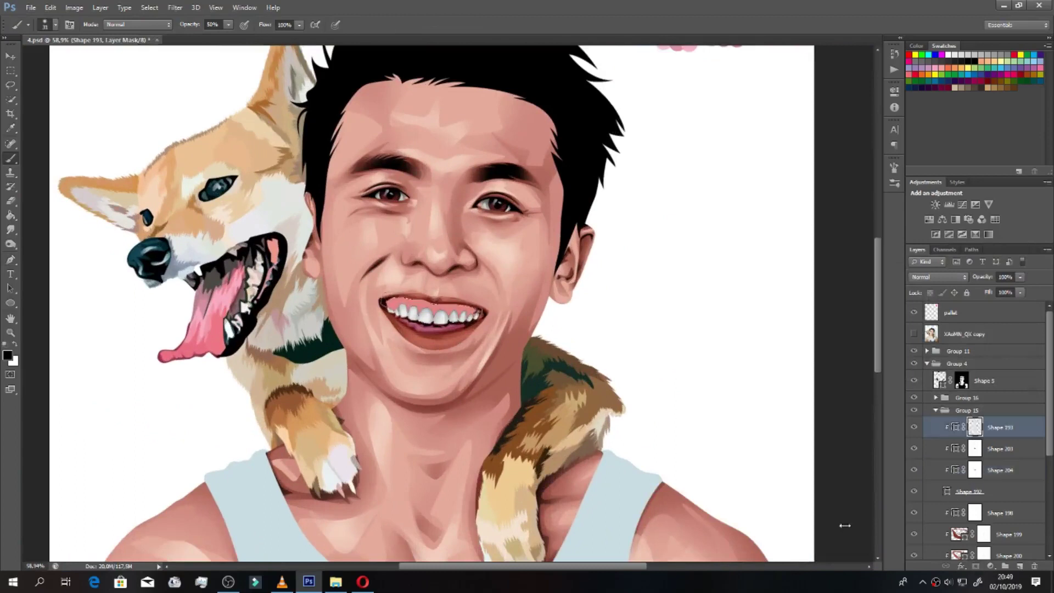
# Step: Pen-trace a gum shape along the top of the upper teeth over the reference photo
pyautogui.press('p')
pyautogui.scroll(4, 433, 318)
pyautogui.click(913, 334)
pyautogui.scroll(1, 433, 318)
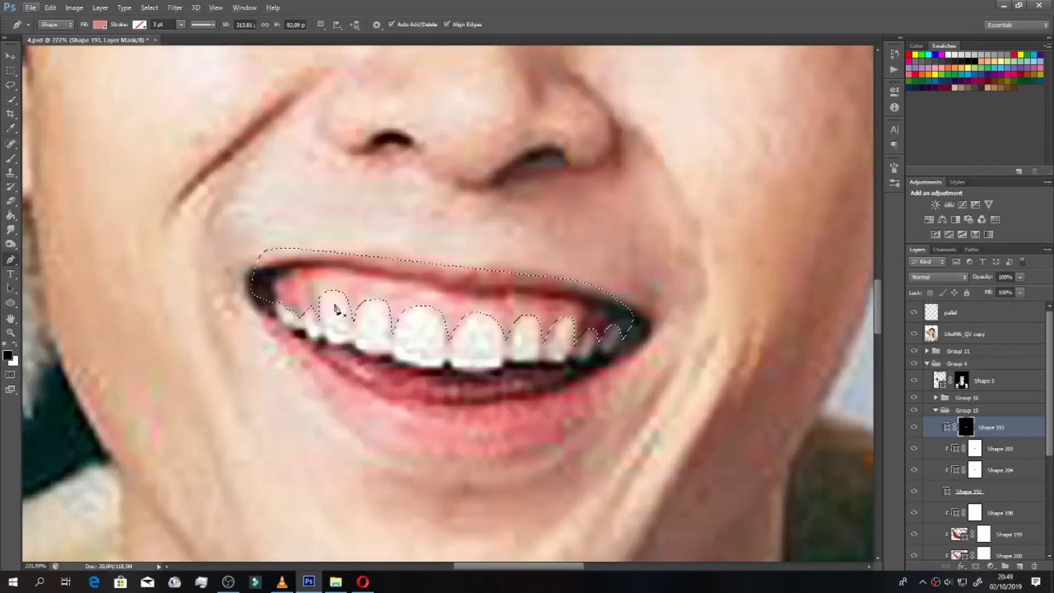
pyautogui.click(283, 309)
pyautogui.click(301, 303)
pyautogui.click(324, 271)
pyautogui.click(356, 281)
pyautogui.click(411, 287)
pyautogui.click(466, 300)
pyautogui.click(496, 310)
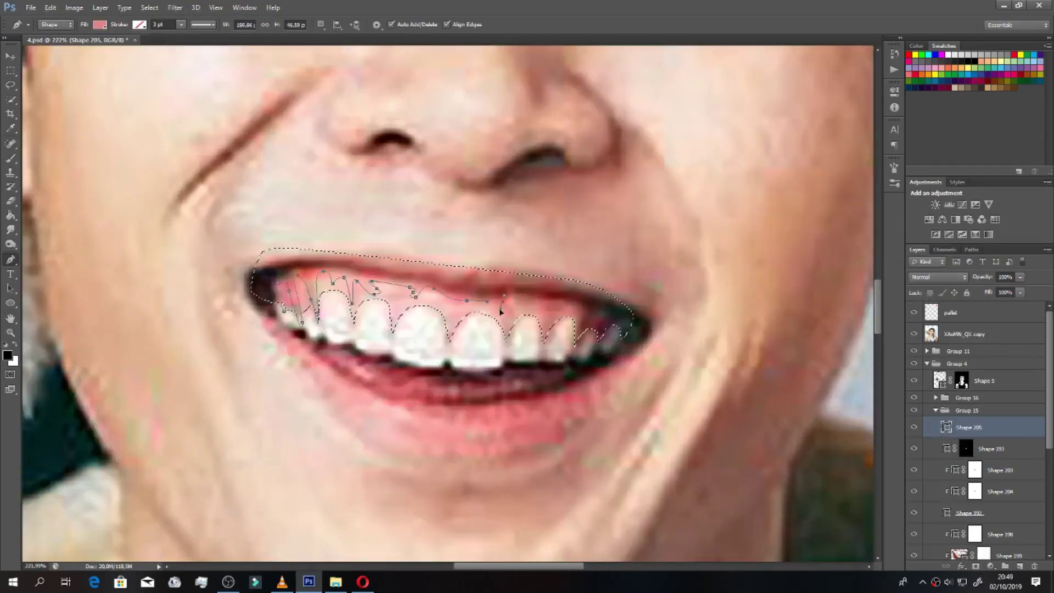
pyautogui.click(631, 321)
pyautogui.click(593, 253)
pyautogui.click(280, 223)
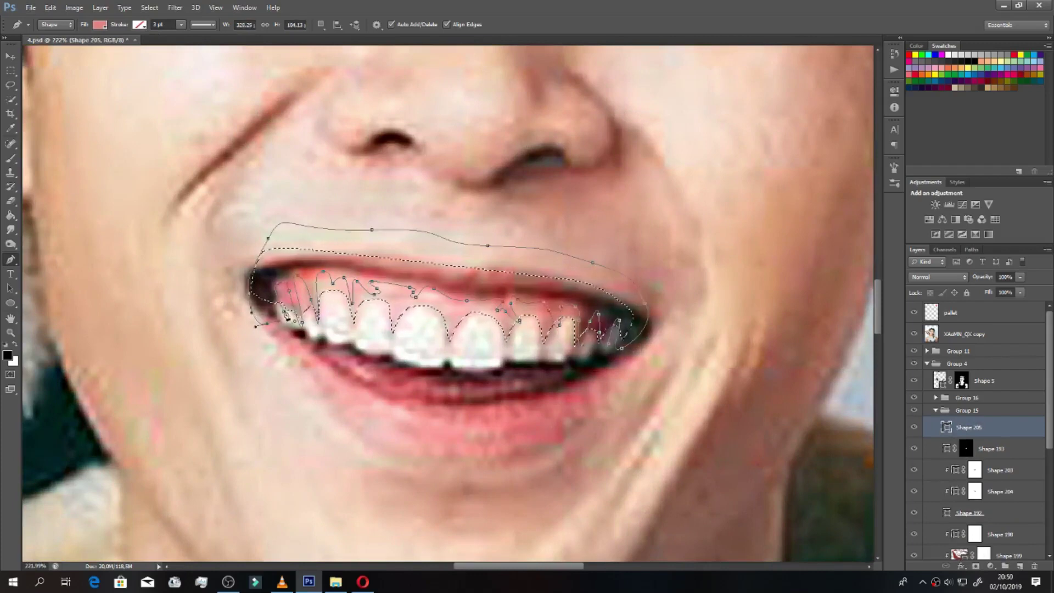
pyautogui.click(253, 271)
# Step: Fill the new gum shape with a darker red
pyautogui.click(914, 334)
pyautogui.doubleClick(945, 426)
pyautogui.click(813, 307)
pyautogui.press('Return')
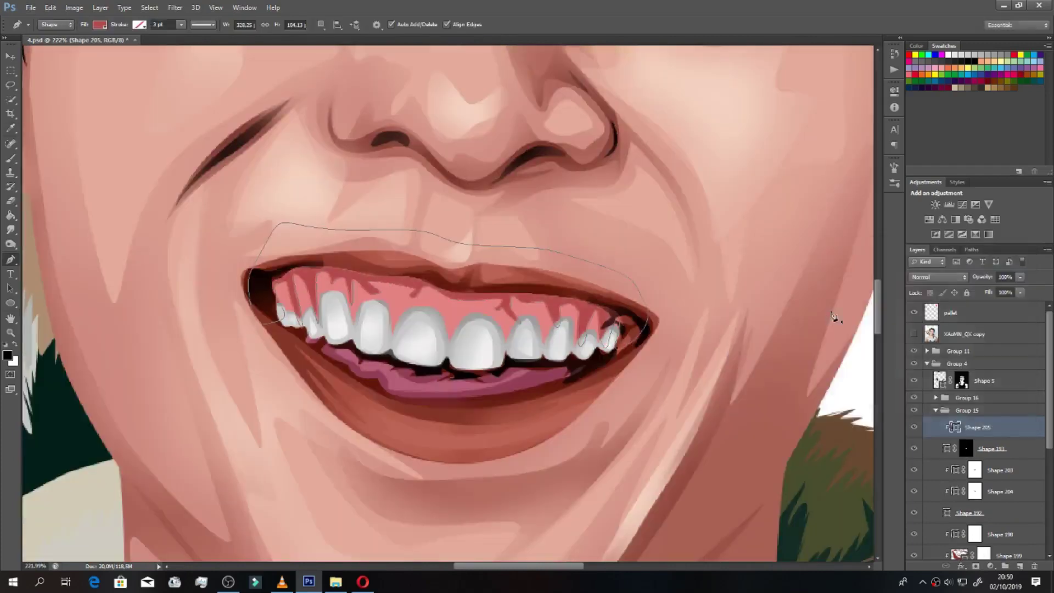
# Step: Draw a small right upper gum shape (Shape 206) in the same darker red
pyautogui.click(914, 333)
pyautogui.click(565, 290)
pyautogui.click(614, 288)
pyautogui.click(571, 297)
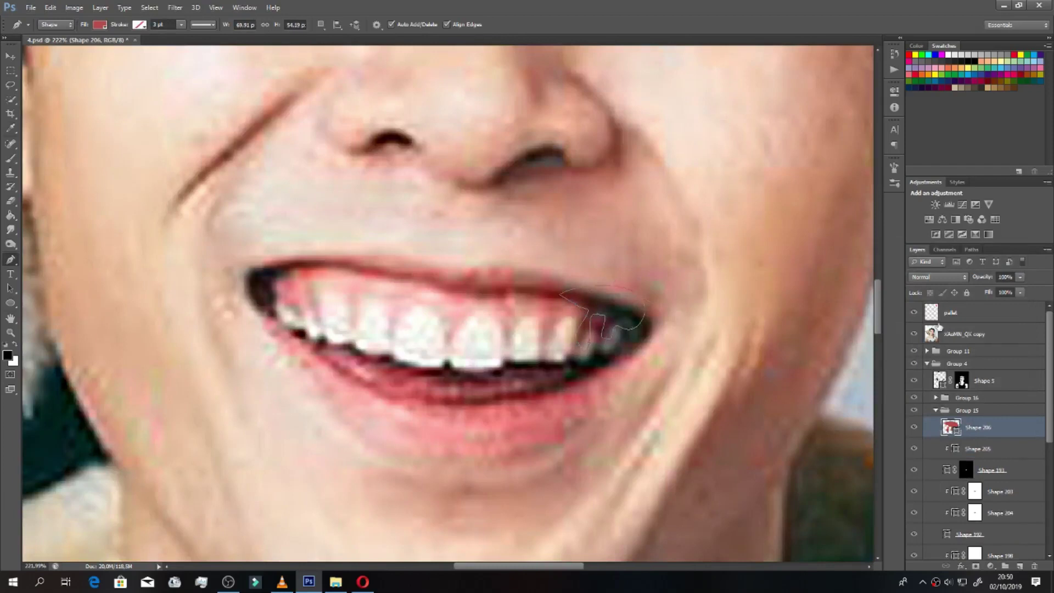
pyautogui.click(913, 334)
pyautogui.doubleClick(960, 427)
pyautogui.press('Return')
# Step: Trace a new gum shape (Shape 207) across the upper teeth
pyautogui.click(990, 470)
pyautogui.click(914, 334)
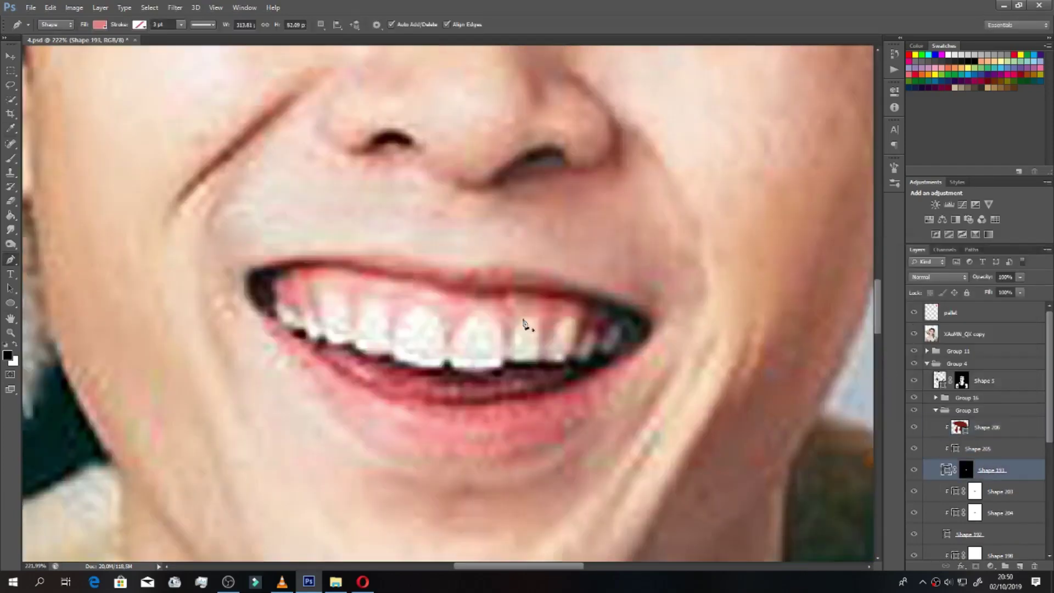
pyautogui.click(425, 305)
pyautogui.click(395, 299)
pyautogui.click(324, 287)
pyautogui.click(281, 309)
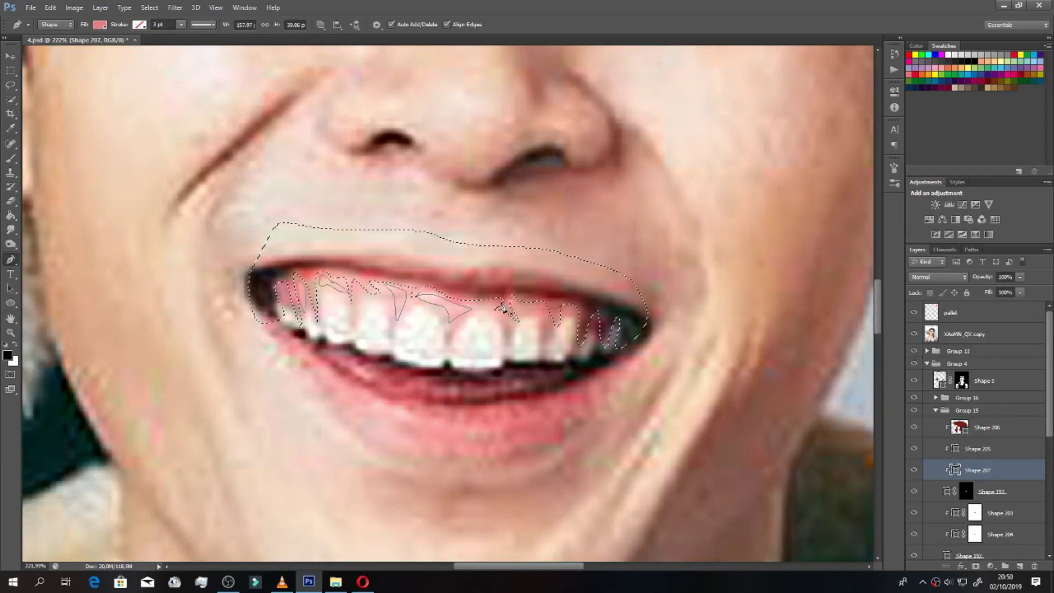
pyautogui.click(571, 310)
pyautogui.scroll(-1, 642, 329)
pyautogui.click(914, 333)
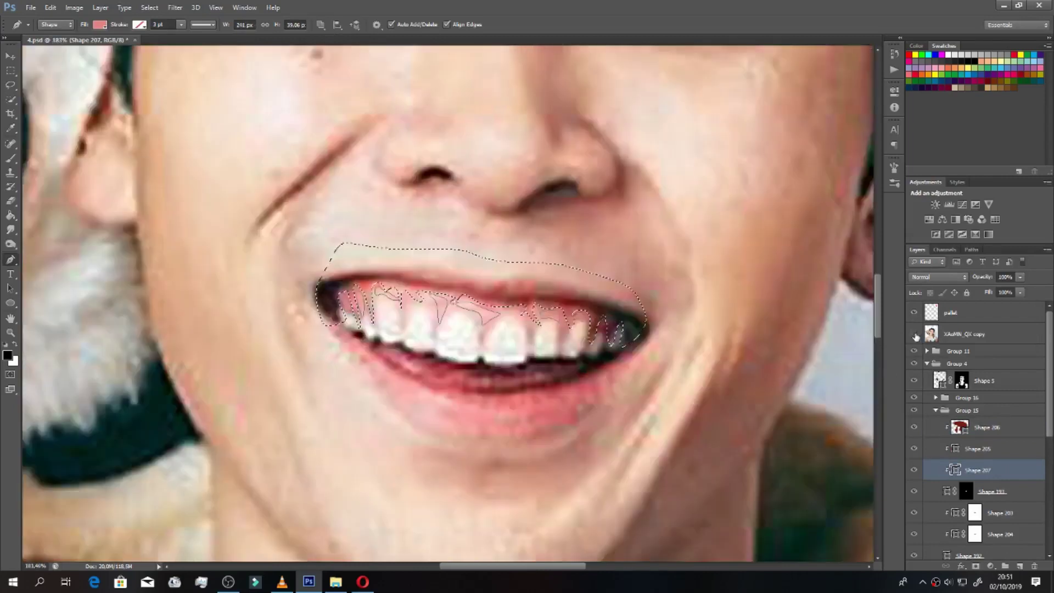
pyautogui.click(914, 334)
# Step: Reshape Shape 205's curve along the bottom of the teeth
pyautogui.click(977, 448)
pyautogui.scroll(3, 396, 321)
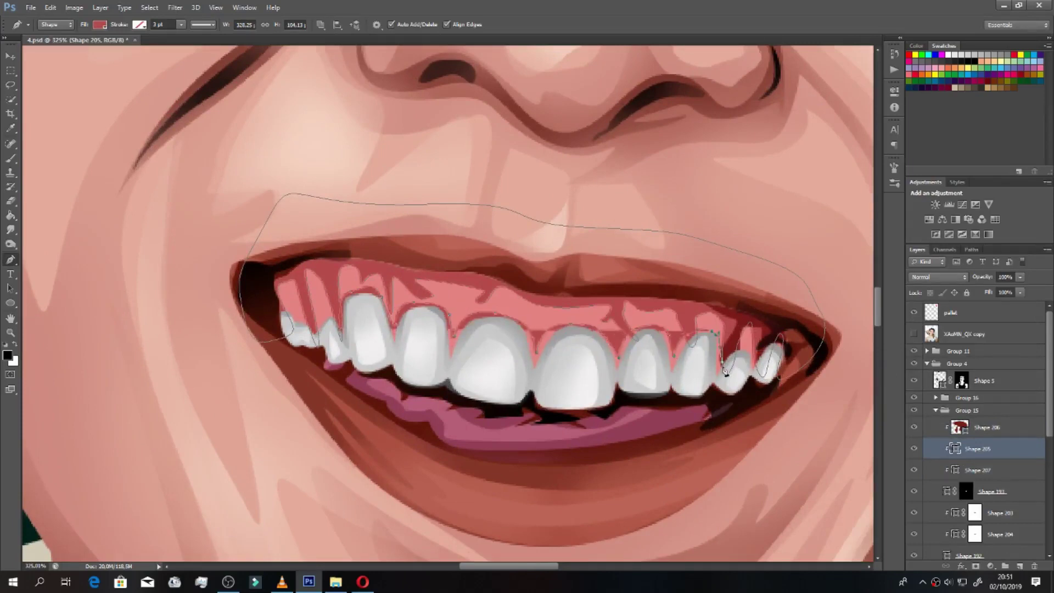
pyautogui.click(763, 386)
pyautogui.click(301, 364)
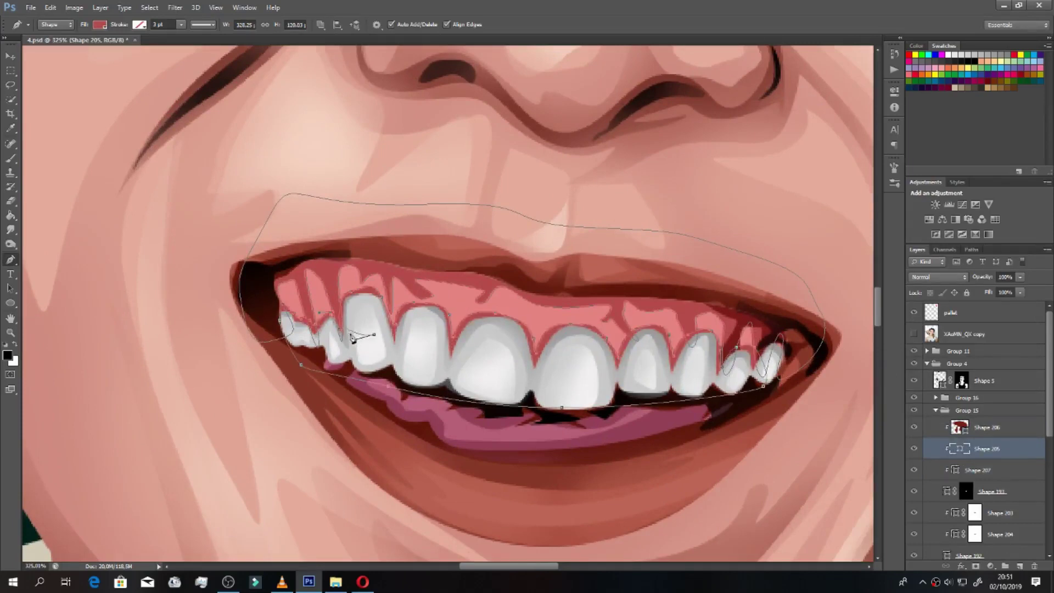
pyautogui.scroll(-3, 340, 339)
# Step: Confirm Shape 207's pink fill and paint lighter highlights along the upper gum with a smaller brush
pyautogui.doubleClick(955, 470)
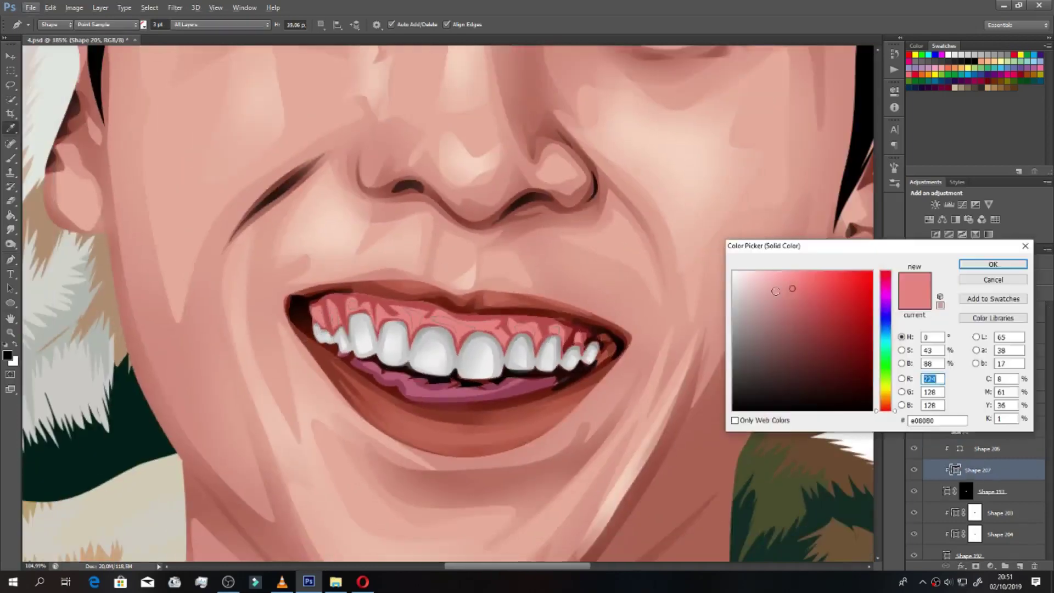
pyautogui.click(964, 266)
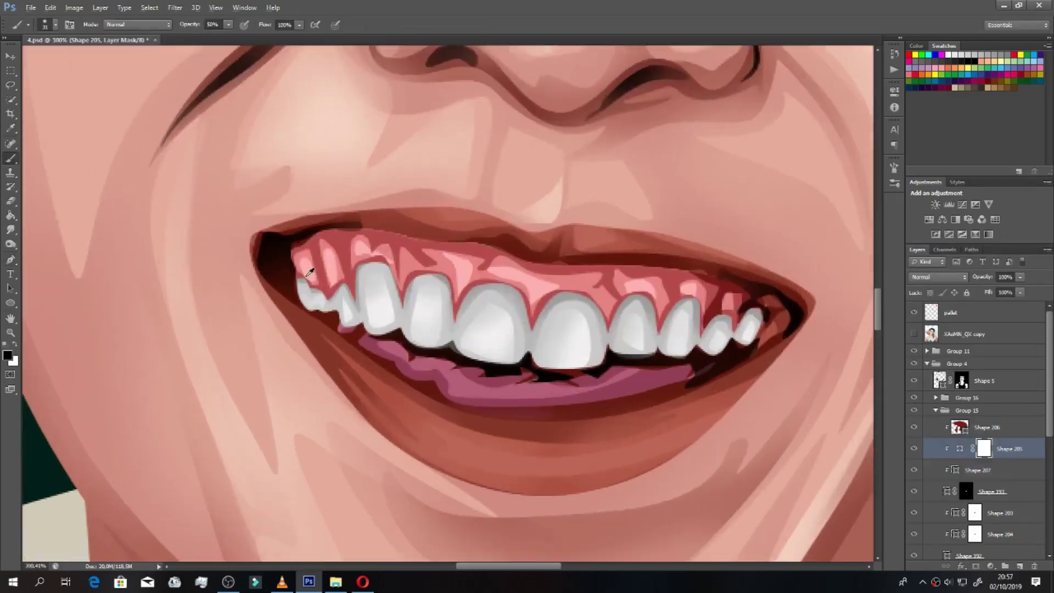
pyautogui.press('[')
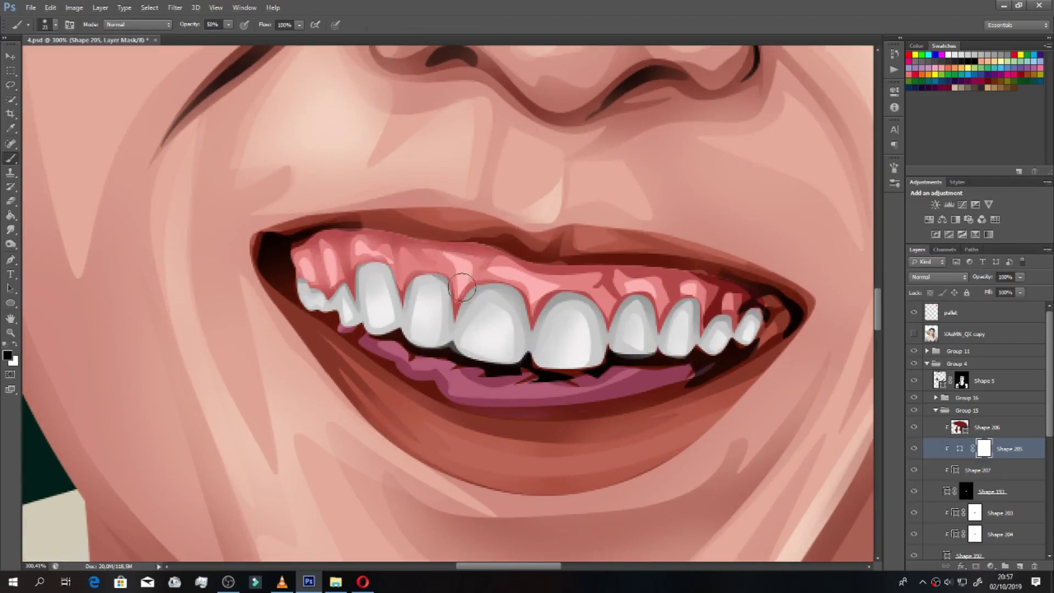
pyautogui.moveTo(513, 270); pyautogui.dragTo(541, 292)
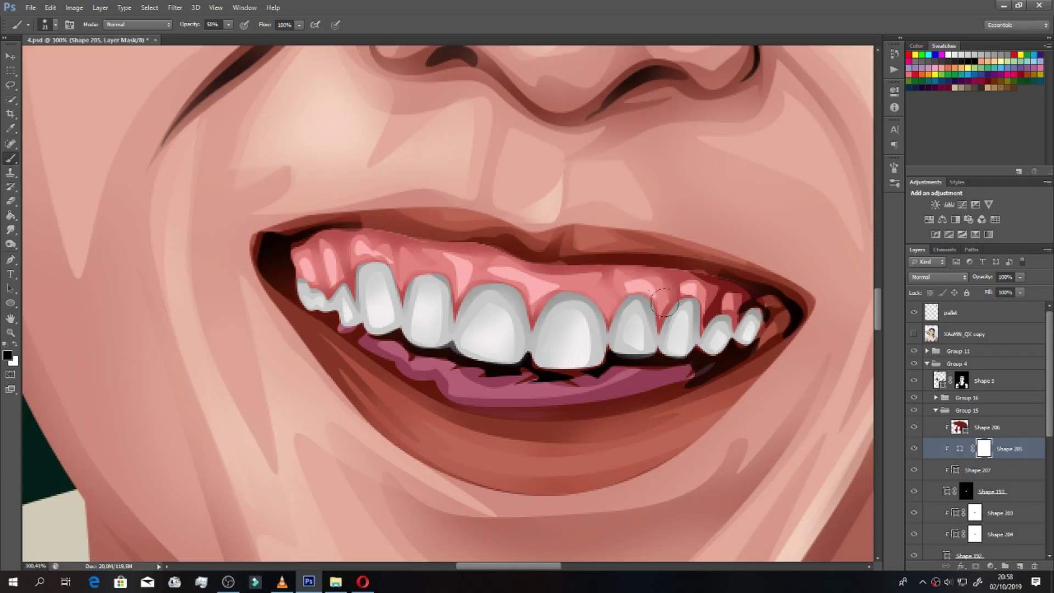
pyautogui.moveTo(681, 289); pyautogui.dragTo(658, 297)
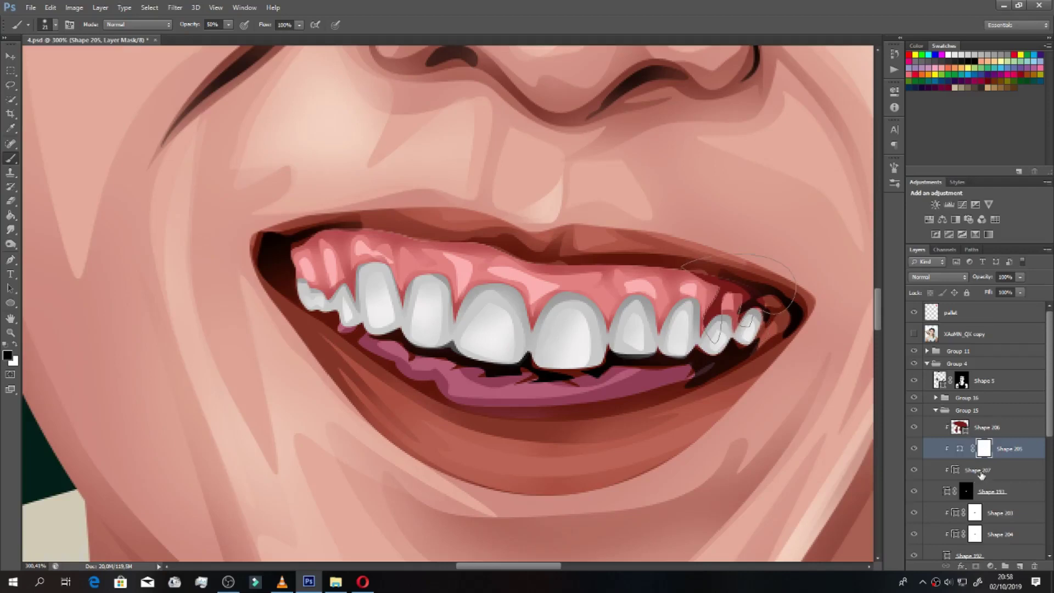
# Step: Add layer masks to Shape 206 and Shape 207 and paint on them with the brush
pyautogui.hotkey('alt', ']')
pyautogui.hotkey('ctrl', 'm')
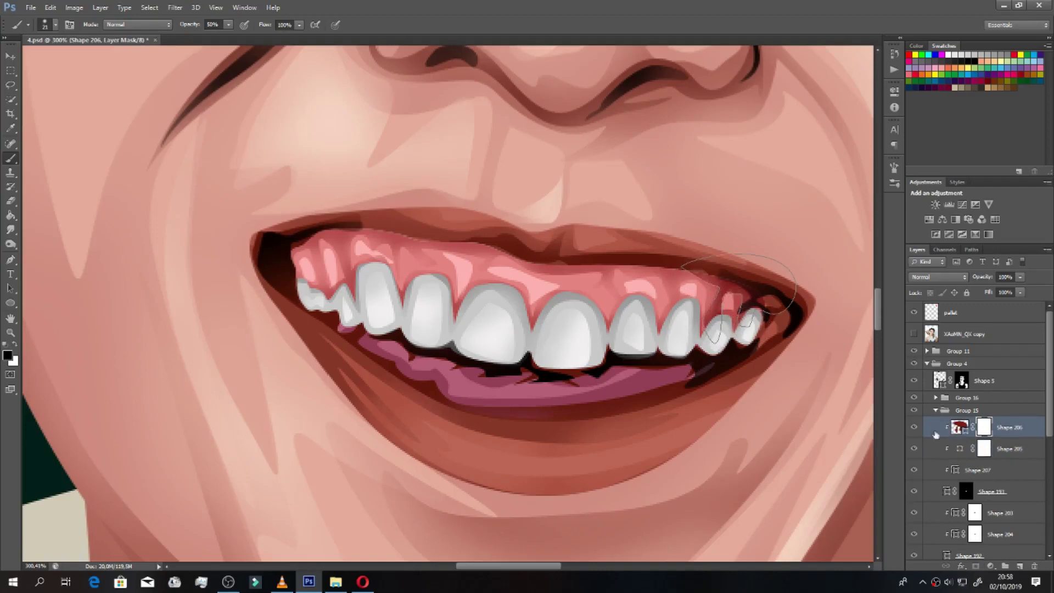
pyautogui.click(973, 471)
pyautogui.click(975, 565)
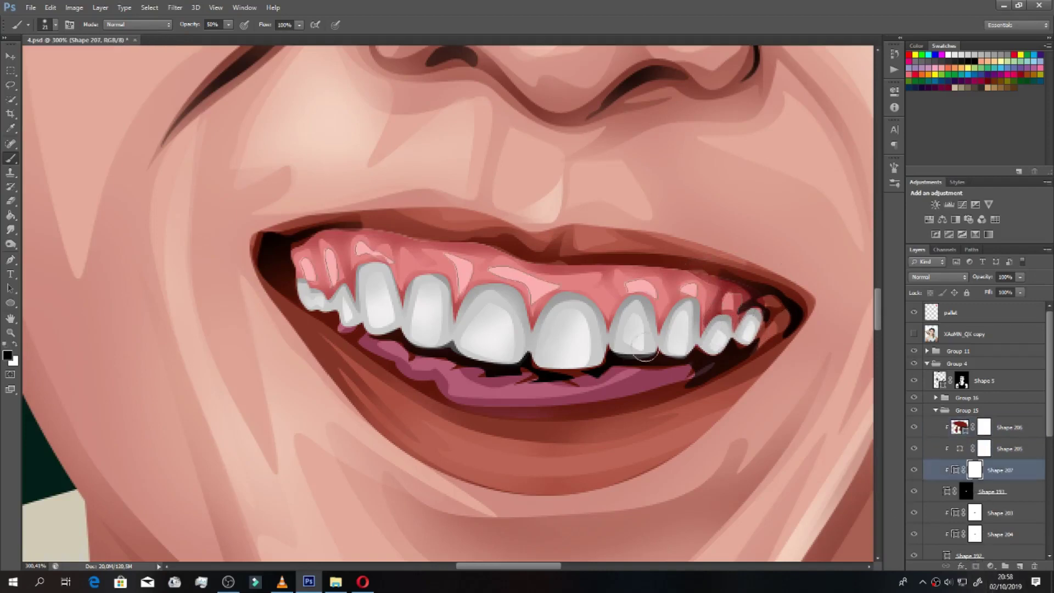
pyautogui.press('p')
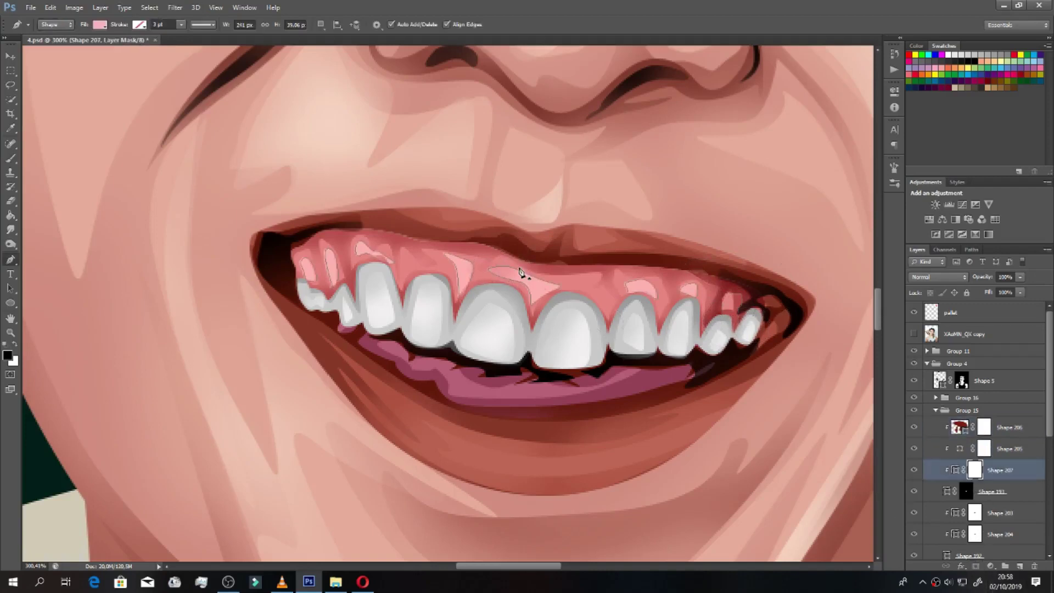
pyautogui.press('b')
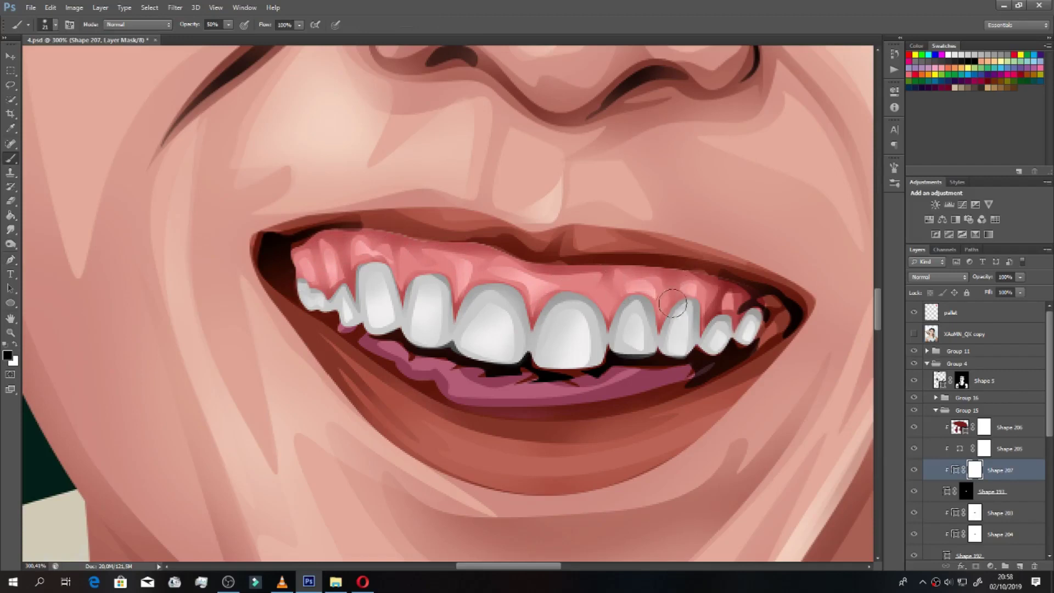
pyautogui.scroll(-1, 672, 304)
pyautogui.scroll(-1, 669, 310)
pyautogui.scroll(-1, 664, 324)
pyautogui.scroll(-1, 658, 334)
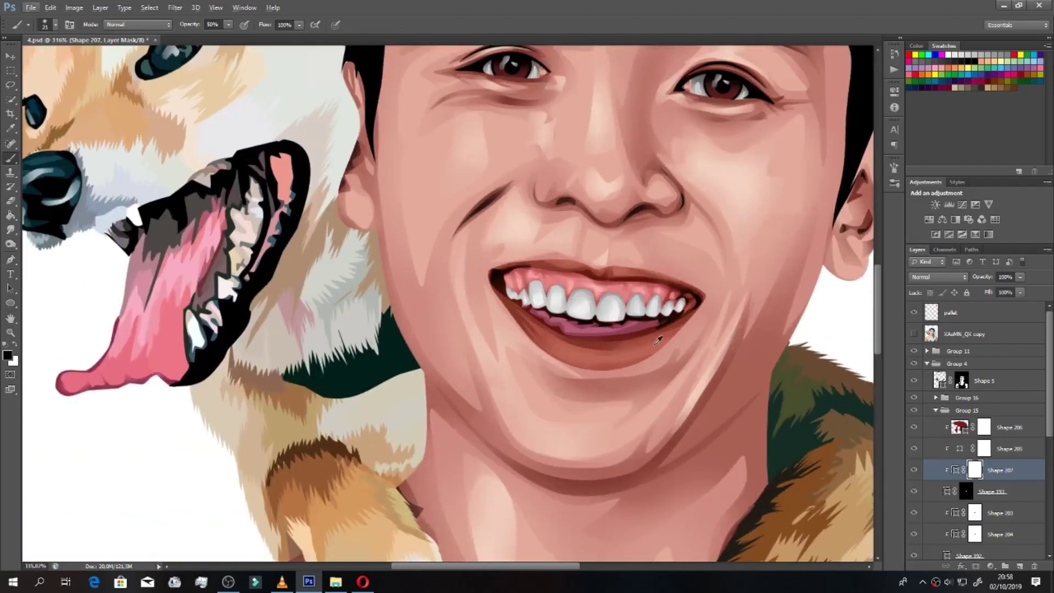
pyautogui.click(935, 410)
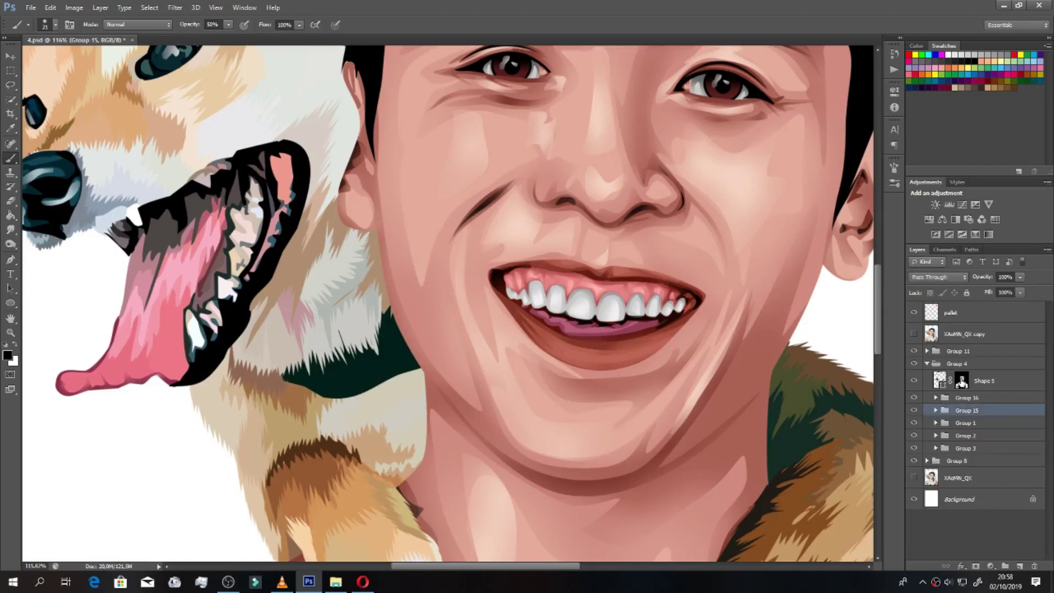
pyautogui.click(983, 380)
pyautogui.press('p')
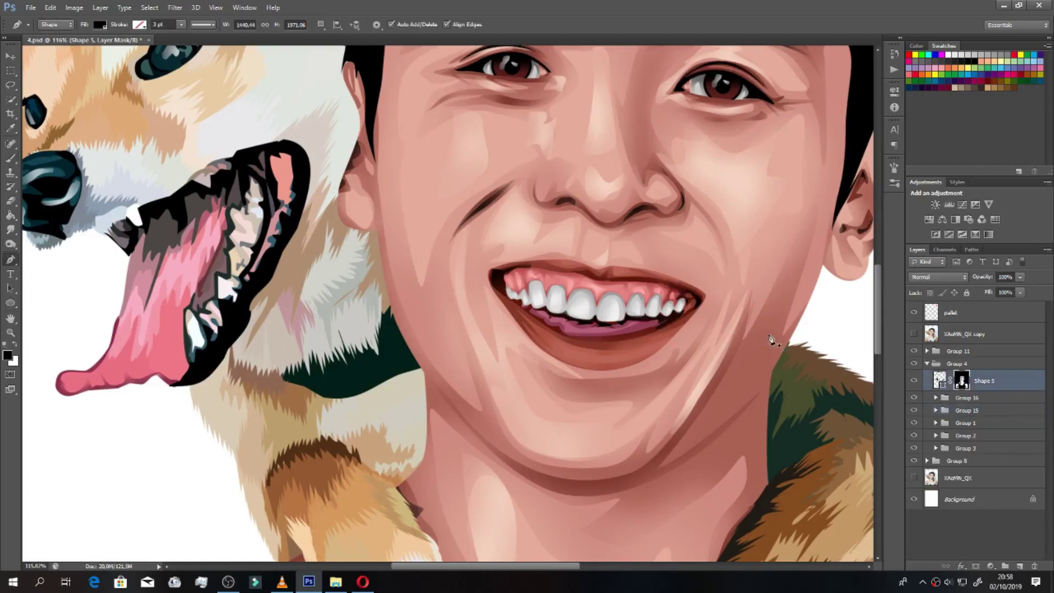
pyautogui.press('b')
pyautogui.scroll(1, 690, 302)
pyautogui.scroll(1, 690, 302)
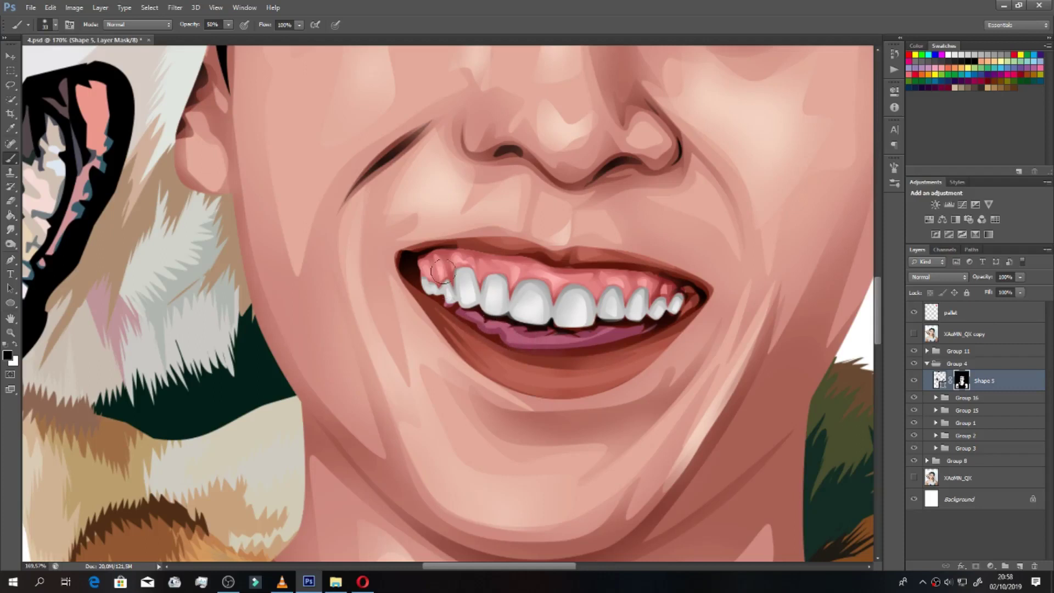
pyautogui.moveTo(404, 188); pyautogui.dragTo(417, 188)
pyautogui.scroll(-2, 637, 95)
pyautogui.scroll(-2, 714, 255)
pyautogui.scroll(2, 765, 156)
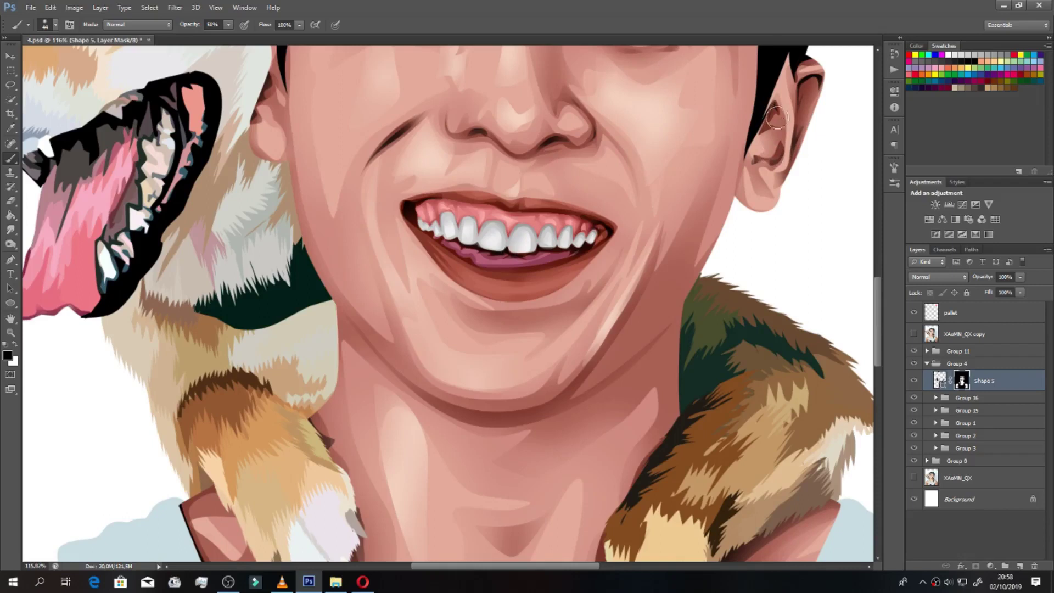
pyautogui.scroll(1, 713, 121)
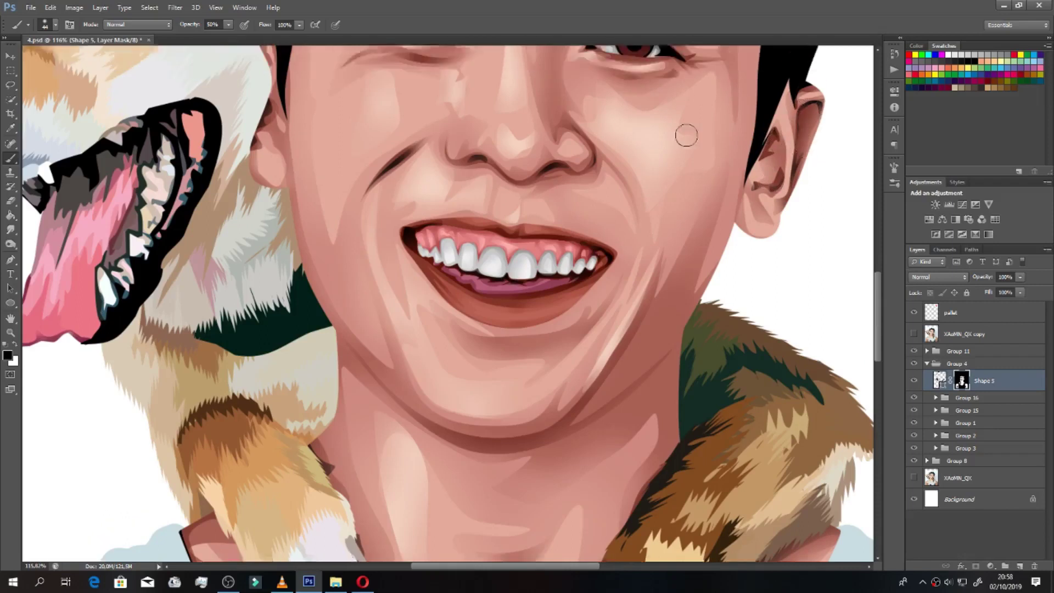
pyautogui.scroll(3, 684, 134)
pyautogui.scroll(2, 583, 168)
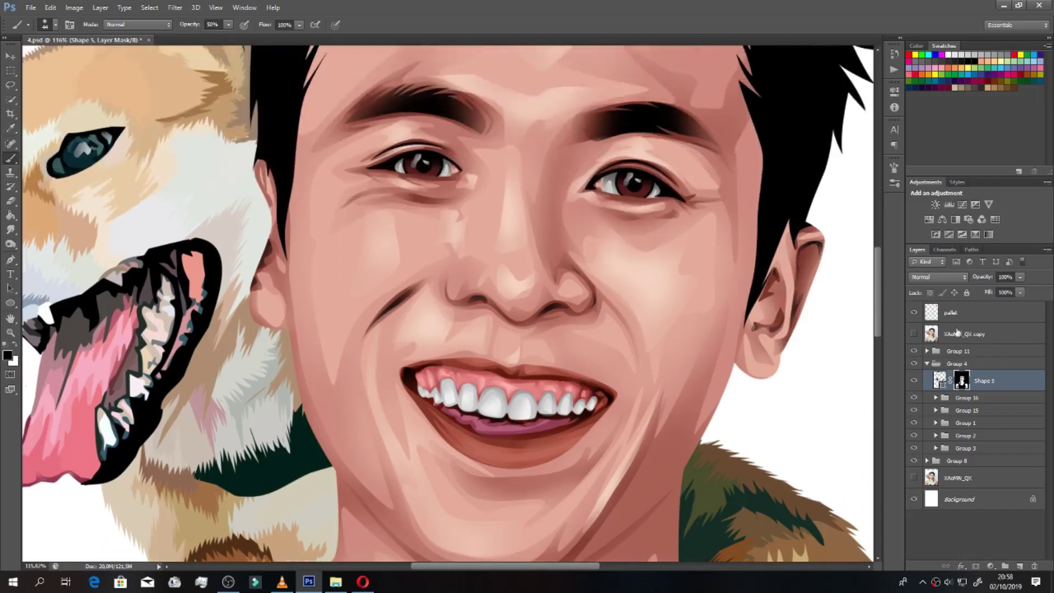
pyautogui.click(920, 333)
pyautogui.click(921, 333)
pyautogui.click(920, 332)
pyautogui.scroll(-5, 675, 299)
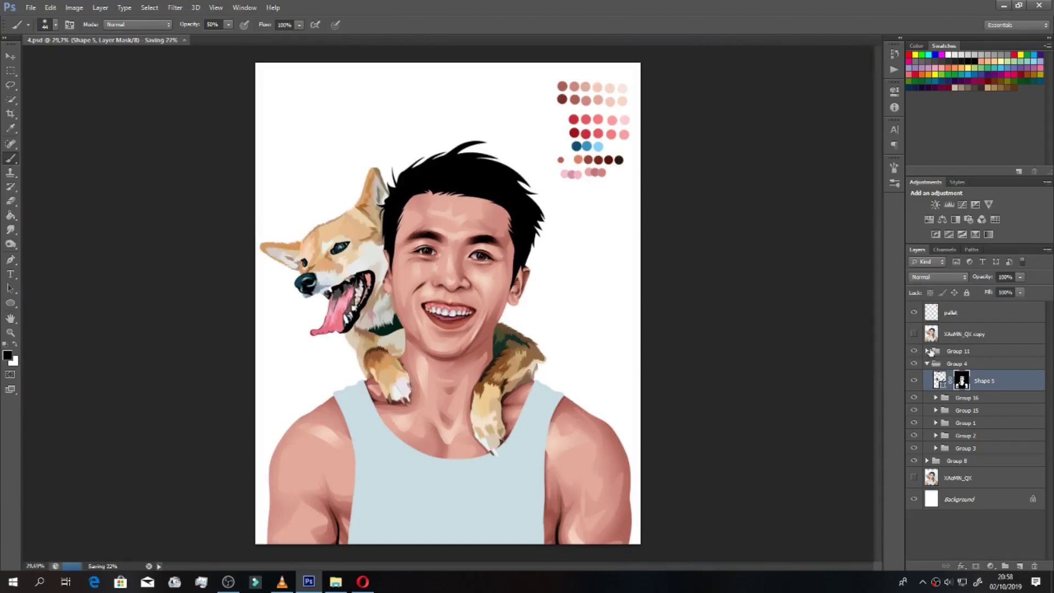
# Step: Flick the reference photo on and off to compare it against the artwork
pyautogui.click(914, 334)
pyautogui.click(914, 334)
pyautogui.scroll(5, 425, 301)
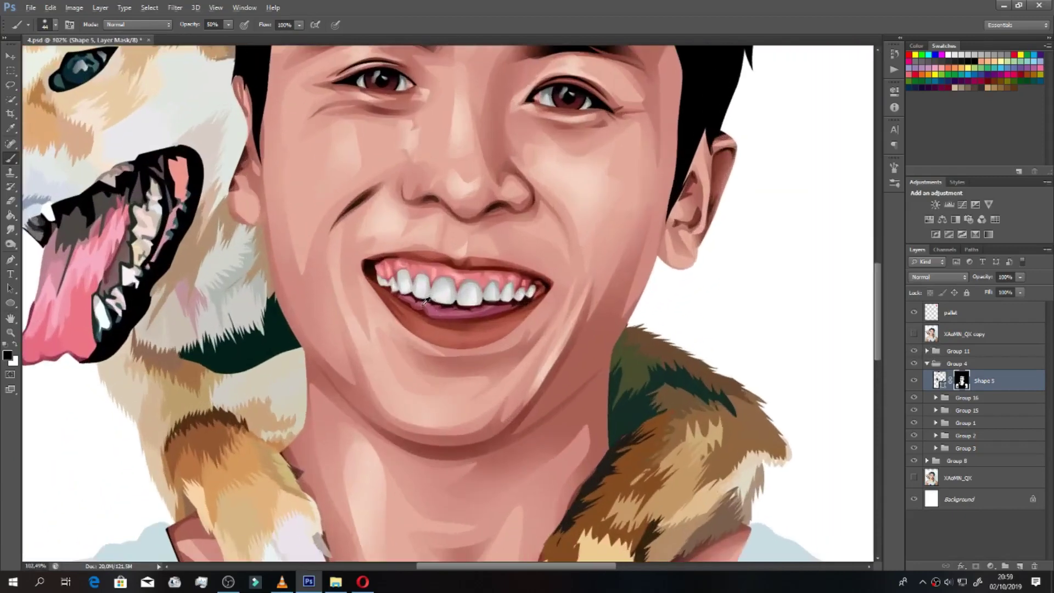
pyautogui.scroll(1, 488, 310)
pyautogui.scroll(1, 494, 307)
pyautogui.scroll(1, 502, 307)
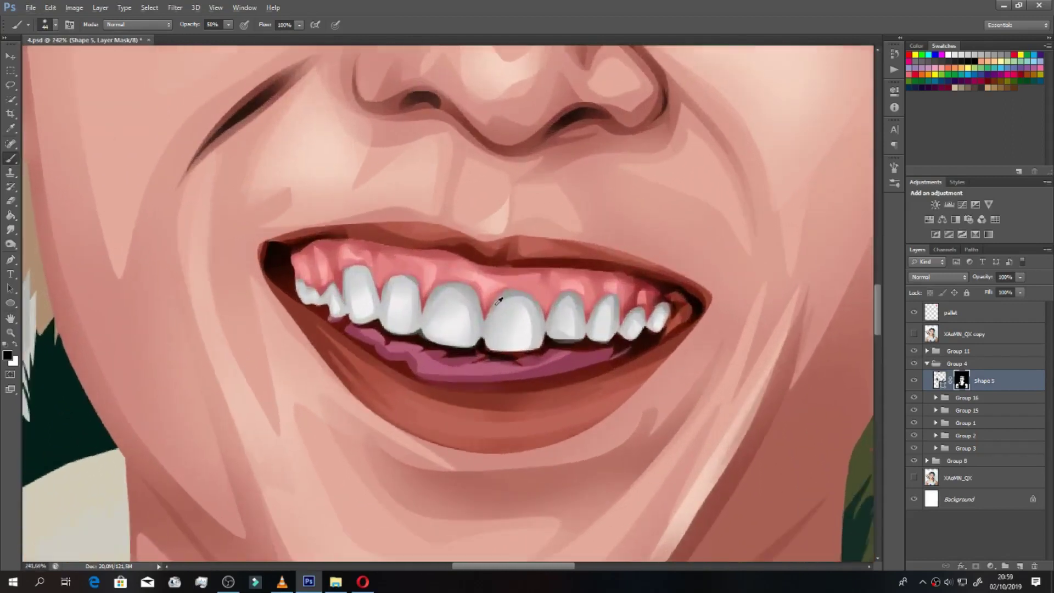
pyautogui.scroll(1, 511, 305)
pyautogui.scroll(-3, 511, 305)
pyautogui.scroll(-1, 510, 305)
pyautogui.scroll(-1, 529, 306)
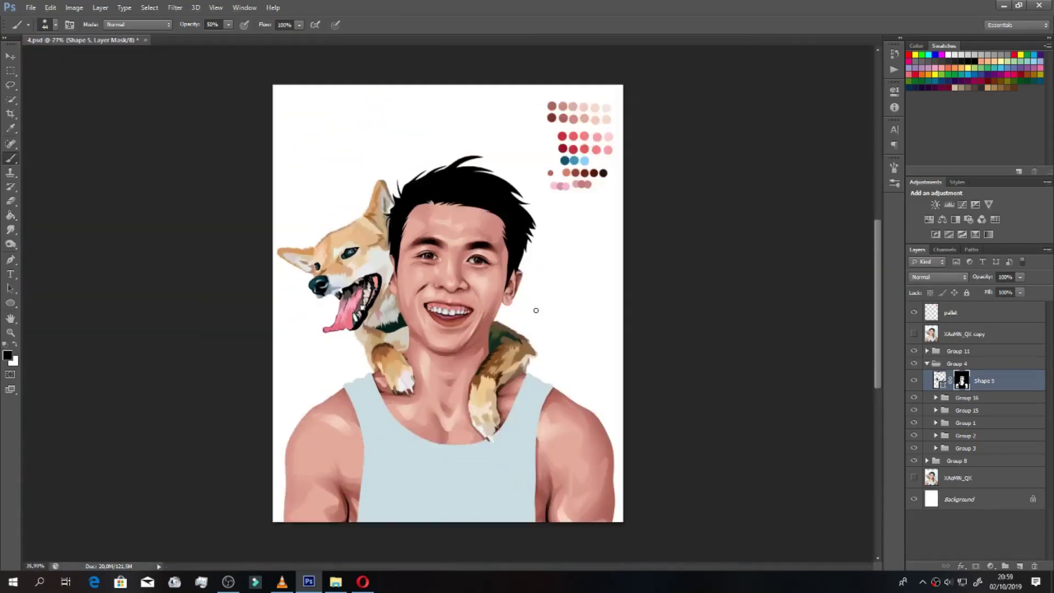
pyautogui.click(913, 334)
pyautogui.click(913, 334)
pyautogui.click(914, 334)
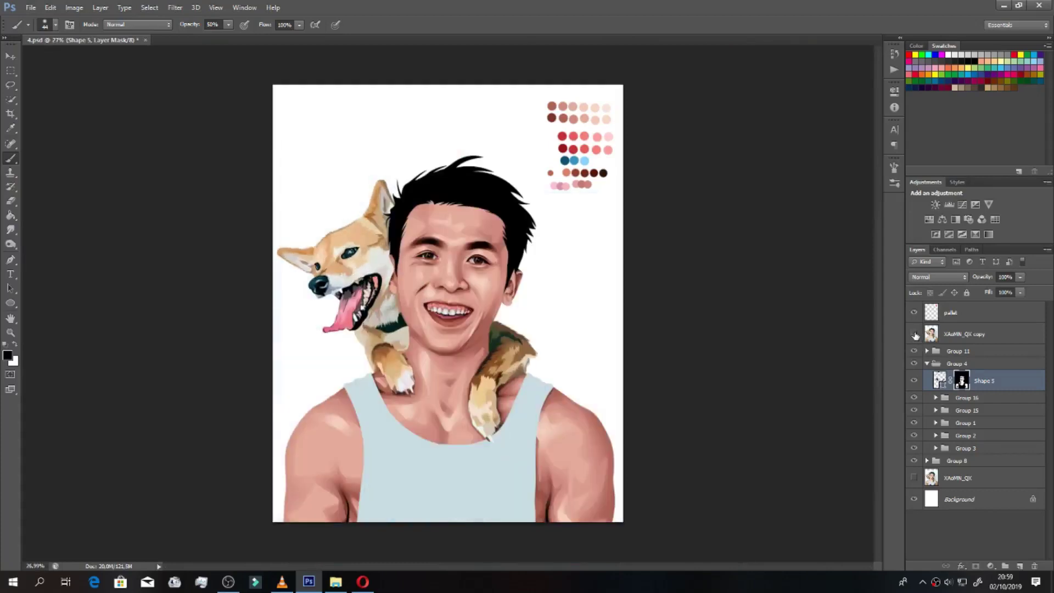
pyautogui.click(913, 334)
pyautogui.scroll(3, 502, 258)
pyautogui.scroll(1, 462, 384)
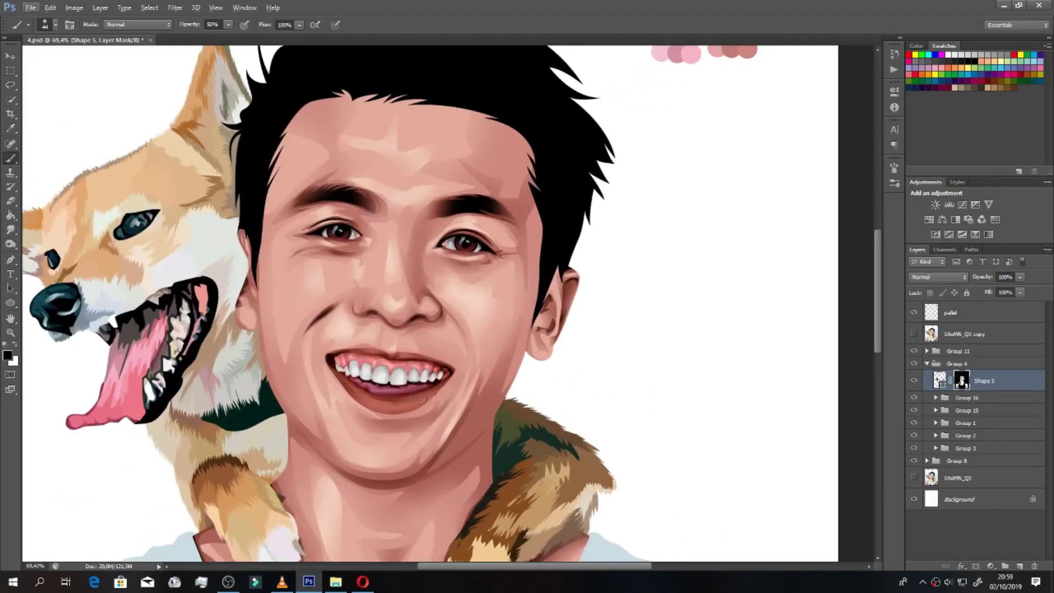
pyautogui.scroll(-1, 519, 363)
pyautogui.scroll(-2, 515, 362)
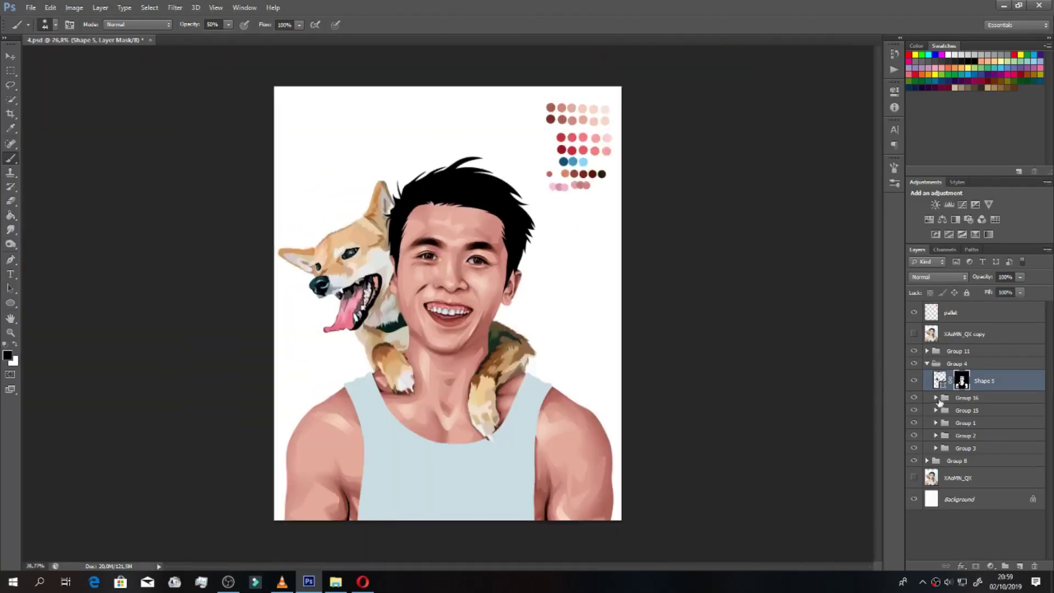
# Step: After checking the mouth group, combine Shape 206 through Shape 192 within Group 15 as Group 17
pyautogui.click(914, 410)
pyautogui.click(913, 398)
pyautogui.click(936, 410)
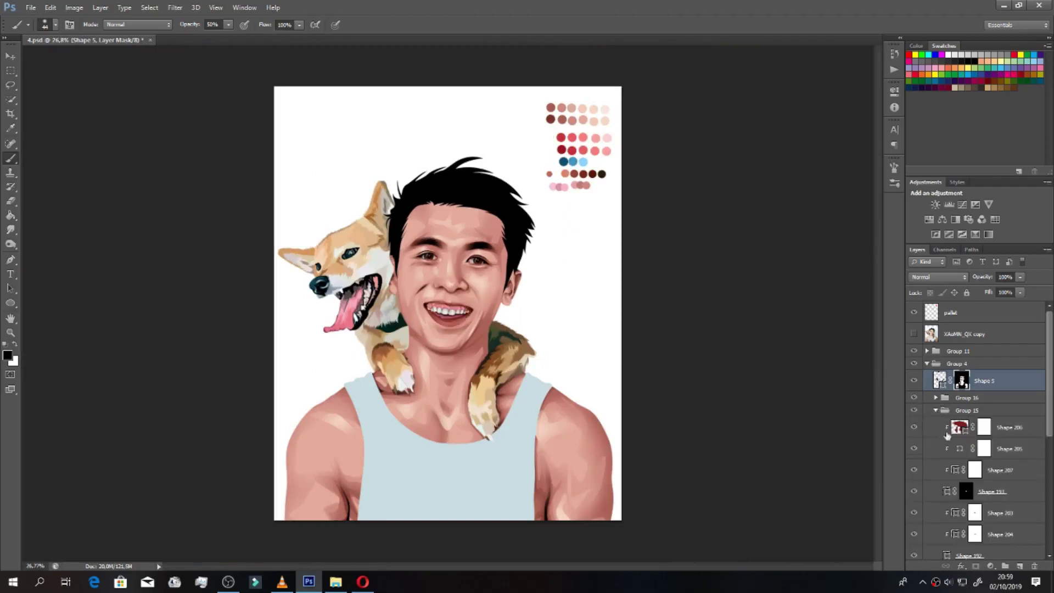
pyautogui.click(1008, 429)
pyautogui.scroll(-3, 1004, 433)
pyautogui.scroll(-3, 991, 455)
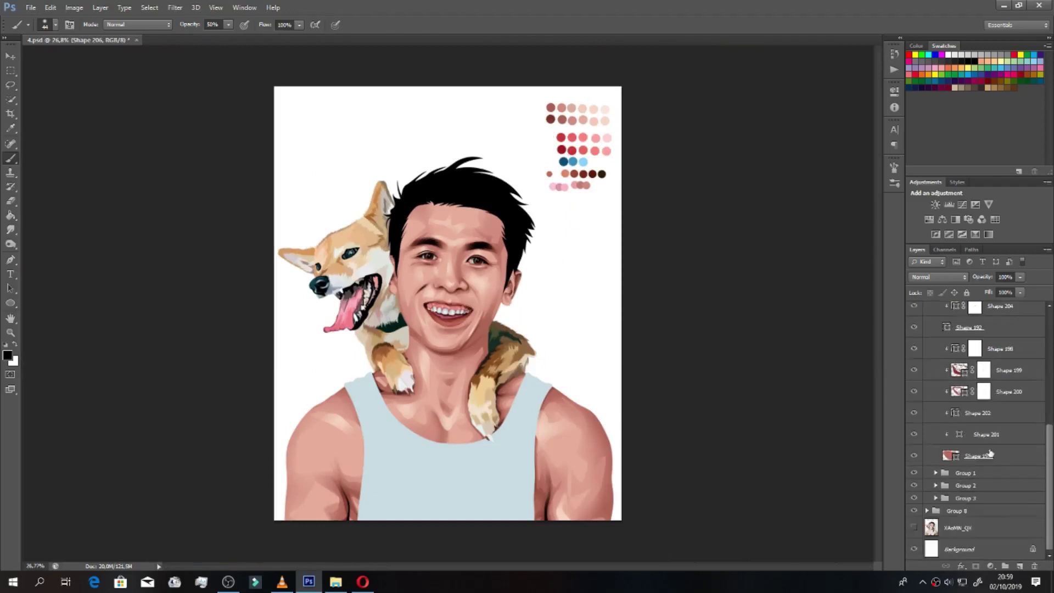
pyautogui.scroll(2, 944, 434)
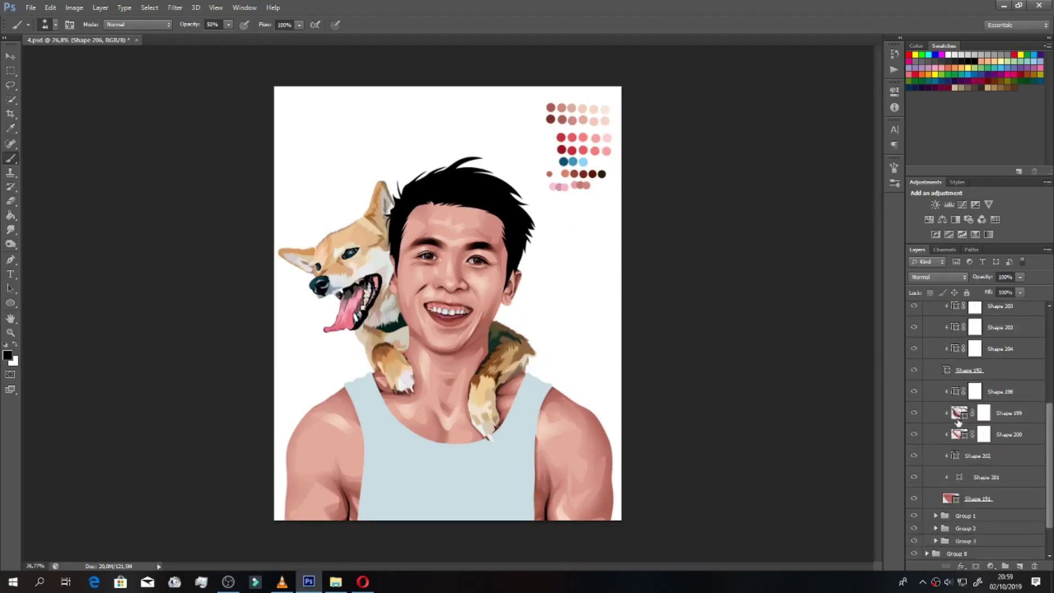
pyautogui.scroll(2, 974, 414)
pyautogui.keyDown('shift'); pyautogui.click(974, 414); pyautogui.keyUp('shift')
pyautogui.hotkey('ctrl', 'g')
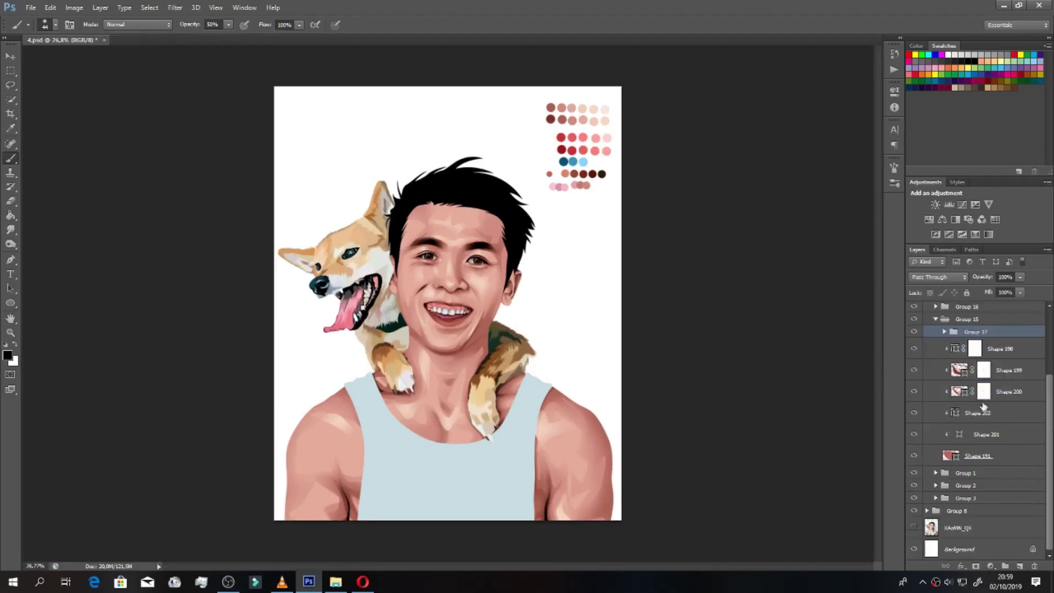
pyautogui.click(999, 348)
# Step: Group the shapes from Shape 198 down to Shape 191 into Group 18
pyautogui.keyDown('shift'); pyautogui.click(984, 454); pyautogui.keyUp('shift')
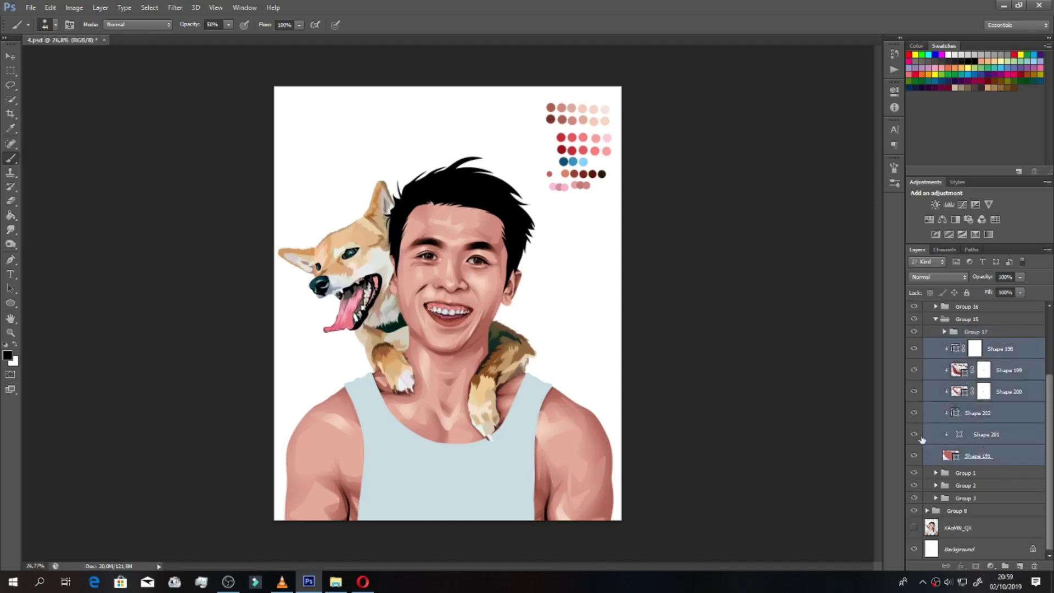
pyautogui.hotkey('ctrl', 'g')
pyautogui.scroll(3, 531, 334)
pyautogui.scroll(-2, 531, 335)
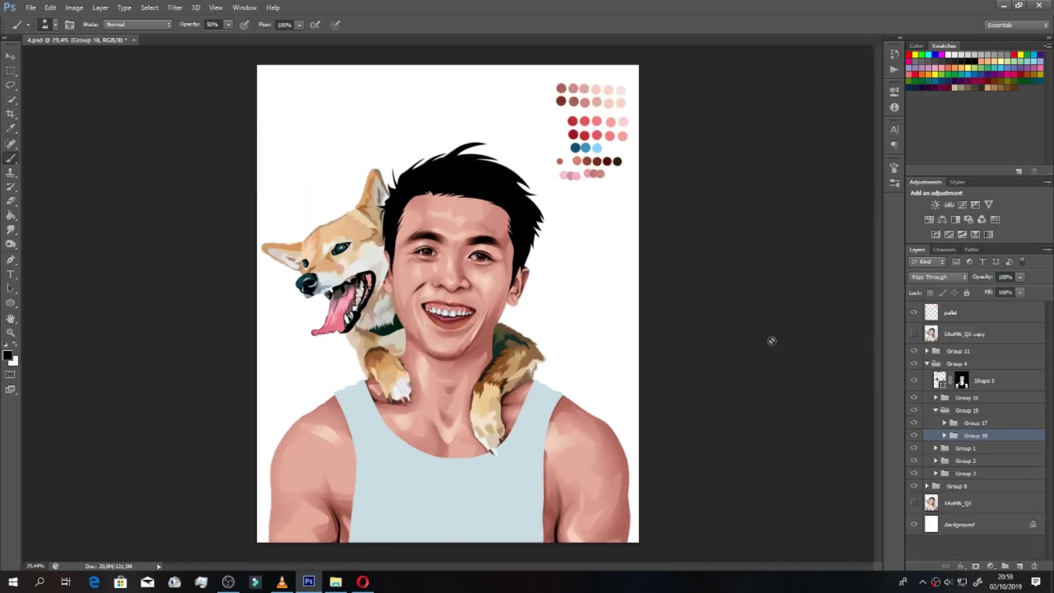
pyautogui.click(914, 333)
# Step: Paint out the shading along the upper teeth on Shape 205's mask
pyautogui.scroll(5, 439, 311)
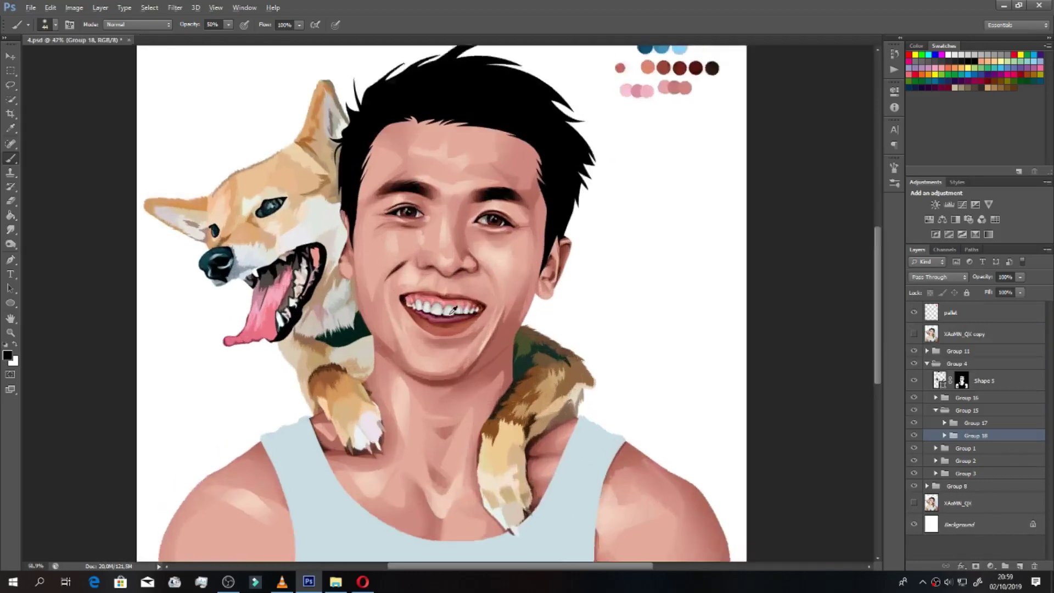
pyautogui.scroll(5, 435, 309)
pyautogui.scroll(4, 435, 308)
pyautogui.scroll(2, 461, 305)
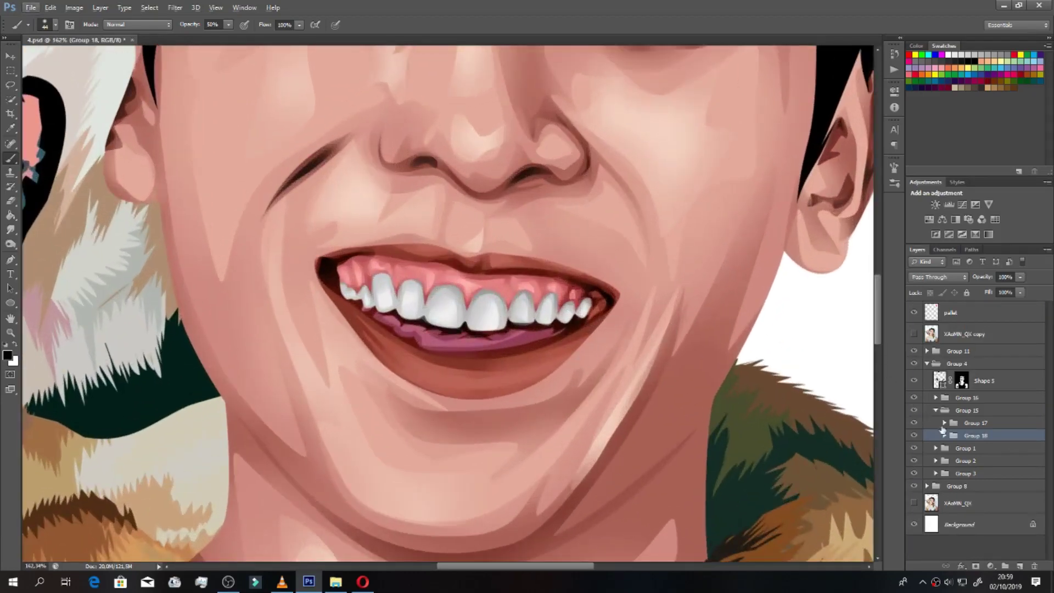
pyautogui.click(944, 423)
pyautogui.click(971, 460)
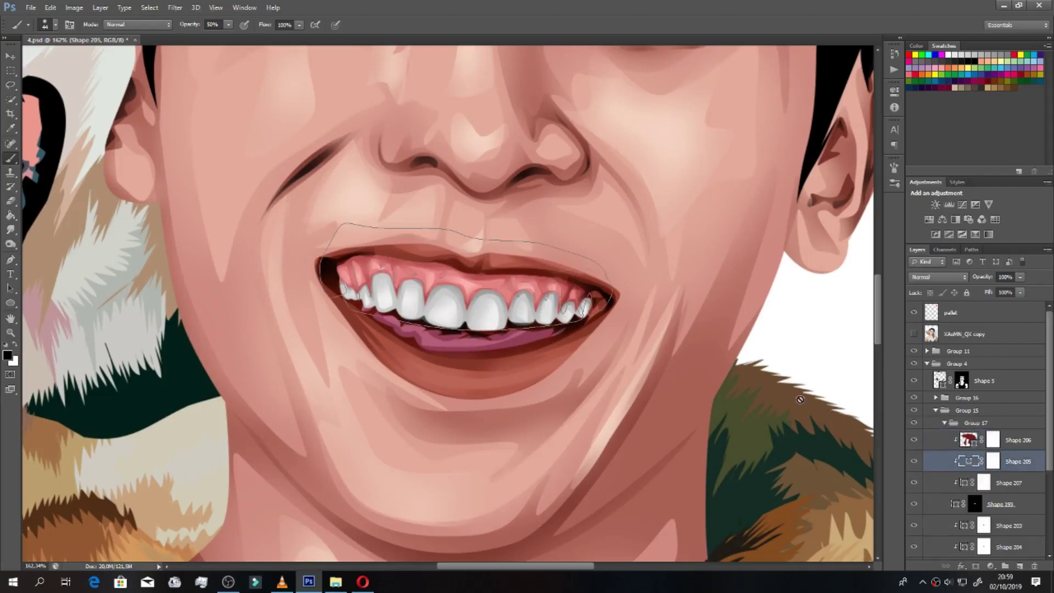
pyautogui.press('p')
pyautogui.press('b')
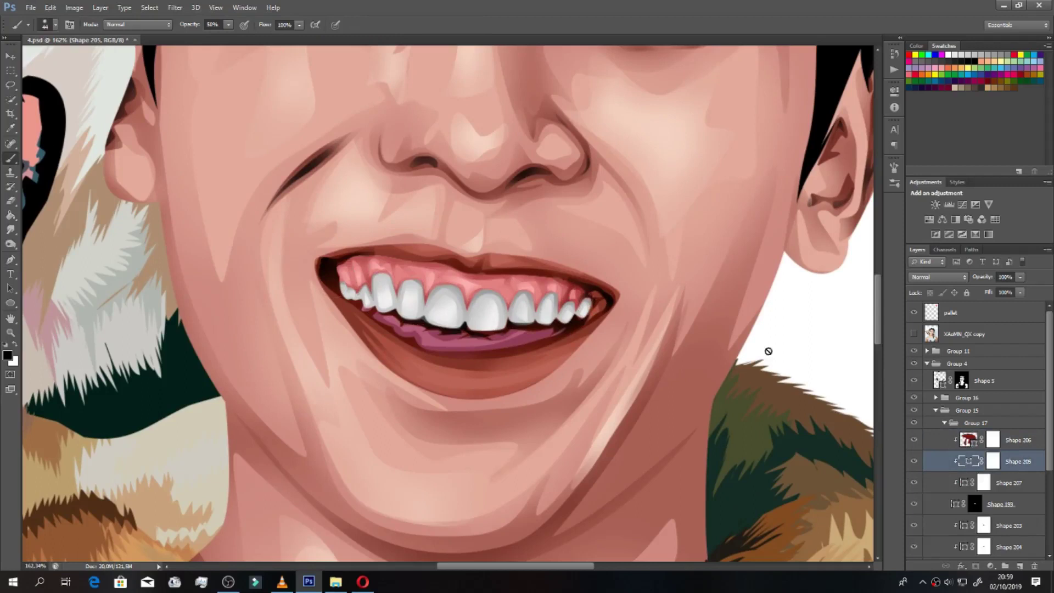
pyautogui.click(991, 462)
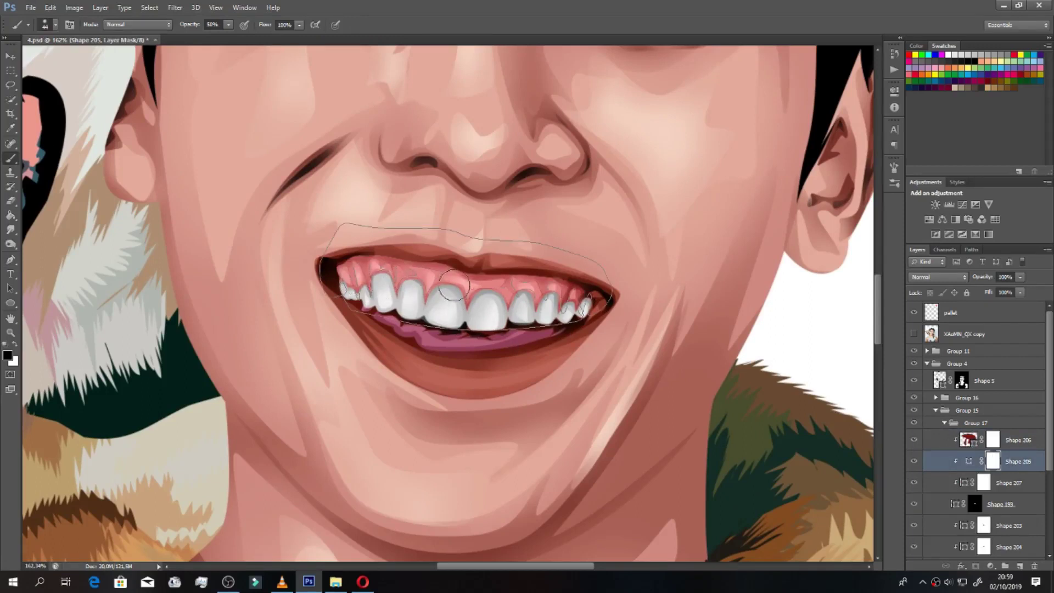
pyautogui.moveTo(466, 297); pyautogui.dragTo(536, 299)
# Step: Target Shape 203's mask and hide the path outline on the teeth
pyautogui.press('p')
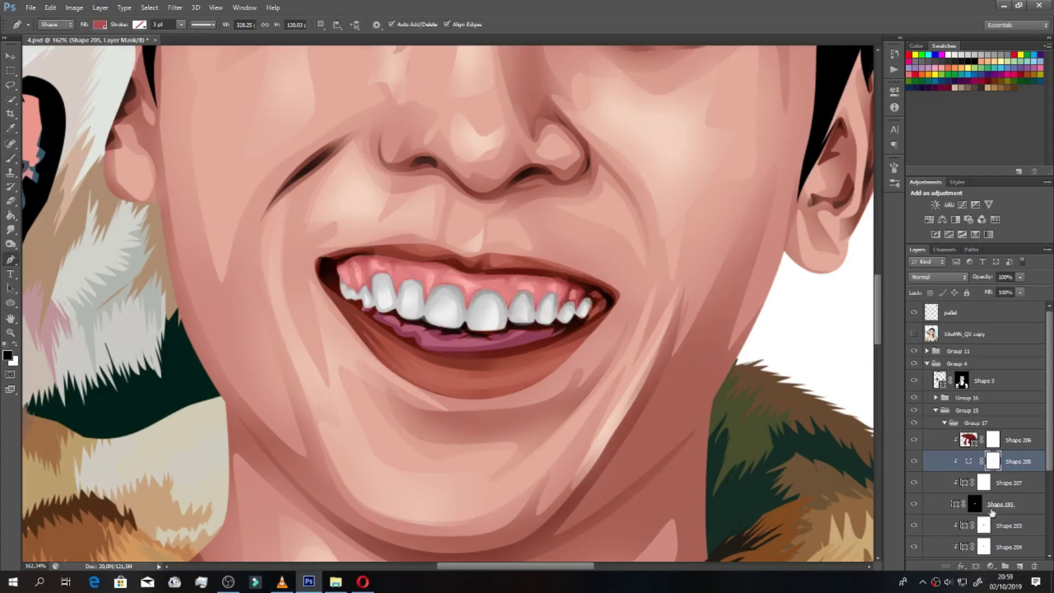
pyautogui.scroll(-2, 991, 511)
pyautogui.click(983, 442)
pyautogui.hotkey('ctrl', 'h')
pyautogui.press('b')
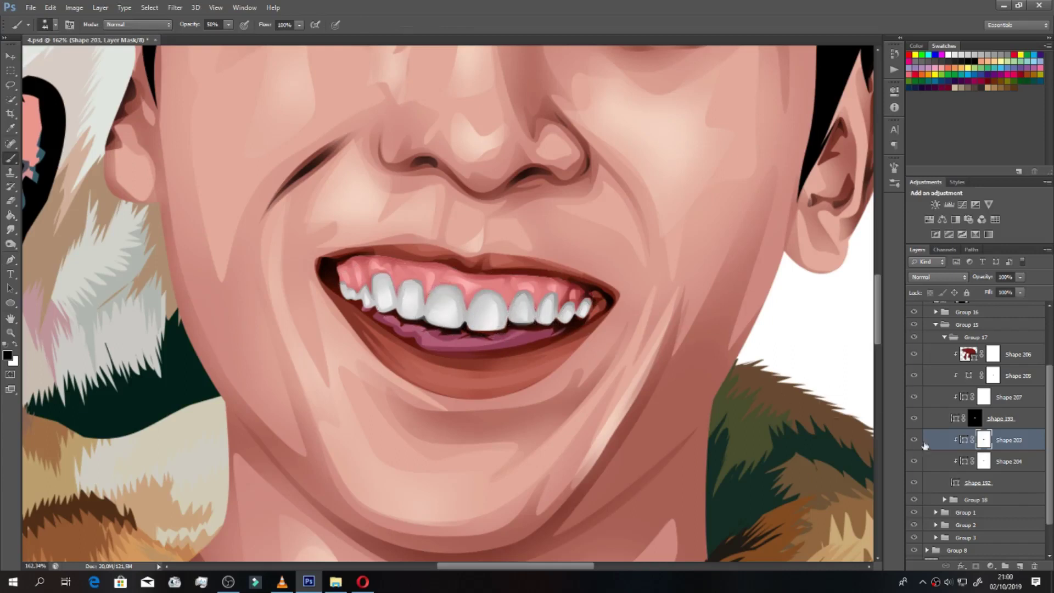
# Step: Change Shape 192's fill to a slightly warmer light grey
pyautogui.click(964, 462)
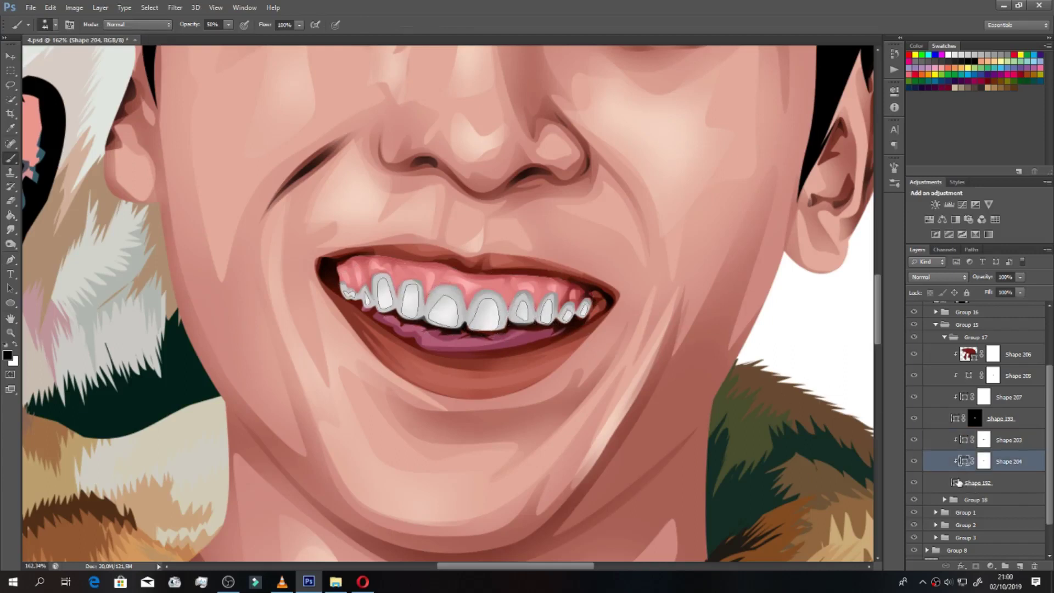
pyautogui.doubleClick(956, 482)
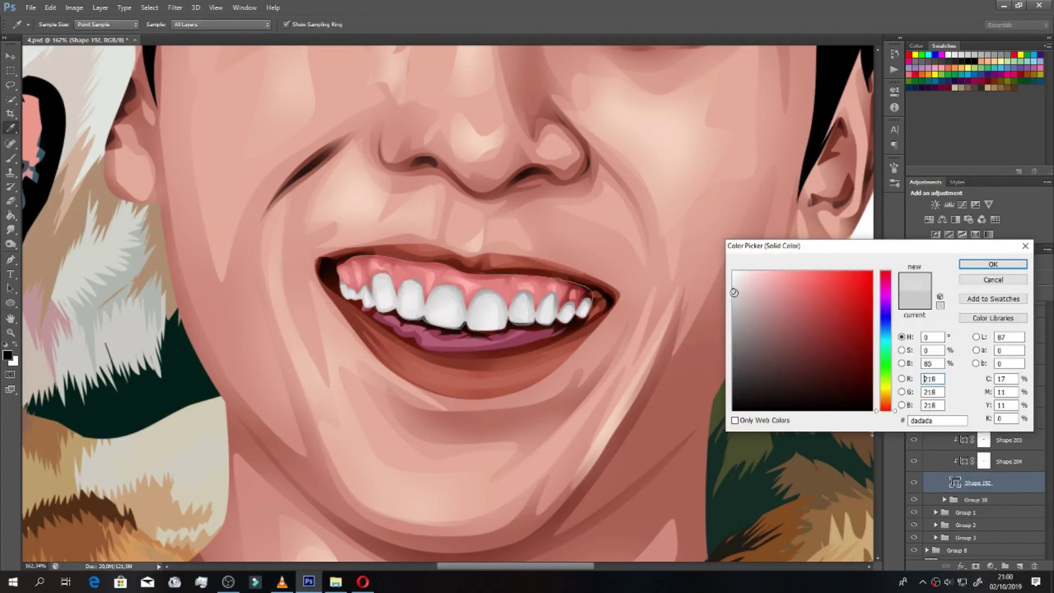
pyautogui.click(732, 290)
pyautogui.click(992, 264)
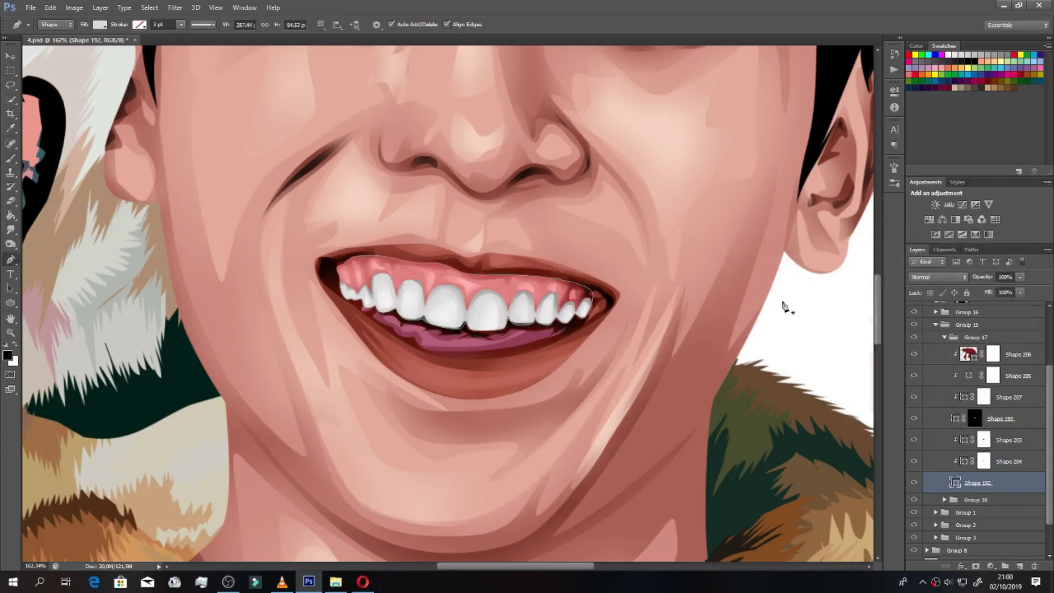
pyautogui.scroll(-5, 622, 307)
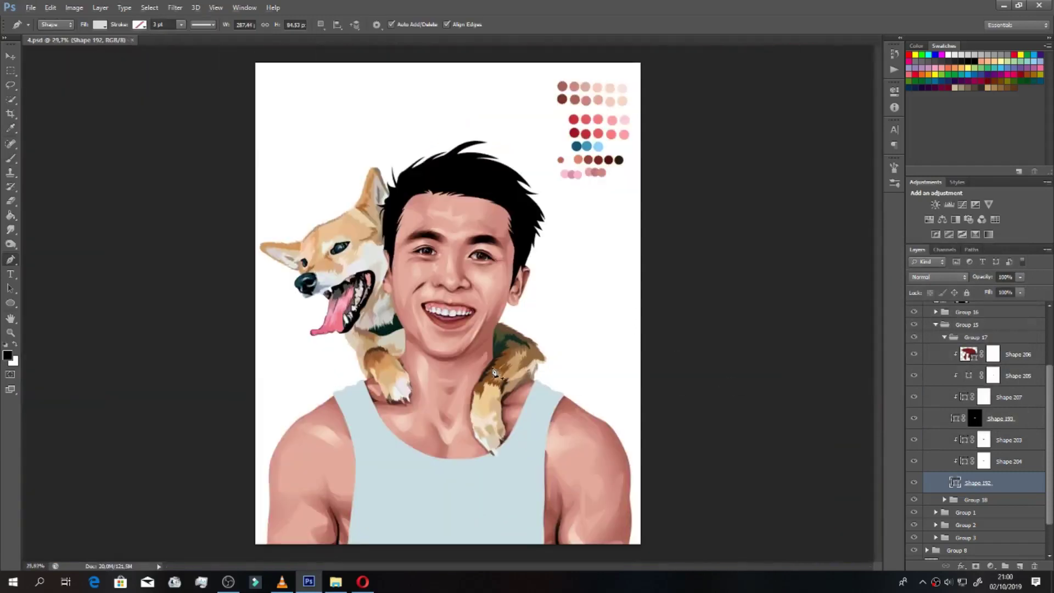
pyautogui.scroll(2, 484, 350)
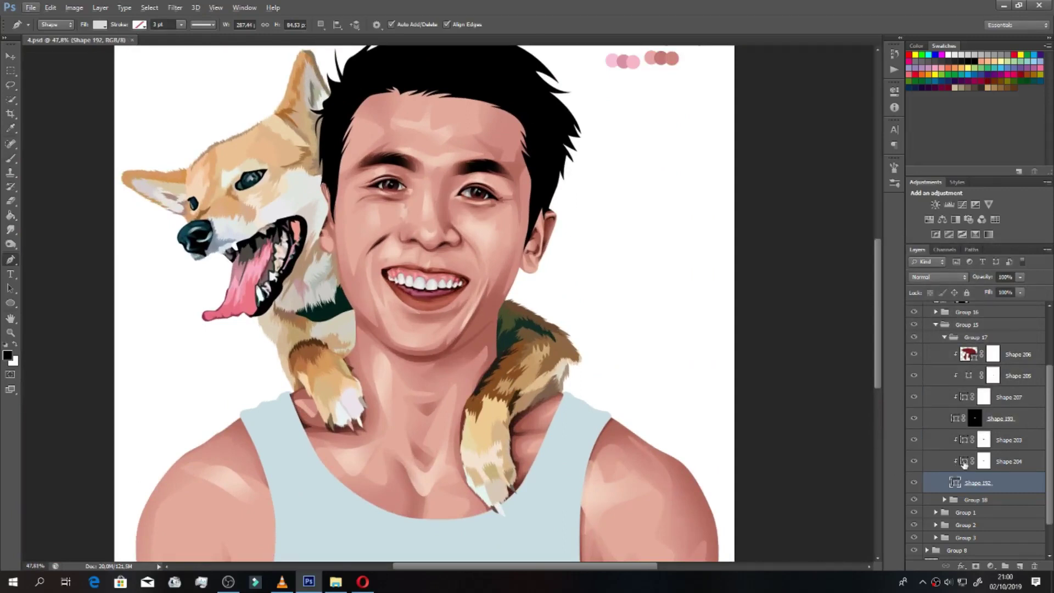
# Step: Set Shape 204's fill to #ffffff and fold Group 17 and Group 15 closed
pyautogui.doubleClick(964, 463)
pyautogui.moveTo(826, 337); pyautogui.dragTo(734, 272)
pyautogui.click(975, 268)
pyautogui.scroll(-2, 636, 315)
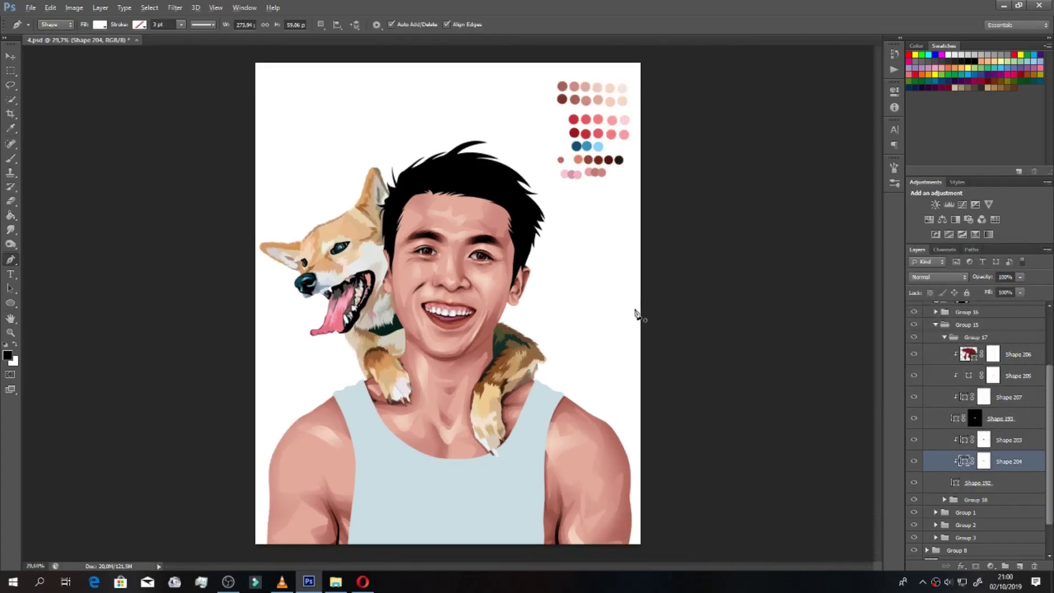
pyautogui.click(944, 337)
pyautogui.click(936, 410)
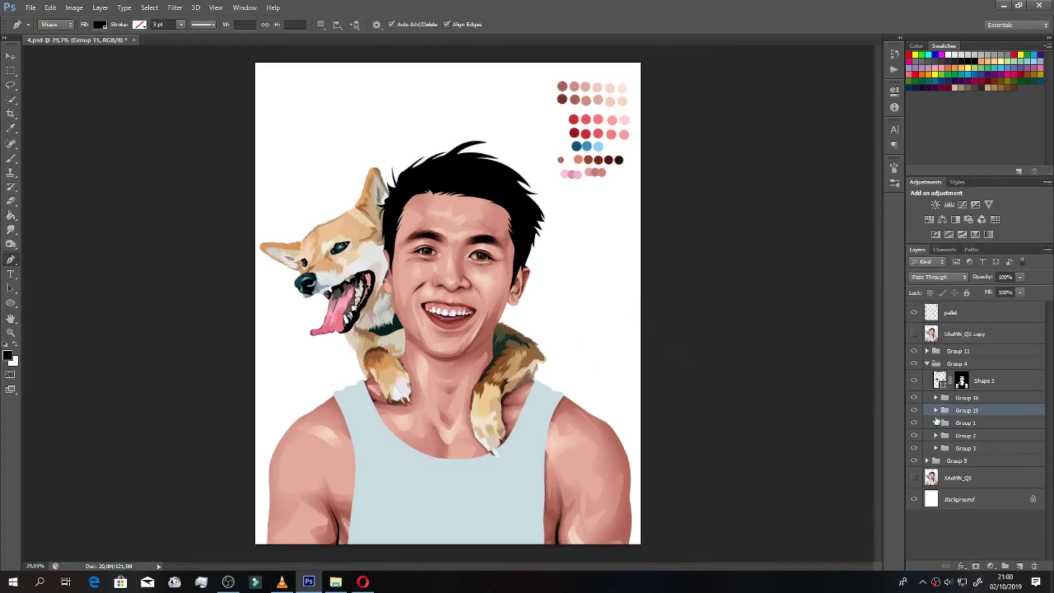
# Step: Group Groups 16, 15 and 1 together into one group and save the document
pyautogui.click(915, 411)
pyautogui.click(914, 397)
pyautogui.click(913, 422)
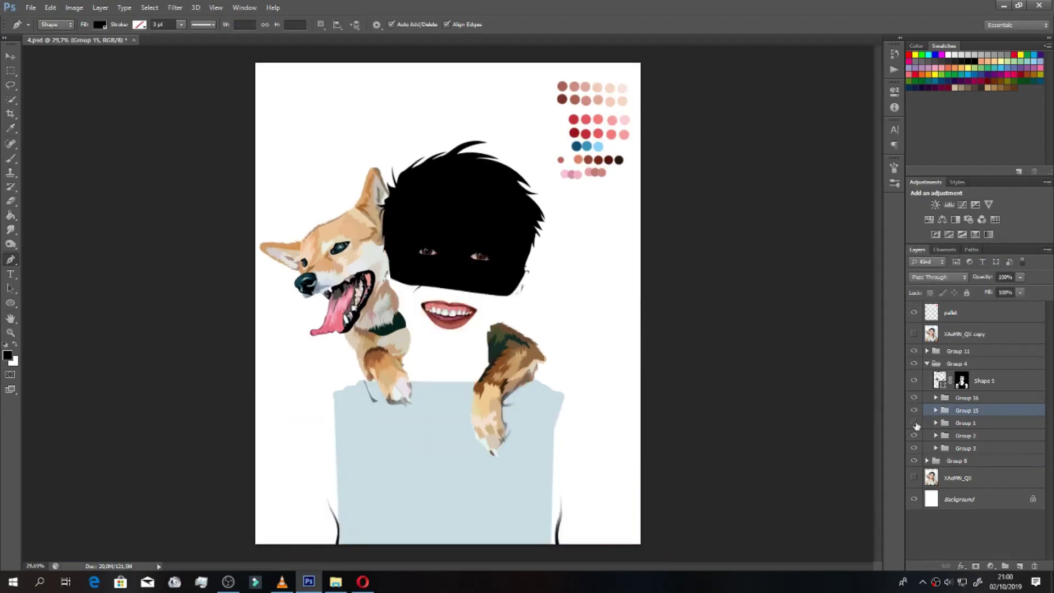
pyautogui.click(964, 424)
pyautogui.keyDown('shift'); pyautogui.click(963, 400); pyautogui.keyUp('shift')
pyautogui.hotkey('ctrl', 'g')
pyautogui.hotkey('ctrl', 's')
# Step: Expand Group 2, select the Shape 3 hair layer, and compare with the reference photo
pyautogui.click(935, 410)
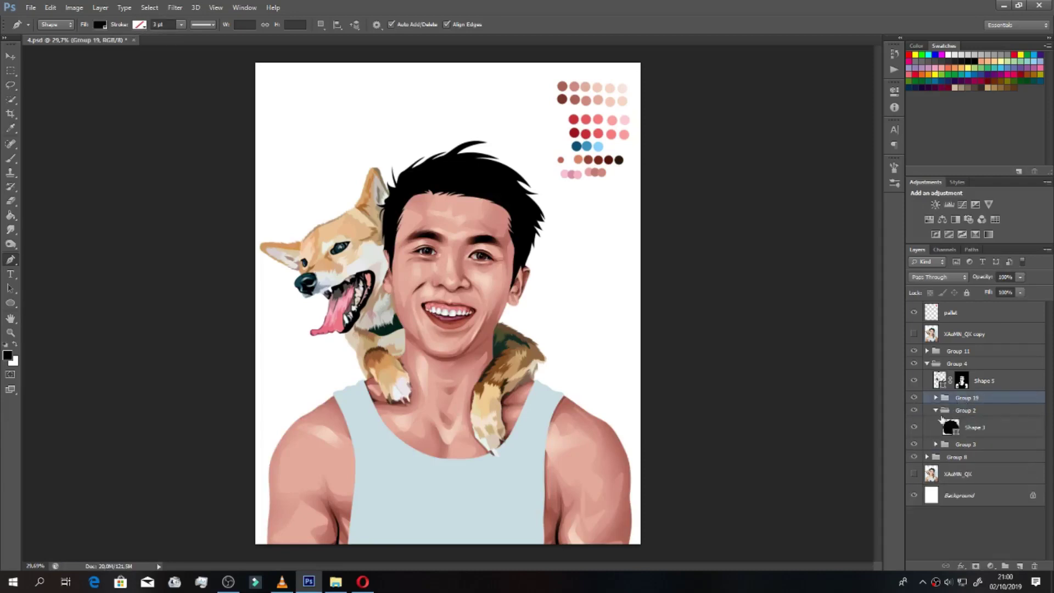
pyautogui.click(970, 430)
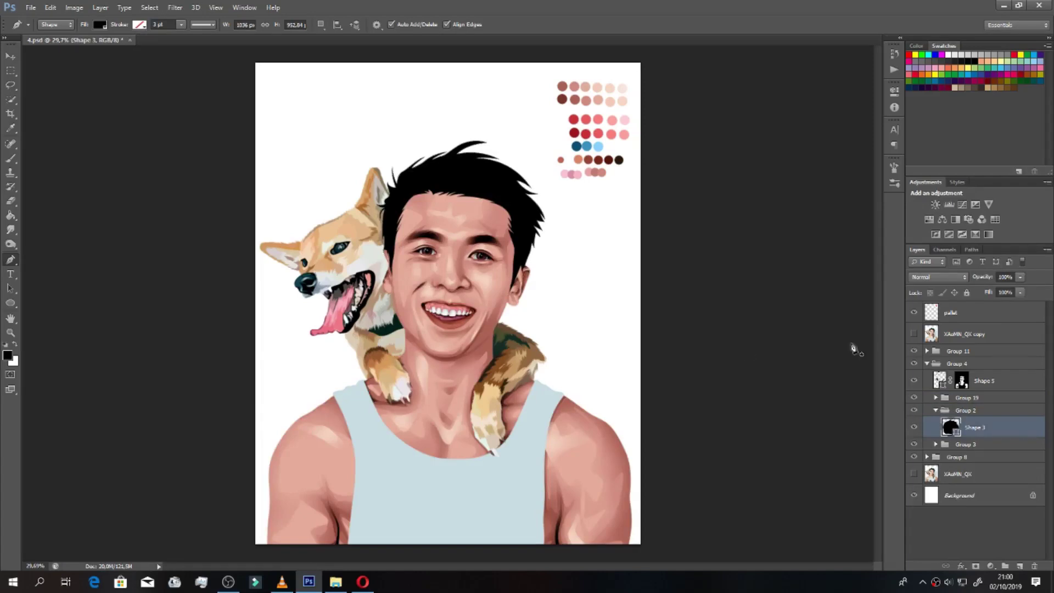
pyautogui.click(914, 333)
pyautogui.scroll(3, 371, 234)
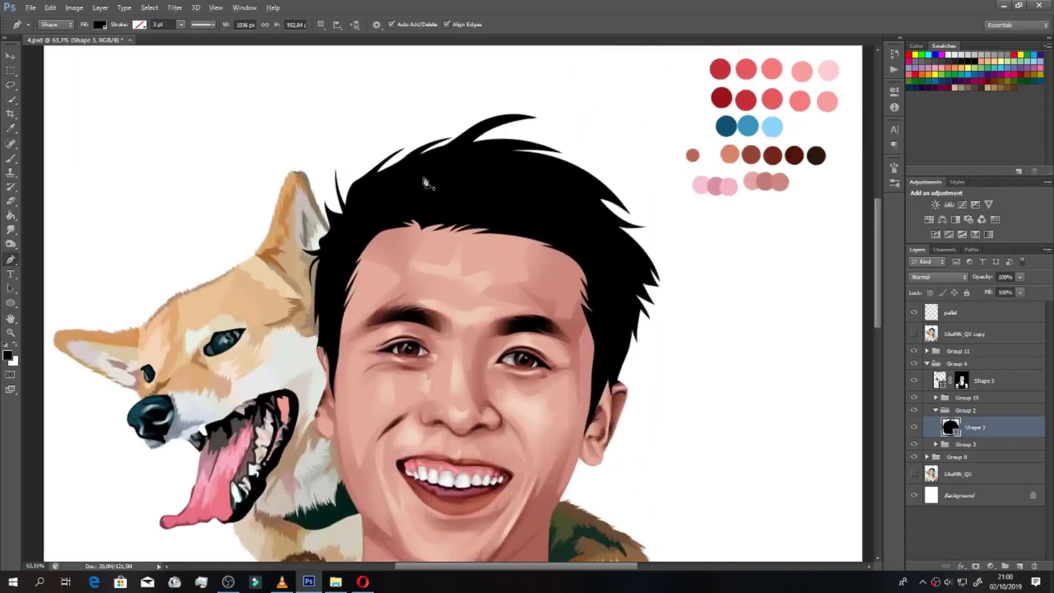
pyautogui.scroll(1, 371, 235)
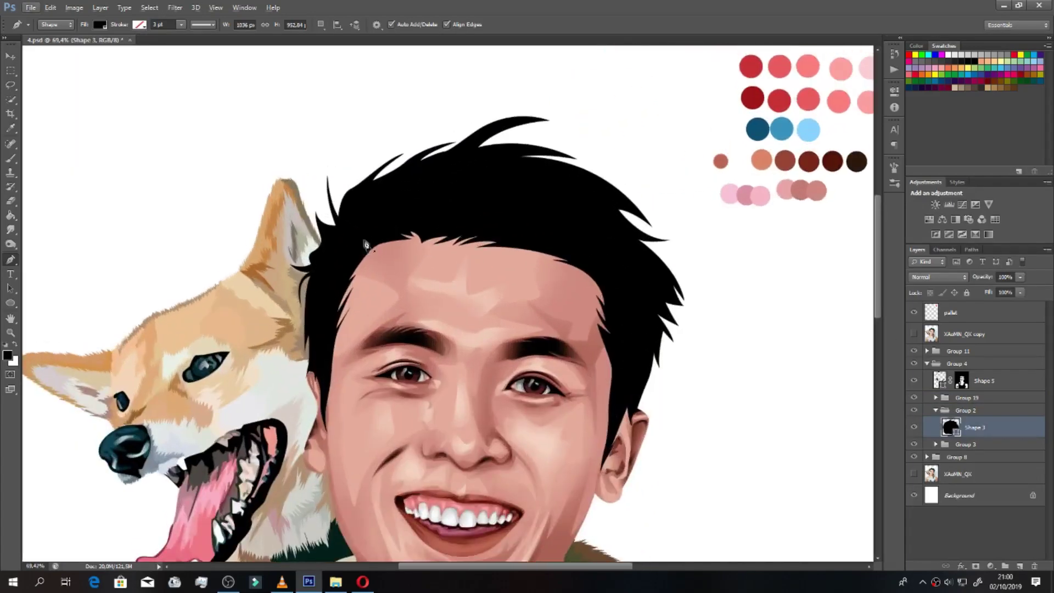
pyautogui.click(914, 334)
pyautogui.click(913, 334)
# Step: Start tracing a pointed hair-strand outline on the hair with two sharp tips
pyautogui.click(431, 223)
pyautogui.moveTo(473, 140); pyautogui.dragTo(517, 112)
pyautogui.moveTo(448, 195); pyautogui.dragTo(447, 218)
pyautogui.moveTo(524, 152); pyautogui.dragTo(587, 148)
pyautogui.keyDown('alt'); pyautogui.click(524, 152); pyautogui.keyUp('alt')
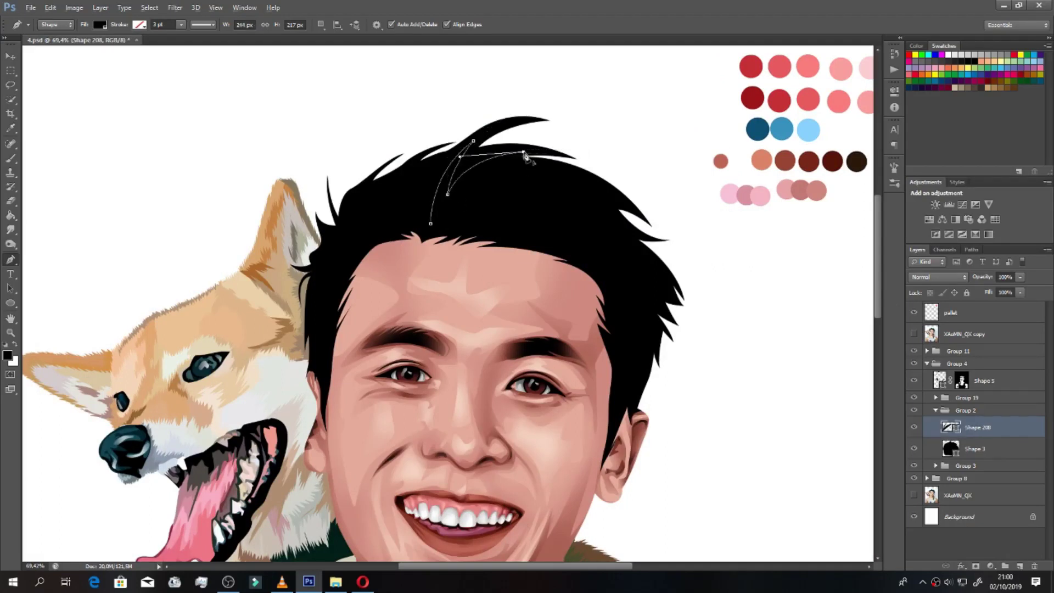
pyautogui.moveTo(475, 186); pyautogui.dragTo(464, 208)
pyautogui.keyDown('alt'); pyautogui.click(476, 186); pyautogui.keyUp('alt')
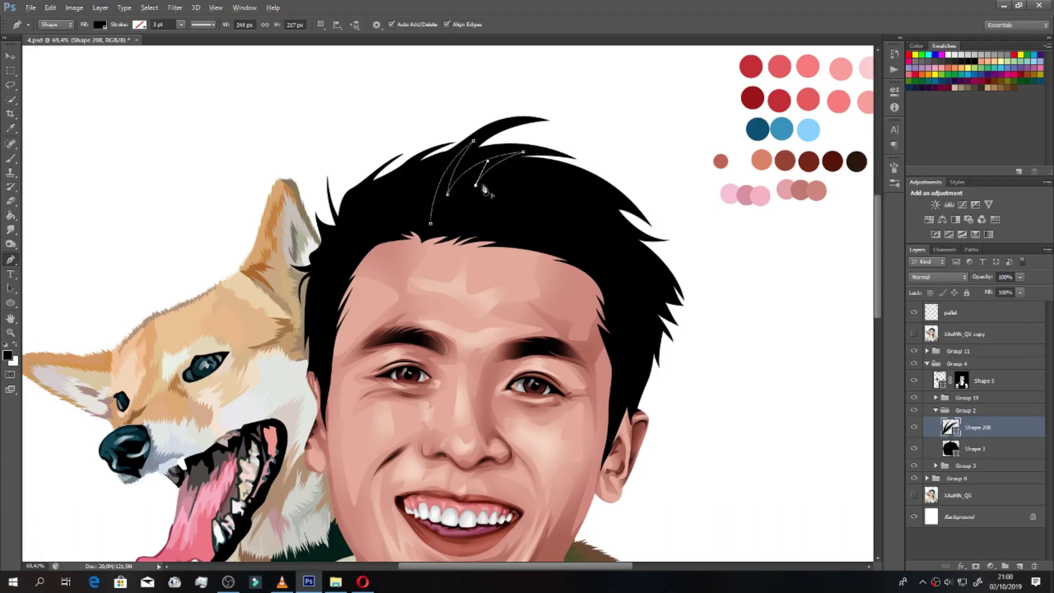
pyautogui.moveTo(620, 199); pyautogui.dragTo(705, 255)
pyautogui.keyDown('alt'); pyautogui.click(620, 199); pyautogui.keyUp('alt')
pyautogui.moveTo(530, 195); pyautogui.dragTo(495, 206)
pyautogui.keyDown('alt'); pyautogui.click(530, 195); pyautogui.keyUp('alt')
# Step: Add another strand tip and close the first hair-strand outline
pyautogui.moveTo(631, 229); pyautogui.dragTo(675, 236)
pyautogui.keyDown('alt'); pyautogui.click(631, 229); pyautogui.keyUp('alt')
pyautogui.moveTo(497, 234)
pyautogui.mouseDown()
pyautogui.moveTo(540, 239)
pyautogui.moveTo(545, 212)
pyautogui.mouseUp()
pyautogui.keyDown('alt'); pyautogui.click(496, 234); pyautogui.keyUp('alt')
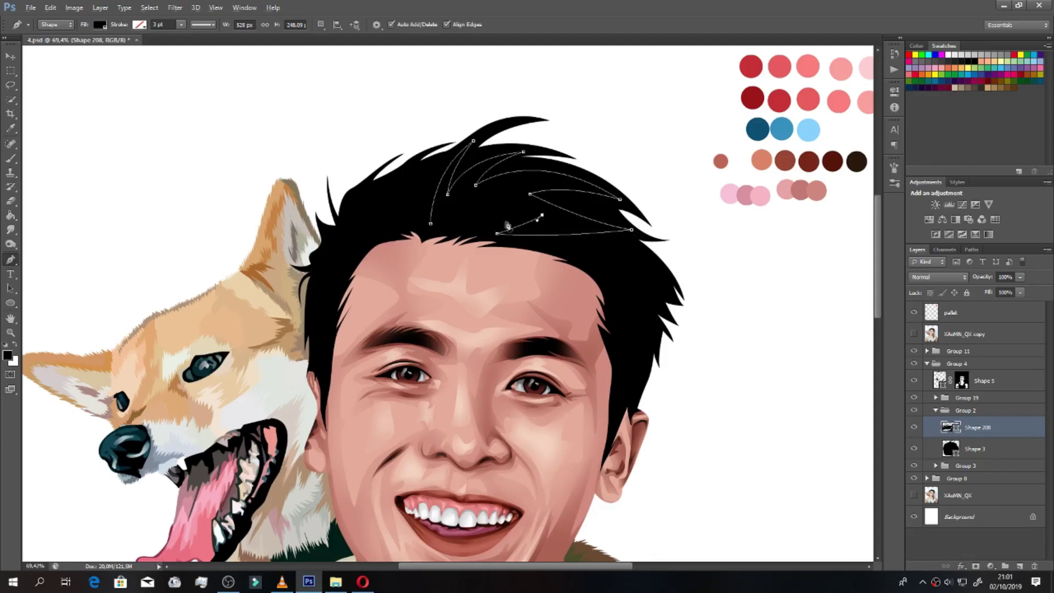
pyautogui.moveTo(460, 237); pyautogui.dragTo(417, 260)
pyautogui.keyDown('alt'); pyautogui.click(461, 238); pyautogui.keyUp('alt')
pyautogui.moveTo(493, 201); pyautogui.dragTo(506, 192)
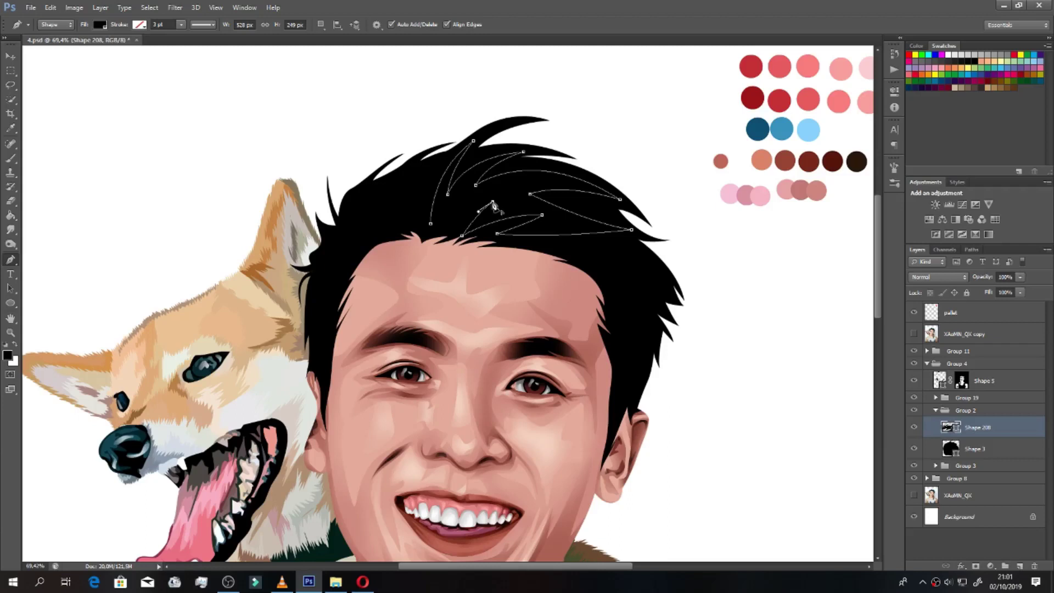
pyautogui.click(431, 224)
# Step: Set the path operation to Combine Shapes and recheck the reference photo
pyautogui.click(321, 24)
pyautogui.click(351, 47)
pyautogui.click(914, 333)
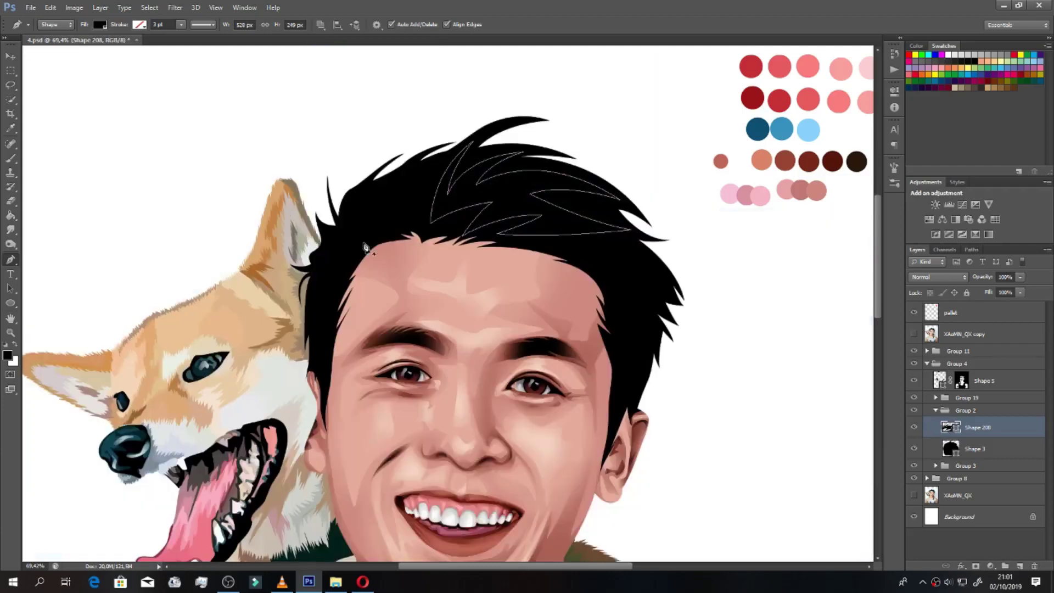
pyautogui.click(362, 242)
# Step: Draw a second pointed strand on the hair's left side and adjust its lower-left curve
pyautogui.moveTo(363, 189); pyautogui.dragTo(383, 163)
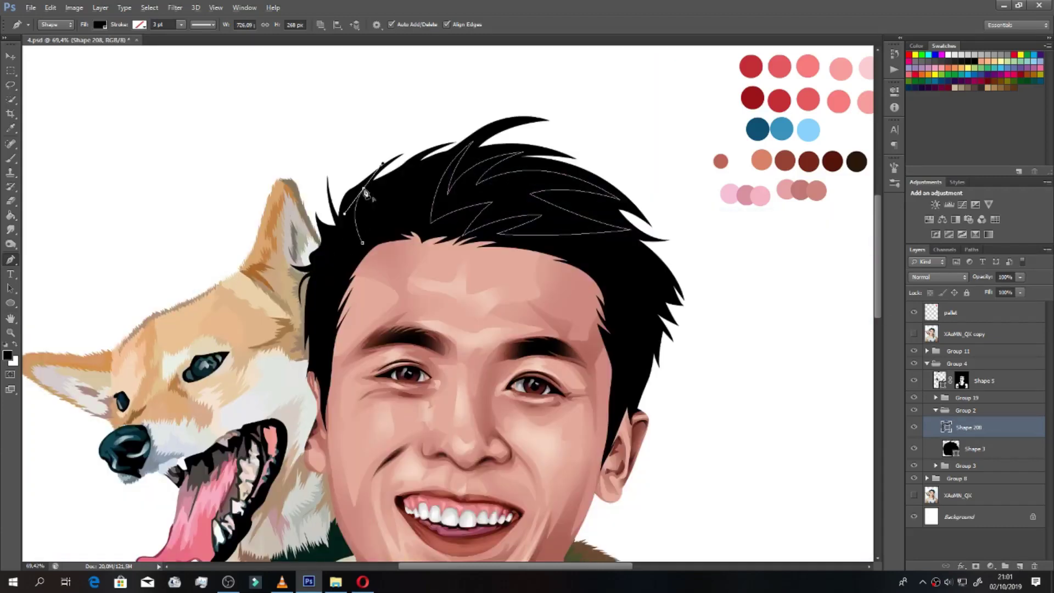
pyautogui.moveTo(370, 225); pyautogui.dragTo(377, 237)
pyautogui.moveTo(409, 168); pyautogui.dragTo(435, 158)
pyautogui.moveTo(389, 237); pyautogui.dragTo(391, 257)
pyautogui.click(390, 233)
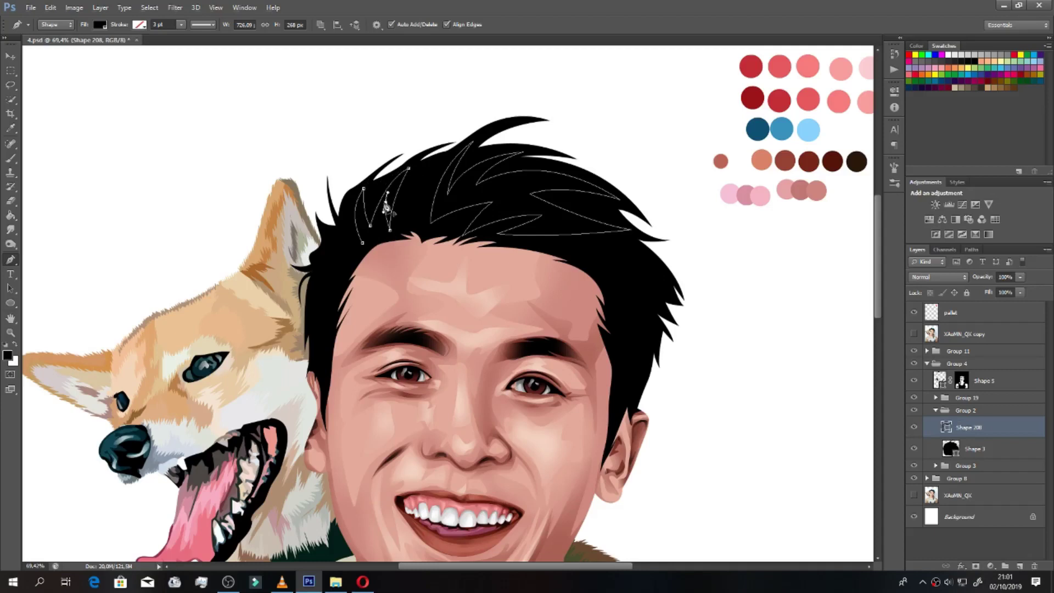
pyautogui.click(364, 245)
pyautogui.moveTo(364, 245); pyautogui.dragTo(366, 252)
pyautogui.hotkey('alt', '[')
pyautogui.scroll(-2, 348, 254)
# Step: Reselect Shape 208, deselect its anchor points, and confirm the Combine Shapes setting
pyautogui.click(956, 429)
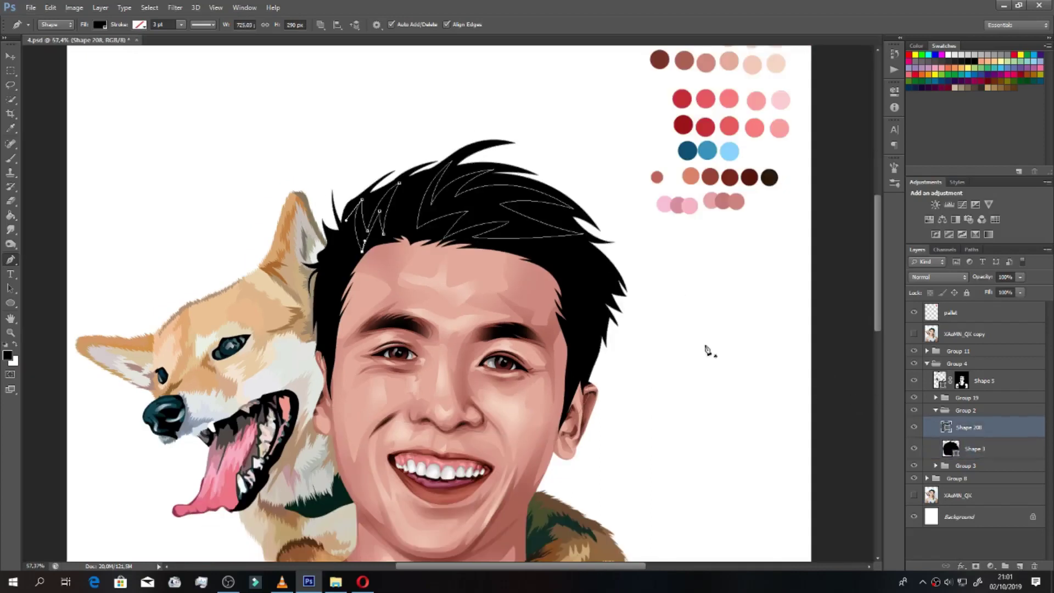
pyautogui.hotkey('alt', '[')
pyautogui.hotkey('alt', ']')
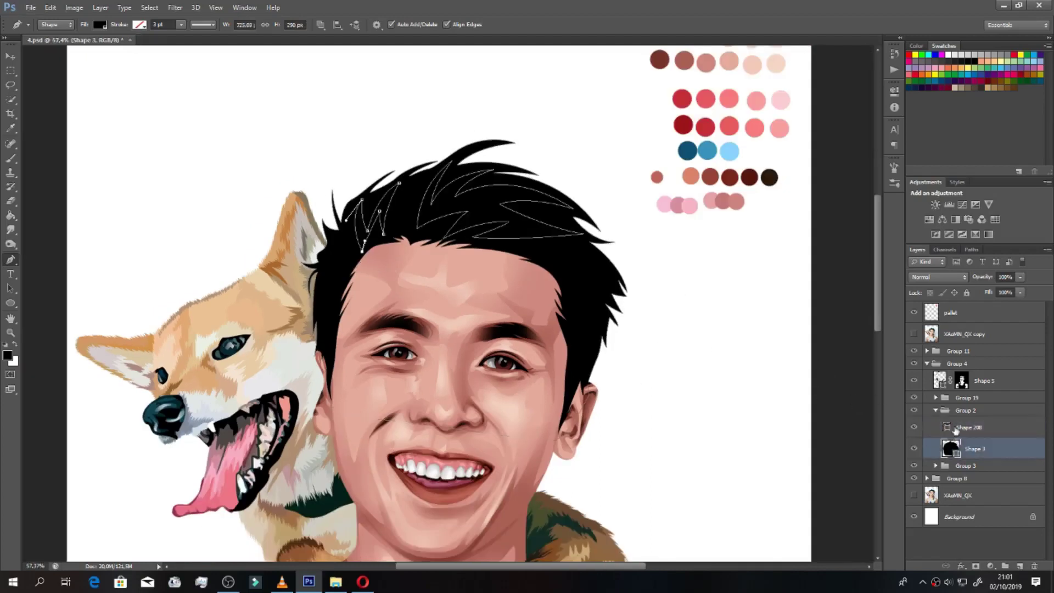
pyautogui.keyDown('ctrl'); pyautogui.click(447, 281); pyautogui.keyUp('ctrl')
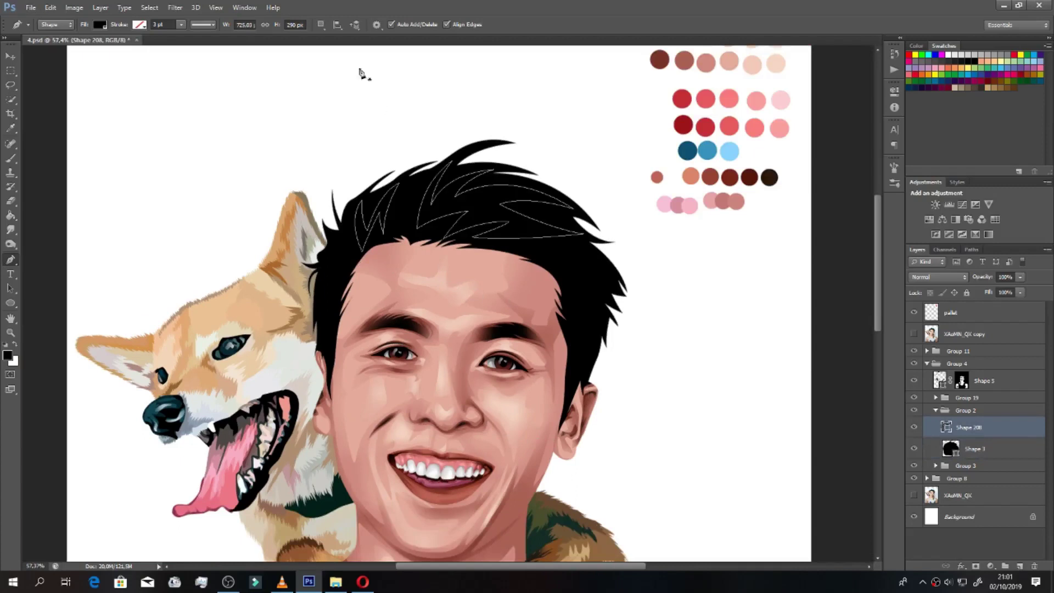
pyautogui.click(320, 24)
pyautogui.scroll(2, 332, 282)
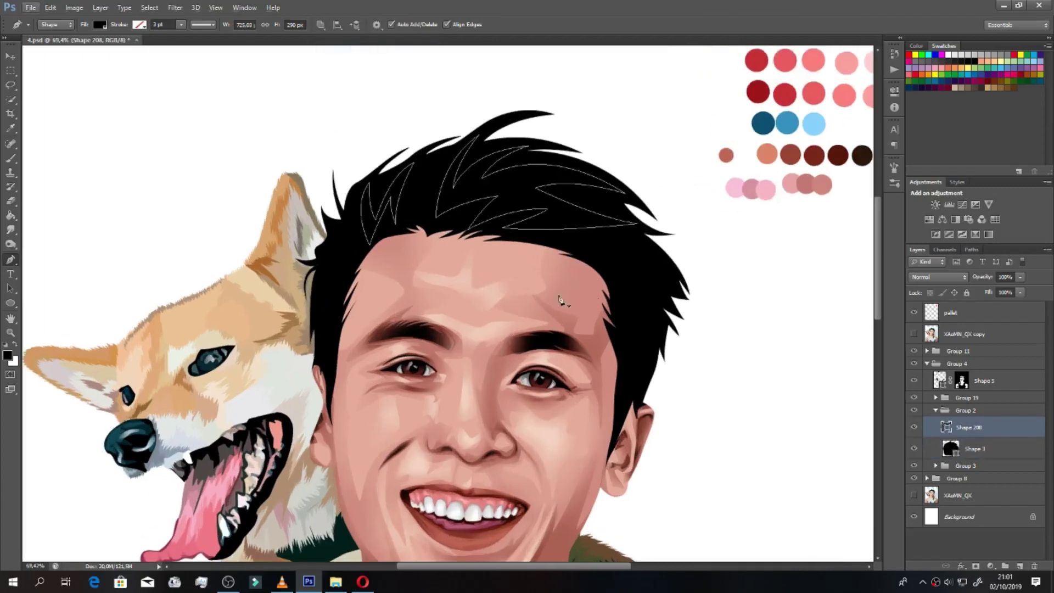
pyautogui.scroll(-2, 589, 255)
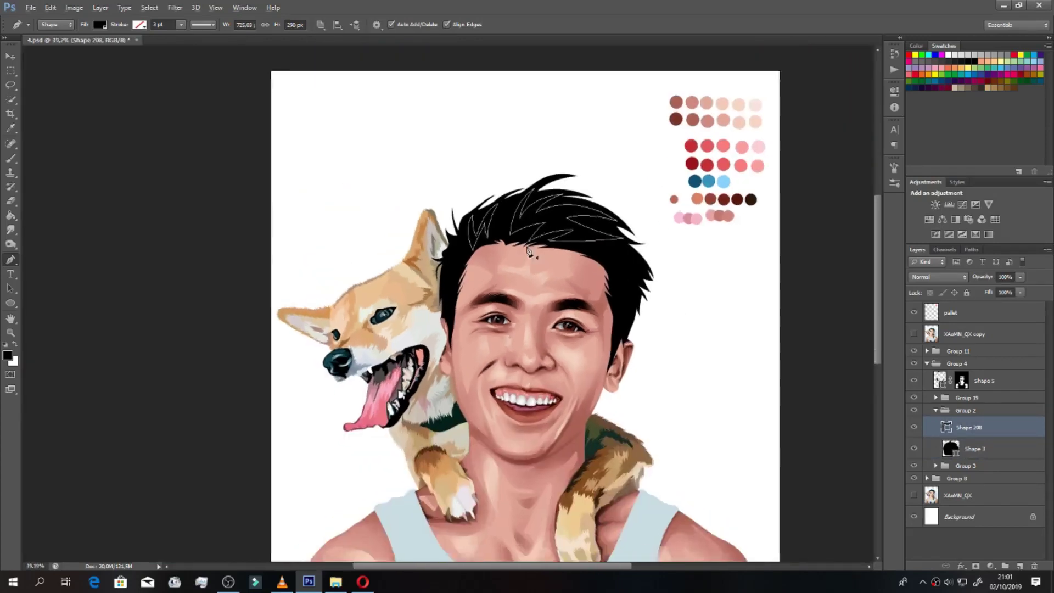
# Step: Add another five-point strand along the top of the hair
pyautogui.click(492, 201)
pyautogui.click(527, 183)
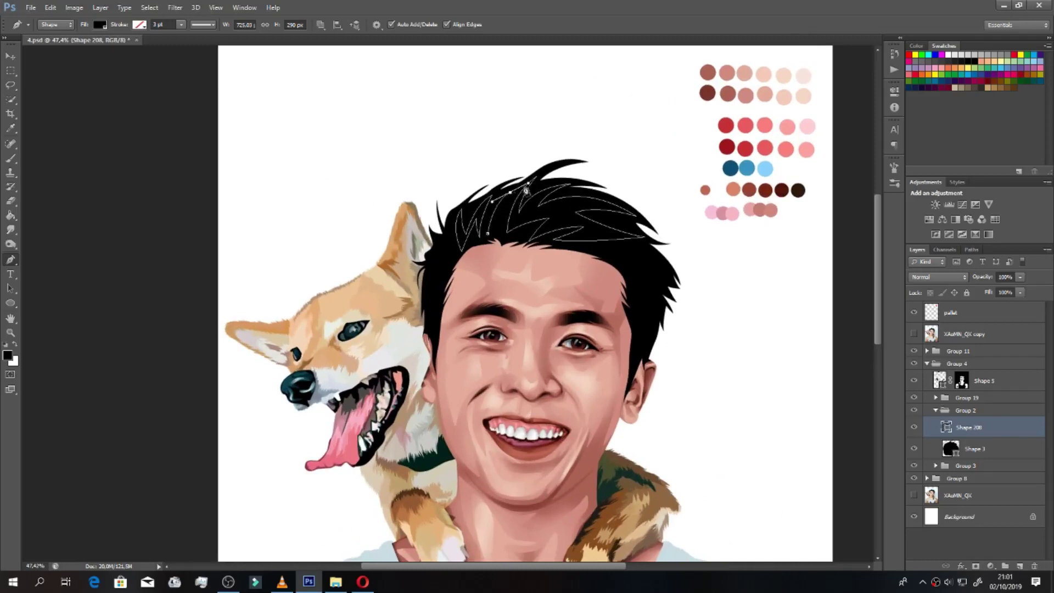
pyautogui.click(501, 227)
pyautogui.click(501, 206)
pyautogui.click(498, 216)
pyautogui.scroll(-3, 496, 251)
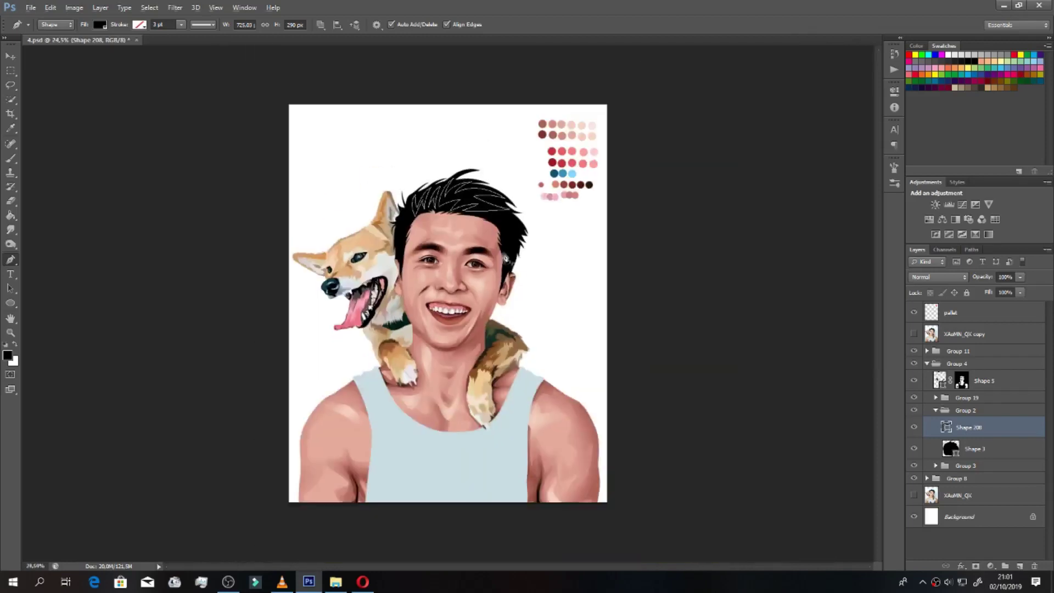
# Step: Fill Shape 208 with grey #4f4f4f and give it a layer mask for brush painting
pyautogui.doubleClick(945, 429)
pyautogui.moveTo(789, 357)
pyautogui.mouseDown()
pyautogui.moveTo(730, 360)
pyautogui.moveTo(799, 343)
pyautogui.moveTo(828, 358)
pyautogui.moveTo(828, 340)
pyautogui.moveTo(822, 362)
pyautogui.mouseUp()
pyautogui.moveTo(742, 374); pyautogui.dragTo(732, 367)
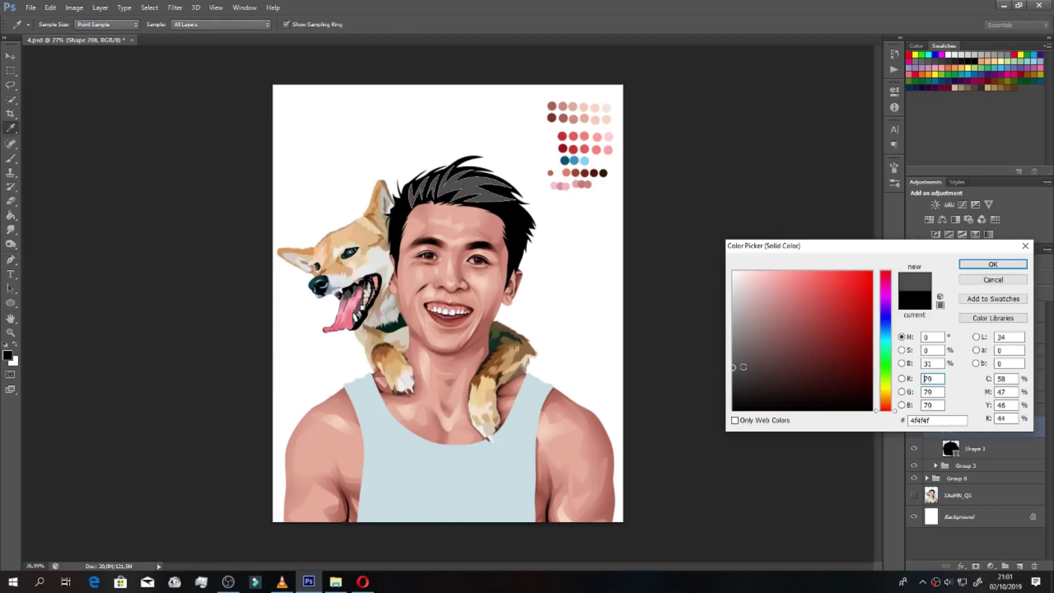
pyautogui.click(983, 267)
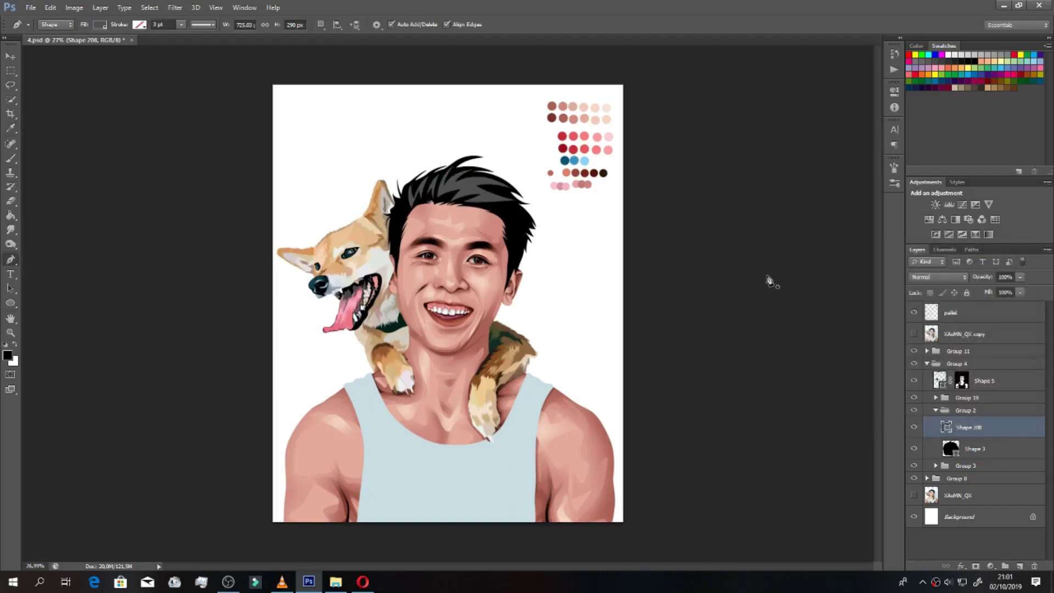
pyautogui.click(976, 564)
pyautogui.press('b')
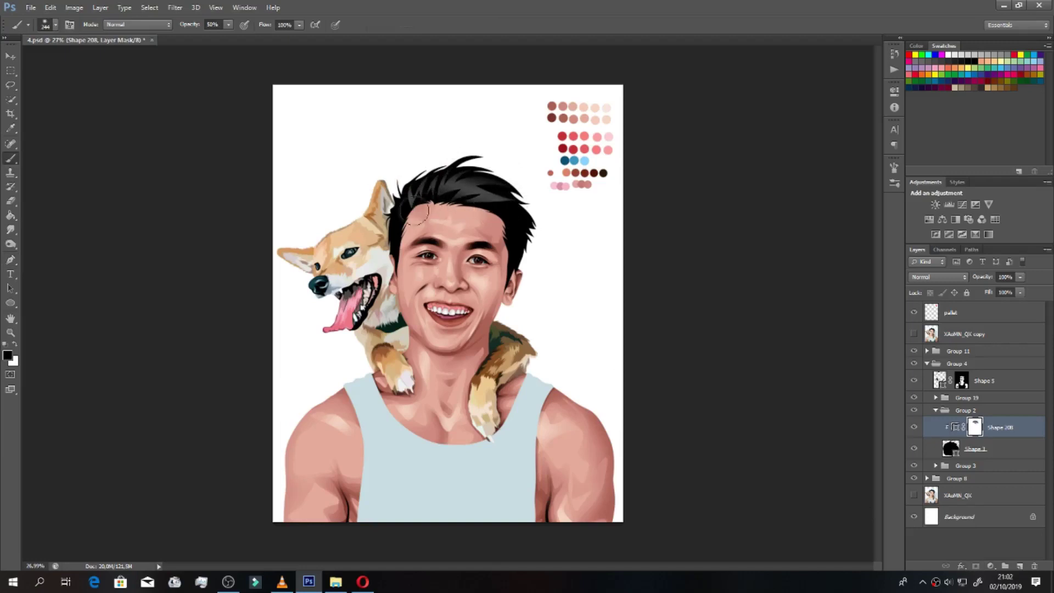
pyautogui.scroll(-2, 523, 204)
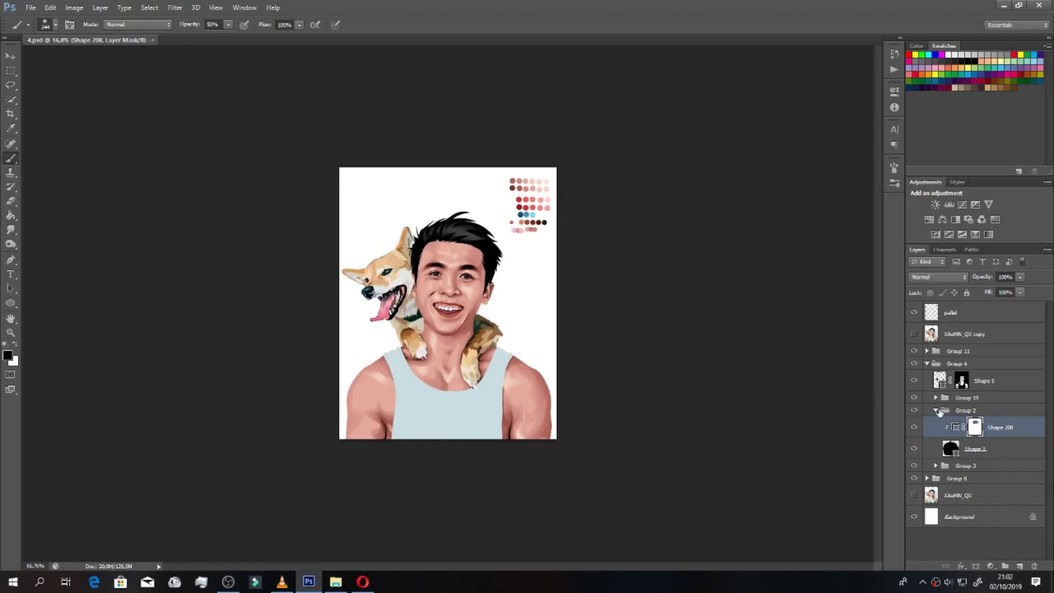
# Step: Expand Group 3 to reach the shirt shape and show the reference photo for tracing
pyautogui.click(935, 410)
pyautogui.click(935, 423)
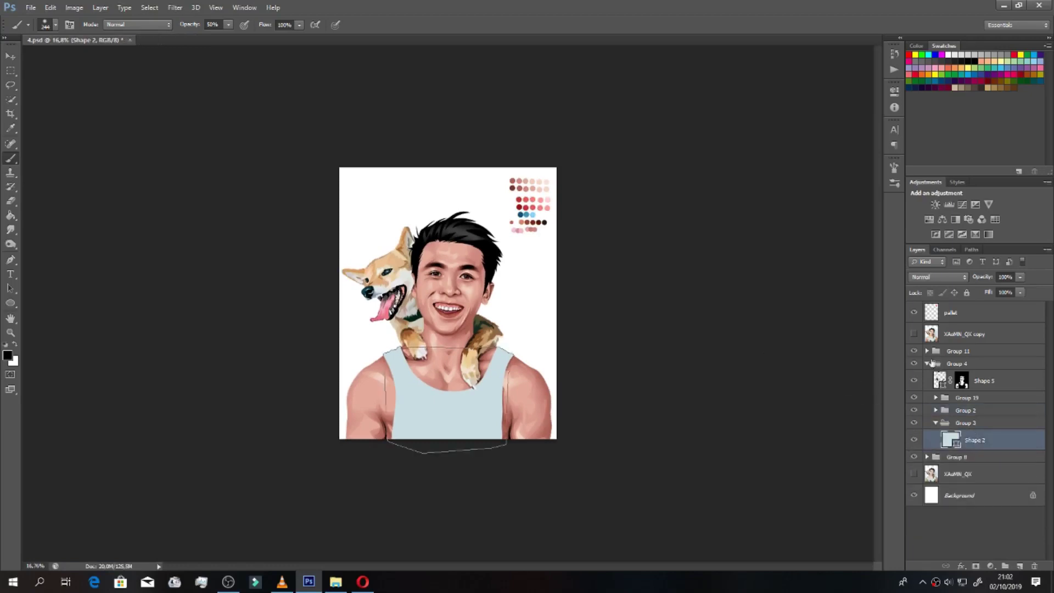
pyautogui.click(914, 334)
pyautogui.scroll(2, 466, 416)
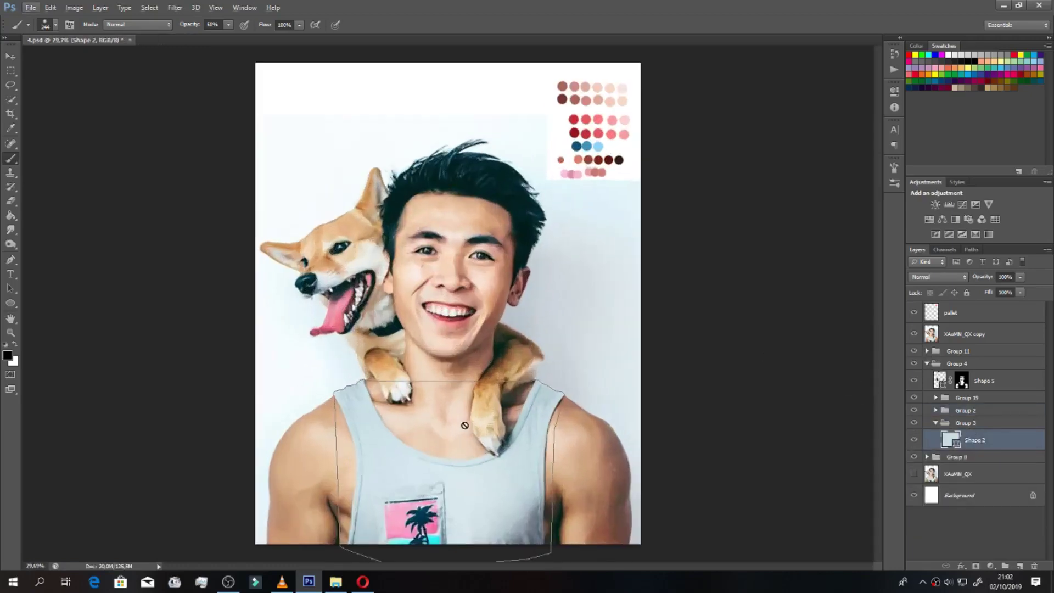
pyautogui.press('p')
pyautogui.scroll(1, 547, 511)
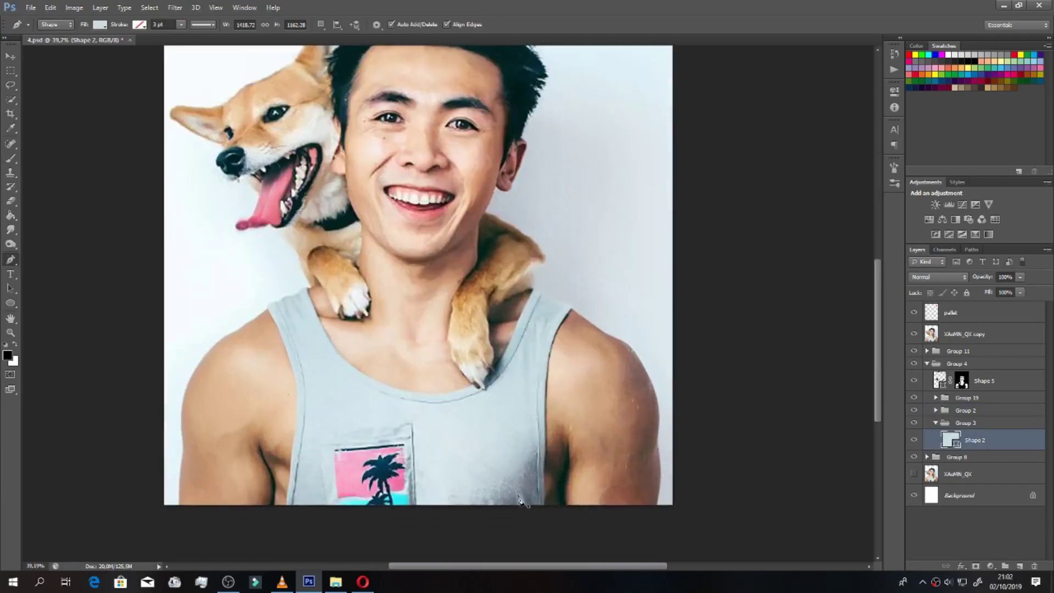
# Step: Trace the shadow outline from the shirt hem up the right side, right strap and neckline
pyautogui.click(473, 517)
pyautogui.click(480, 488)
pyautogui.moveTo(501, 494); pyautogui.dragTo(516, 475)
pyautogui.click(526, 461)
pyautogui.click(535, 444)
pyautogui.click(539, 508)
pyautogui.moveTo(523, 524); pyautogui.dragTo(509, 525)
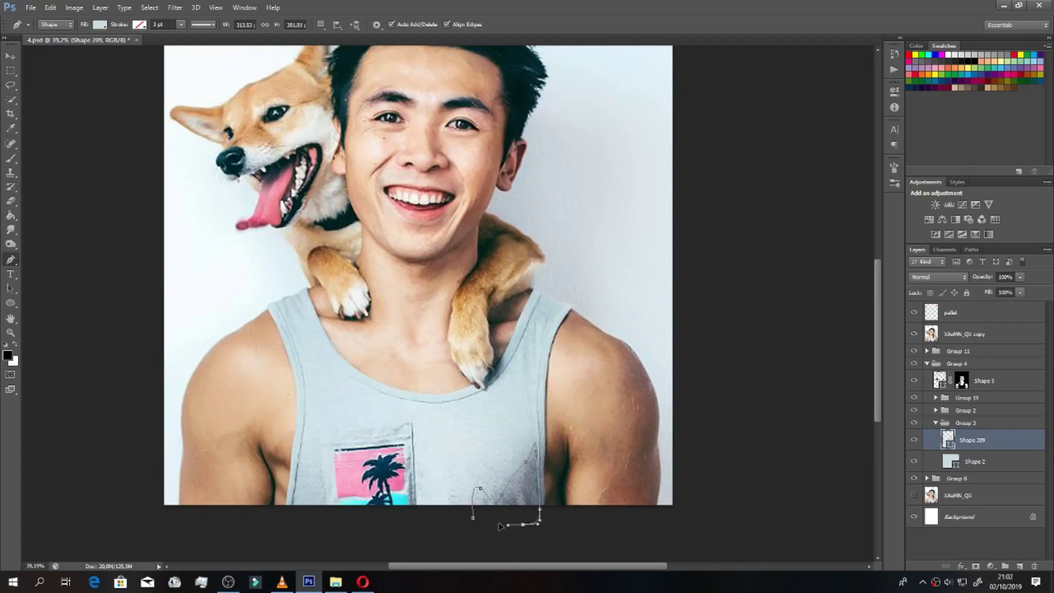
pyautogui.moveTo(545, 482); pyautogui.dragTo(544, 418)
pyautogui.moveTo(551, 338); pyautogui.dragTo(558, 304)
pyautogui.click(520, 336)
pyautogui.click(486, 393)
pyautogui.moveTo(401, 396); pyautogui.dragTo(356, 381)
pyautogui.moveTo(310, 318); pyautogui.dragTo(303, 323)
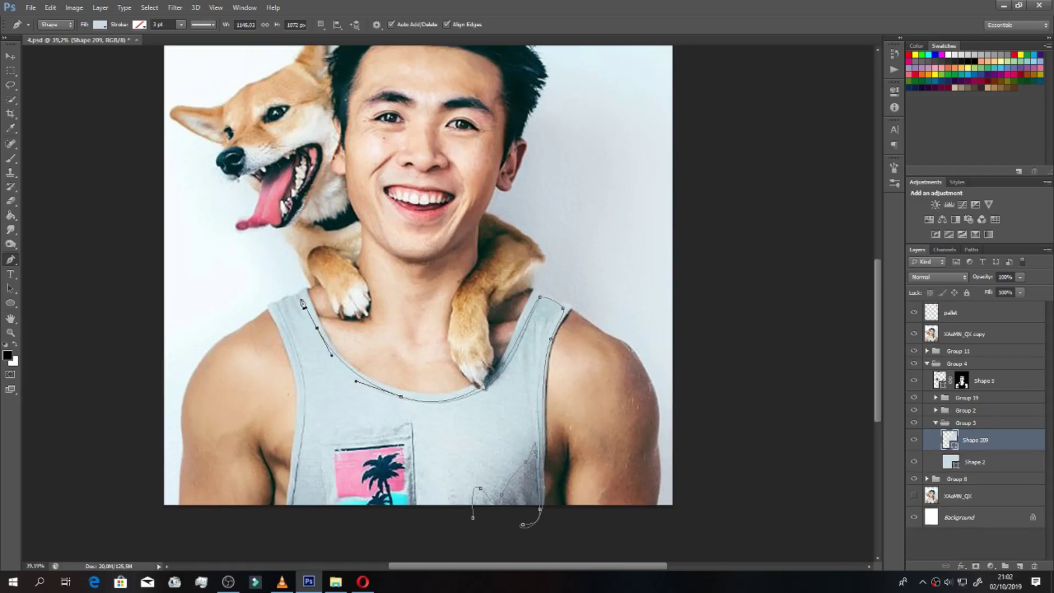
# Step: Trace the shadow along the left shoulder strap and the shirt's jagged hem
pyautogui.click(291, 322)
pyautogui.click(290, 302)
pyautogui.click(283, 328)
pyautogui.click(272, 301)
pyautogui.moveTo(304, 411); pyautogui.dragTo(295, 463)
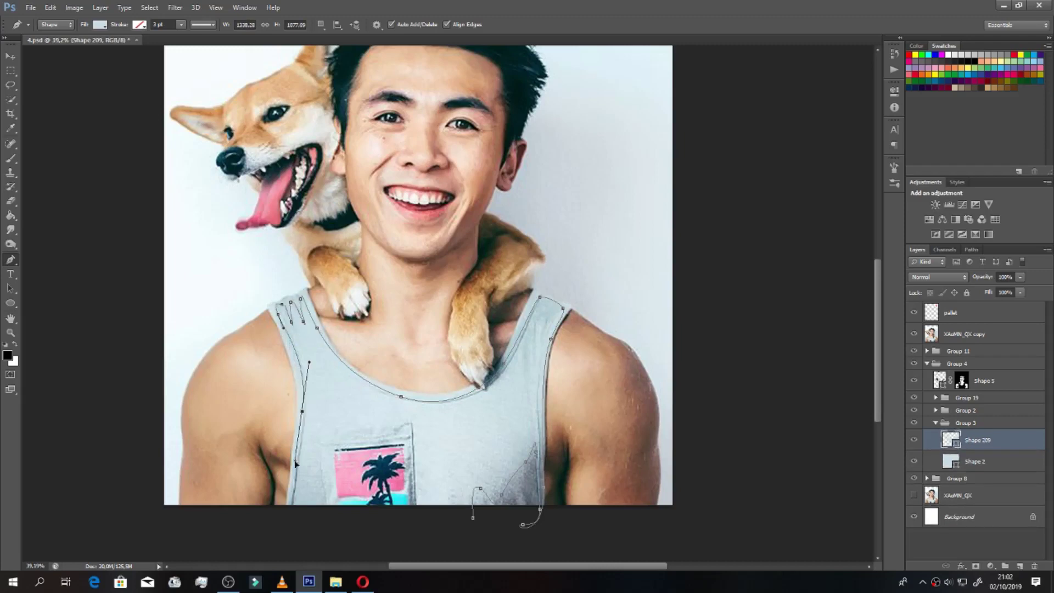
pyautogui.moveTo(296, 509); pyautogui.dragTo(302, 476)
pyautogui.click(316, 506)
pyautogui.click(334, 474)
pyautogui.moveTo(375, 518)
pyautogui.mouseDown()
pyautogui.moveTo(399, 514)
pyautogui.moveTo(413, 540)
pyautogui.mouseUp()
# Step: Continue the outline up the left side, across the neckline and right shoulder, closing the shape
pyautogui.click(272, 539)
pyautogui.click(254, 418)
pyautogui.click(249, 312)
pyautogui.click(275, 289)
pyautogui.moveTo(299, 274); pyautogui.dragTo(327, 280)
pyautogui.click(385, 308)
pyautogui.moveTo(570, 261); pyautogui.dragTo(609, 302)
pyautogui.click(589, 398)
pyautogui.moveTo(550, 542); pyautogui.dragTo(521, 554)
pyautogui.click(475, 520)
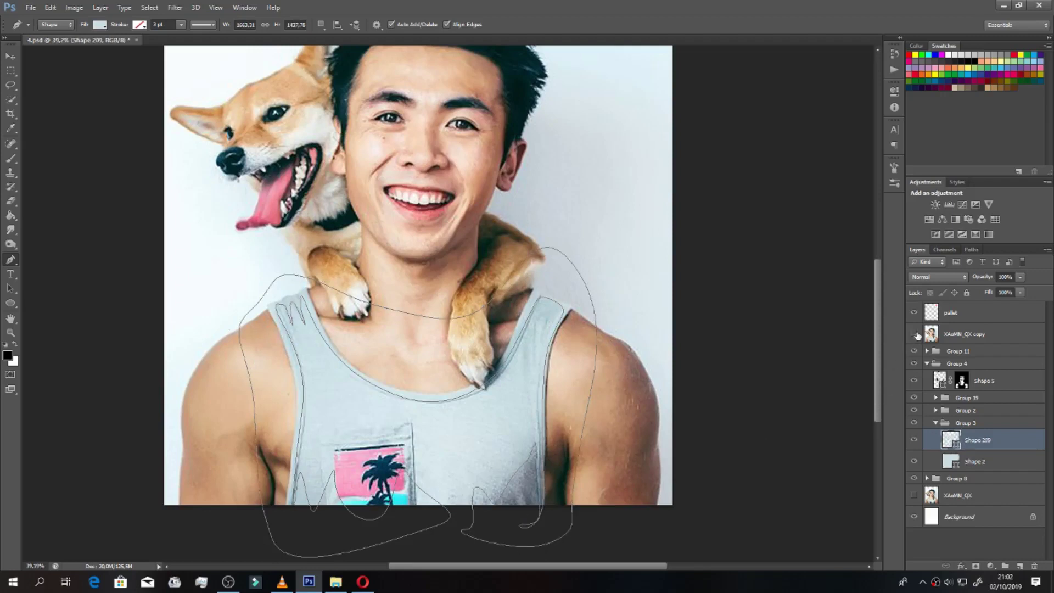
# Step: Hide the photo, clip Shape 209 to the tank top and fill it #608996
pyautogui.click(914, 334)
pyautogui.keyDown('alt'); pyautogui.click(955, 451); pyautogui.keyUp('alt')
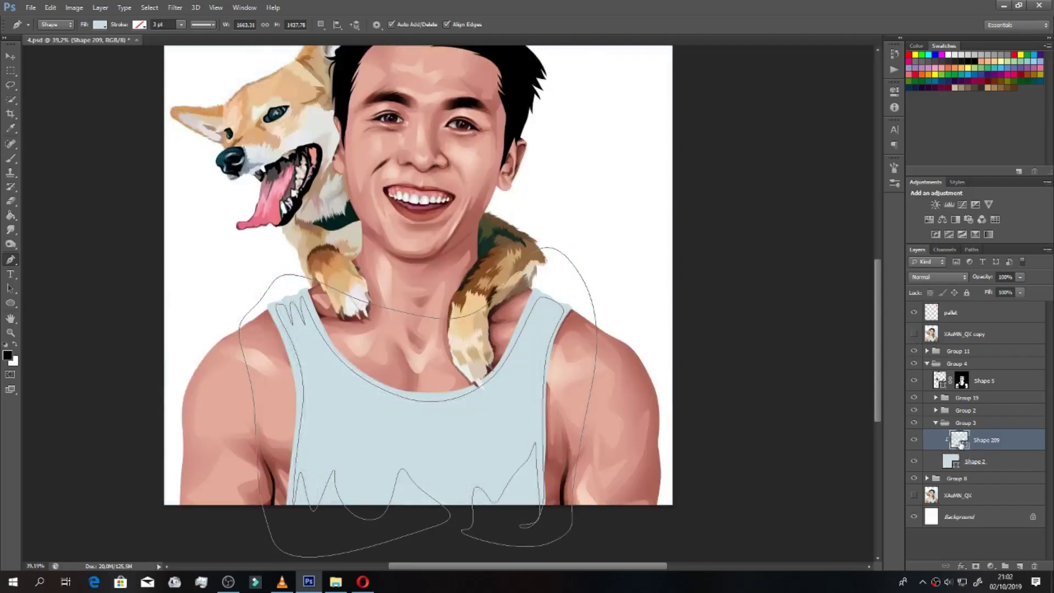
pyautogui.doubleClick(959, 440)
pyautogui.click(784, 329)
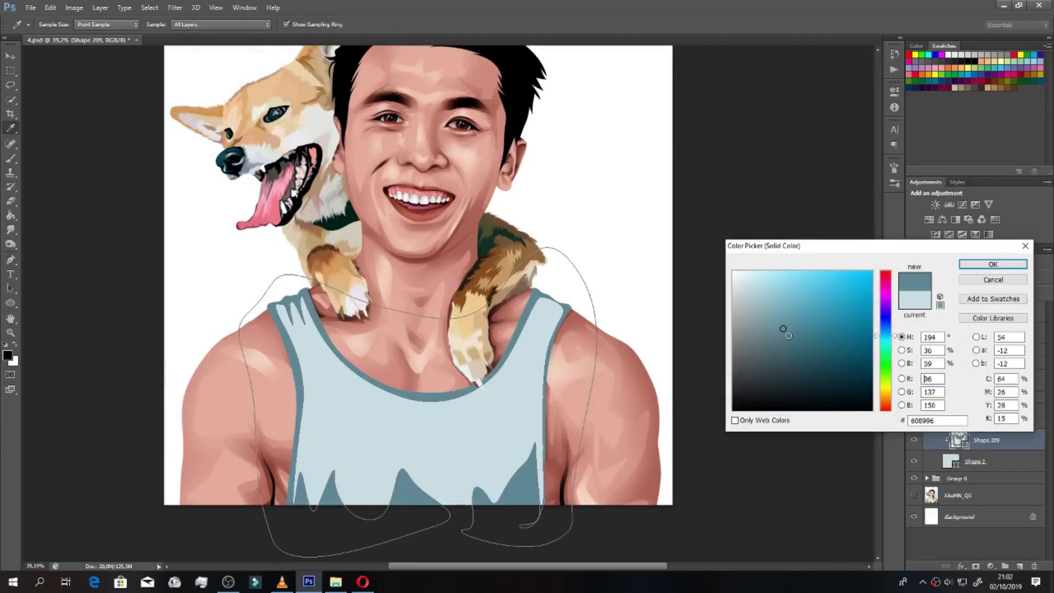
pyautogui.click(993, 264)
pyautogui.press('p')
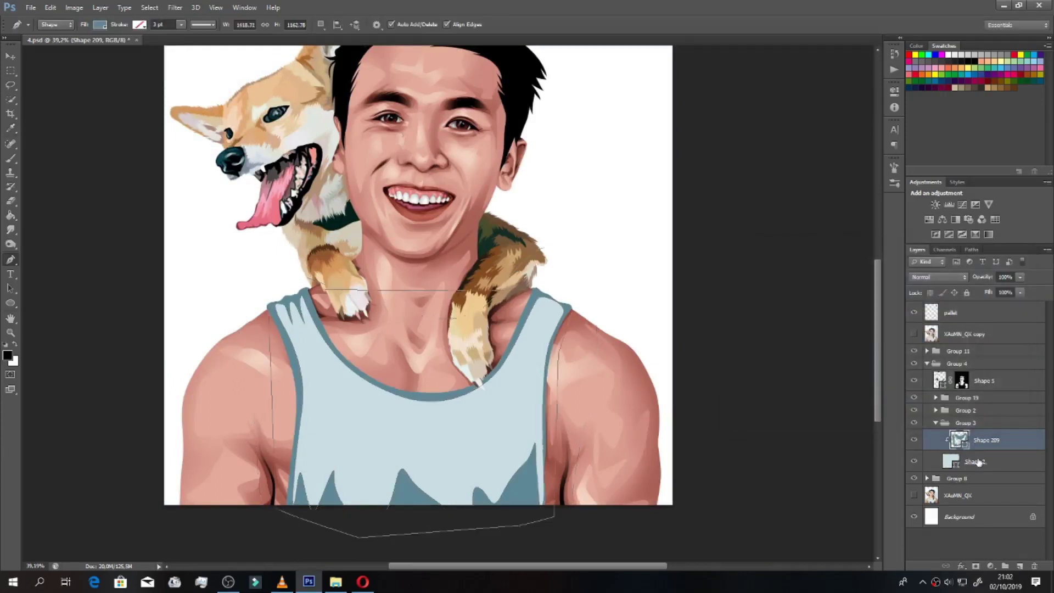
pyautogui.click(966, 462)
pyautogui.press('Escape')
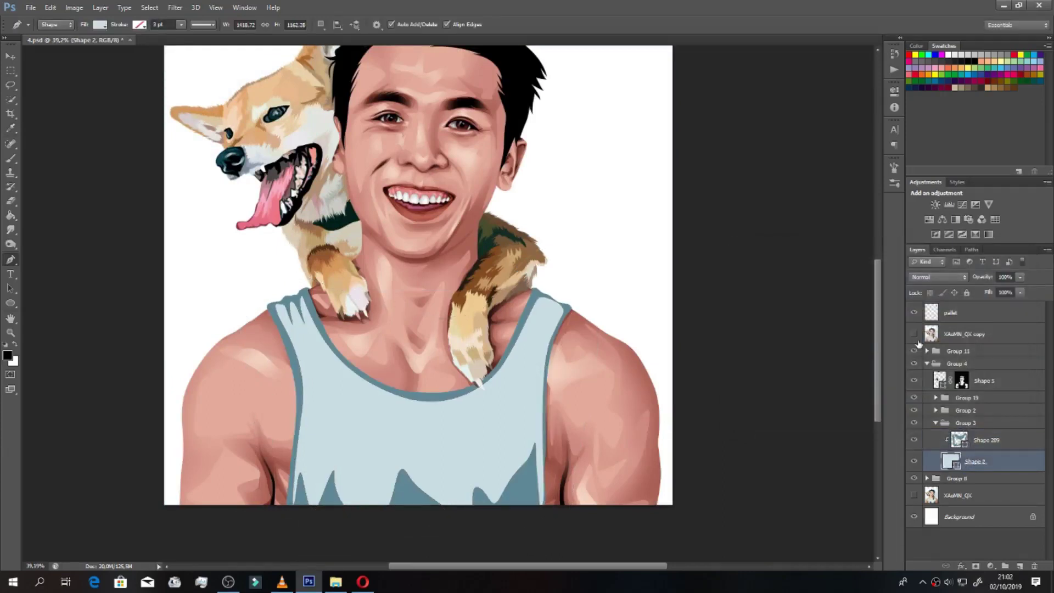
# Step: Start the mid-tone shape at the right strap and trace the neckline shading to the left strap
pyautogui.click(913, 334)
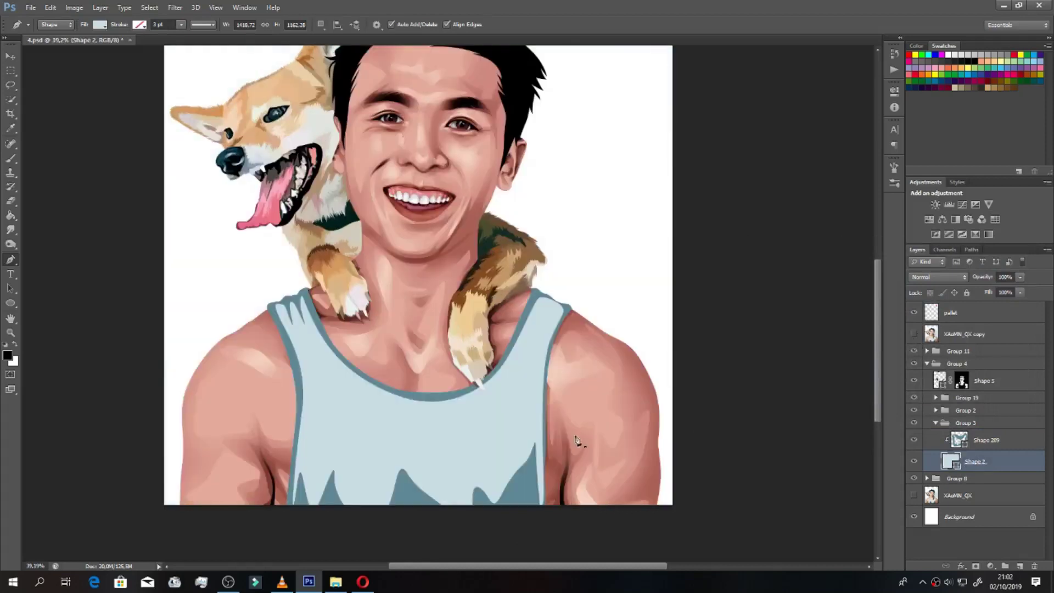
pyautogui.click(538, 445)
pyautogui.moveTo(524, 367); pyautogui.dragTo(541, 343)
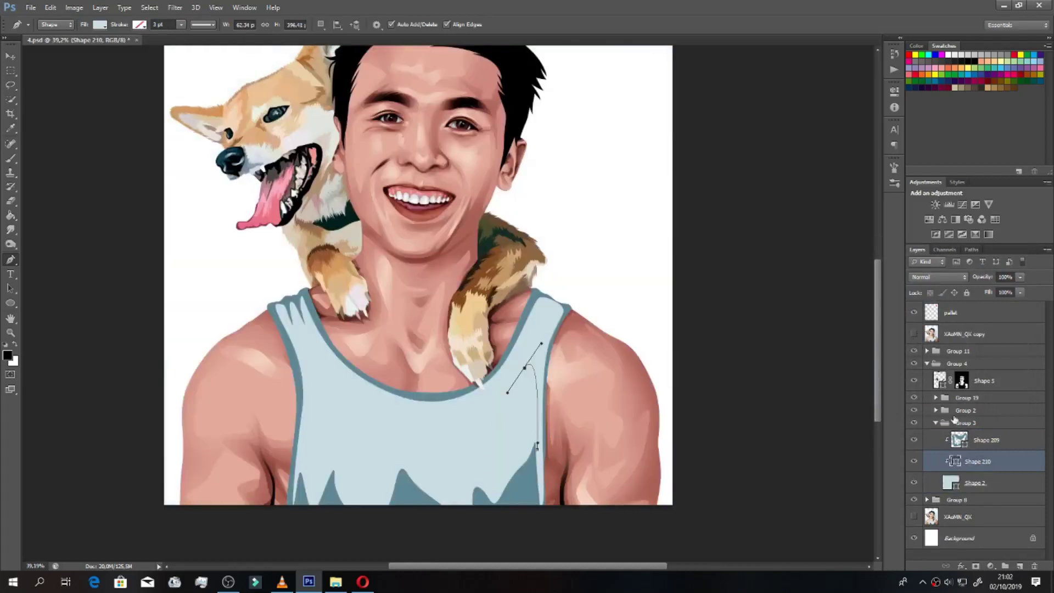
pyautogui.click(914, 334)
pyautogui.moveTo(456, 463); pyautogui.dragTo(433, 463)
pyautogui.moveTo(404, 431); pyautogui.dragTo(387, 439)
pyautogui.click(331, 461)
pyautogui.click(321, 418)
pyautogui.moveTo(316, 369); pyautogui.dragTo(336, 395)
pyautogui.moveTo(315, 326); pyautogui.dragTo(346, 353)
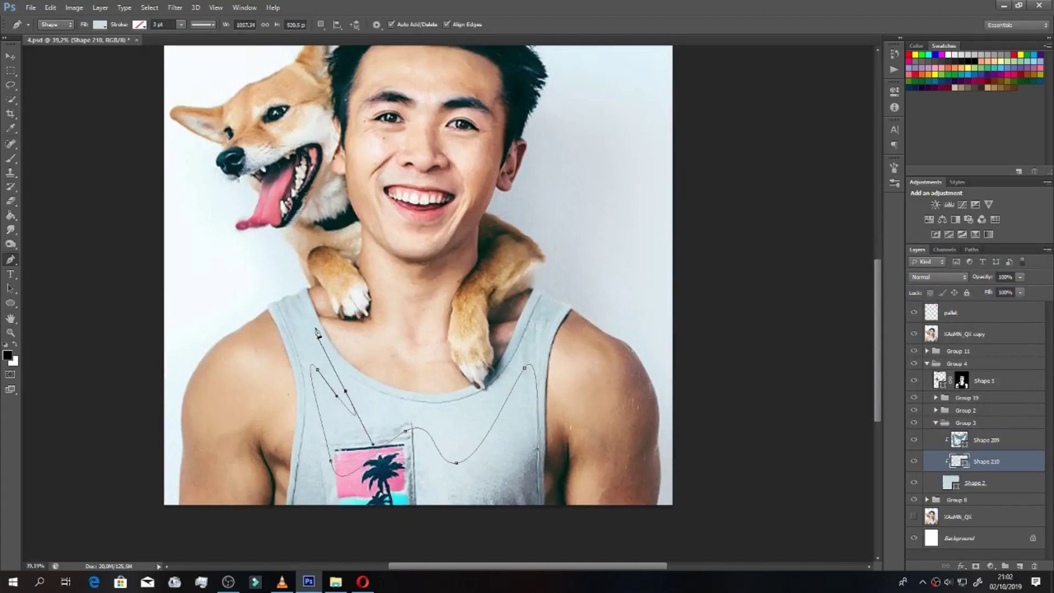
pyautogui.moveTo(259, 276); pyautogui.dragTo(252, 308)
# Step: Trace the shape along the shirt bottom and around the right shoulder, then close it
pyautogui.click(314, 535)
pyautogui.click(400, 537)
pyautogui.moveTo(531, 535); pyautogui.dragTo(568, 528)
pyautogui.click(583, 473)
pyautogui.click(571, 285)
pyautogui.click(528, 276)
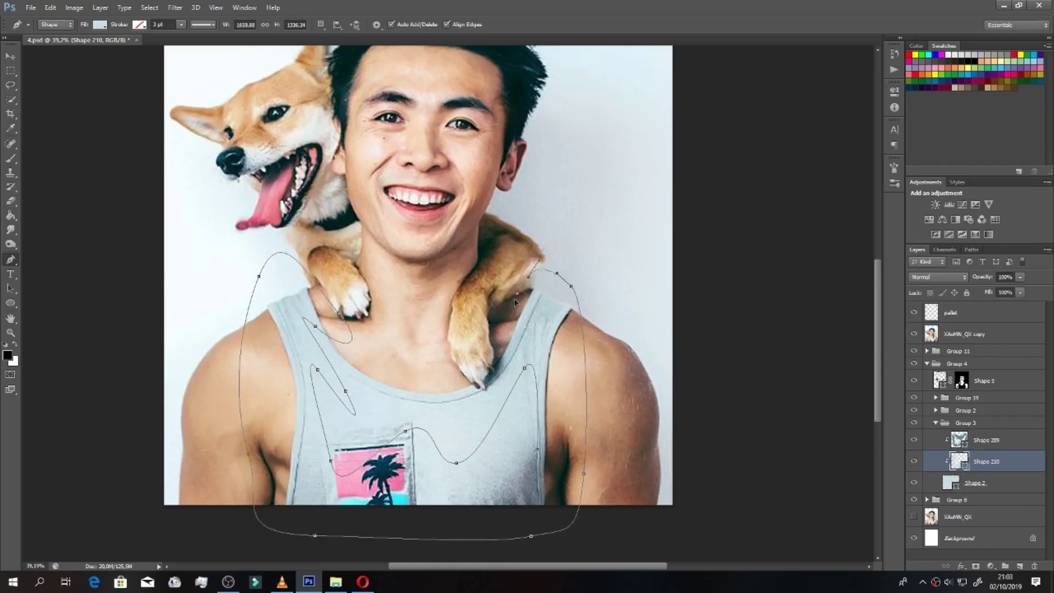
pyautogui.moveTo(423, 393)
pyautogui.mouseDown()
pyautogui.moveTo(416, 401)
pyautogui.moveTo(469, 403)
pyautogui.mouseUp()
pyautogui.moveTo(538, 322)
pyautogui.mouseDown()
pyautogui.moveTo(515, 358)
pyautogui.moveTo(557, 406)
pyautogui.mouseUp()
pyautogui.click(570, 310)
pyautogui.click(548, 488)
pyautogui.press('Return')
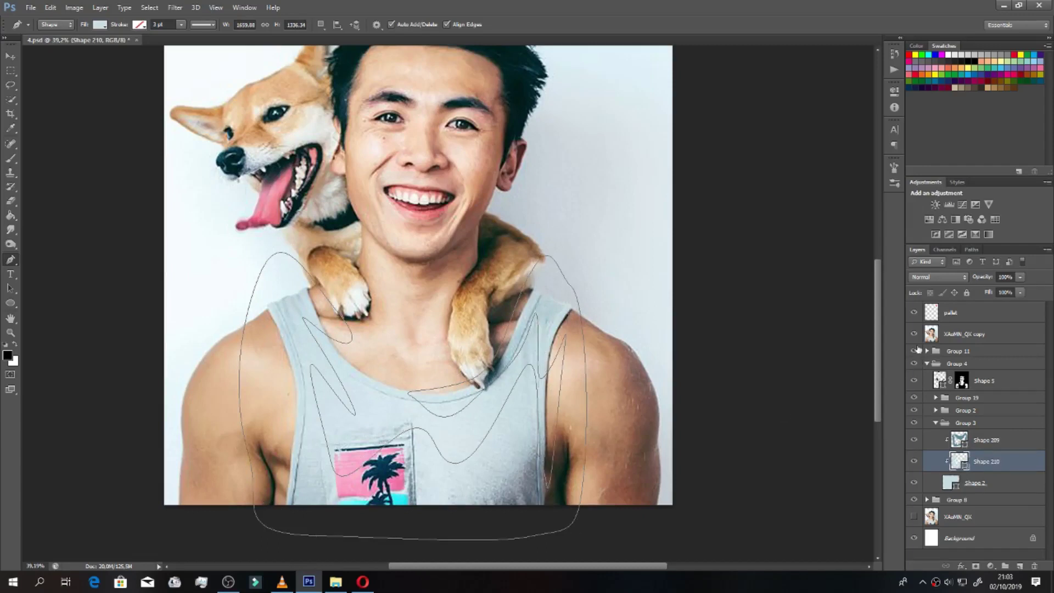
# Step: Hide the photo and fill Shape 210 with mid blue-grey #8fb0bb
pyautogui.click(914, 334)
pyautogui.doubleClick(960, 461)
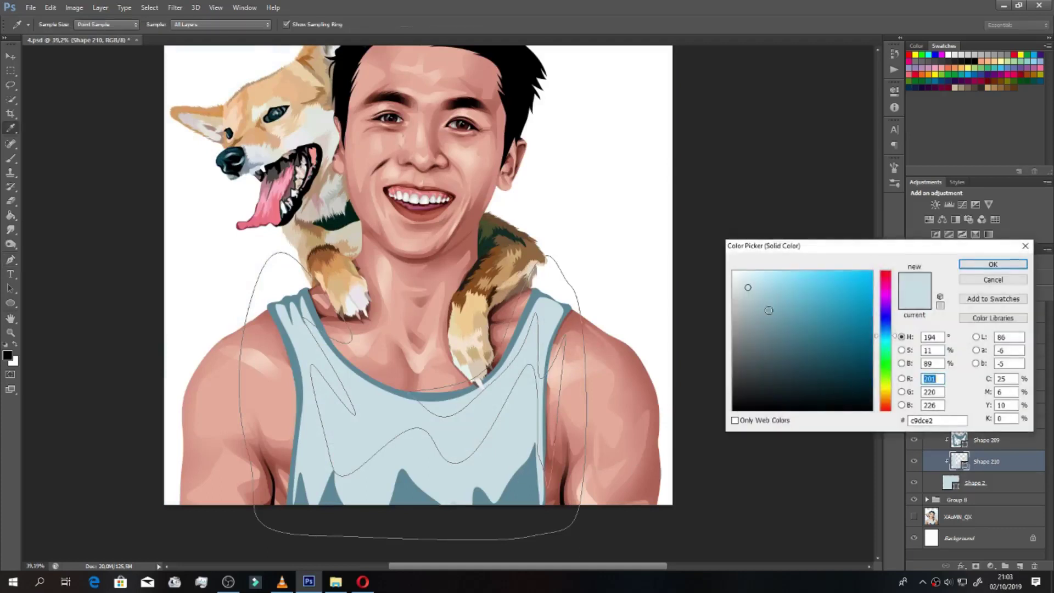
pyautogui.moveTo(768, 310); pyautogui.dragTo(762, 303)
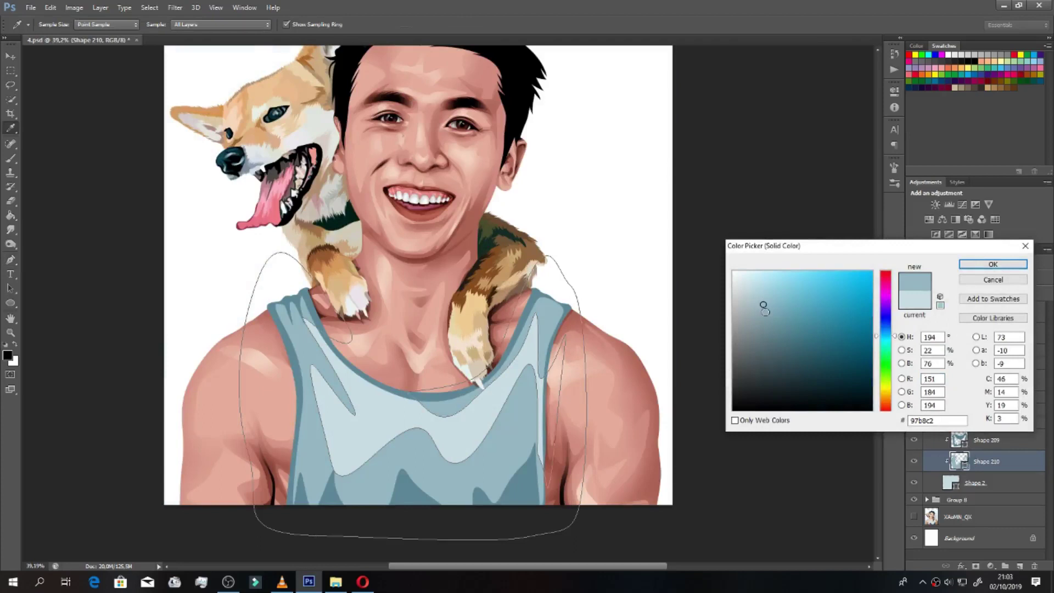
pyautogui.click(988, 264)
pyautogui.press('Escape')
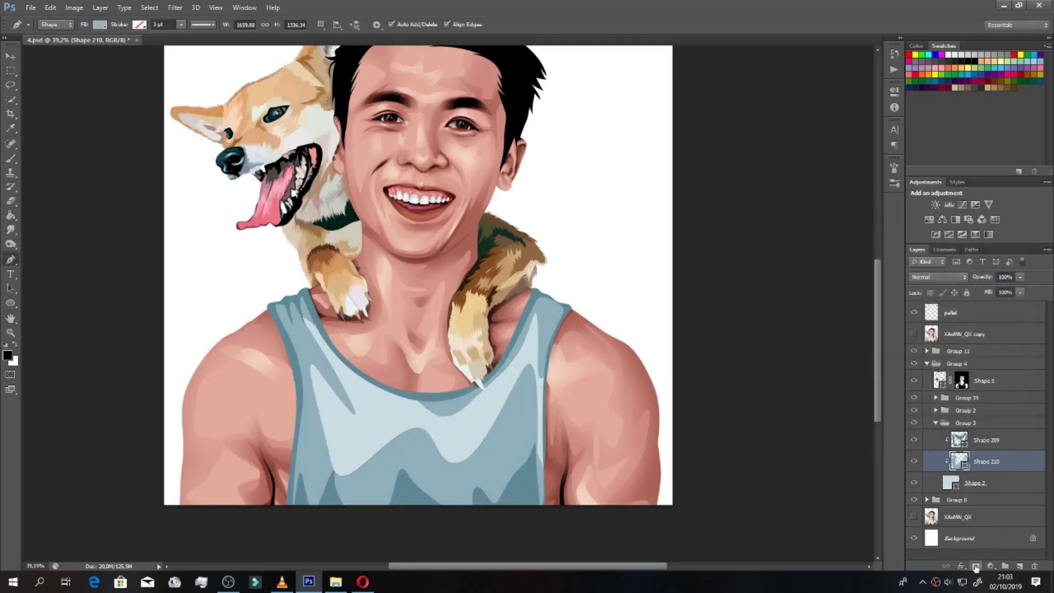
# Step: Mask Shape 210 and brush out its shading near the left strap
pyautogui.click(973, 567)
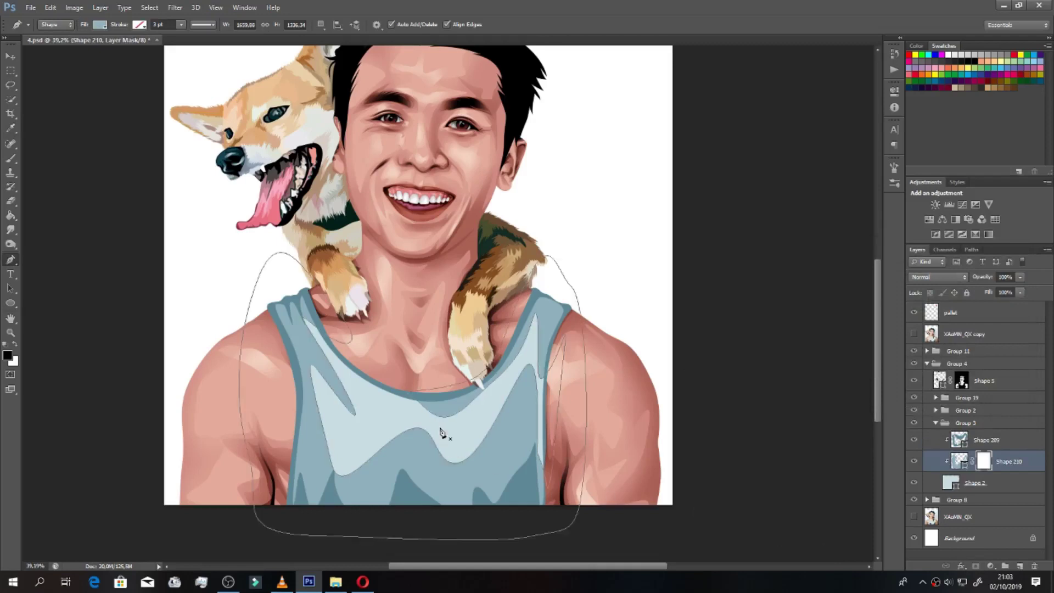
pyautogui.press('b')
pyautogui.moveTo(352, 406)
pyautogui.mouseDown()
pyautogui.moveTo(329, 354)
pyautogui.moveTo(340, 463)
pyautogui.moveTo(359, 442)
pyautogui.moveTo(454, 439)
pyautogui.moveTo(548, 351)
pyautogui.moveTo(536, 383)
pyautogui.mouseUp()
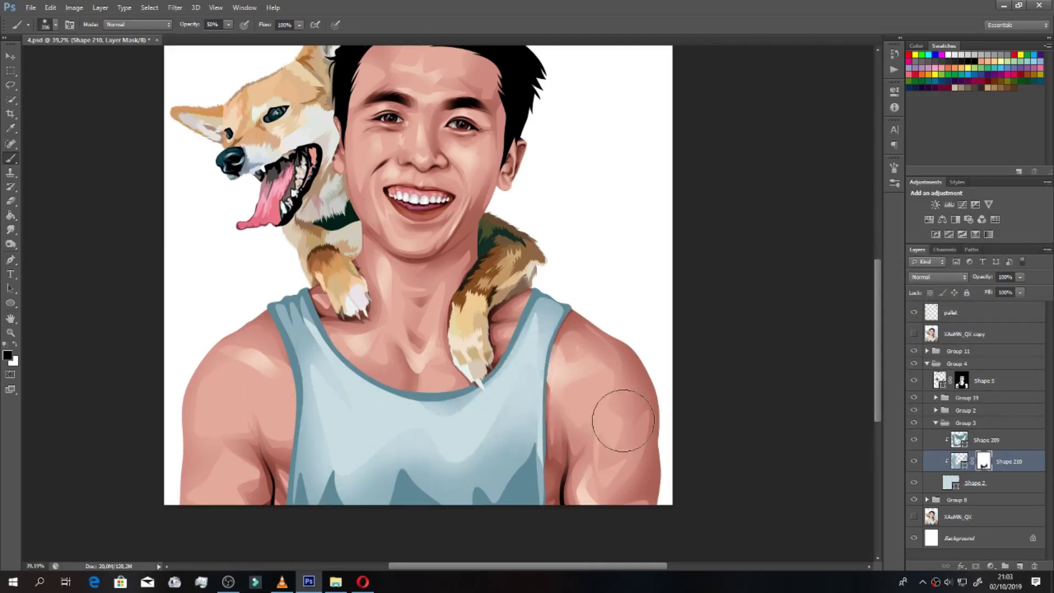
# Step: Mask Shape 209 and soften it with a smaller brush on the straps and lower chest
pyautogui.keyDown('ctrl'); pyautogui.click(955, 440); pyautogui.keyUp('ctrl')
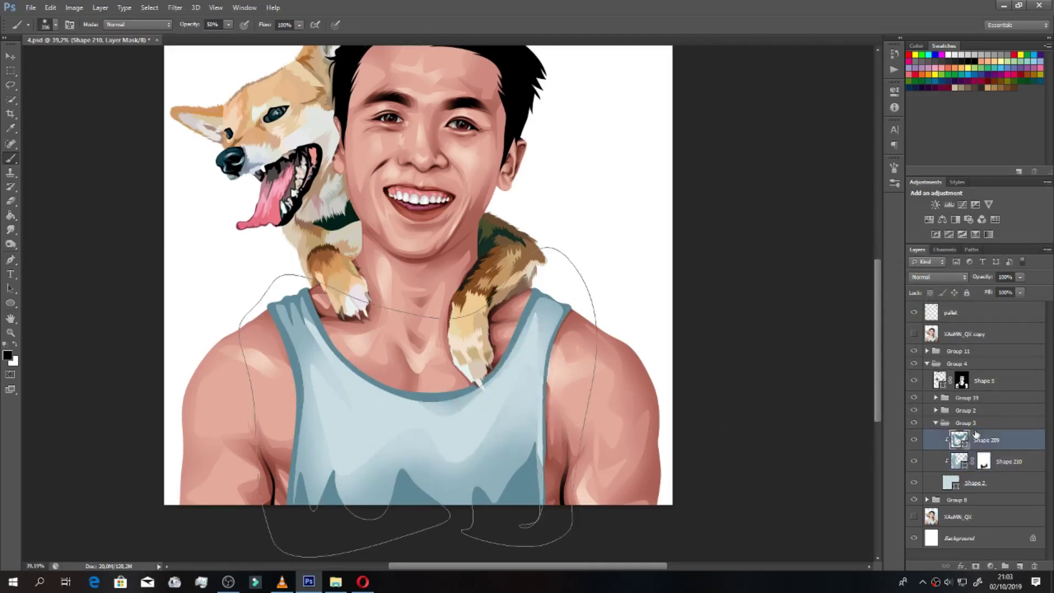
pyautogui.click(976, 566)
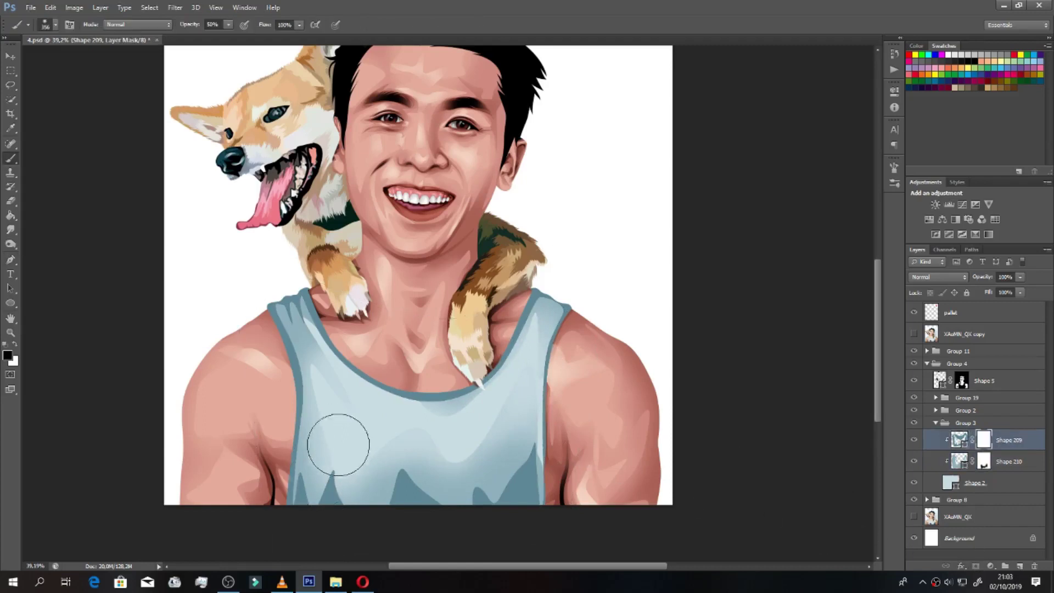
pyautogui.keyDown('alt'); pyautogui.rightClick(330, 428); pyautogui.keyUp('alt')
pyautogui.moveTo(314, 362); pyautogui.dragTo(324, 379)
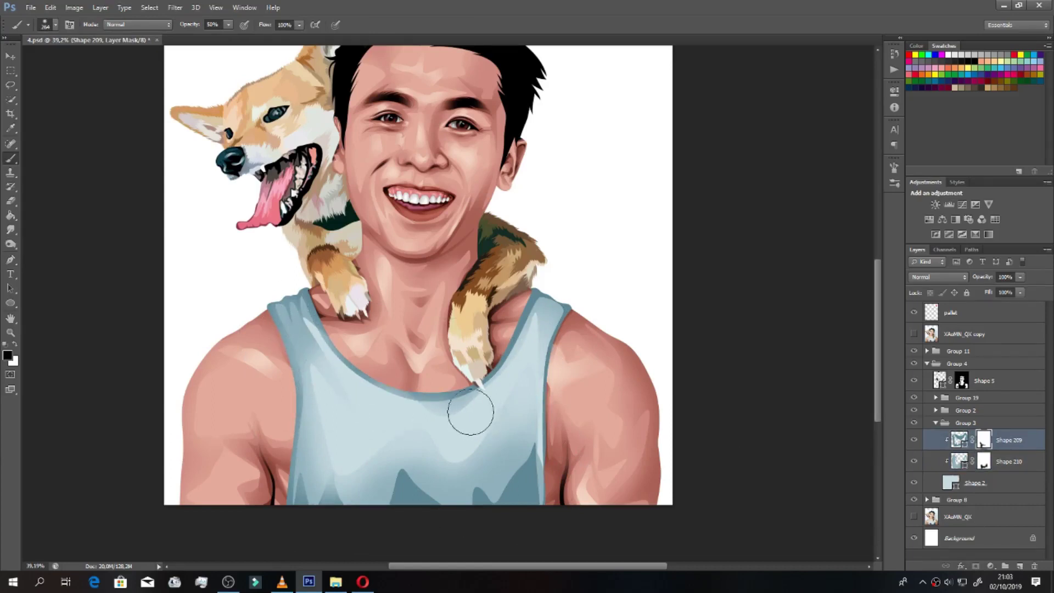
pyautogui.moveTo(513, 357); pyautogui.dragTo(552, 291)
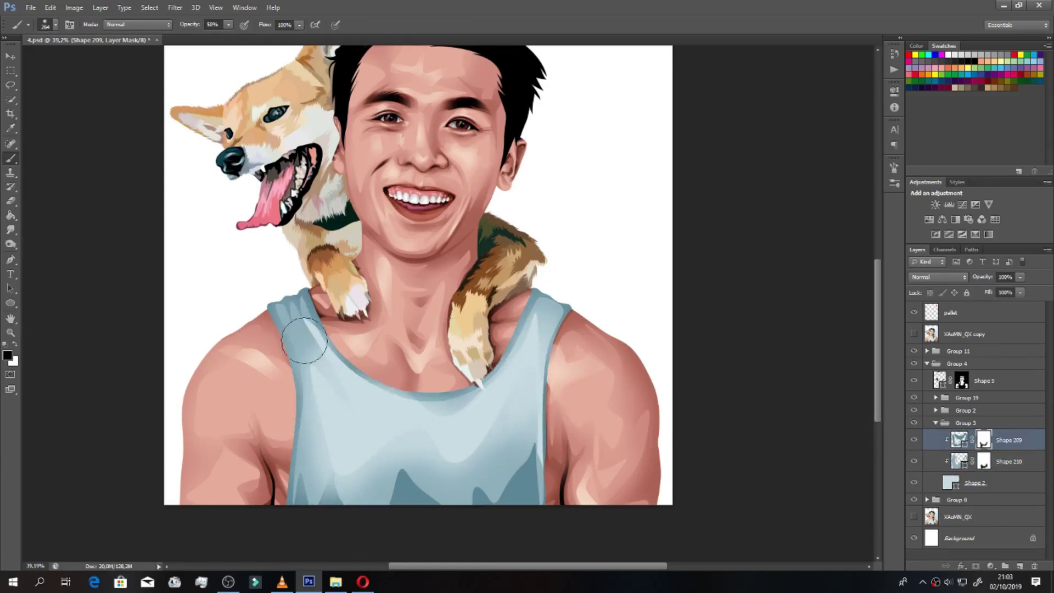
pyautogui.moveTo(422, 470); pyautogui.dragTo(515, 462)
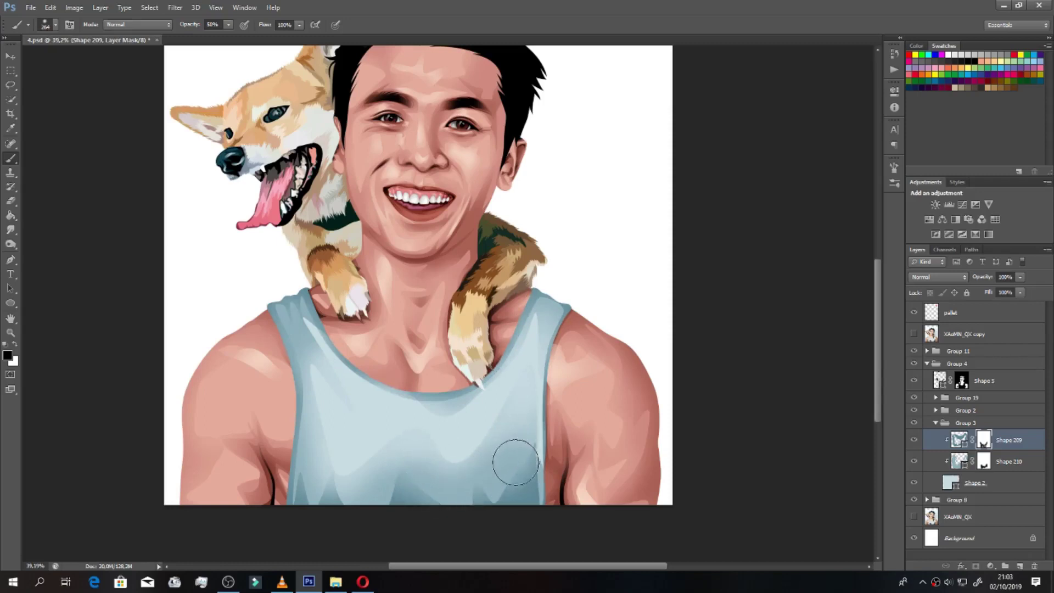
pyautogui.scroll(-2, 515, 438)
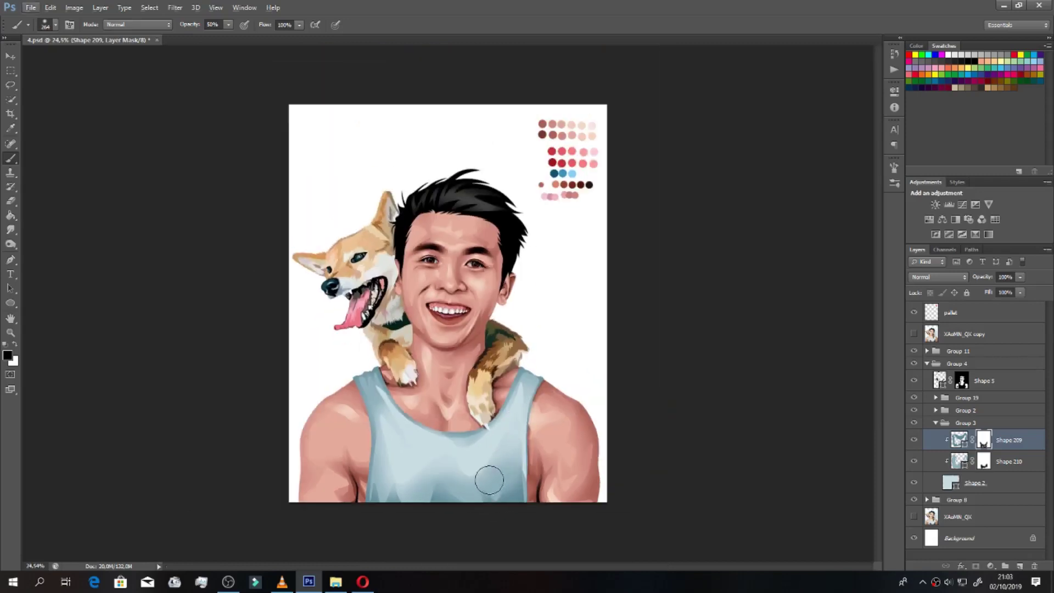
# Step: Zoom out, save the document and toggle the reference photo to compare
pyautogui.scroll(-1, 491, 467)
pyautogui.hotkey('ctrl', 's')
pyautogui.click(914, 335)
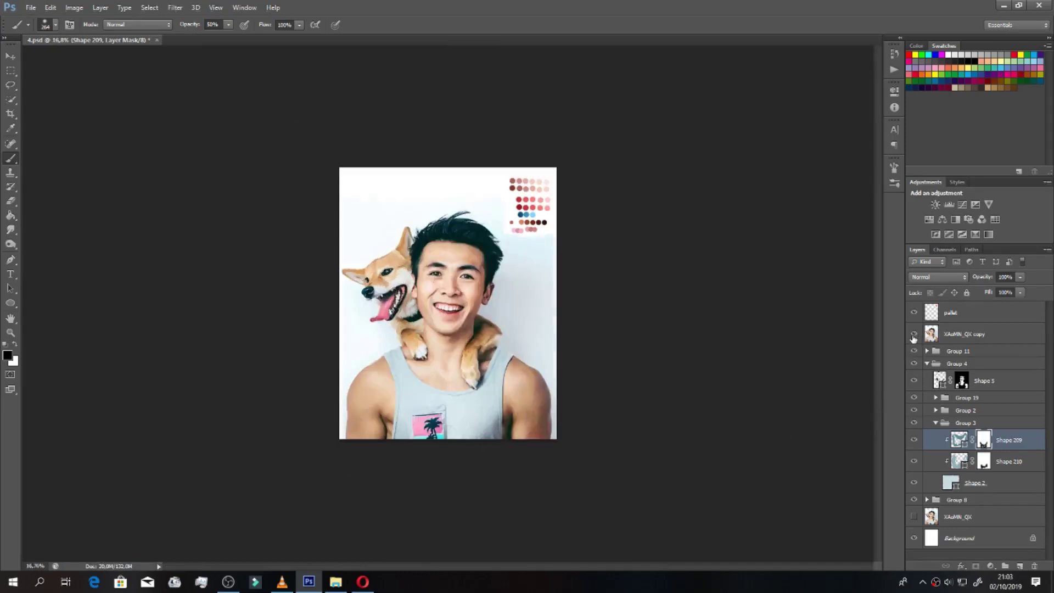
pyautogui.click(913, 335)
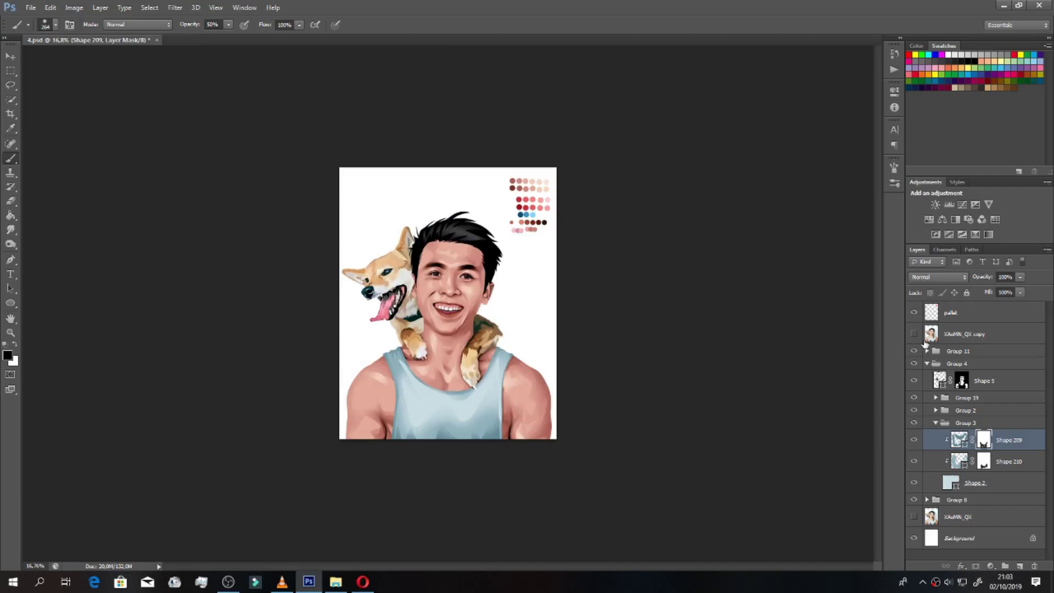
# Step: Set the Pen tool to Path mode, briefly checking the brush size options
pyautogui.press('p')
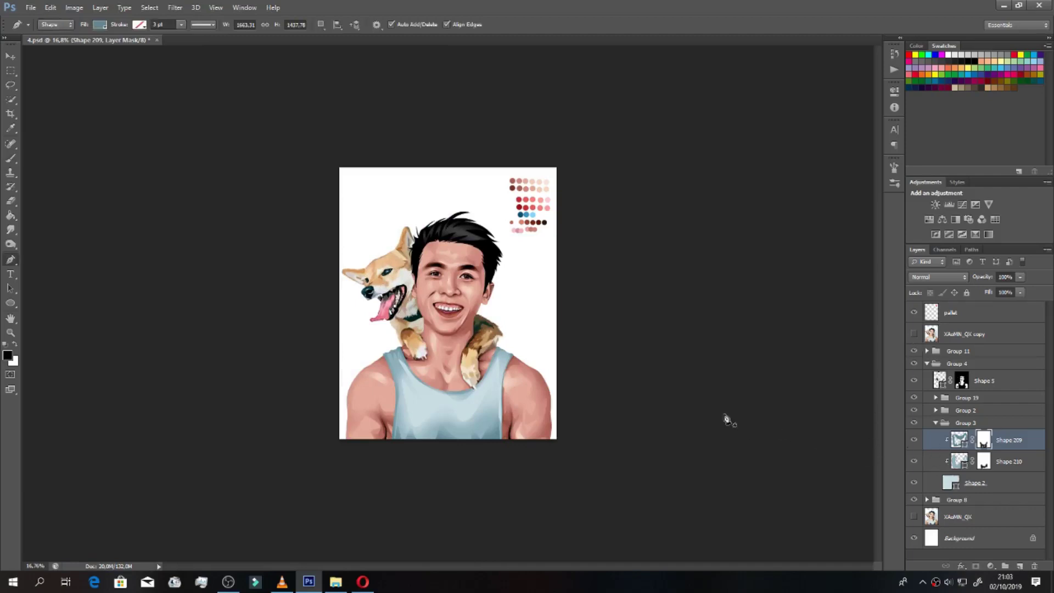
pyautogui.click(55, 24)
pyautogui.click(52, 42)
pyautogui.rightClick(398, 258)
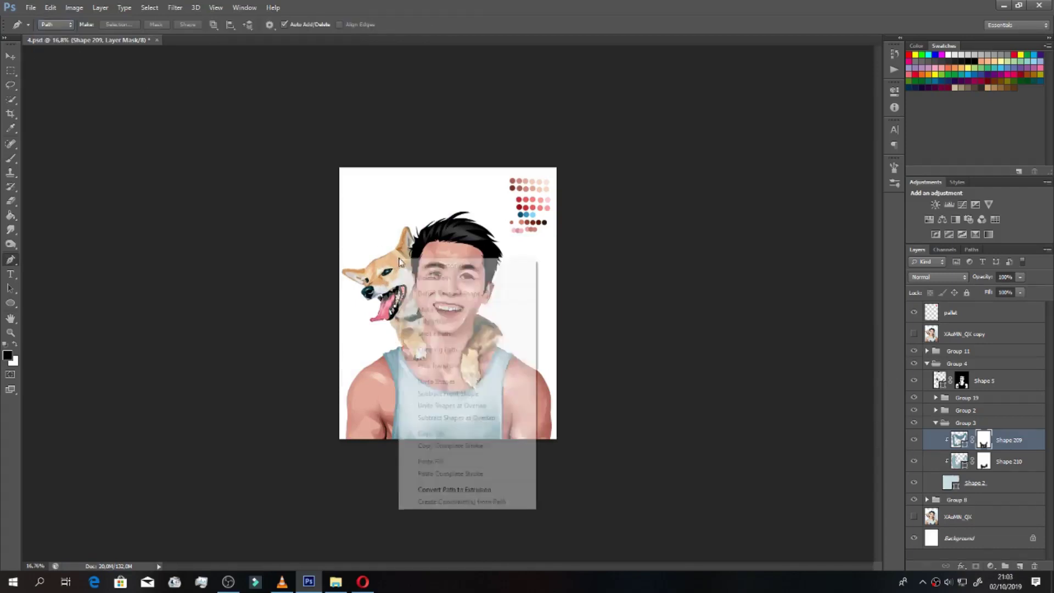
pyautogui.click(451, 41)
pyautogui.press('b')
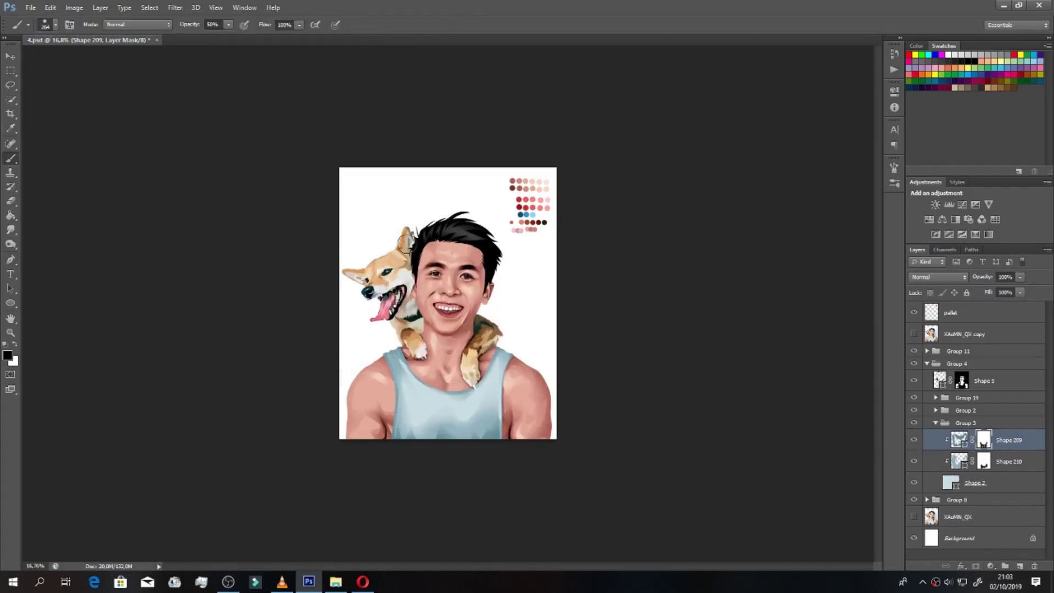
pyautogui.rightClick(413, 233)
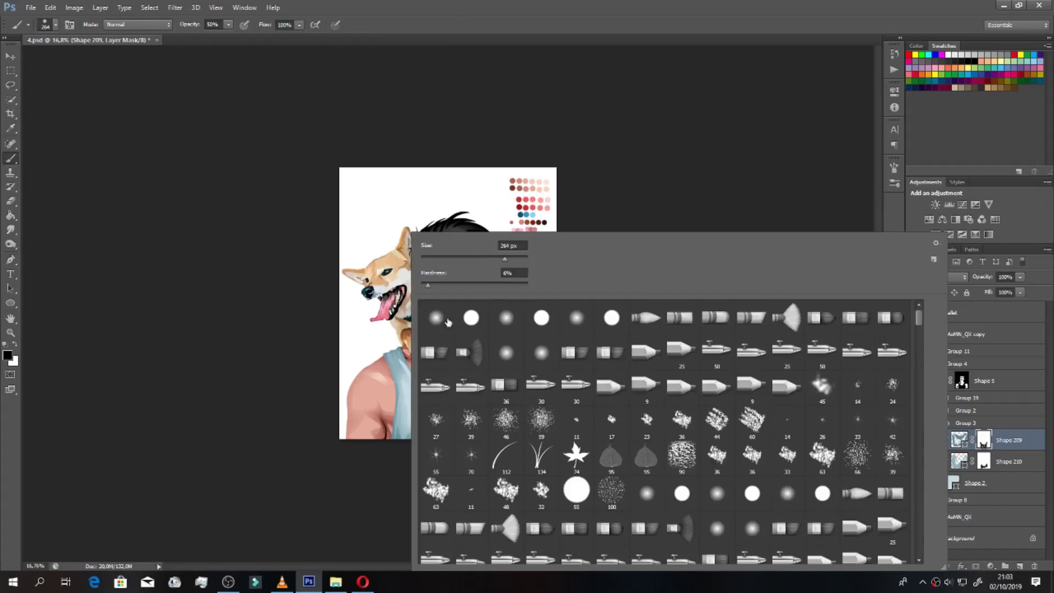
pyautogui.press('Escape')
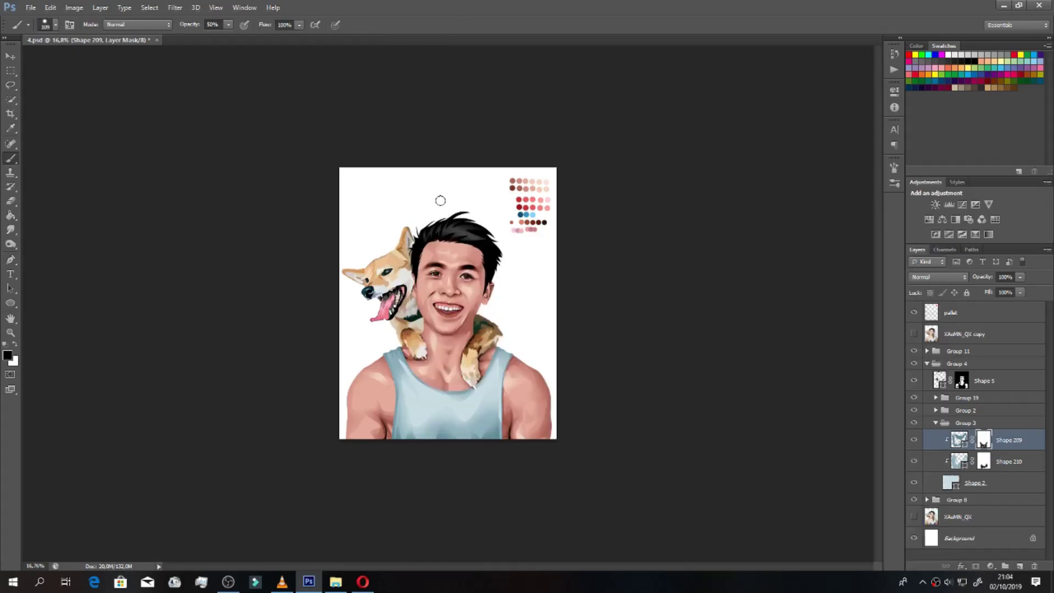
pyautogui.press('p')
pyautogui.keyDown('alt'); pyautogui.scroll(3, 411, 439); pyautogui.keyUp('alt')
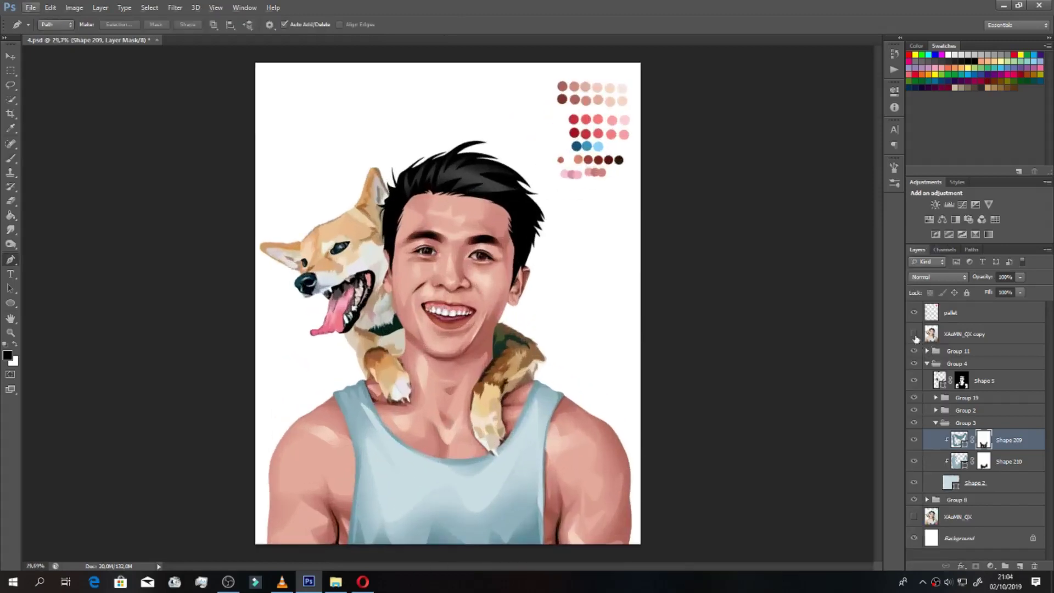
# Step: Show the photo and draw a path down the tank top's right side edge
pyautogui.click(914, 334)
pyautogui.keyDown('alt'); pyautogui.scroll(2, 407, 415); pyautogui.keyUp('alt')
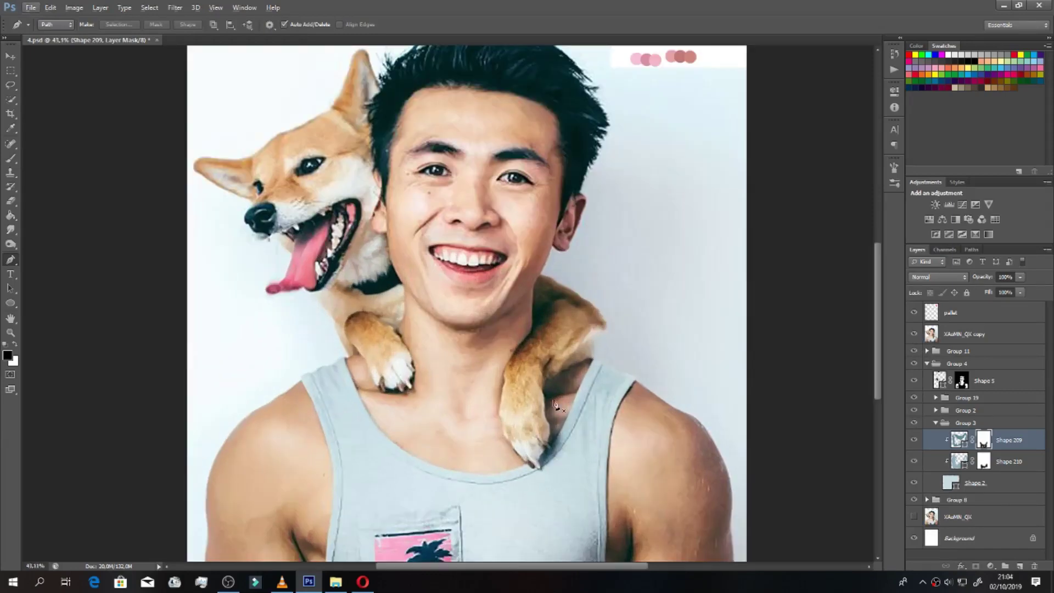
pyautogui.scroll(-2, 584, 311)
pyautogui.scroll(-2, 584, 311)
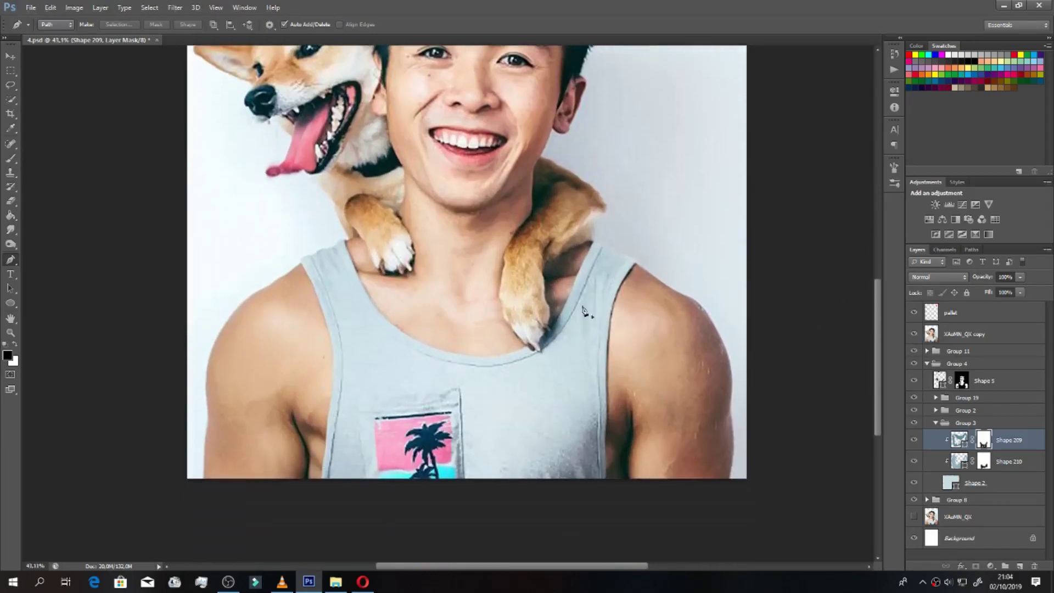
pyautogui.click(630, 253)
pyautogui.moveTo(597, 337); pyautogui.dragTo(597, 384)
pyautogui.click(601, 479)
pyautogui.press('Return')
# Step: Path the neckline to the right strap and the left strap edge, then hide the photo
pyautogui.moveTo(411, 348); pyautogui.dragTo(463, 370)
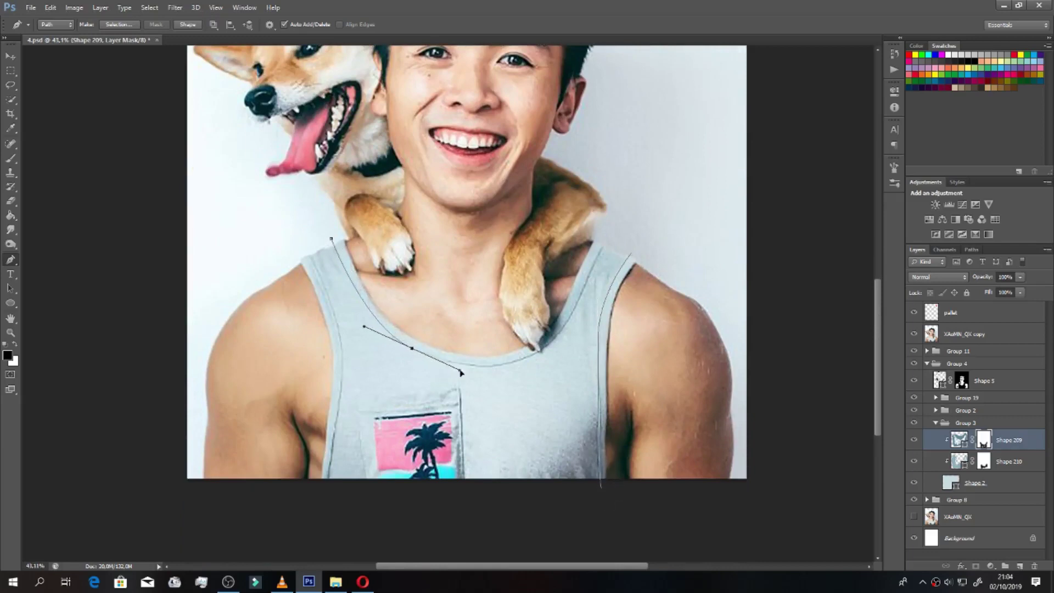
pyautogui.moveTo(557, 333); pyautogui.dragTo(588, 296)
pyautogui.click(607, 236)
pyautogui.moveTo(342, 350); pyautogui.dragTo(346, 391)
pyautogui.moveTo(326, 482); pyautogui.dragTo(327, 504)
pyautogui.keyDown('ctrl'); pyautogui.click(821, 388); pyautogui.keyUp('ctrl')
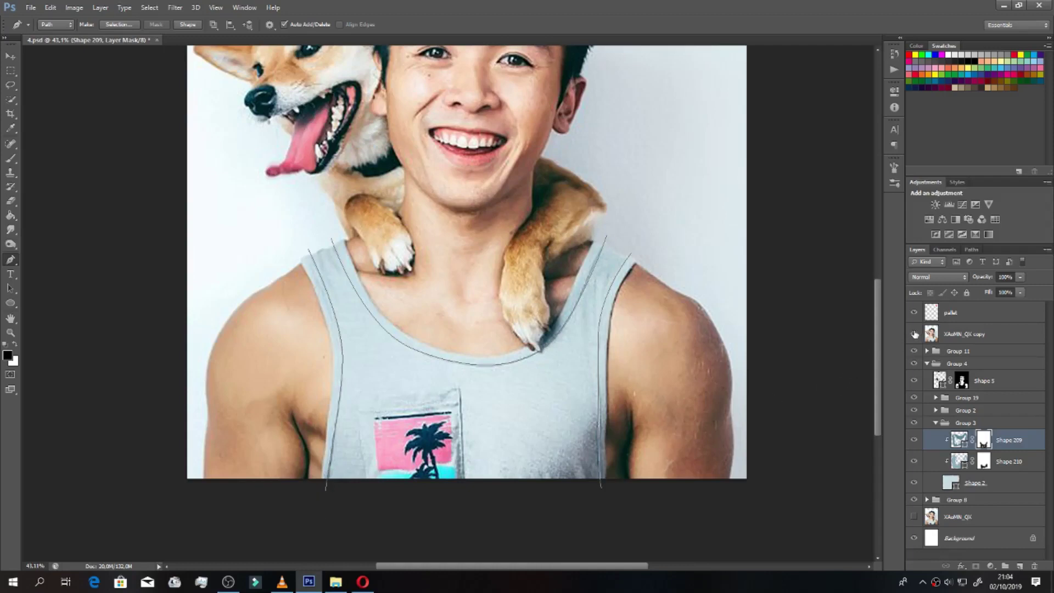
pyautogui.click(914, 333)
pyautogui.press('b')
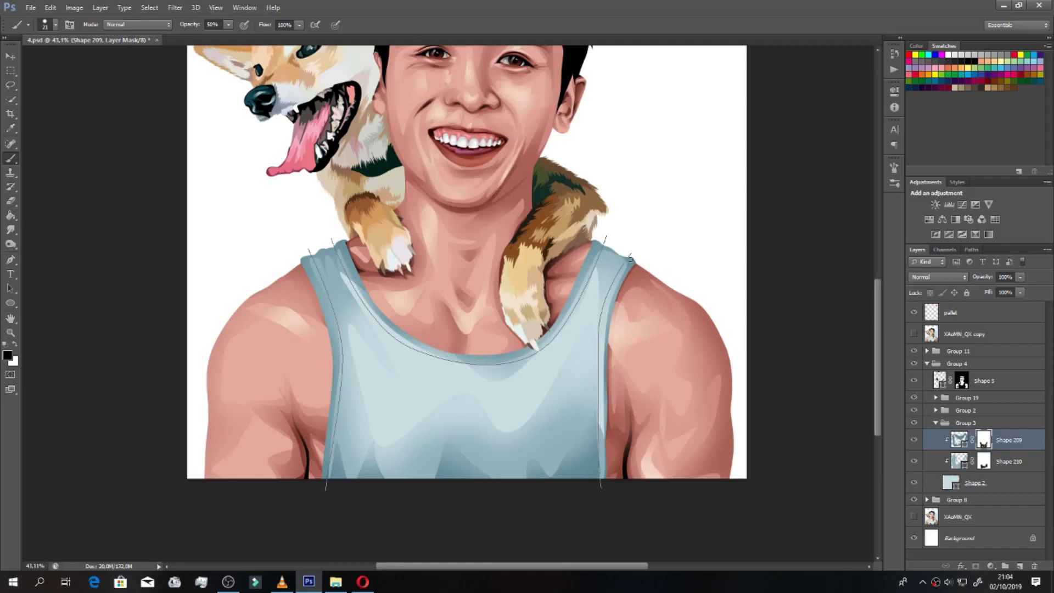
# Step: Stroke the existing Shape 209 path with the current brush
pyautogui.keyDown('alt'); pyautogui.rightClick(637, 251); pyautogui.keyUp('alt')
pyautogui.press('p')
pyautogui.rightClick(635, 219)
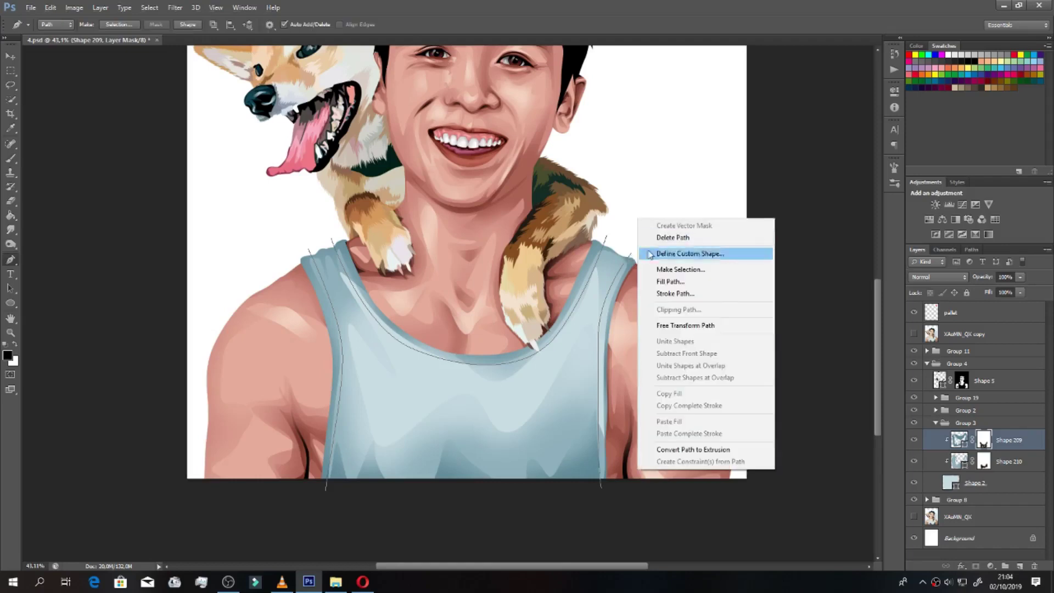
pyautogui.click(664, 295)
pyautogui.press('Return')
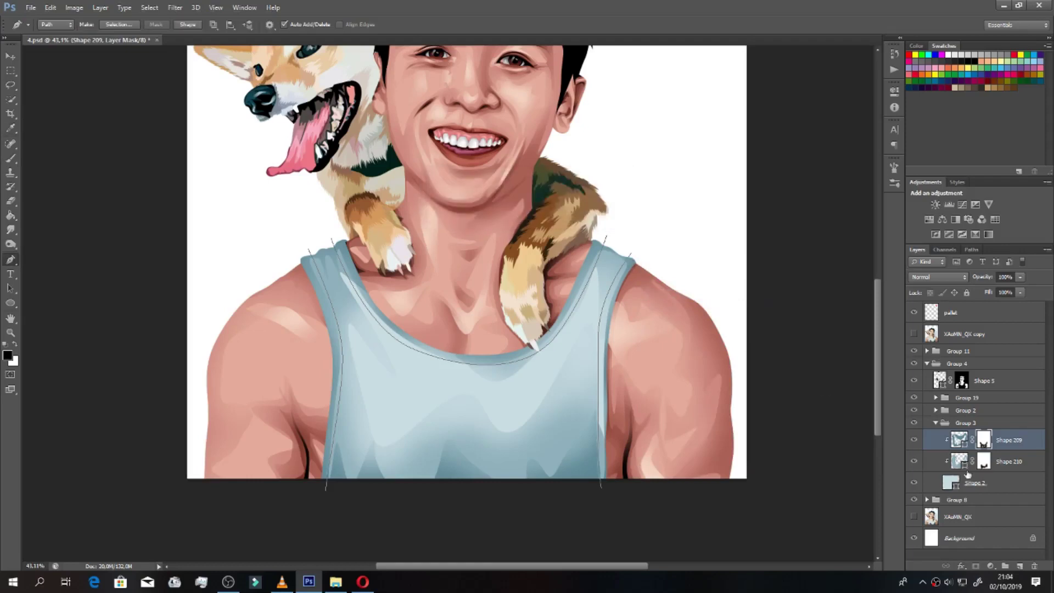
# Step: Add a new empty layer above Shape 209 with its path outline dismissed
pyautogui.click(1019, 566)
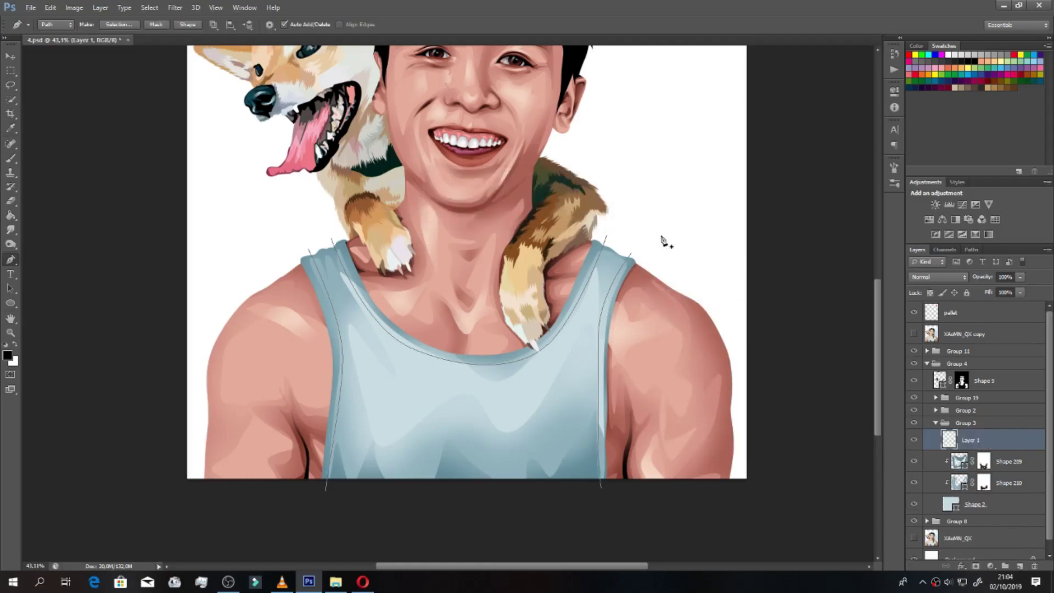
pyautogui.hotkey('ctrl', 'z')
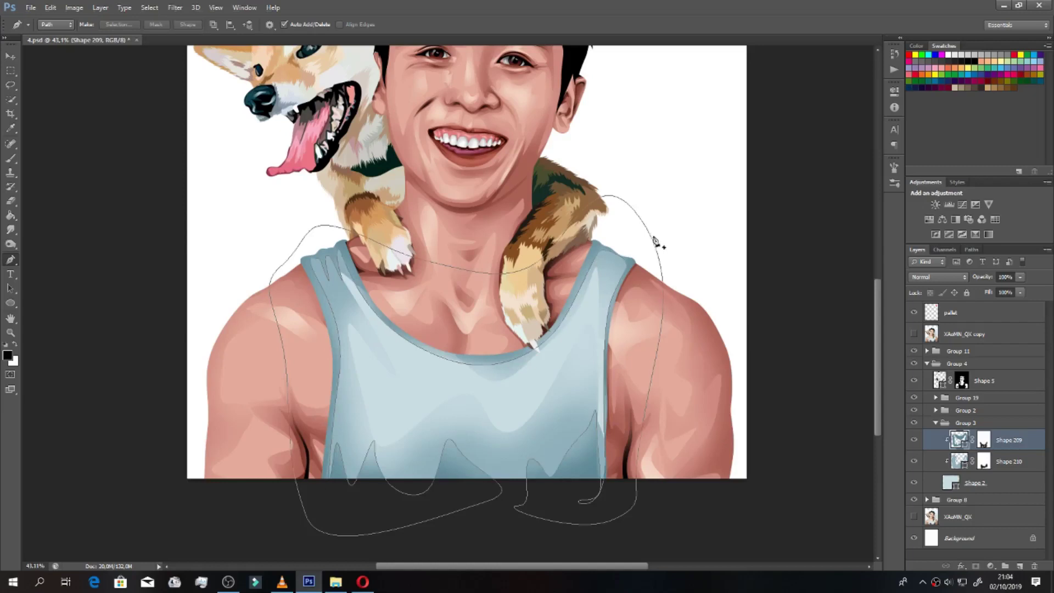
pyautogui.press('Escape')
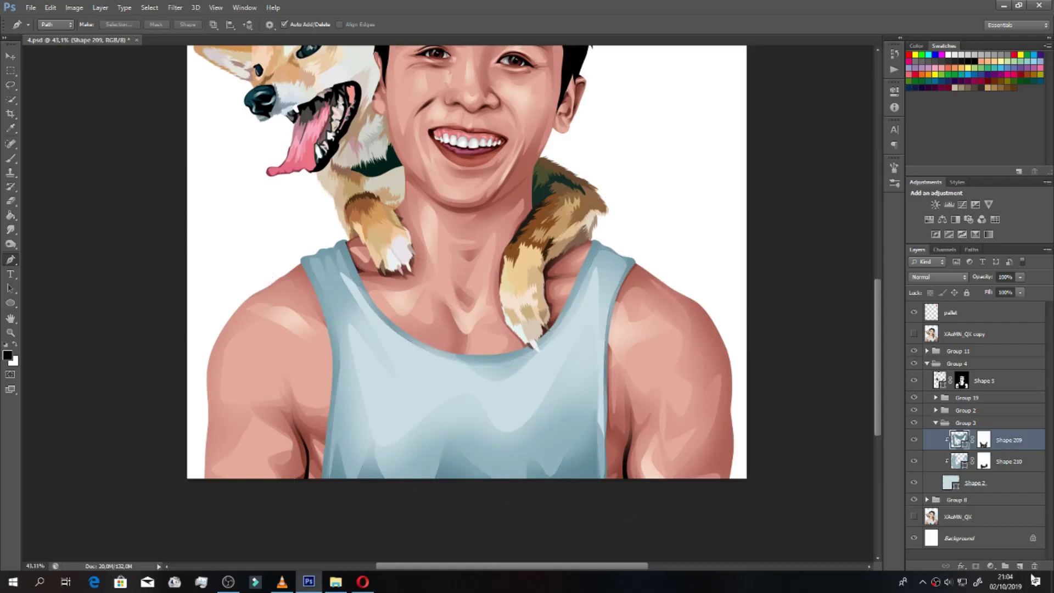
pyautogui.click(1019, 565)
# Step: Trace a Pen path around the tank top's neckline, right strap and left strap edges
pyautogui.click(334, 242)
pyautogui.moveTo(460, 362); pyautogui.dragTo(553, 370)
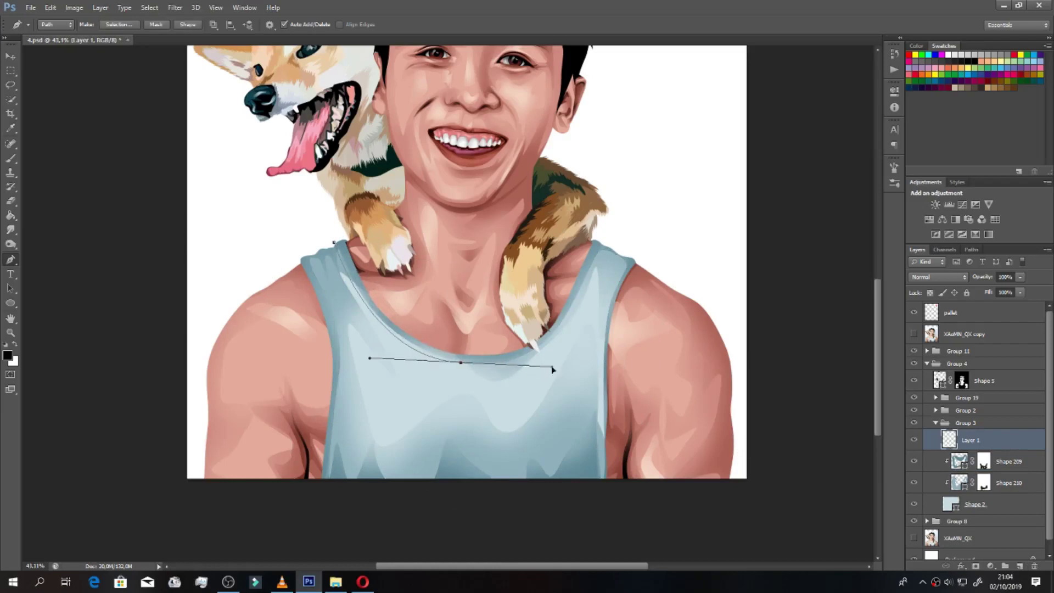
pyautogui.moveTo(606, 231); pyautogui.dragTo(640, 147)
pyautogui.moveTo(598, 367); pyautogui.dragTo(597, 485)
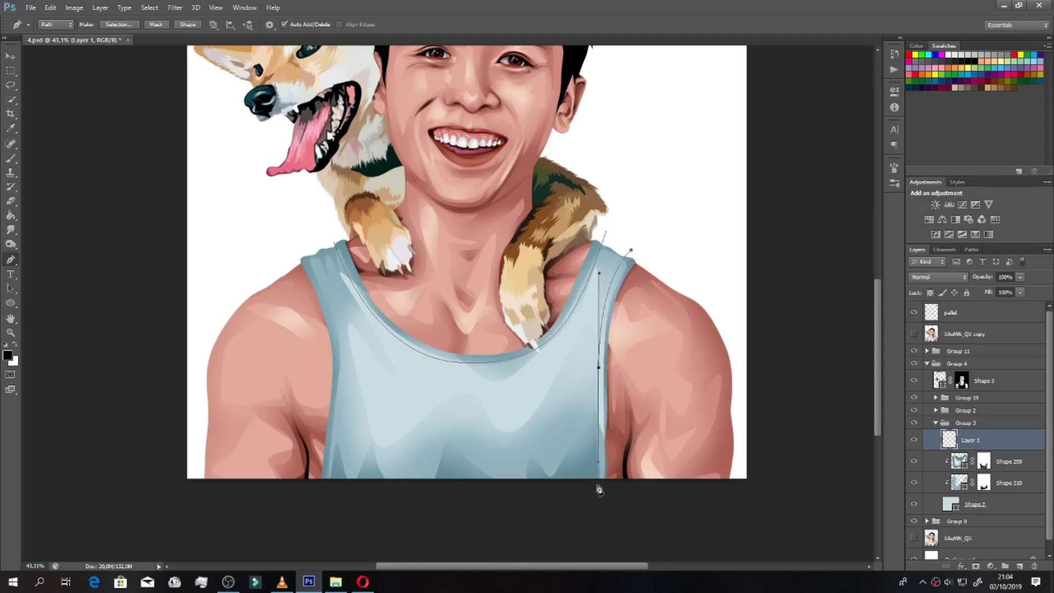
pyautogui.moveTo(341, 358); pyautogui.dragTo(339, 412)
pyautogui.click(327, 500)
# Step: Stroke the traced path, then undo the too-heavy outline and restore the path
pyautogui.rightClick(380, 396)
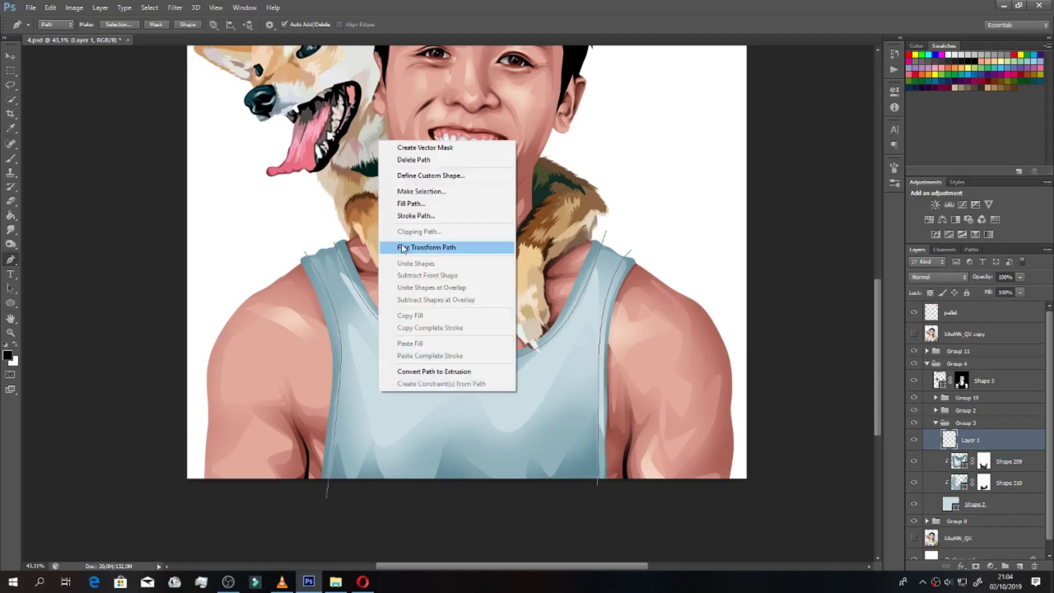
pyautogui.click(406, 214)
pyautogui.press('Return')
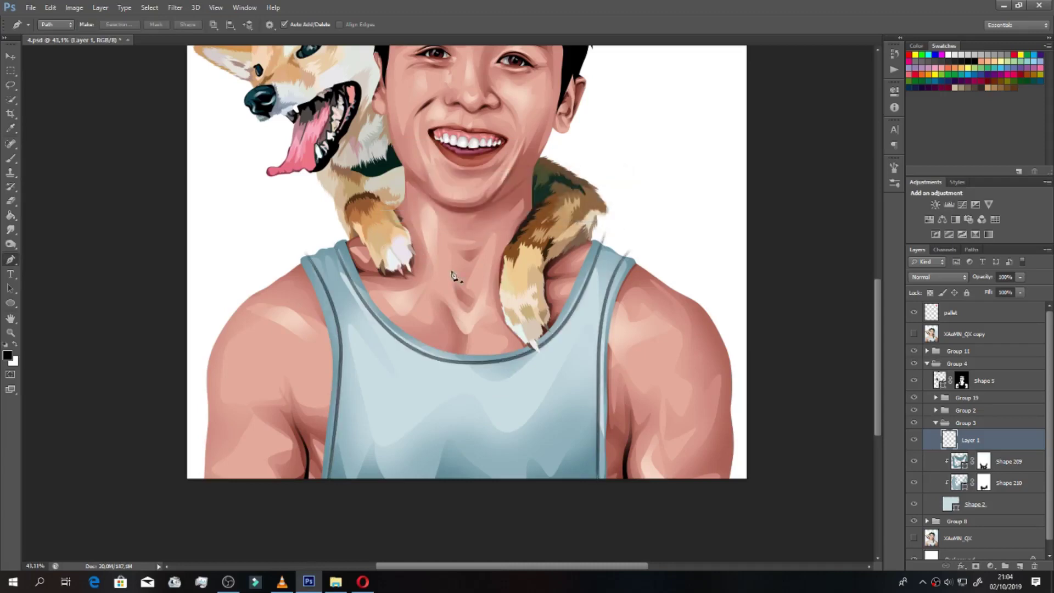
pyautogui.hotkey('ctrl', 'z')
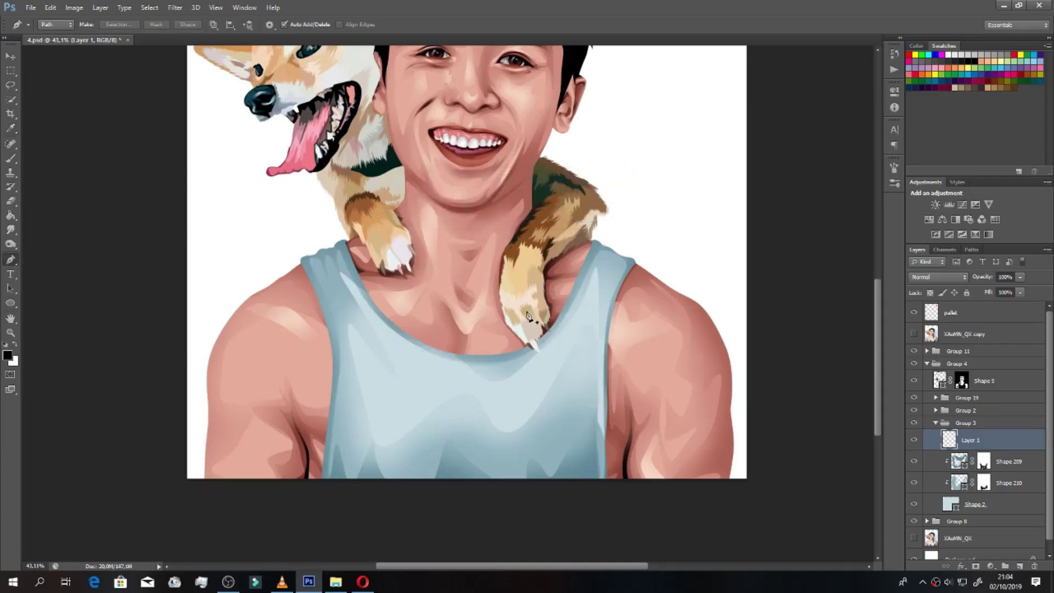
pyautogui.hotkey('ctrl', 'alt', 'z')
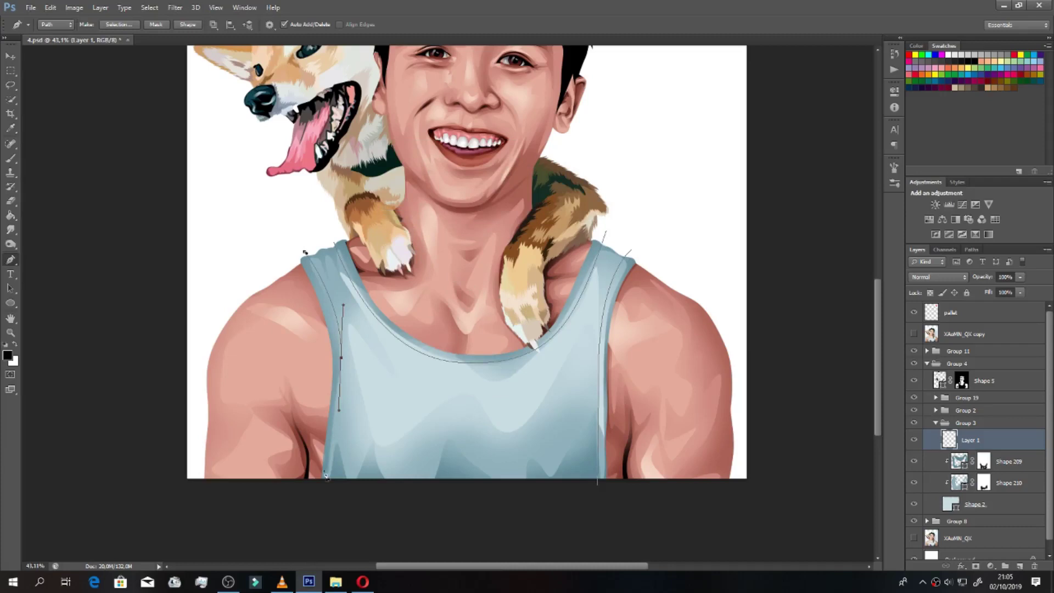
# Step: Reduce the brush size to 7 px
pyautogui.press('b')
pyautogui.click(230, 25)
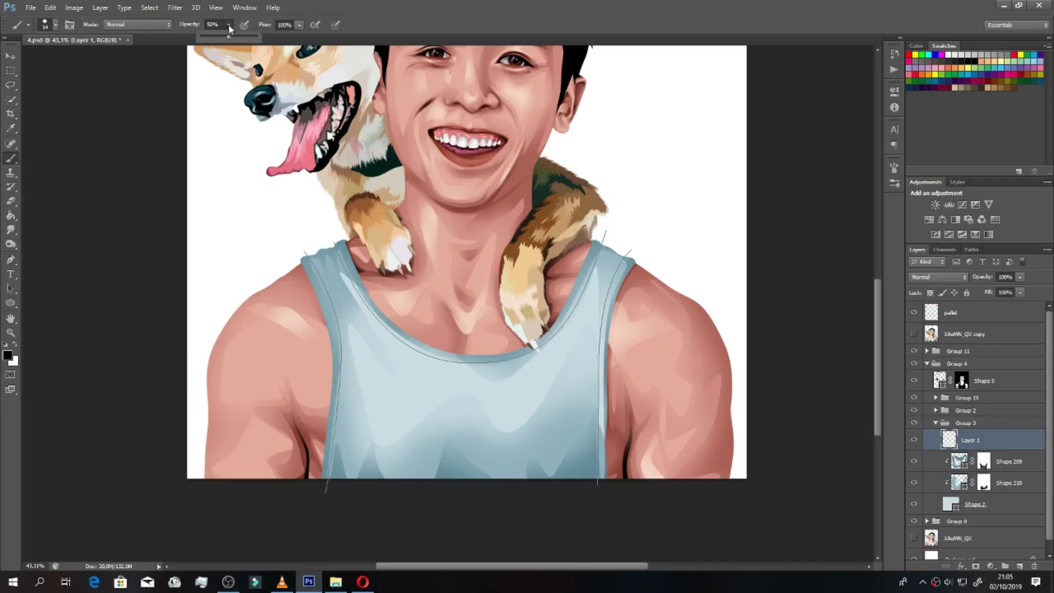
pyautogui.keyDown('alt'); pyautogui.rightClick(607, 226); pyautogui.keyUp('alt')
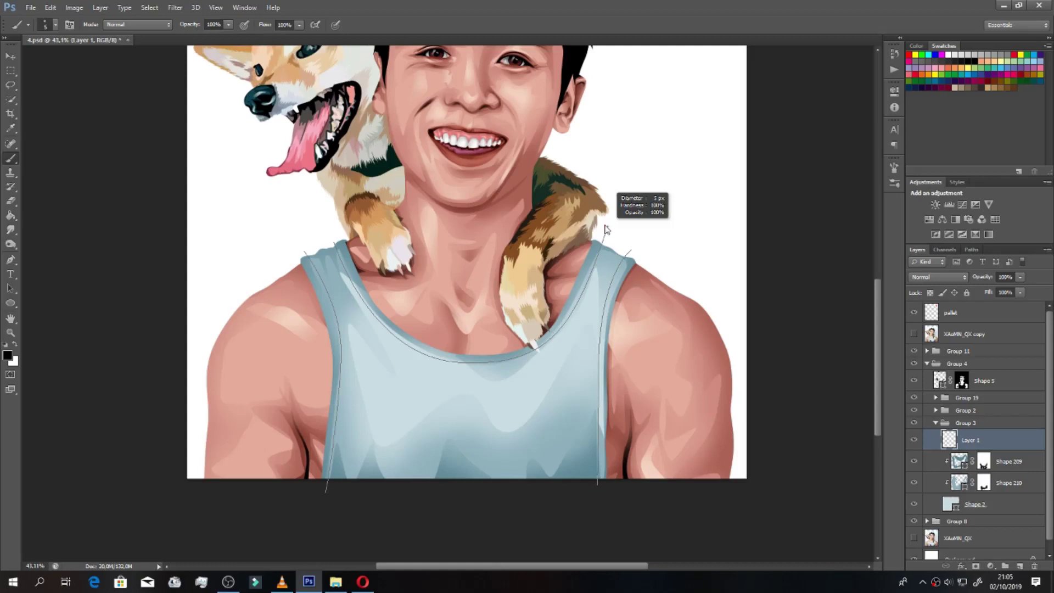
pyautogui.click(54, 22)
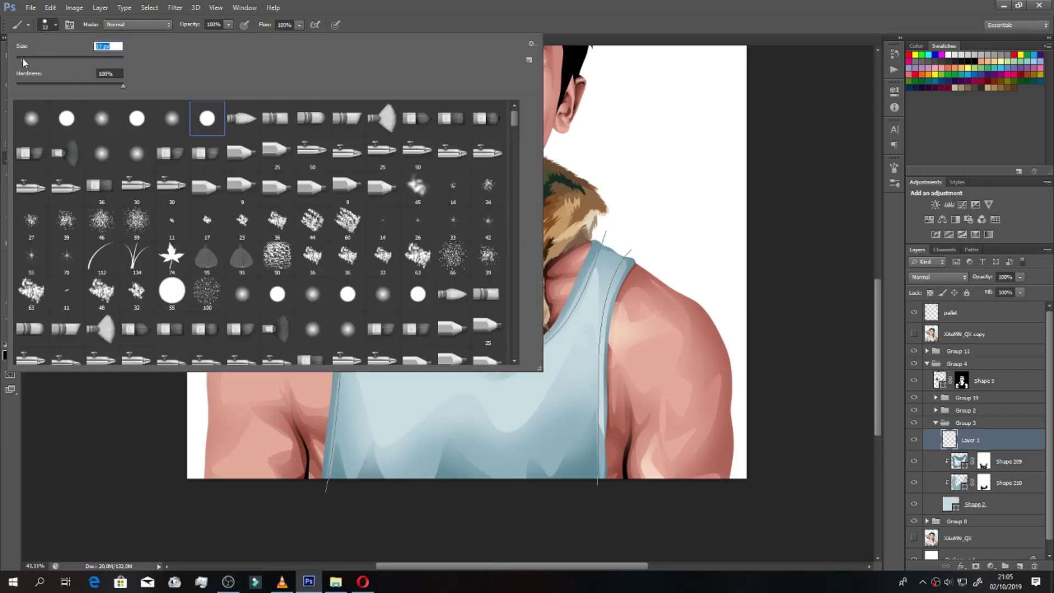
pyautogui.moveTo(22, 59); pyautogui.dragTo(21, 58)
pyautogui.click(500, 13)
# Step: Stroke the path with the 7 px brush and clip the outline layer to the shirt
pyautogui.press('p')
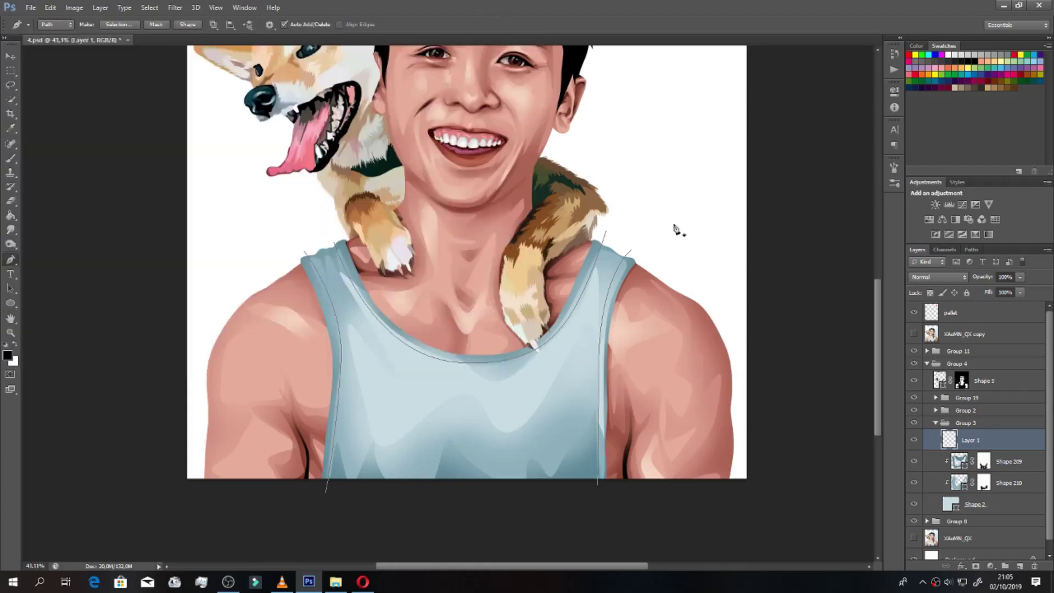
pyautogui.rightClick(673, 223)
pyautogui.click(700, 298)
pyautogui.press('Return')
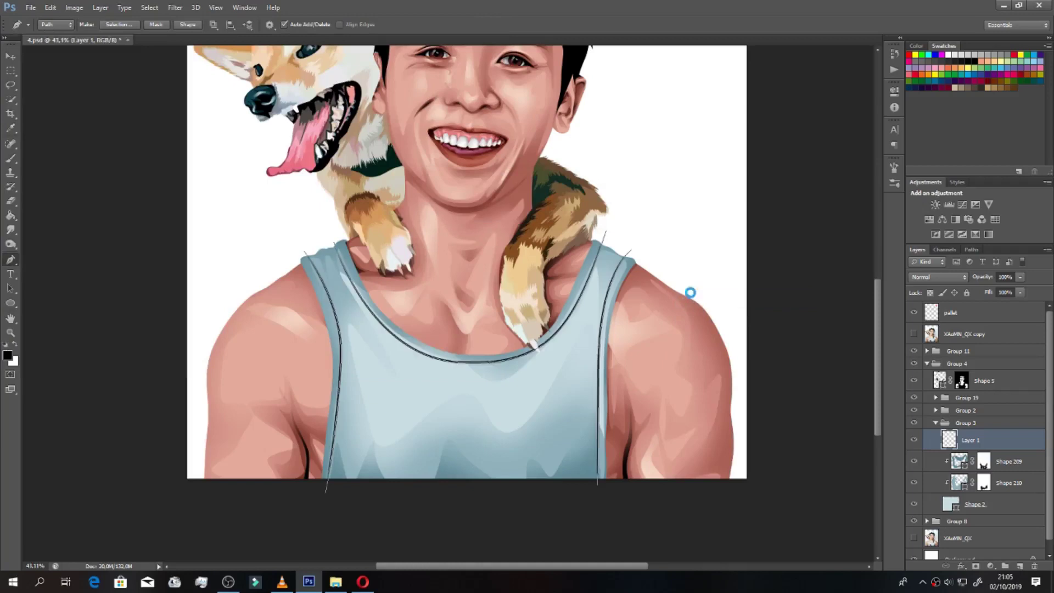
pyautogui.hotkey('ctrl', 'alt', 'g')
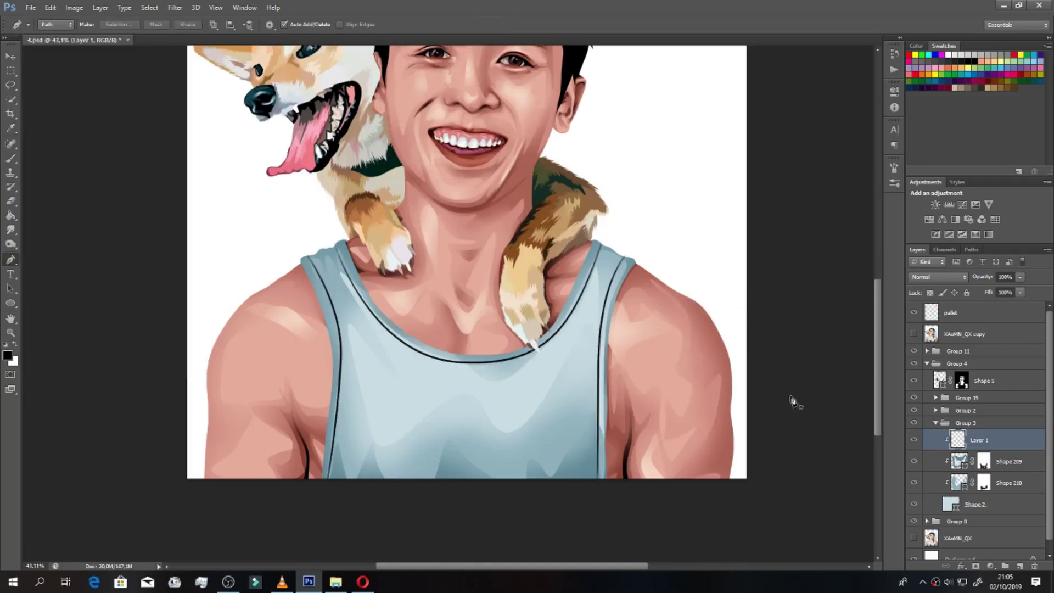
# Step: Add a layer mask to Layer 1 and set up a soft round brush at 50% opacity
pyautogui.click(975, 567)
pyautogui.press('b')
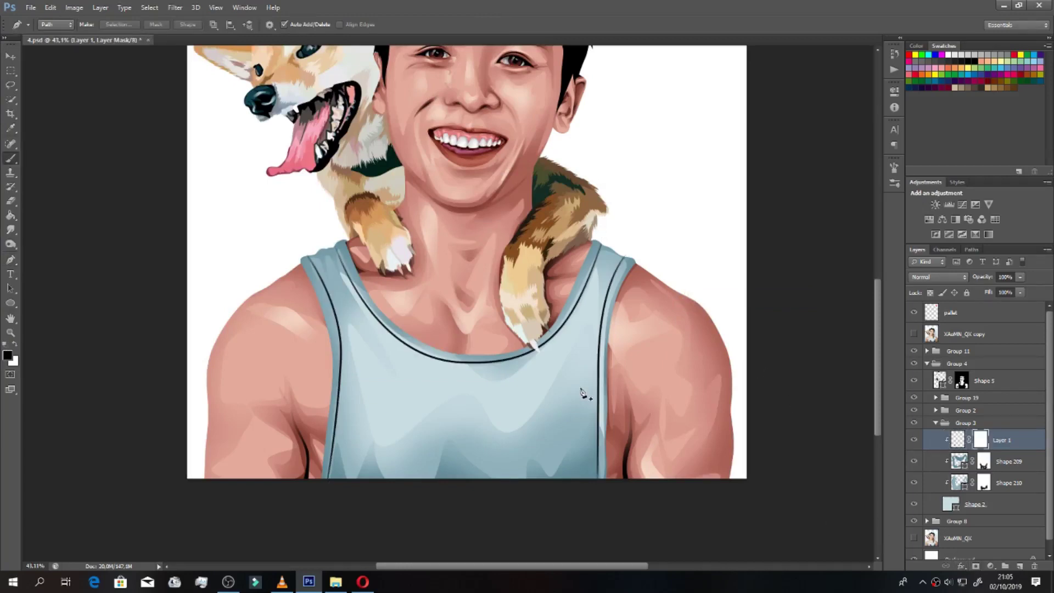
pyautogui.rightClick(466, 379)
pyautogui.click(259, 236)
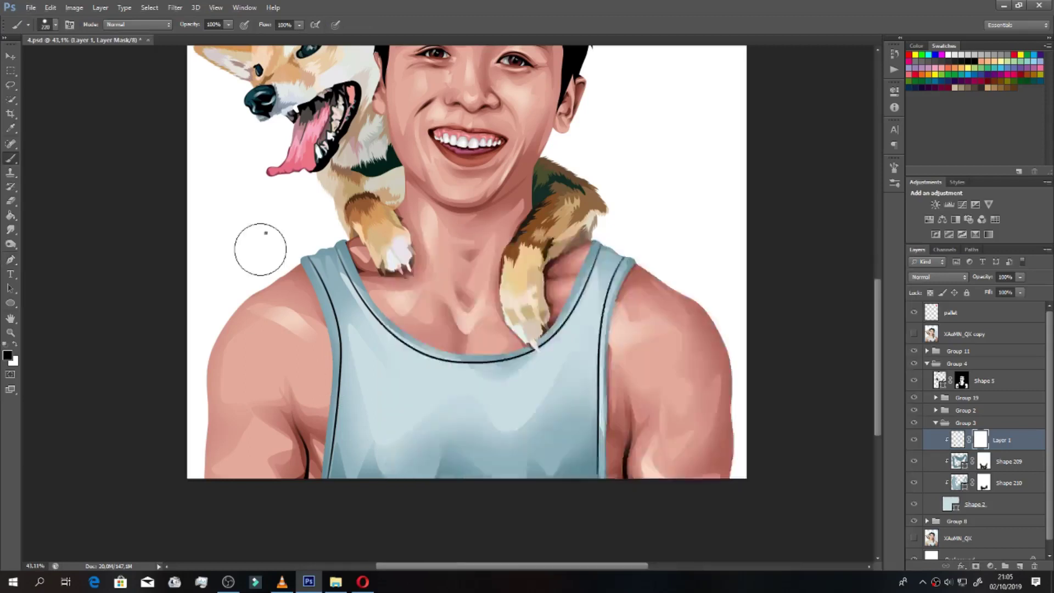
pyautogui.rightClick(258, 235)
pyautogui.click(288, 317)
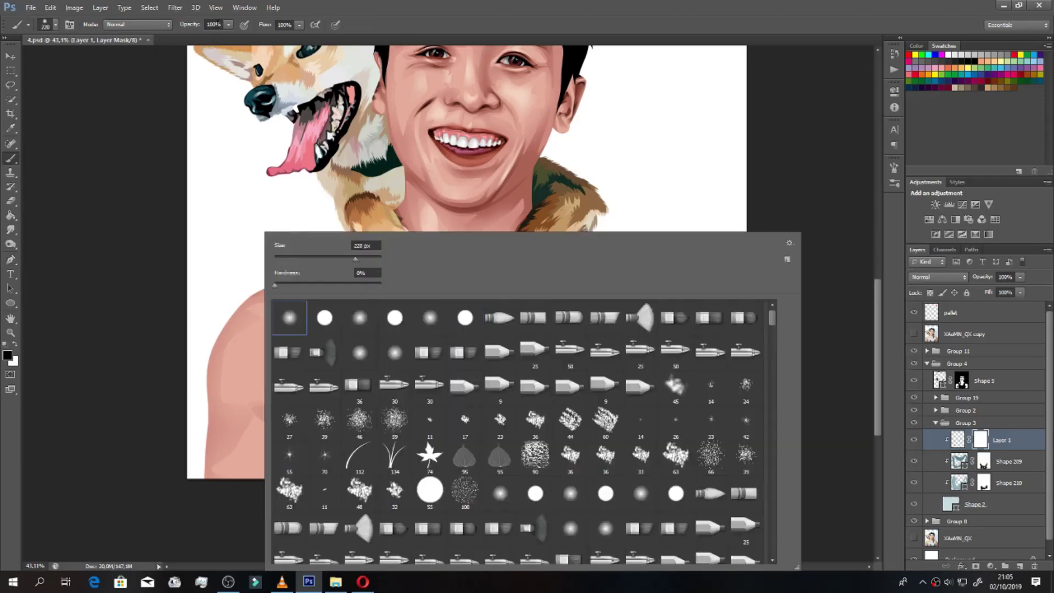
pyautogui.click(214, 24)
pyautogui.write('80')
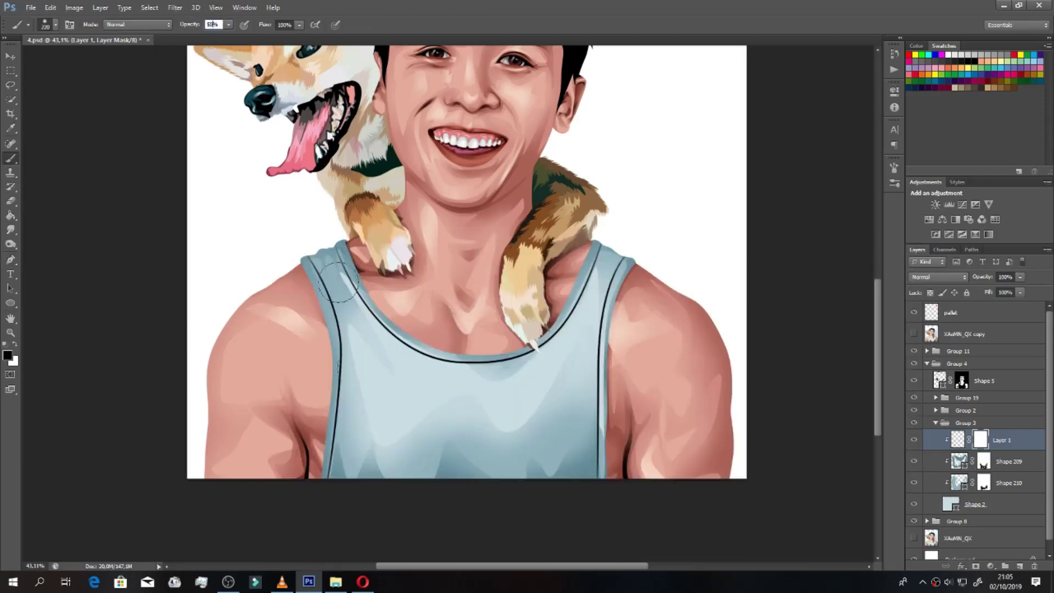
pyautogui.write('50')
pyautogui.press('Return')
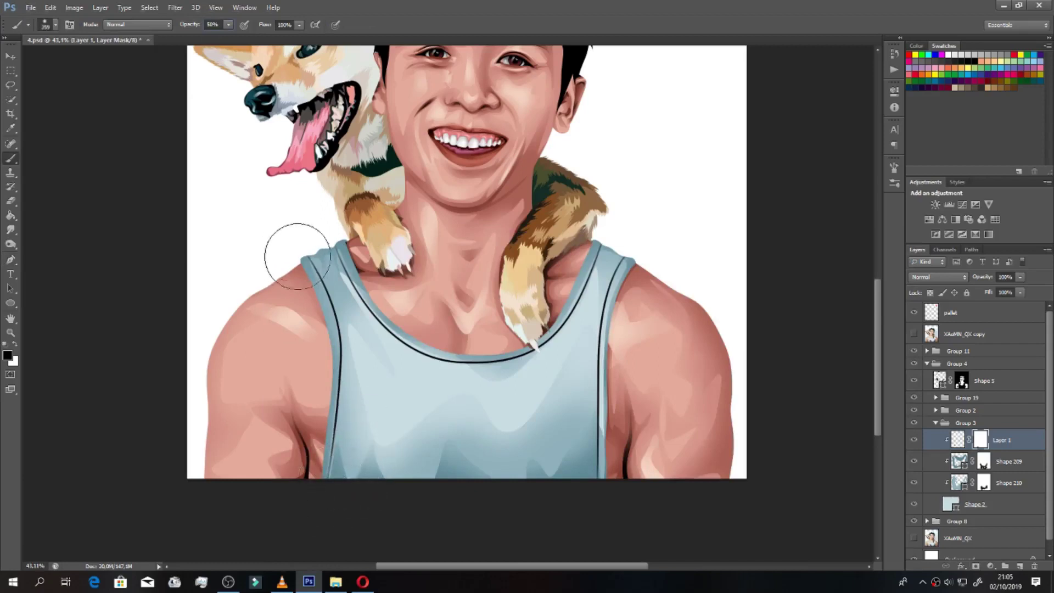
# Step: Paint over the left shoulder and lower strap lines to fade the outline
pyautogui.moveTo(282, 247)
pyautogui.mouseDown()
pyautogui.moveTo(316, 306)
pyautogui.moveTo(330, 254)
pyautogui.mouseUp()
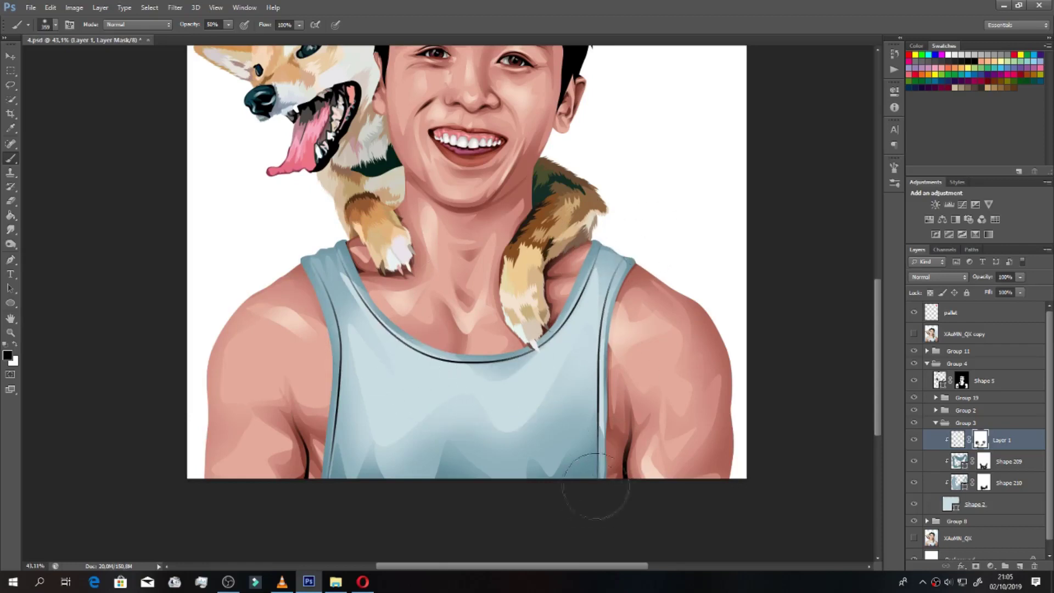
pyautogui.moveTo(384, 348); pyautogui.dragTo(361, 455)
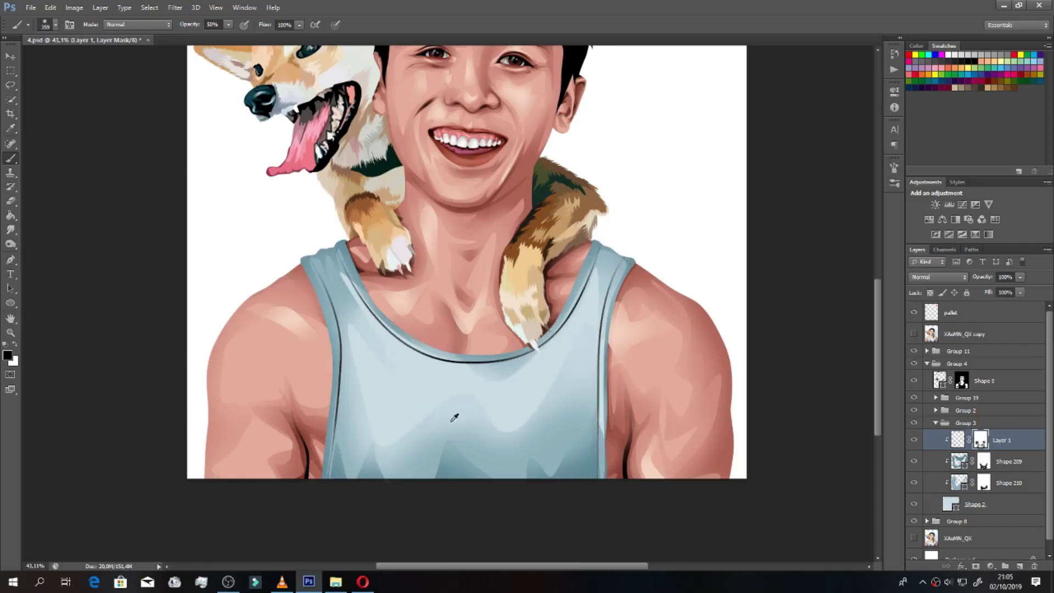
pyautogui.scroll(-5, 454, 416)
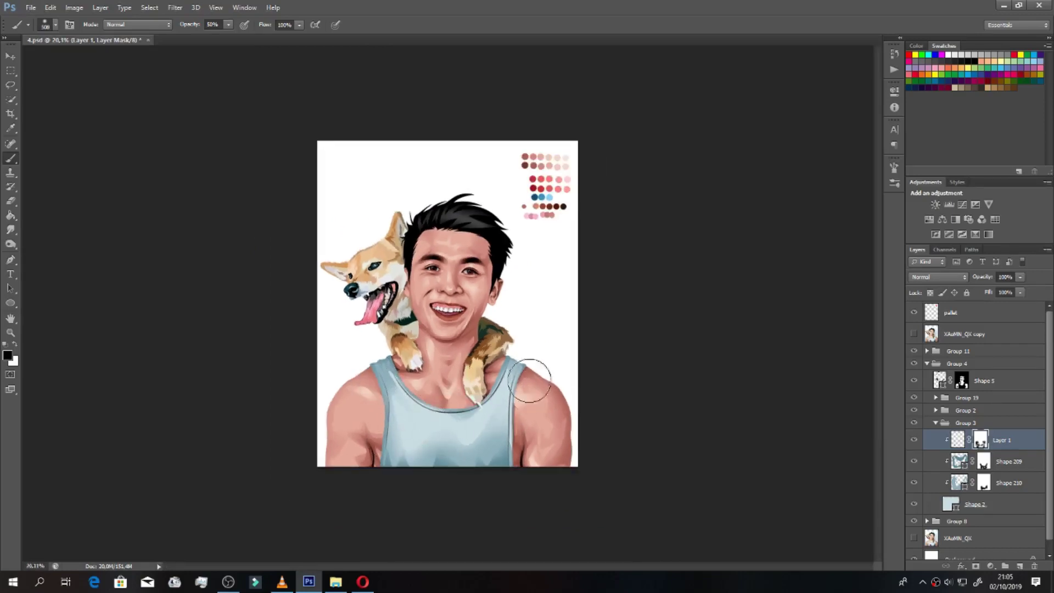
# Step: Save the document, collapse Groups 3 and 4, hide the swatches, and select XAoMN_QX
pyautogui.scroll(1, 475, 400)
pyautogui.hotkey('ctrl', 's')
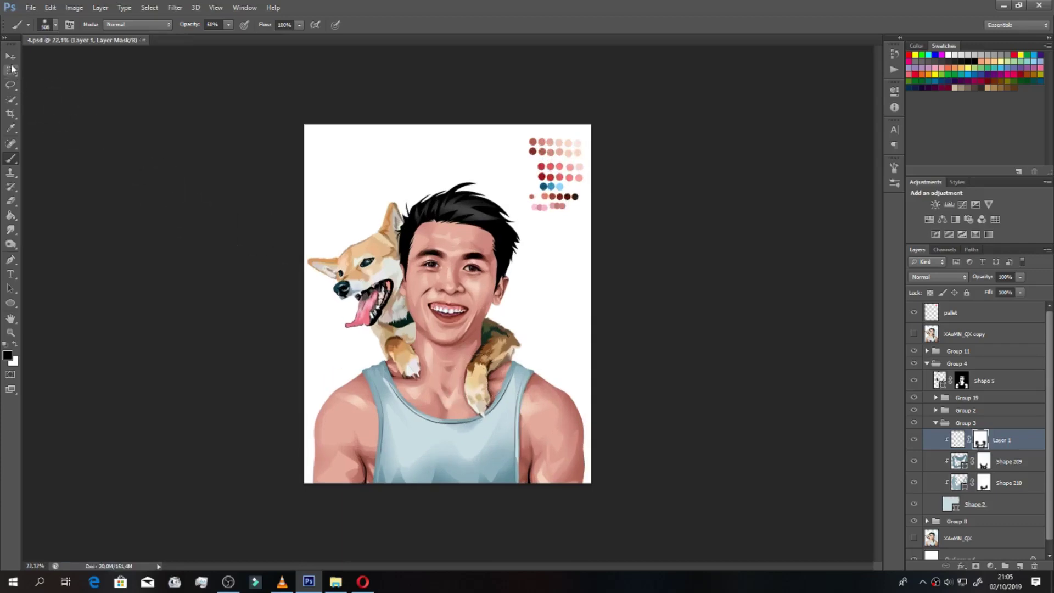
pyautogui.click(10, 55)
pyautogui.click(936, 423)
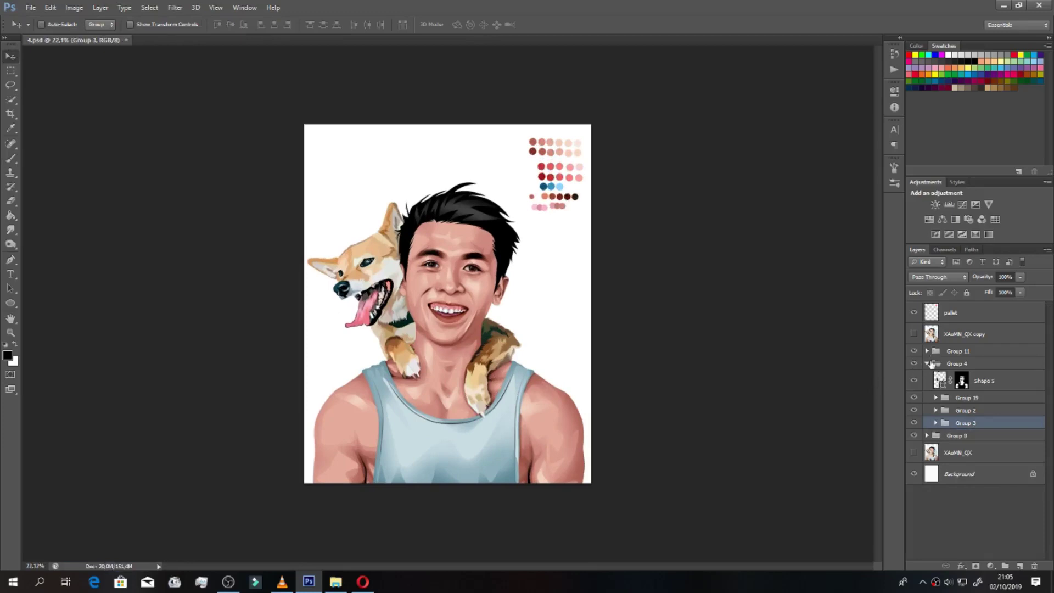
pyautogui.click(927, 363)
pyautogui.click(938, 376)
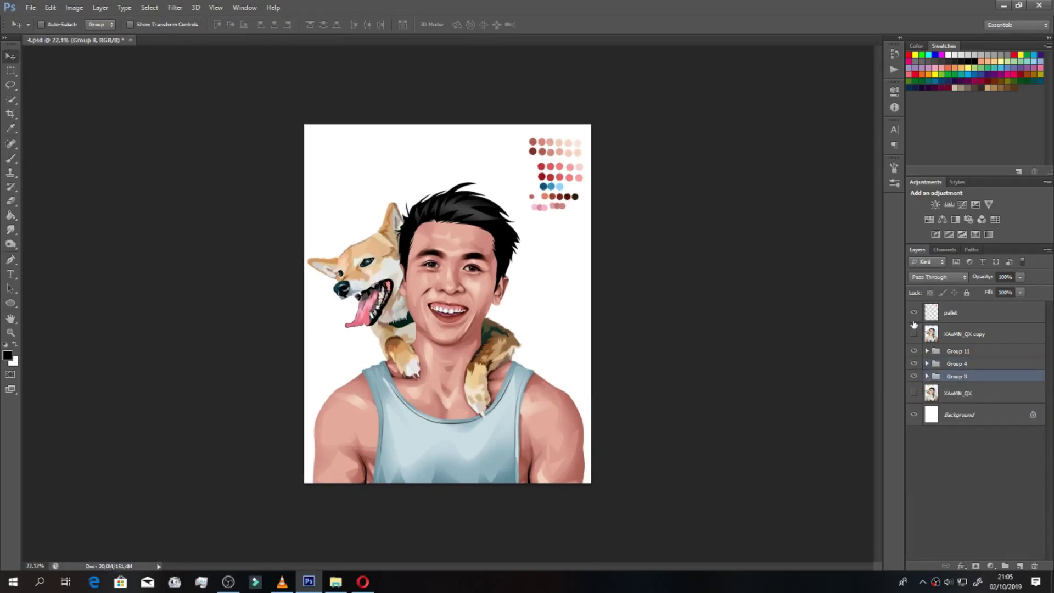
pyautogui.click(914, 312)
pyautogui.click(940, 395)
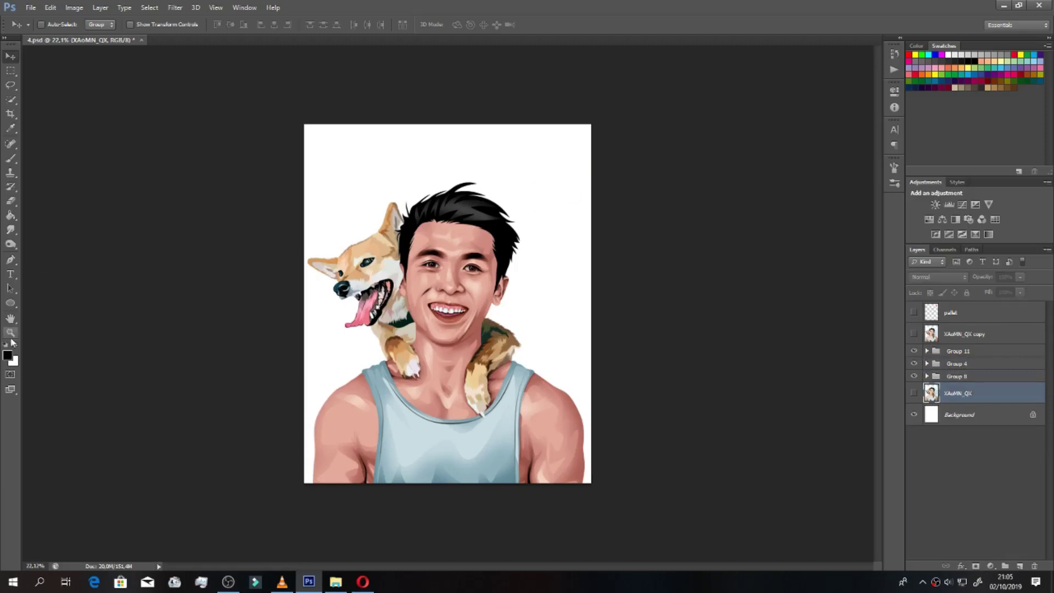
# Step: Draw a large black circle with the Ellipse Tool and place it at the lower left
pyautogui.click(13, 302)
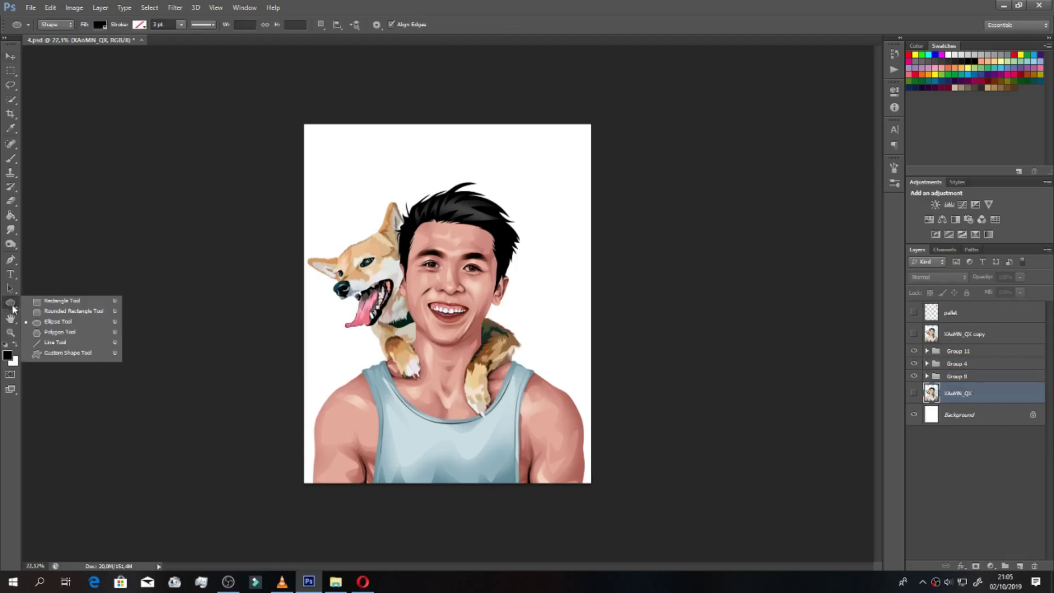
pyautogui.press('Escape')
pyautogui.moveTo(286, 192); pyautogui.dragTo(565, 484)
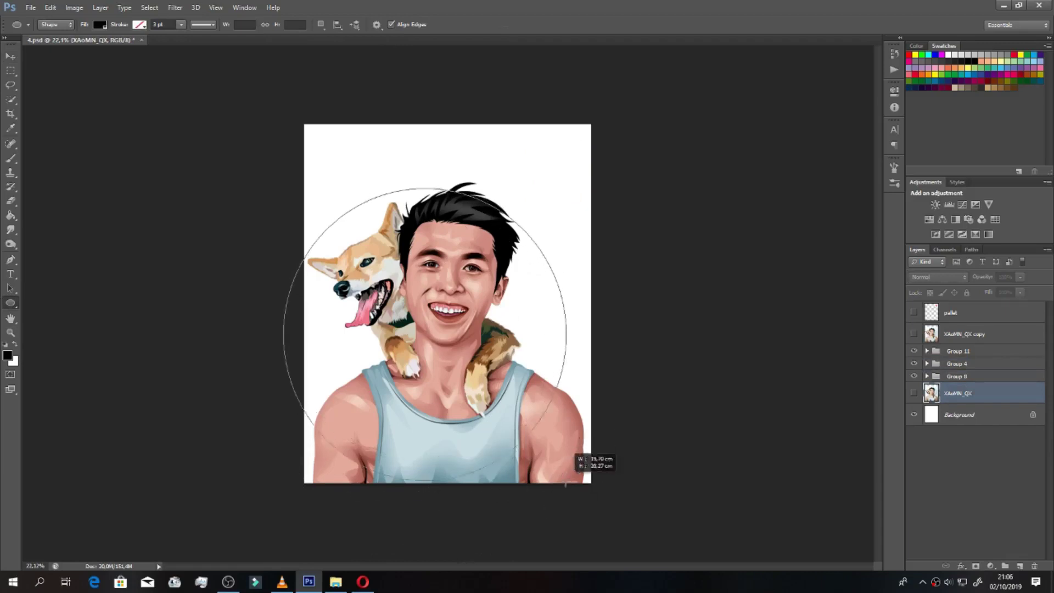
pyautogui.moveTo(565, 484); pyautogui.dragTo(563, 484)
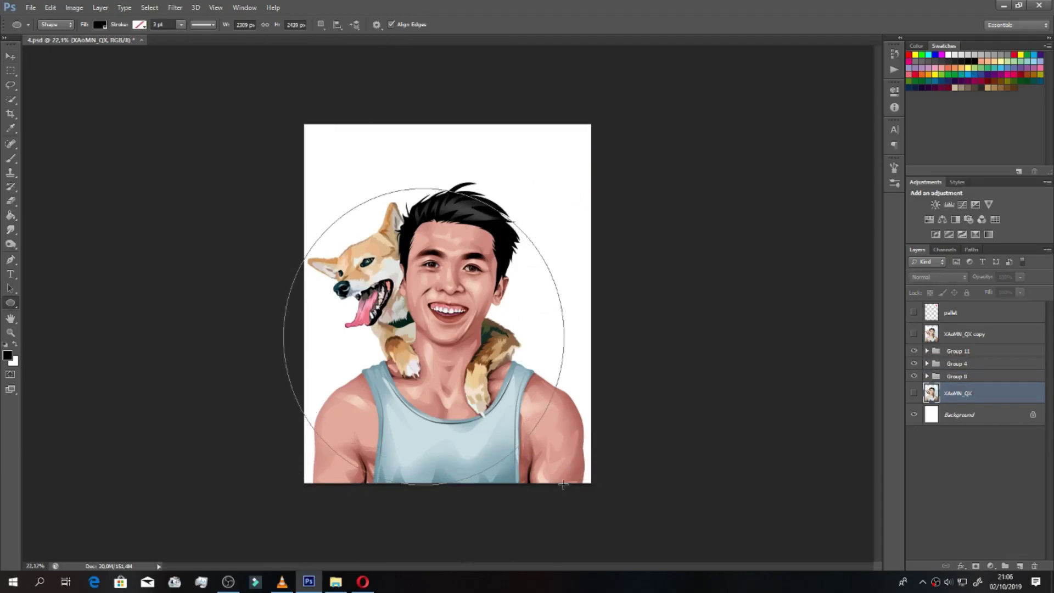
pyautogui.press('v')
pyautogui.moveTo(513, 388); pyautogui.dragTo(442, 510)
# Step: Duplicate the circle, shrink it beside the face, and copy it again toward the top left
pyautogui.moveTo(453, 443); pyautogui.dragTo(713, 246)
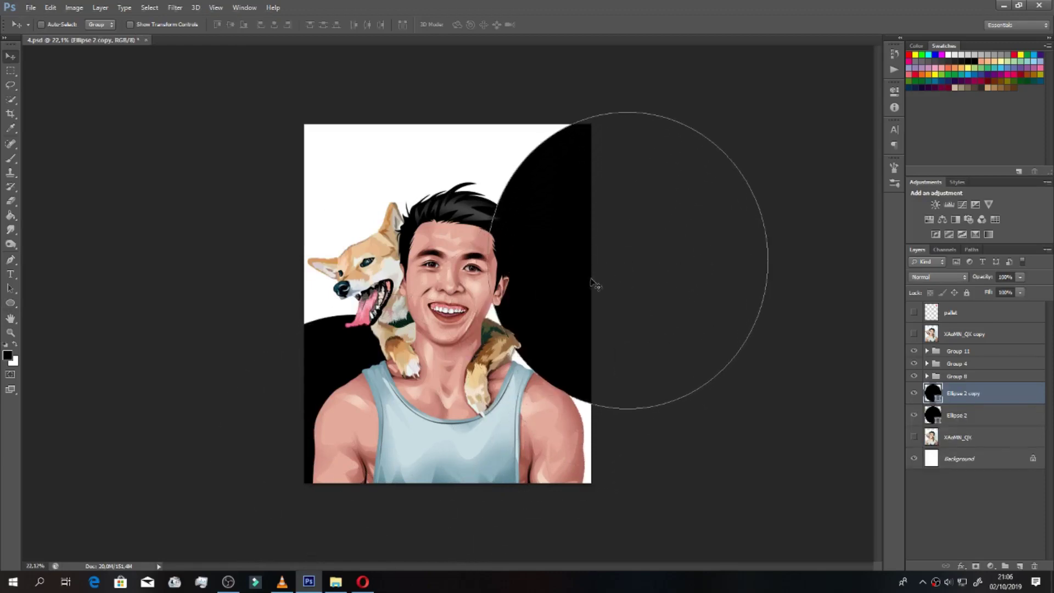
pyautogui.hotkey('ctrl', 't')
pyautogui.moveTo(769, 107); pyautogui.dragTo(729, 154)
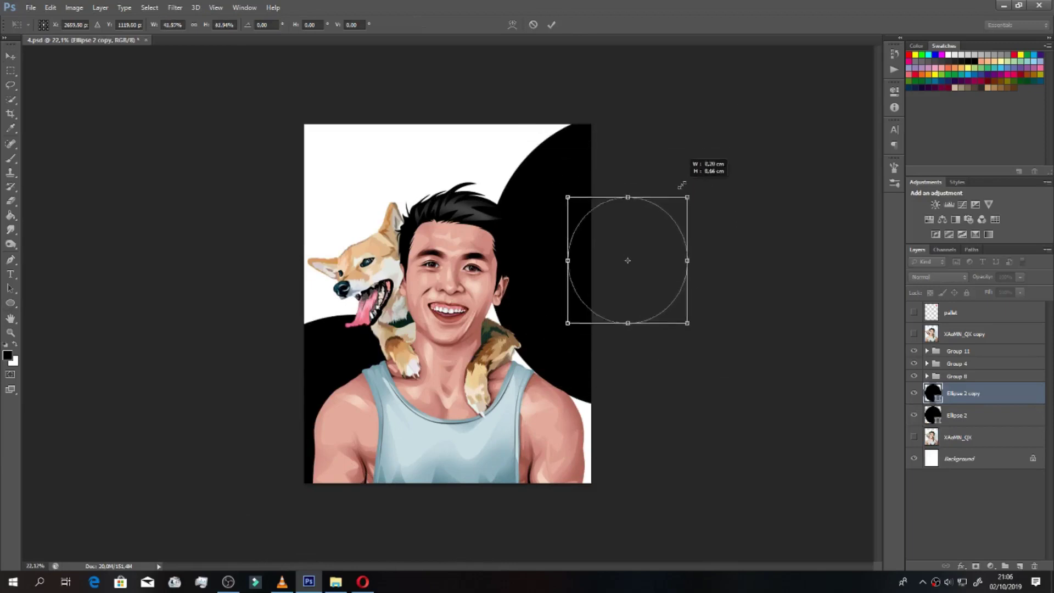
pyautogui.moveTo(683, 241); pyautogui.dragTo(633, 272)
pyautogui.moveTo(677, 186); pyautogui.dragTo(664, 201)
pyautogui.press('Return')
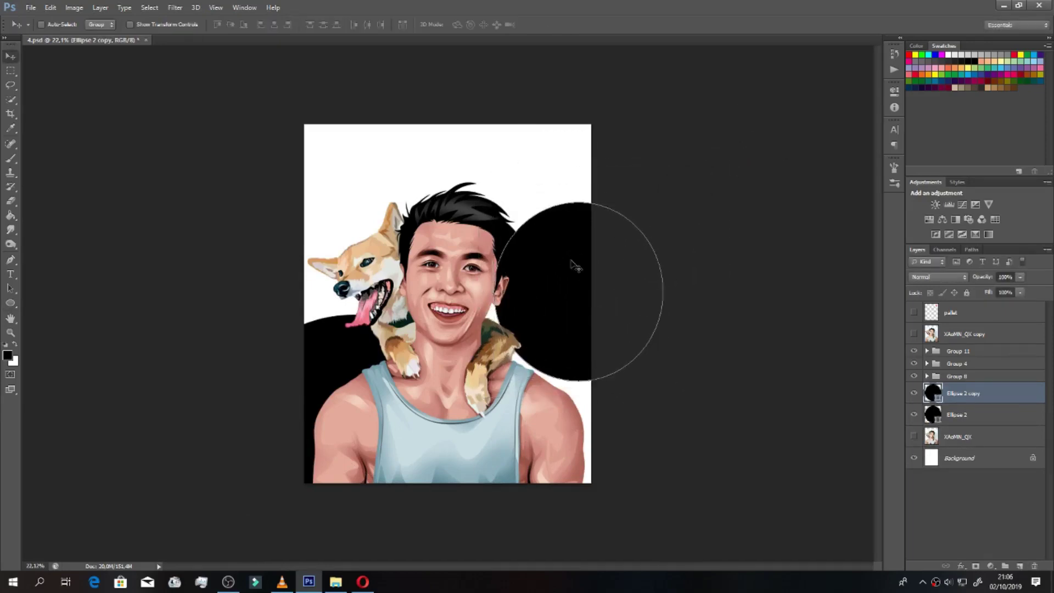
pyautogui.moveTo(563, 265)
pyautogui.mouseDown()
pyautogui.moveTo(391, 144)
pyautogui.moveTo(409, 106)
pyautogui.moveTo(383, 131)
pyautogui.mouseUp()
# Step: Duplicate Groups 11, 4 and 8, merge the copies into one layer, and move it below Group 8
pyautogui.press('p')
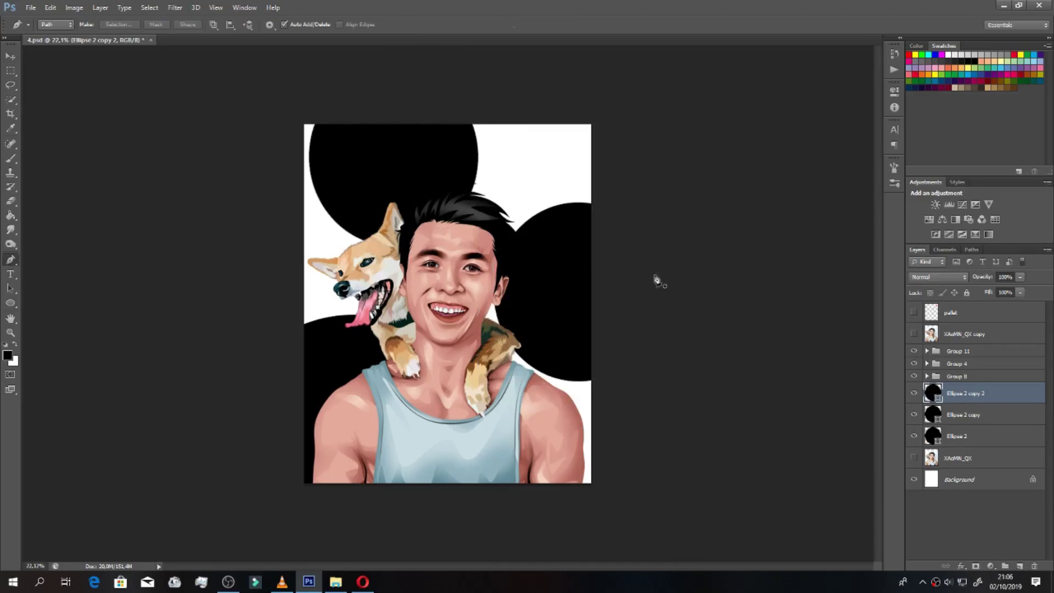
pyautogui.click(934, 376)
pyautogui.keyDown('shift'); pyautogui.click(933, 350); pyautogui.keyUp('shift')
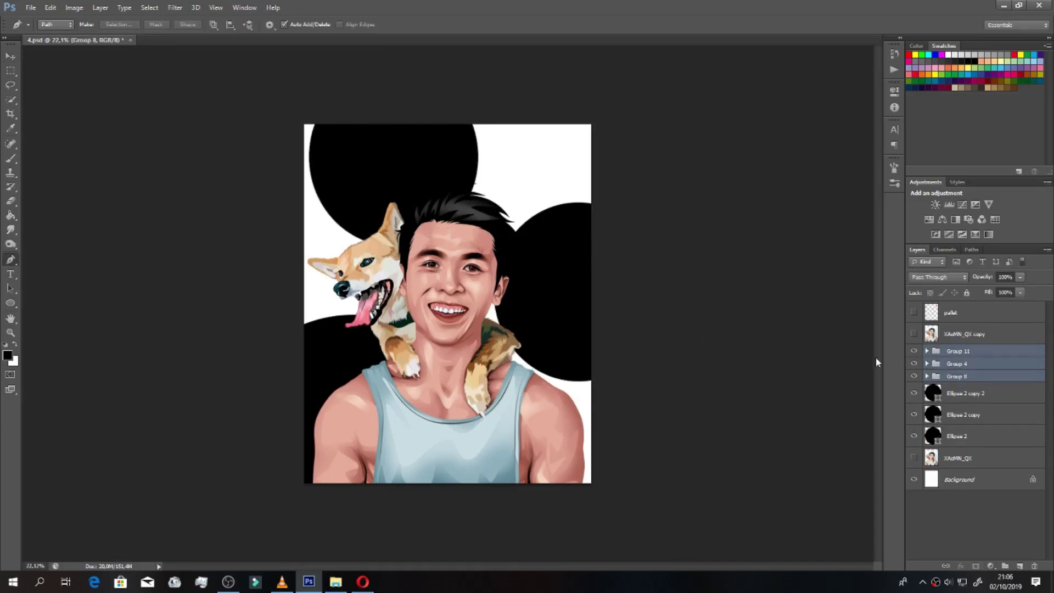
pyautogui.hotkey('ctrl', 'j')
pyautogui.hotkey('ctrl', 'e')
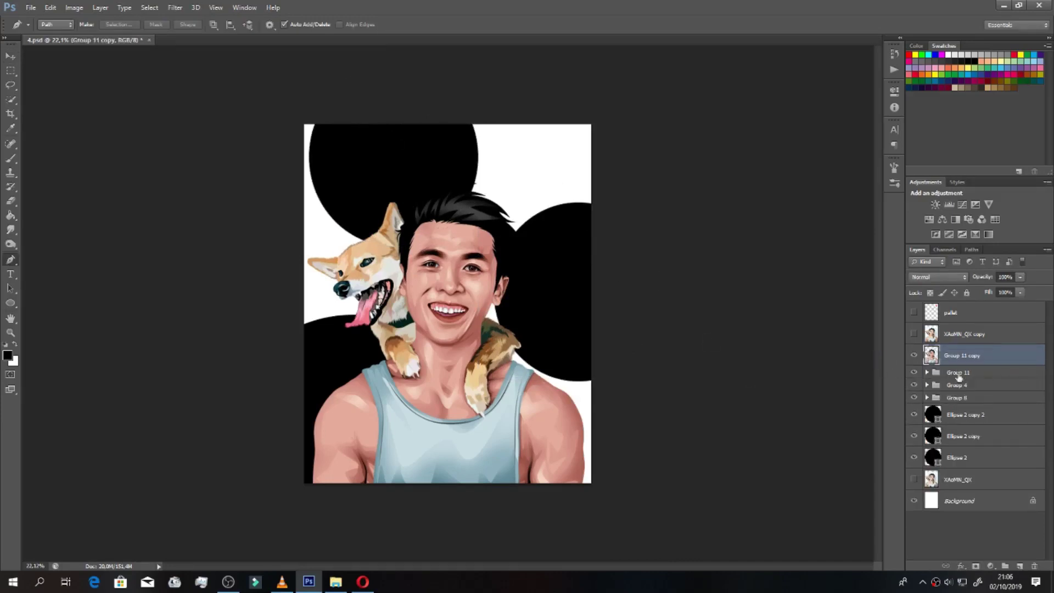
pyautogui.moveTo(959, 362)
pyautogui.mouseDown()
pyautogui.moveTo(964, 406)
pyautogui.moveTo(946, 421)
pyautogui.mouseUp()
# Step: Try new circle colours: light cyan for the top circle, light azure for the right one
pyautogui.doubleClick(935, 415)
pyautogui.click(800, 311)
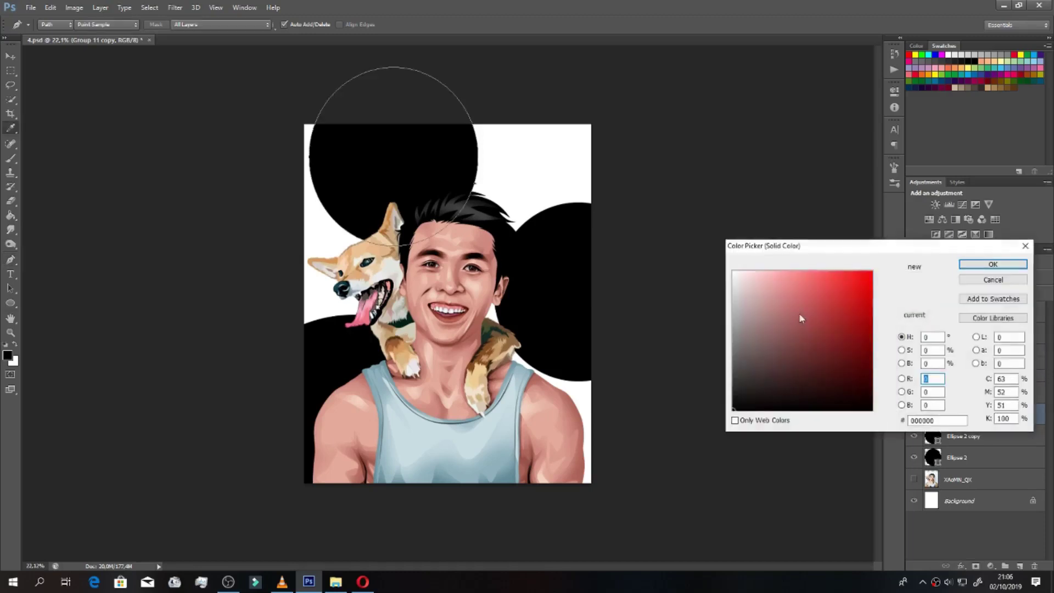
pyautogui.click(770, 271)
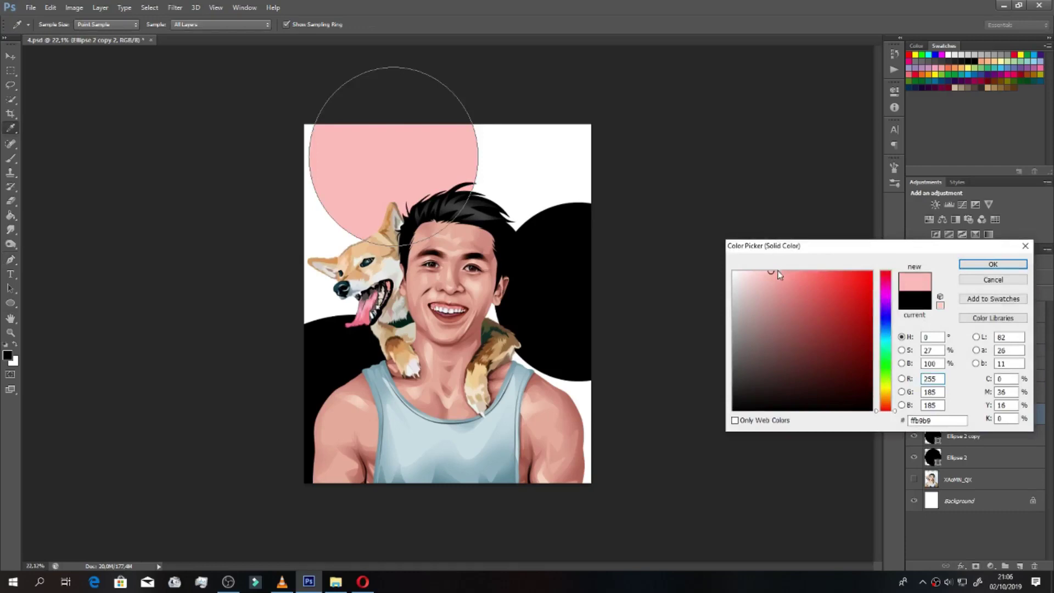
pyautogui.click(883, 342)
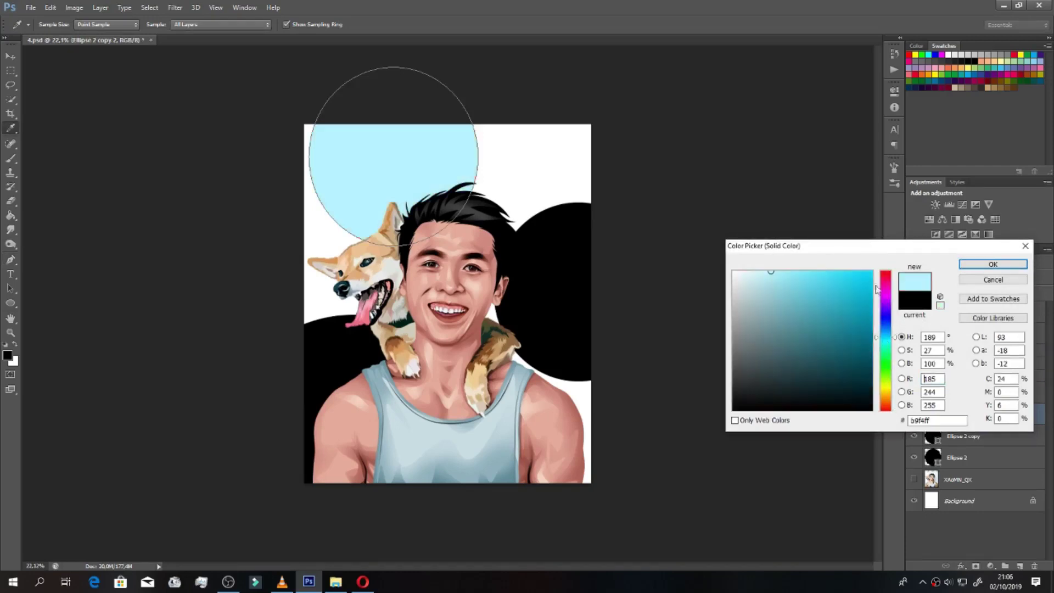
pyautogui.click(963, 264)
pyautogui.doubleClick(939, 433)
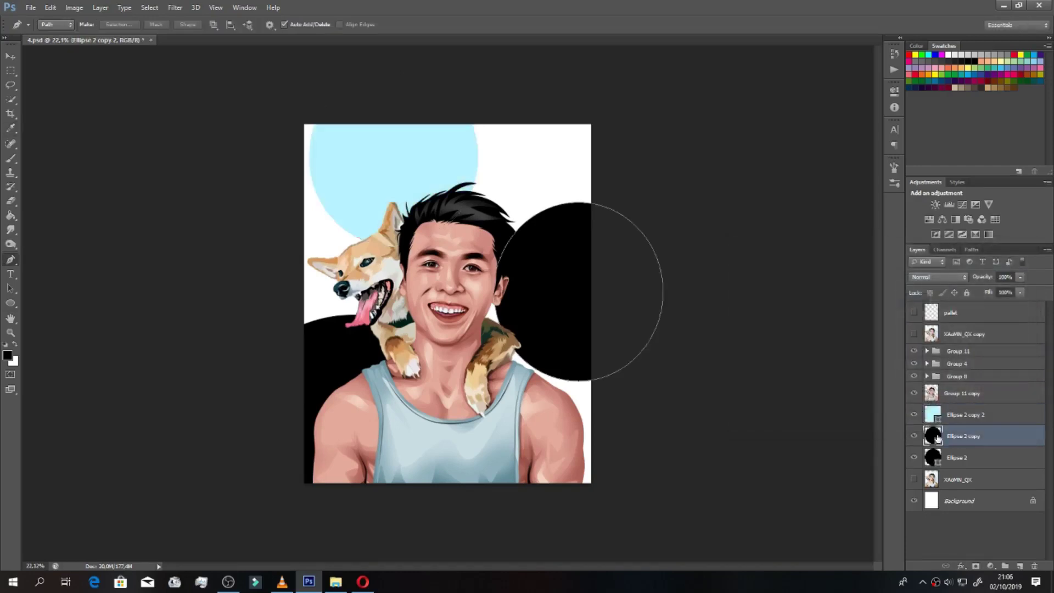
pyautogui.click(884, 320)
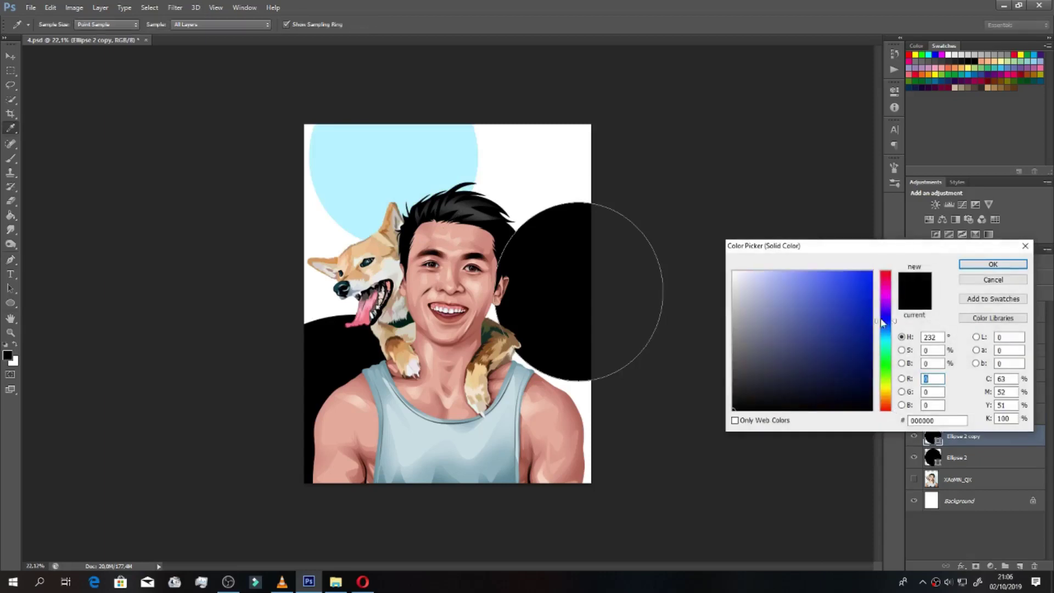
pyautogui.moveTo(883, 328); pyautogui.dragTo(887, 330)
pyautogui.click(970, 281)
# Step: Delete Ellipse 2 and all the other circle layers
pyautogui.click(966, 415)
pyautogui.keyDown('shift'); pyautogui.click(959, 457); pyautogui.keyUp('shift')
pyautogui.press('Delete')
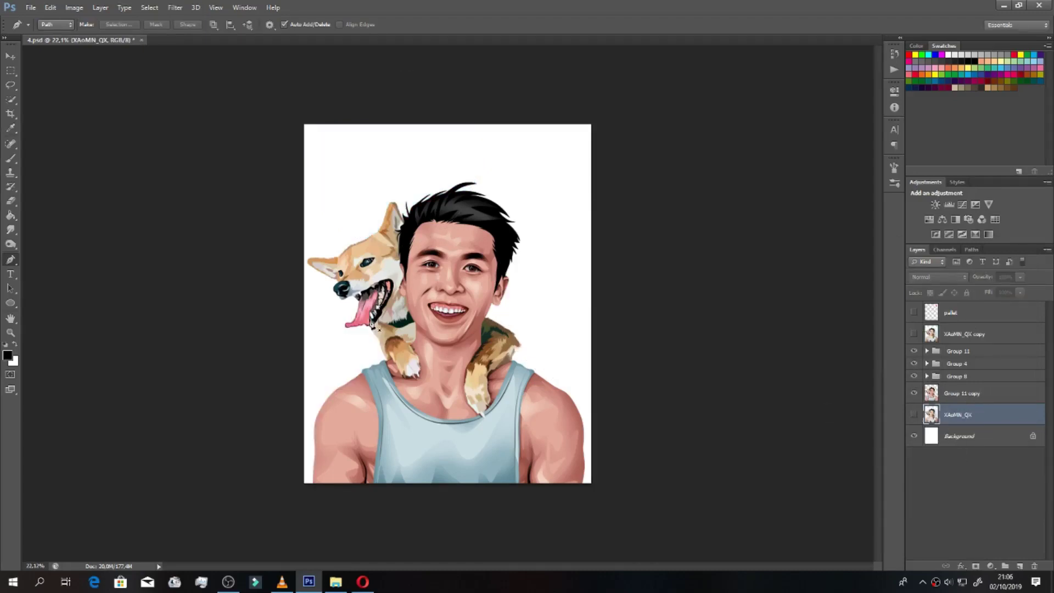
# Step: Draw a tall black rectangle on the left side and move it about 212 px right
pyautogui.click(11, 302)
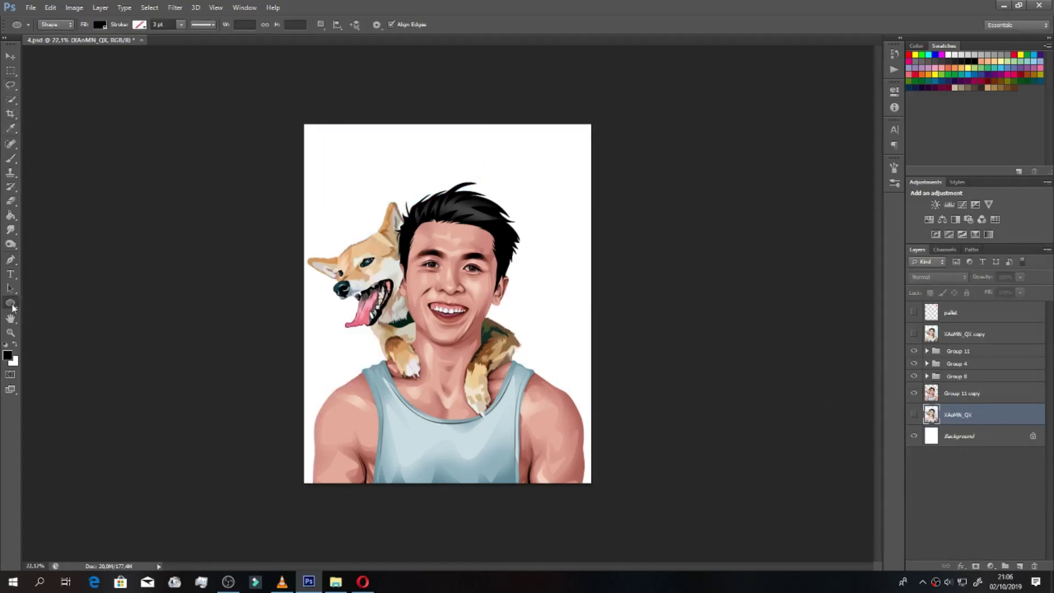
pyautogui.click(39, 303)
pyautogui.moveTo(293, 99)
pyautogui.mouseDown()
pyautogui.moveTo(410, 517)
pyautogui.moveTo(345, 516)
pyautogui.moveTo(446, 510)
pyautogui.moveTo(401, 511)
pyautogui.mouseUp()
pyautogui.click(11, 56)
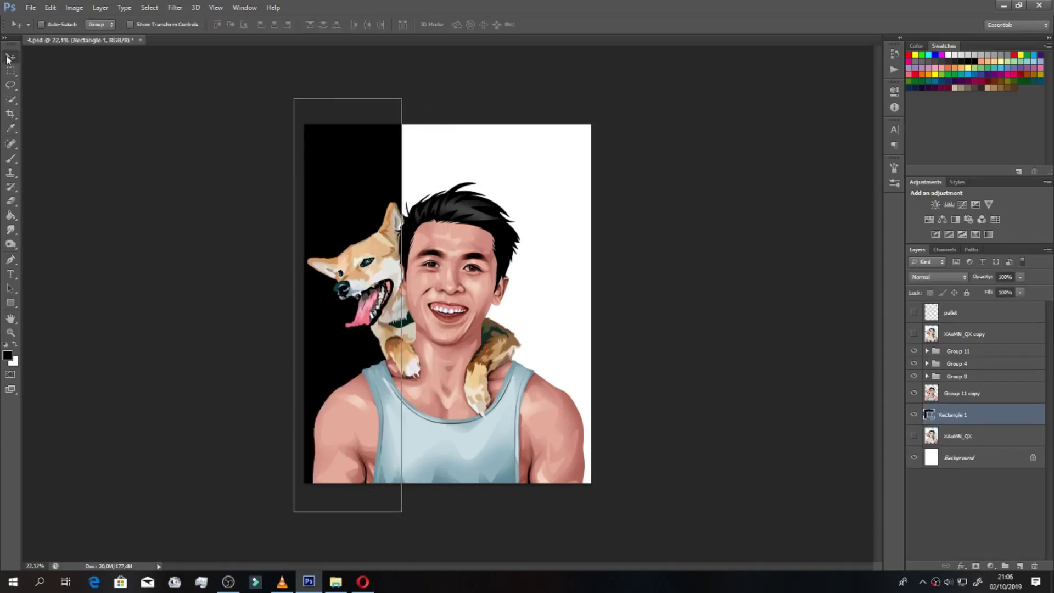
pyautogui.moveTo(380, 303)
pyautogui.mouseDown()
pyautogui.moveTo(499, 299)
pyautogui.moveTo(451, 298)
pyautogui.mouseUp()
# Step: Duplicate the rectangle and make the copy a narrower strip
pyautogui.hotkey('ctrl', 'j')
pyautogui.hotkey('ctrl', 't')
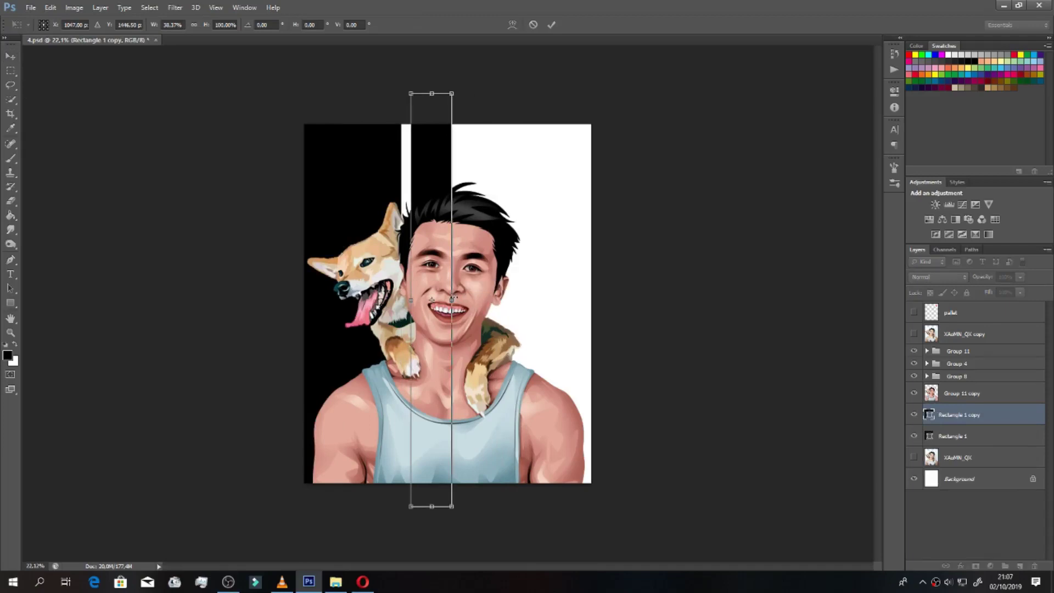
pyautogui.press('Return')
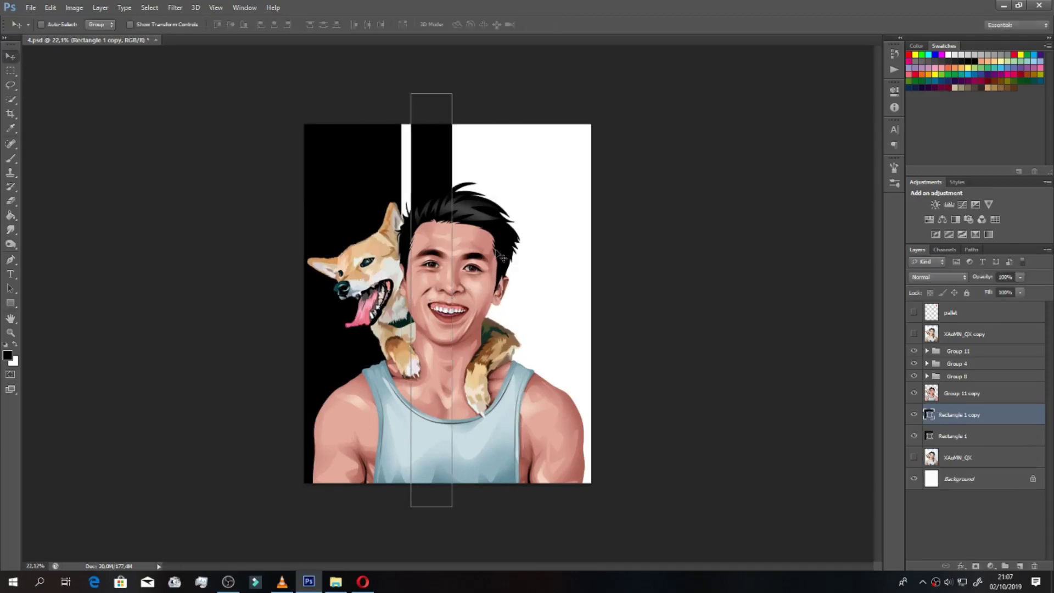
pyautogui.press('p')
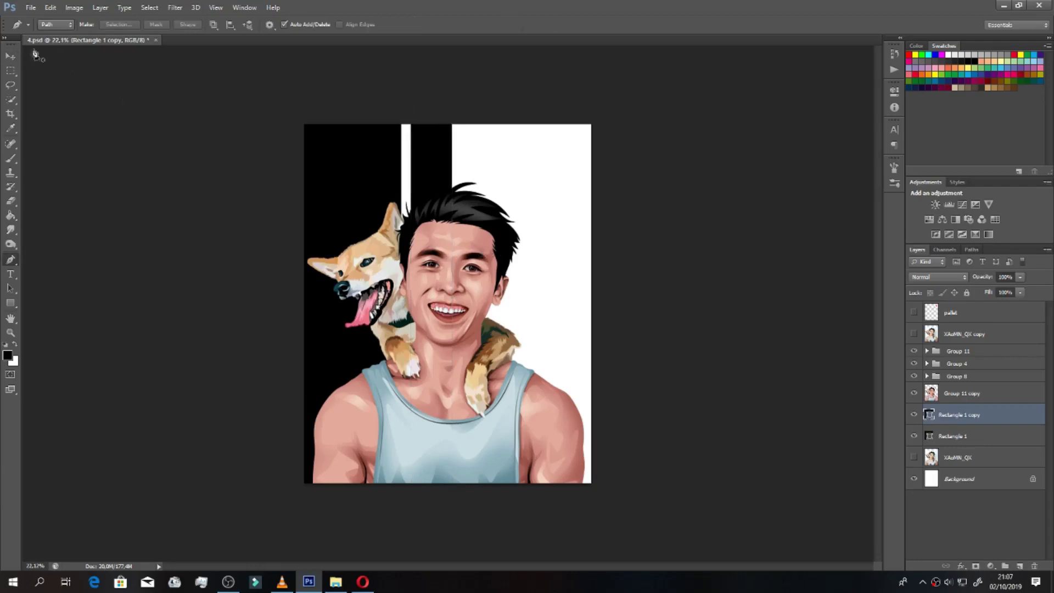
pyautogui.click(9, 58)
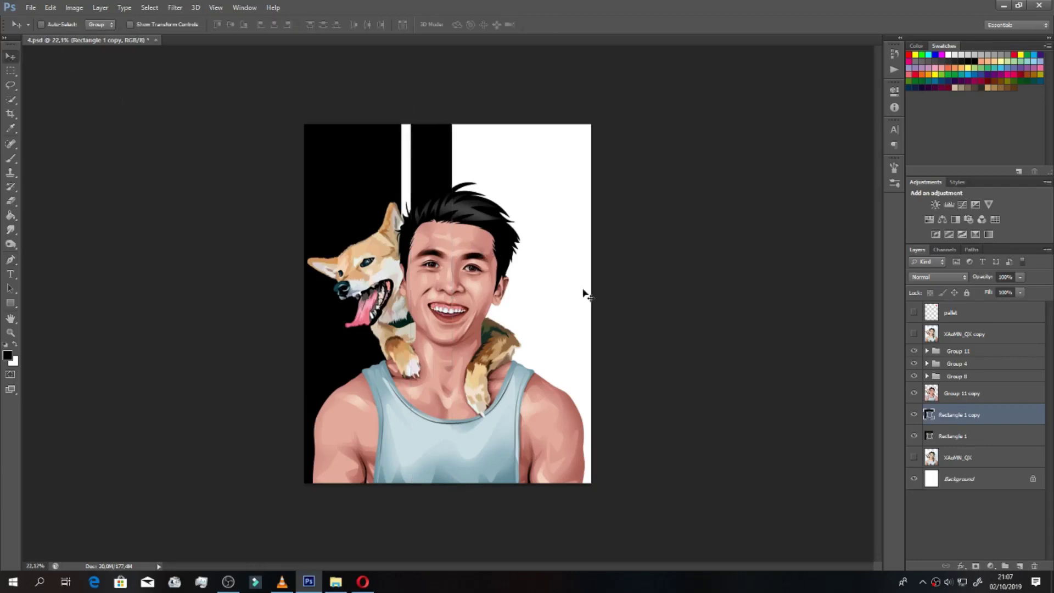
# Step: Duplicate the narrow strip, shift it right, and narrow it to about half width
pyautogui.click(940, 395)
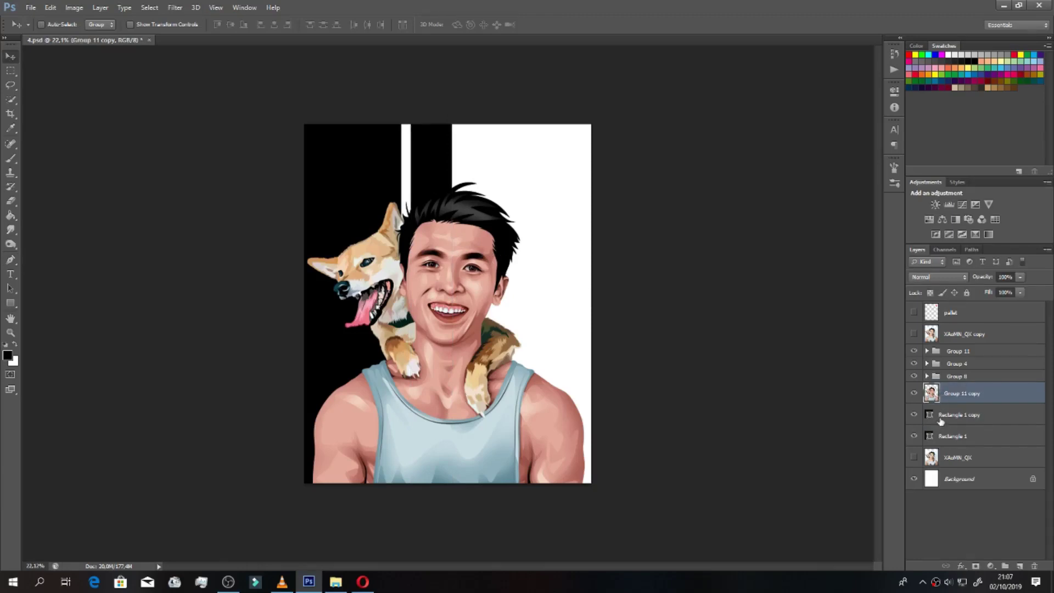
pyautogui.click(942, 419)
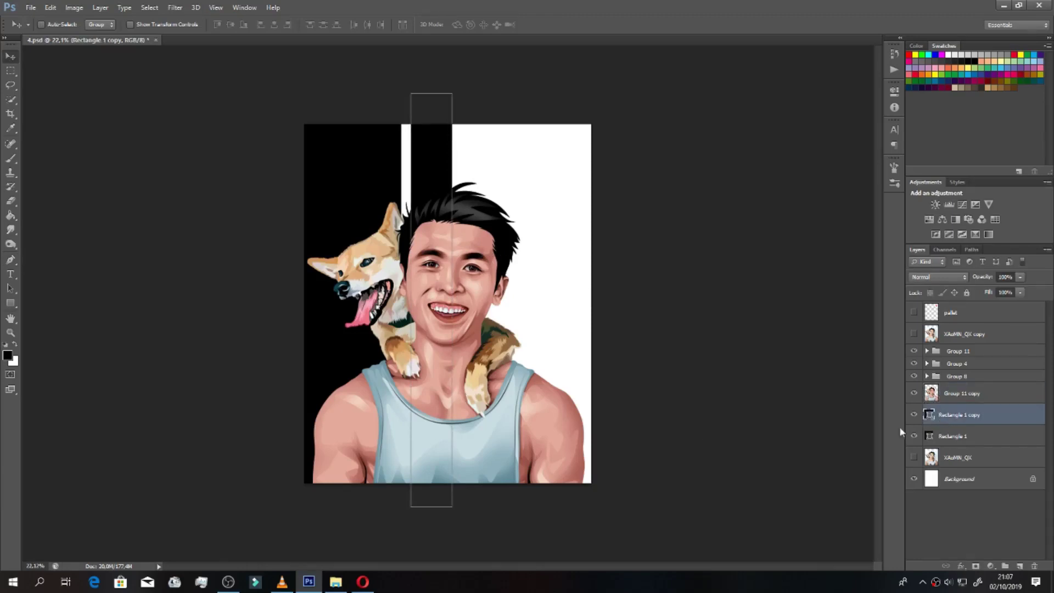
pyautogui.keyDown('alt'); pyautogui.moveTo(468, 396); pyautogui.dragTo(516, 396); pyautogui.keyUp('alt')
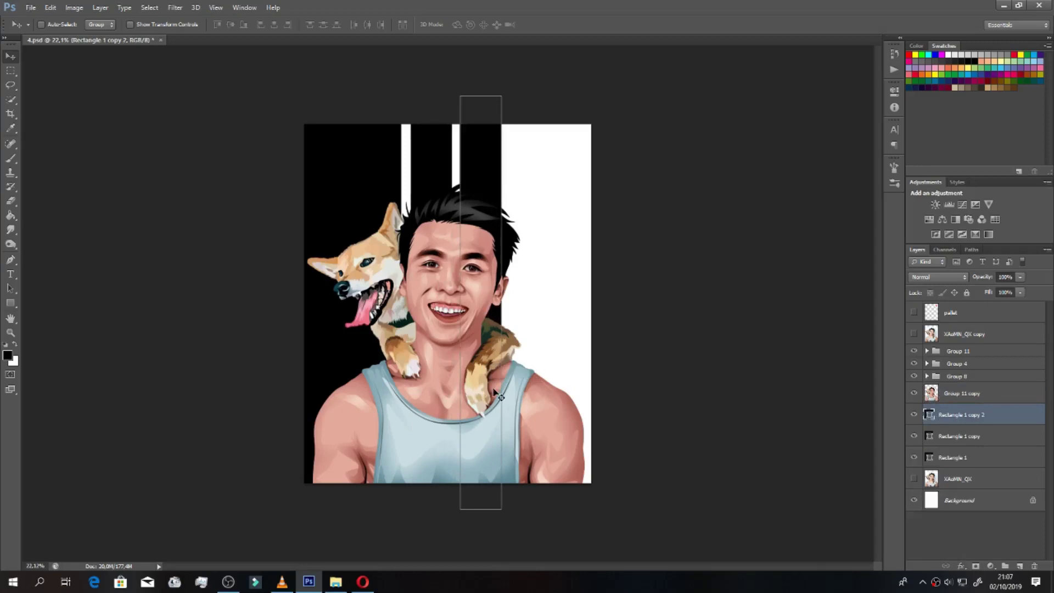
pyautogui.hotkey('ctrl', 't')
pyautogui.moveTo(500, 302)
pyautogui.mouseDown()
pyautogui.moveTo(479, 297)
pyautogui.moveTo(486, 302)
pyautogui.mouseUp()
pyautogui.press('Return')
# Step: Select all three rectangle layers together
pyautogui.press('p')
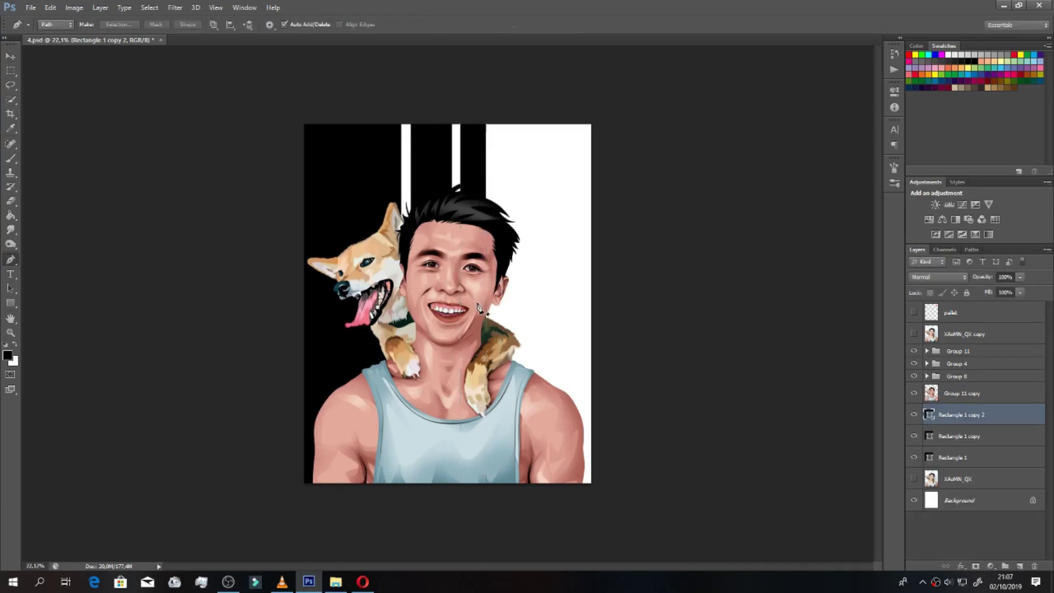
pyautogui.press('v')
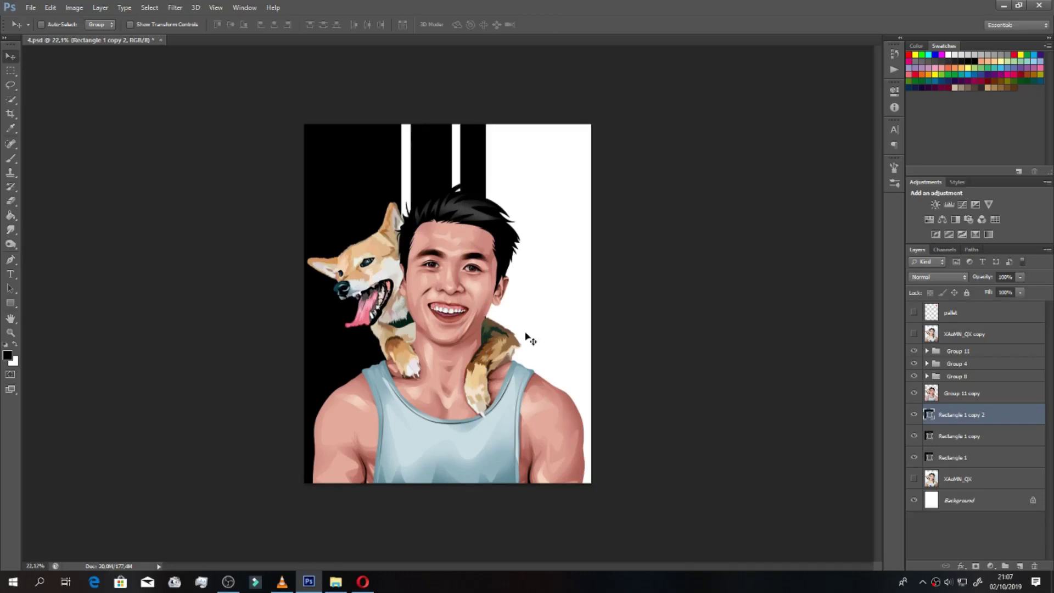
pyautogui.keyDown('shift'); pyautogui.click(971, 452); pyautogui.keyUp('shift')
# Step: Merge the three rectangles into one shape and colour the stripes cyan (00f0ff)
pyautogui.hotkey('ctrl', 'e')
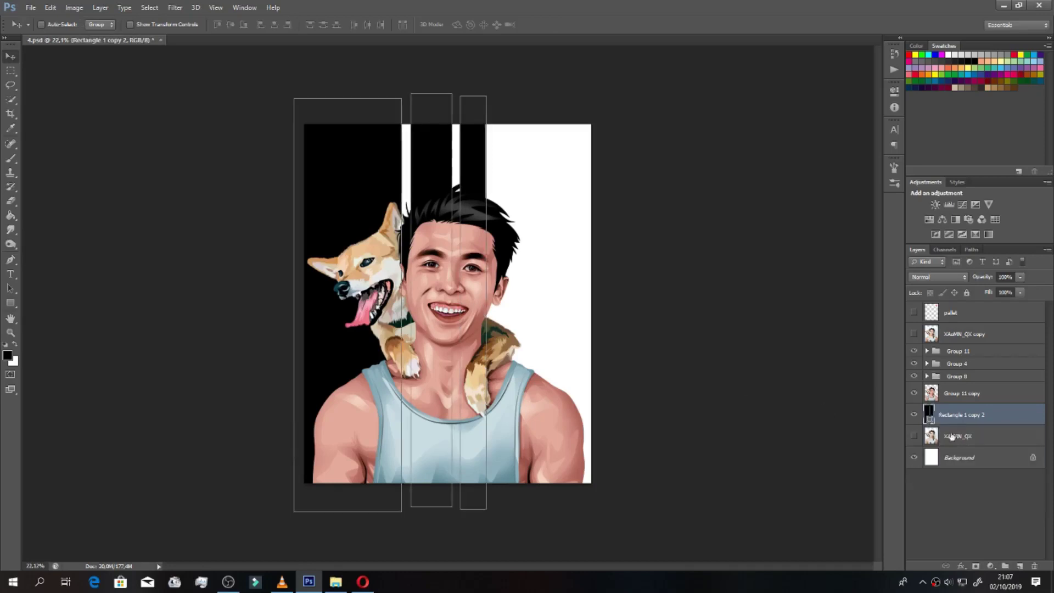
pyautogui.doubleClick(928, 415)
pyautogui.click(865, 272)
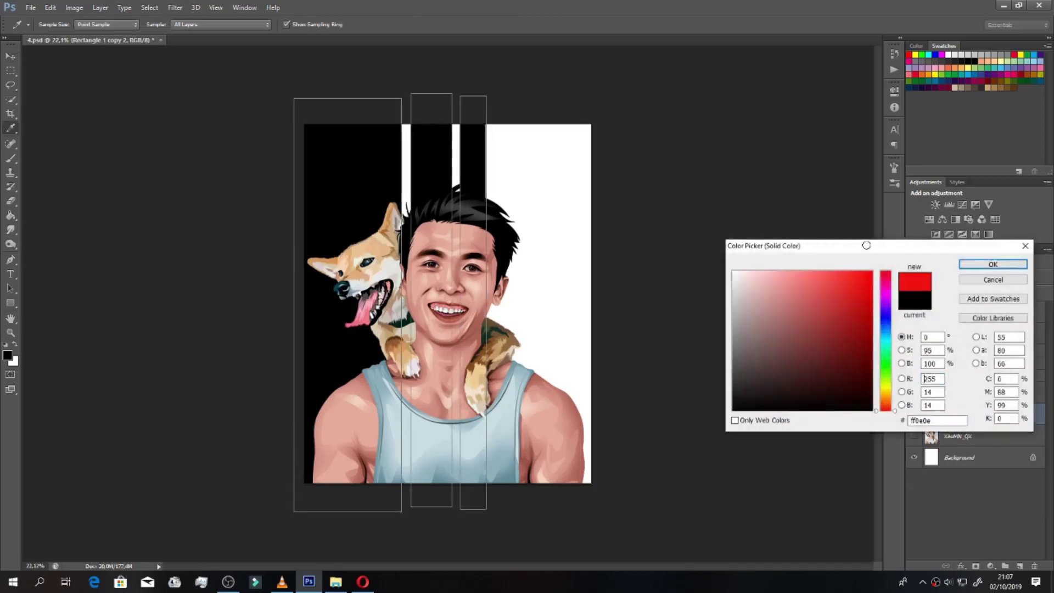
pyautogui.click(871, 270)
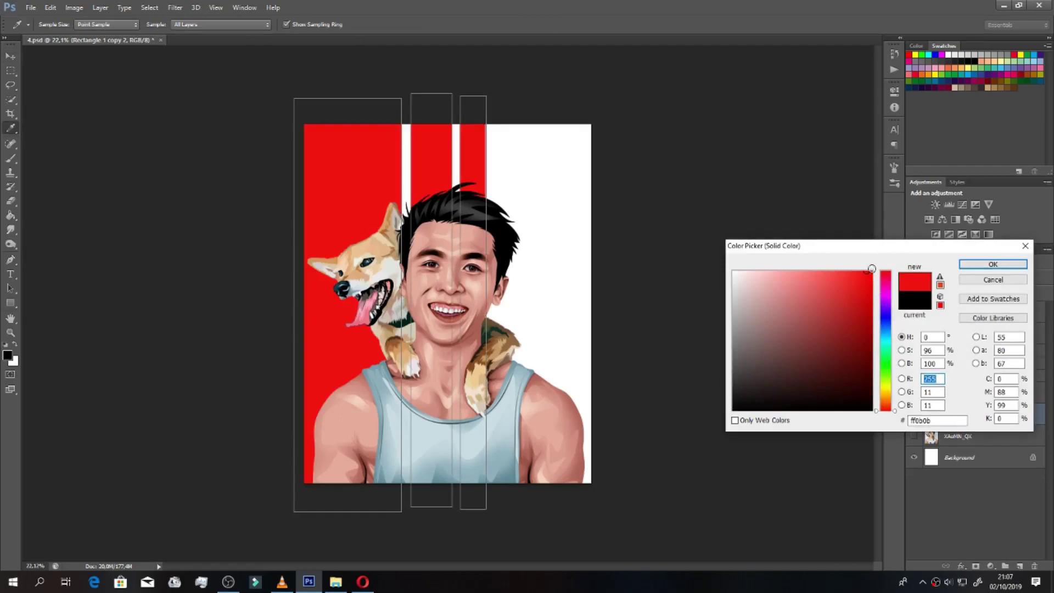
pyautogui.click(886, 334)
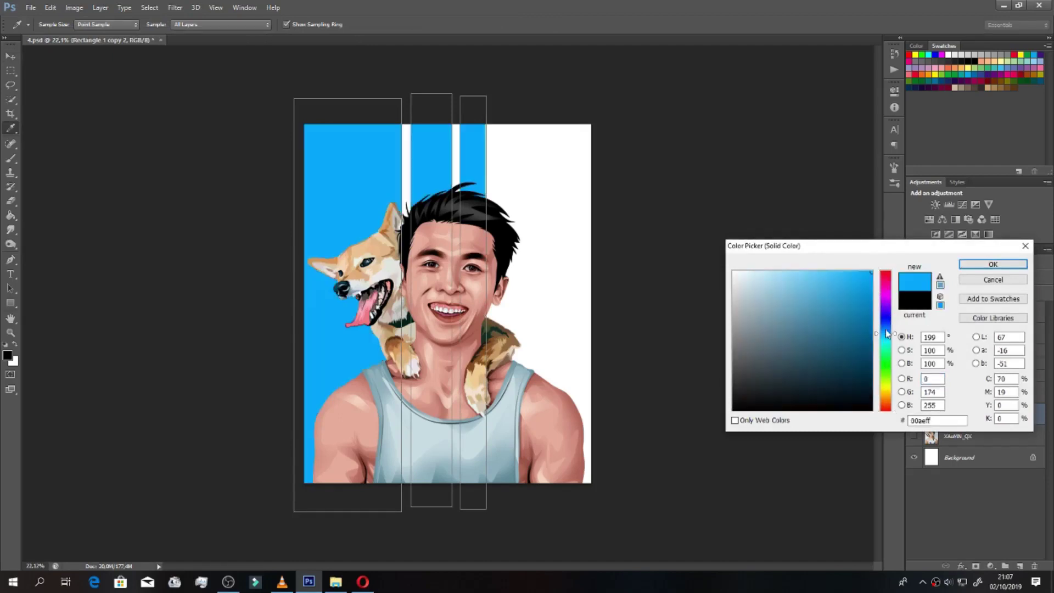
pyautogui.click(885, 334)
pyautogui.click(886, 340)
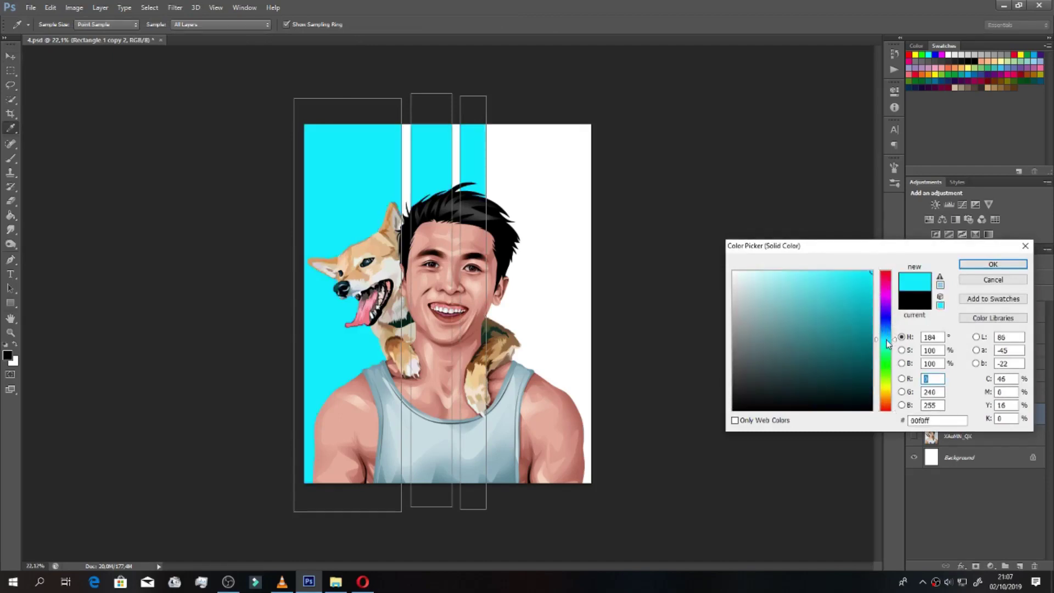
pyautogui.click(969, 266)
# Step: Add a linear Gradient Fill at about 24.7° and clip it to the cyan stripes
pyautogui.press('p')
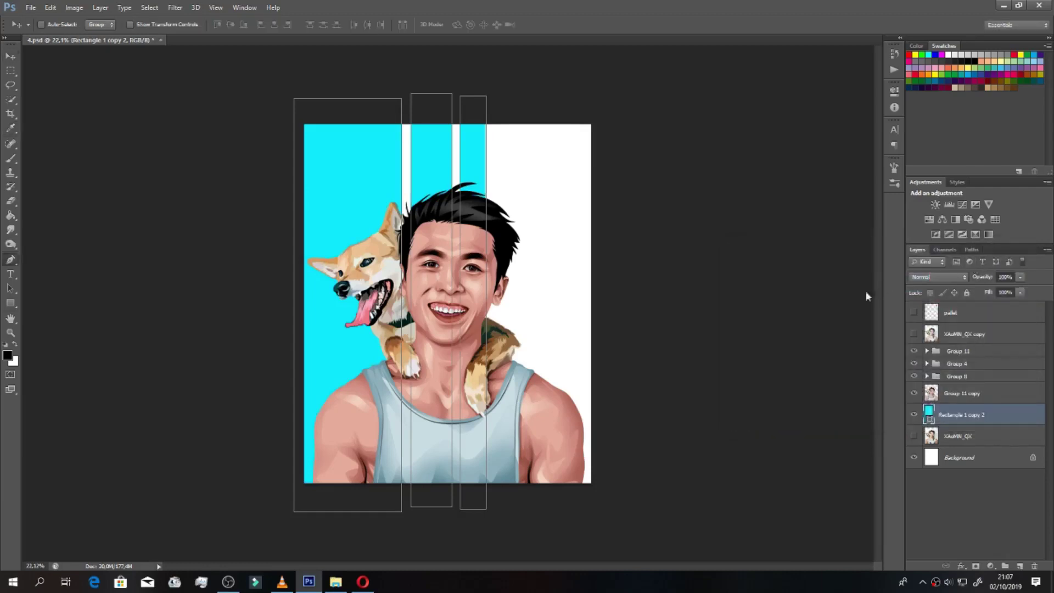
pyautogui.click(991, 564)
pyautogui.click(958, 339)
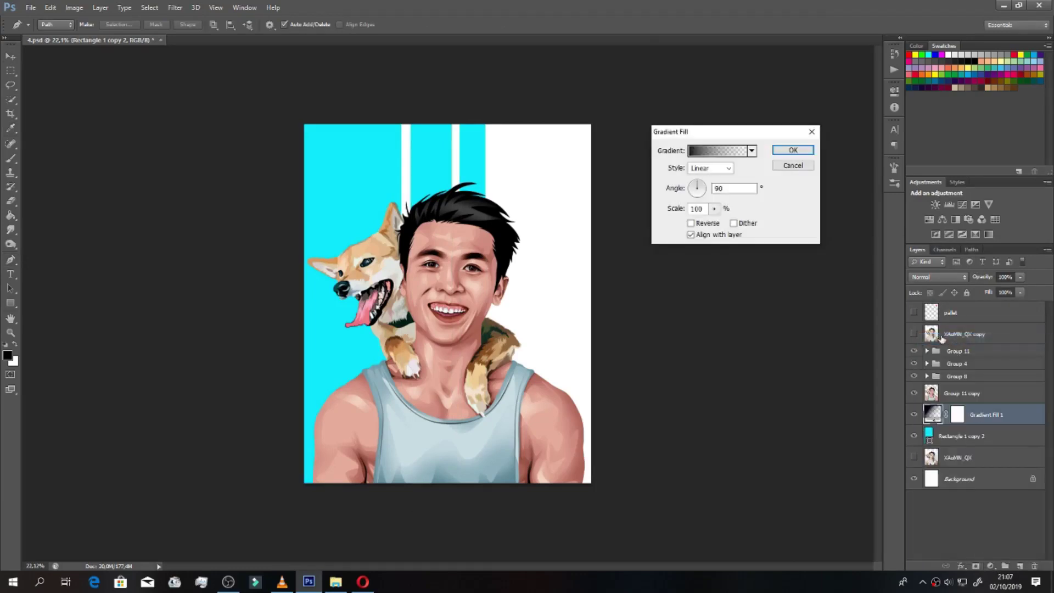
pyautogui.click(709, 169)
pyautogui.click(708, 179)
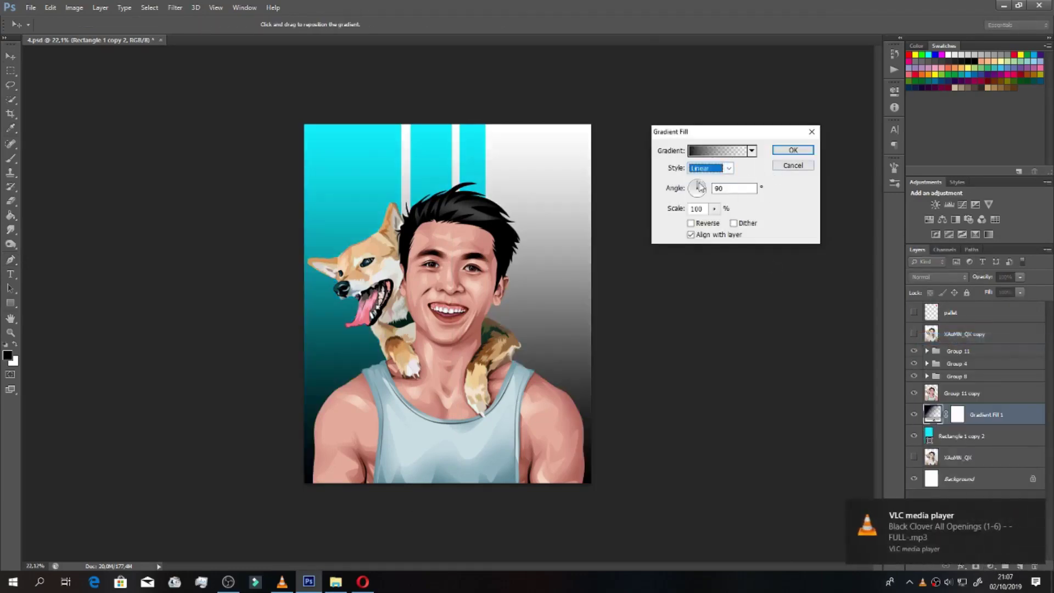
pyautogui.click(702, 187)
pyautogui.moveTo(491, 282)
pyautogui.mouseDown()
pyautogui.moveTo(390, 347)
pyautogui.moveTo(405, 339)
pyautogui.mouseUp()
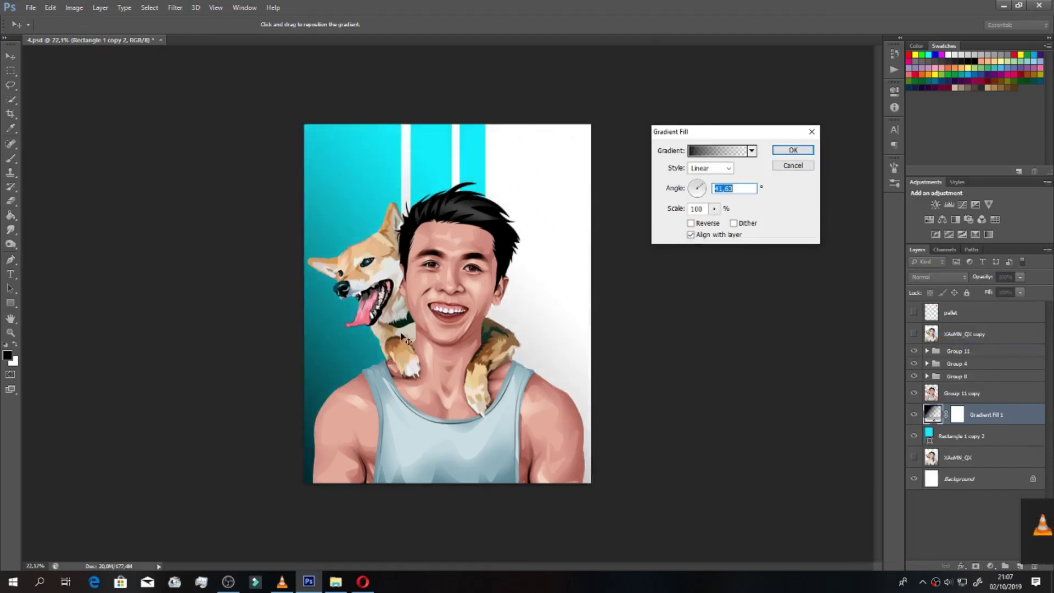
pyautogui.click(706, 188)
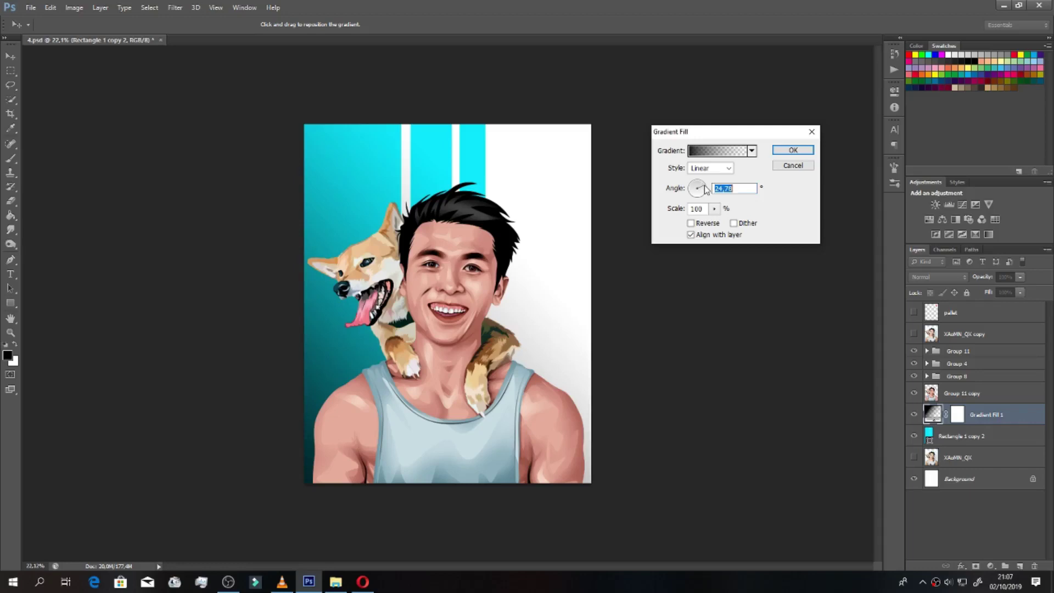
pyautogui.click(790, 153)
pyautogui.hotkey('ctrl', 'alt', 'g')
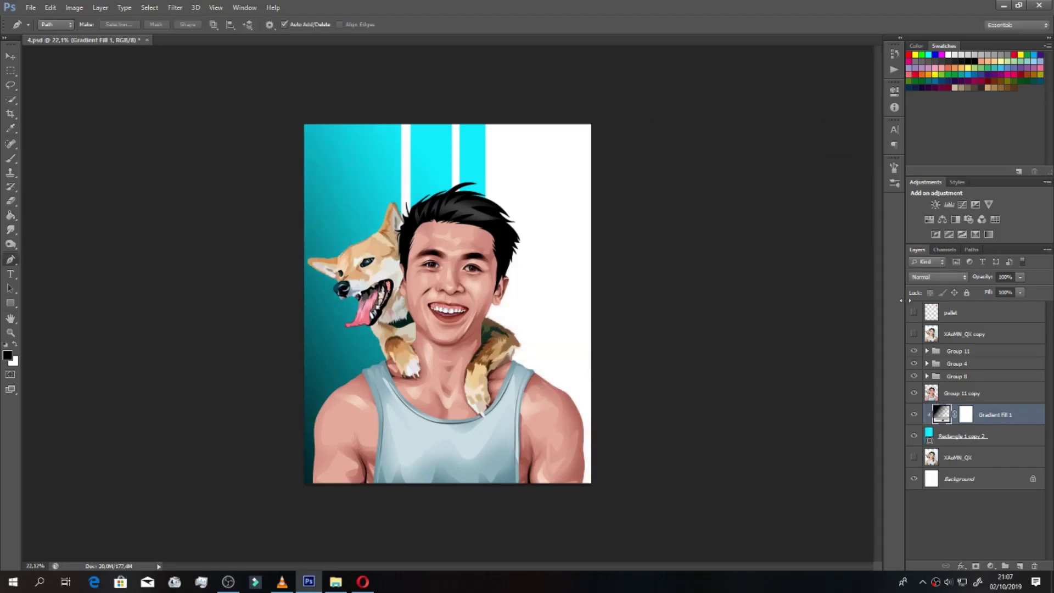
# Step: Enlarge the Group 11 copy to about 152% and clip it into the stripes
pyautogui.click(966, 394)
pyautogui.hotkey('ctrl', 't')
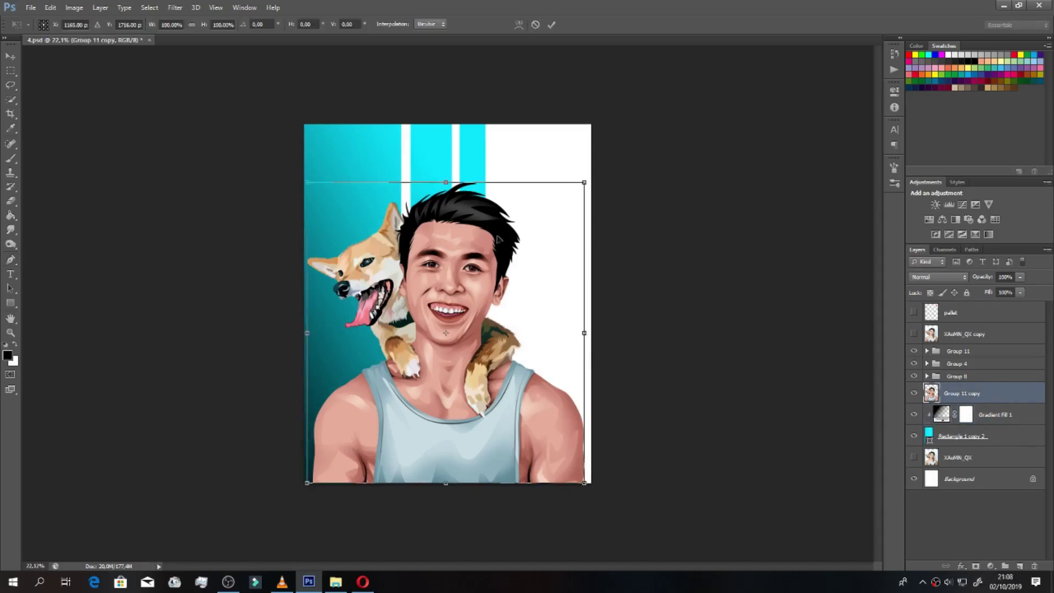
pyautogui.moveTo(620, 168); pyautogui.dragTo(581, 164)
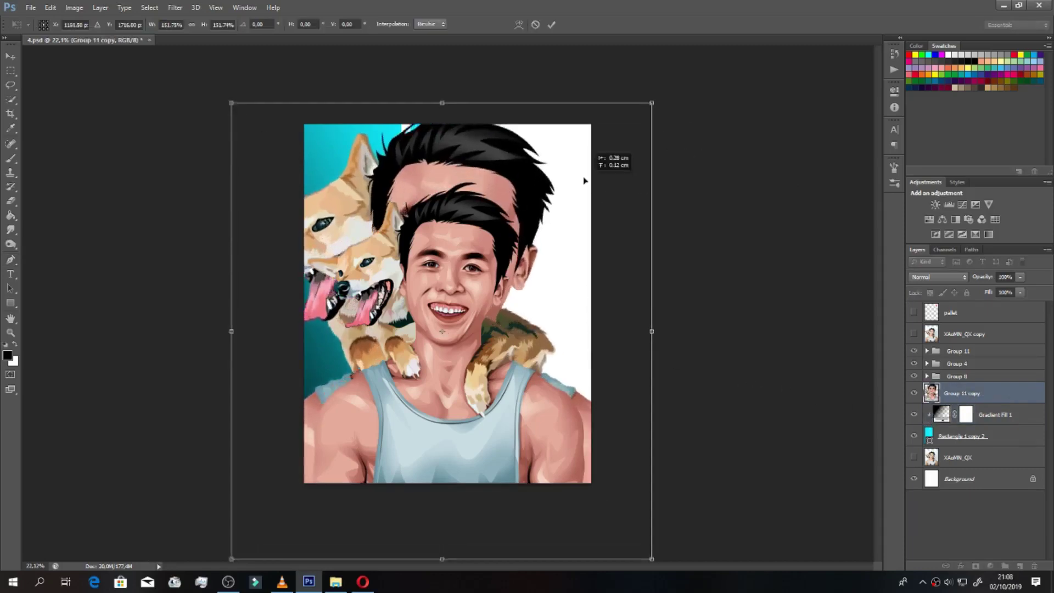
pyautogui.press('p')
pyautogui.press('Return')
pyautogui.hotkey('ctrl', 'alt', 'g')
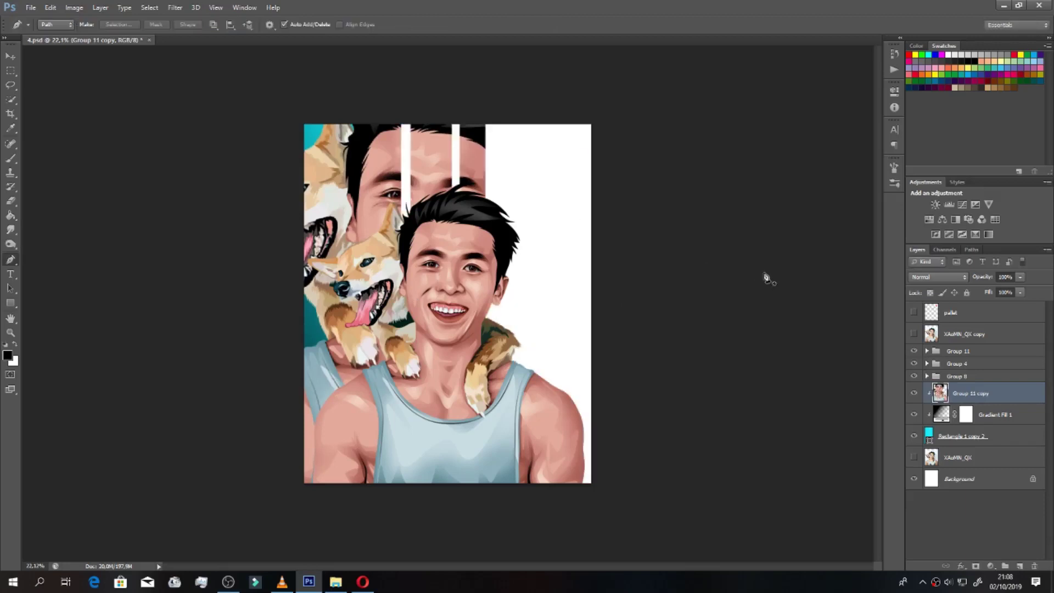
# Step: Lower the ghost portrait's opacity to 48% and nudge it within the stripes
pyautogui.click(990, 288)
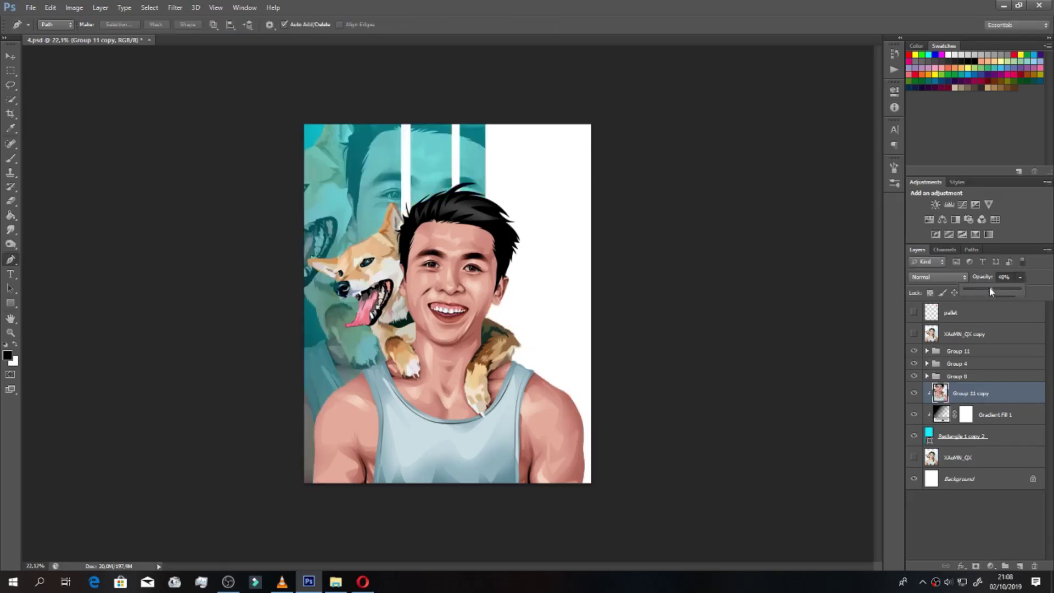
pyautogui.click(408, 380)
pyautogui.click(404, 358)
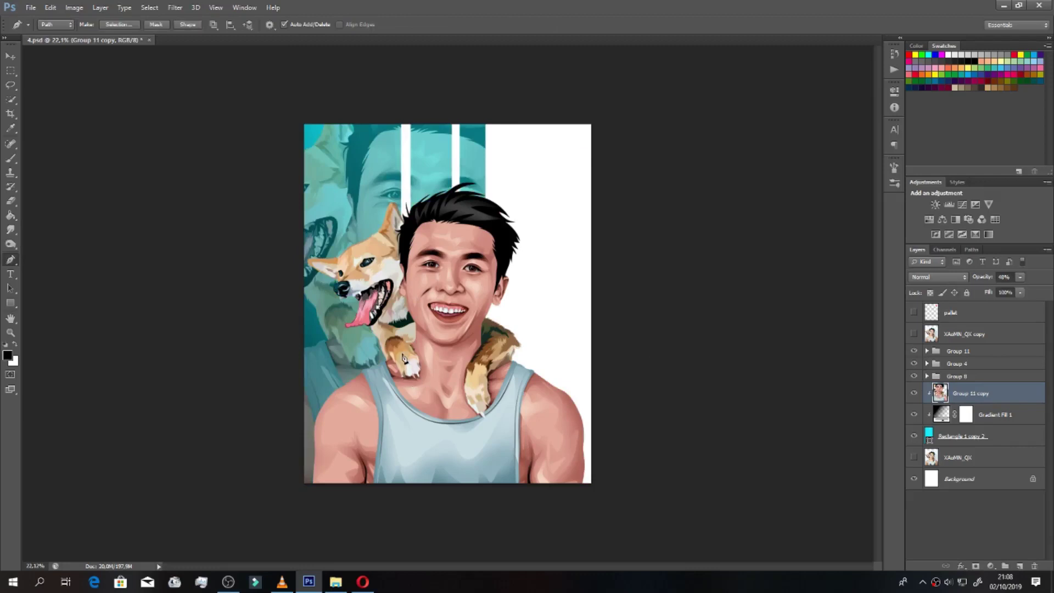
pyautogui.press('v')
pyautogui.moveTo(420, 323)
pyautogui.mouseDown()
pyautogui.moveTo(436, 300)
pyautogui.moveTo(316, 267)
pyautogui.moveTo(387, 307)
pyautogui.moveTo(413, 304)
pyautogui.mouseUp()
pyautogui.hotkey('ctrl', '-')
pyautogui.scroll(2, 442, 320)
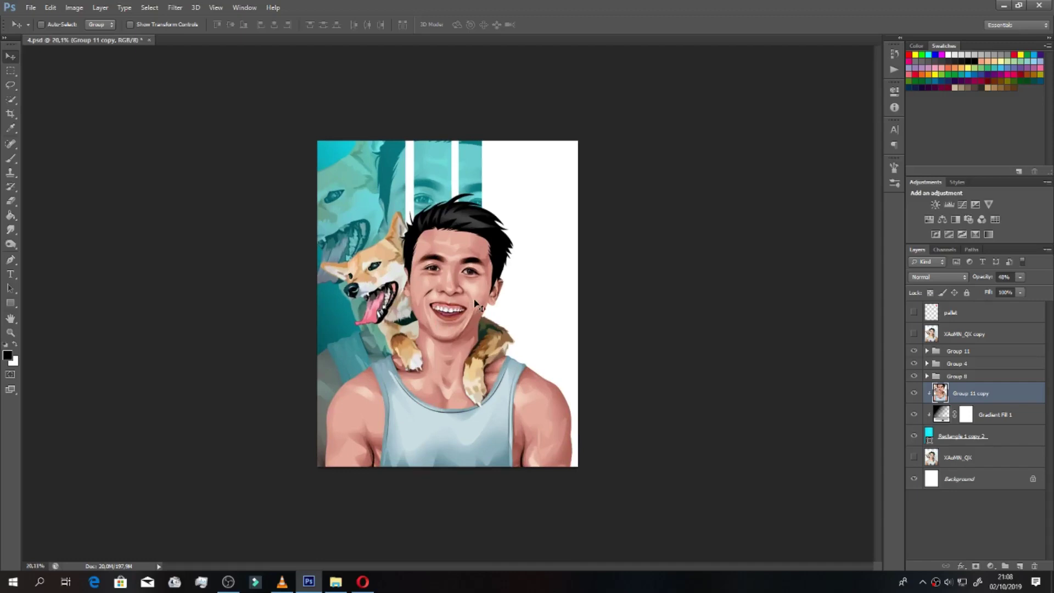
pyautogui.click(961, 453)
pyautogui.click(990, 566)
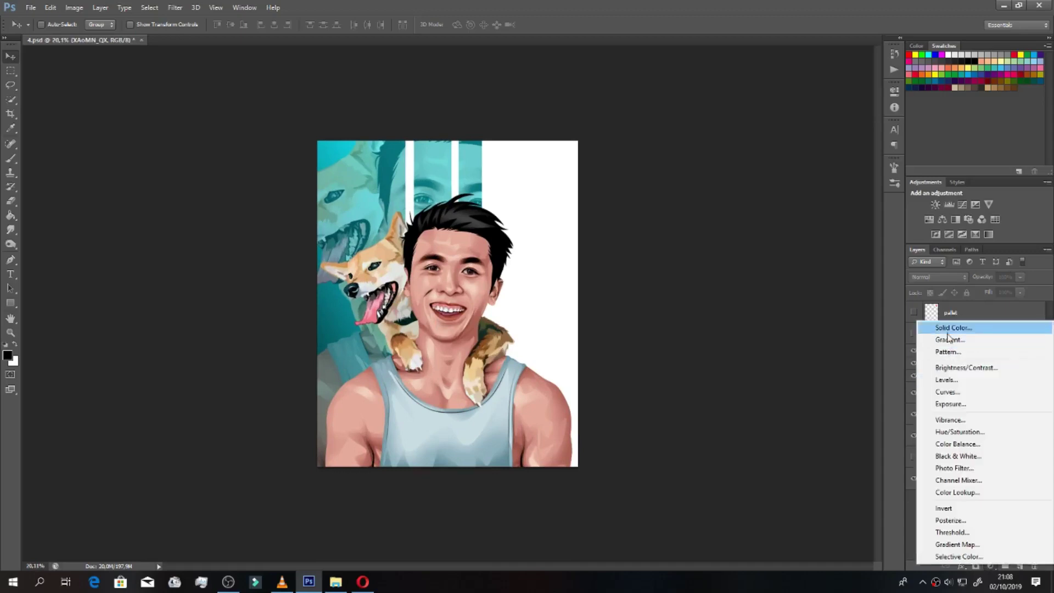
pyautogui.click(943, 328)
pyautogui.moveTo(826, 307); pyautogui.dragTo(798, 271)
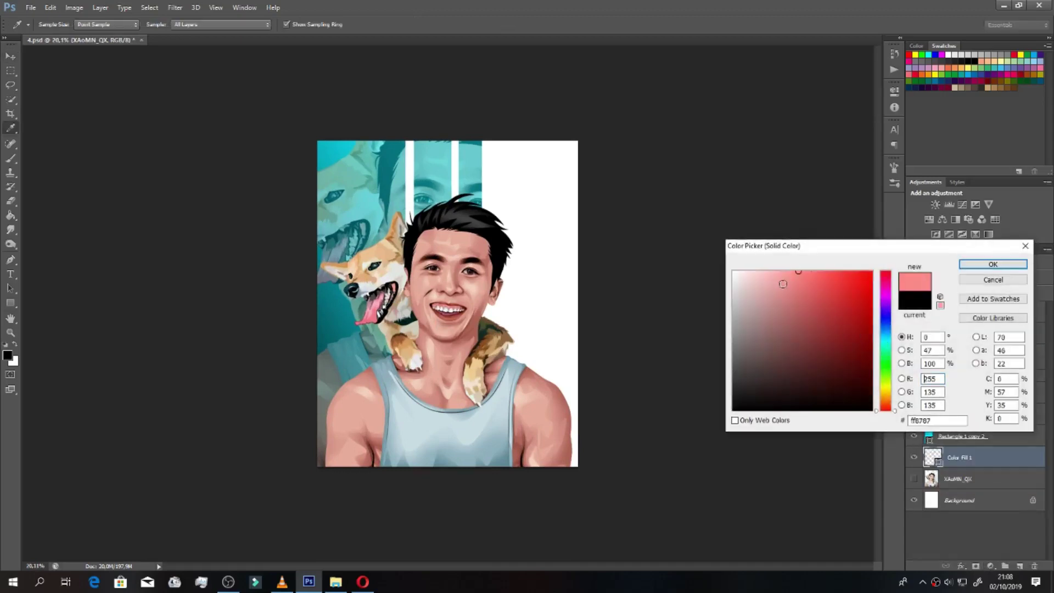
pyautogui.click(982, 280)
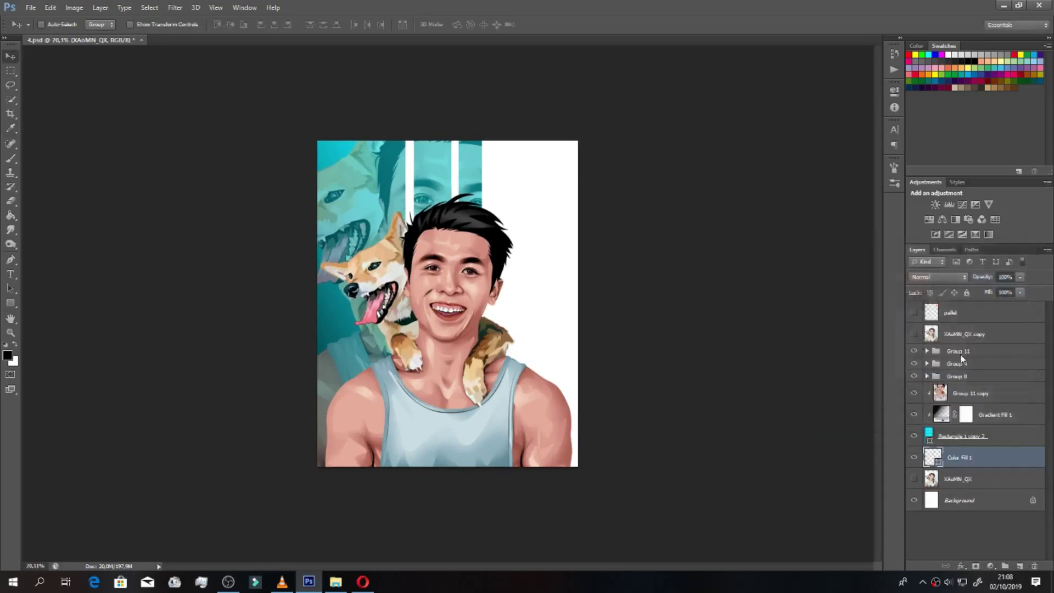
pyautogui.click(914, 436)
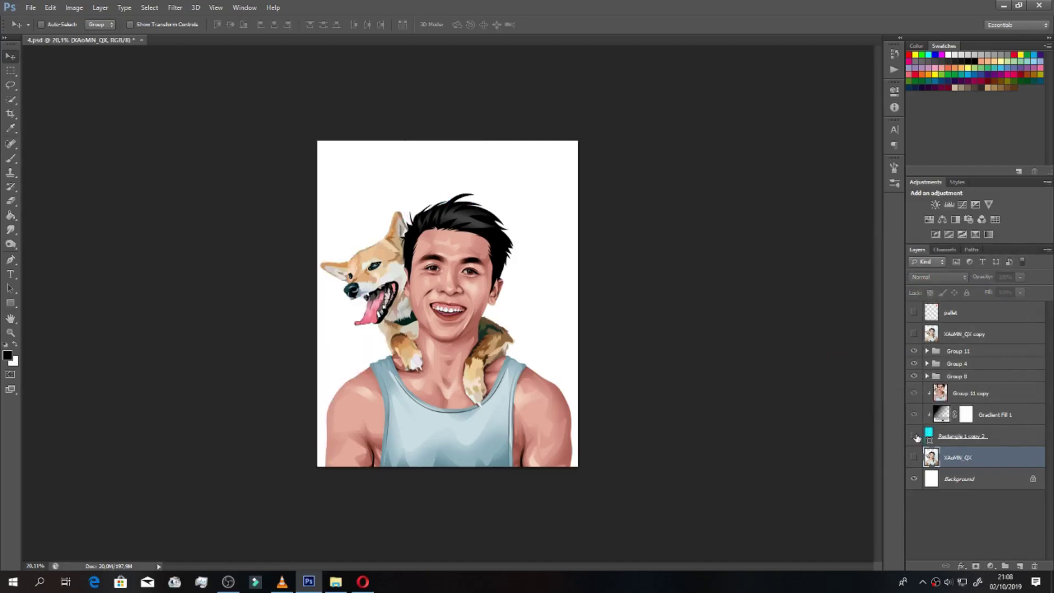
pyautogui.click(990, 565)
pyautogui.click(939, 324)
pyautogui.moveTo(818, 331); pyautogui.dragTo(853, 277)
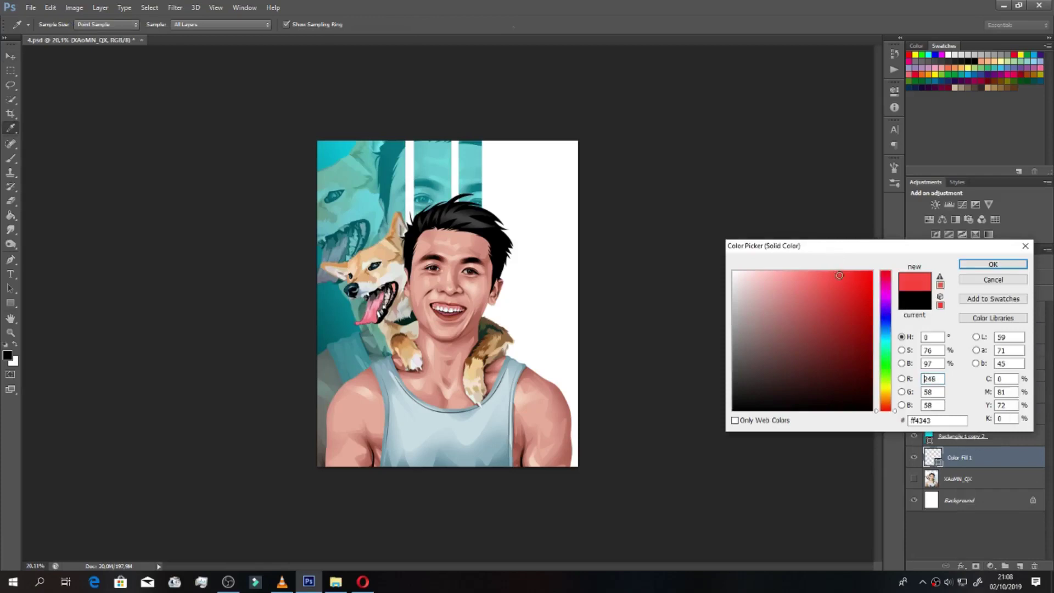
pyautogui.click(963, 264)
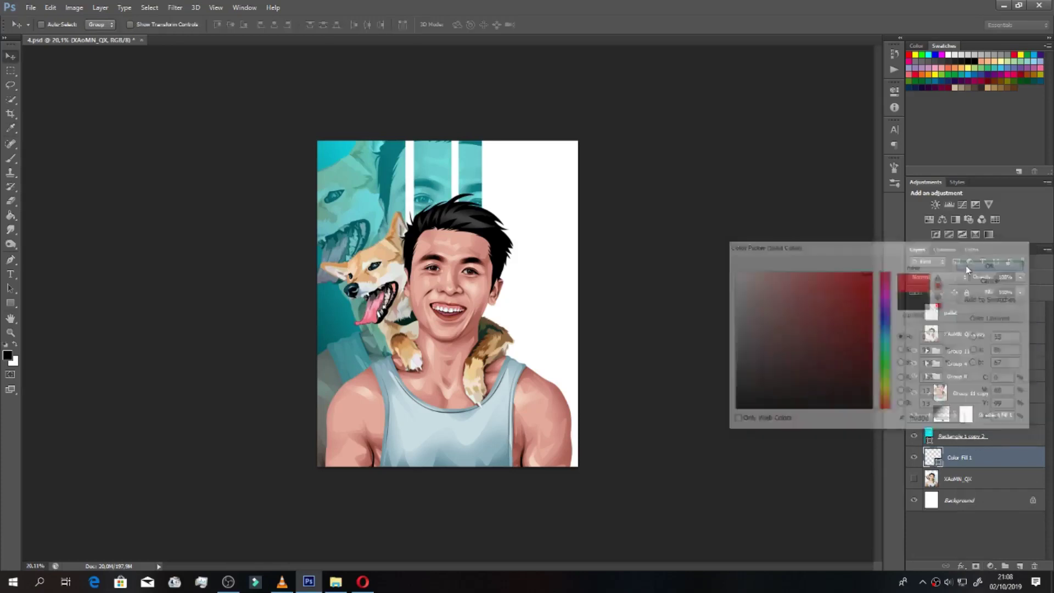
pyautogui.moveTo(921, 447); pyautogui.dragTo(927, 384)
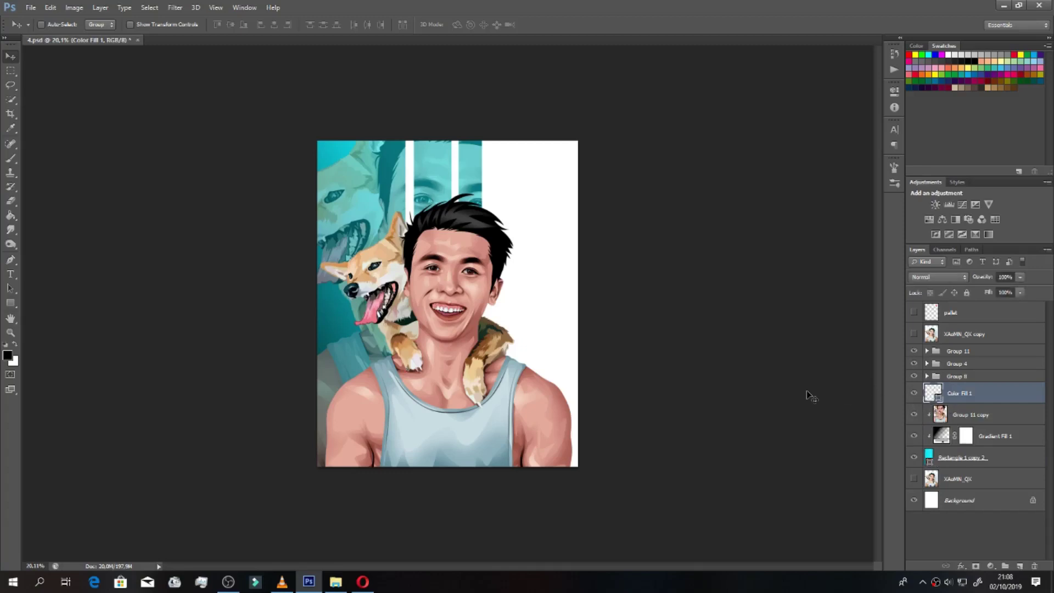
pyautogui.press('Delete')
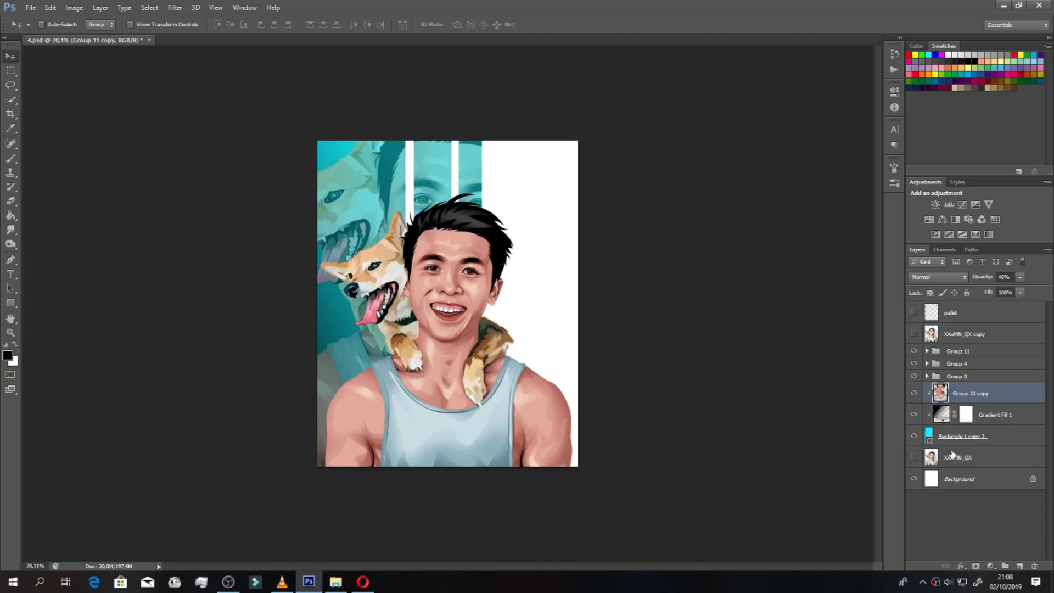
pyautogui.click(952, 454)
pyautogui.click(914, 435)
pyautogui.keyDown('ctrl'); pyautogui.click(927, 434); pyautogui.keyUp('ctrl')
pyautogui.hotkey('ctrl', 'd')
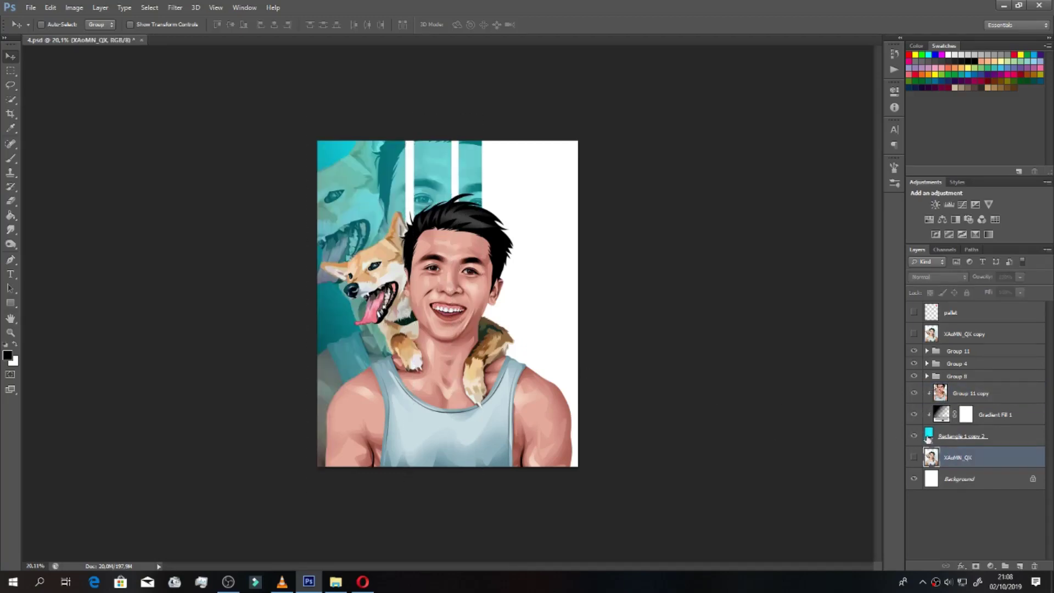
pyautogui.click(914, 458)
pyautogui.click(913, 458)
pyautogui.click(913, 458)
pyautogui.hotkey('ctrl', '+')
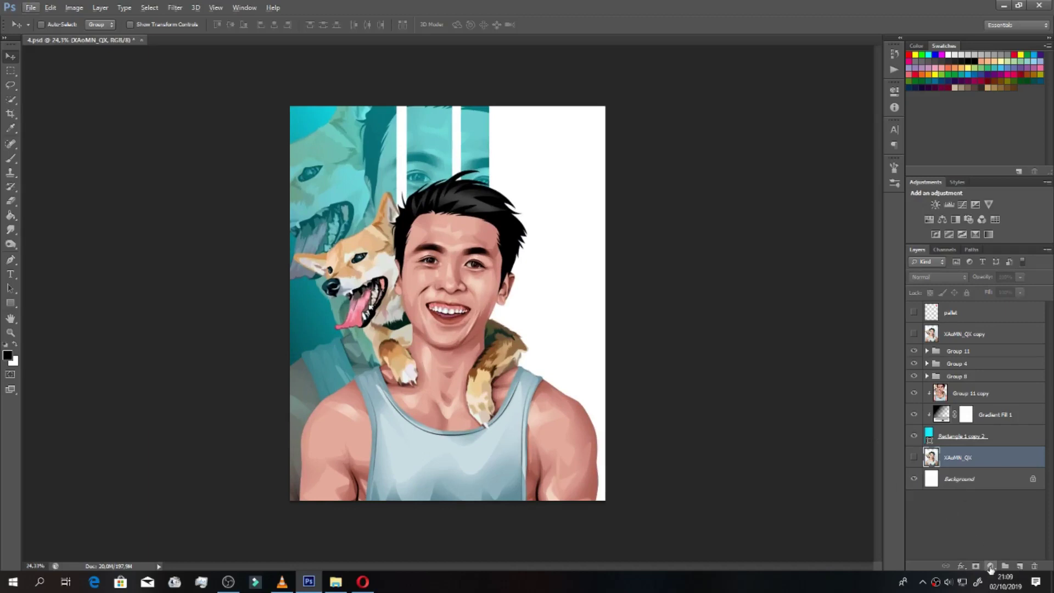
# Step: Try a pink-to-lavender Solid Color fill, cancel it, and hide the ghost portrait copy
pyautogui.click(990, 568)
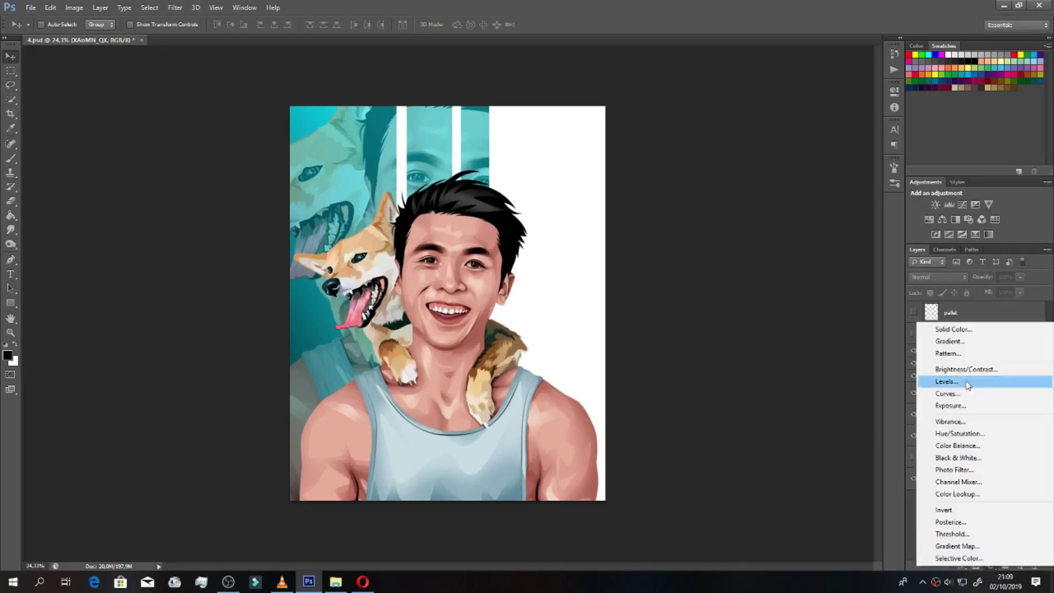
pyautogui.click(964, 333)
pyautogui.moveTo(796, 282)
pyautogui.mouseDown()
pyautogui.moveTo(801, 246)
pyautogui.moveTo(777, 262)
pyautogui.mouseUp()
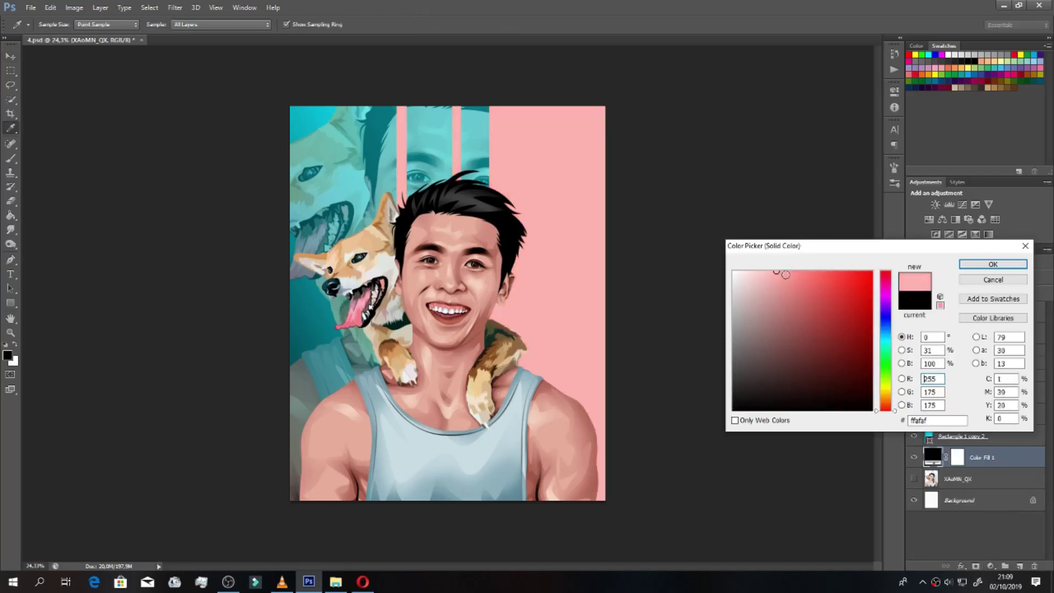
pyautogui.click(885, 320)
pyautogui.moveTo(826, 289)
pyautogui.mouseDown()
pyautogui.moveTo(802, 269)
pyautogui.moveTo(773, 268)
pyautogui.mouseUp()
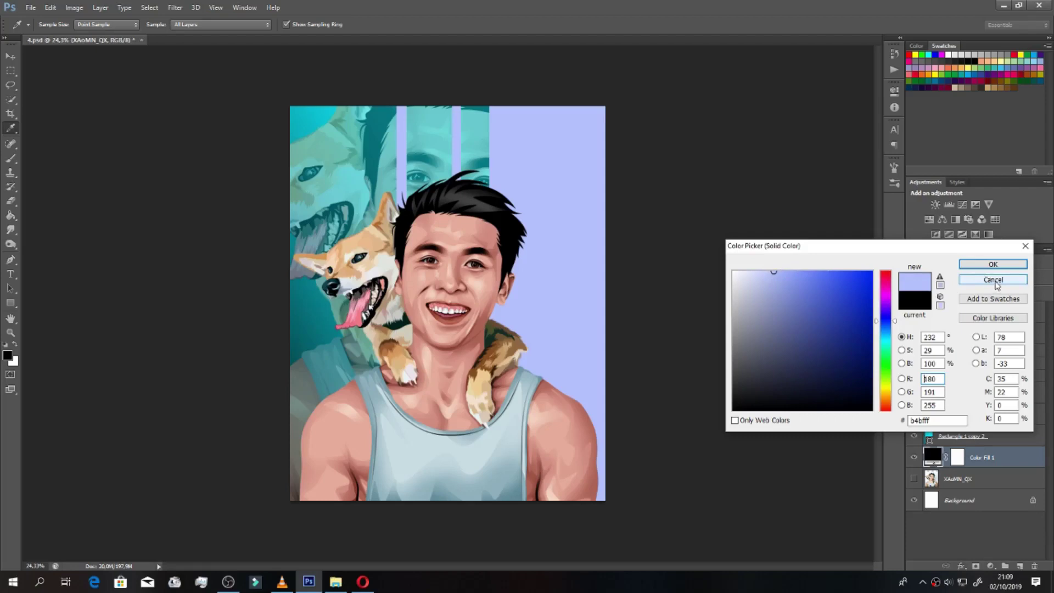
pyautogui.click(994, 280)
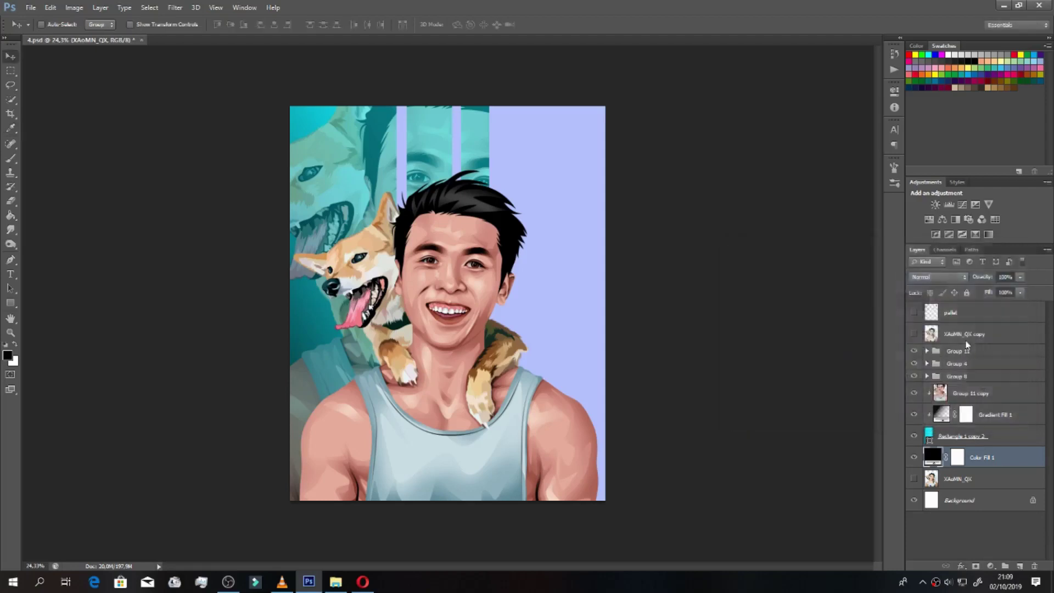
pyautogui.click(914, 393)
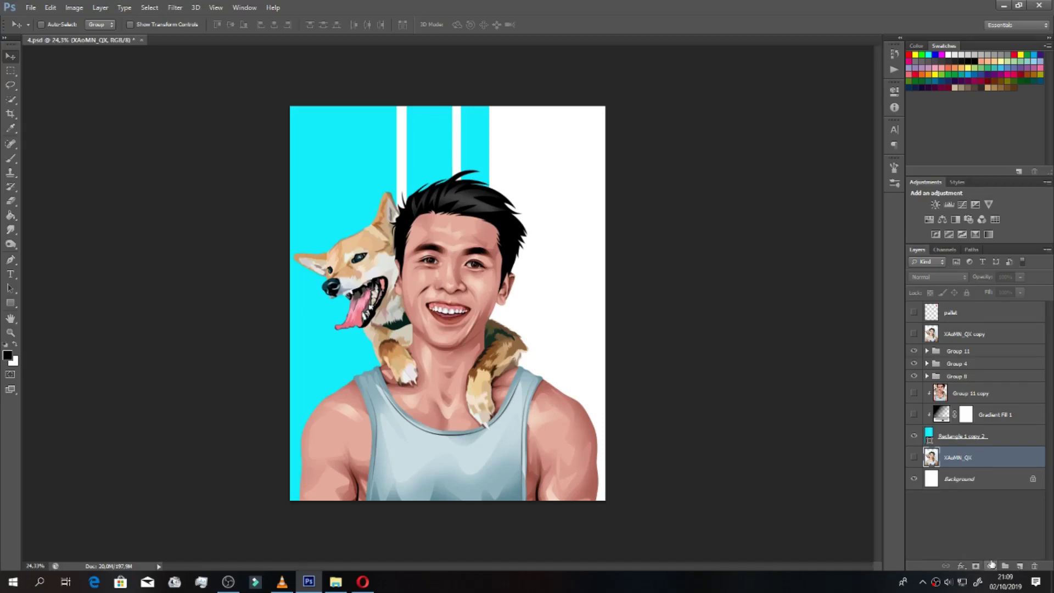
# Step: Add a bright yellow Solid Color fill layer behind the cyan stripes
pyautogui.click(991, 564)
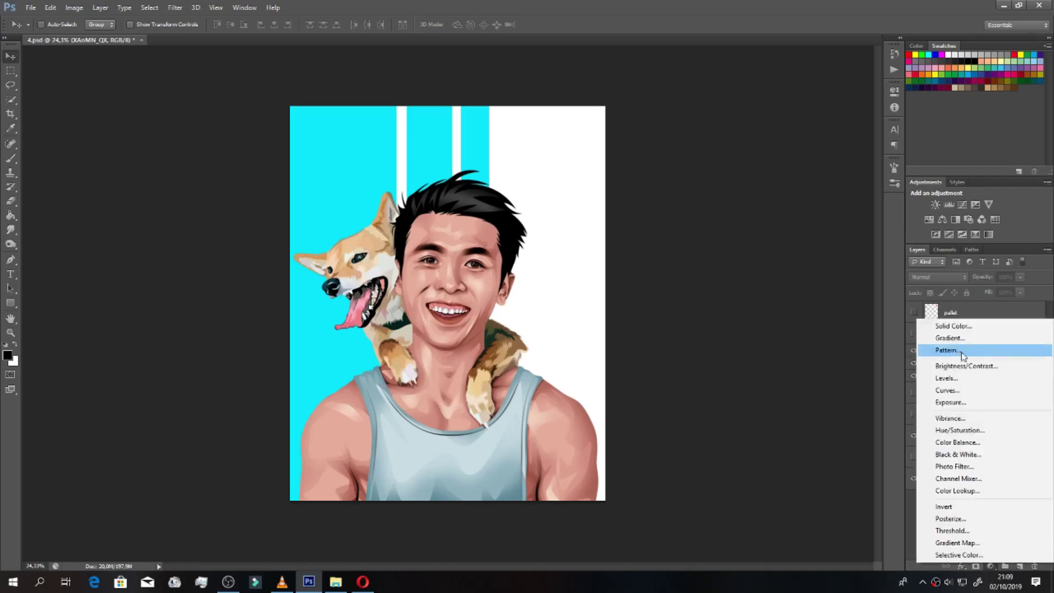
pyautogui.click(960, 327)
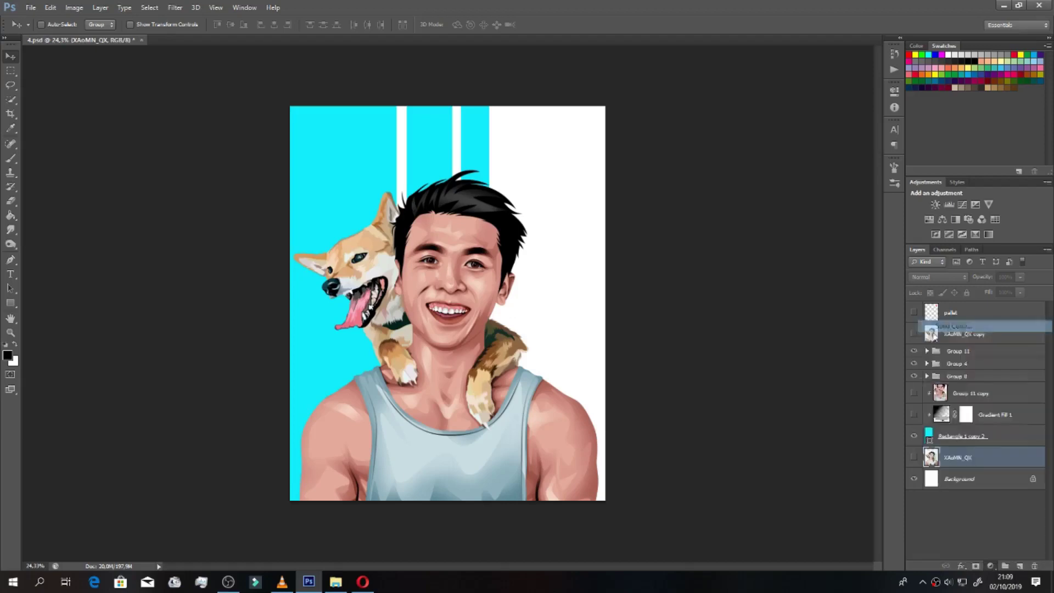
pyautogui.click(382, 157)
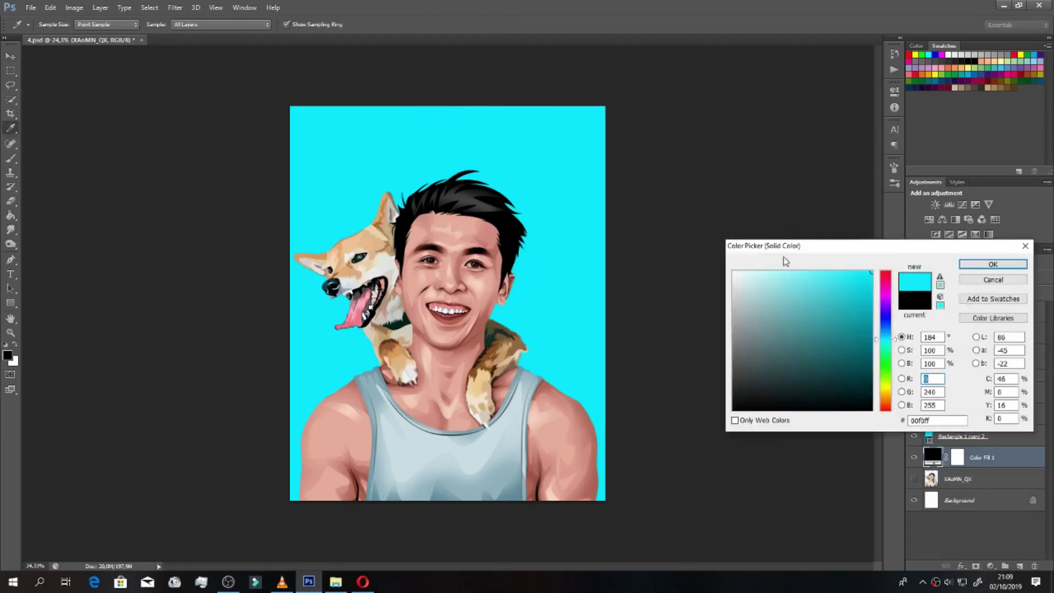
pyautogui.moveTo(819, 336); pyautogui.dragTo(733, 410)
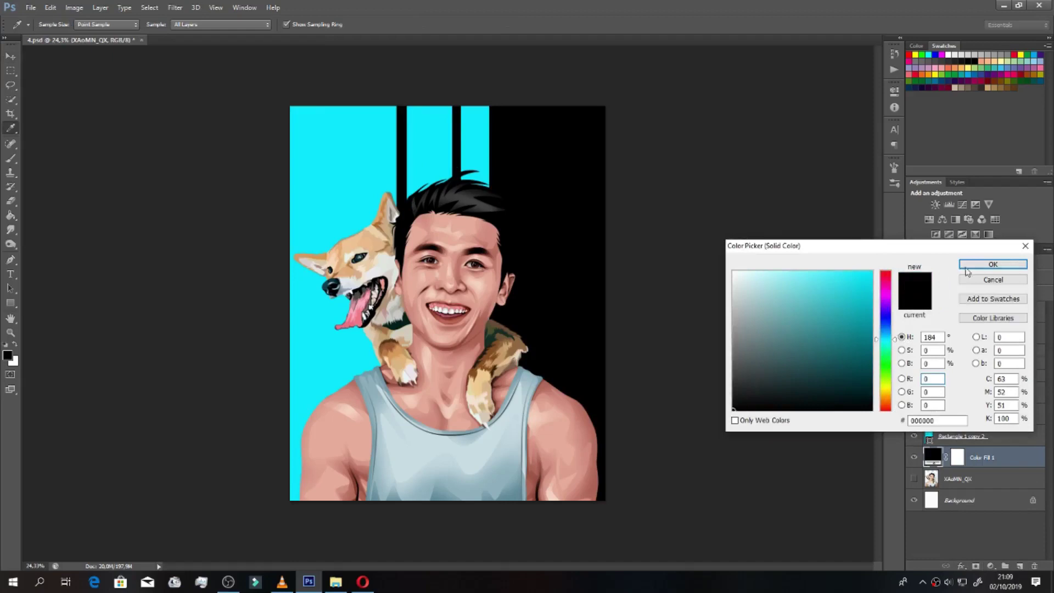
pyautogui.click(884, 387)
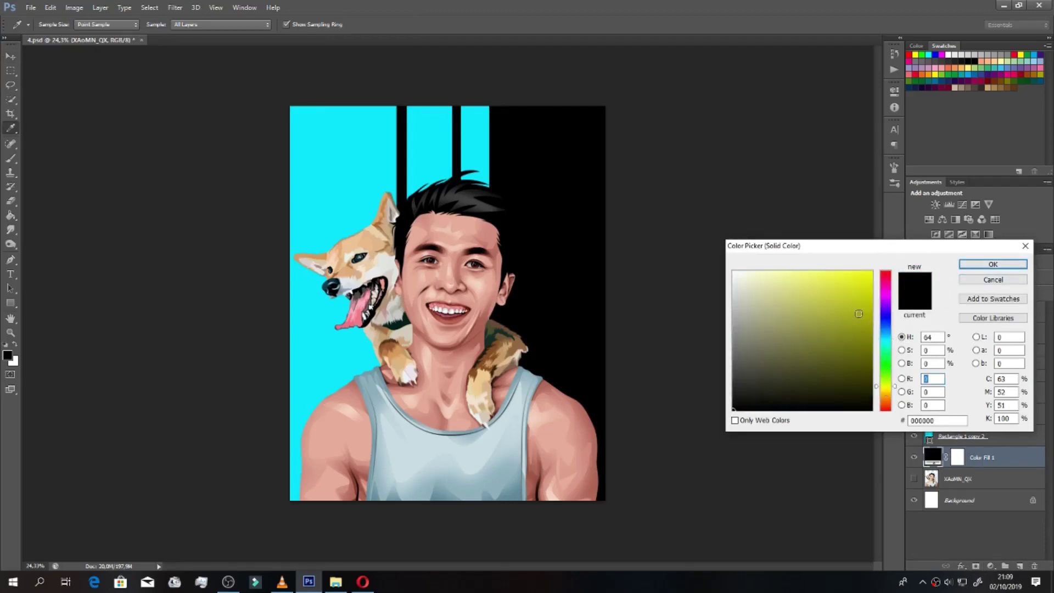
pyautogui.click(871, 271)
pyautogui.click(993, 264)
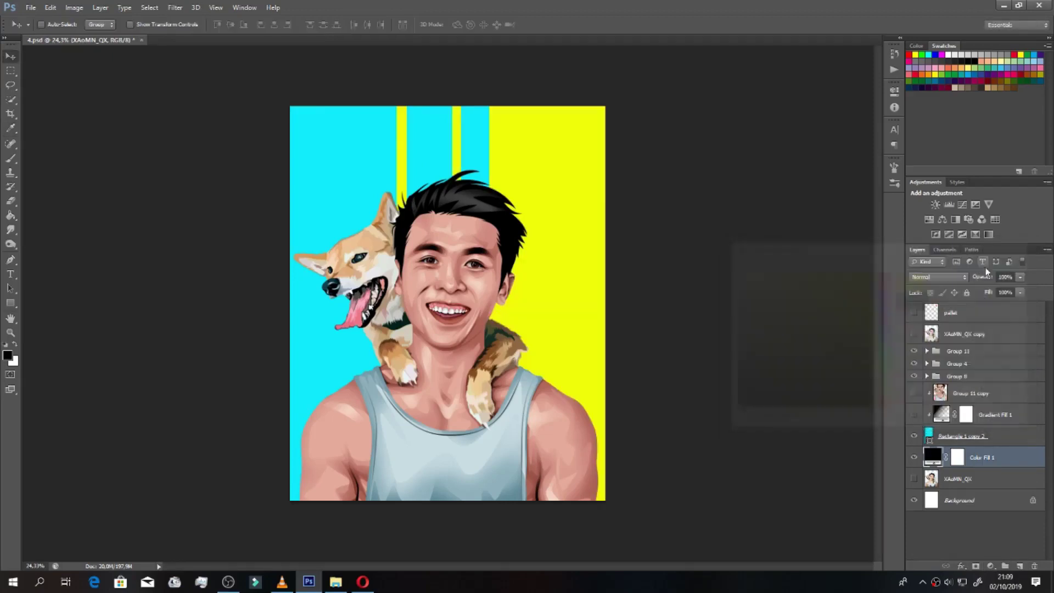
# Step: Make the faded duplicate portrait Group 11 copy visible
pyautogui.click(913, 414)
pyautogui.click(914, 393)
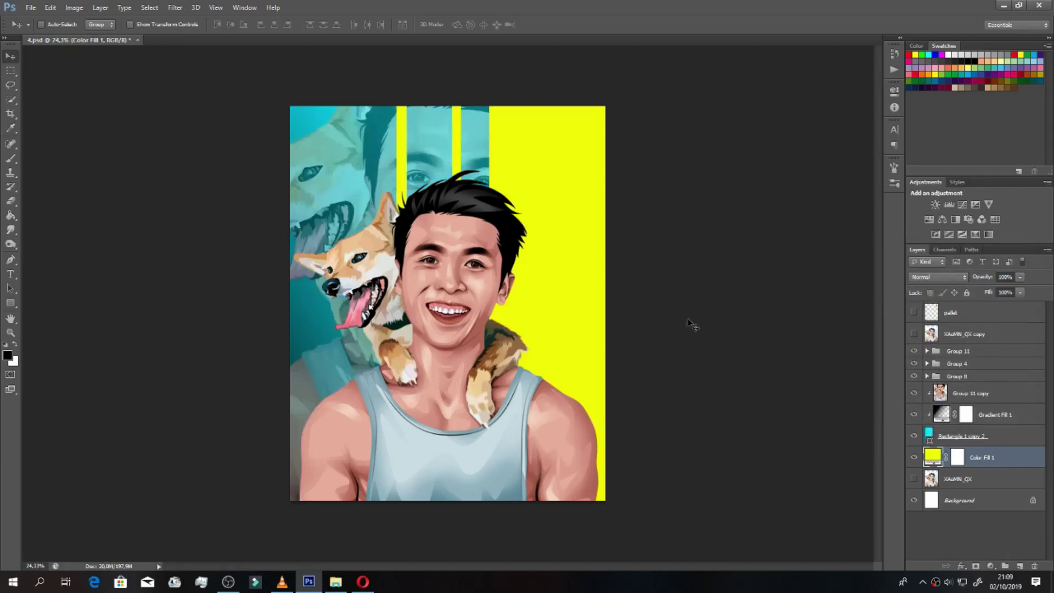
pyautogui.scroll(-1, 626, 291)
pyautogui.scroll(-1, 603, 297)
pyautogui.scroll(-2, 574, 300)
pyautogui.scroll(-1, 549, 302)
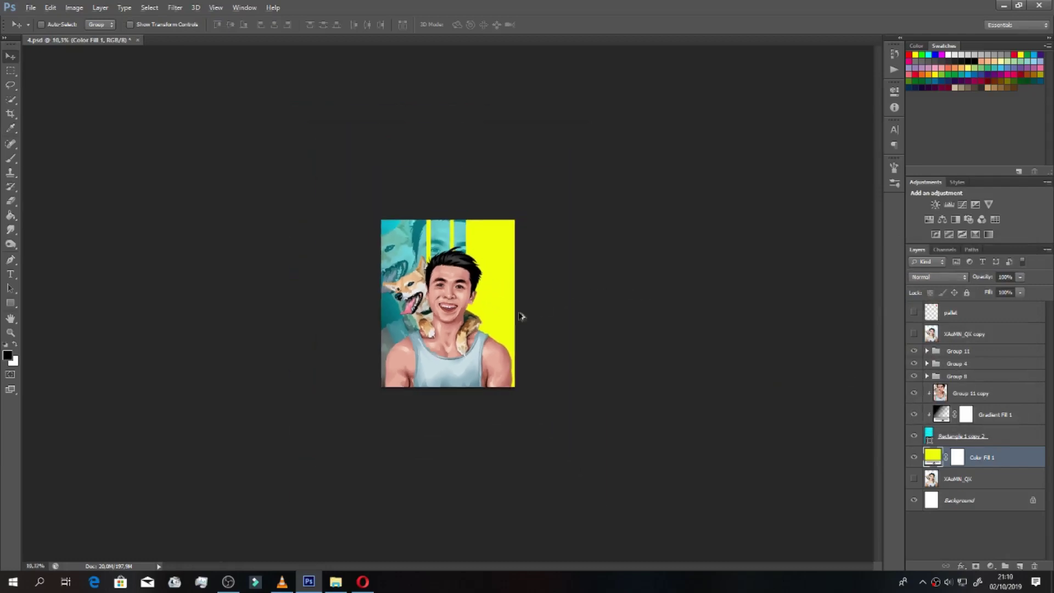
pyautogui.scroll(2, 508, 321)
pyautogui.scroll(2, 507, 321)
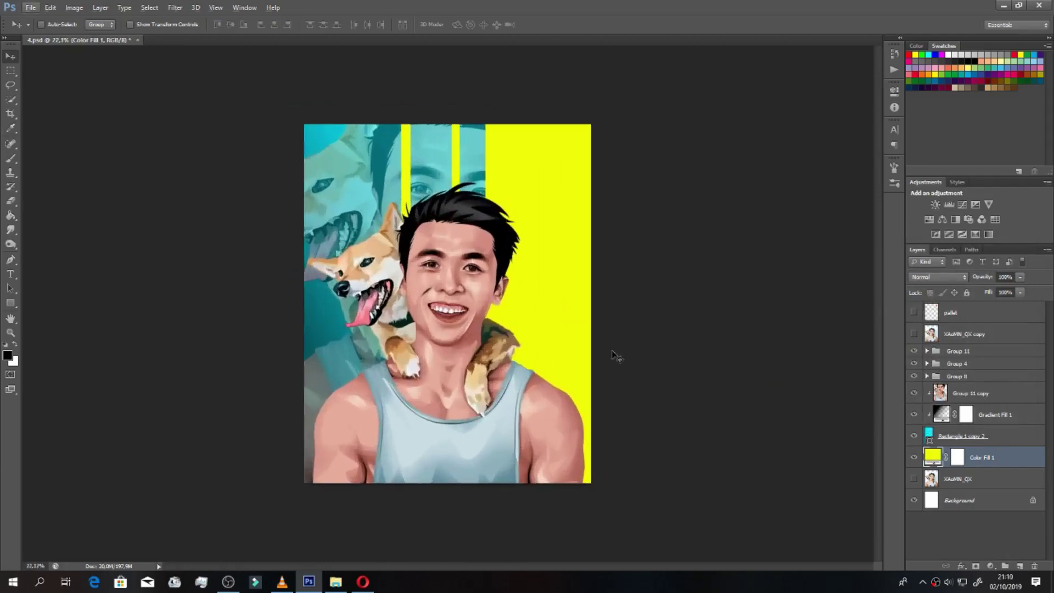
# Step: Try a blue background fill, discard it, and hide the faded duplicate portrait
pyautogui.doubleClick(931, 456)
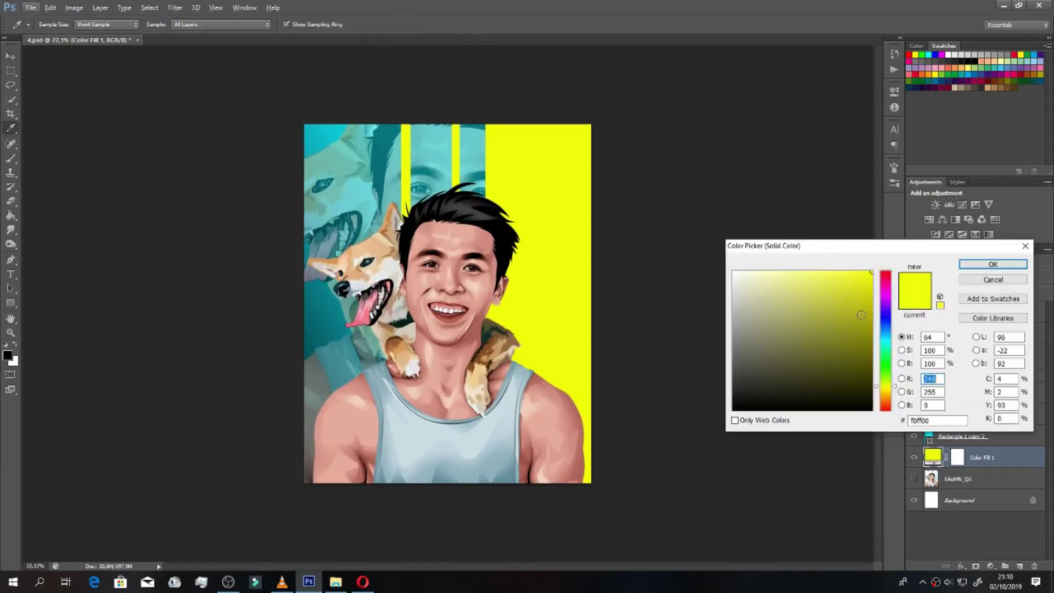
pyautogui.click(885, 333)
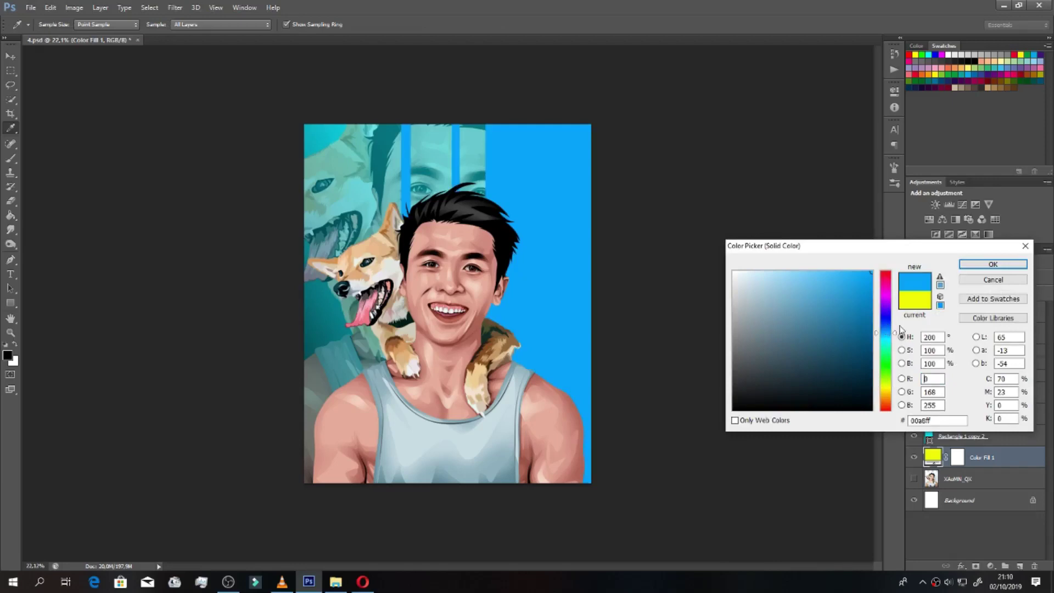
pyautogui.click(993, 279)
pyautogui.click(914, 393)
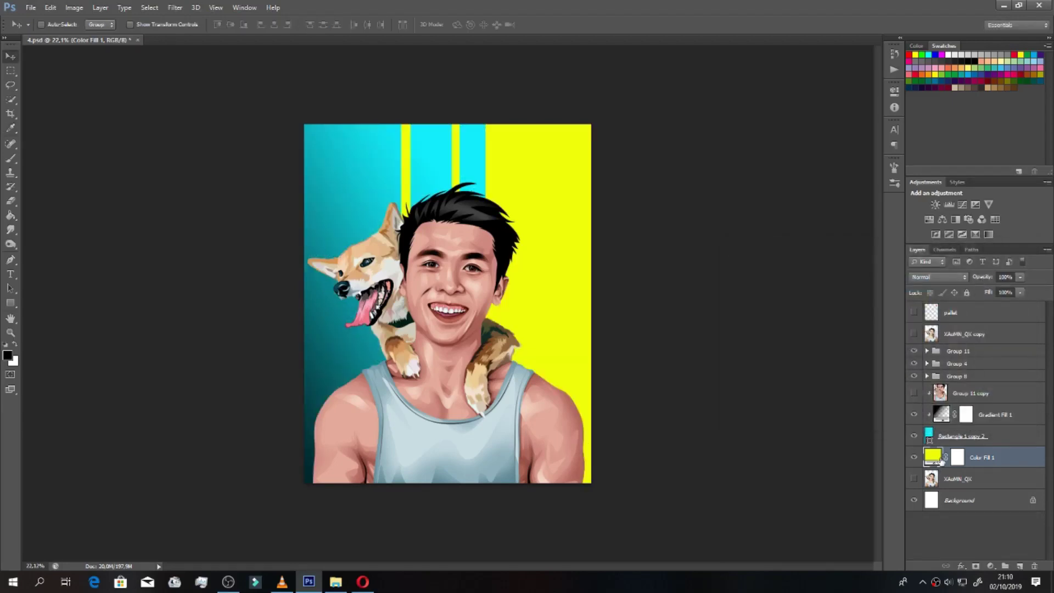
# Step: Set Color Fill 1 to bright cyan 00f0ff and show Group 11 copy again
pyautogui.doubleClick(935, 457)
pyautogui.click(380, 167)
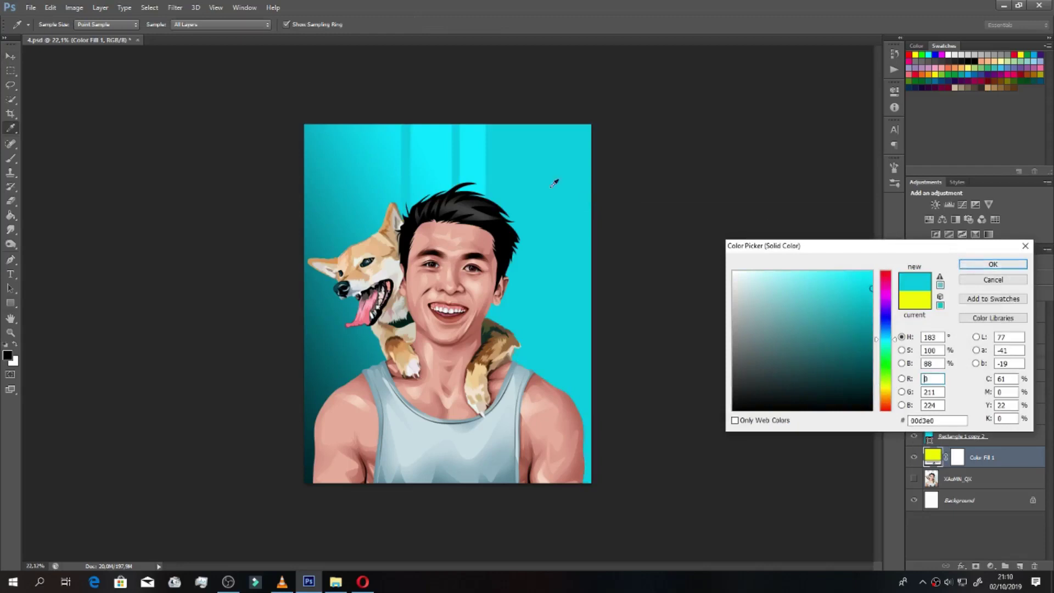
pyautogui.click(477, 133)
pyautogui.click(992, 264)
pyautogui.click(914, 394)
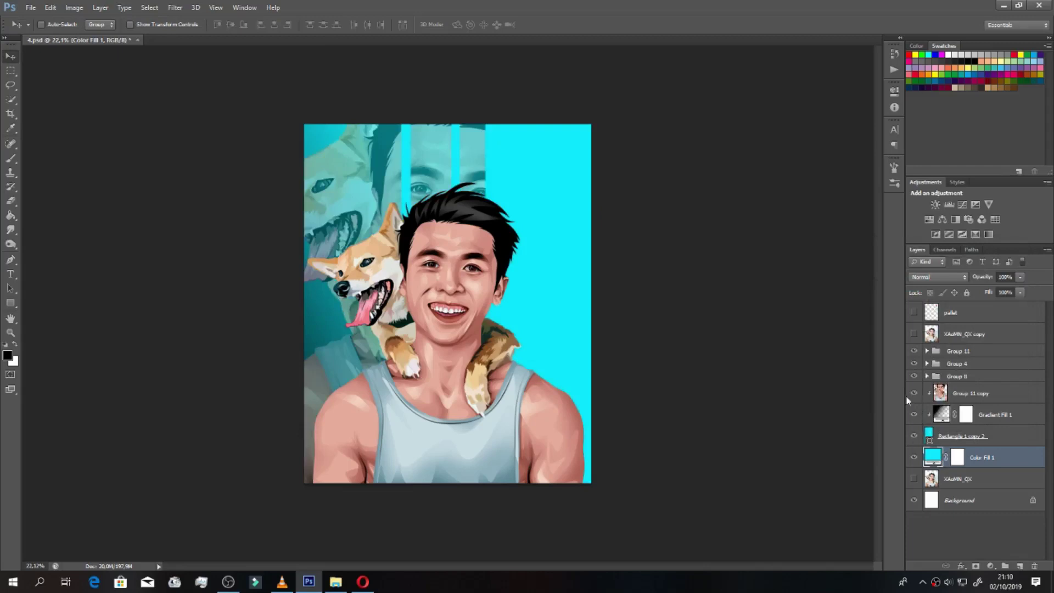
pyautogui.scroll(-2, 562, 328)
pyautogui.scroll(1, 516, 337)
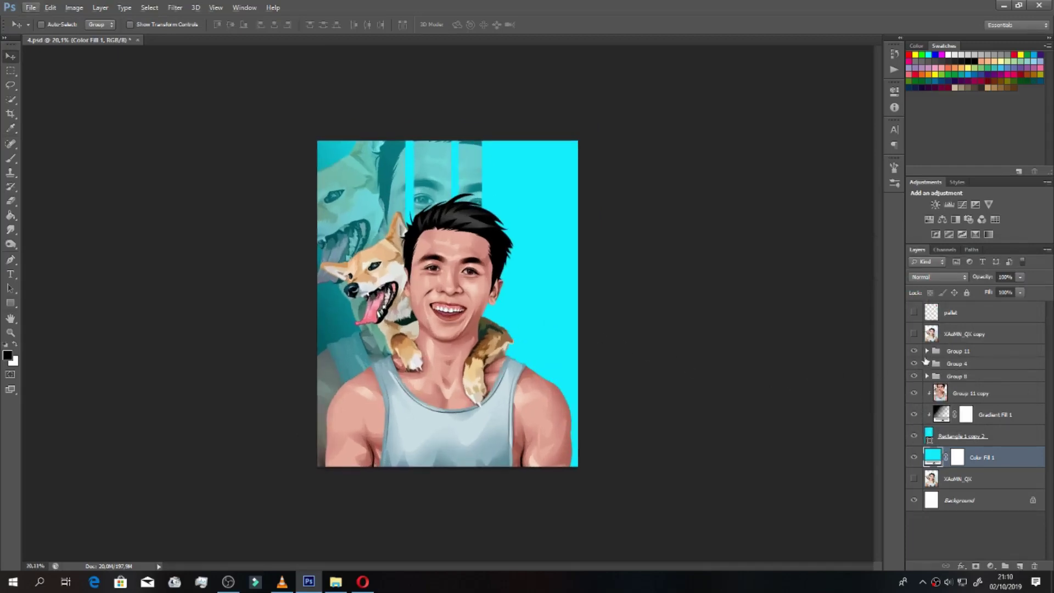
pyautogui.click(953, 351)
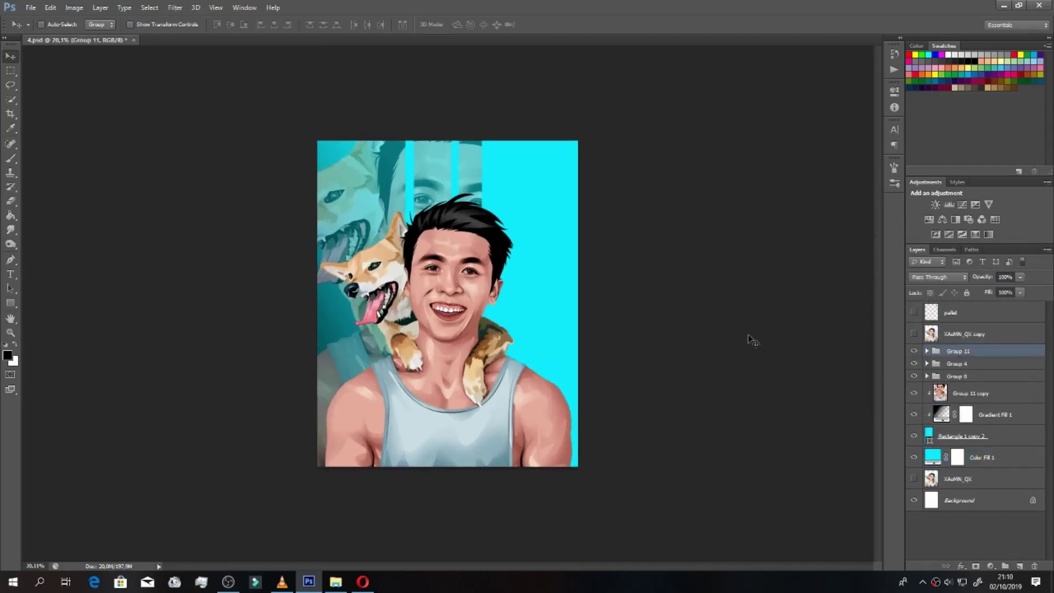
# Step: Save the document with Ctrl+S
pyautogui.press('p')
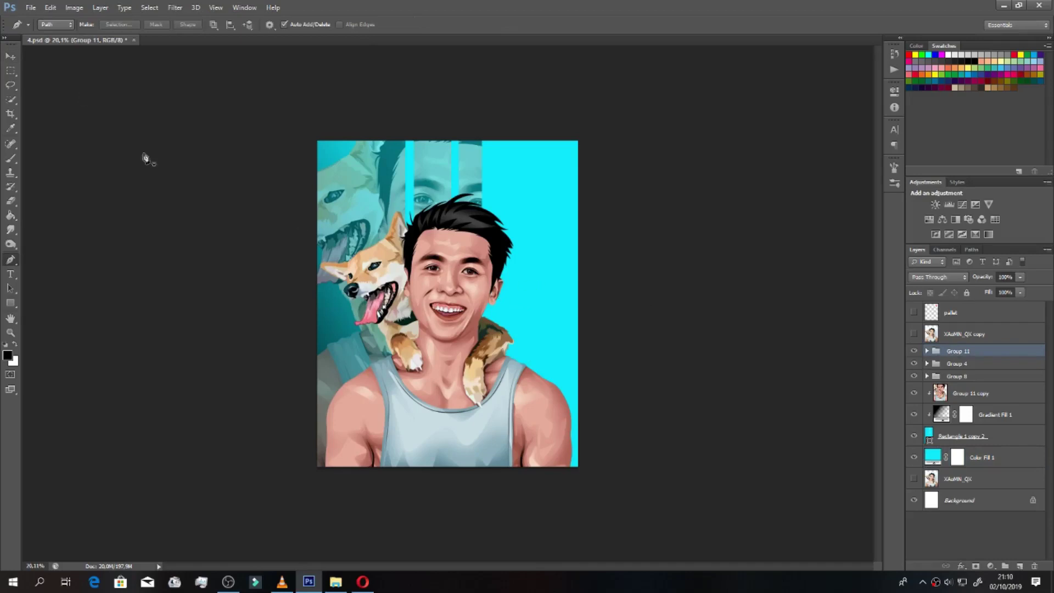
pyautogui.click(10, 57)
pyautogui.scroll(1, 516, 321)
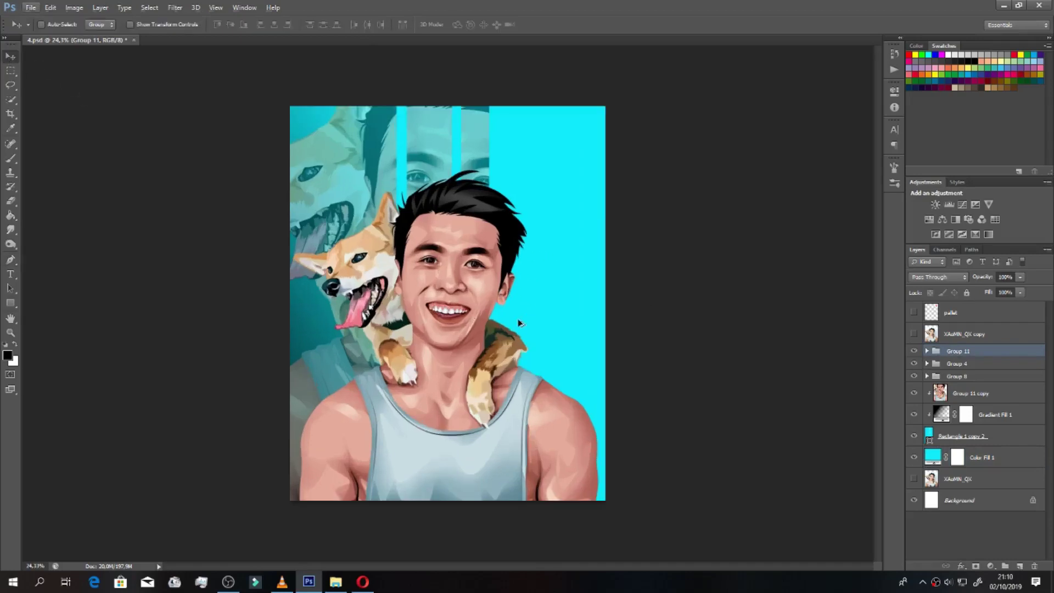
pyautogui.hotkey('ctrl', 's')
# Step: Draw the first closed diagonal stripe from top-right to bottom-left as a Pen shape
pyautogui.press('p')
pyautogui.click(595, 101)
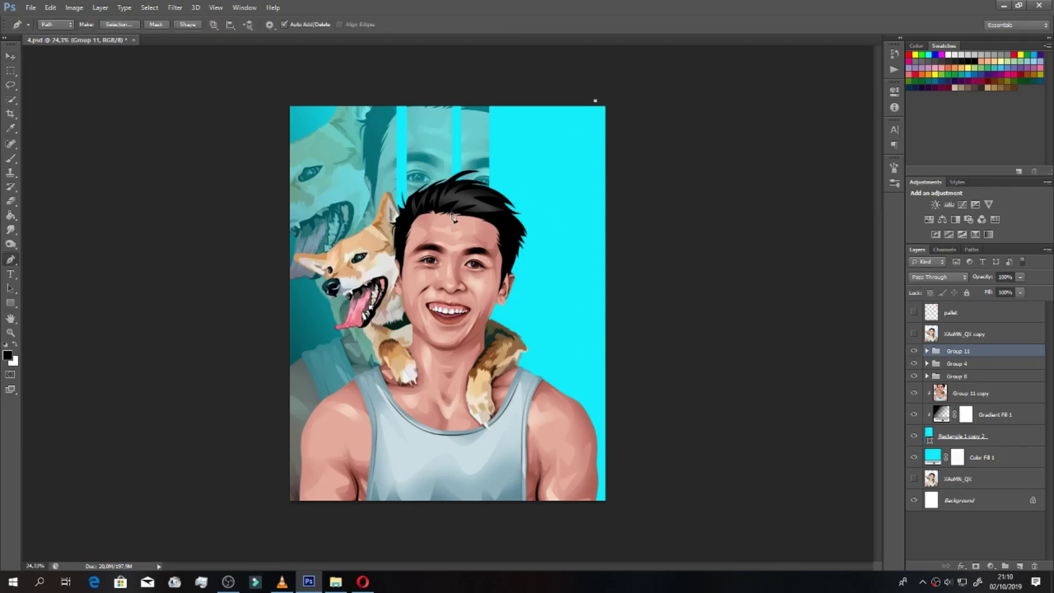
pyautogui.click(265, 494)
pyautogui.click(330, 535)
pyautogui.click(618, 134)
pyautogui.click(608, 92)
pyautogui.click(595, 100)
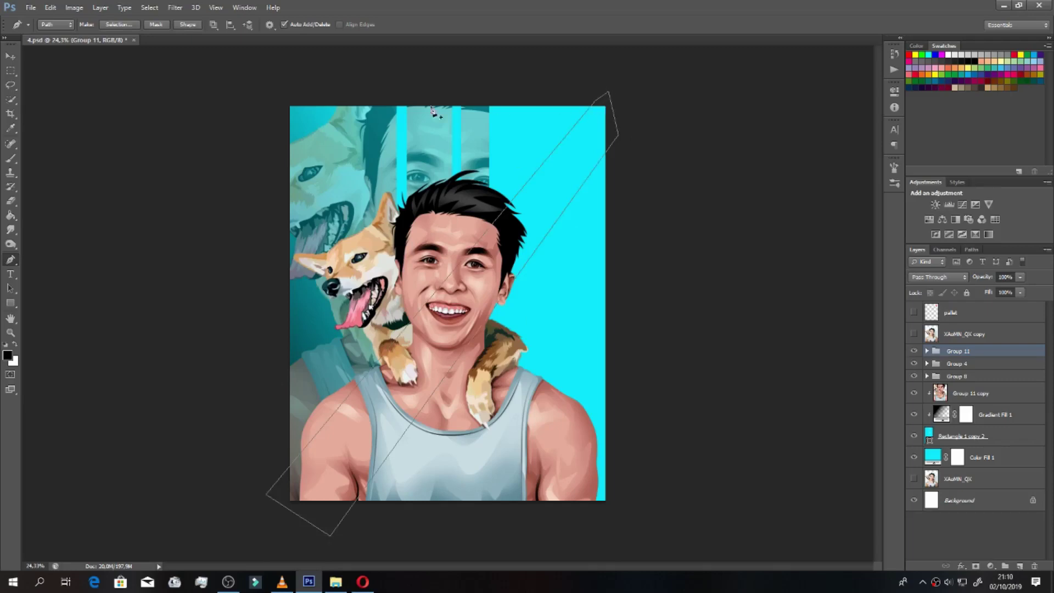
pyautogui.click(186, 25)
pyautogui.click(214, 24)
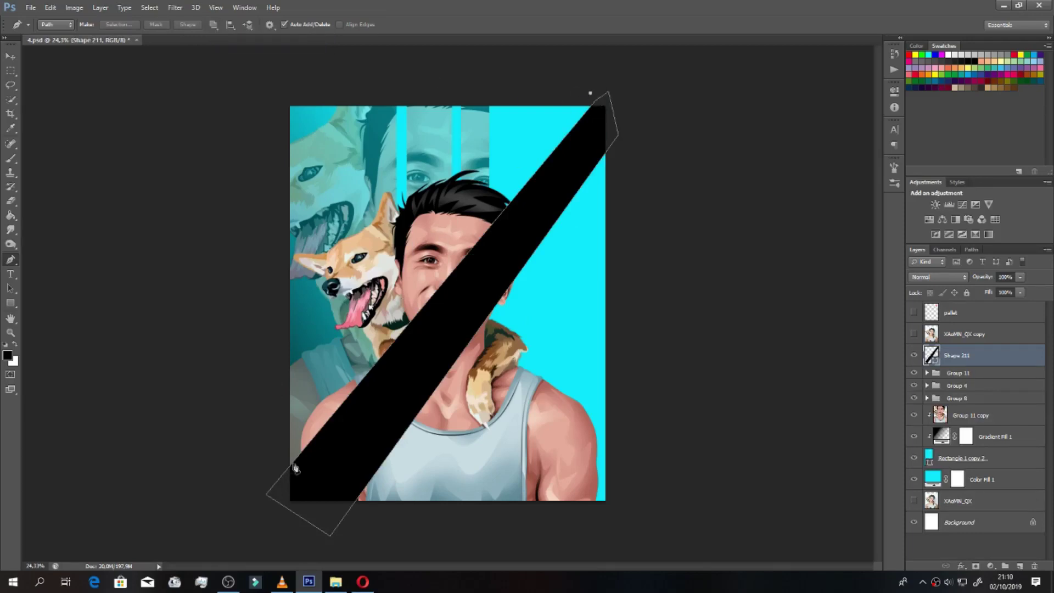
# Step: Add two more diagonal stripe bands to the same black shape layer
pyautogui.click(256, 455)
pyautogui.click(231, 316)
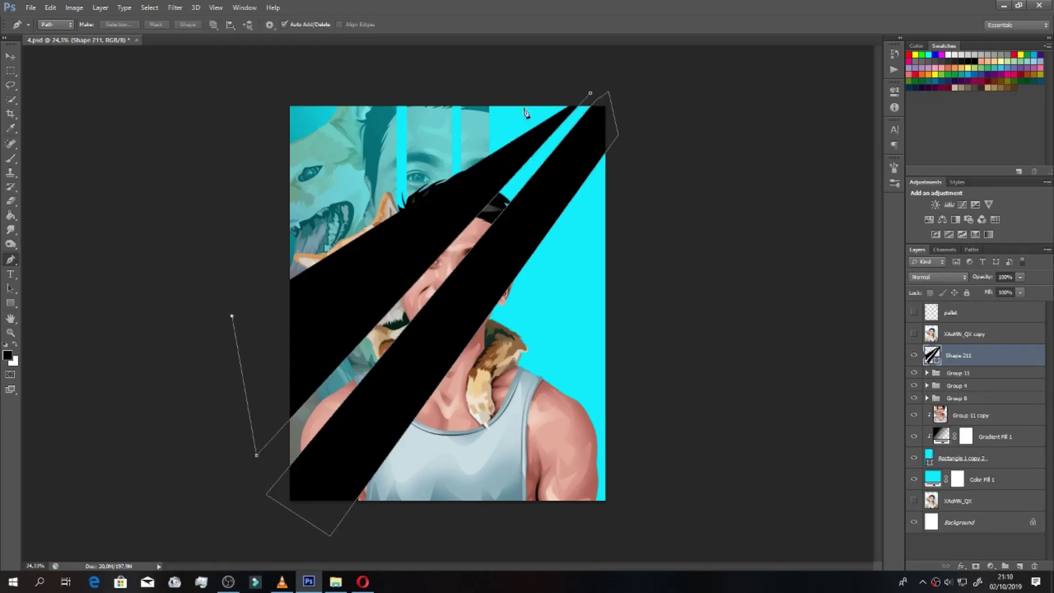
pyautogui.click(546, 81)
pyautogui.click(589, 93)
pyautogui.click(614, 160)
pyautogui.click(383, 524)
pyautogui.click(474, 531)
pyautogui.click(618, 216)
pyautogui.click(614, 161)
# Step: Make Shape 211's stripes yellow with the Soft Light blend mode
pyautogui.doubleClick(931, 356)
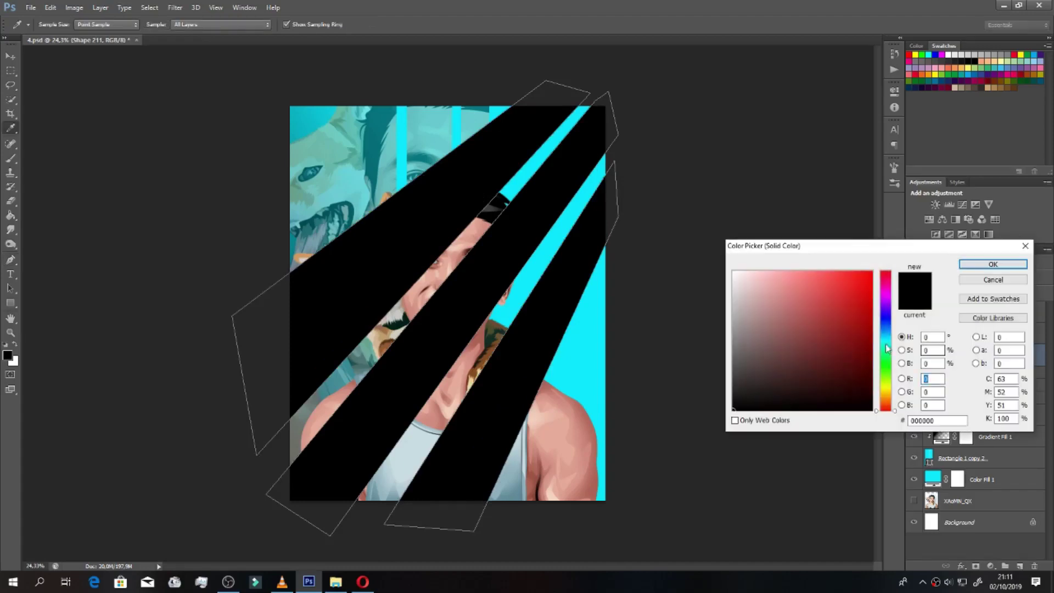
pyautogui.click(861, 289)
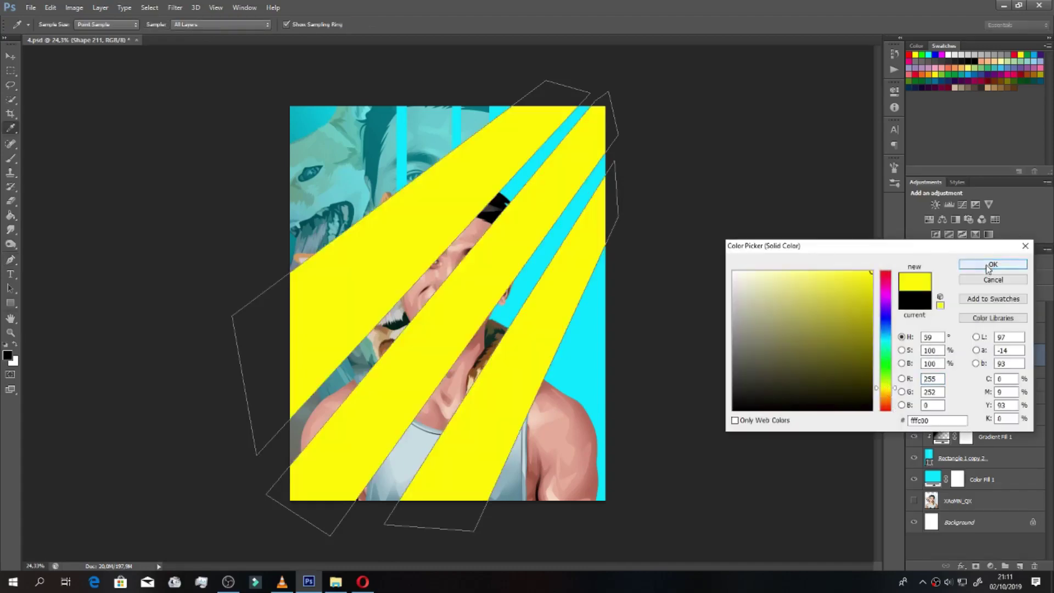
pyautogui.click(988, 264)
pyautogui.click(951, 277)
pyautogui.click(921, 413)
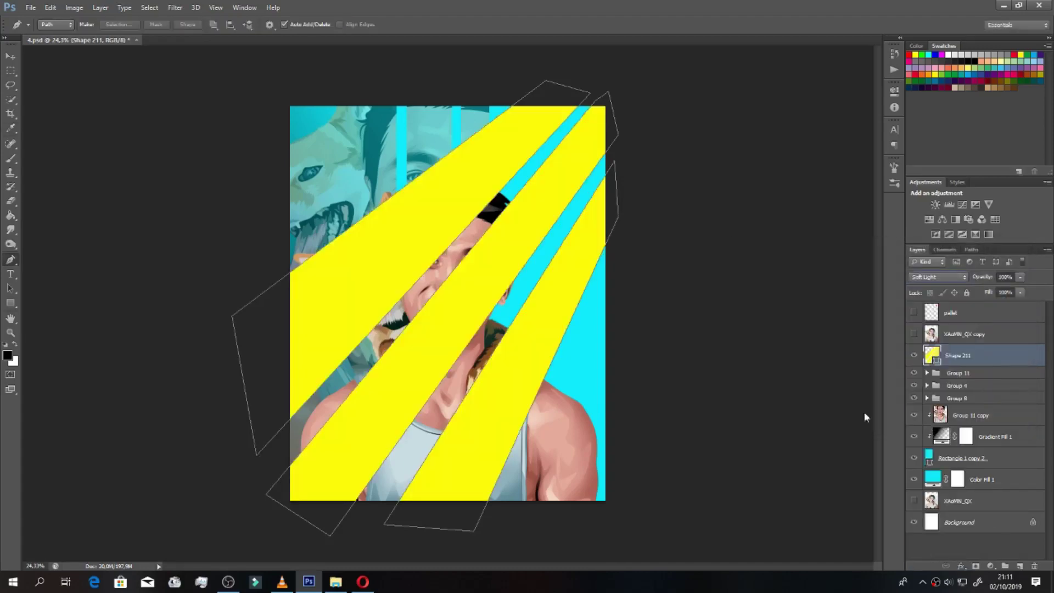
# Step: Move the stripe layer below Group 8, behind the man and dog
pyautogui.click(8, 58)
pyautogui.moveTo(946, 361); pyautogui.dragTo(955, 407)
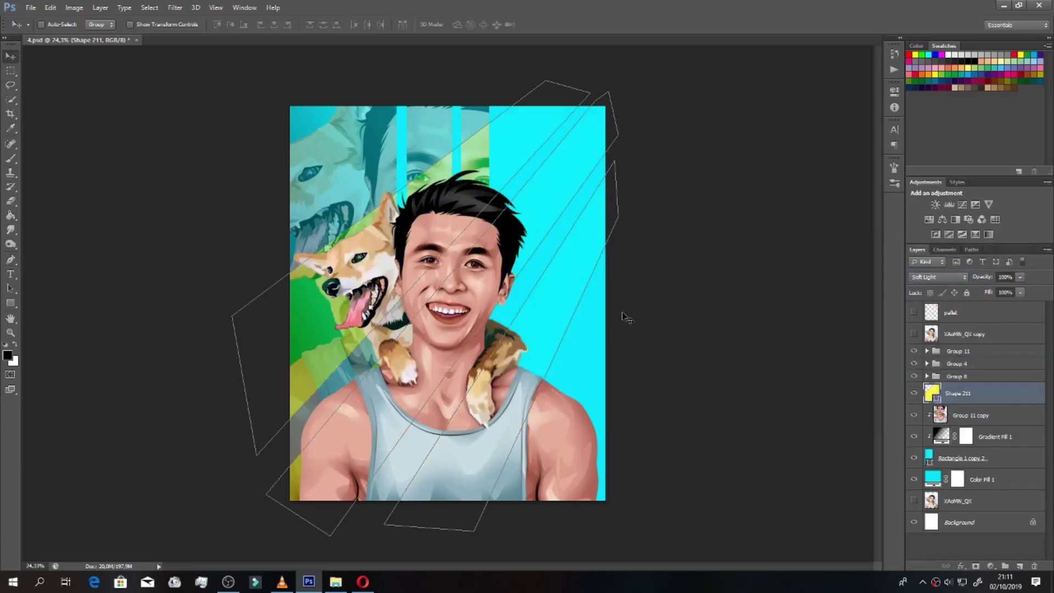
pyautogui.press('p')
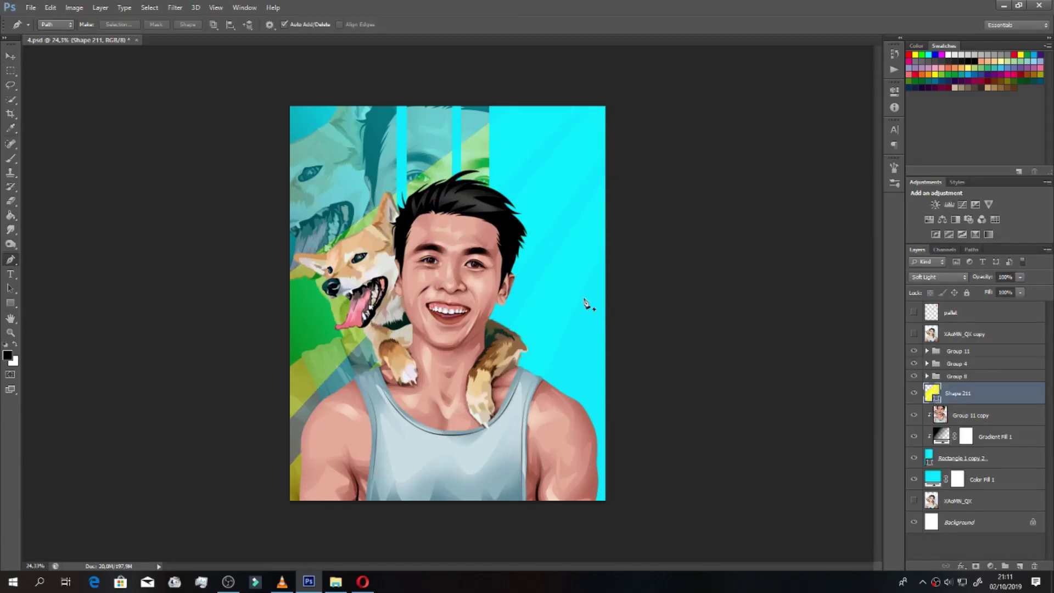
pyautogui.scroll(-2, 586, 304)
# Step: Change Color Fill 1 from cyan to dark navy blue 21537a
pyautogui.press('v')
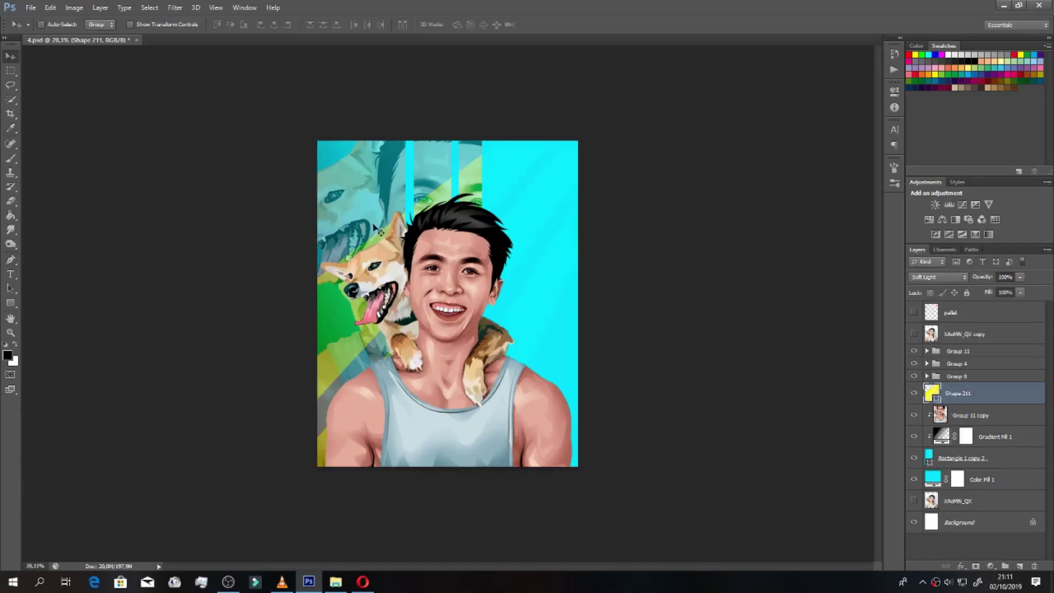
pyautogui.doubleClick(935, 481)
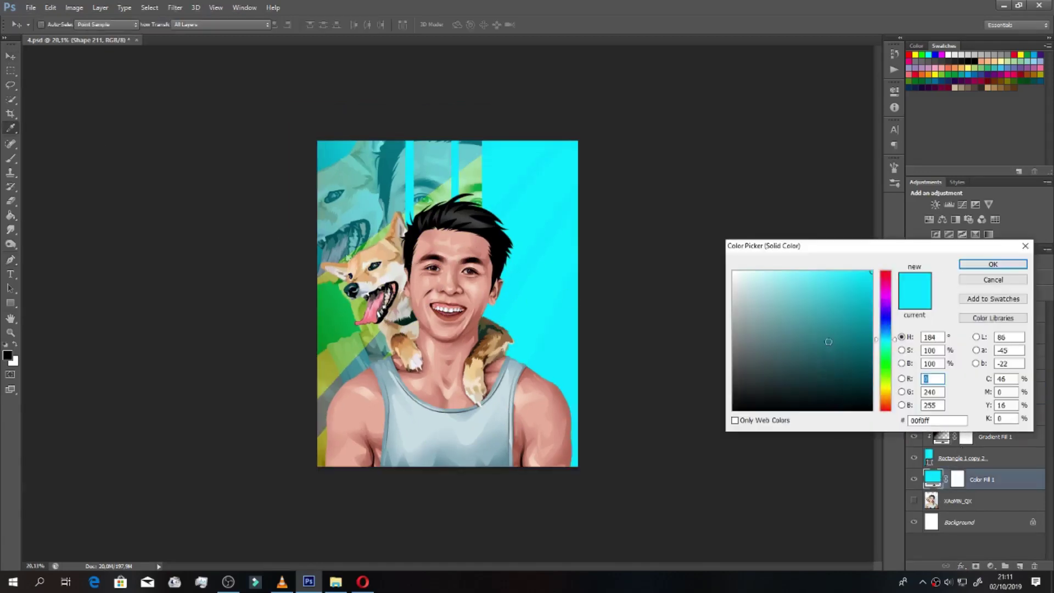
pyautogui.click(871, 304)
pyautogui.click(890, 325)
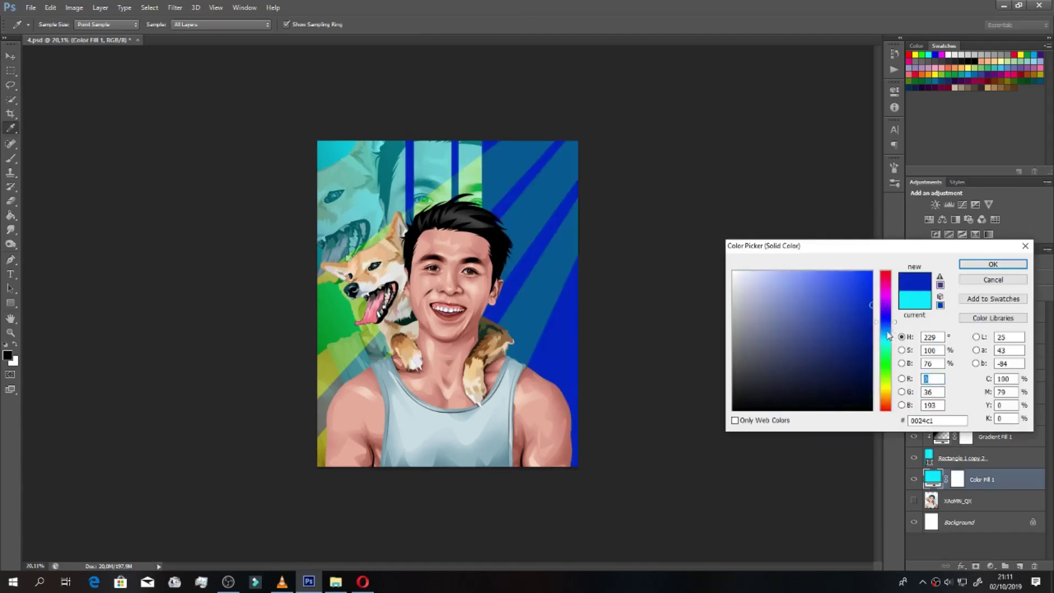
pyautogui.moveTo(889, 336); pyautogui.dragTo(885, 342)
pyautogui.moveTo(793, 280); pyautogui.dragTo(734, 272)
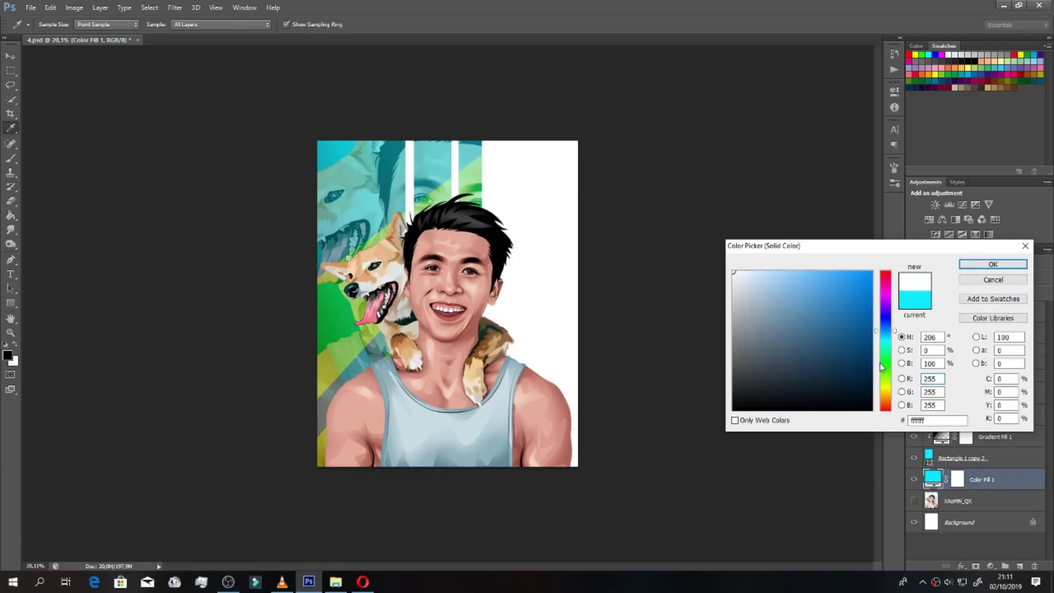
pyautogui.moveTo(780, 378); pyautogui.dragTo(733, 410)
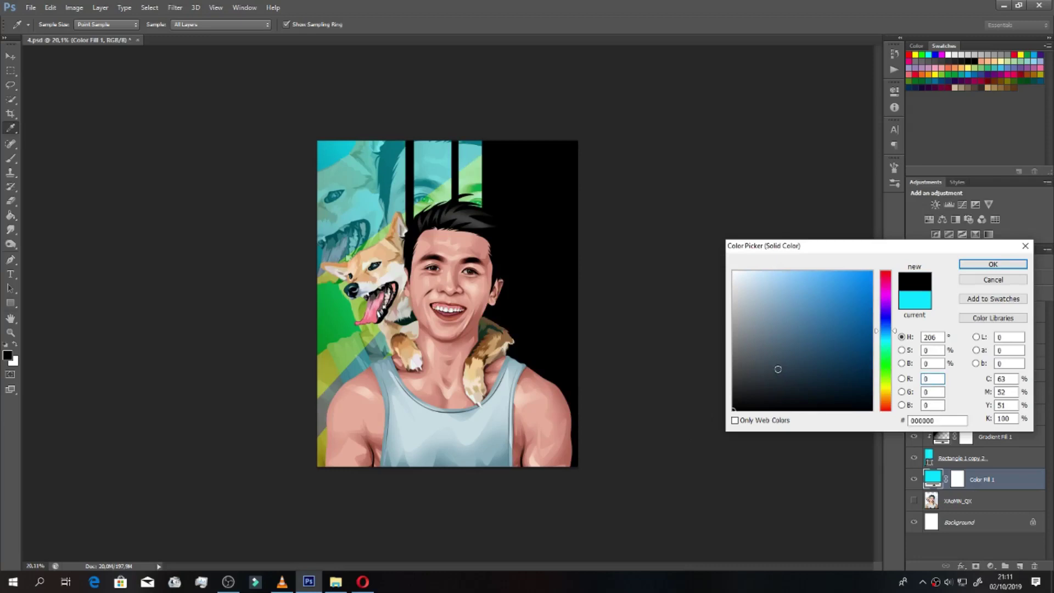
pyautogui.moveTo(759, 361)
pyautogui.mouseDown()
pyautogui.moveTo(733, 341)
pyautogui.moveTo(844, 346)
pyautogui.mouseUp()
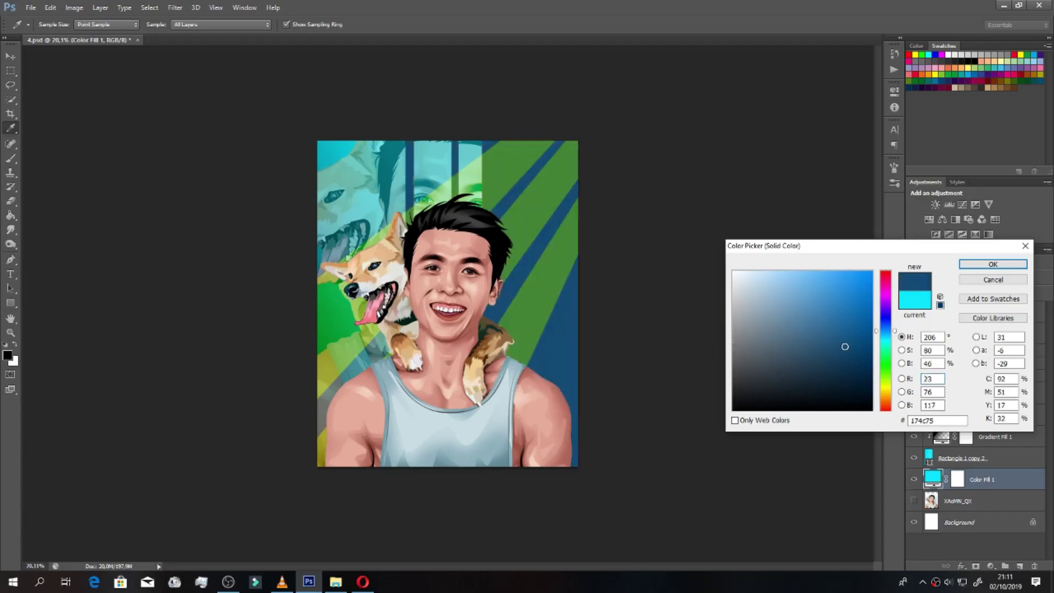
pyautogui.click(829, 335)
pyautogui.click(834, 341)
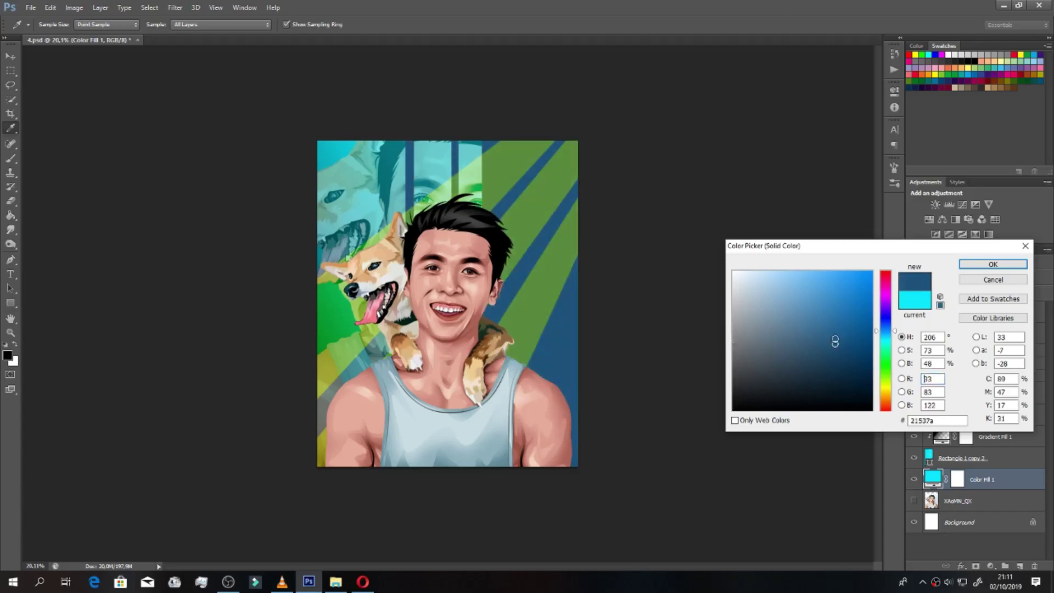
pyautogui.click(993, 264)
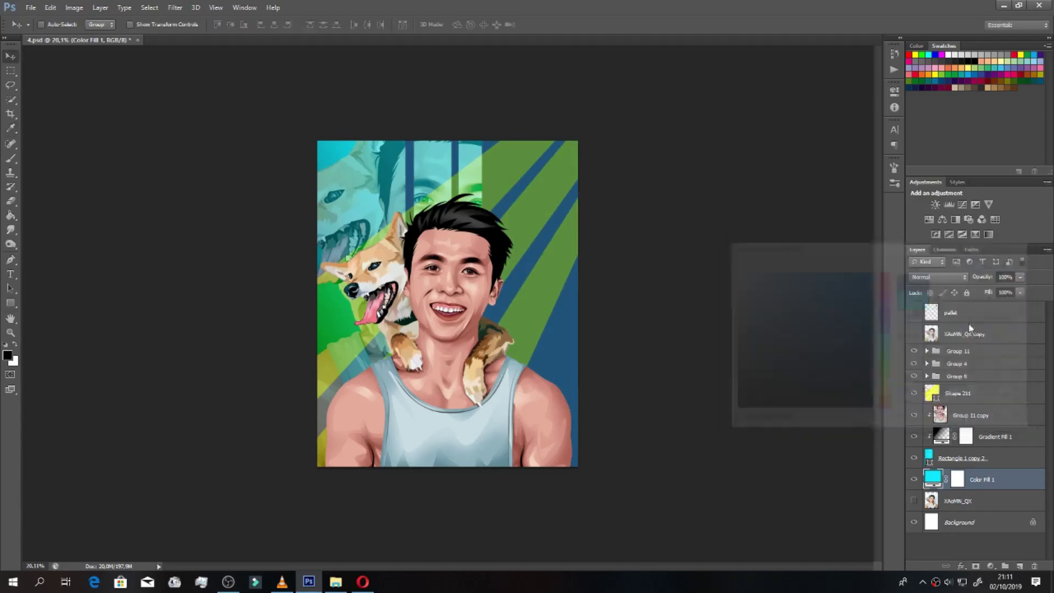
# Step: Delete the stripe shape, then duplicate and merge Groups 11/4/8 into one layer below Group 8
pyautogui.click(957, 394)
pyautogui.press('Delete')
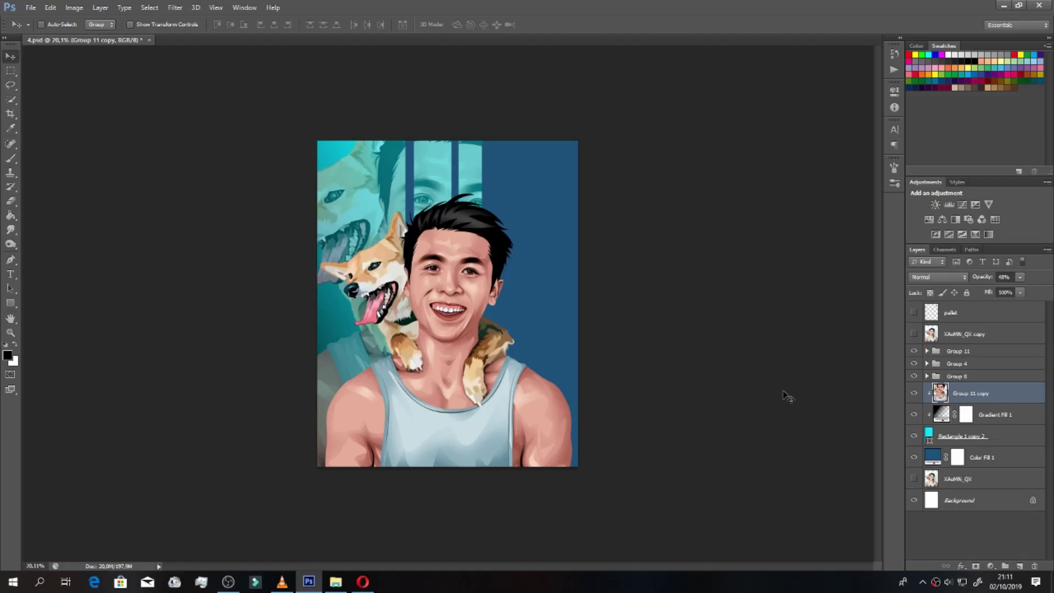
pyautogui.click(945, 376)
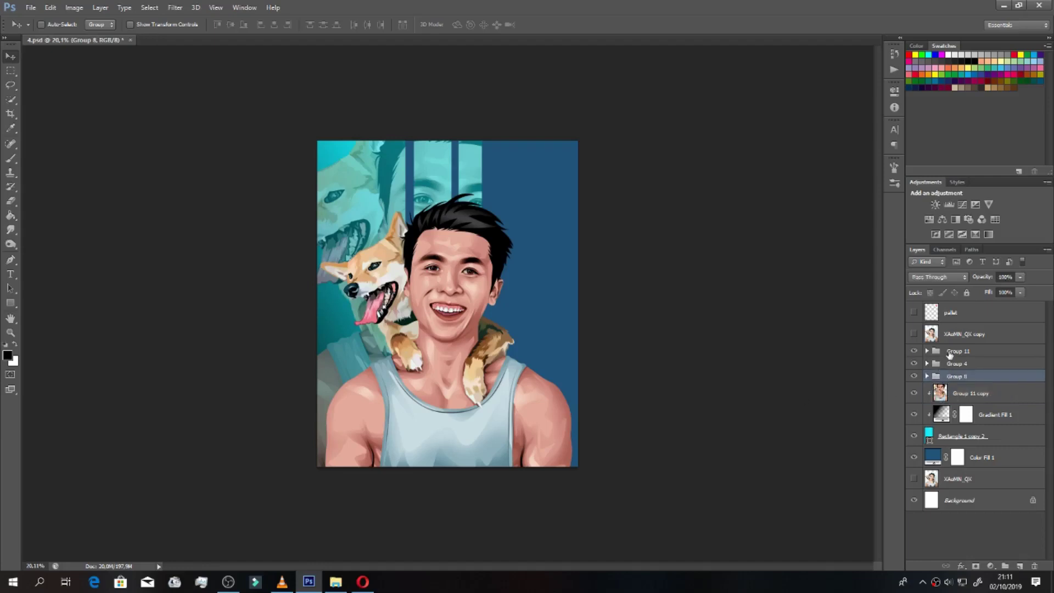
pyautogui.keyDown('shift'); pyautogui.click(950, 354); pyautogui.keyUp('shift')
pyautogui.hotkey('ctrl', 'j')
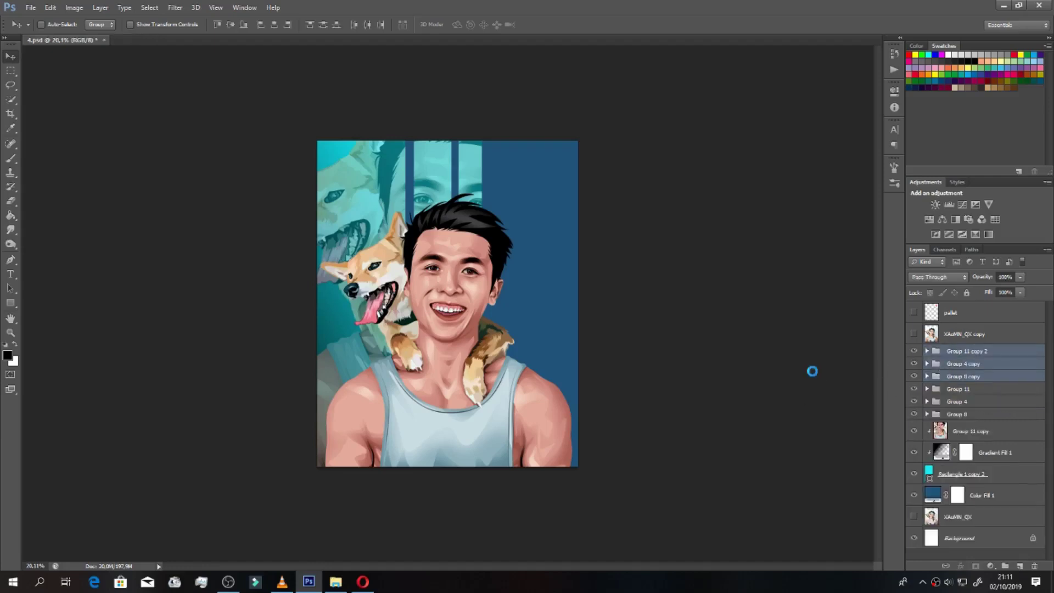
pyautogui.hotkey('ctrl', 'e')
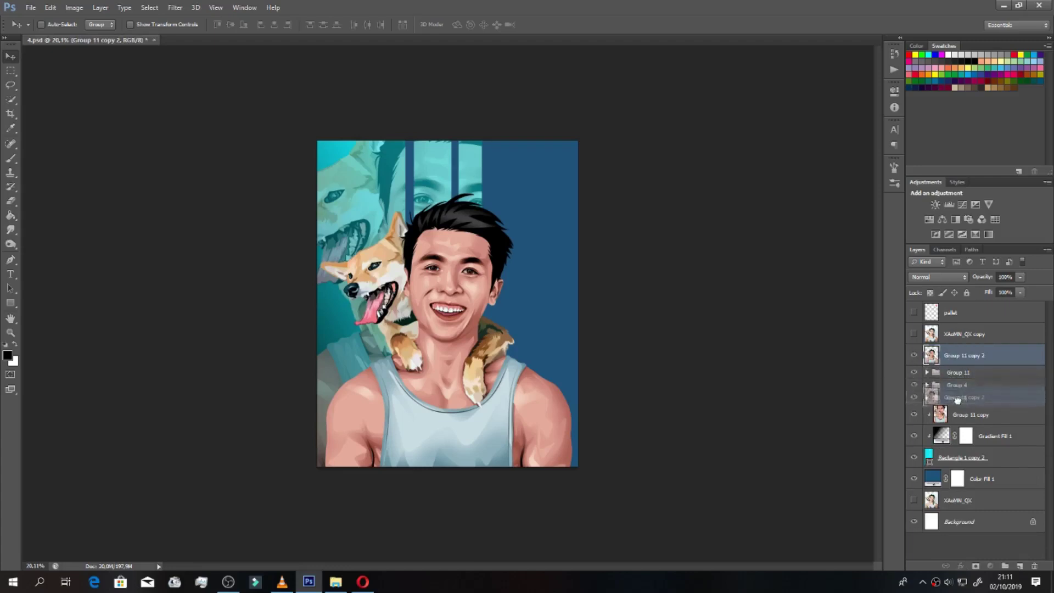
pyautogui.moveTo(946, 365); pyautogui.dragTo(944, 406)
# Step: Turn the merged figure copy white with Lightness +100 and nudge it right as an outline
pyautogui.hotkey('ctrl', 'u')
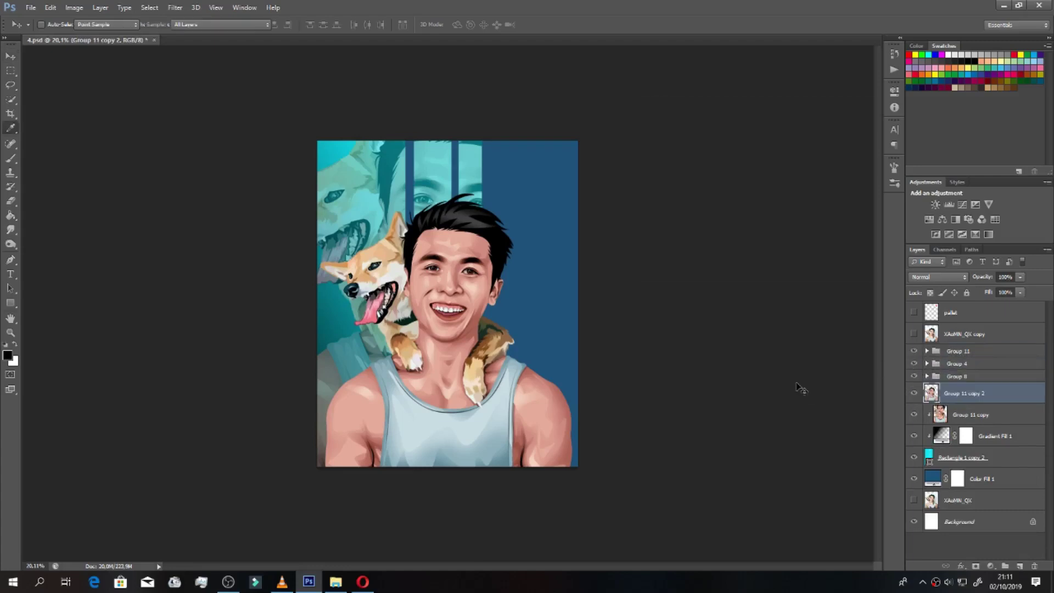
pyautogui.moveTo(731, 225); pyautogui.dragTo(812, 225)
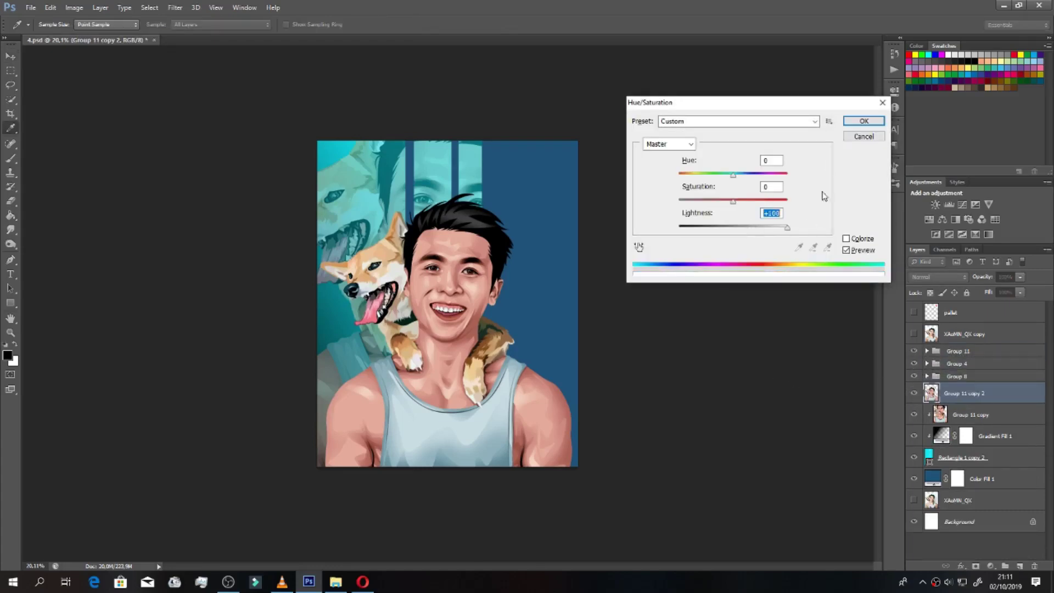
pyautogui.click(863, 120)
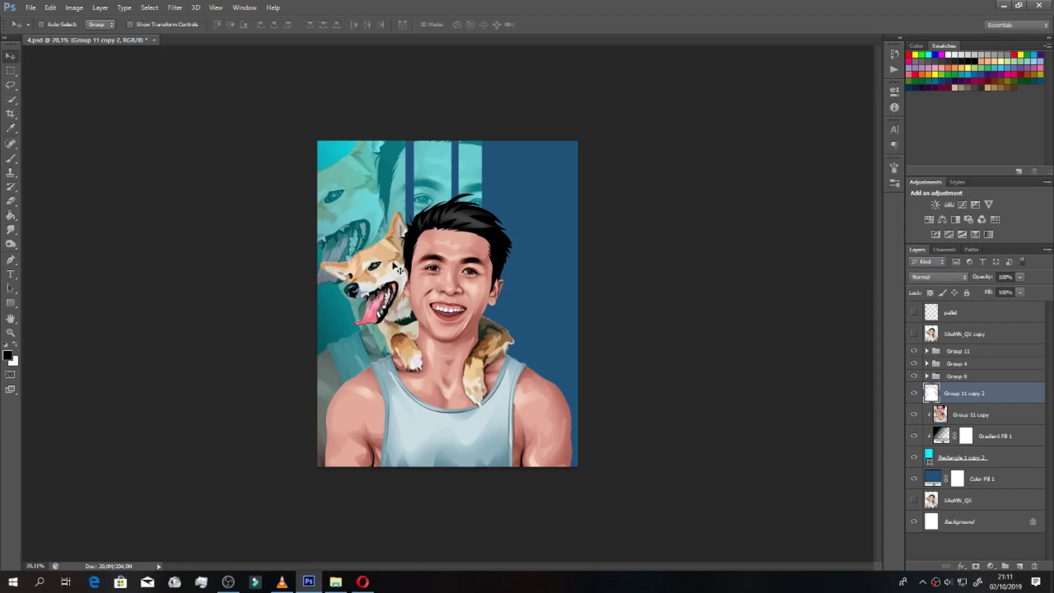
pyautogui.press('Right')
pyautogui.press('Right')
pyautogui.press('Right')
pyautogui.press('Right')
pyautogui.press('Right')
pyautogui.press('Right')
pyautogui.press('Right')
pyautogui.press('Right')
pyautogui.press('Right')
pyautogui.press('Right')
pyautogui.press('Right')
pyautogui.press('Right')
pyautogui.press('Right')
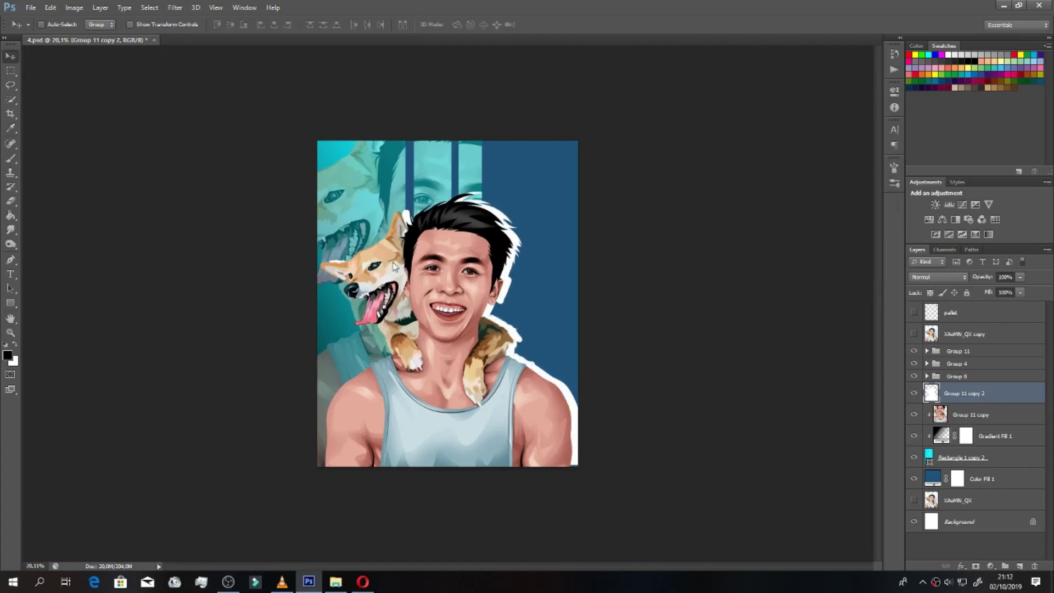
pyautogui.scroll(3, 433, 263)
# Step: Drag the white silhouette slightly right and align it vertically behind the figure
pyautogui.press('Left')
pyautogui.press('Left')
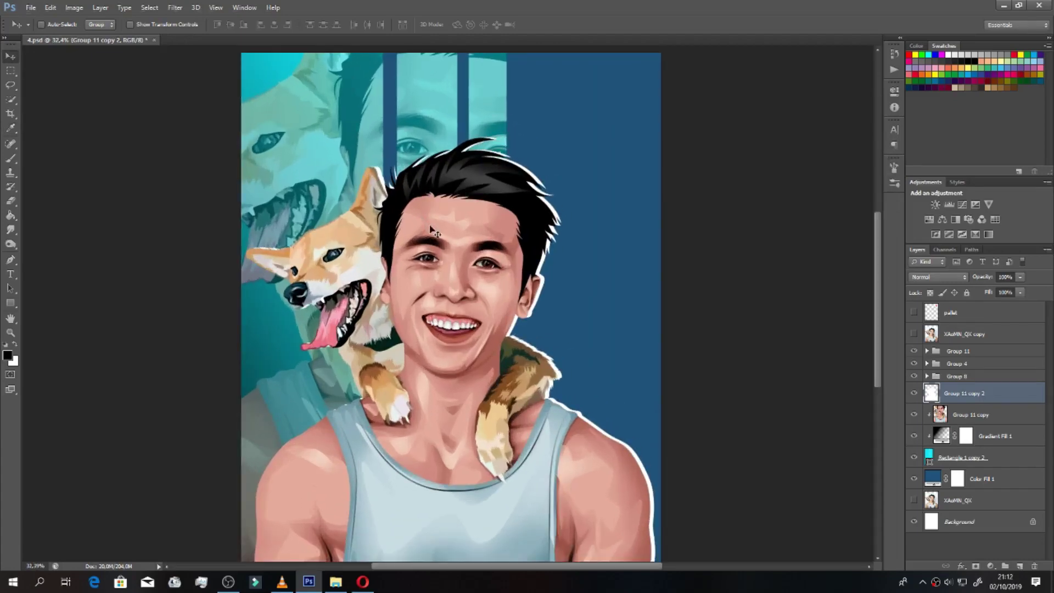
pyautogui.moveTo(433, 229); pyautogui.dragTo(446, 228)
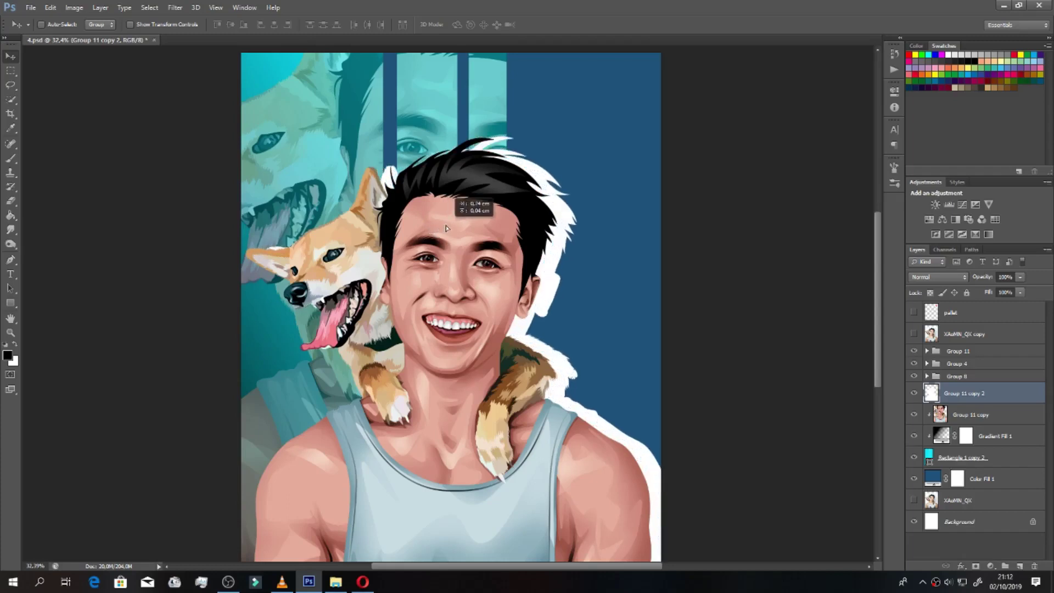
pyautogui.moveTo(447, 228); pyautogui.dragTo(446, 227)
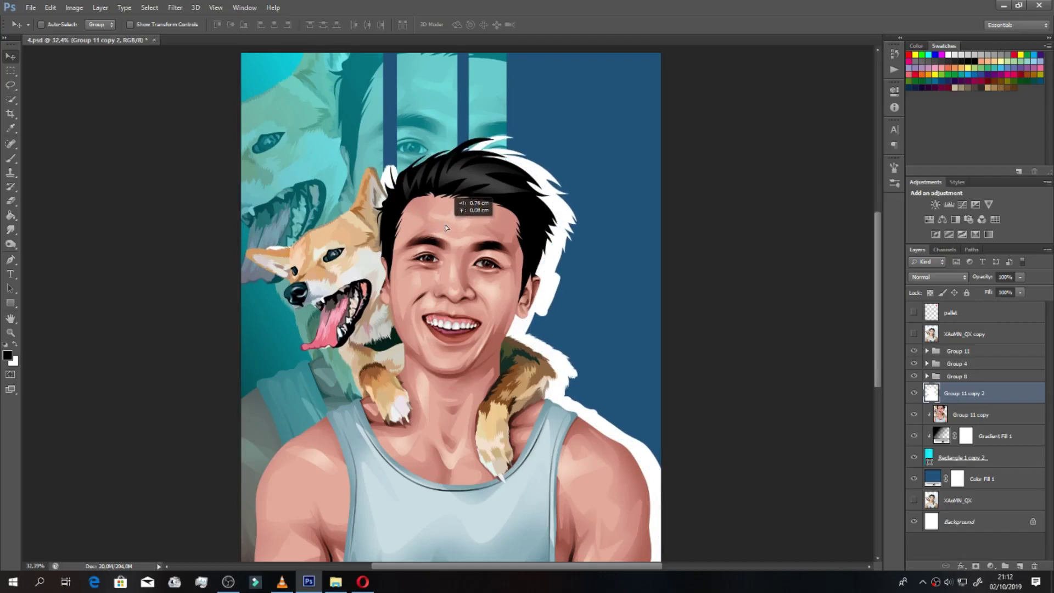
pyautogui.scroll(-2, 446, 227)
# Step: Set the Eraser tool opacity to 100%
pyautogui.press('e')
pyautogui.press('Escape')
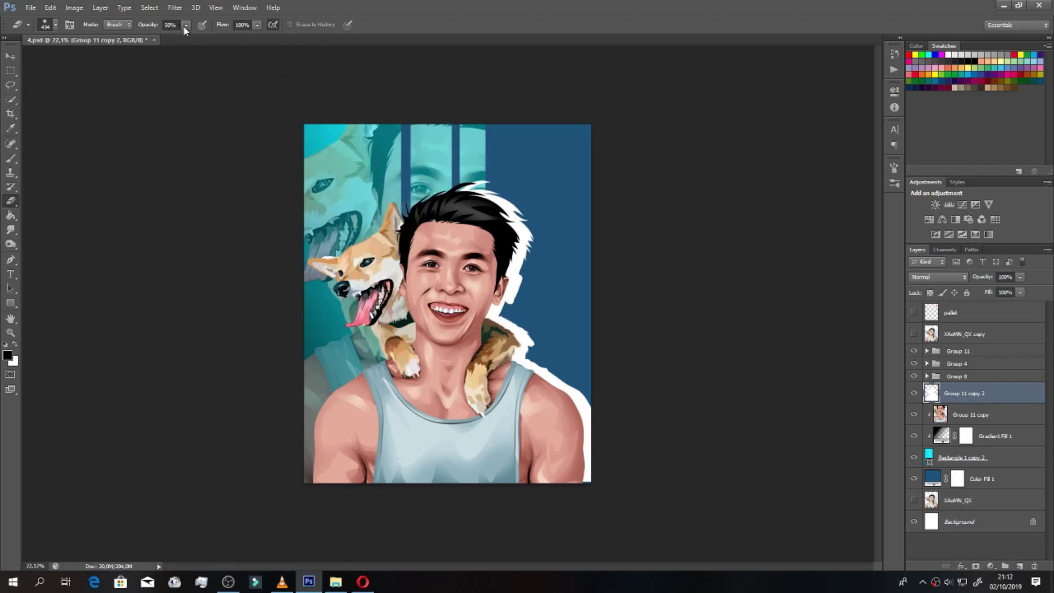
pyautogui.moveTo(187, 39); pyautogui.dragTo(216, 38)
pyautogui.scroll(-1, 367, 366)
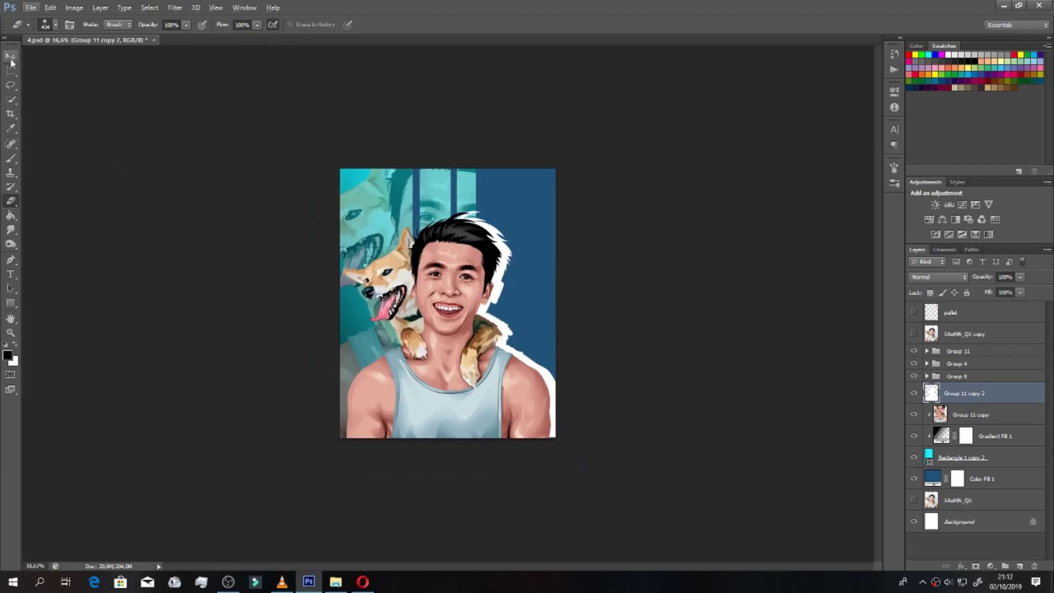
# Step: Fine-tune the white outline's offset with arrow-key nudges, ending slightly right
pyautogui.press('v')
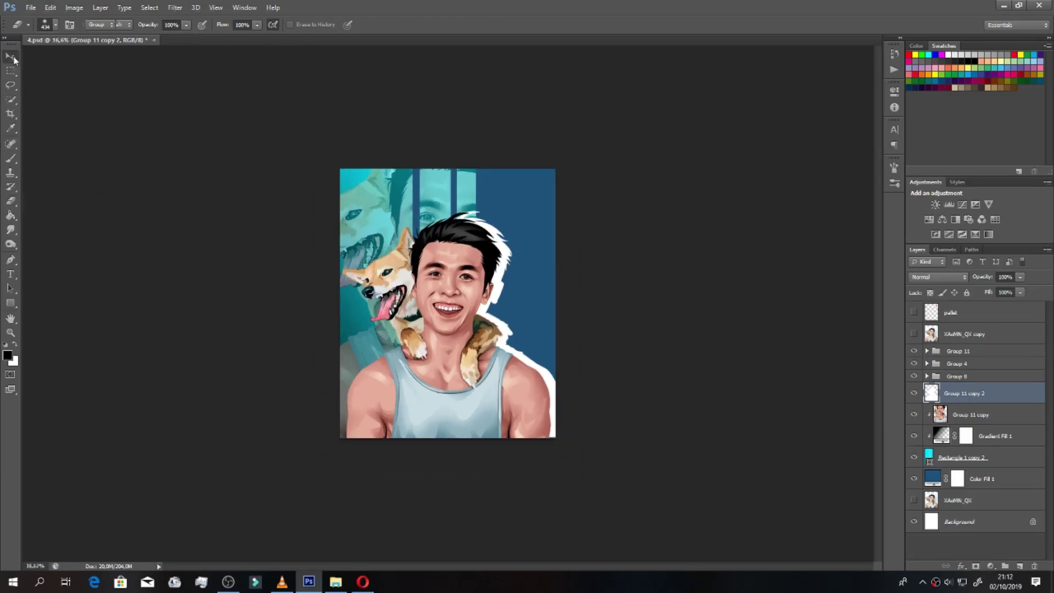
pyautogui.scroll(1, 501, 294)
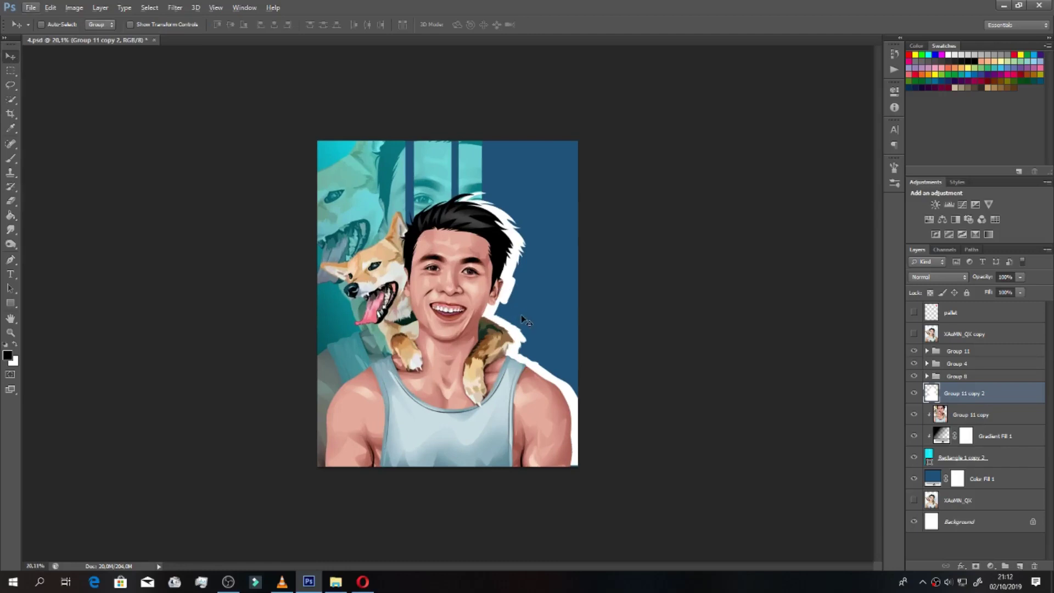
pyautogui.press('Left')
pyautogui.press('Escape')
pyautogui.hotkey('shift', 'Left')
pyautogui.hotkey('shift', 'Left')
pyautogui.hotkey('shift', 'Left')
pyautogui.hotkey('shift', 'Left')
pyautogui.hotkey('shift', 'Left')
pyautogui.hotkey('shift', 'Left')
pyautogui.hotkey('shift', 'Left')
pyautogui.hotkey('shift', 'Left')
pyautogui.hotkey('shift', 'Left')
pyautogui.hotkey('shift', 'Left')
pyautogui.hotkey('shift', 'Left')
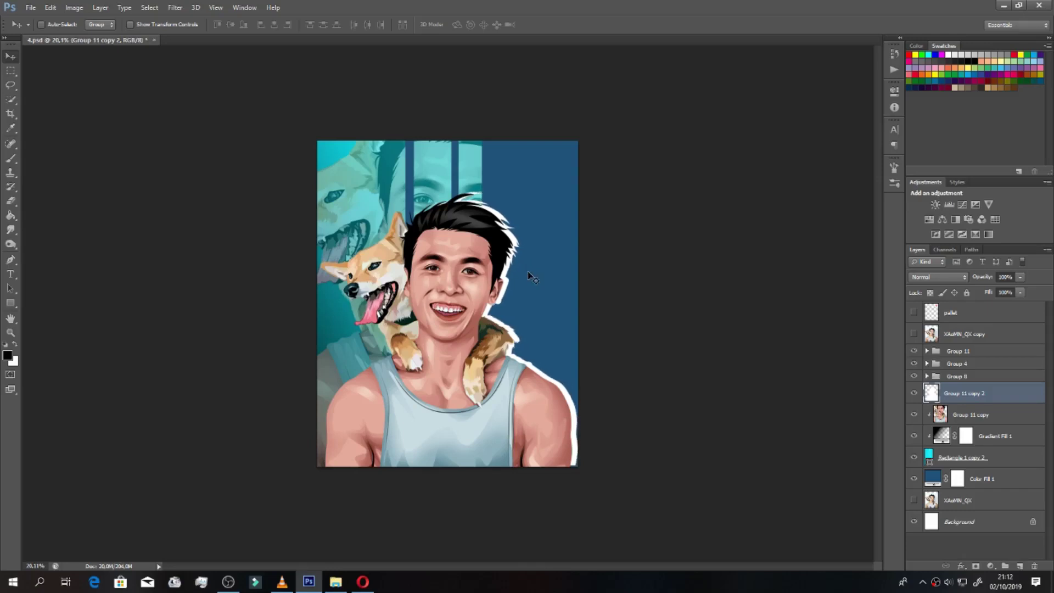
pyautogui.hotkey('shift', 'Right')
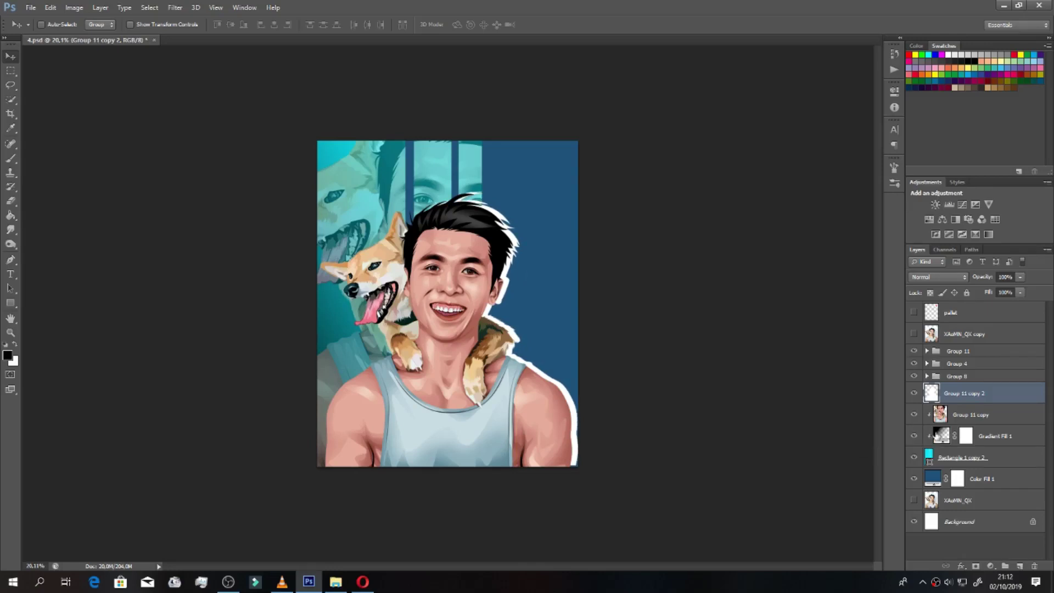
# Step: Try vivid blue, pale yellow and khaki shades for the background fill
pyautogui.click(935, 478)
pyautogui.click(863, 297)
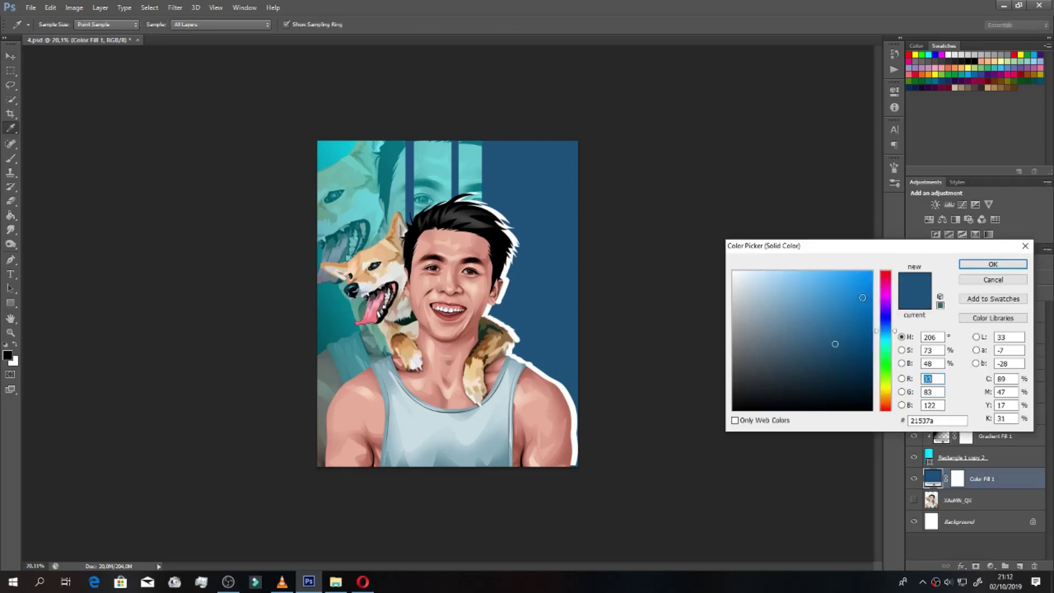
pyautogui.moveTo(863, 297); pyautogui.dragTo(877, 264)
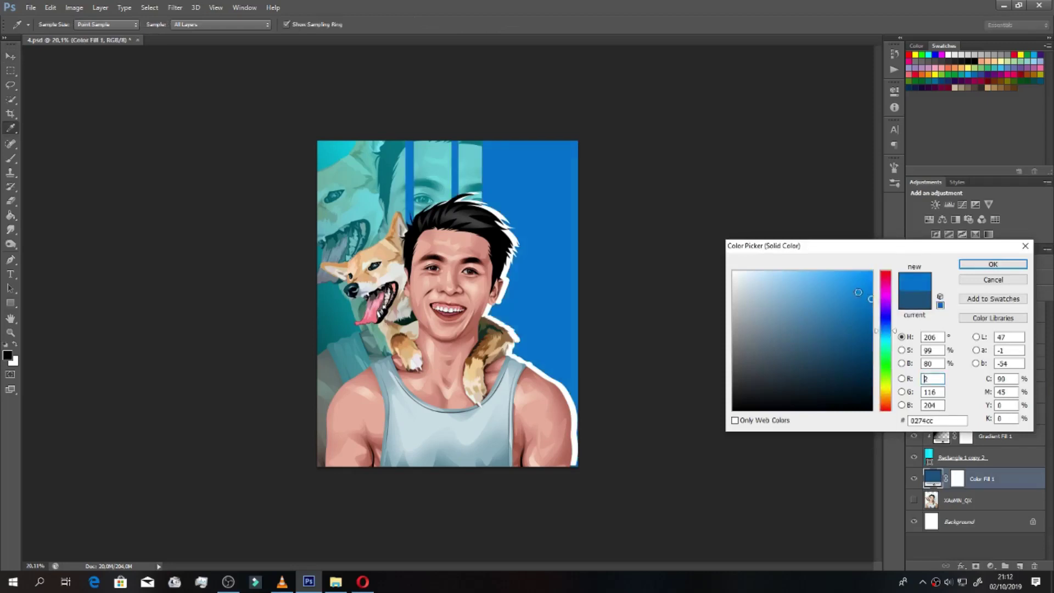
pyautogui.click(887, 386)
pyautogui.moveTo(804, 271); pyautogui.dragTo(770, 271)
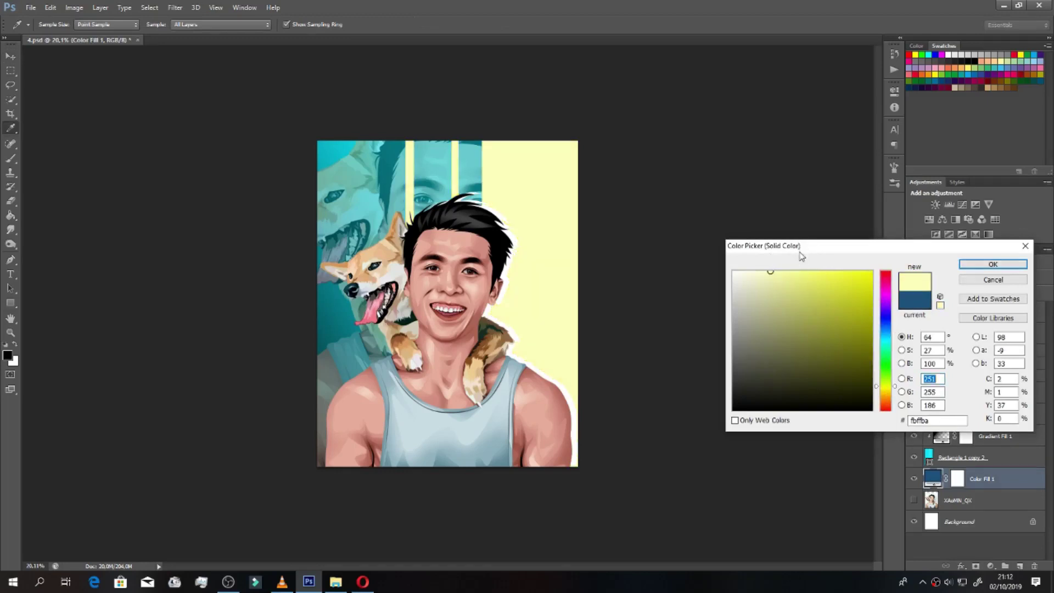
pyautogui.click(868, 345)
pyautogui.moveTo(869, 346)
pyautogui.mouseDown()
pyautogui.moveTo(804, 336)
pyautogui.moveTo(765, 314)
pyautogui.mouseUp()
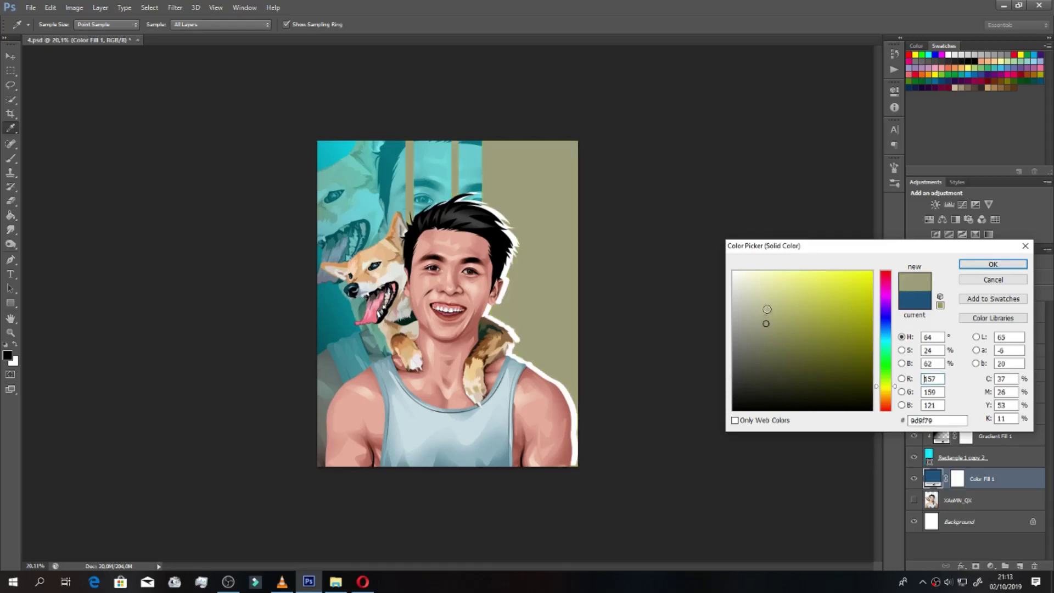
pyautogui.click(760, 292)
pyautogui.moveTo(760, 291); pyautogui.dragTo(760, 317)
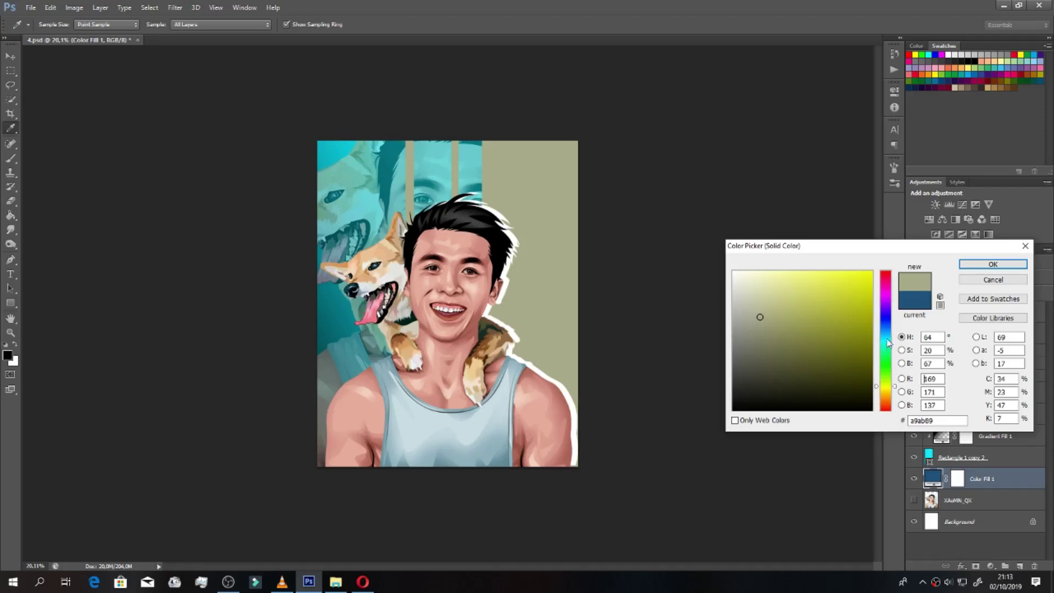
# Step: Set the background fill to light sky blue 66b2ff and save the document
pyautogui.click(807, 356)
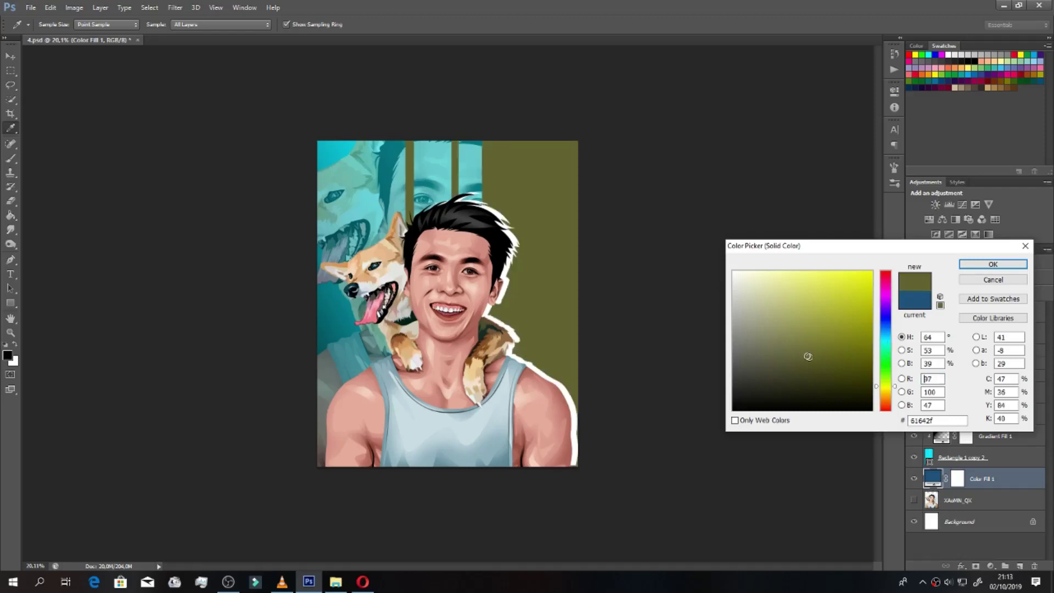
pyautogui.click(774, 348)
pyautogui.click(785, 309)
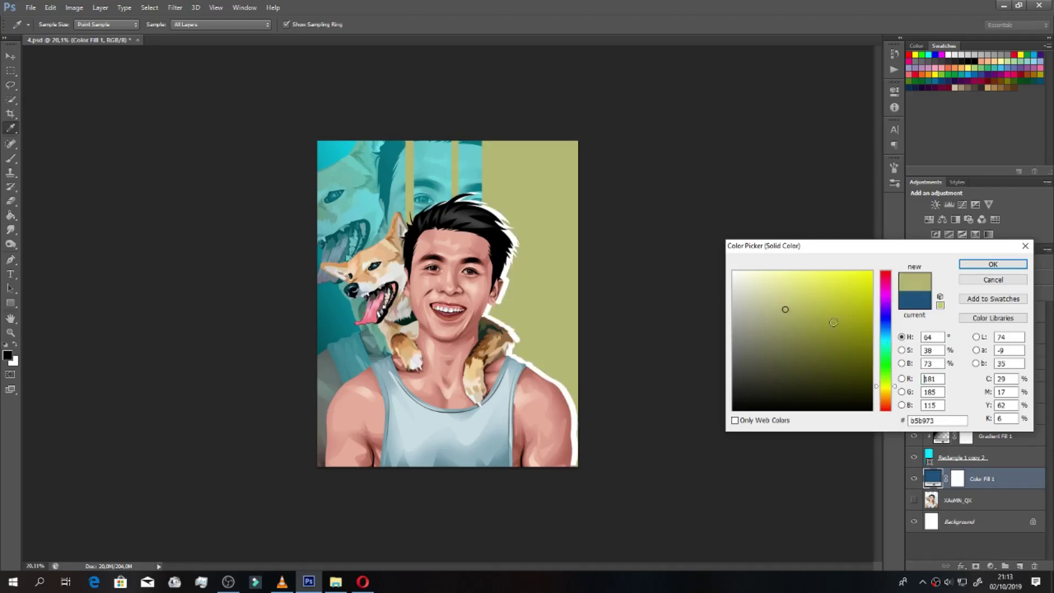
pyautogui.click(886, 328)
pyautogui.click(867, 272)
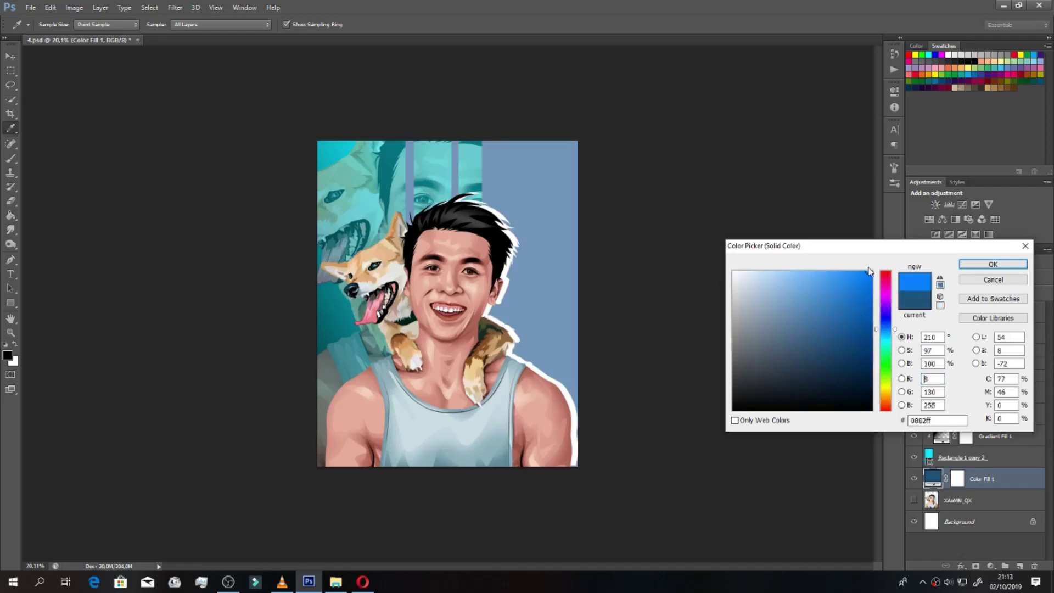
pyautogui.click(871, 272)
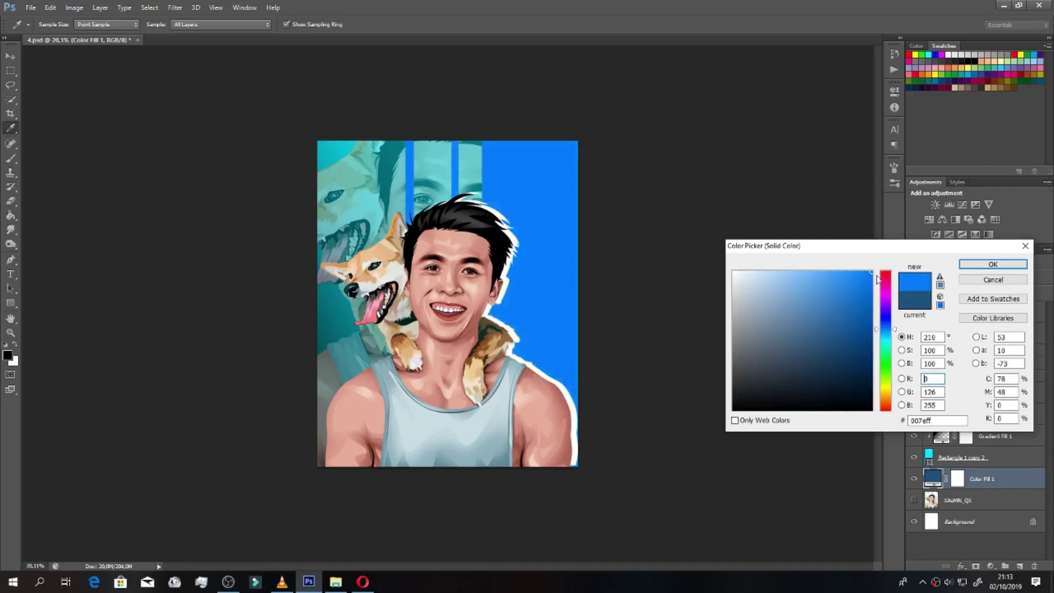
pyautogui.moveTo(835, 274); pyautogui.dragTo(818, 261)
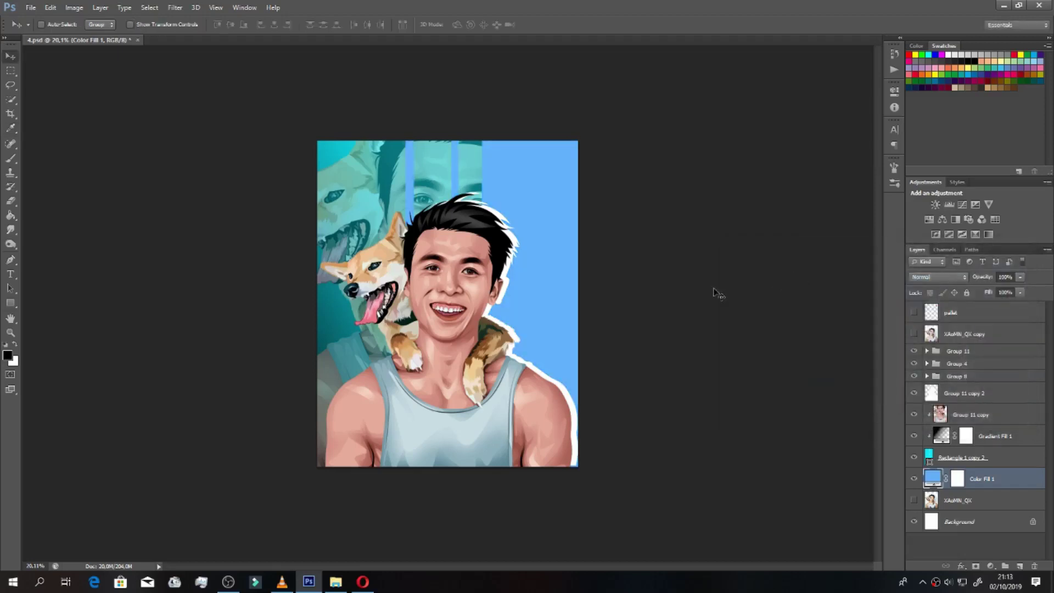
pyautogui.hotkey('ctrl', 's')
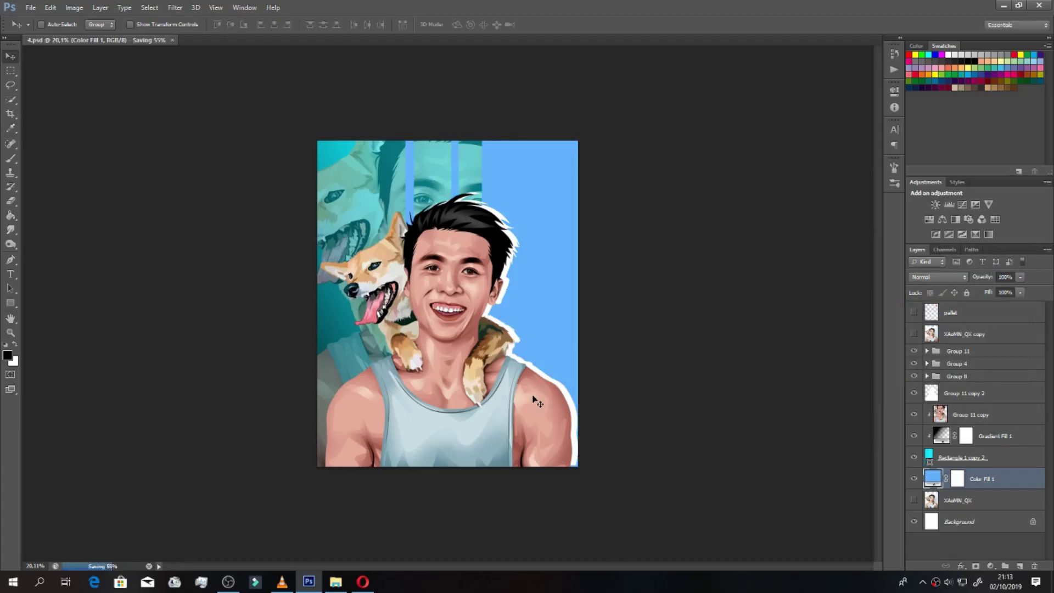